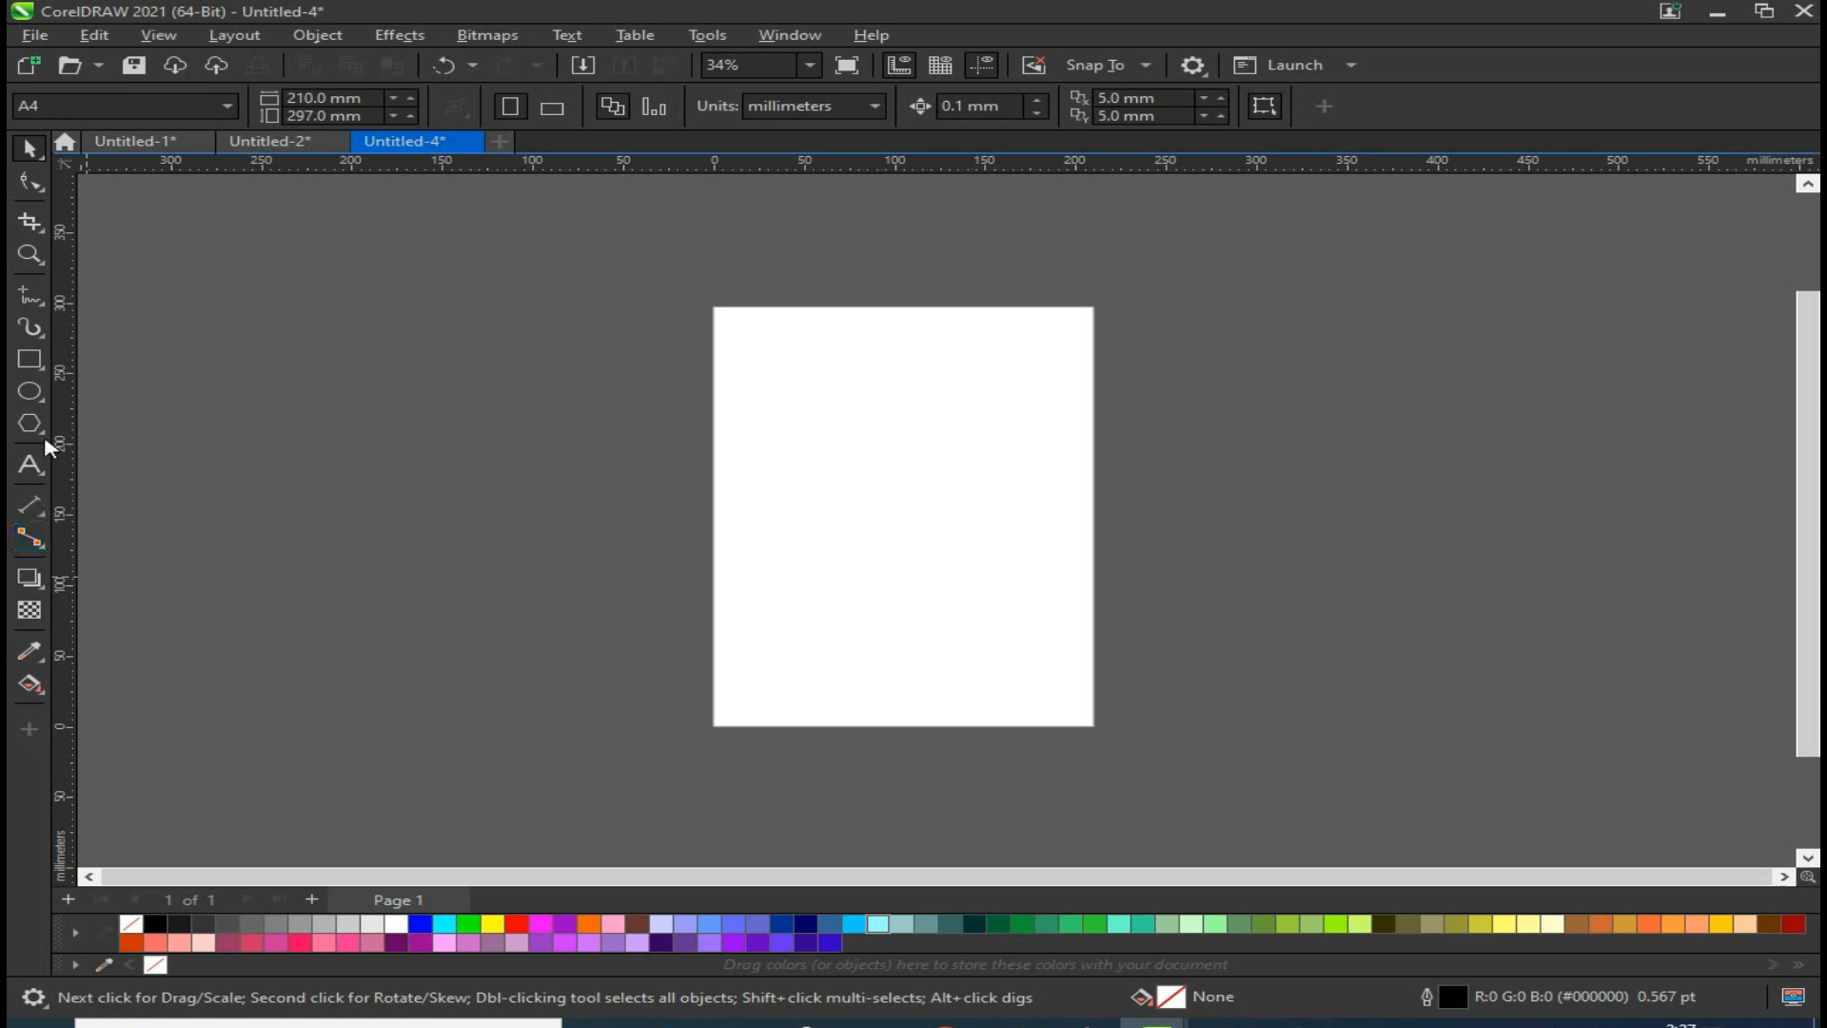
Step: Draw a rectangle about 108 x 122 mm on the page and duplicate it offset down and to the right
left_click(29, 358)
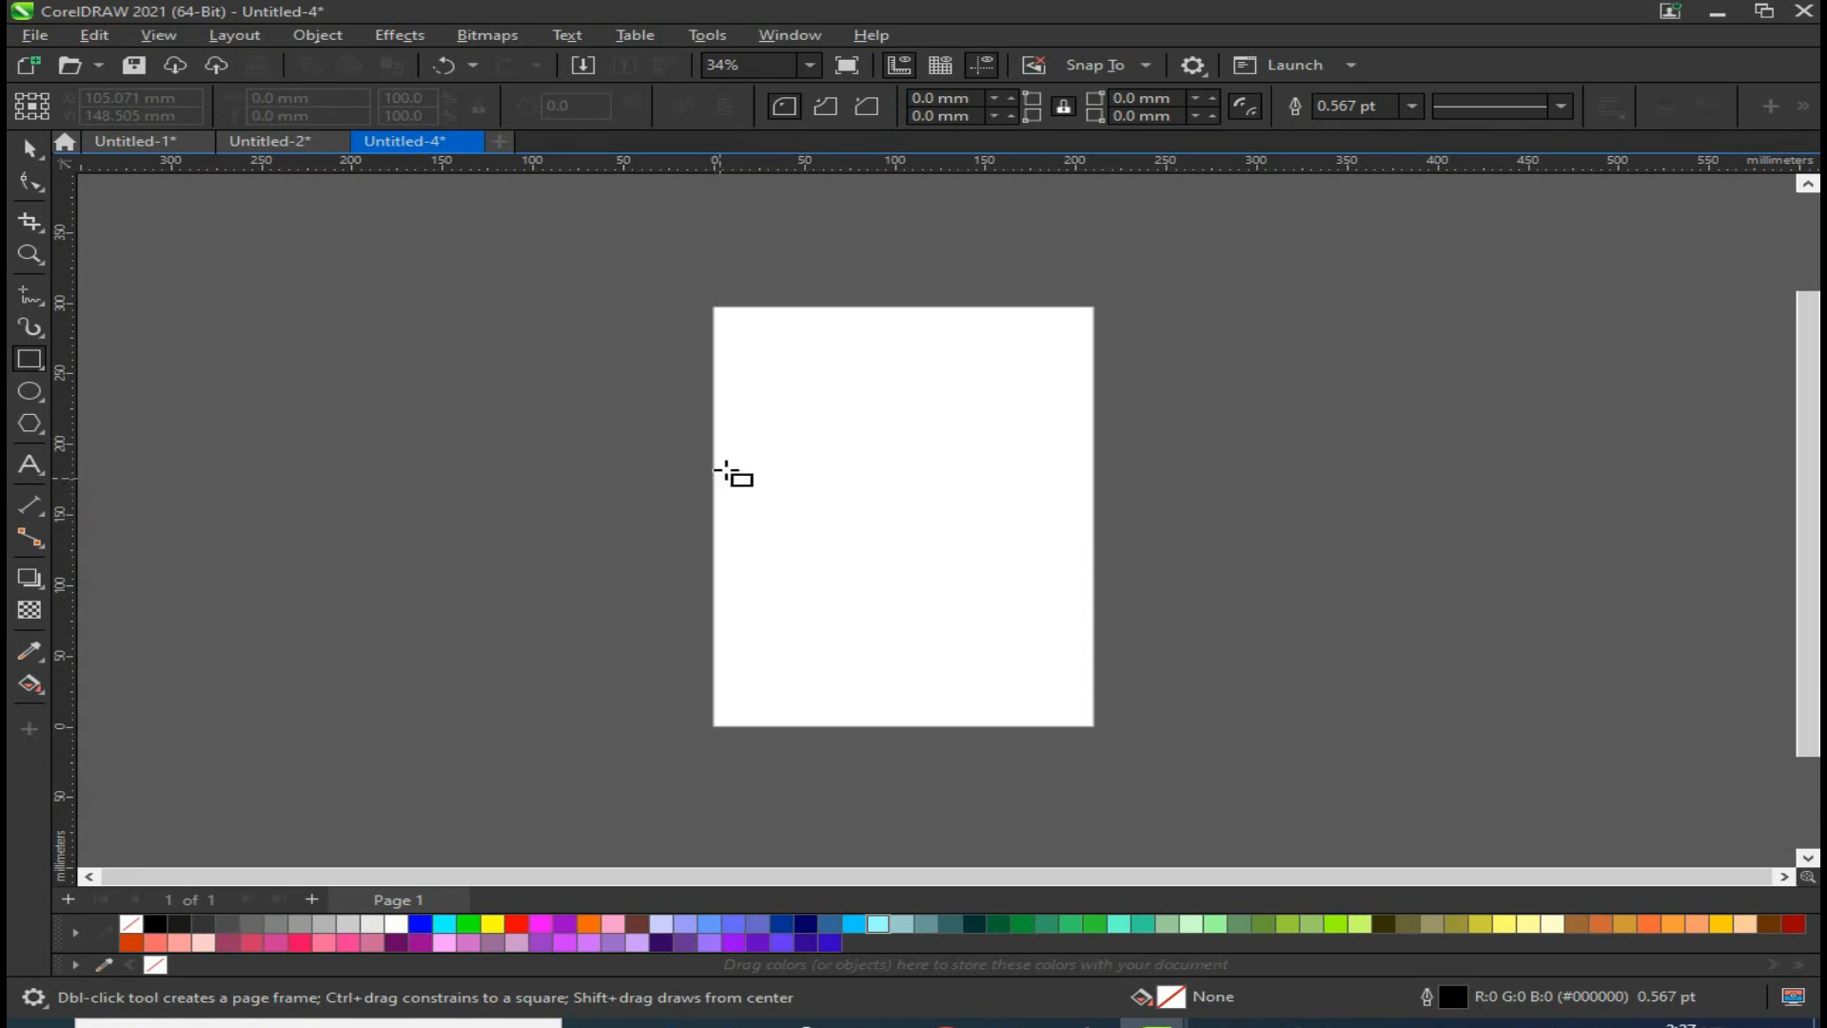
left_click_drag(765, 363, 961, 535)
left_click(27, 149)
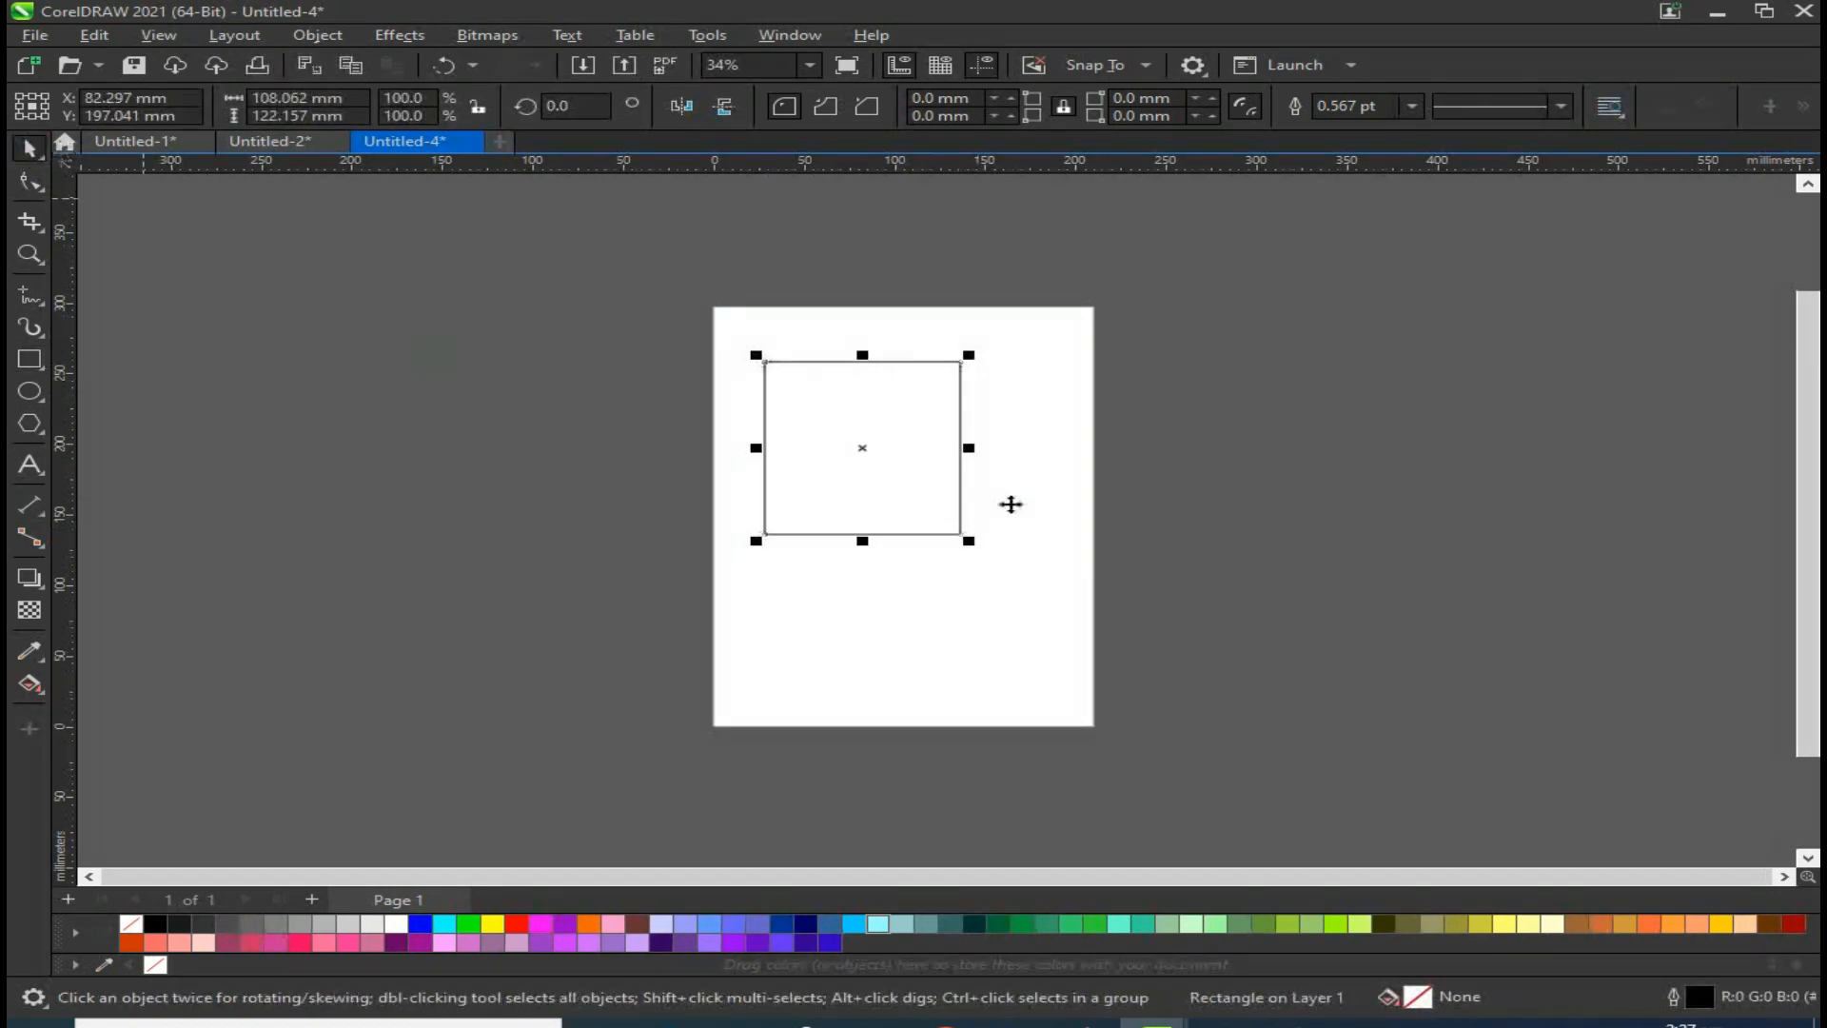
left_click_drag(869, 433, 910, 470)
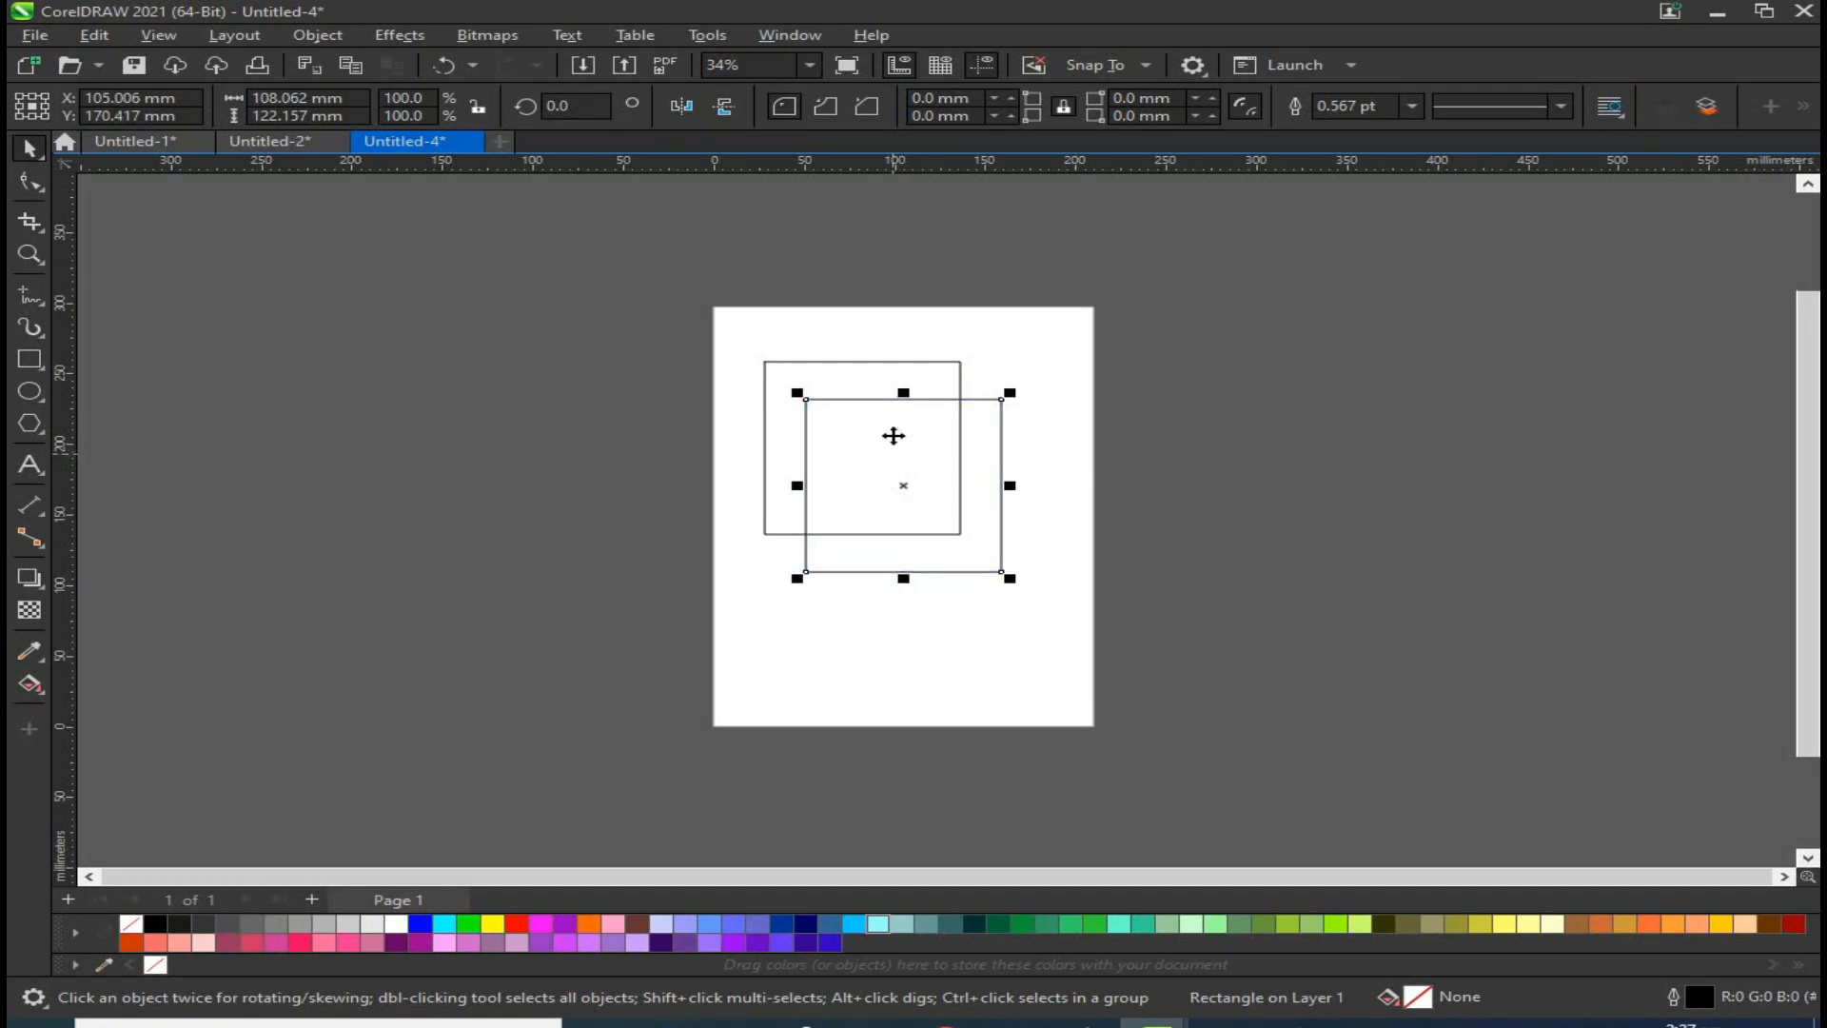
Step: Combine the two overlapping rectangles into one curve and fill it red
left_click(857, 374, "shift")
left_click_drag(625, 312, 1081, 640)
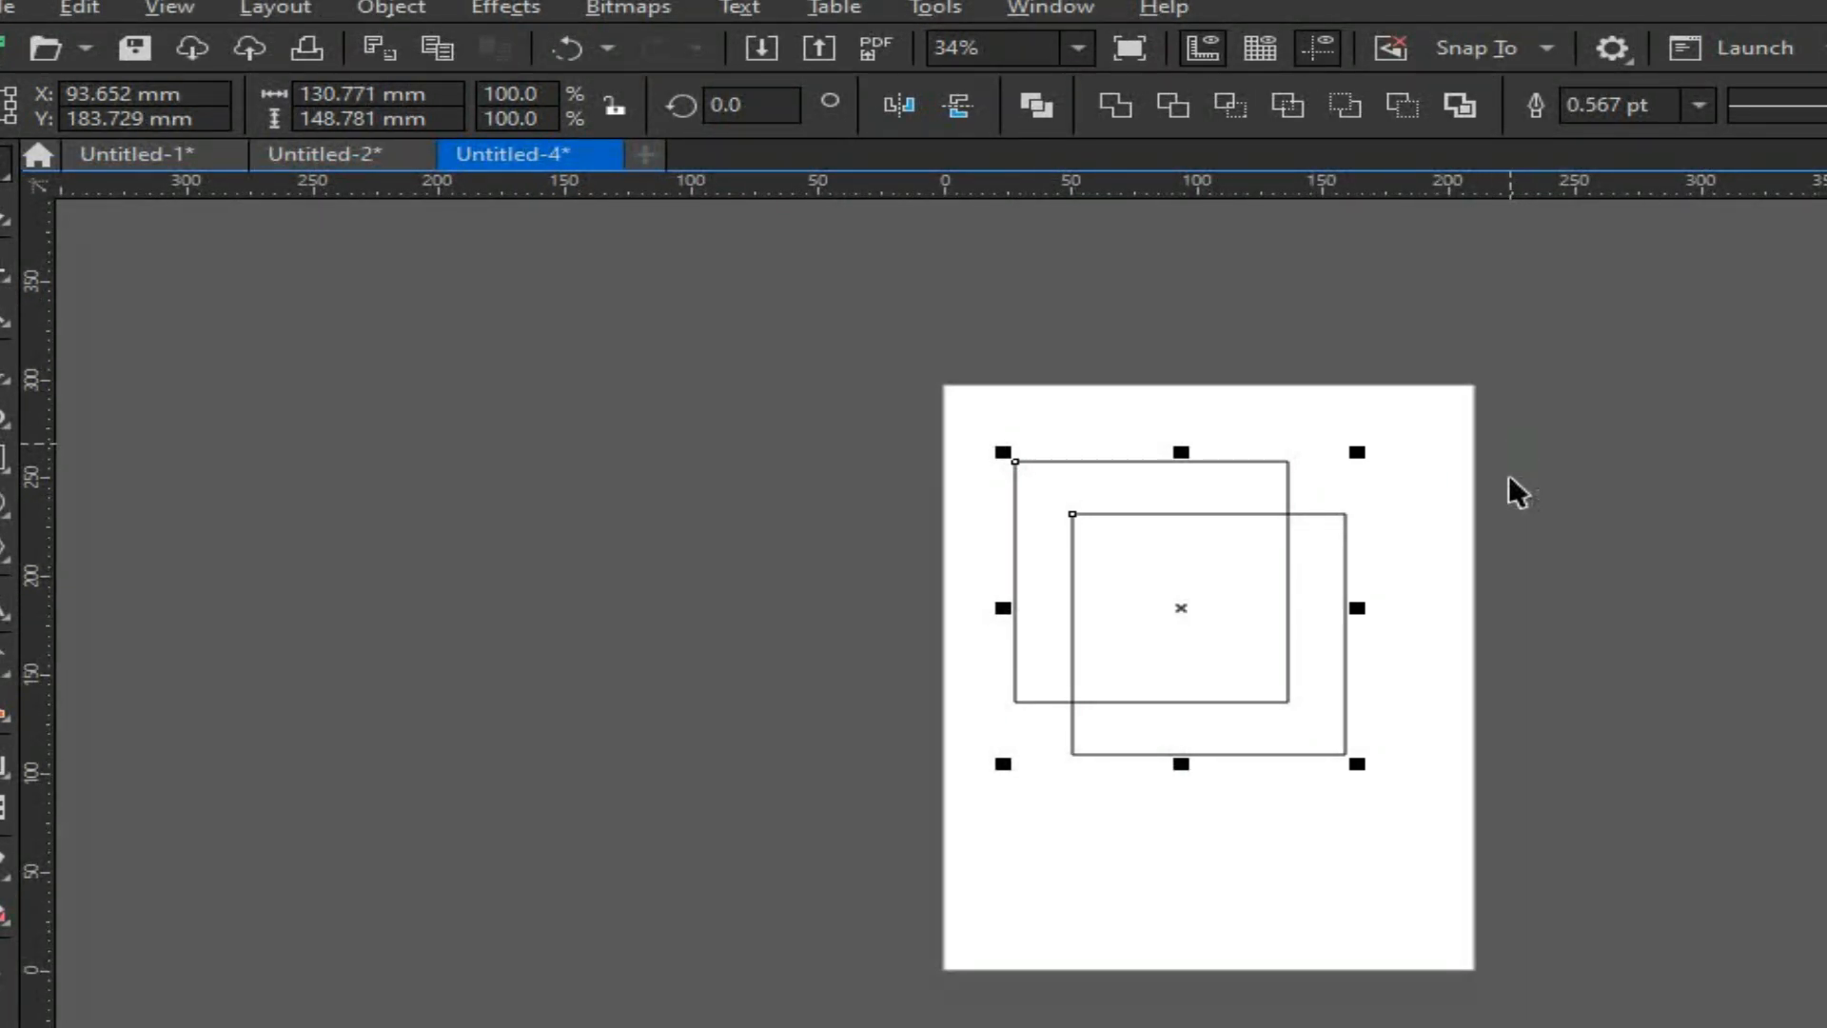
left_click(1476, 633)
left_click(1257, 567)
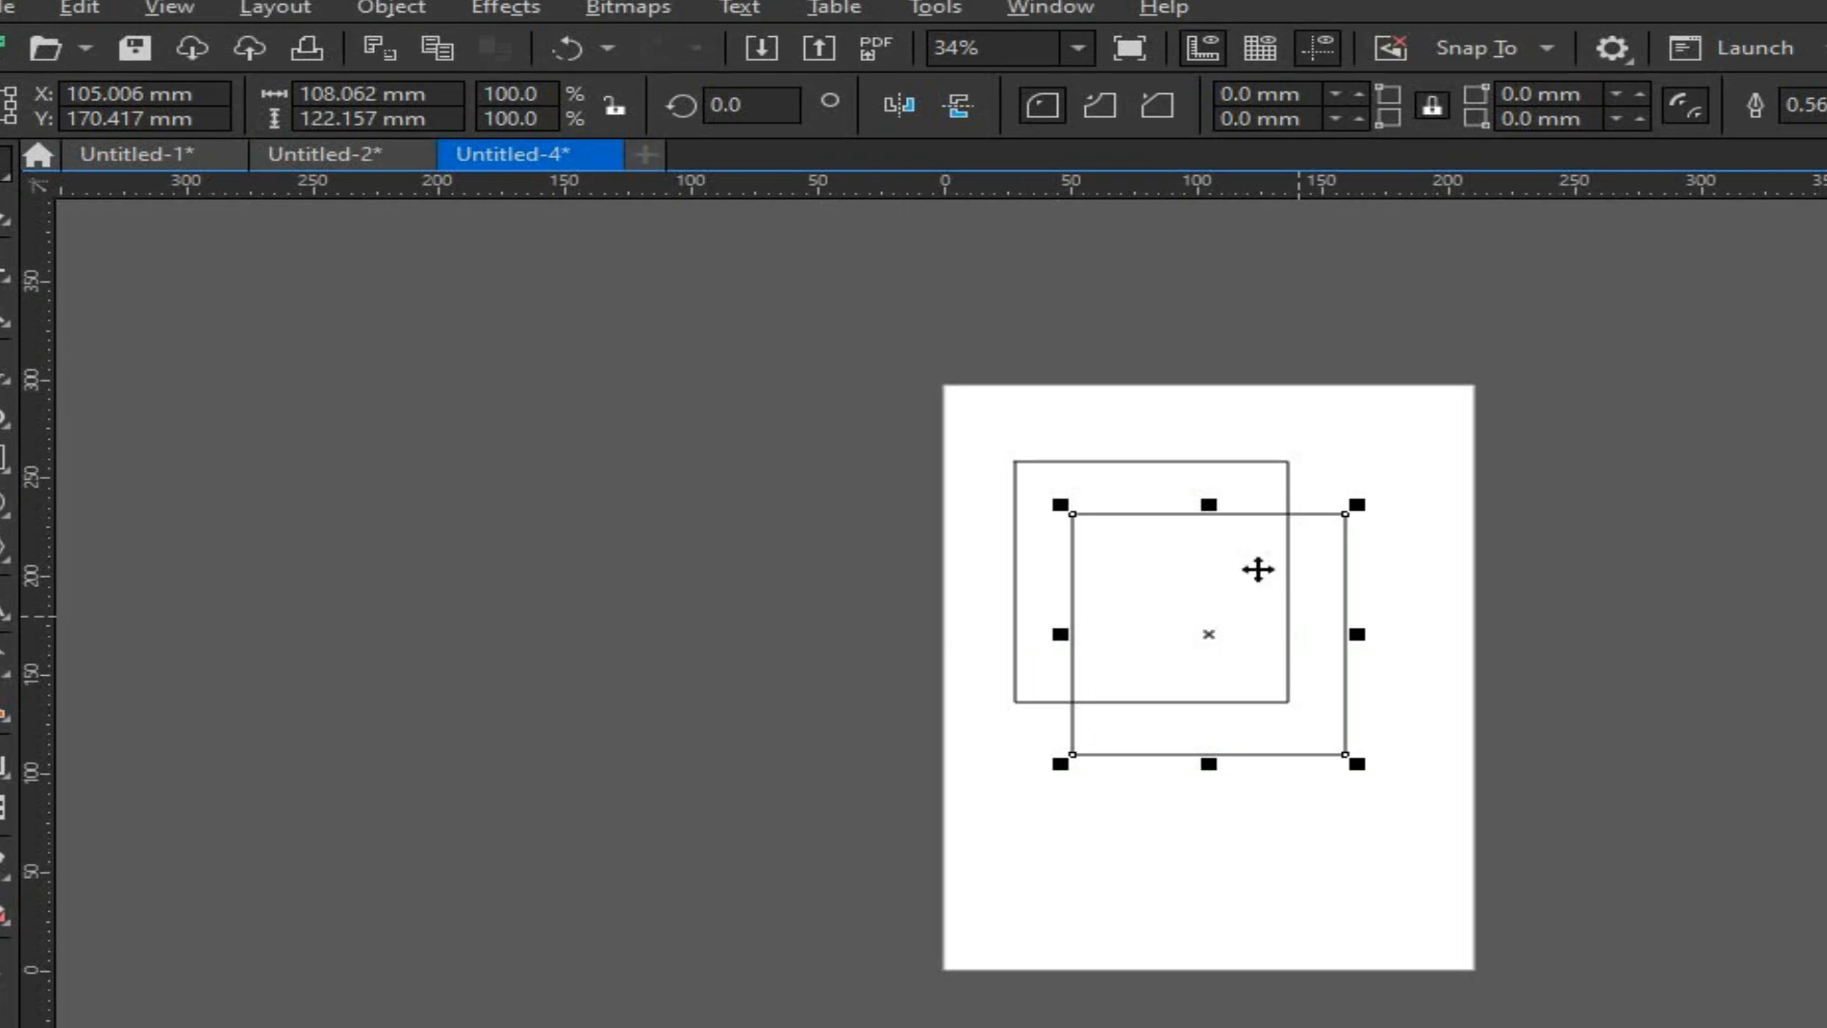
left_click(1237, 462, "shift")
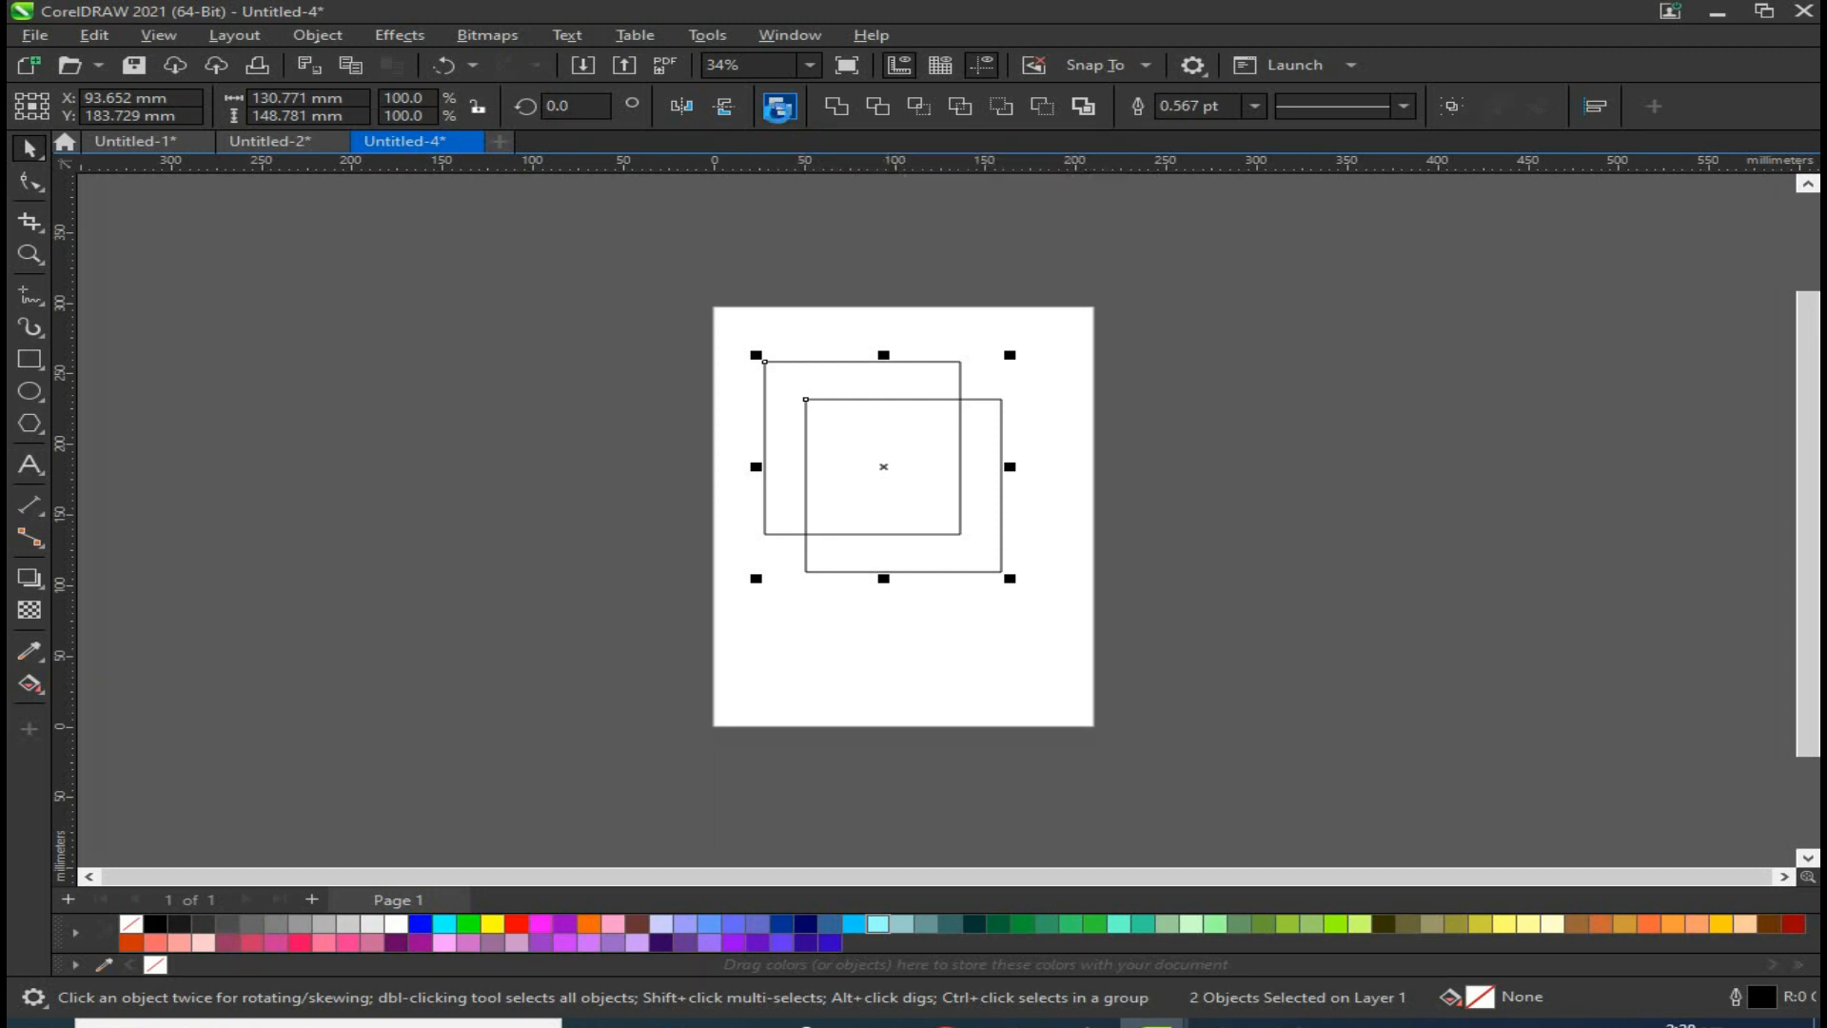
left_click(779, 107)
left_click(929, 493)
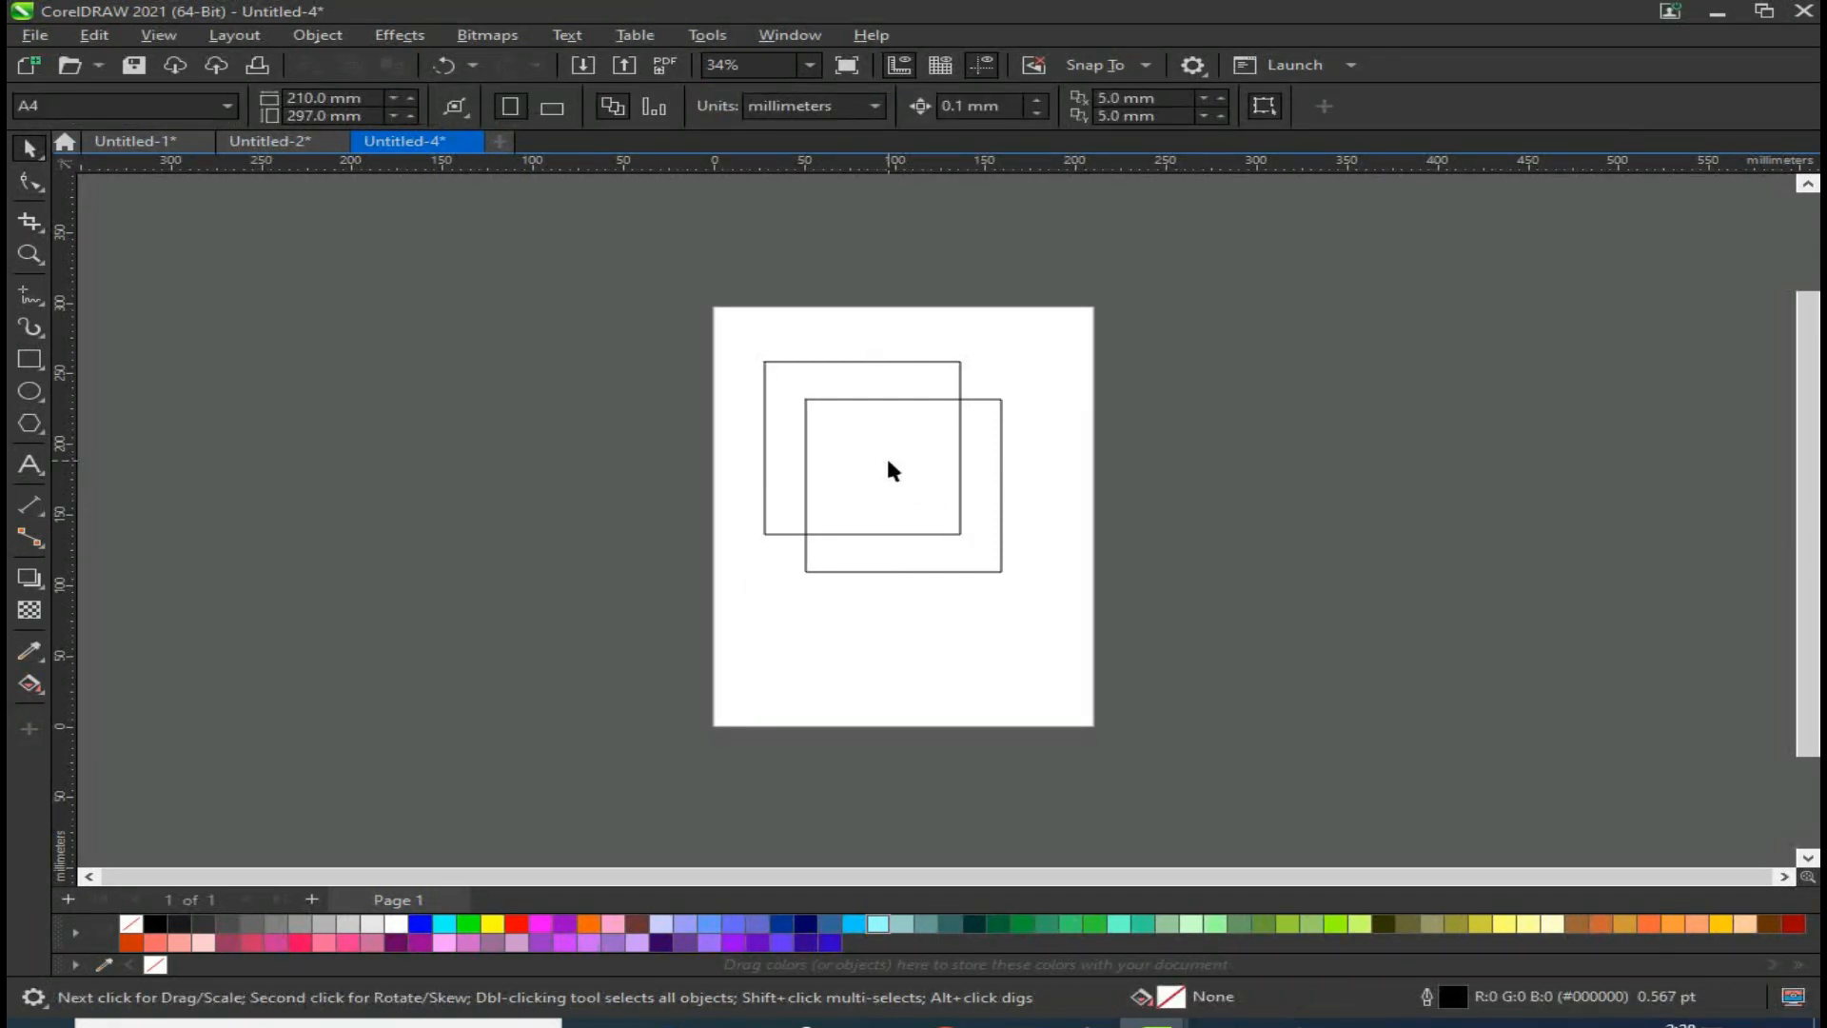
left_click_drag(954, 533, 954, 533)
left_click(934, 398)
left_click_drag(934, 399, 1082, 447)
left_click_drag(984, 412, 564, 392)
left_click(515, 923)
left_click_drag(621, 493, 1026, 504)
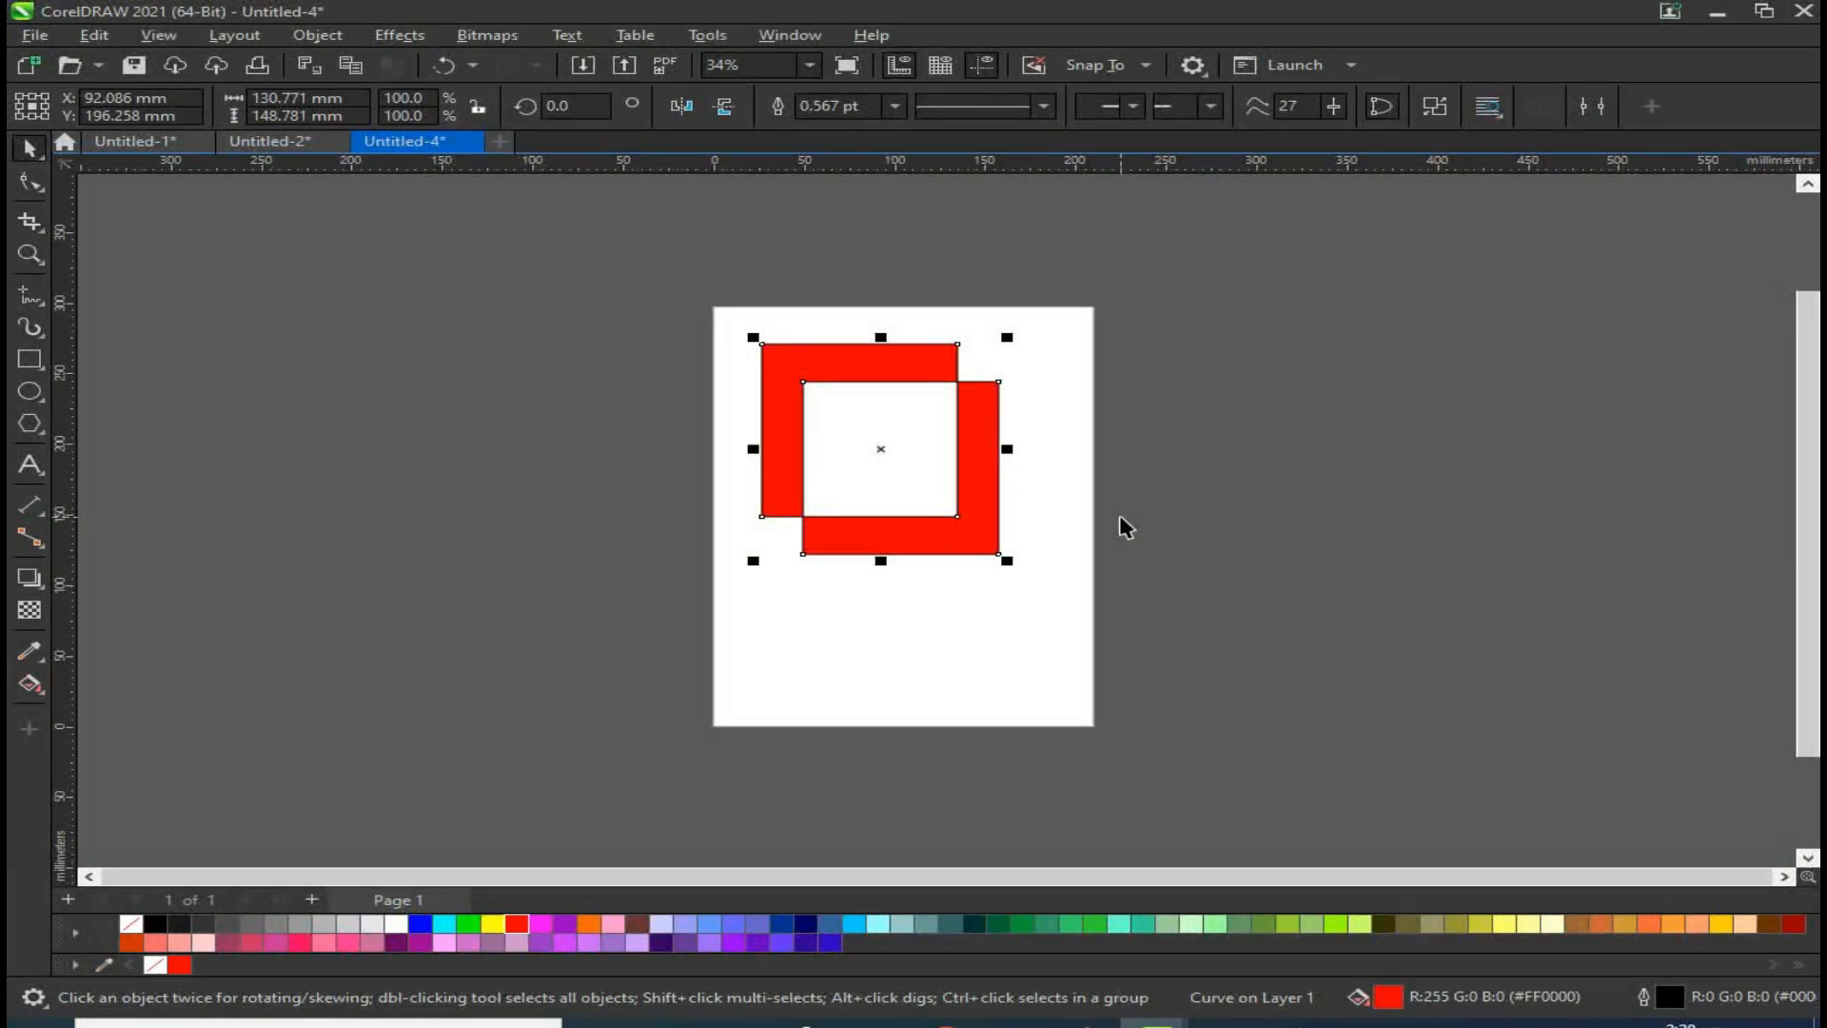
Step: Undo the red fill, the move and the combine of the two rectangles
key("ctrl+z")
key("ctrl+z")
key("ctrl+z")
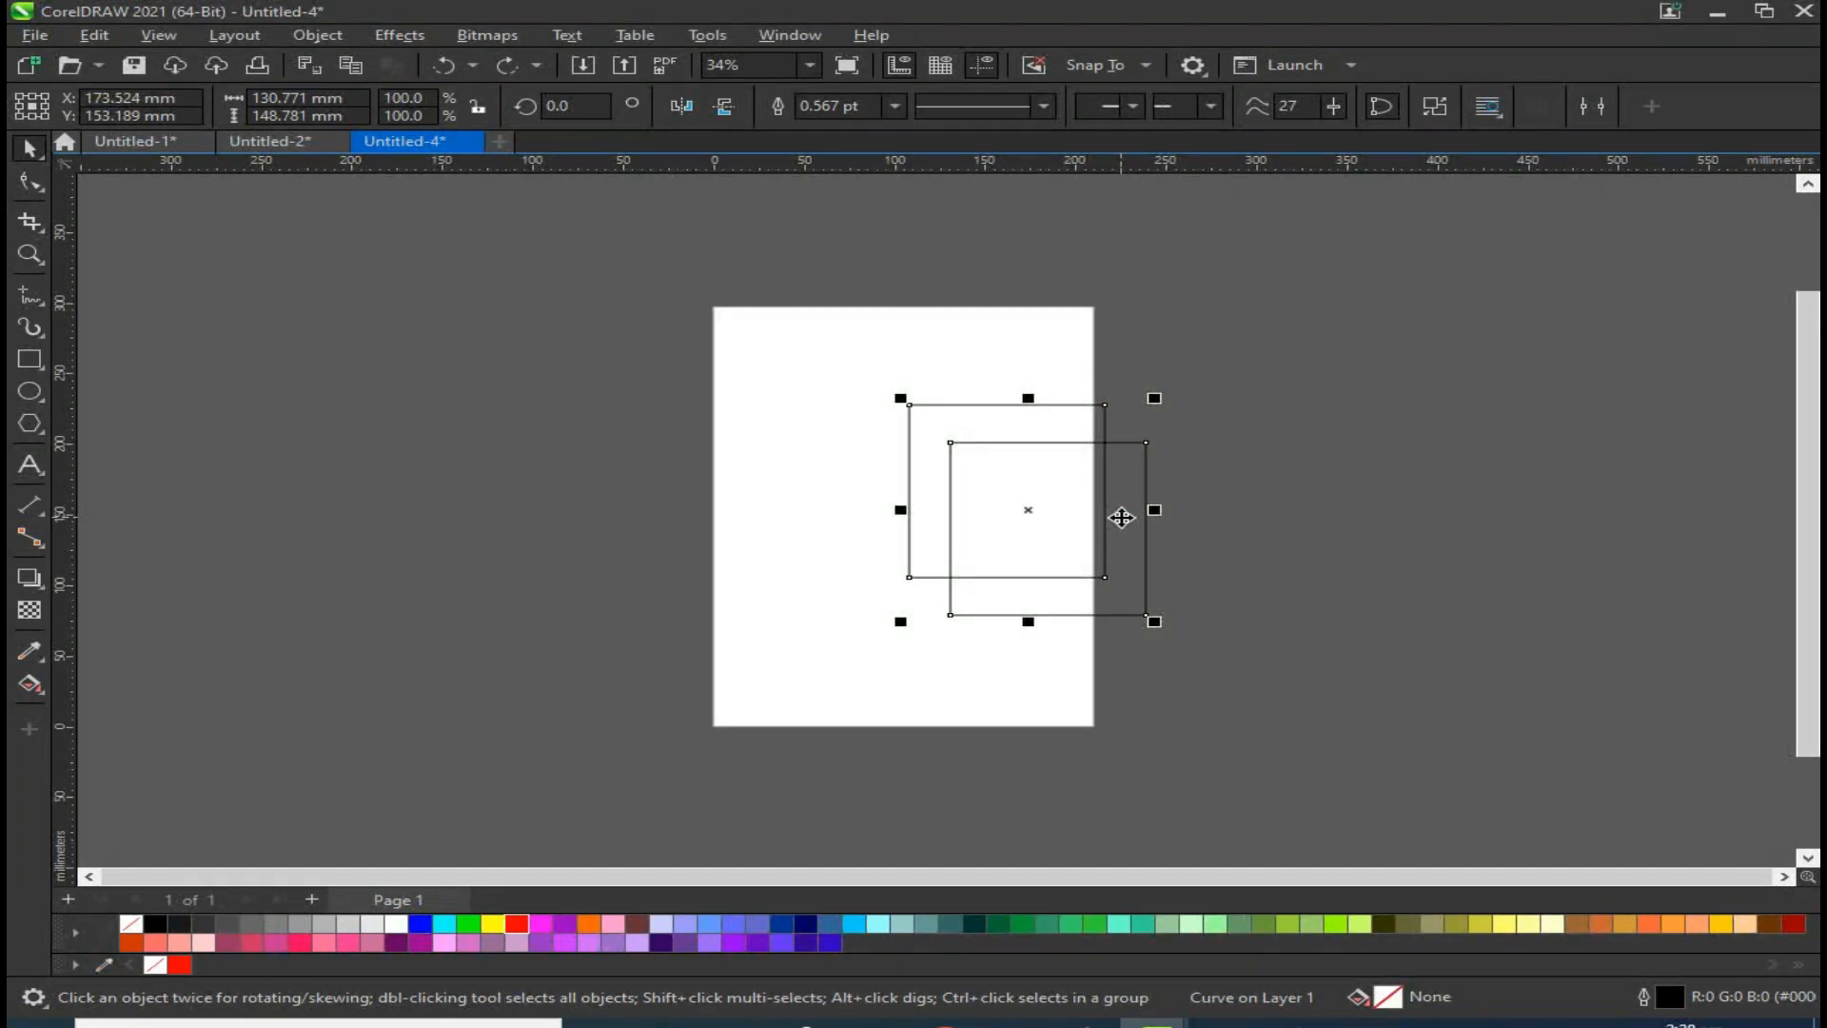
left_click_drag(1094, 523, 945, 412)
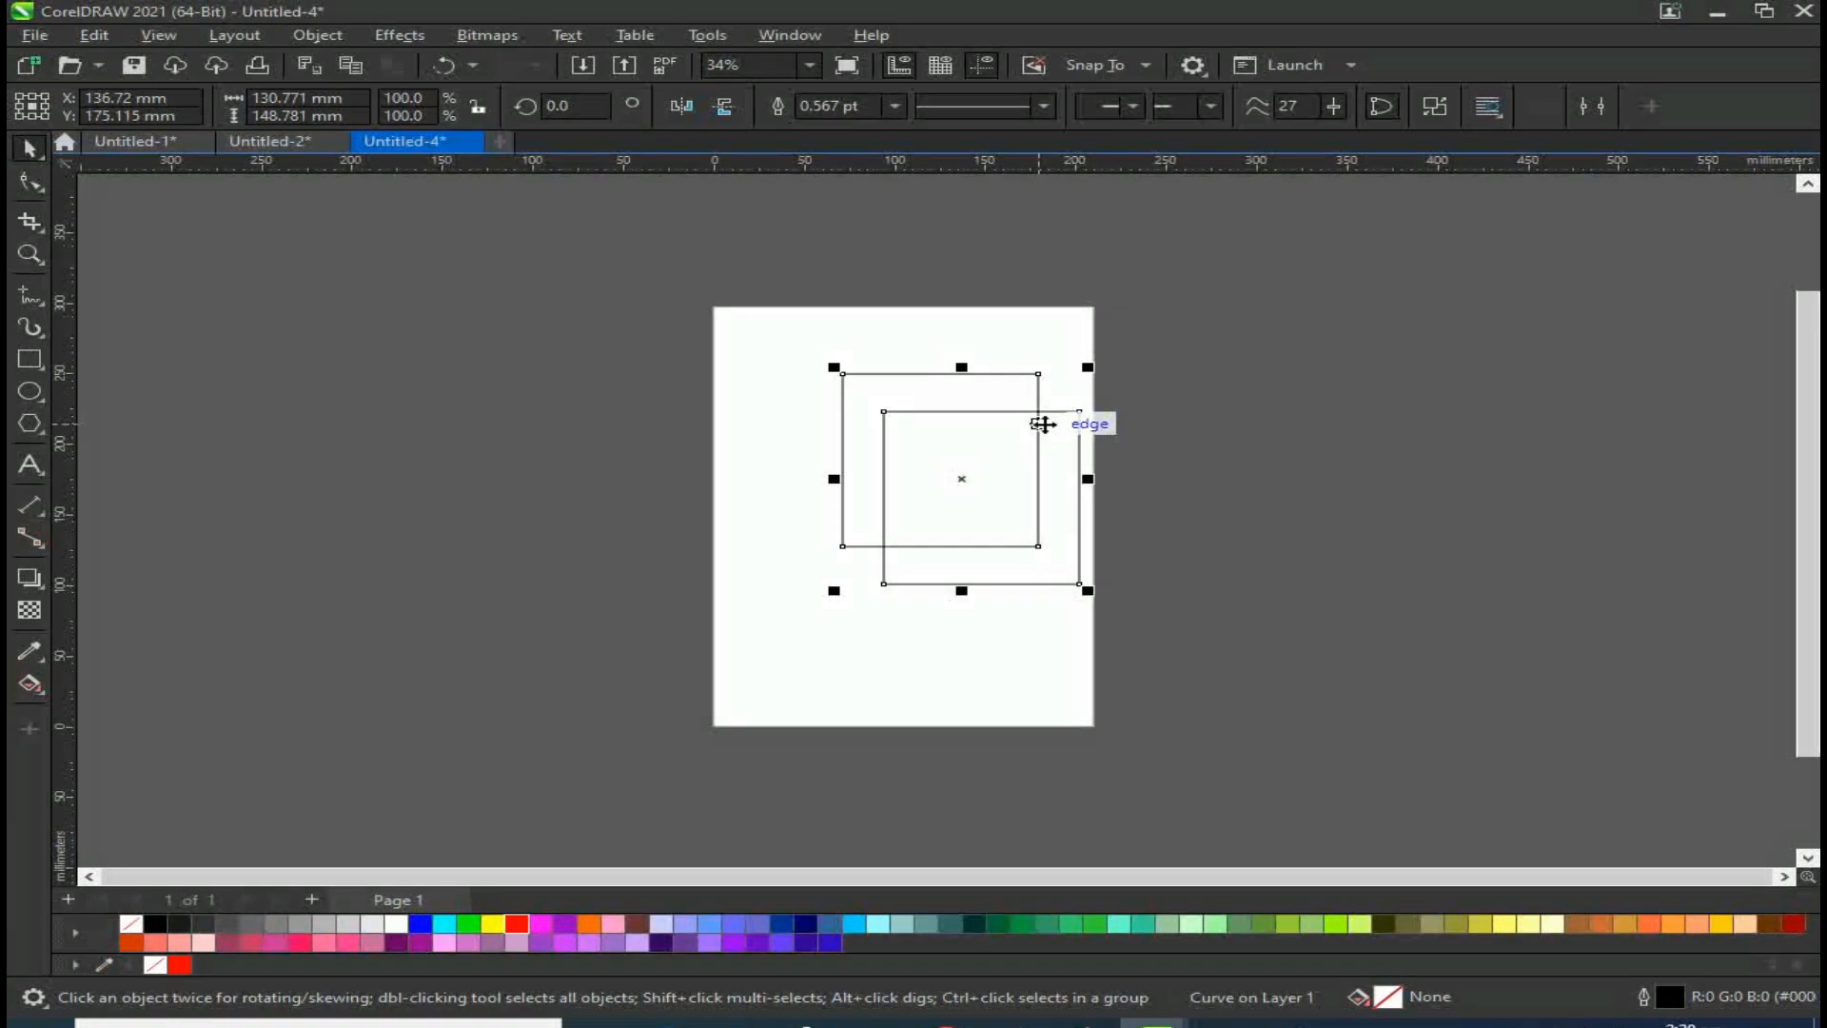
key("ctrl+z")
key("ctrl+z")
key("ctrl+z")
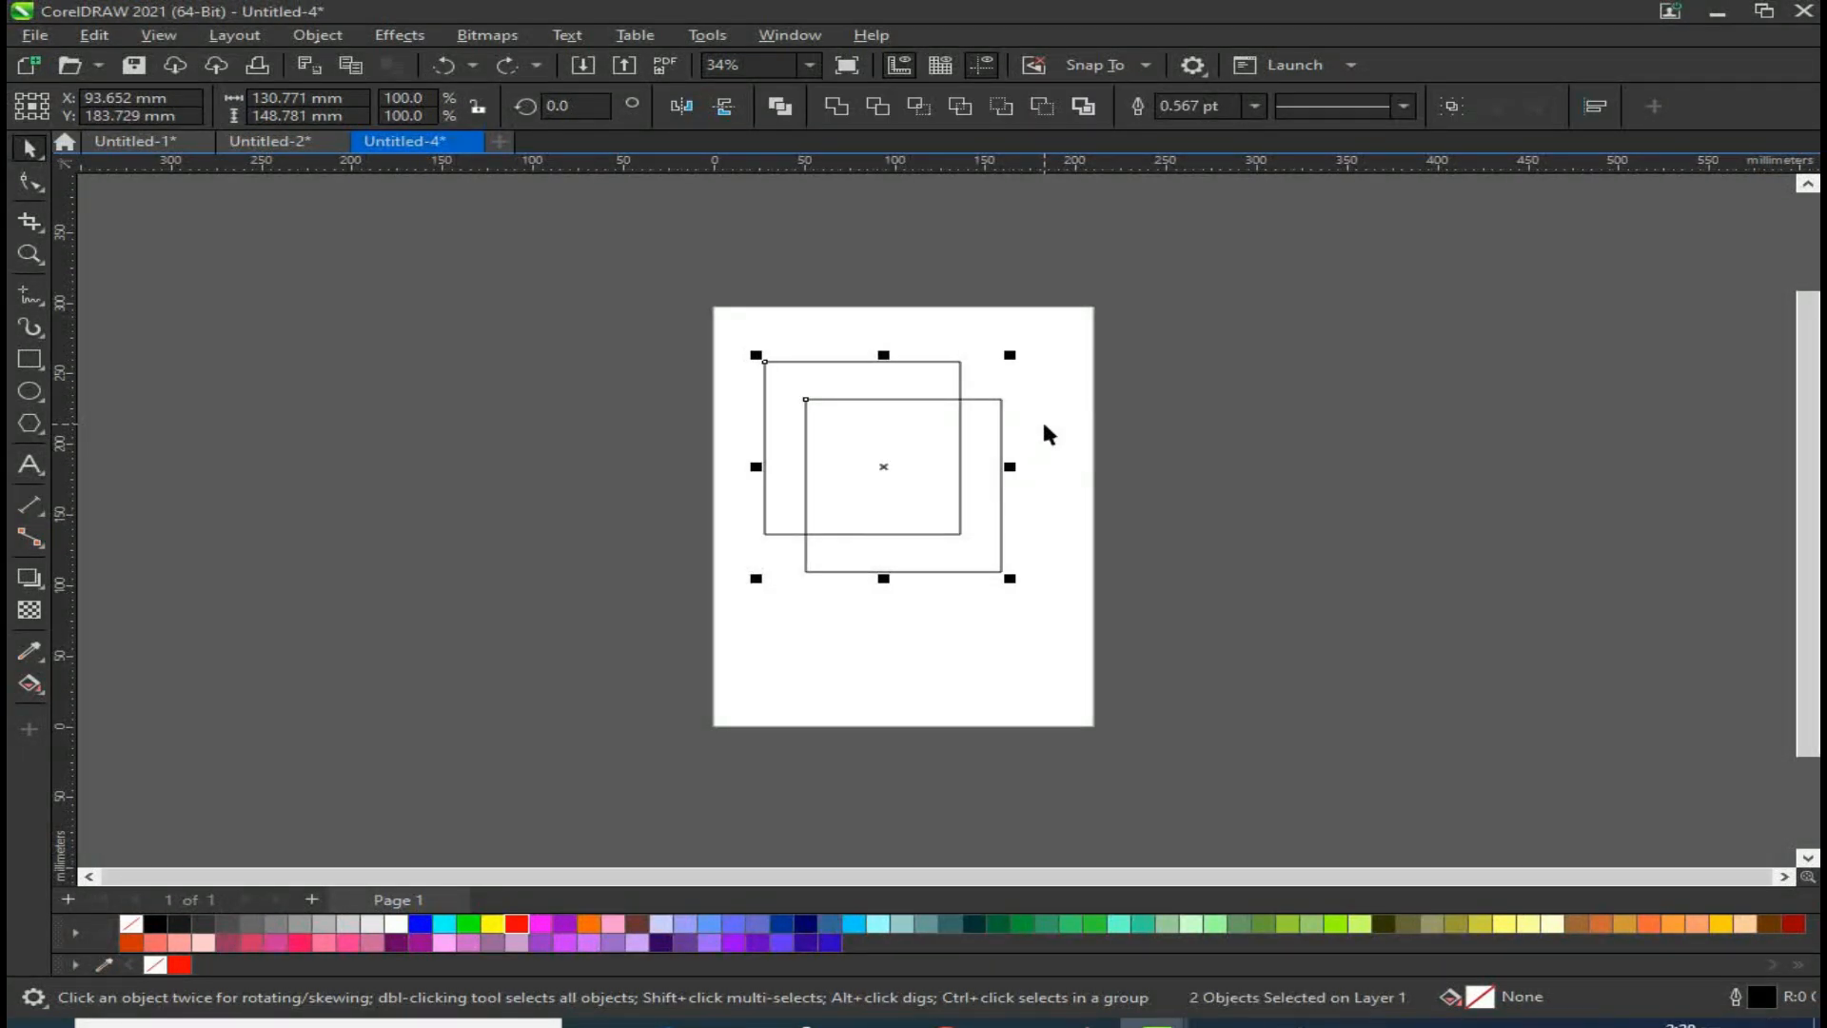
Step: Fill the upper-left rectangle red and the lower-right rectangle blue
left_click(1083, 463)
left_click(958, 381)
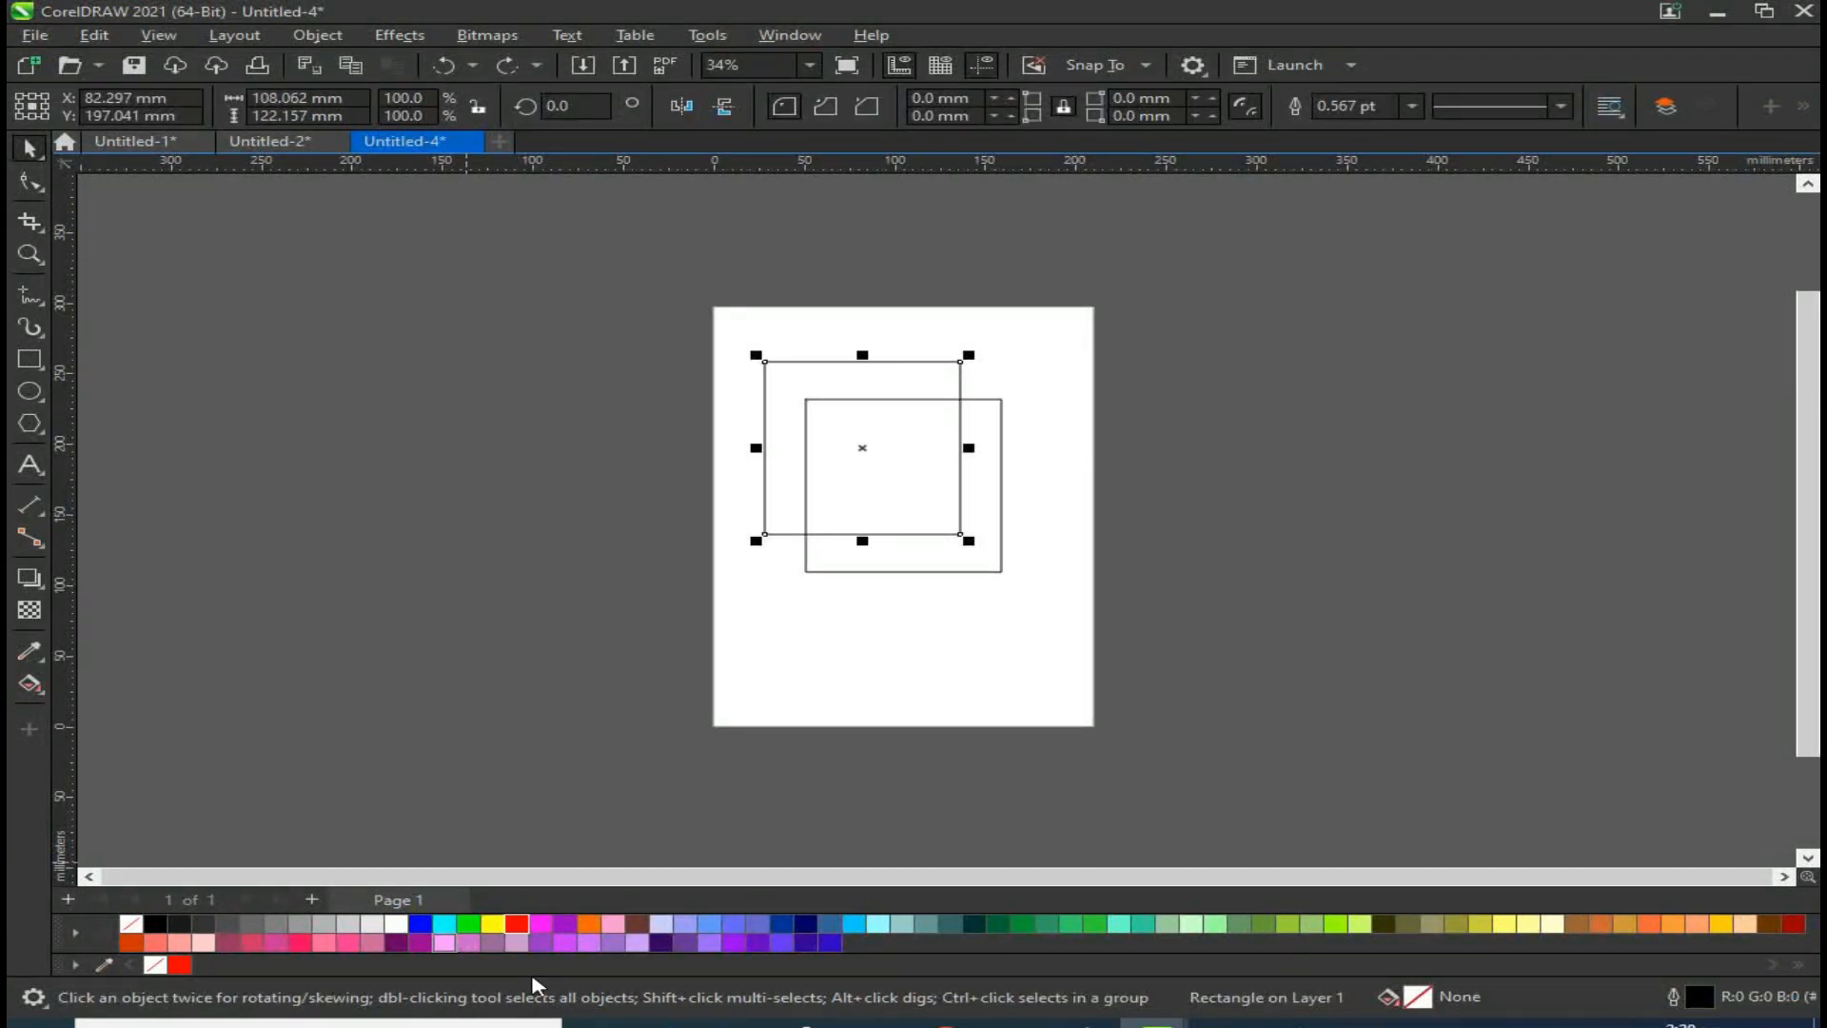
left_click(521, 928)
left_click(891, 571)
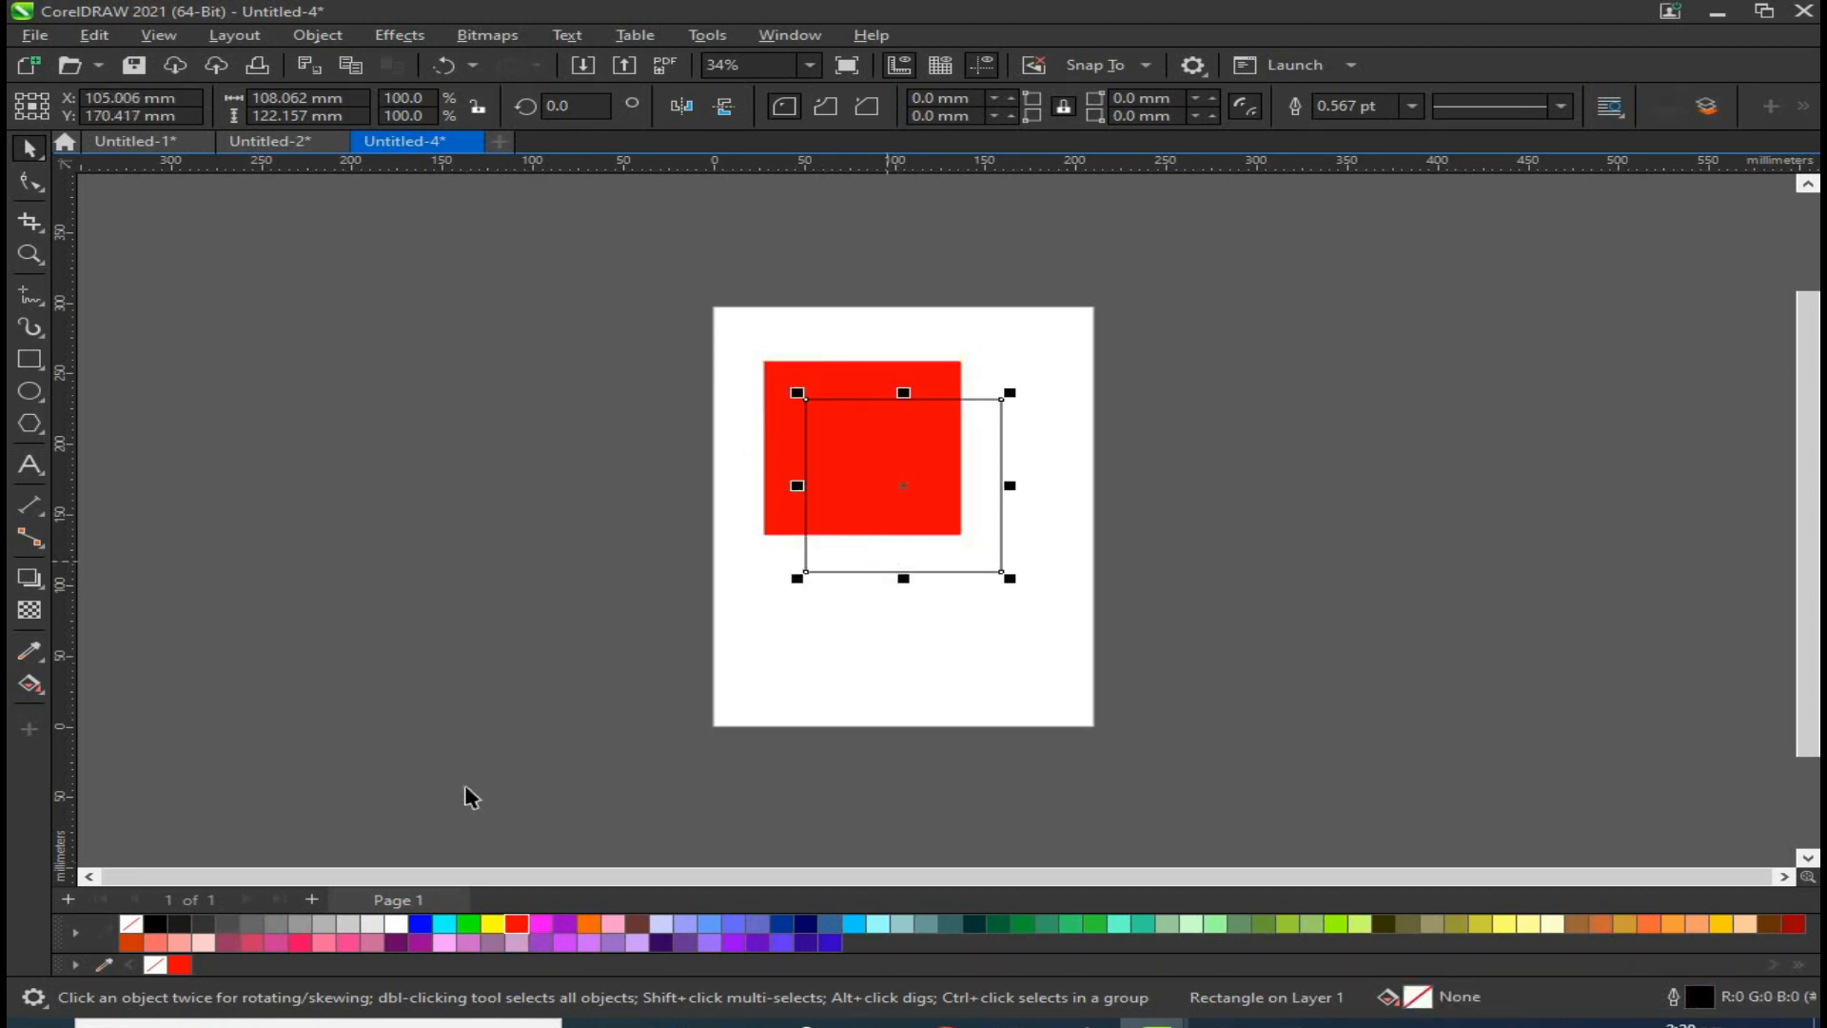
left_click(419, 924)
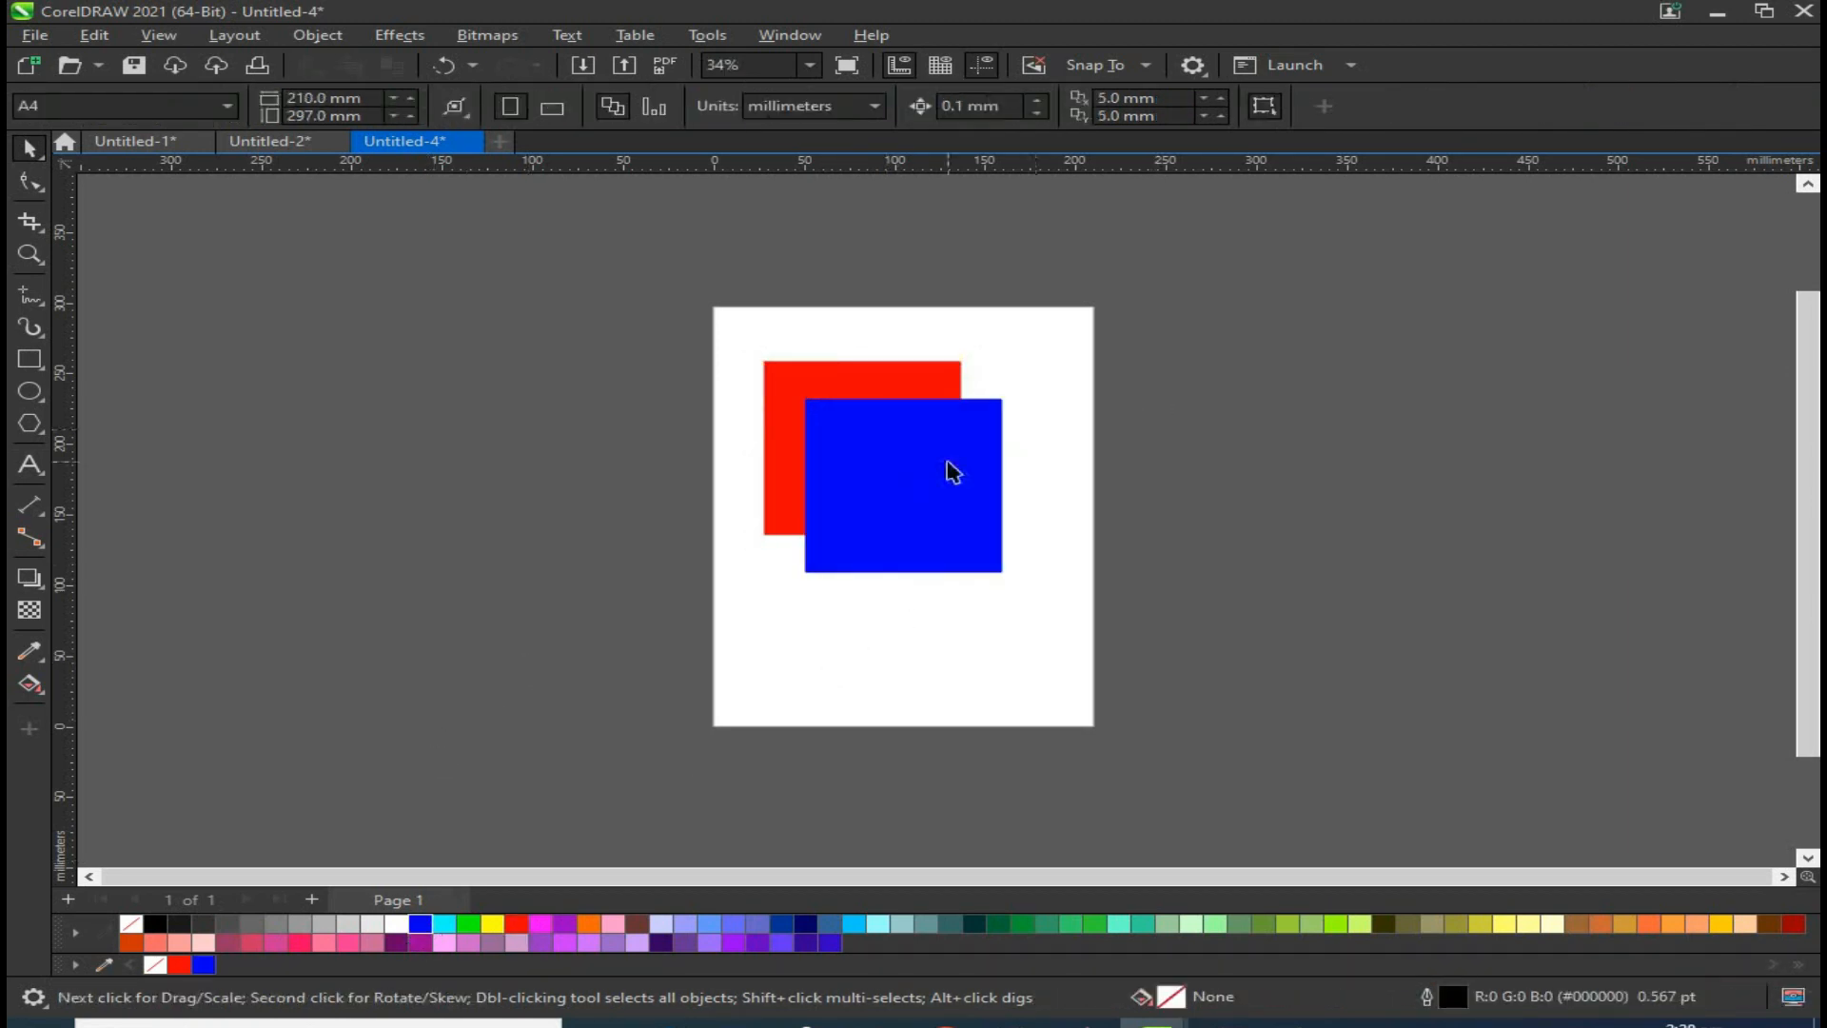
Step: Draw a rectangle about 85 x 93 mm covering the overlap of the red and blue squares
left_click(866, 374, "shift")
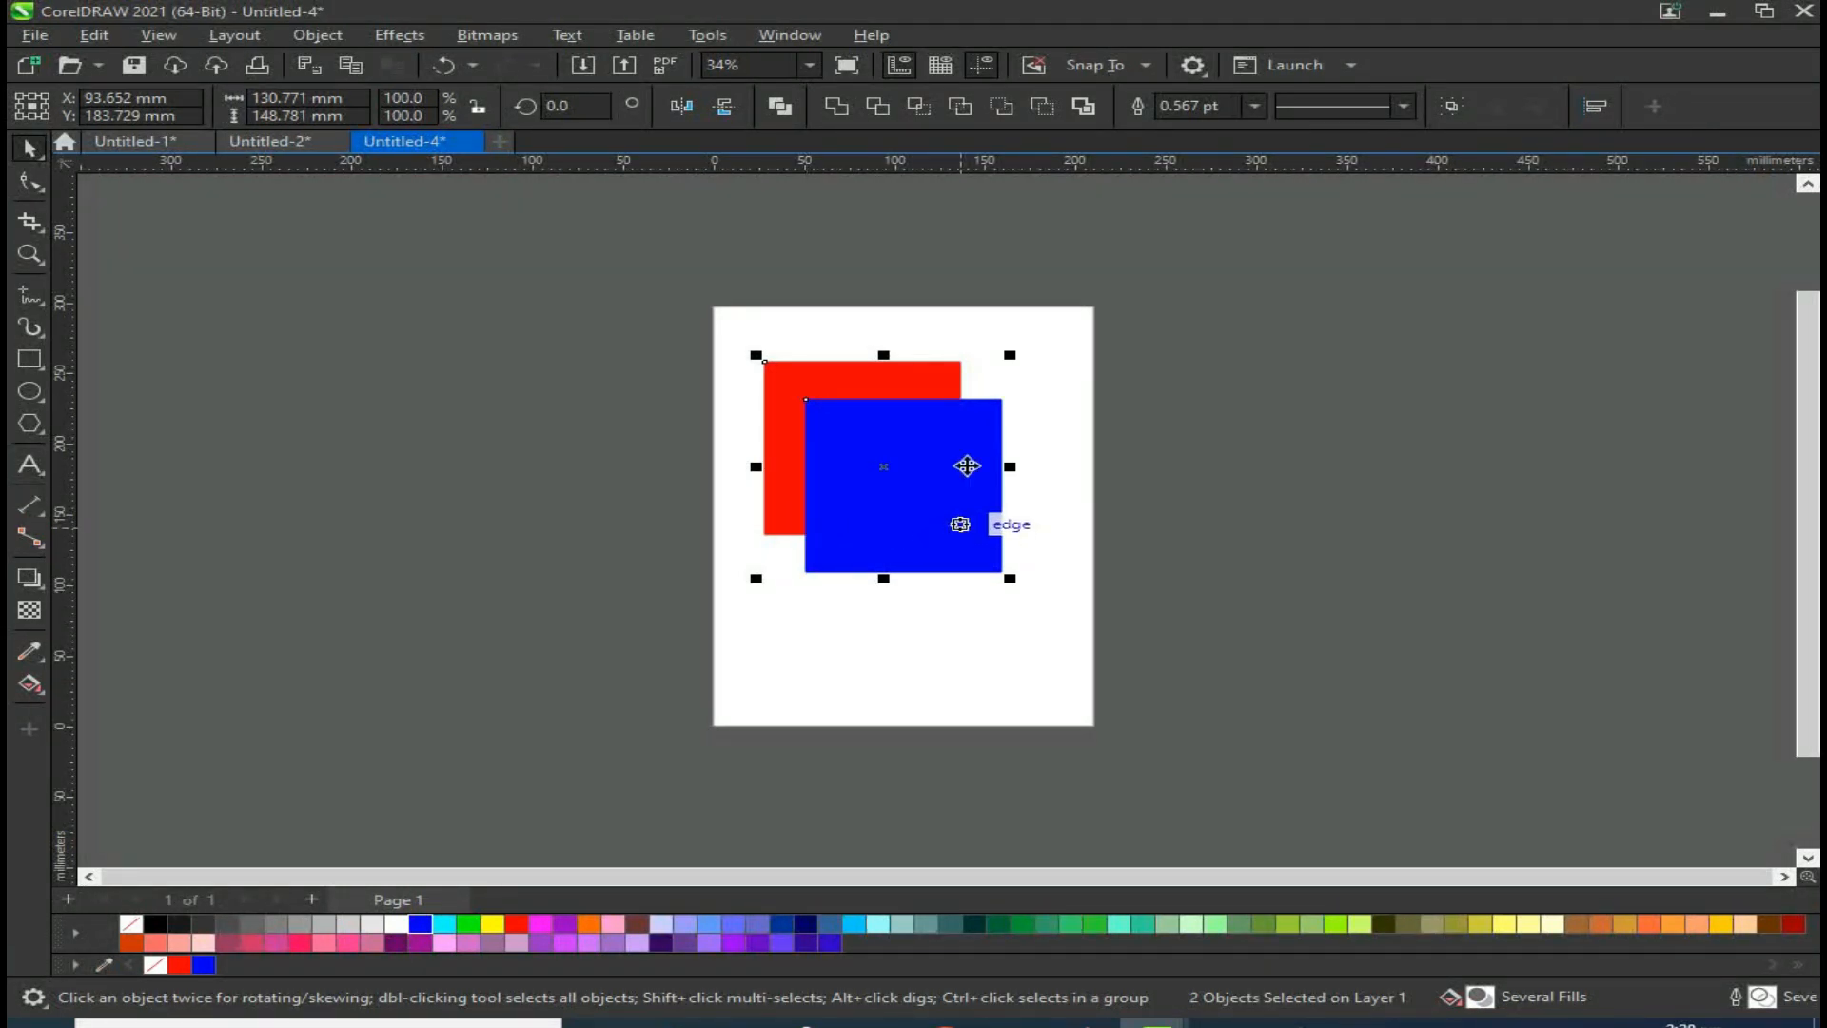
scroll(977, 407, "up", 1)
scroll(977, 407, "up", 1)
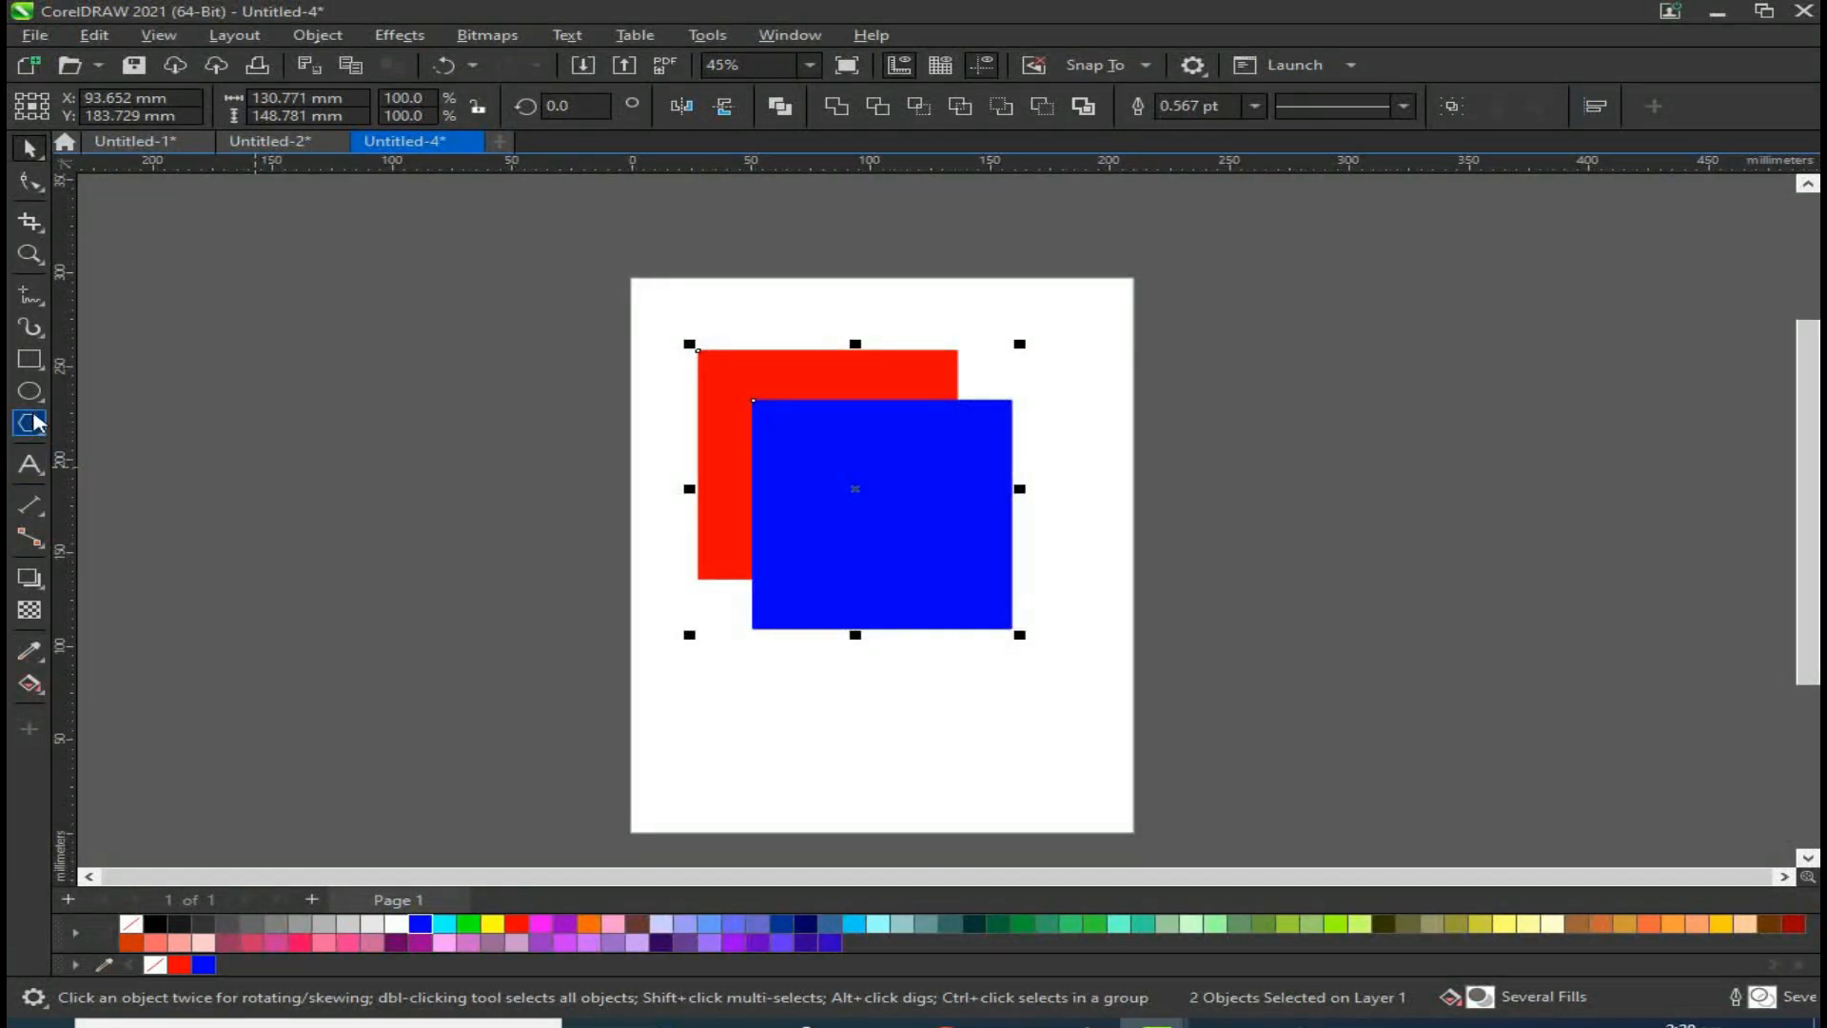
left_click(29, 358)
scroll(959, 433, "up", 1)
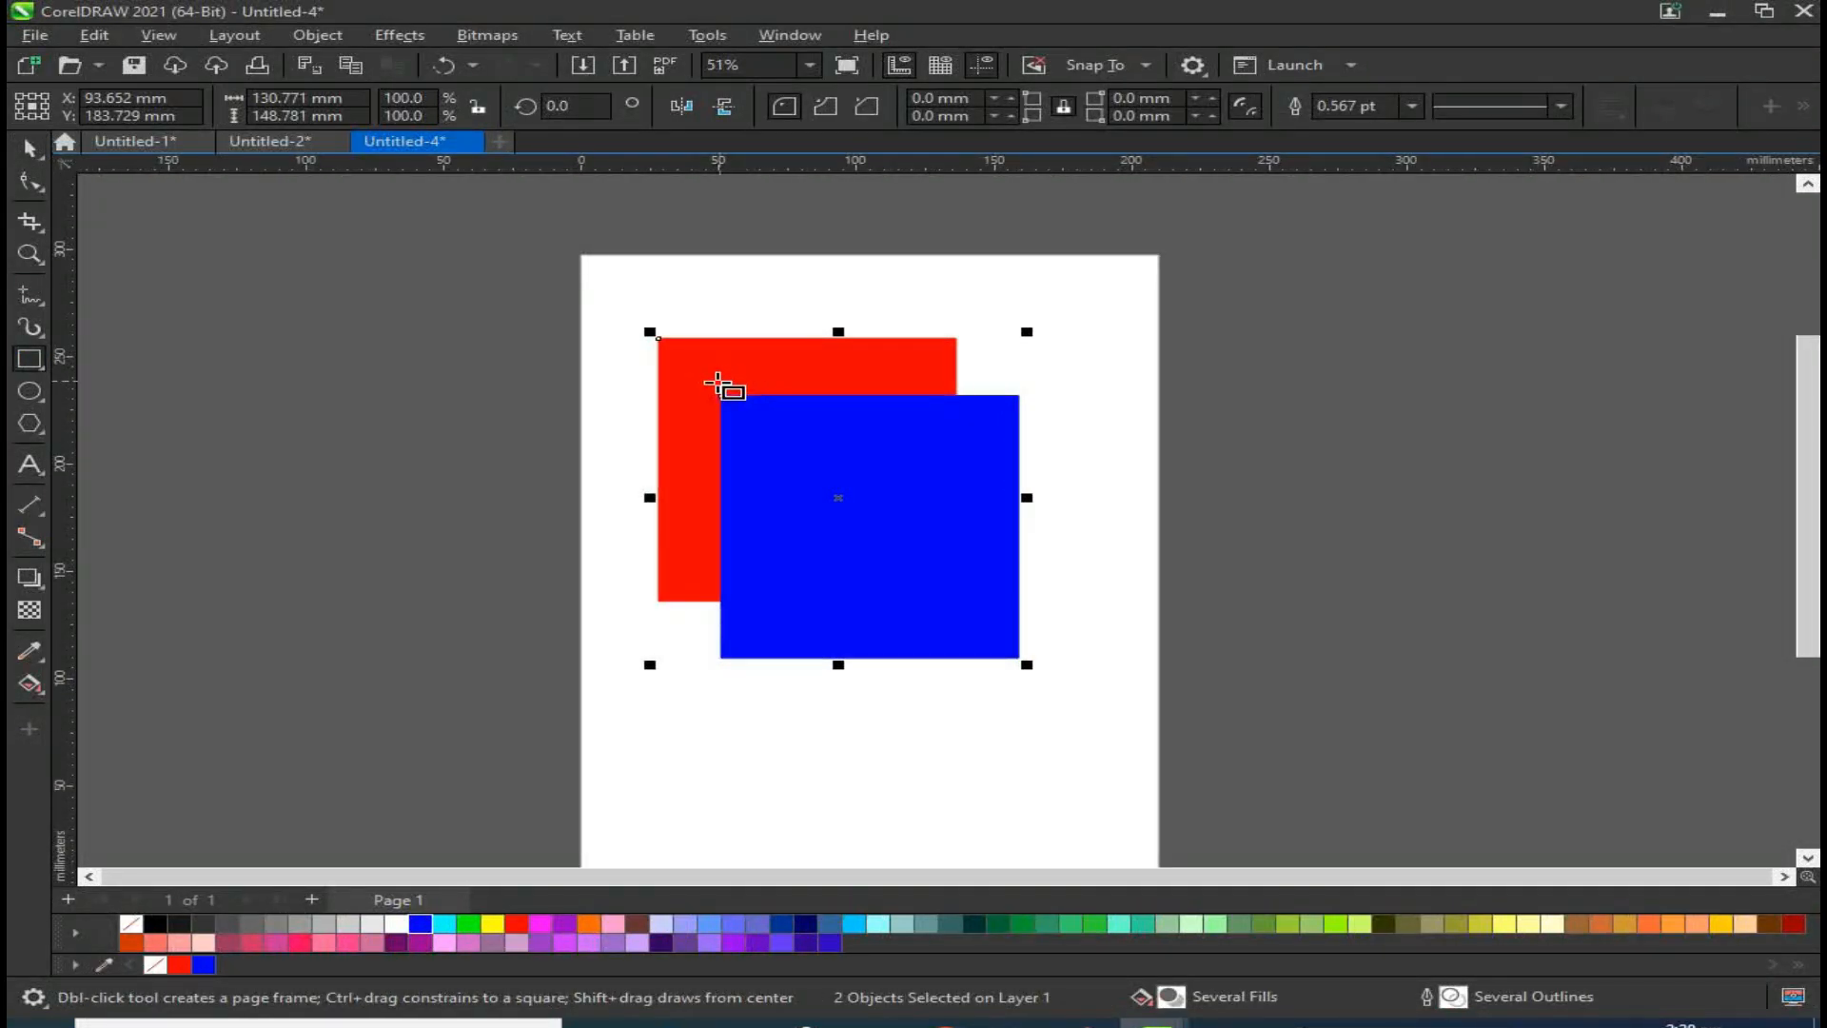
left_click_drag(721, 397, 955, 596)
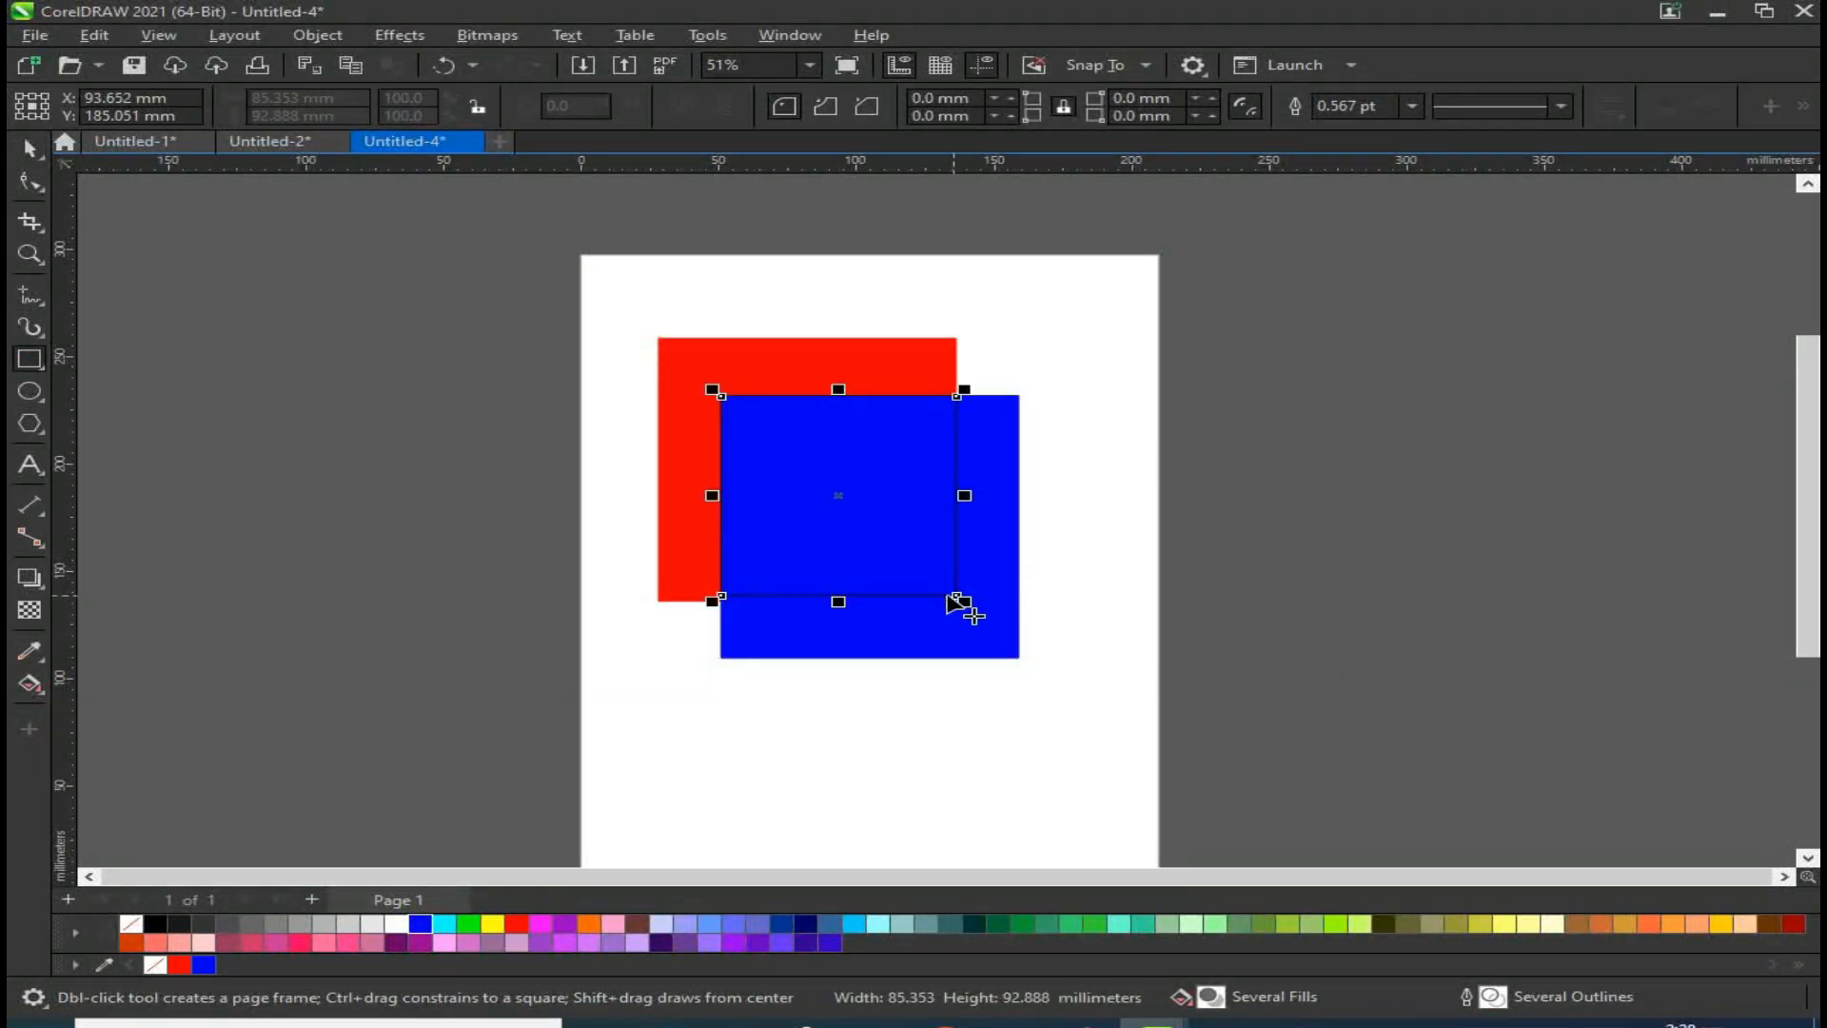
left_click(19, 150)
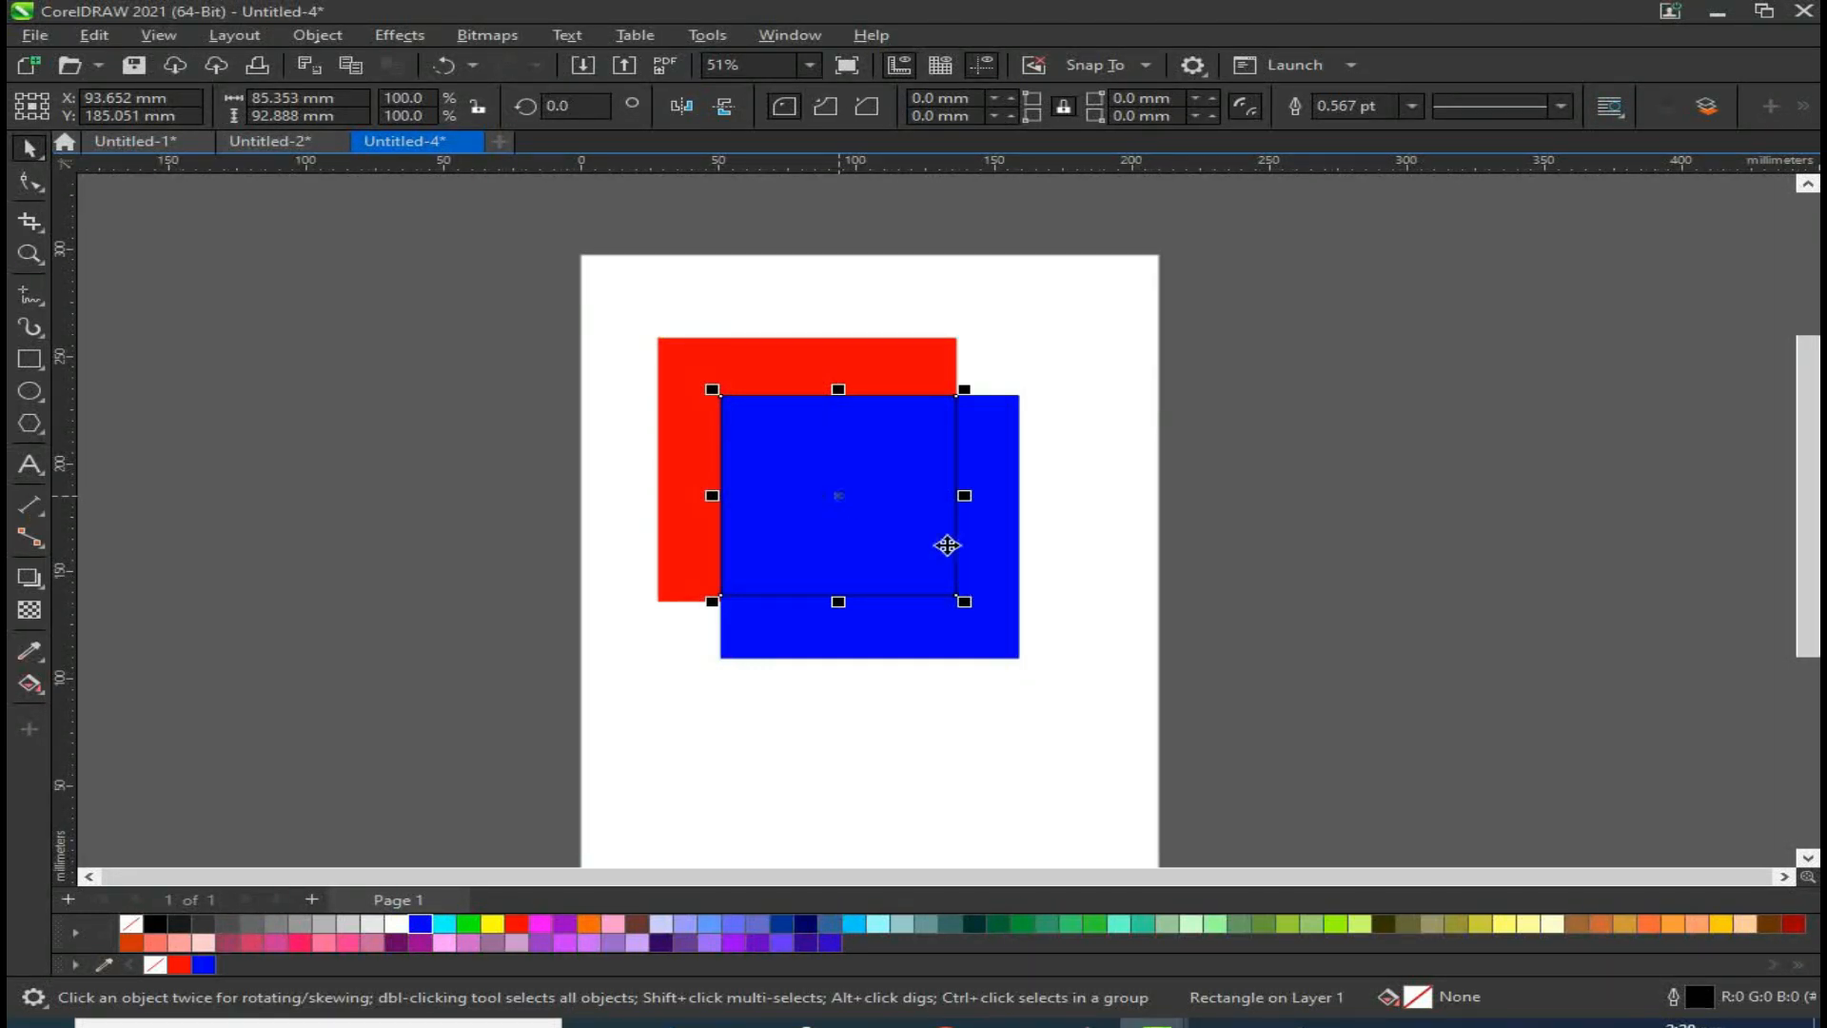
Step: Combine the red and blue squares into a single shape
left_click(1333, 522)
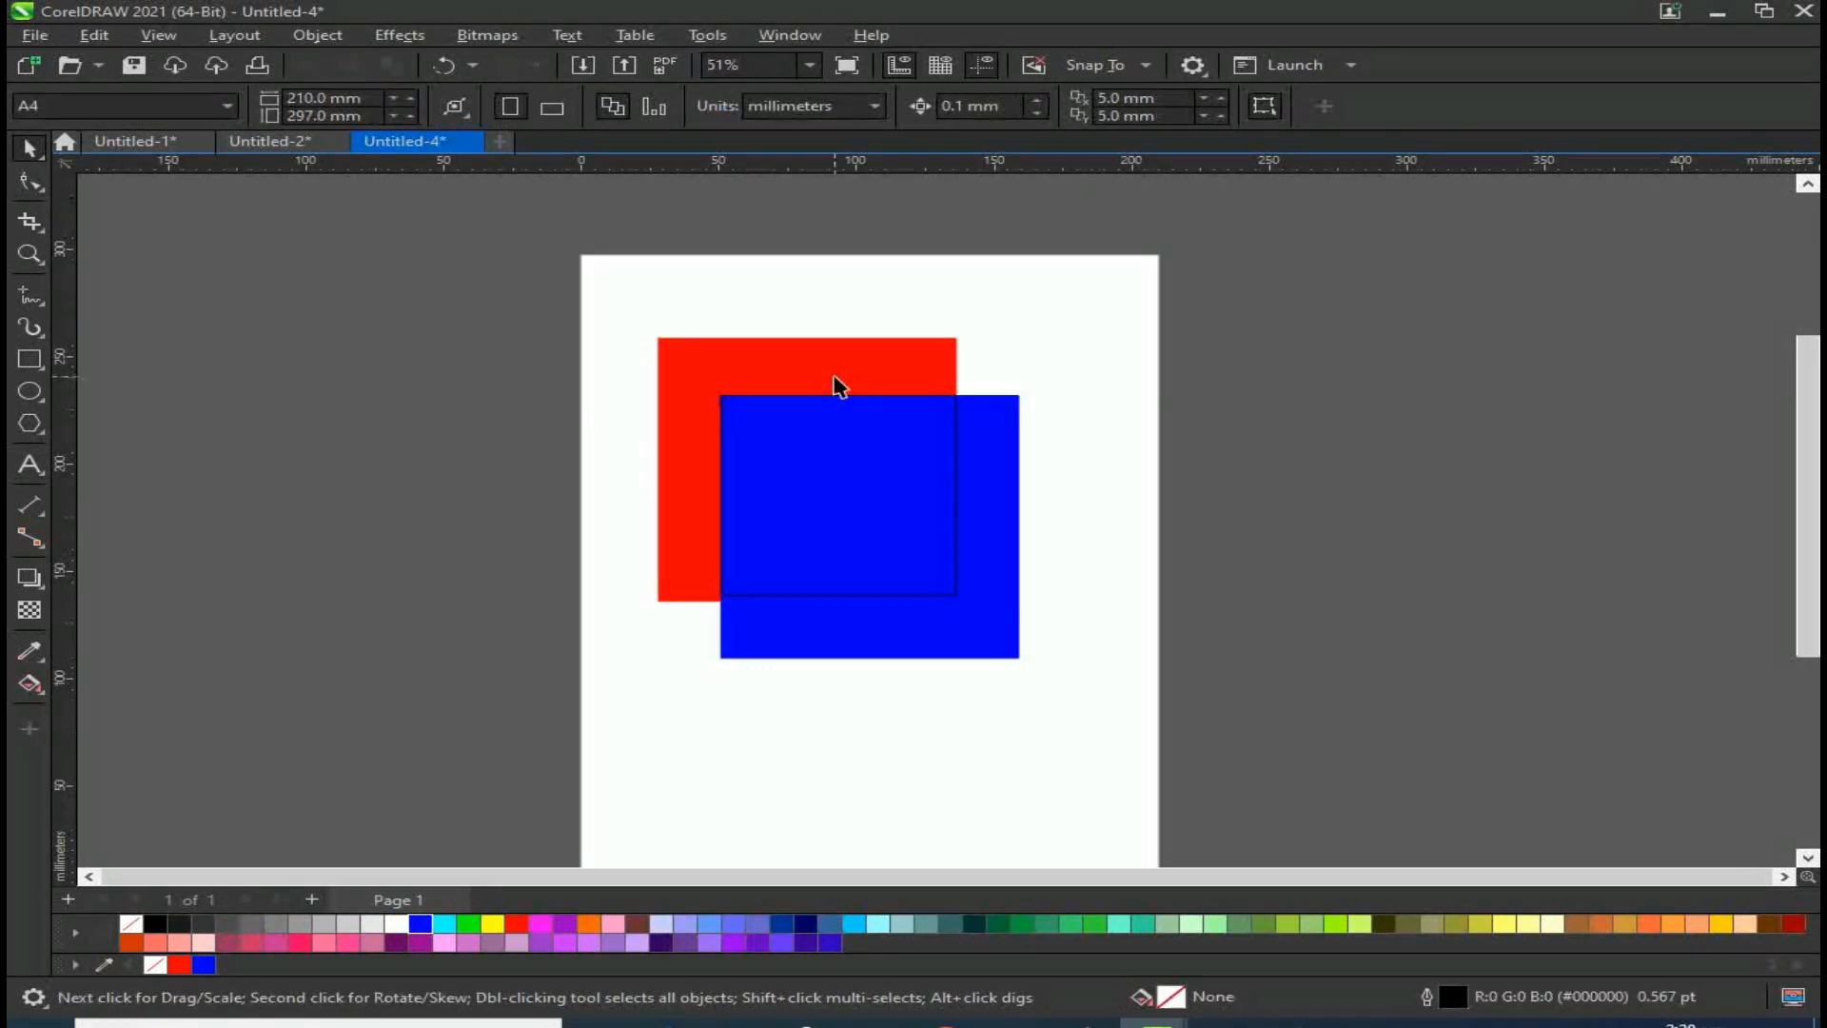
left_click(895, 643)
left_click(702, 355, "shift")
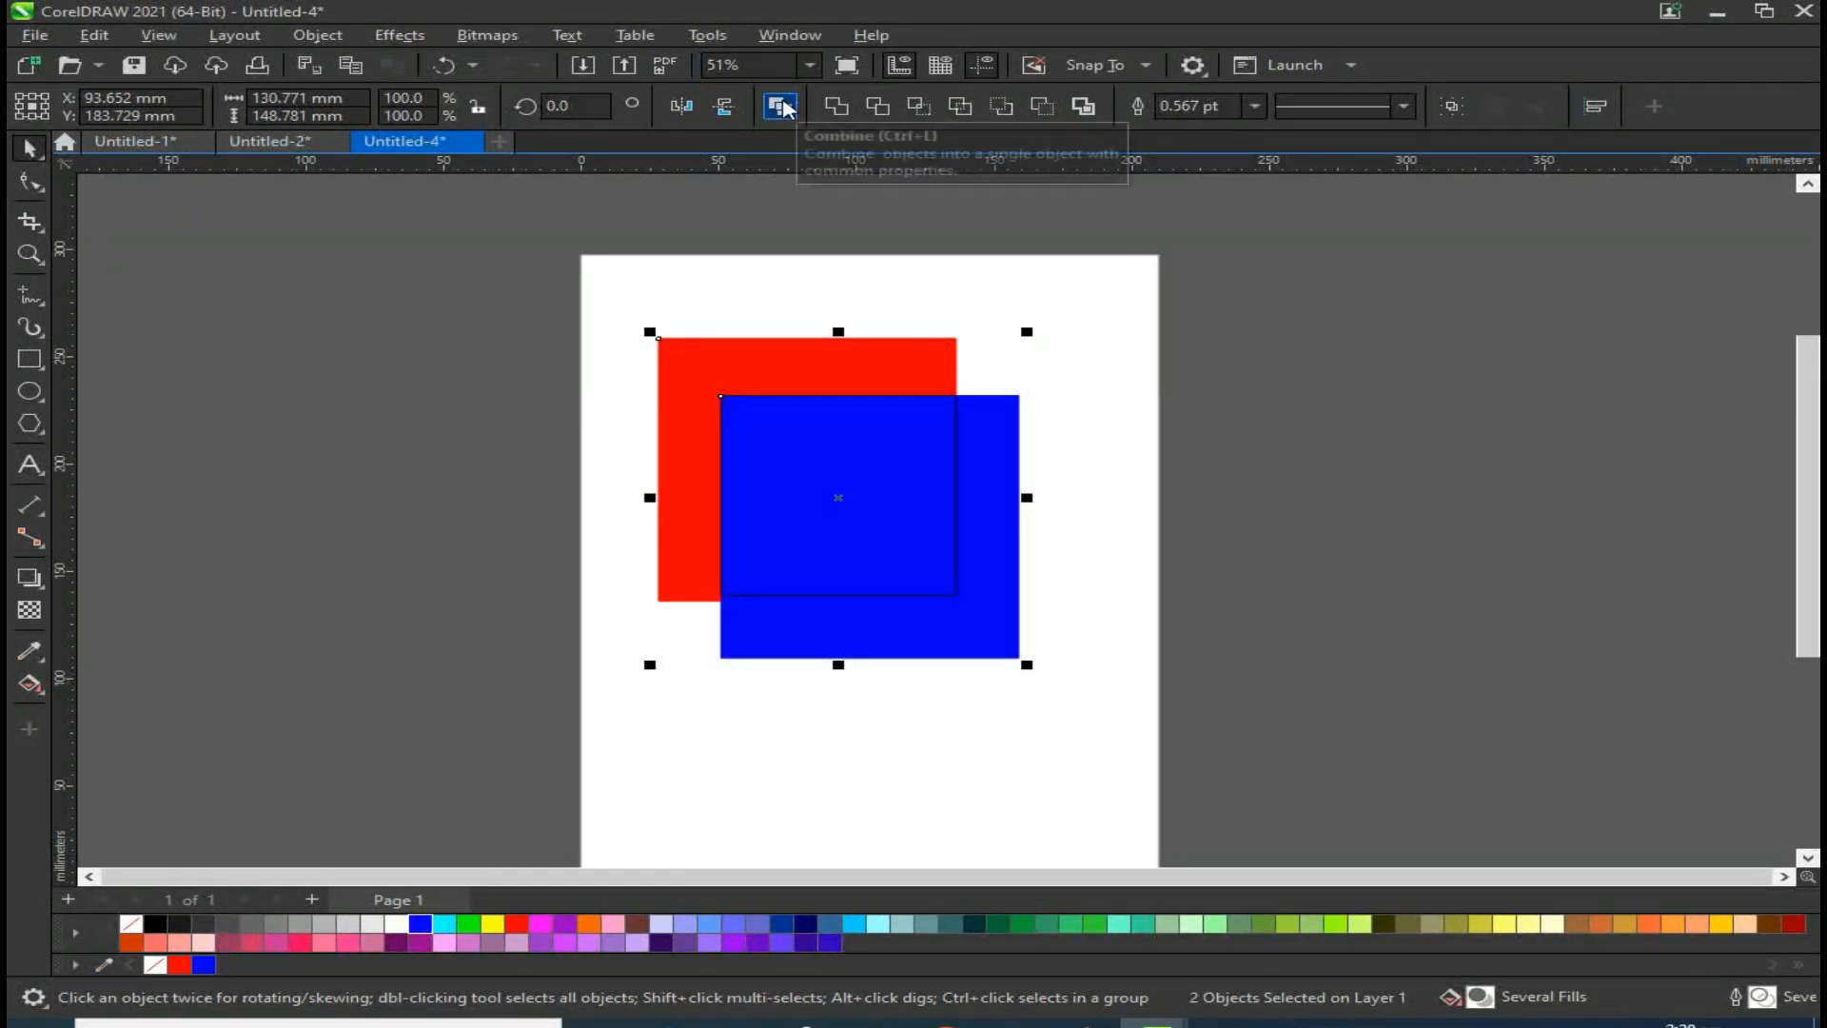
left_click(783, 107)
left_click(1362, 551)
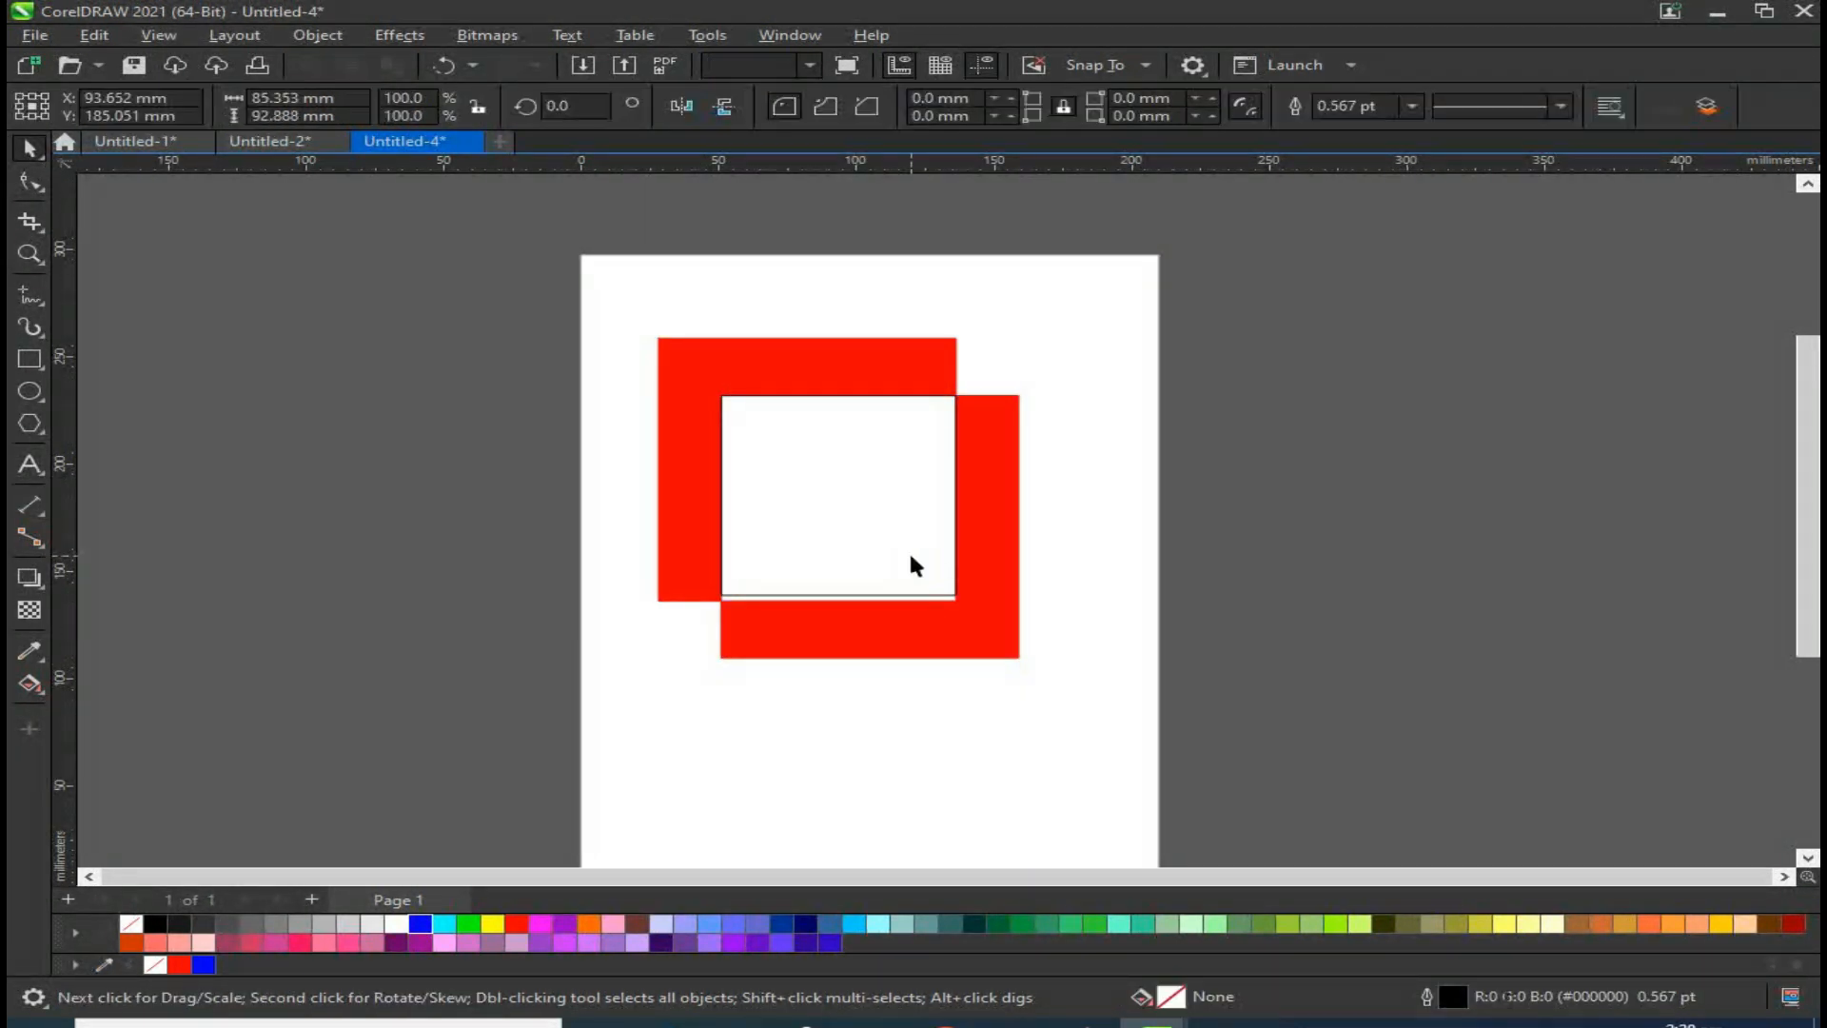
Step: Move the overlap rectangle off the shape and delete it
left_click_drag(946, 518, 1348, 518)
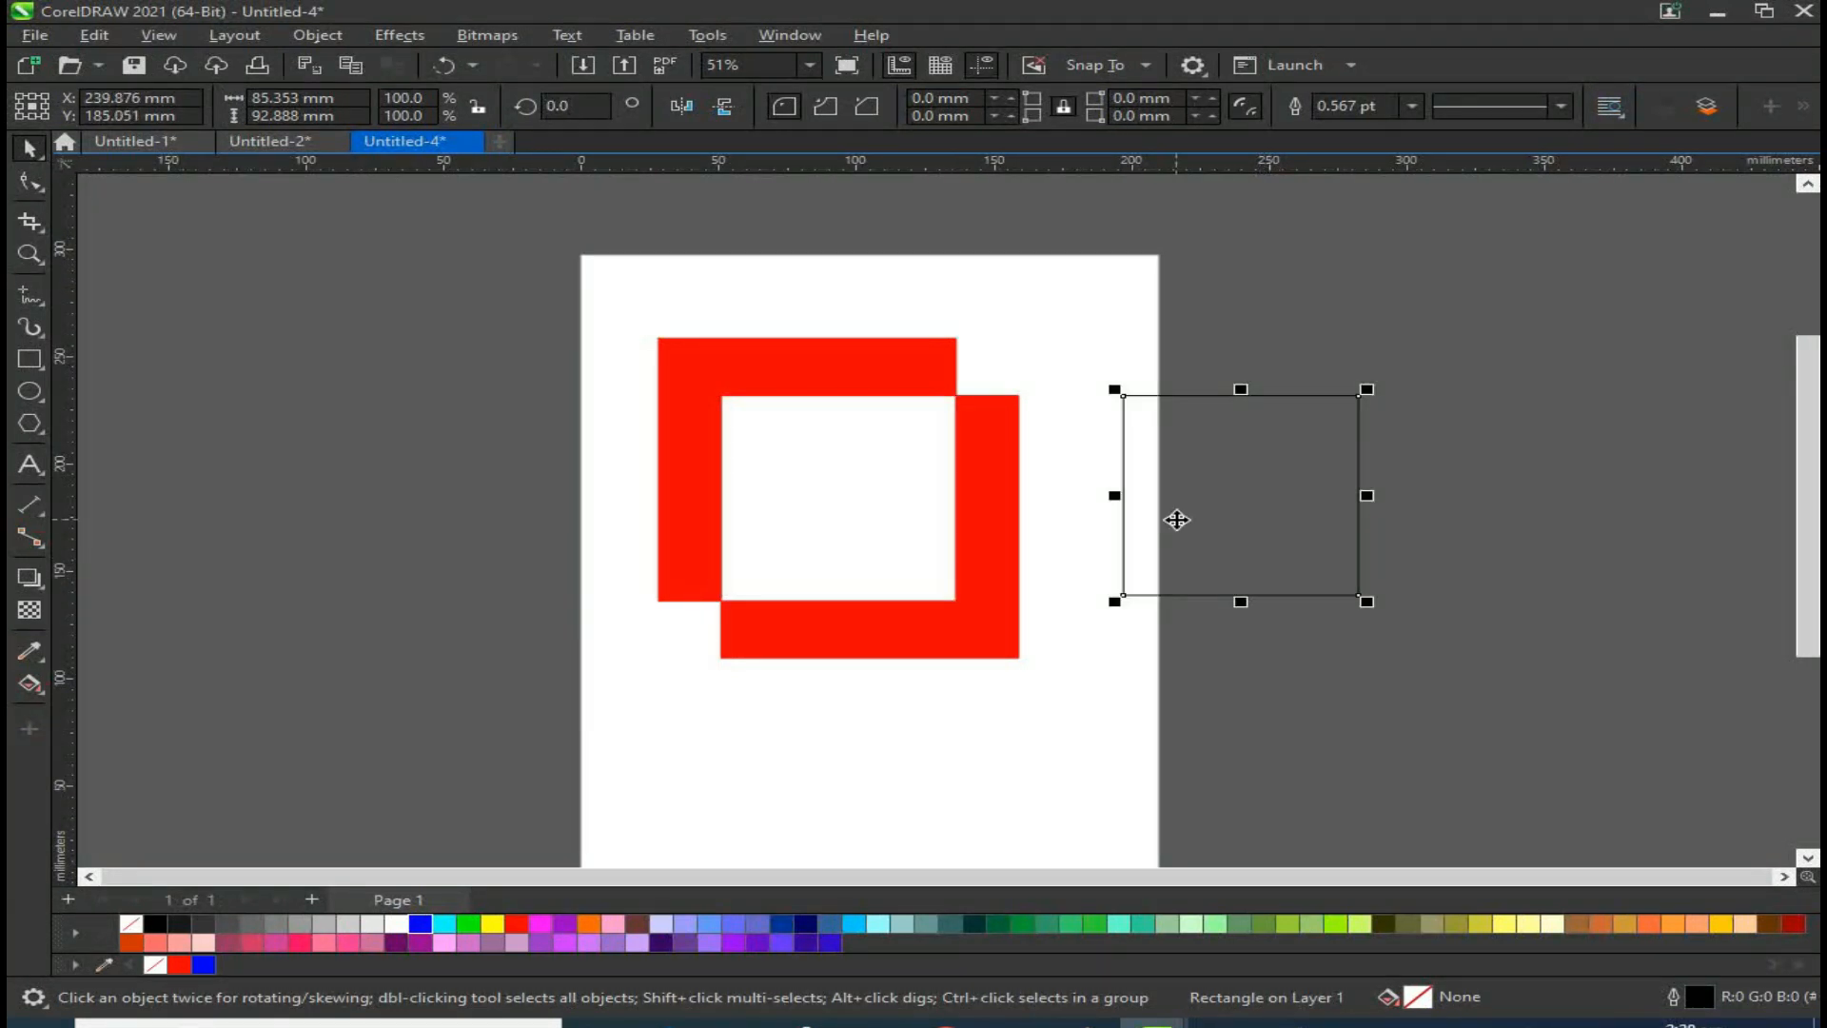
key("Delete")
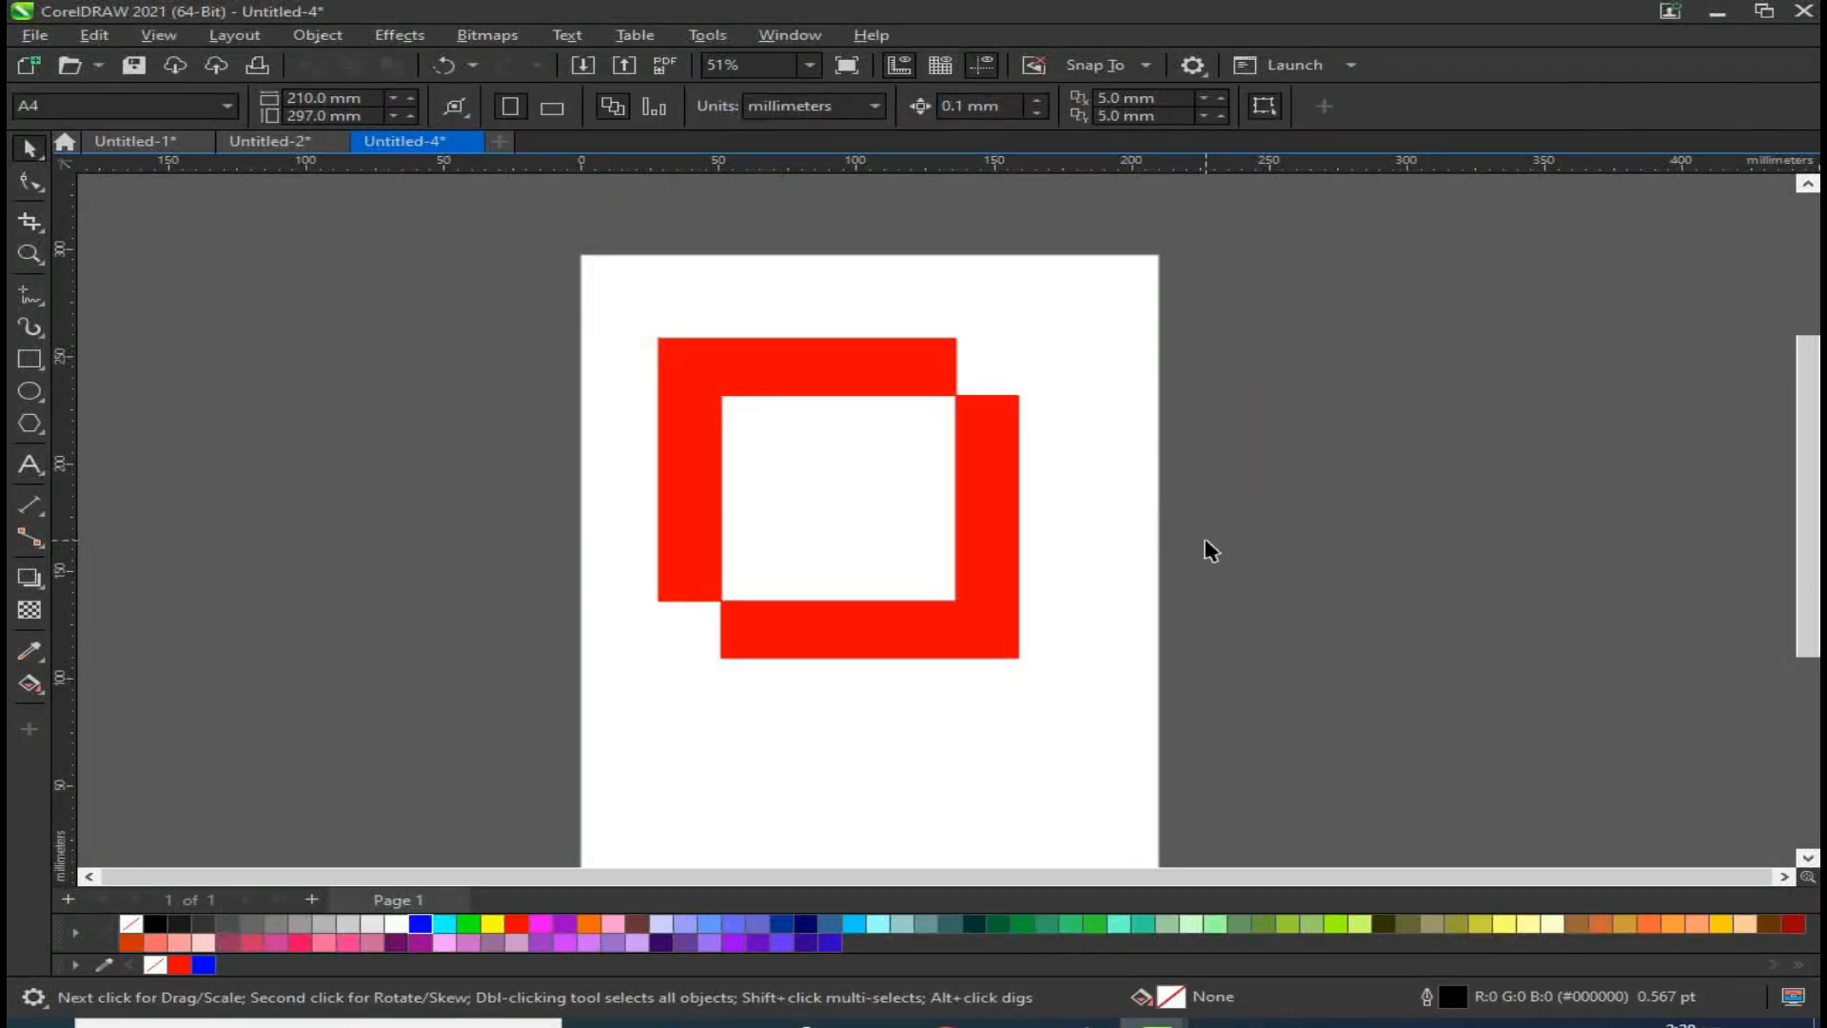
Step: Make a copy of the combined shape scaled to about 59% inside it and fill the copy blue
left_click(992, 655)
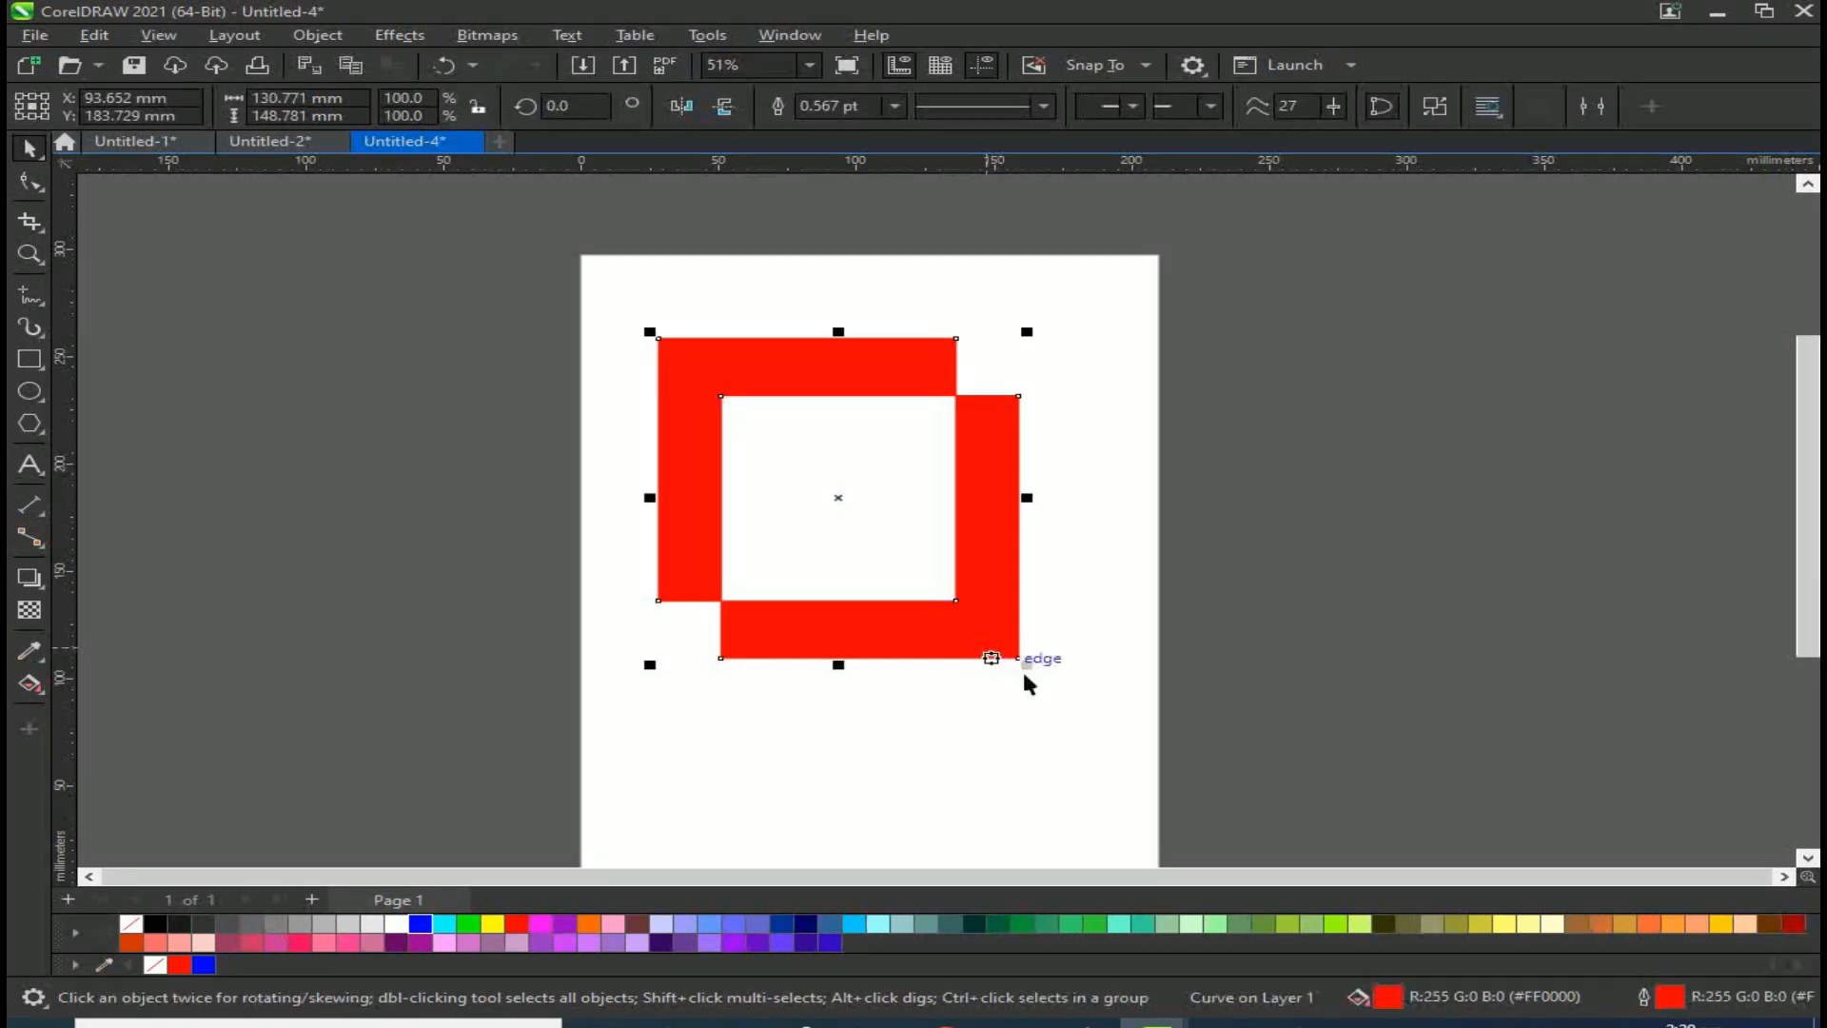
left_click_drag(1024, 661, 955, 623)
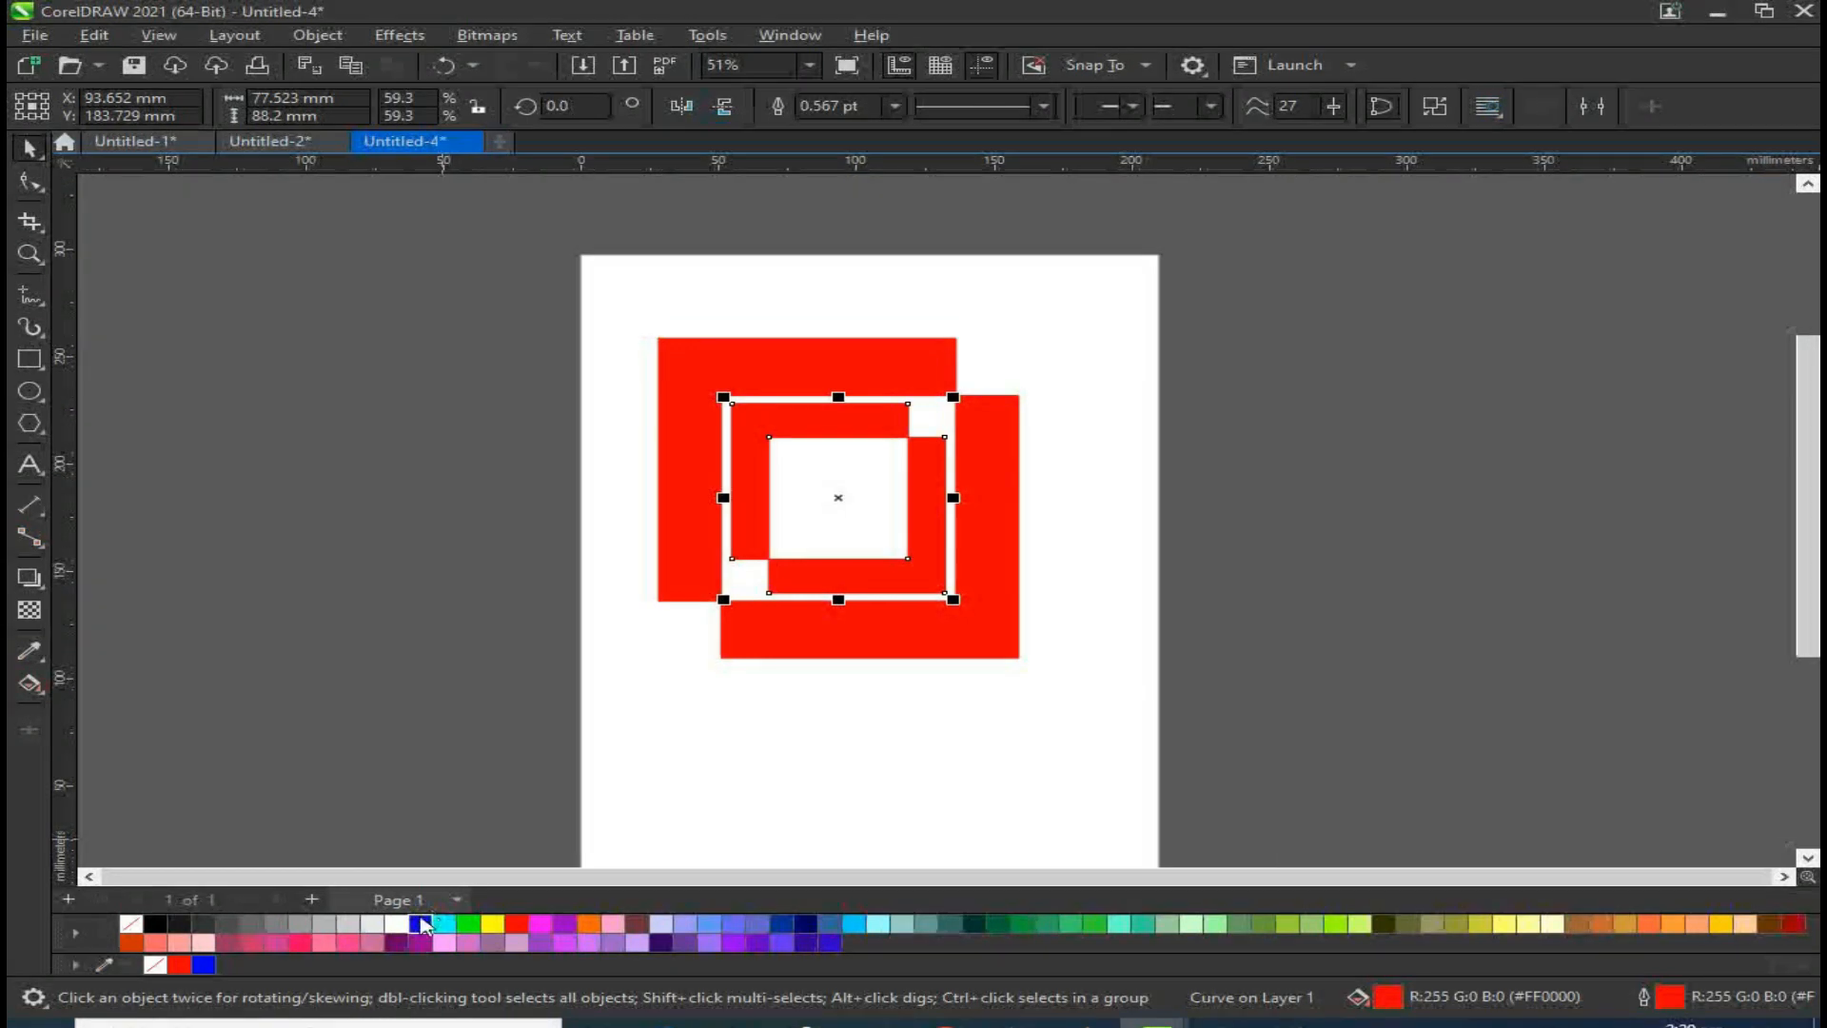
left_click(420, 931)
Step: Select both nested shapes and move them off the page to the left
key("Escape")
left_click_drag(489, 297, 1180, 737)
left_click_drag(909, 595, 437, 493)
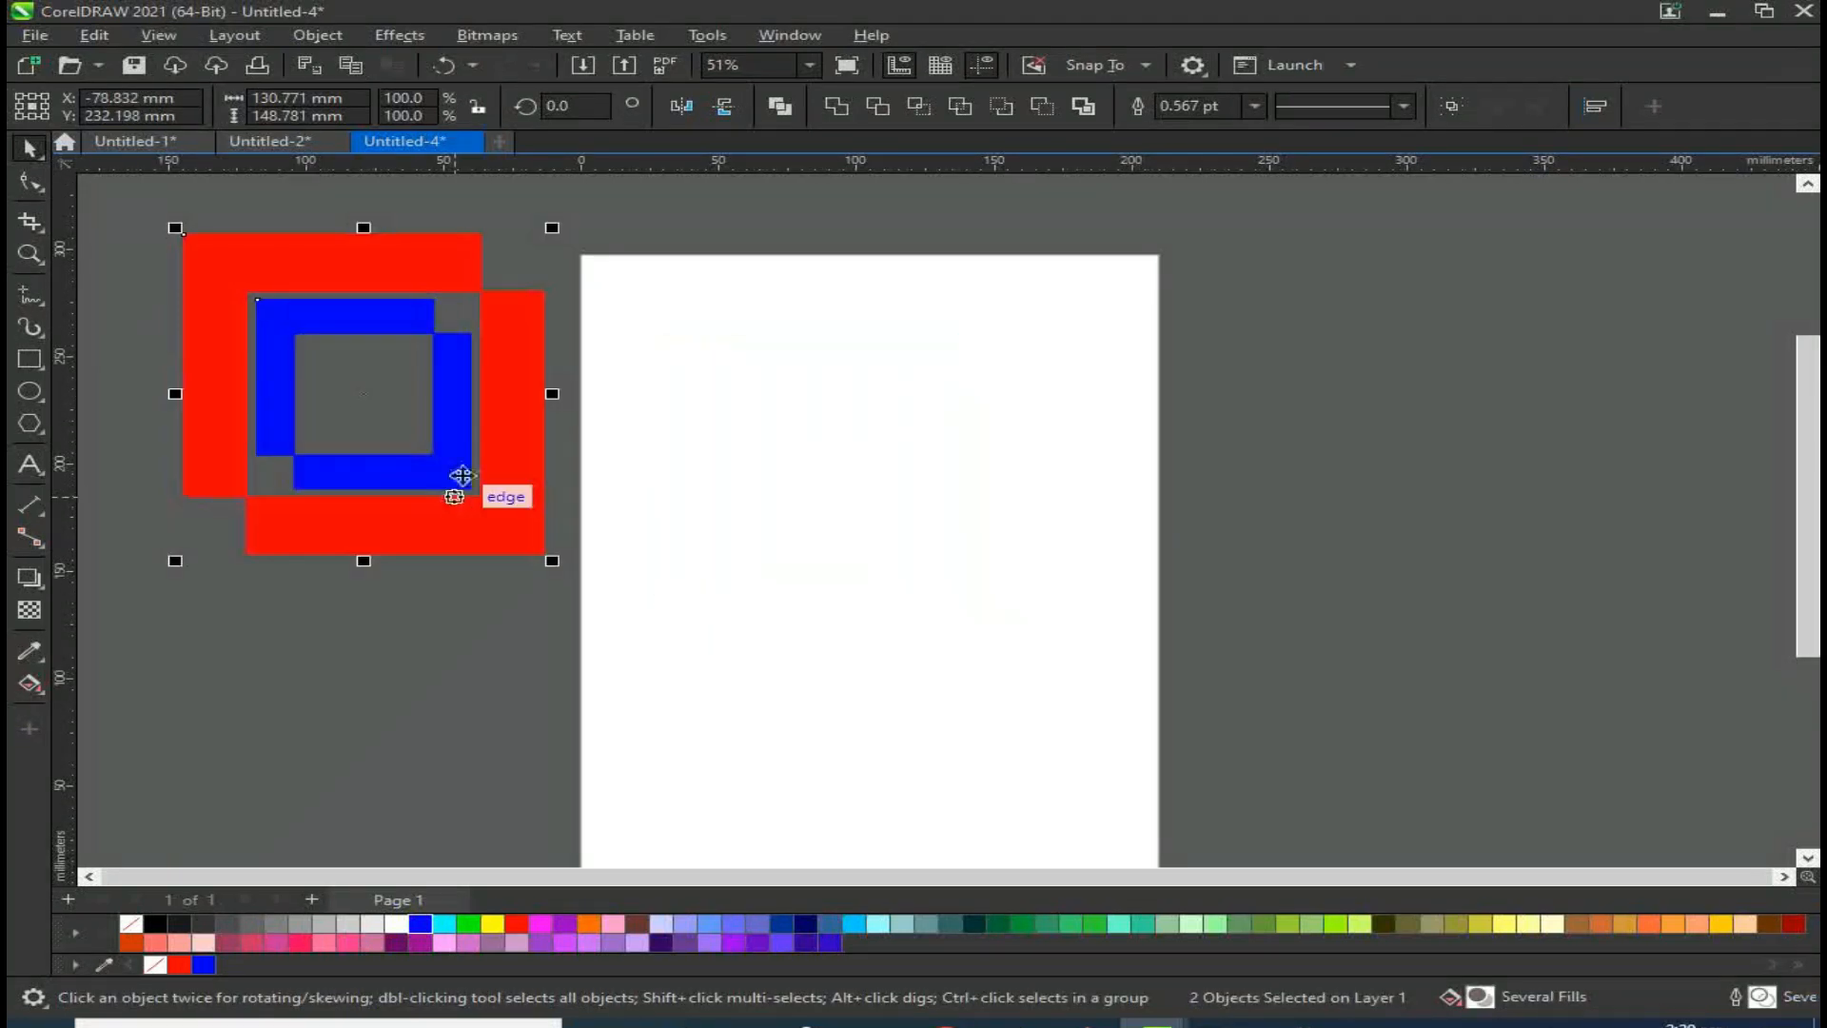
Step: Draw a new rectangle about 92 x 109 mm on the page and duplicate it offset down and right
left_click(29, 359)
left_click_drag(771, 360, 1025, 593)
left_click(30, 147)
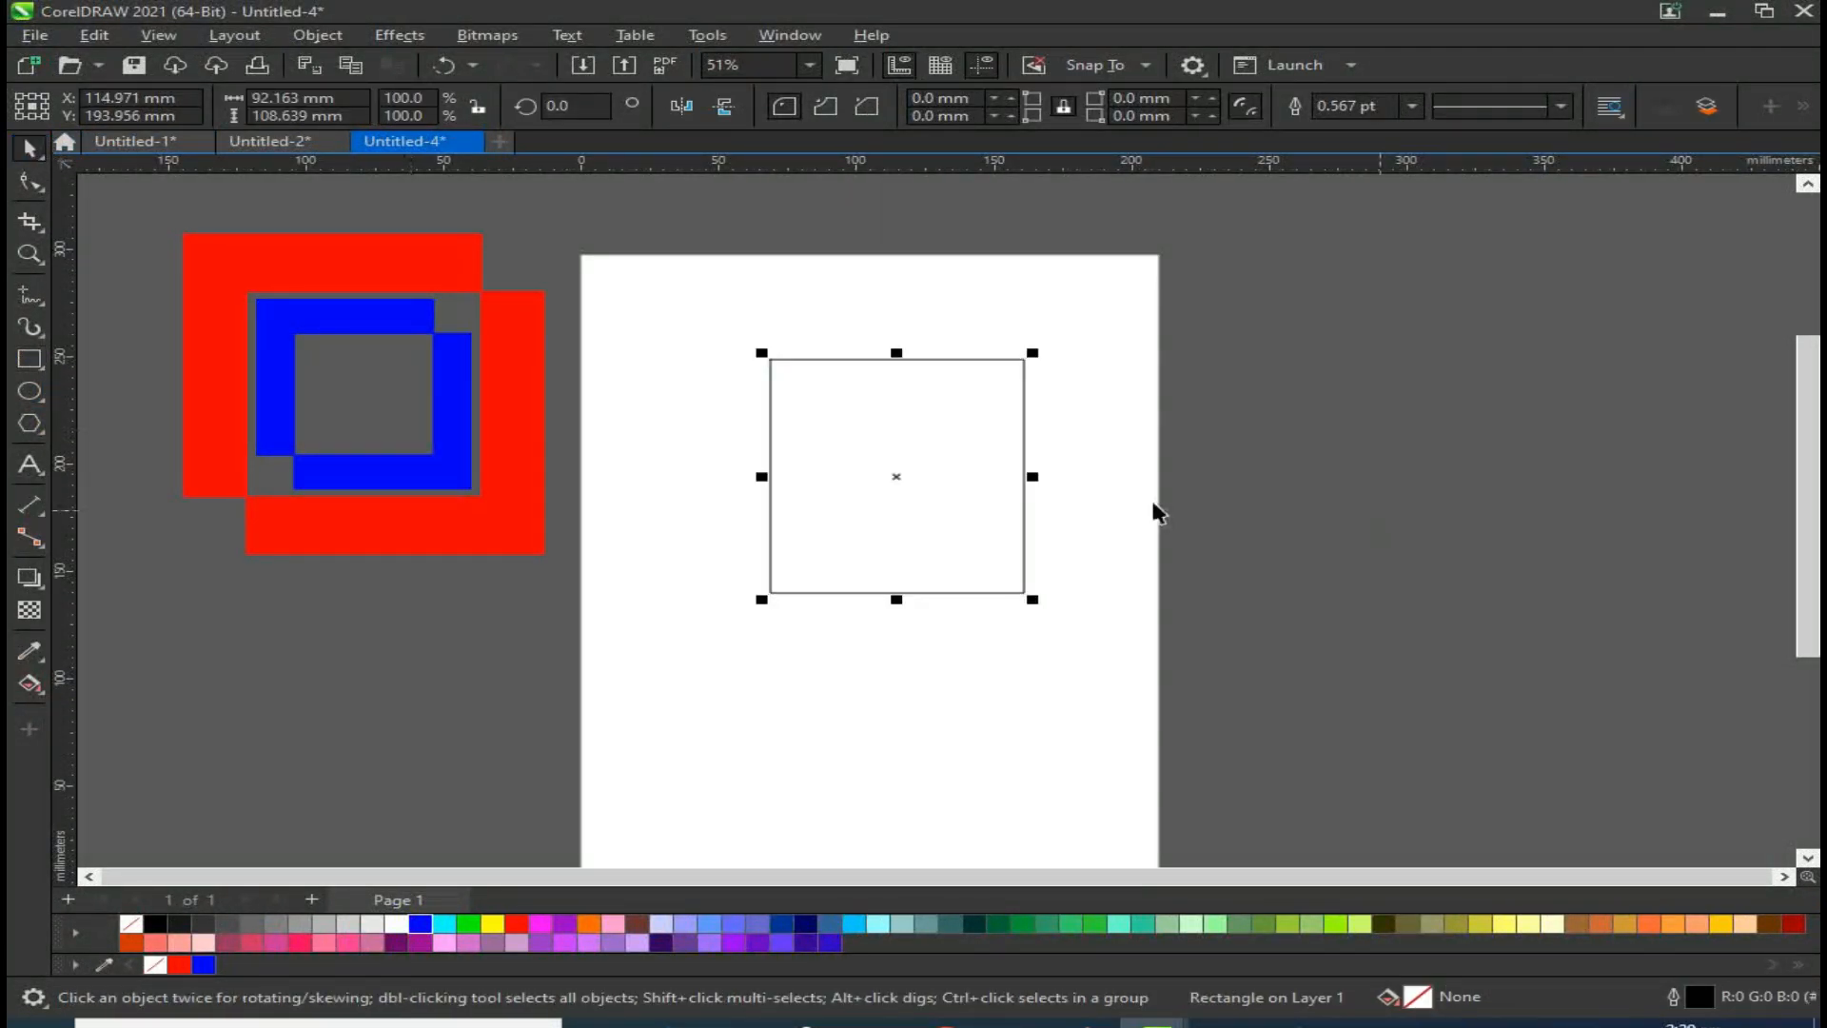
left_click_drag(871, 422, 934, 485)
right_click(933, 485)
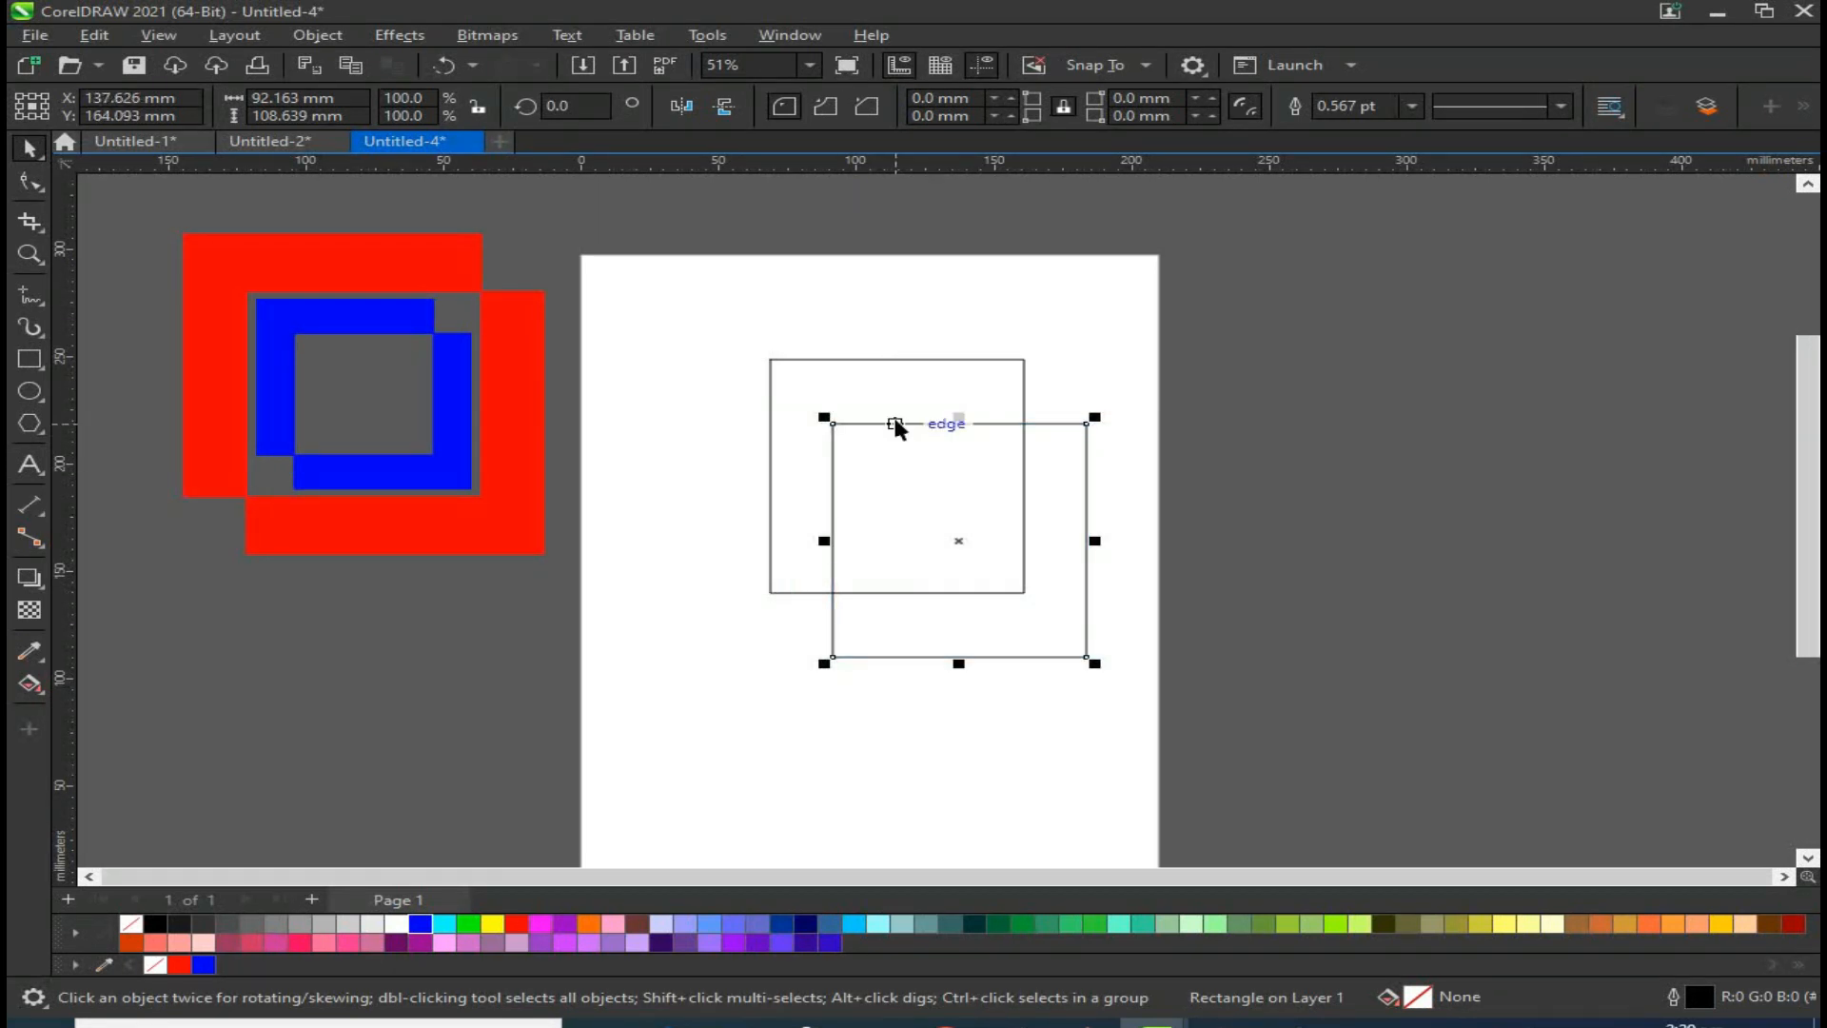
Step: Fill the upper-left rectangle blue and the lower-right rectangle red
left_click(847, 364, "shift")
left_click(1073, 425, "shift")
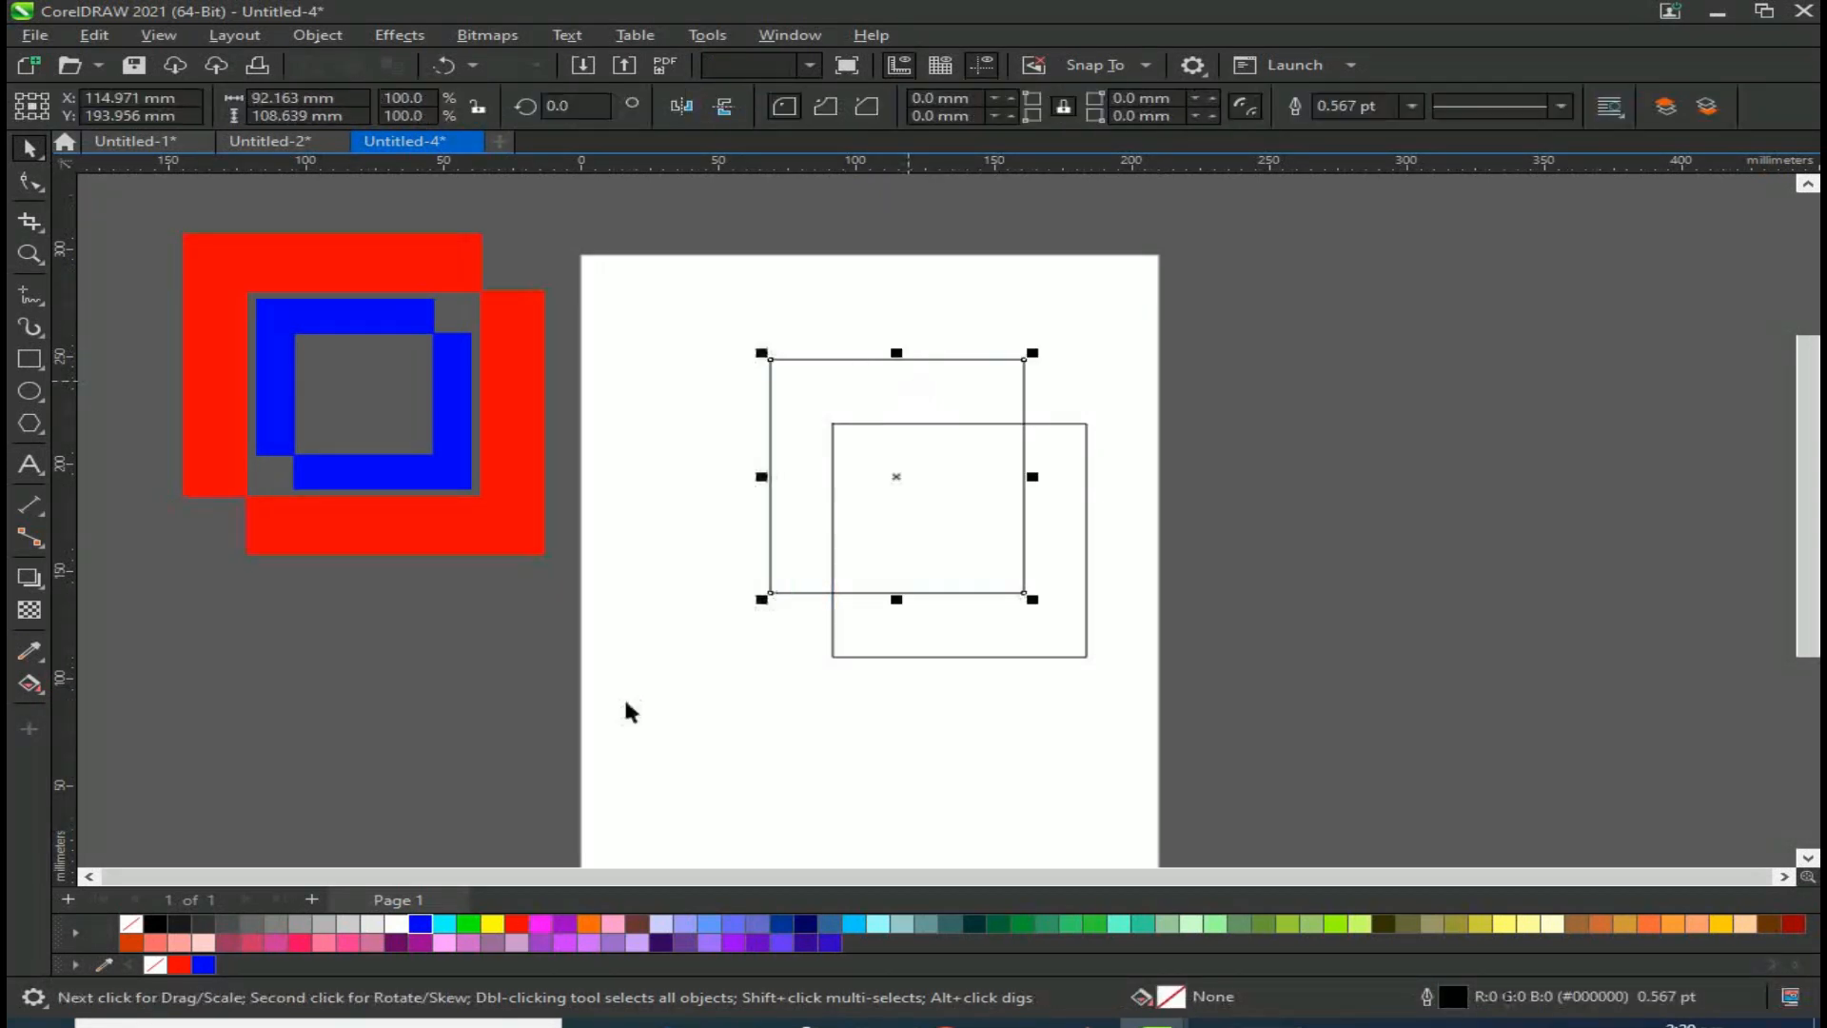
left_click(420, 923)
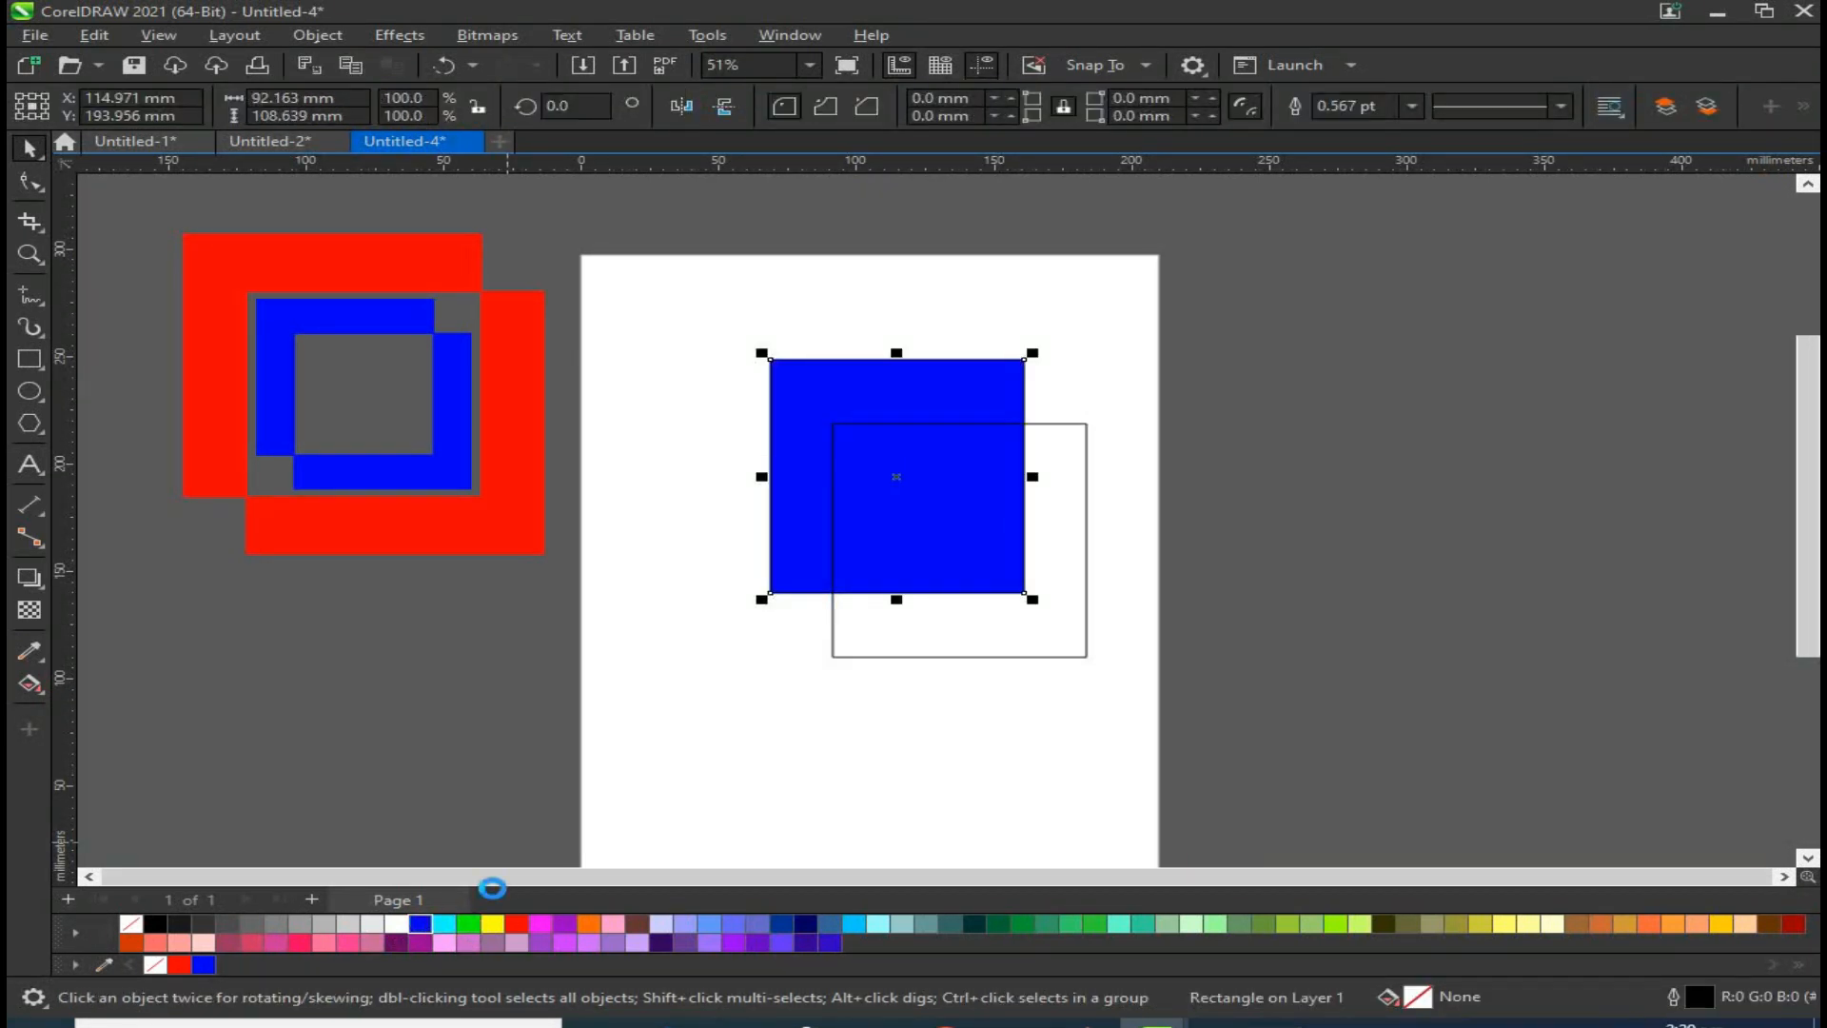
left_click(1087, 628)
left_click(515, 923)
left_click(958, 411)
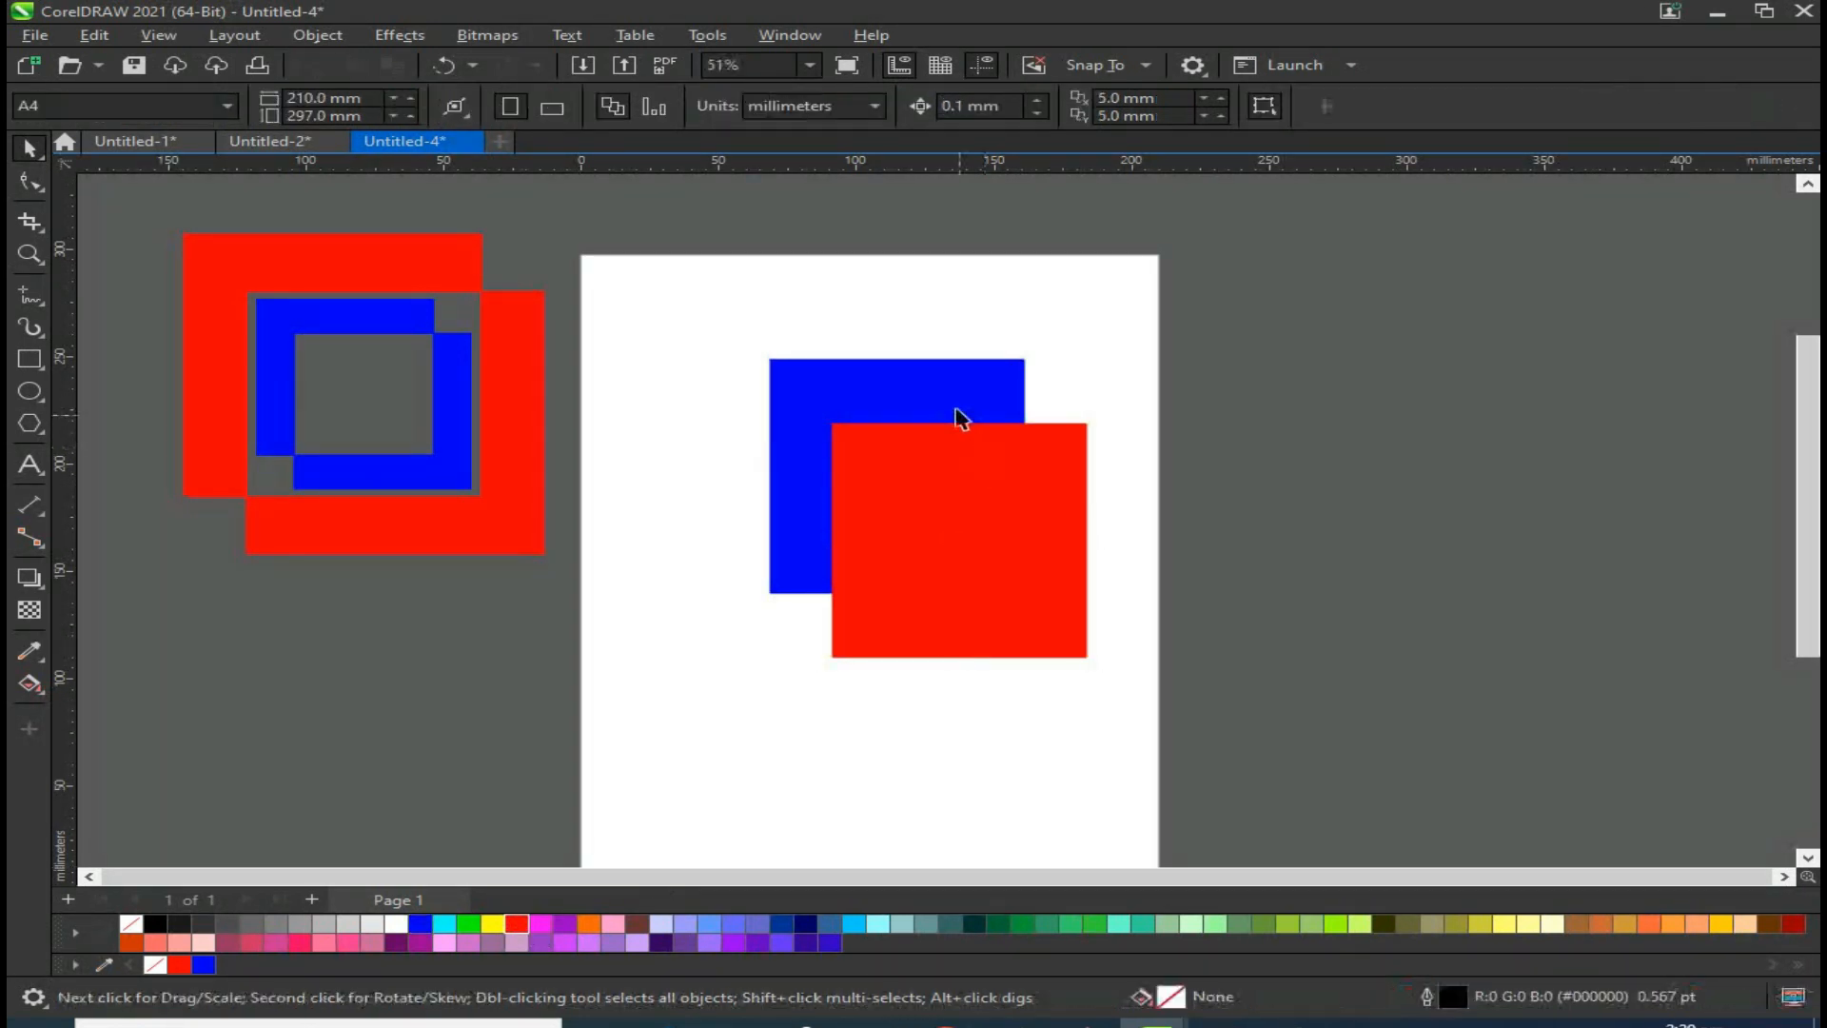
Step: Duplicate the overlapping blue and red rectangles to the right of the page
left_click(935, 536, "shift")
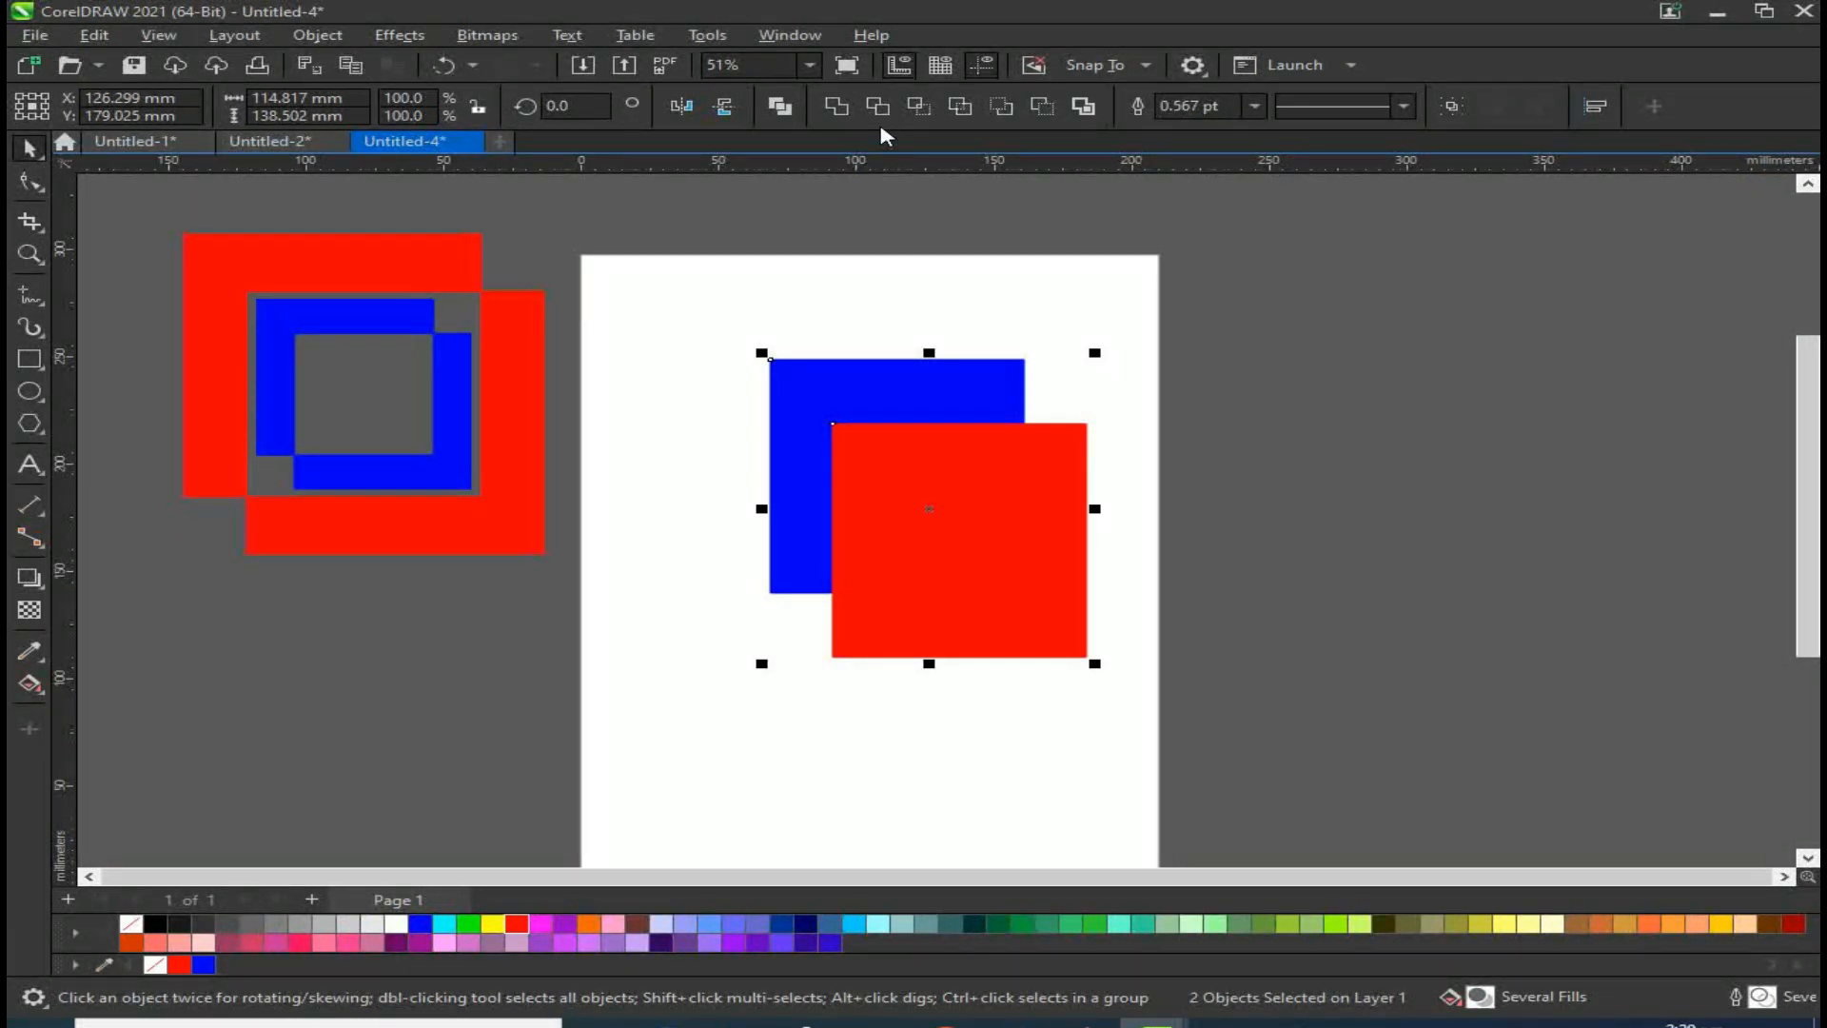
left_click(862, 749)
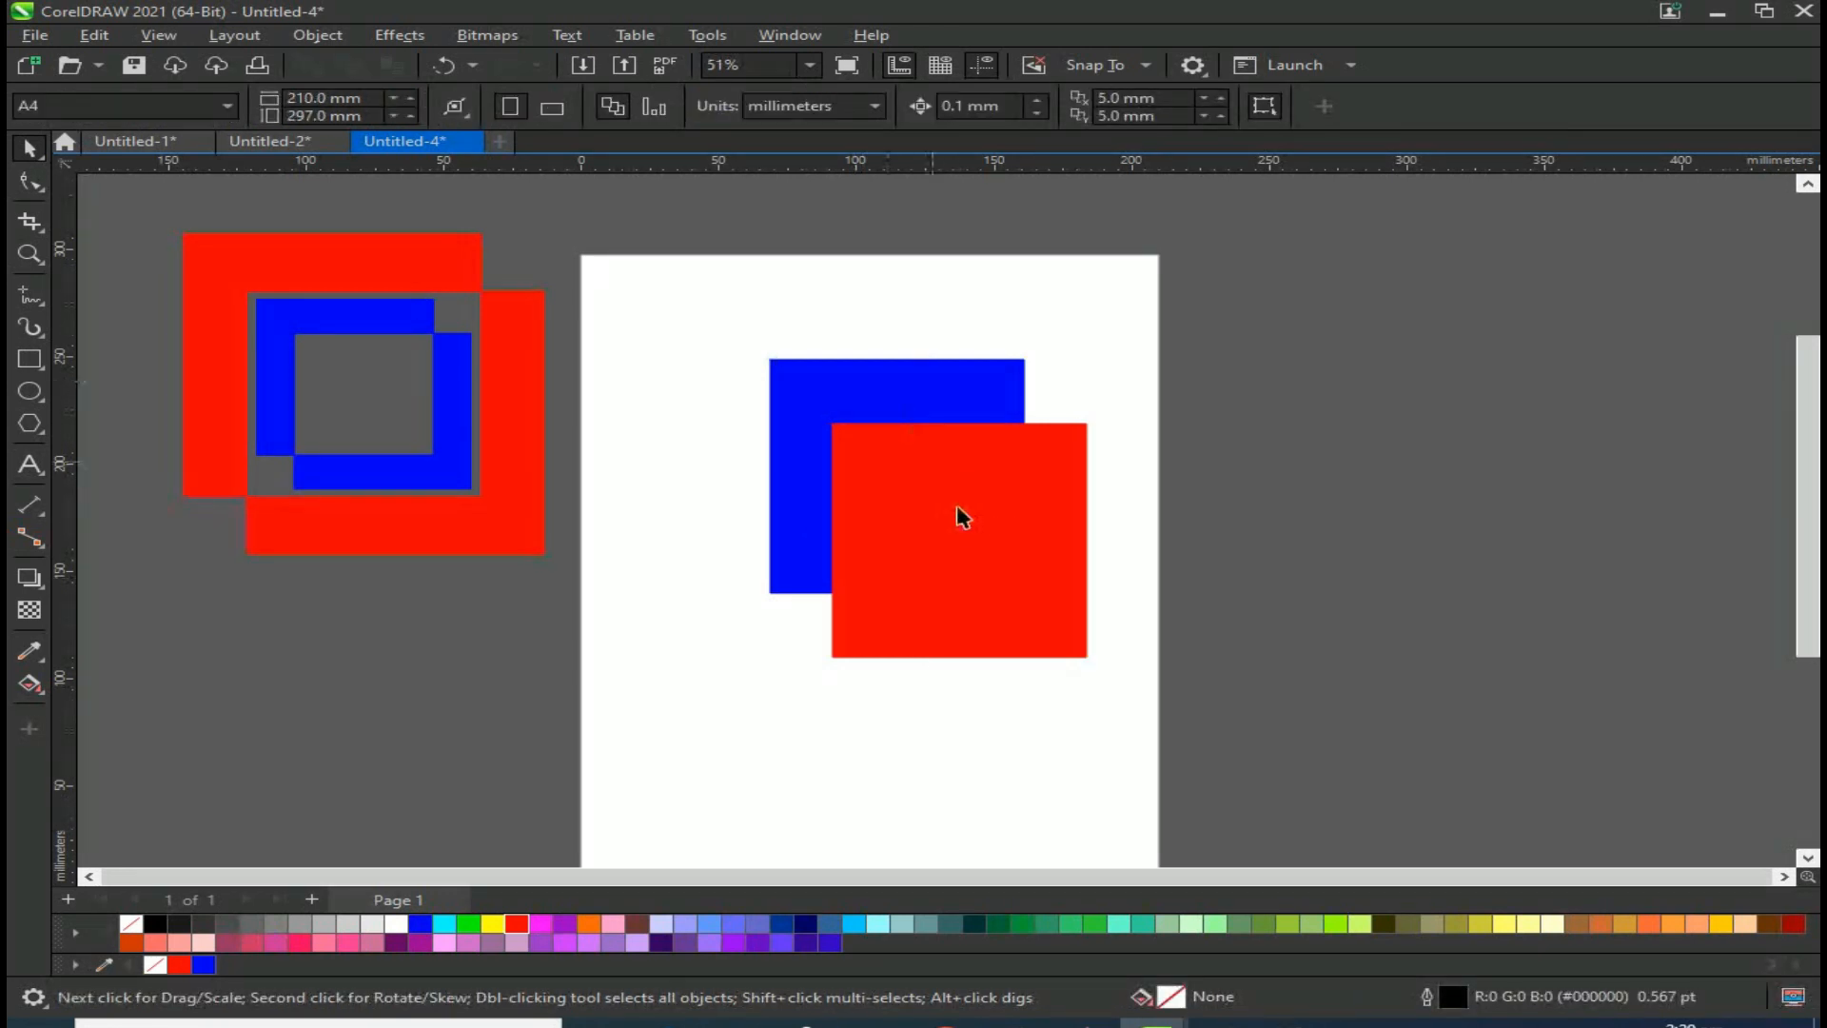
left_click(971, 564)
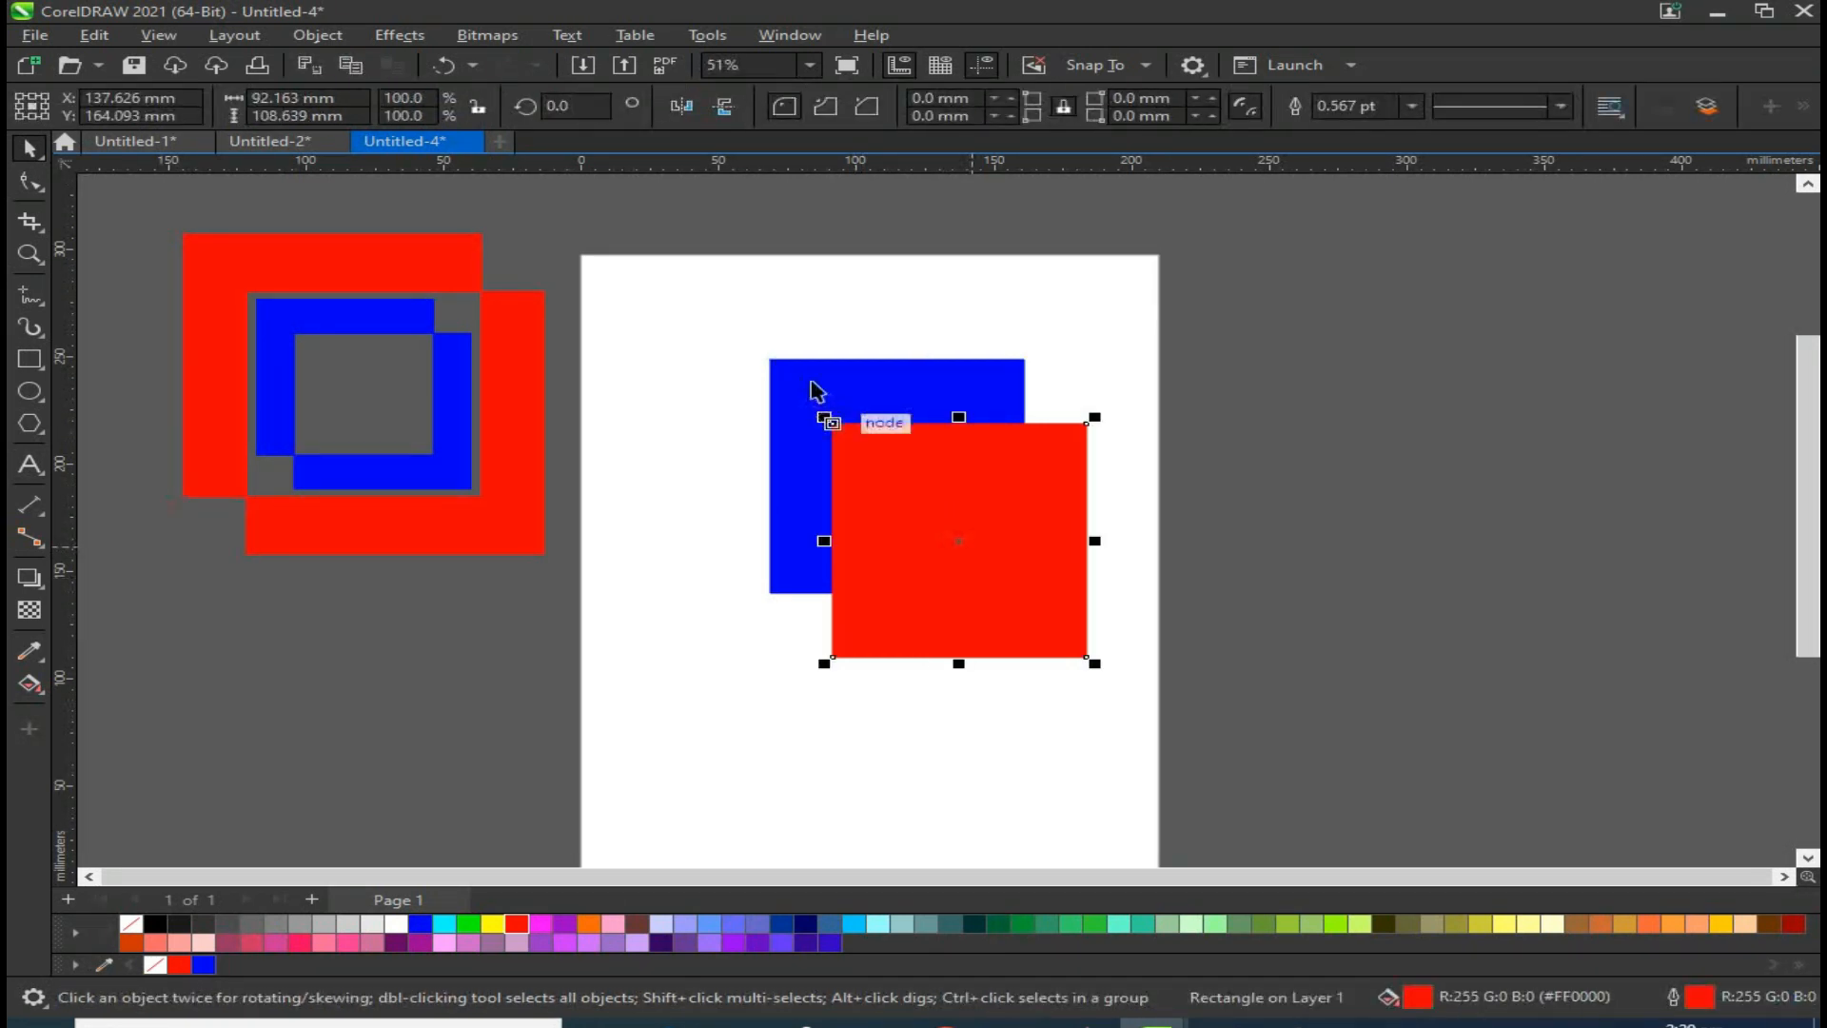
left_click(885, 392, "shift")
left_click_drag(868, 396, 1201, 383)
right_click(1201, 383)
Step: Weld the original blue and red rectangles into a single shape and nudge it up and left
left_click(950, 542)
left_click(775, 374, "shift")
left_click(835, 107)
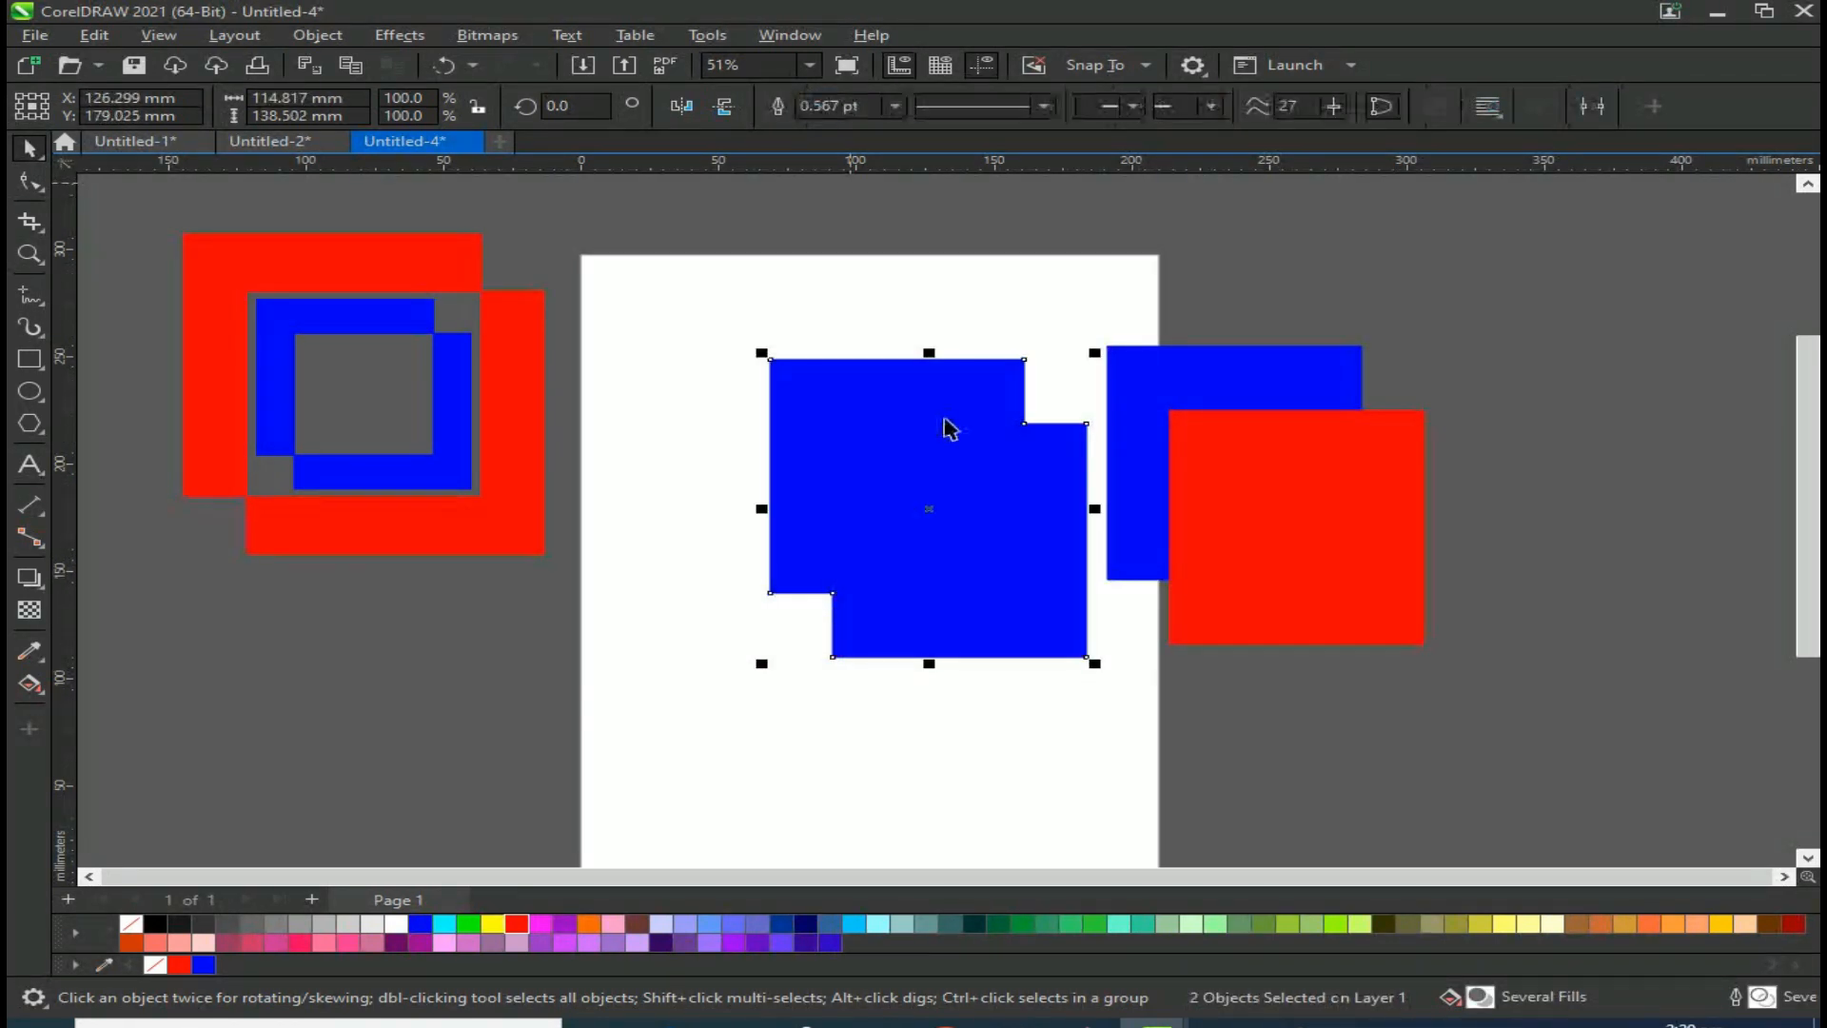
left_click_drag(919, 423, 892, 405)
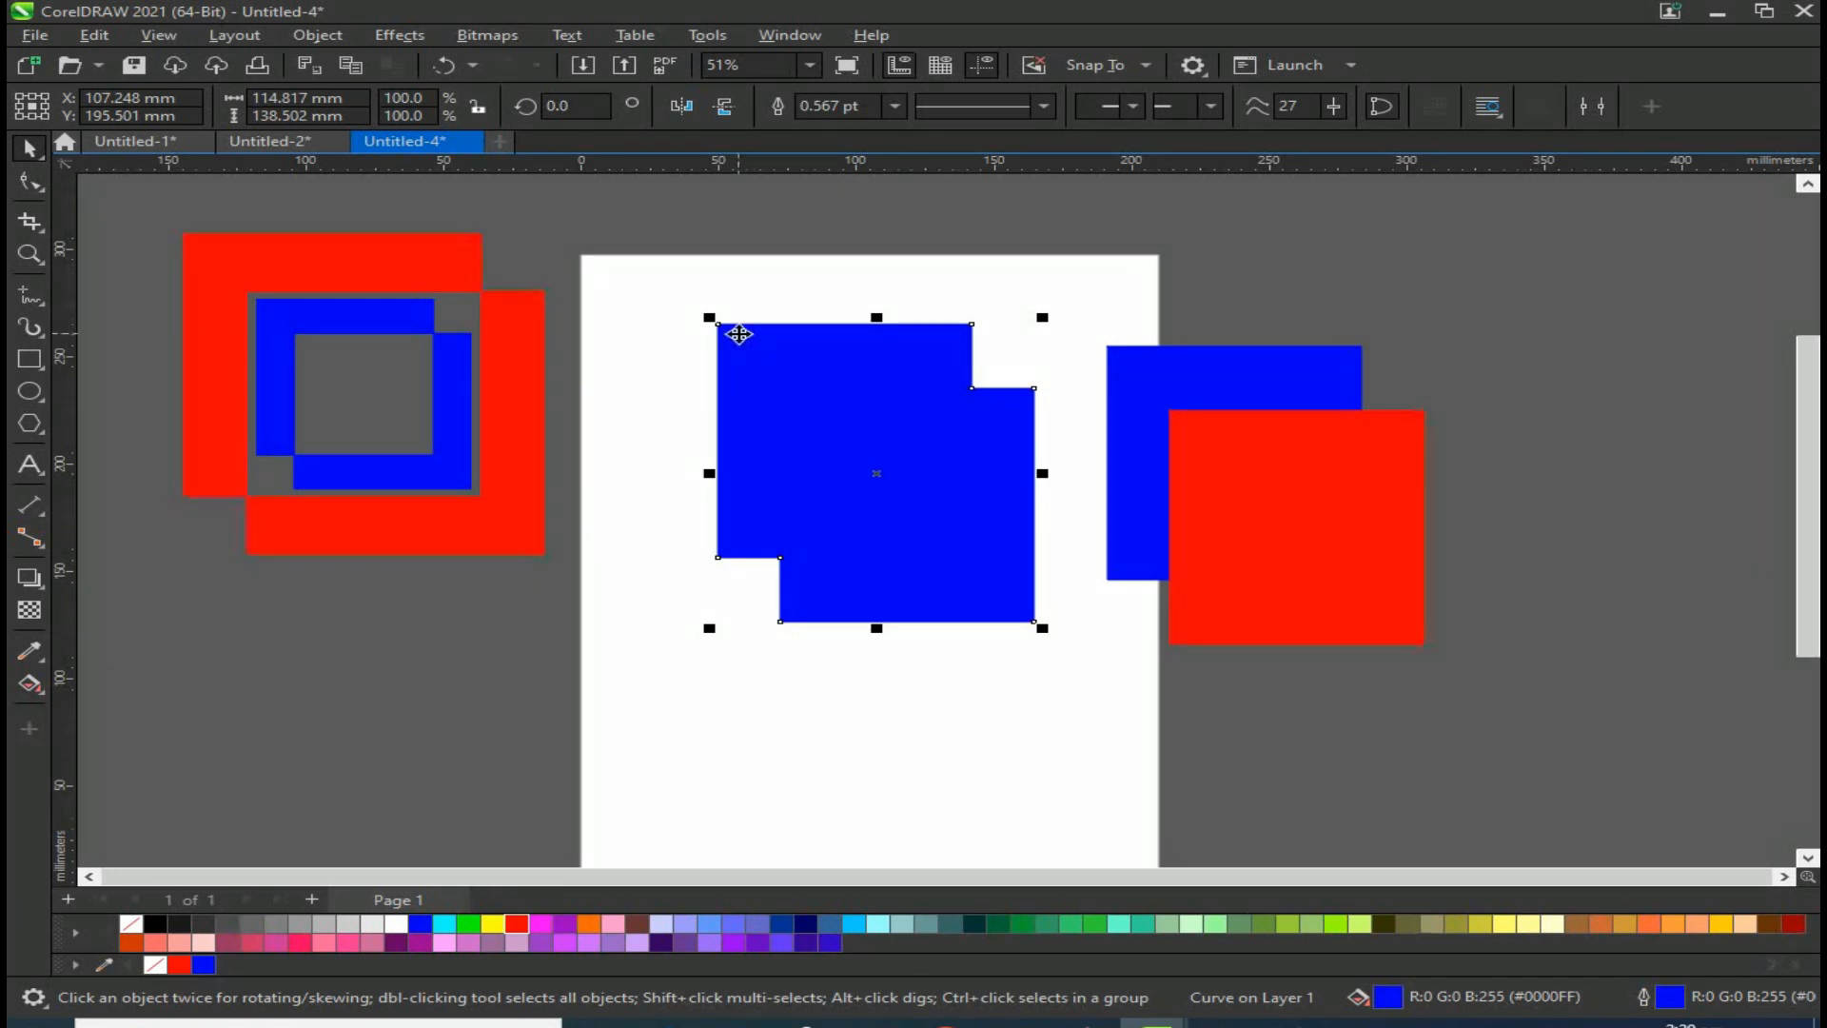
Step: Move the welded shape to the page's top-left corner and scale it down
left_click(1270, 537)
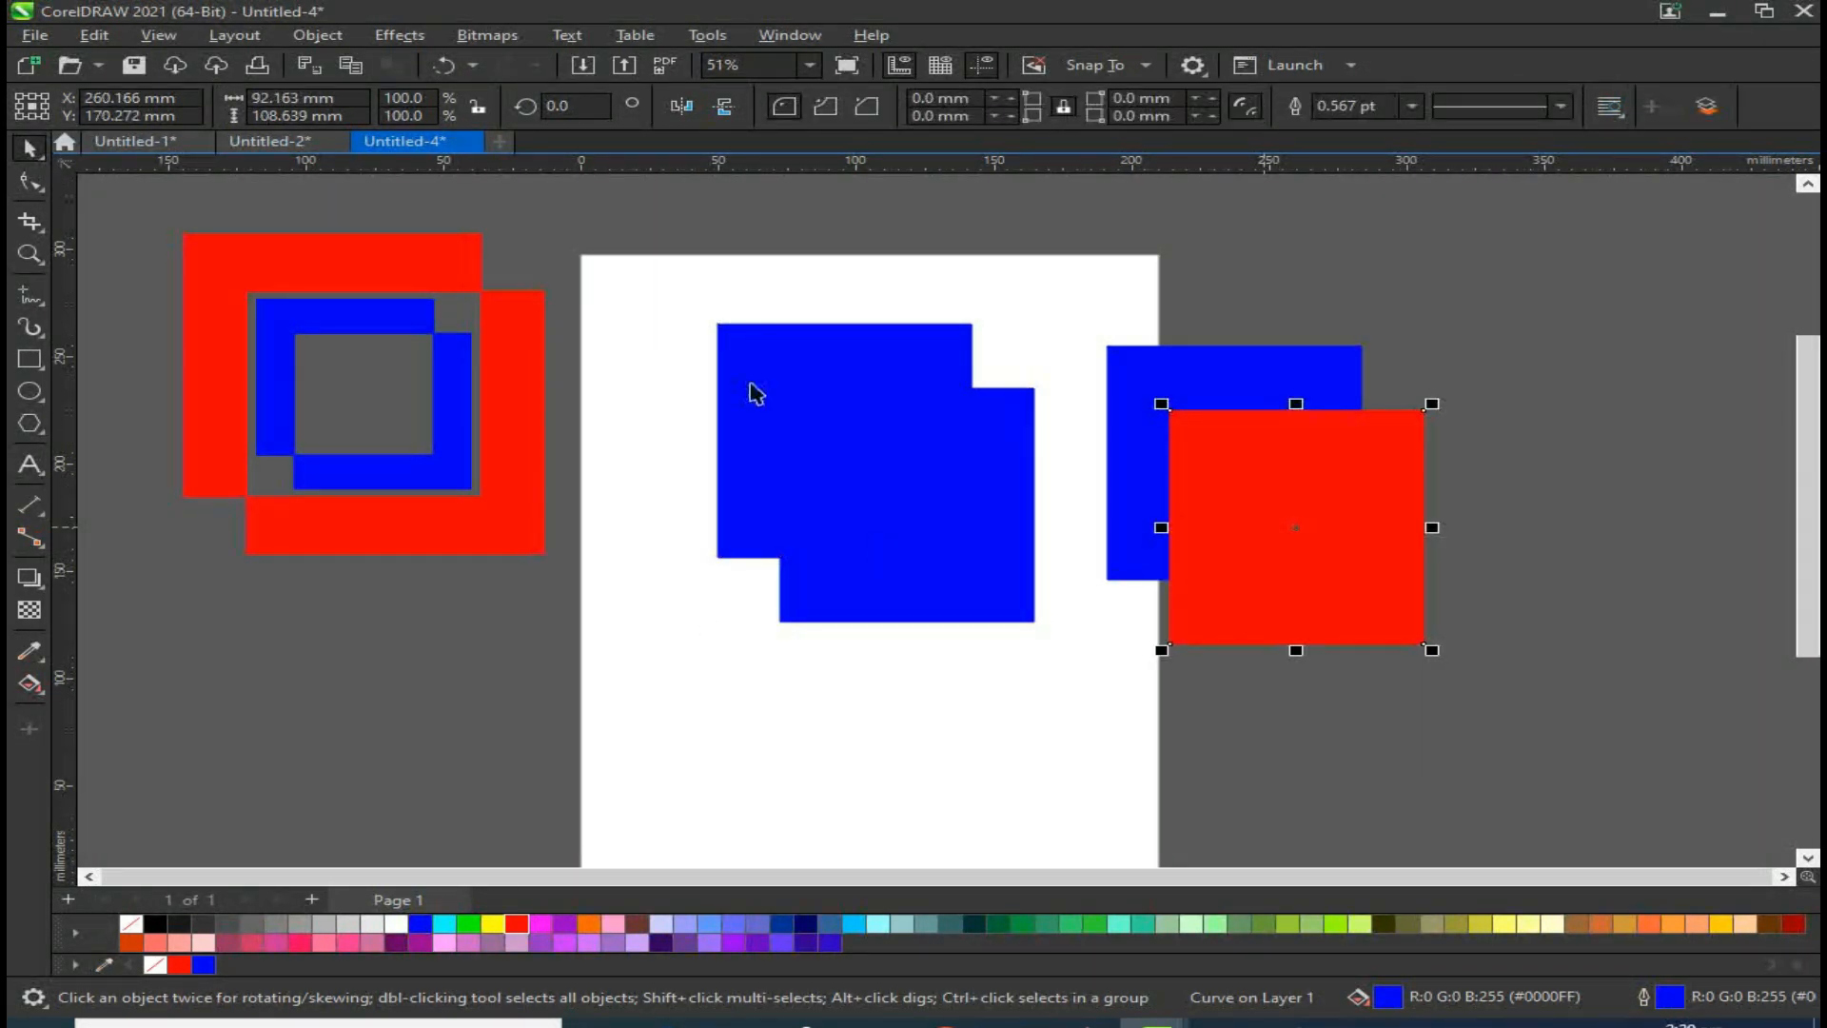
left_click(950, 587)
left_click_drag(882, 531, 772, 393)
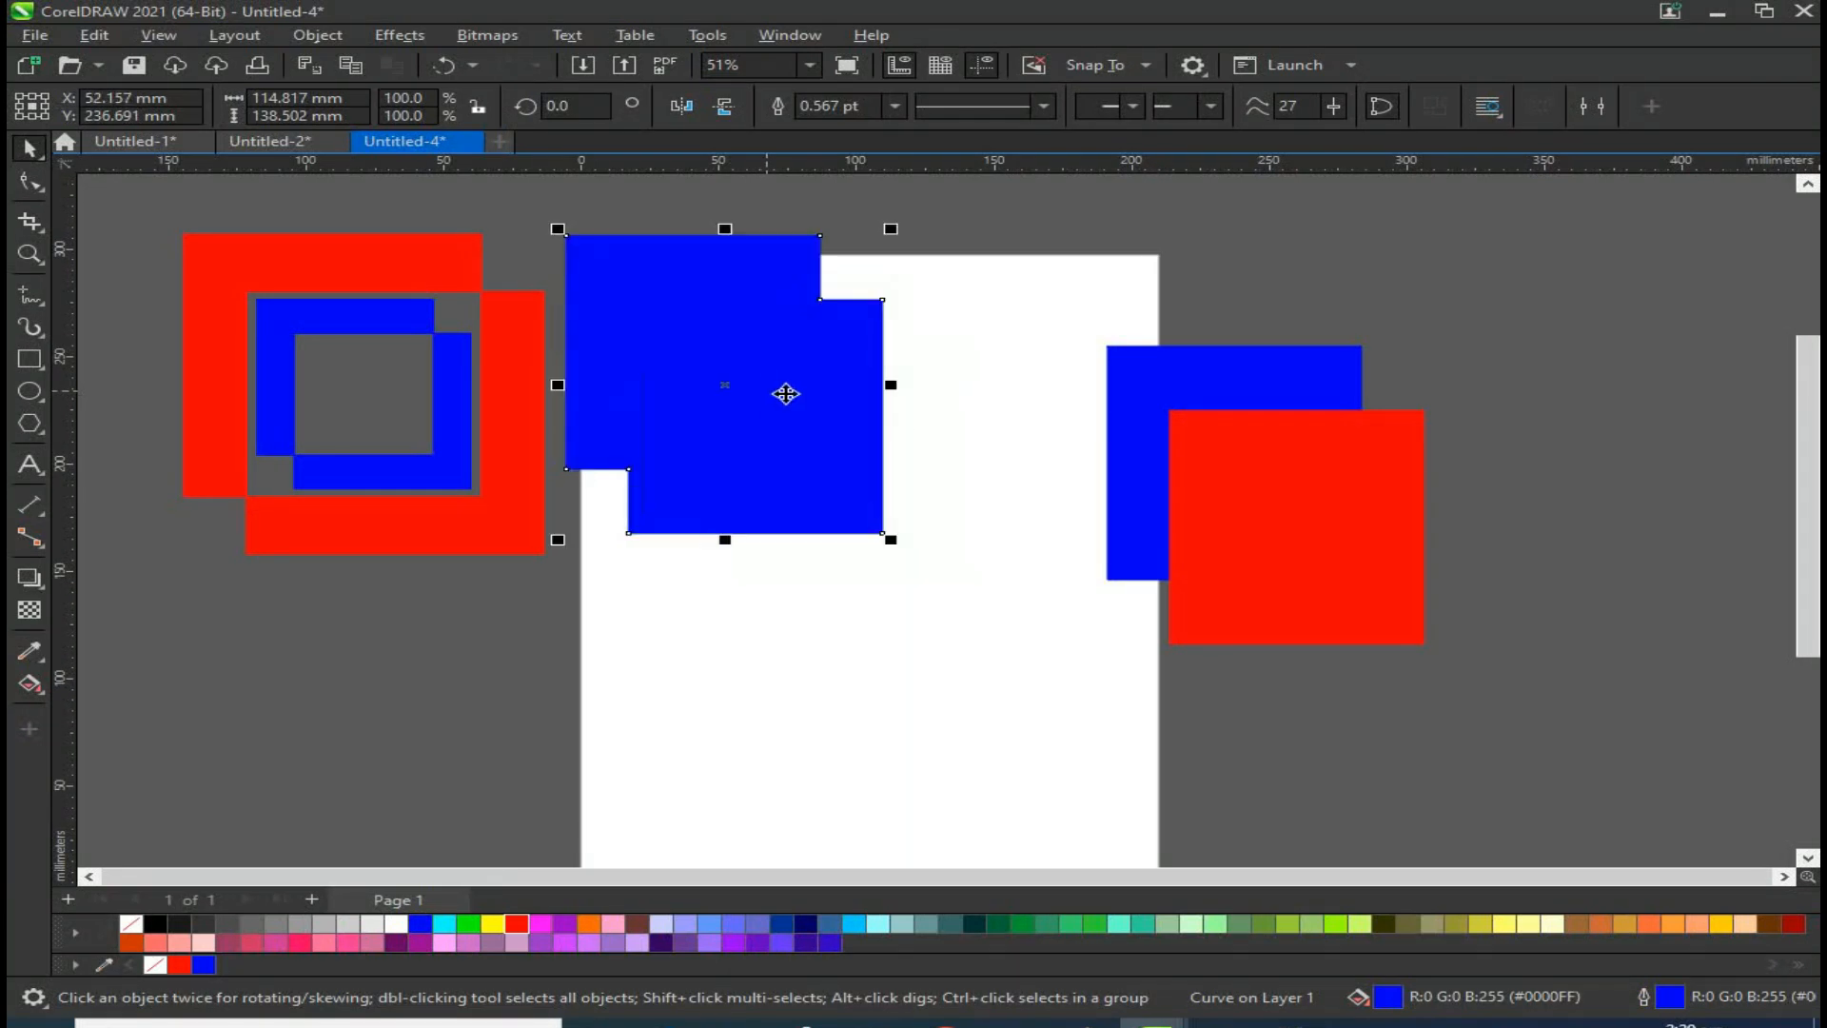
left_click(1155, 390)
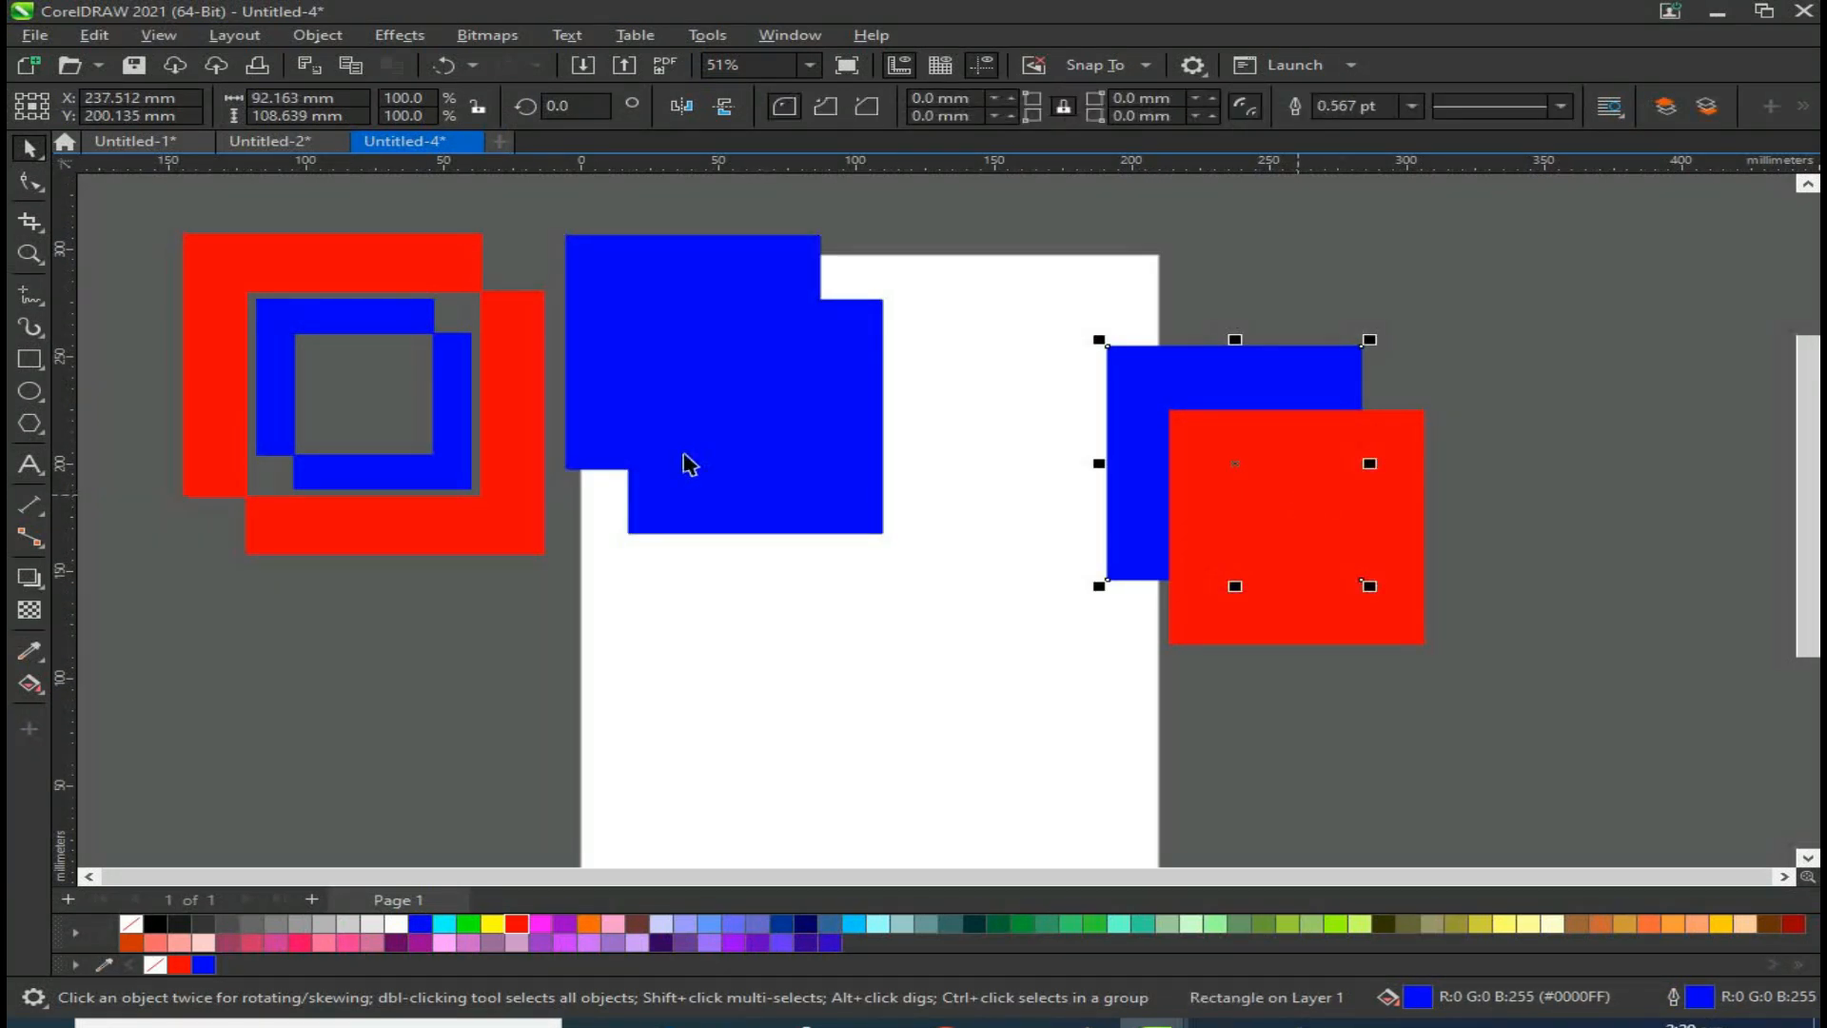
left_click(690, 465)
left_click_drag(891, 538, 765, 420)
Step: Copy the right-hand rectangle pair onto the middle of the page
left_click(1213, 380)
left_click(1305, 461, "shift")
left_click_drag(1308, 423, 940, 528)
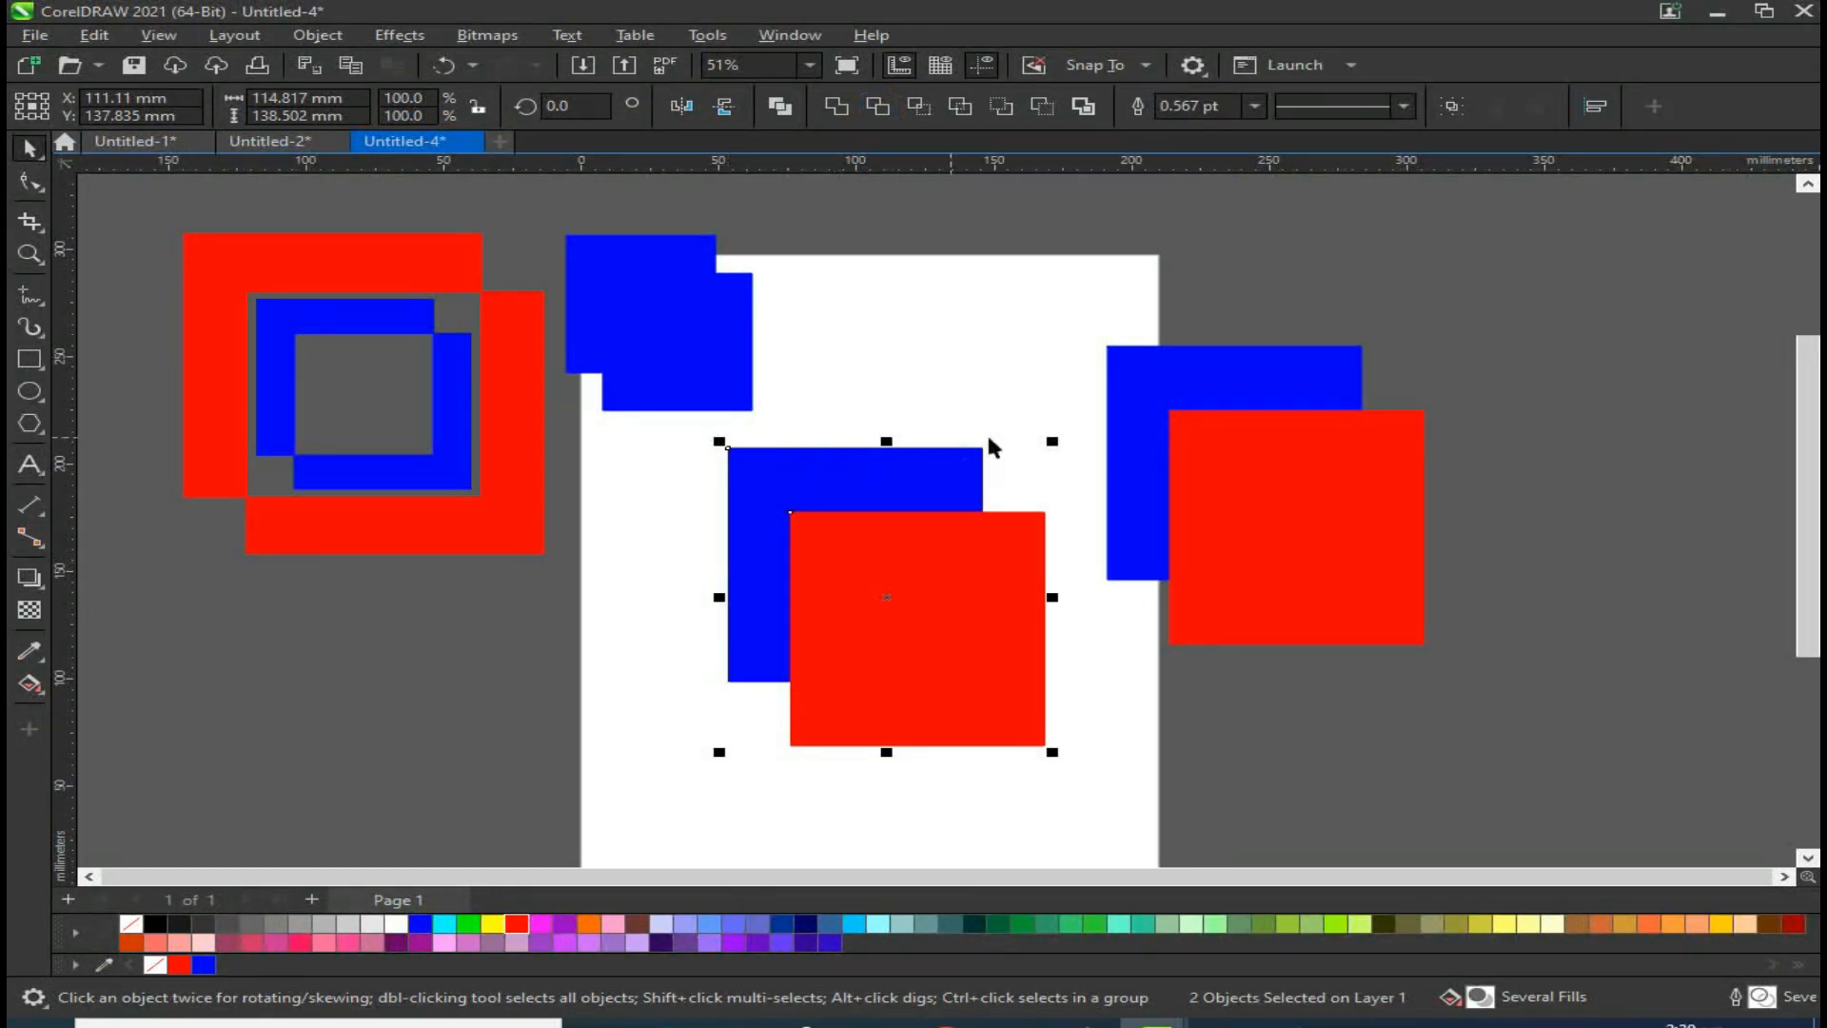
Step: Trim the red rectangle with the blue one and undo the trim
scroll(914, 632, "up", 2)
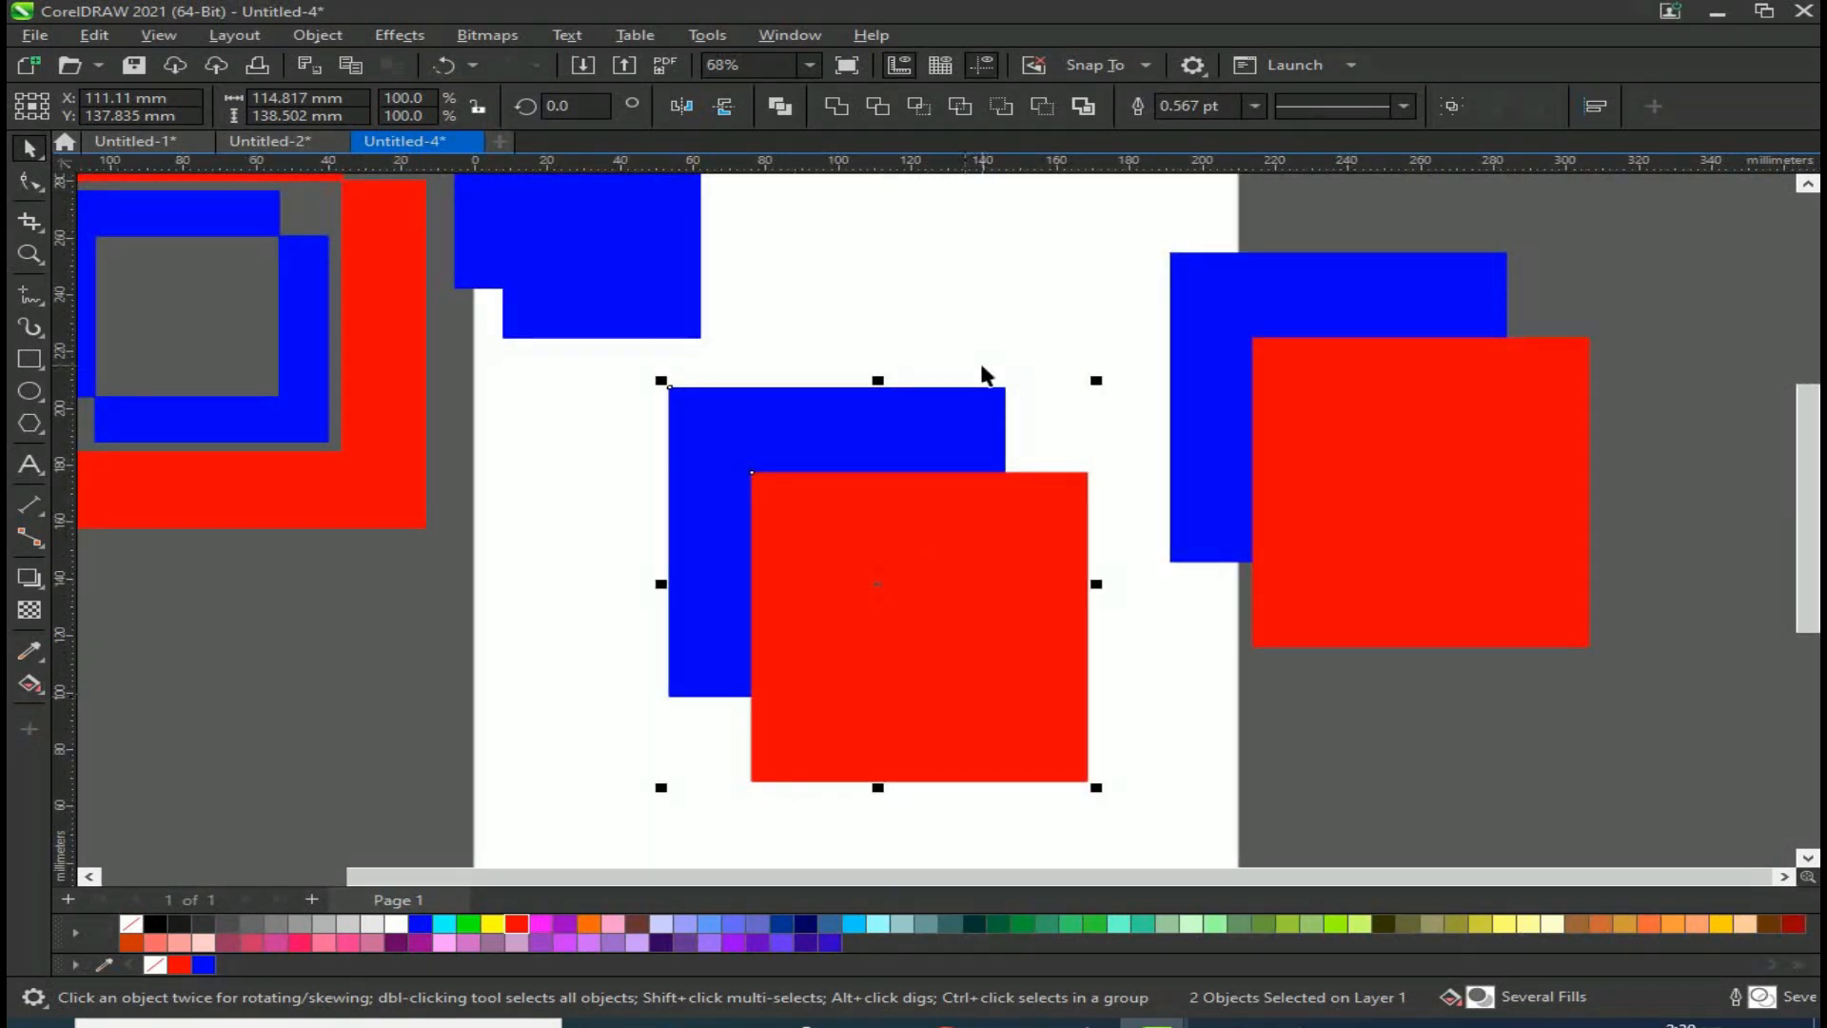
left_click(460, 621)
left_click(828, 433)
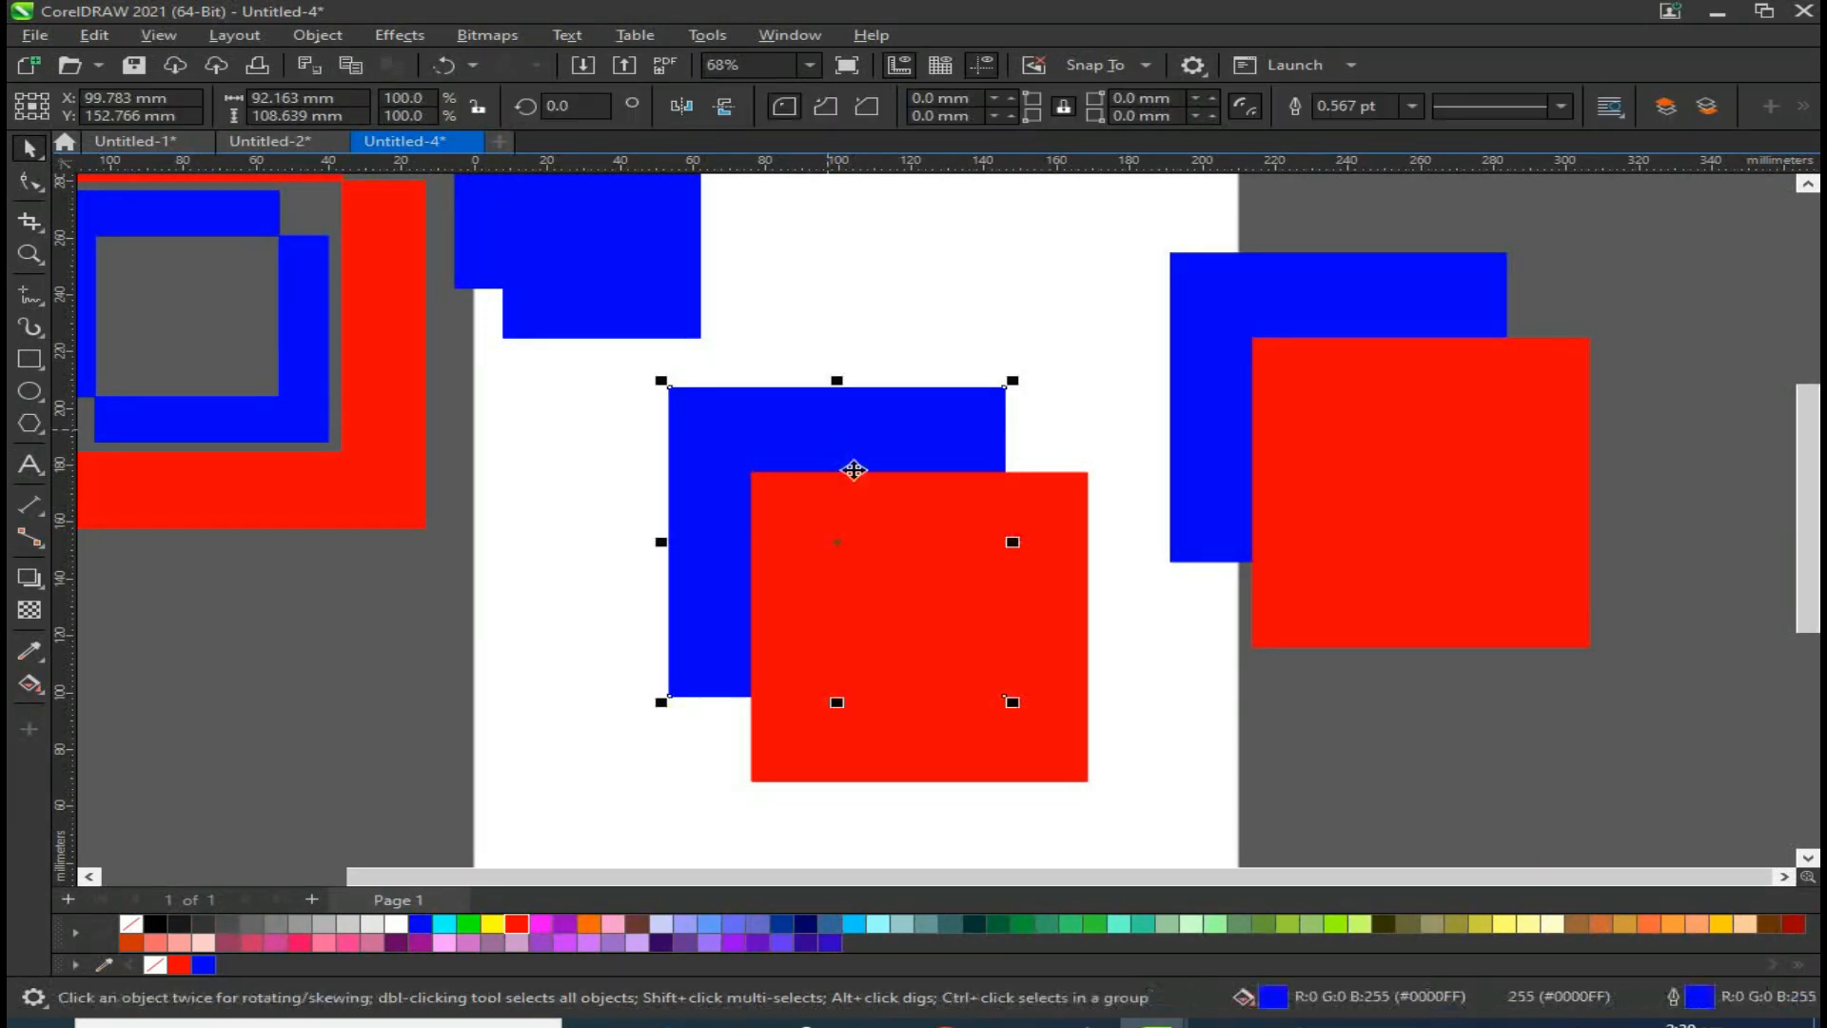
left_click(1056, 651, "shift")
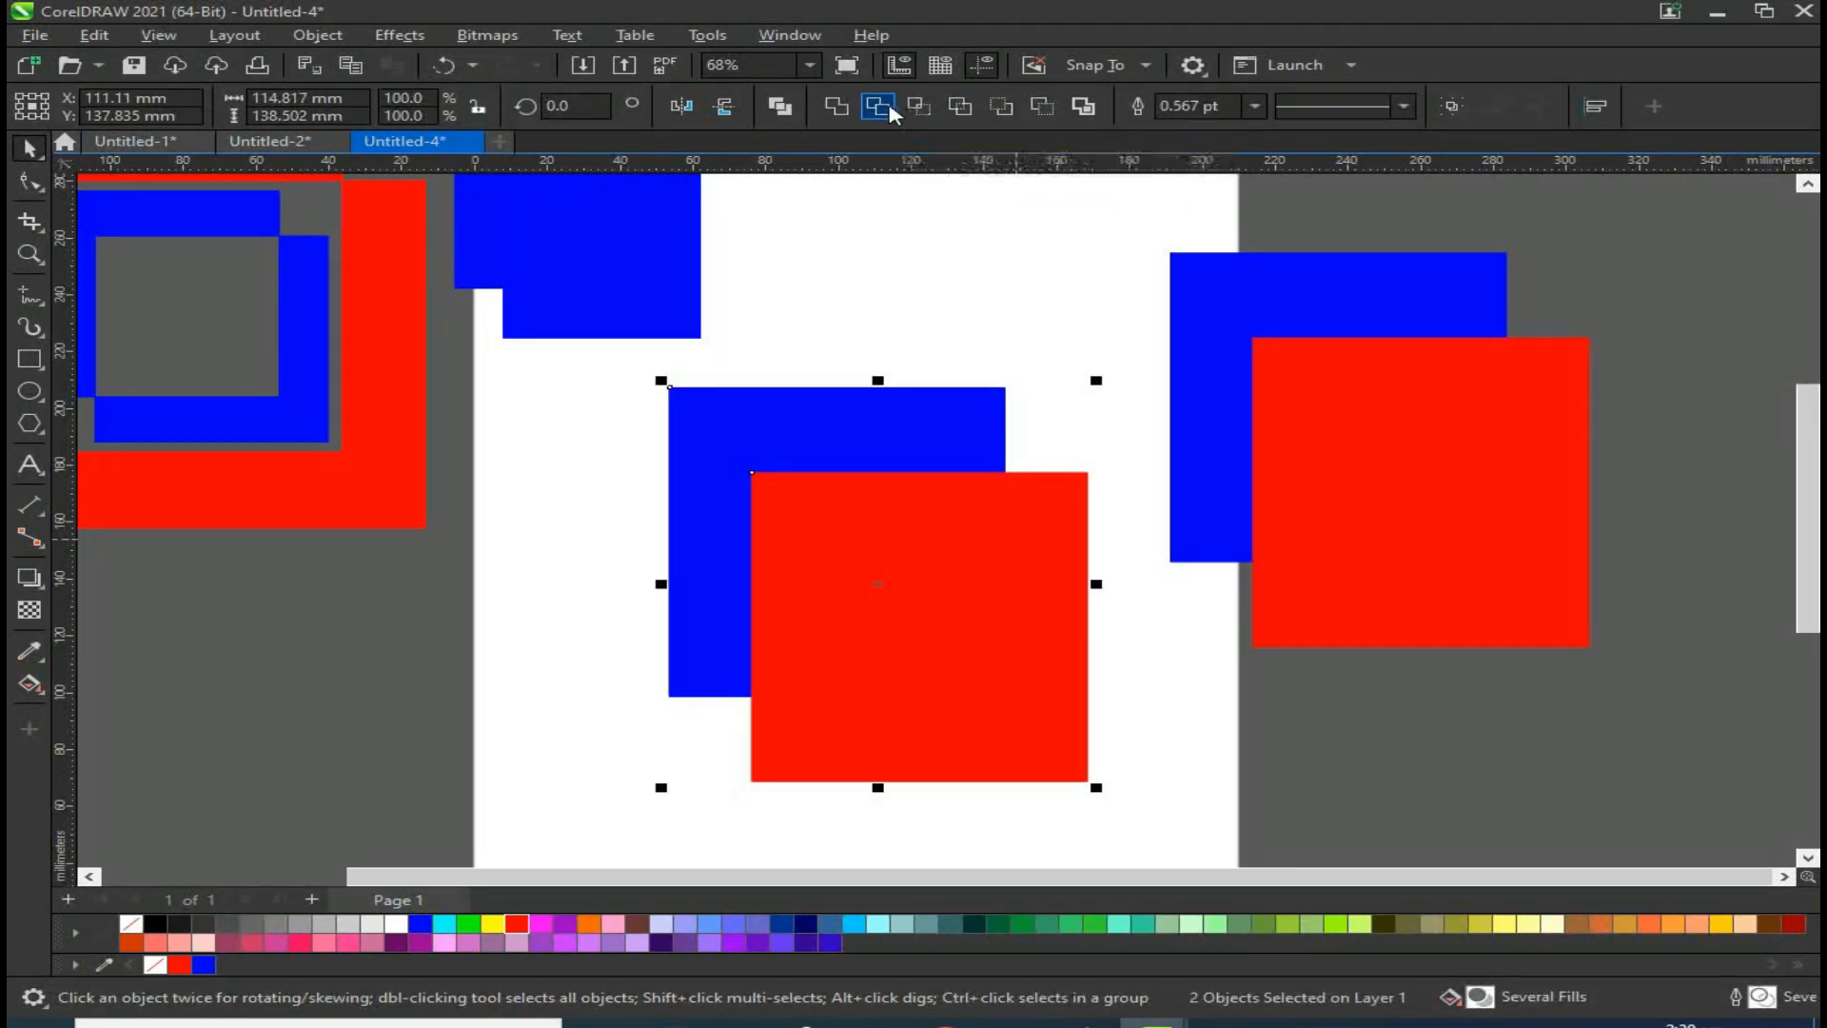
left_click(877, 106)
mouse_move(1062, 659)
left_mouse_down()
mouse_move(1152, 744)
mouse_move(1031, 641)
mouse_move(1045, 660)
left_mouse_up()
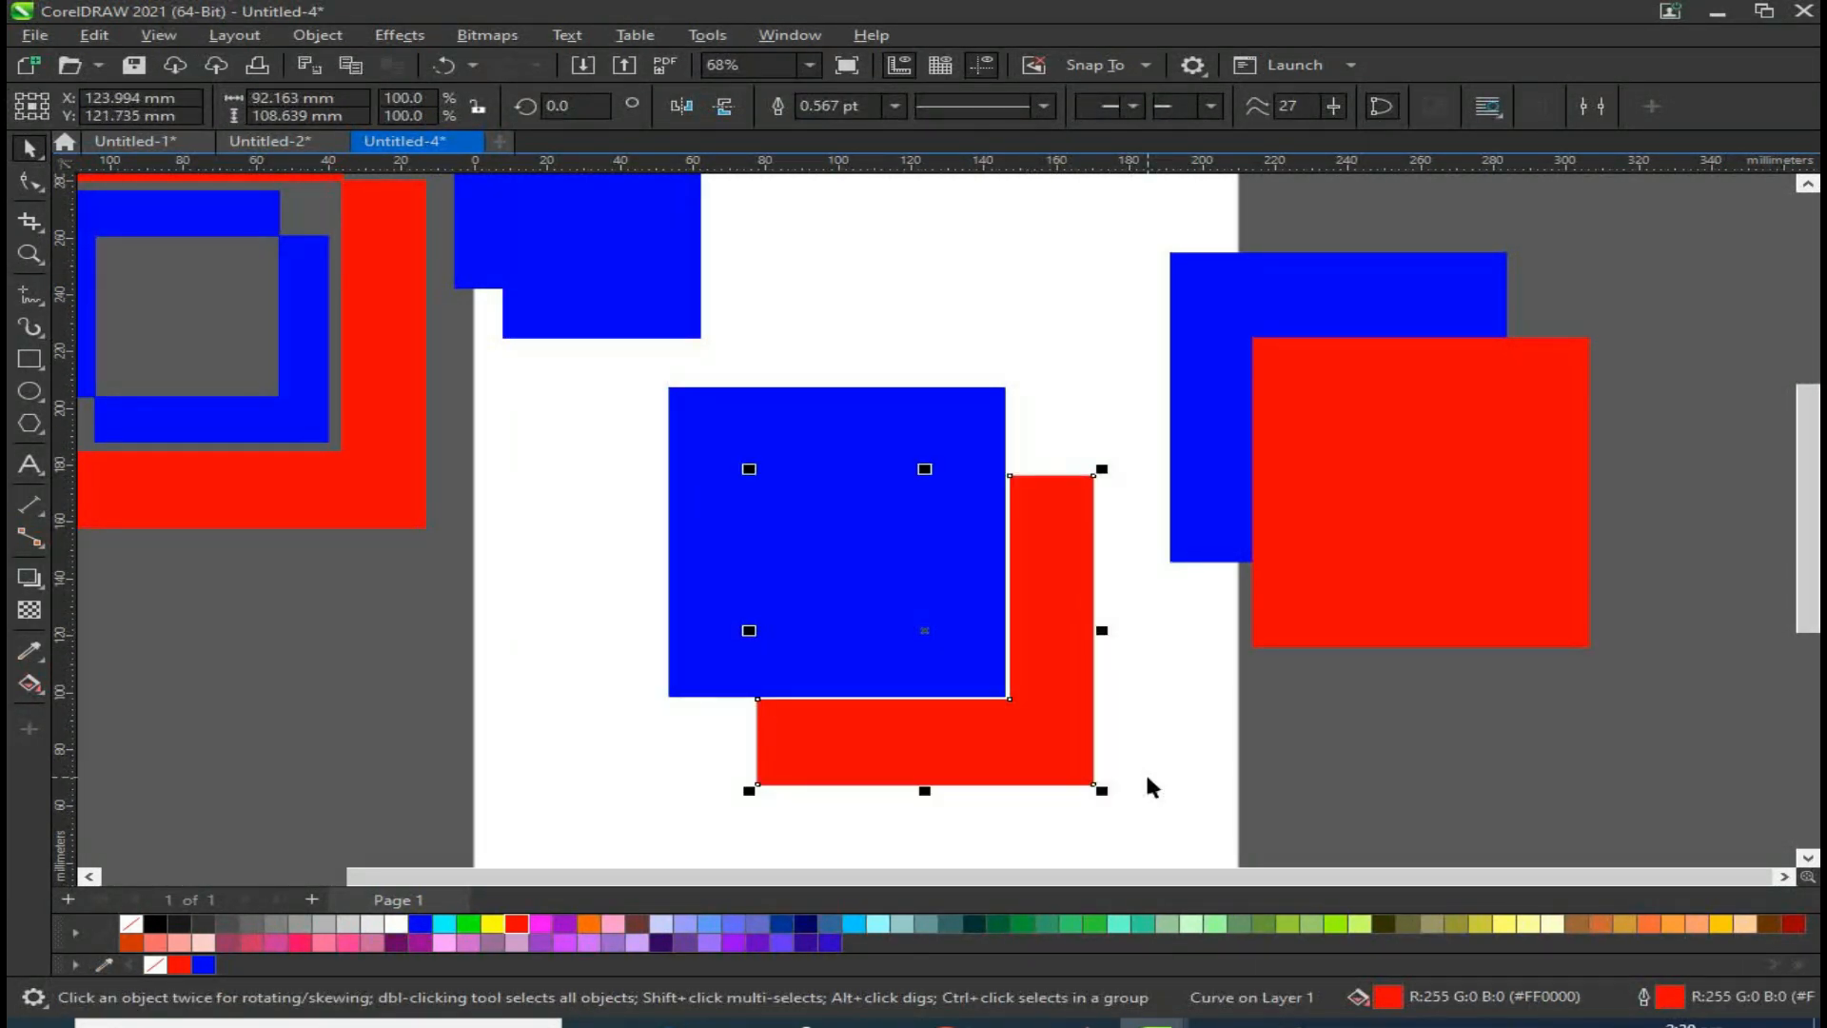
key("ctrl+z")
key("ctrl+z")
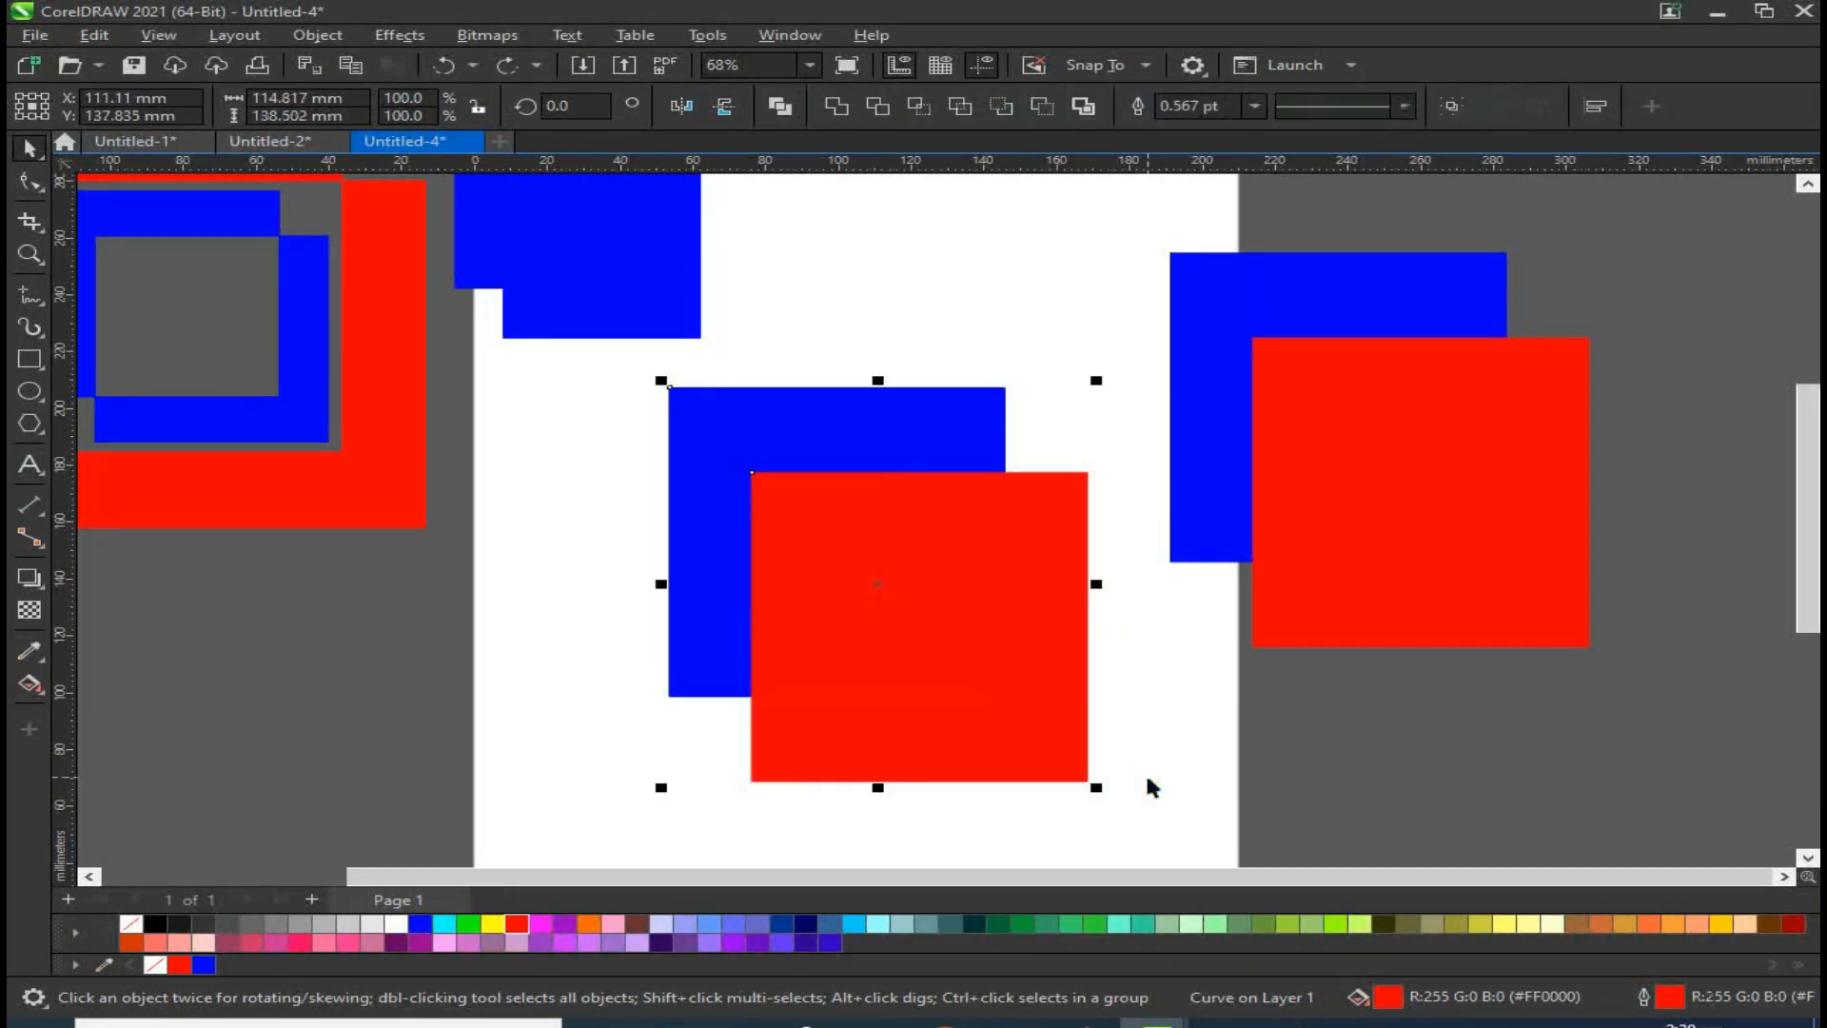
Step: Trim the red rectangle where the blue rectangle overlaps it
left_click(764, 259)
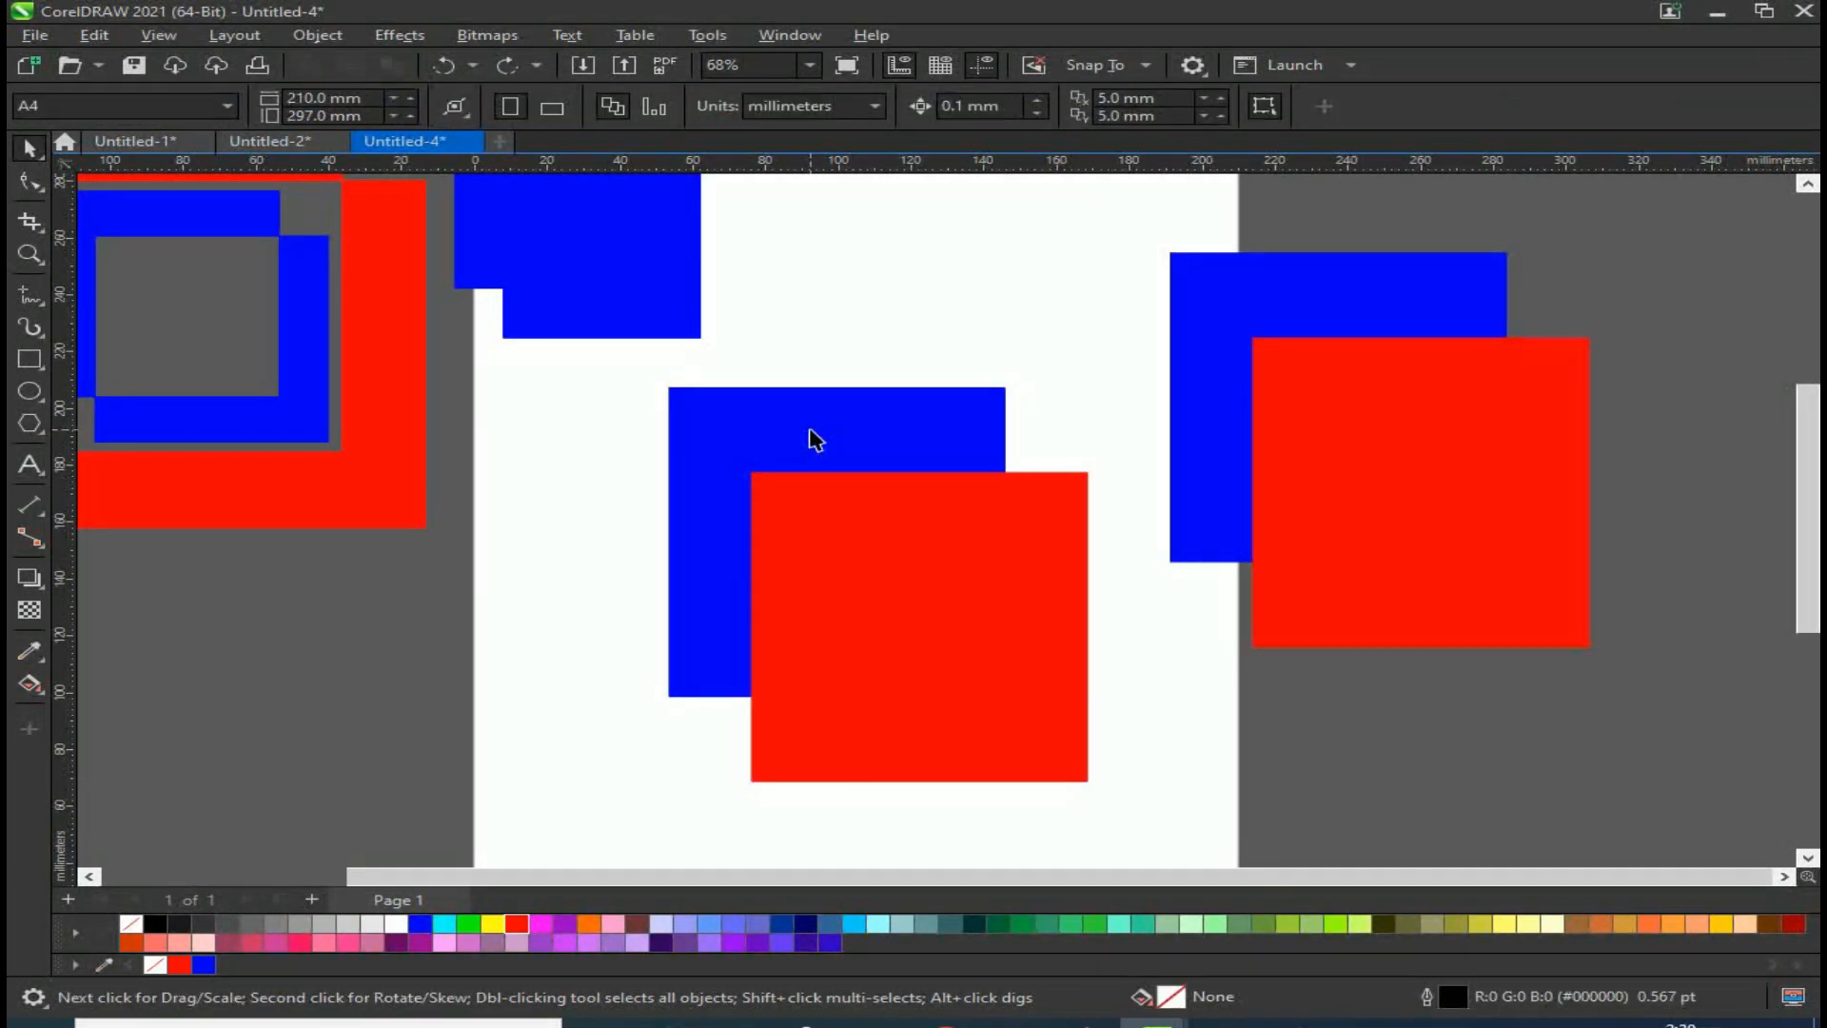
left_click(815, 436)
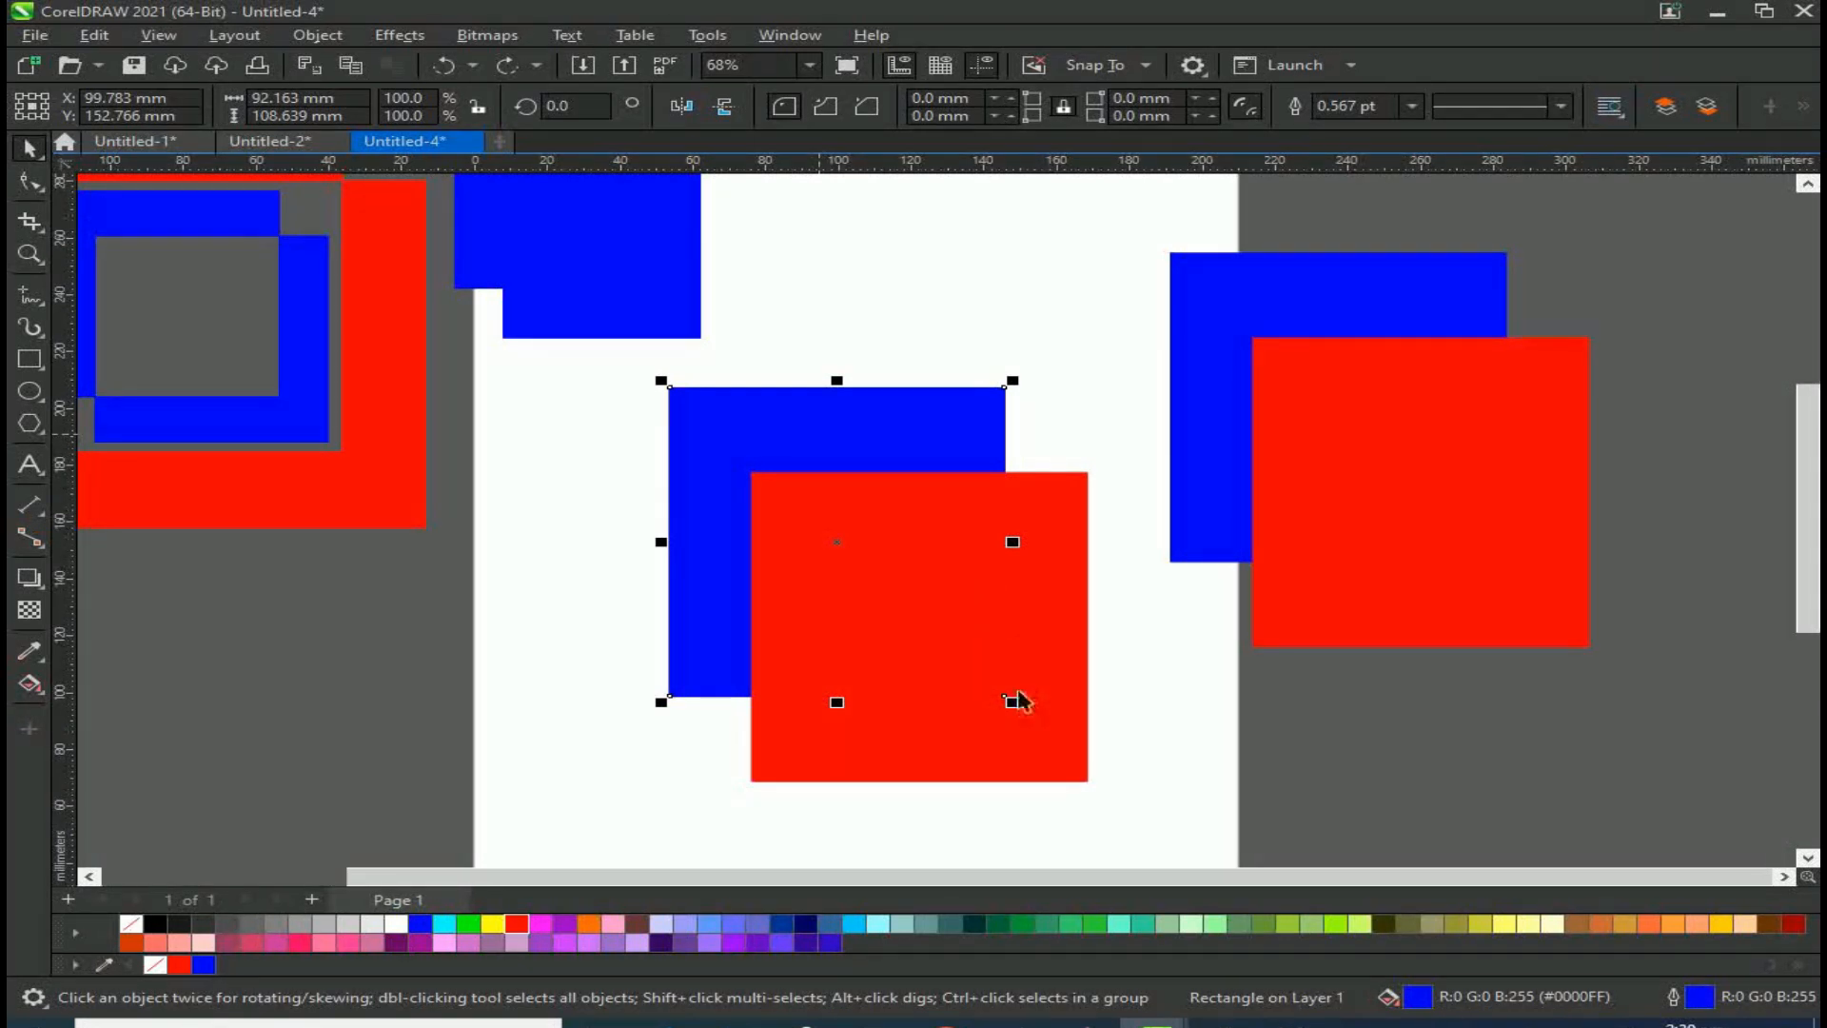
left_click(1045, 723)
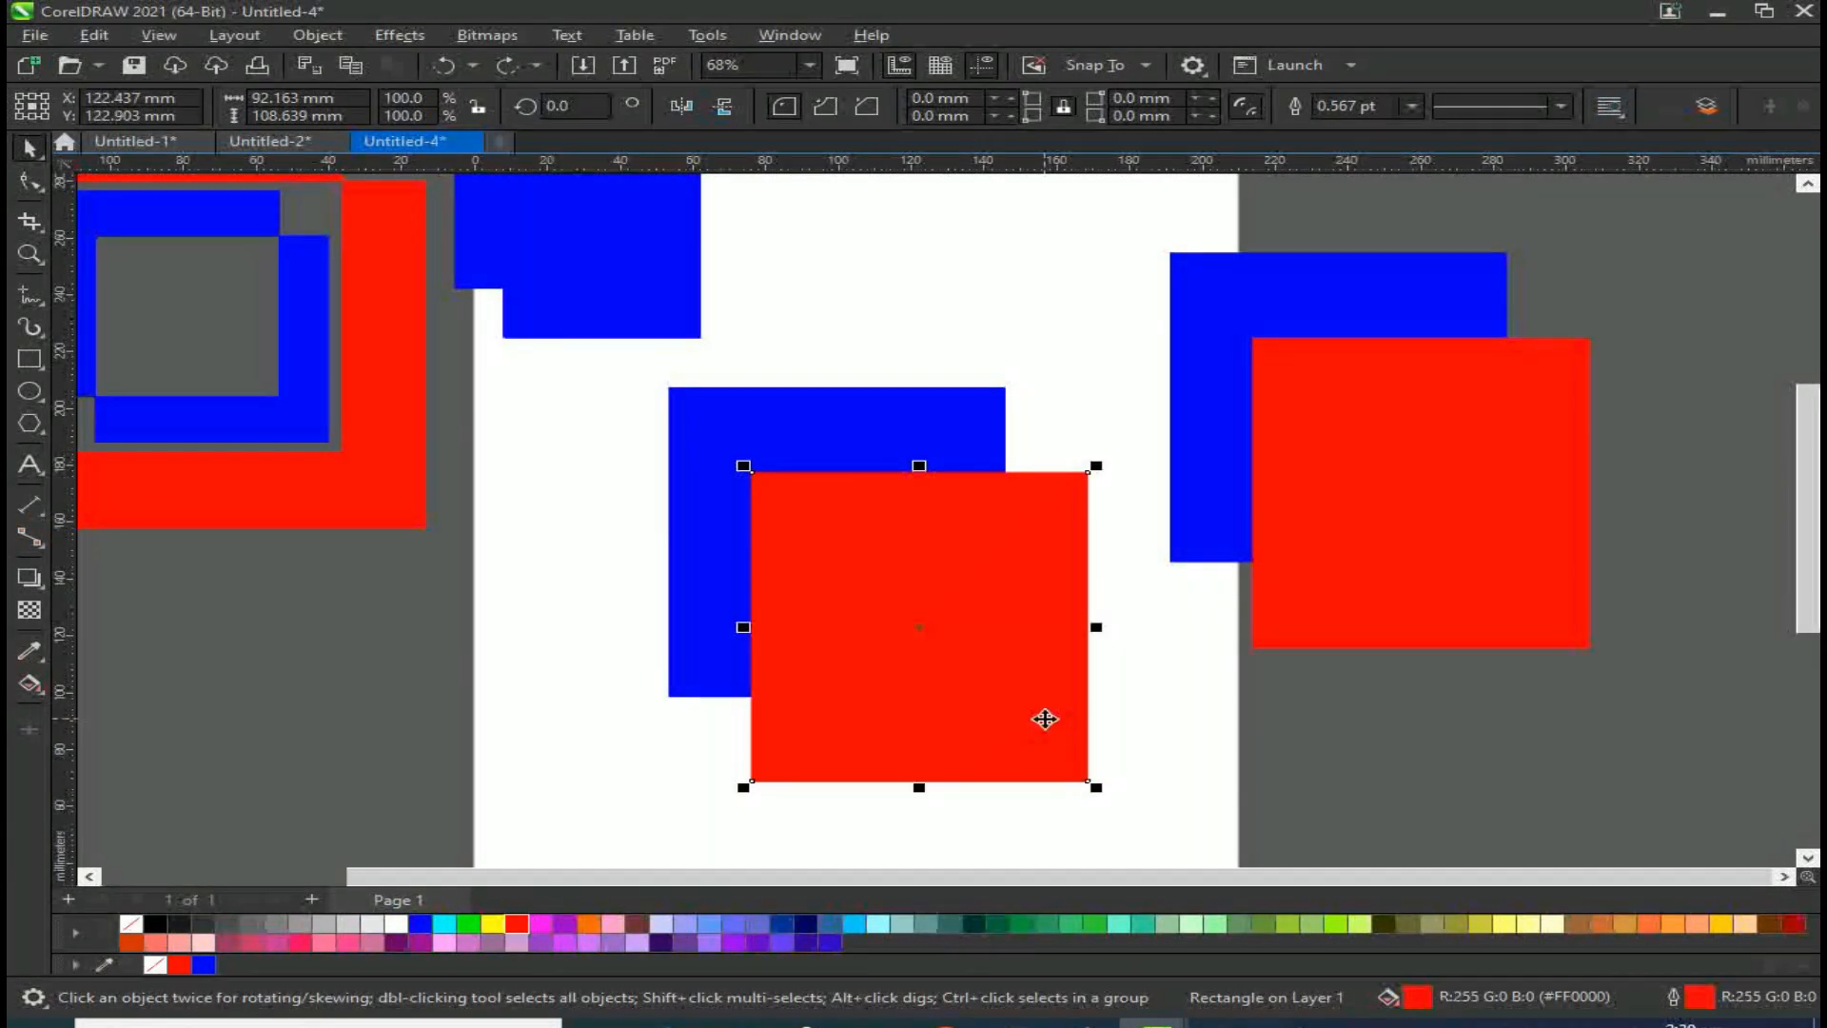
left_click(1234, 713)
left_click(828, 440)
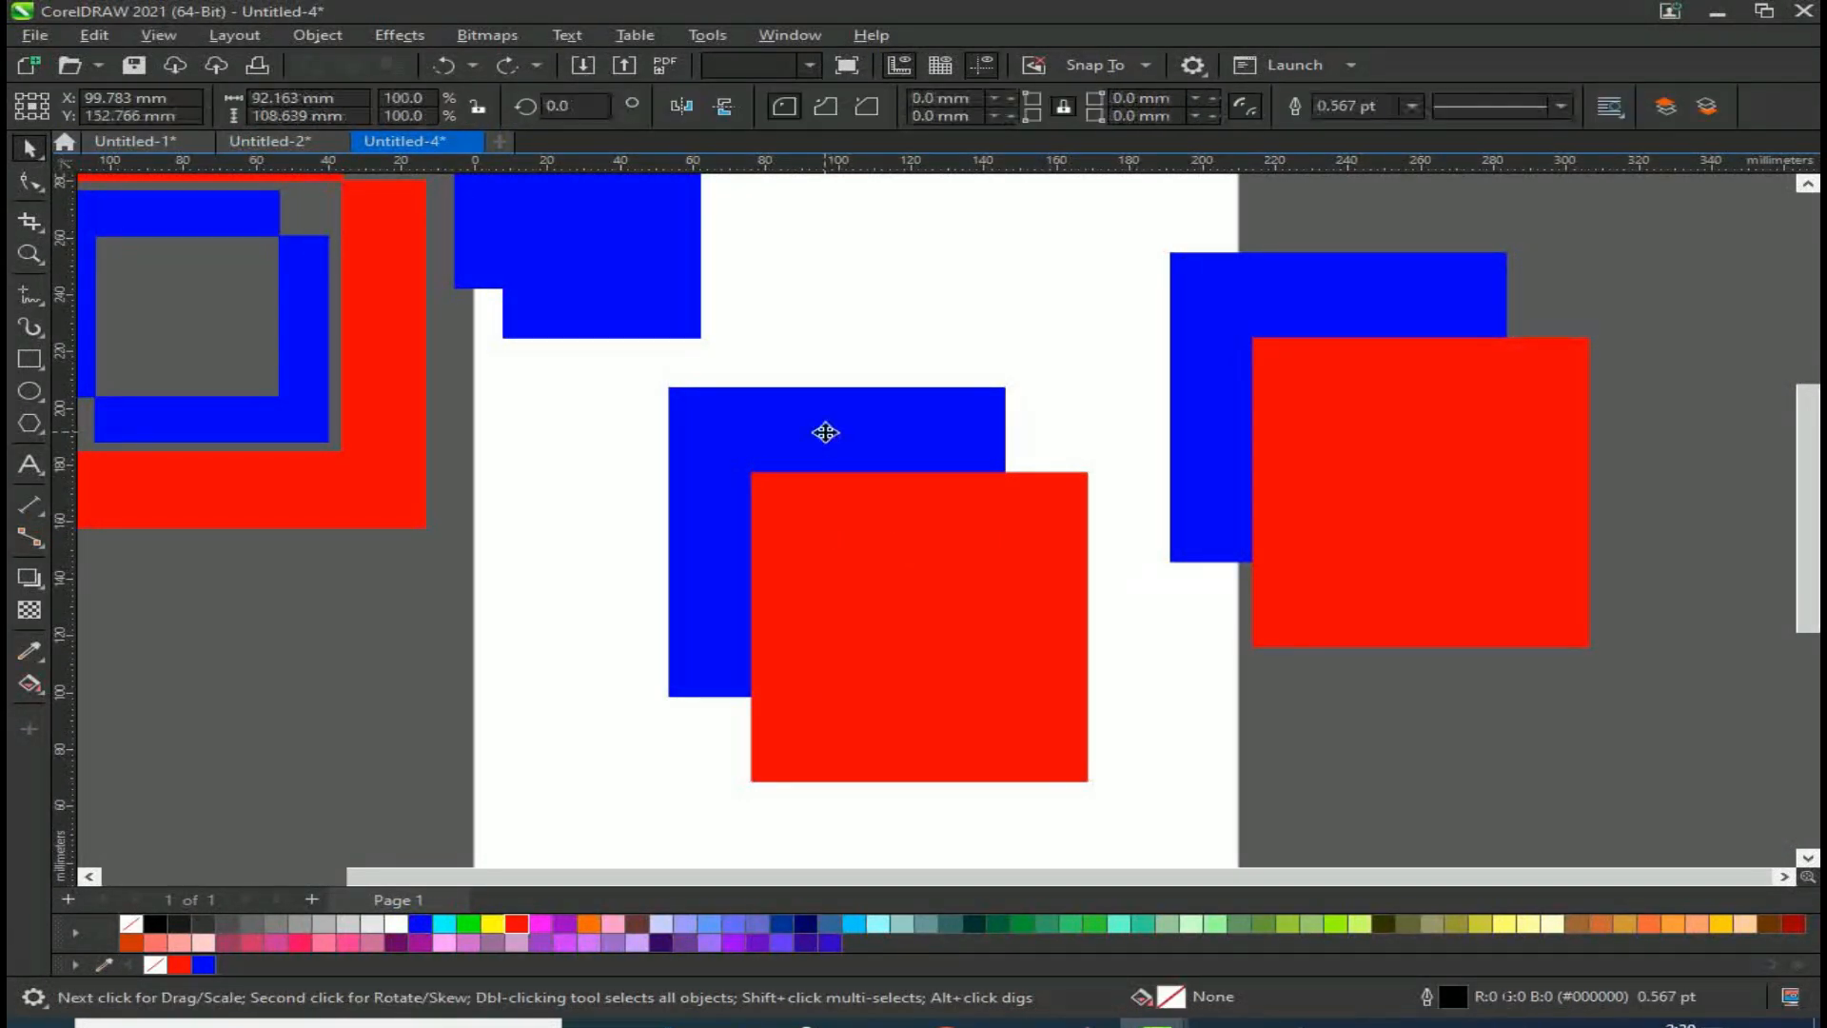
left_click(937, 728, "shift")
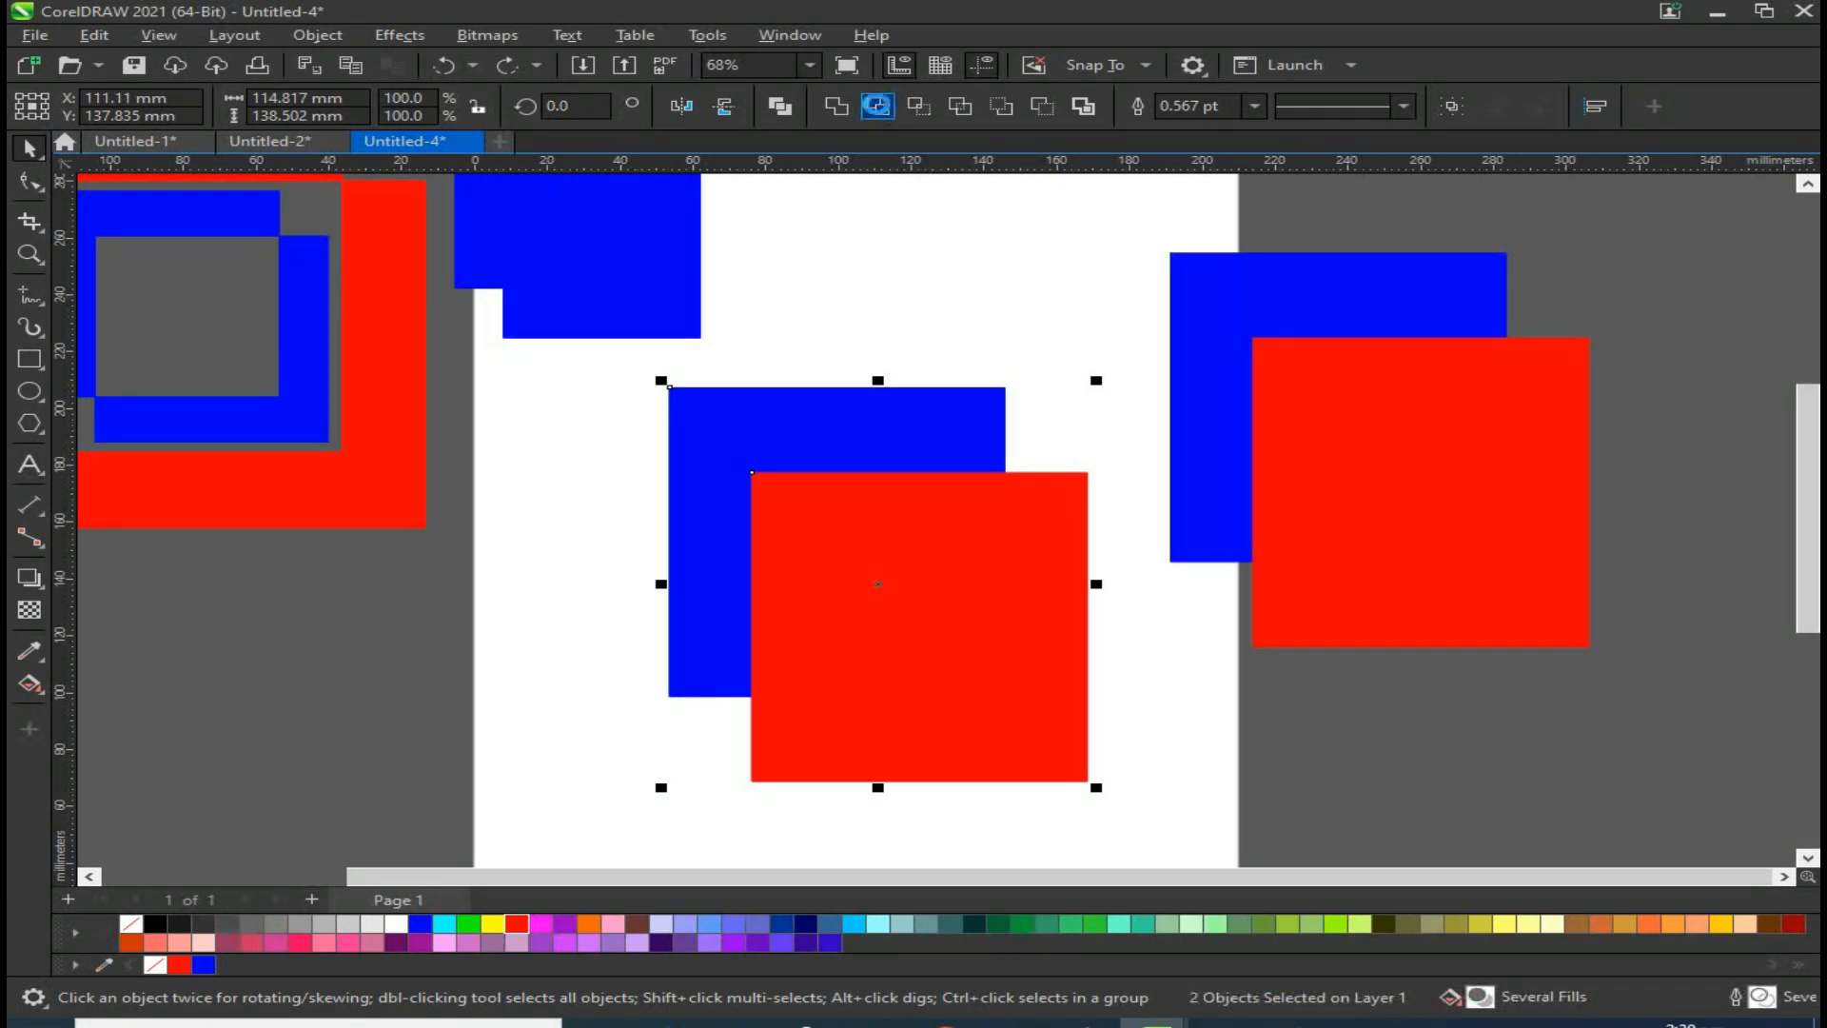
left_click(878, 106)
mouse_move(1074, 678)
left_mouse_down()
mouse_move(1088, 703)
mouse_move(1066, 677)
left_mouse_up()
left_click(838, 566, "shift")
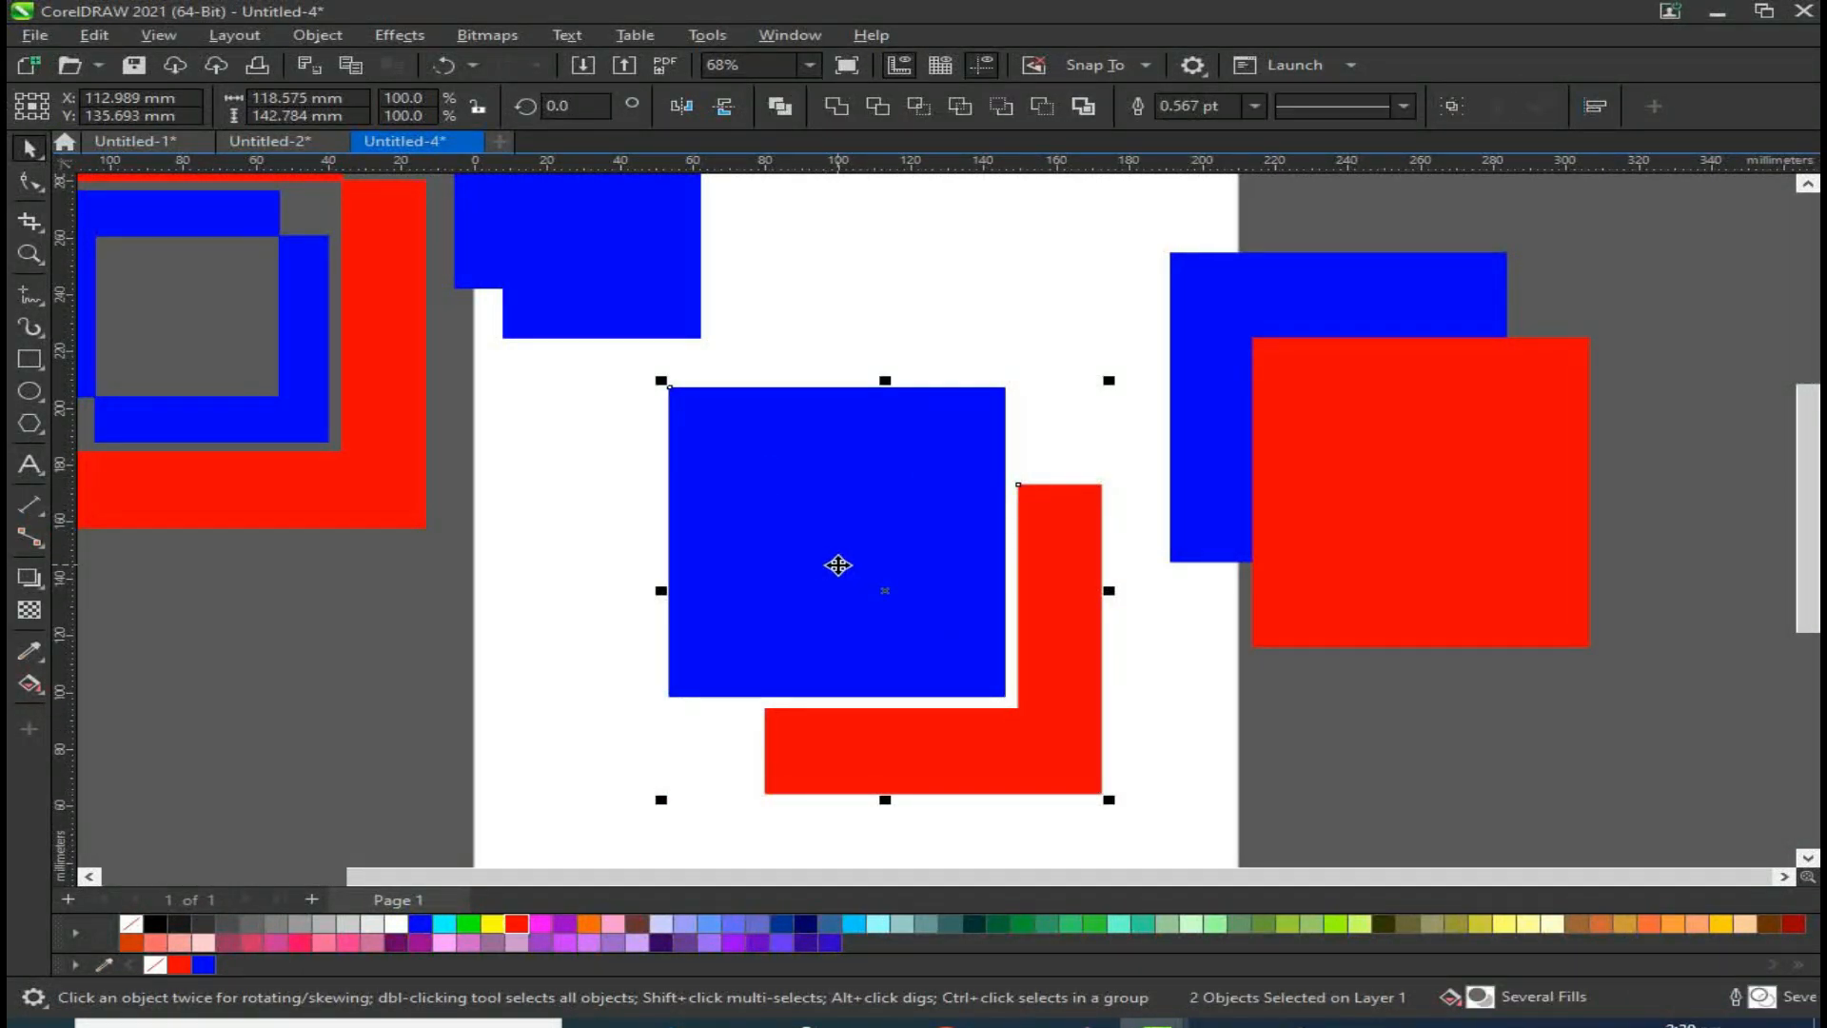
Step: Move the trimmed blue and red pair off the page to the lower left
scroll(837, 566, "down", 1)
left_click(783, 543)
left_click(987, 726)
left_click_drag(810, 519, 359, 628)
Step: Copy the right-hand rectangle pair onto the middle of the page again
left_click(1157, 373)
left_click(1292, 522, "shift")
left_click_drag(1297, 534, 932, 553)
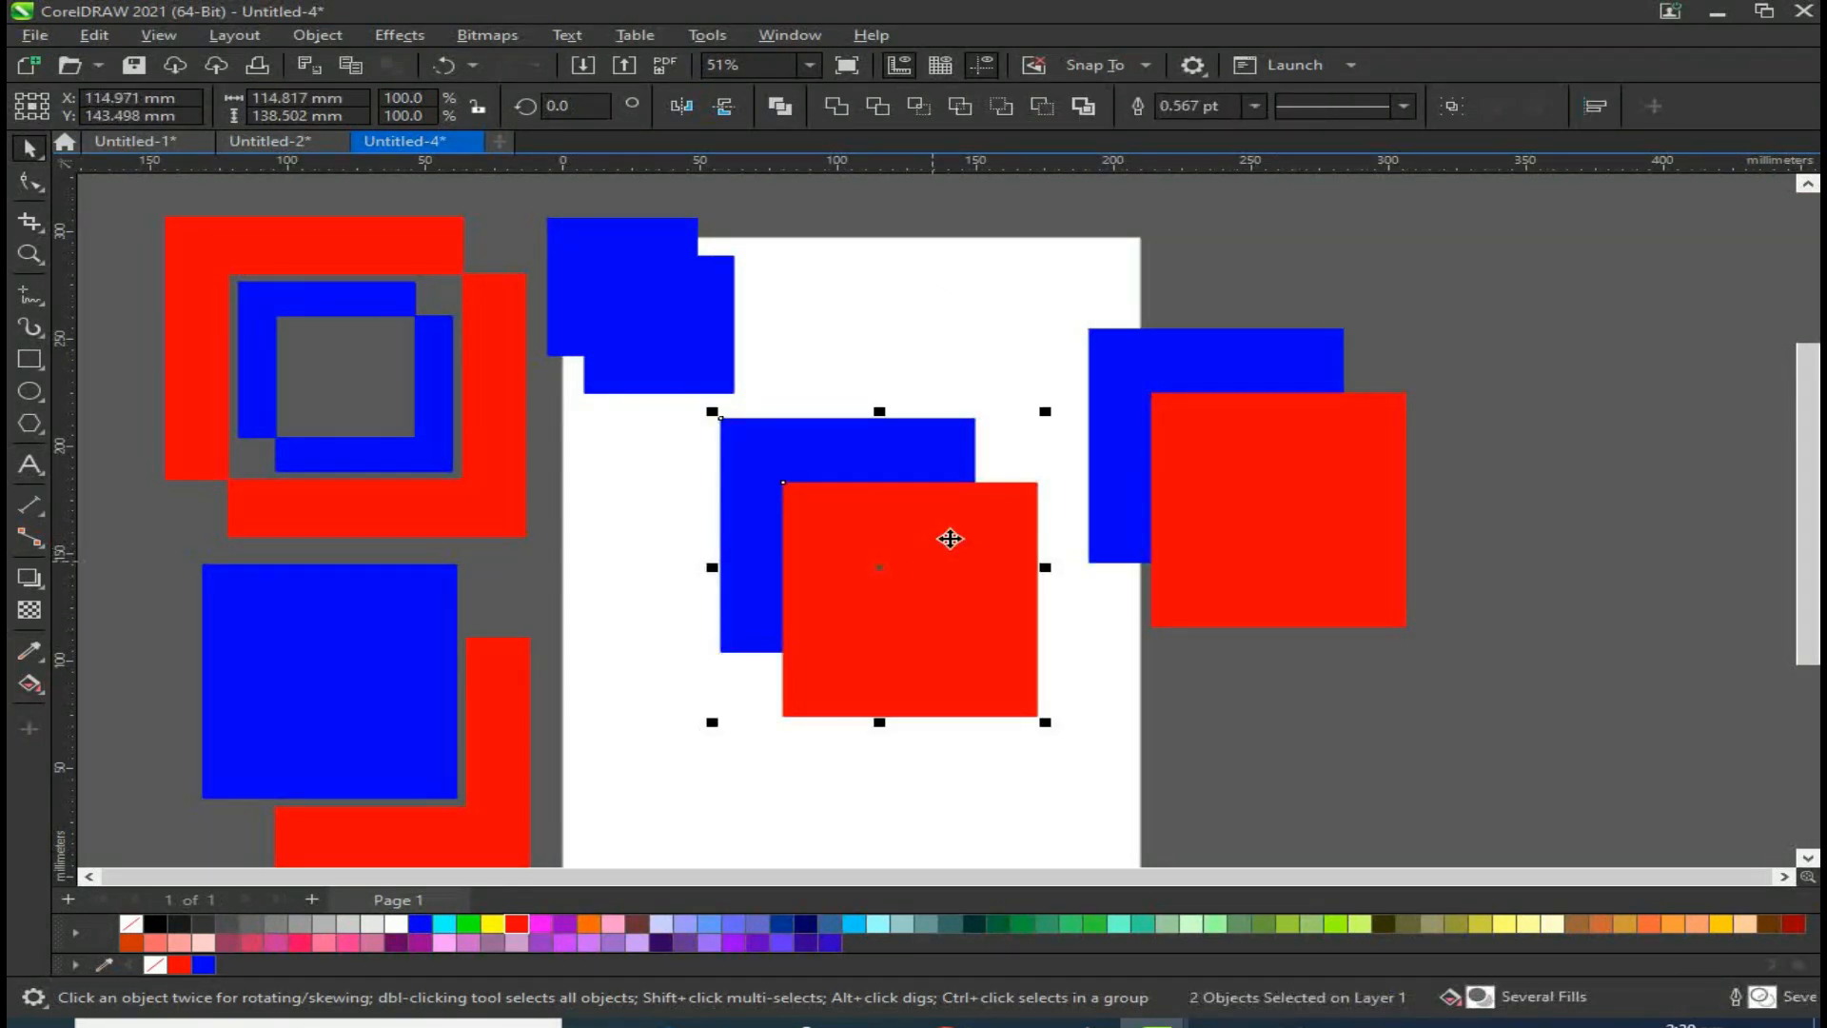
Step: Intersect the two rectangles and move the intersection shape to the left
left_click(918, 108)
left_click(1082, 653)
left_click_drag(914, 576, 1048, 721)
left_click_drag(893, 584, 638, 605)
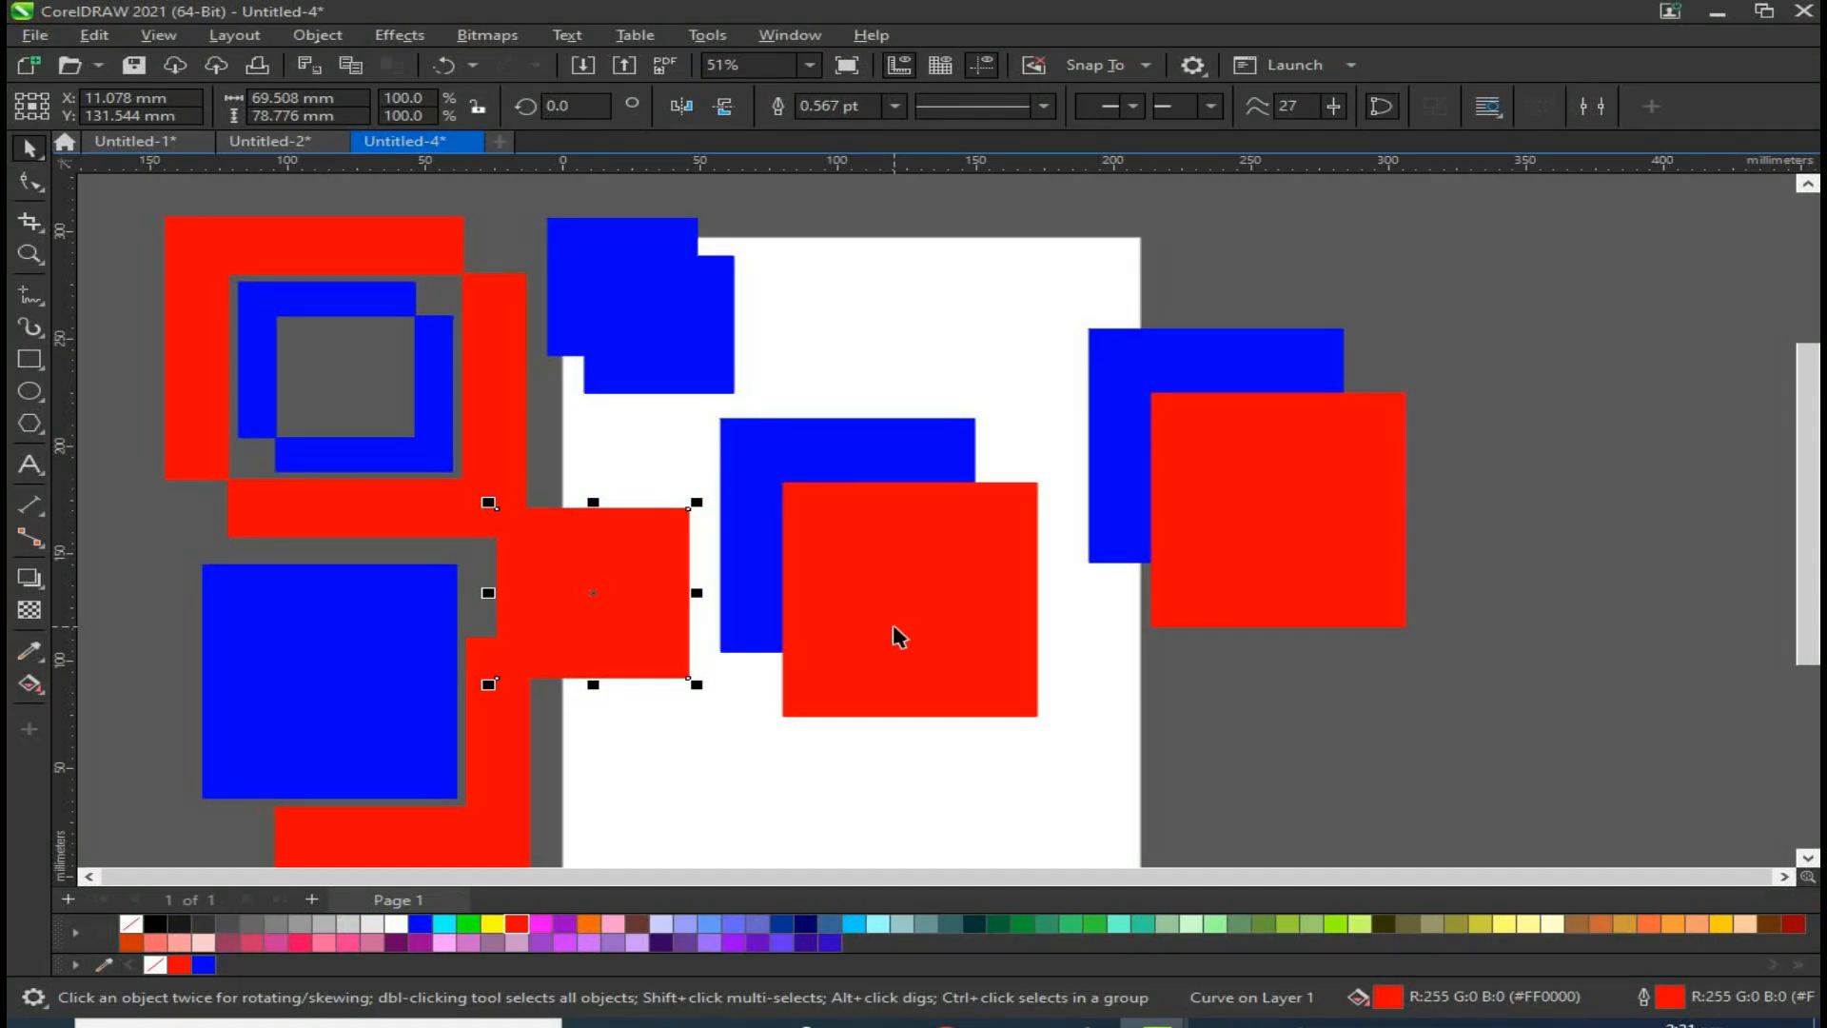
Step: Delete all objects from the drawing
scroll(1009, 571, "down", 2)
left_click_drag(1338, 276, 388, 931)
key("Delete")
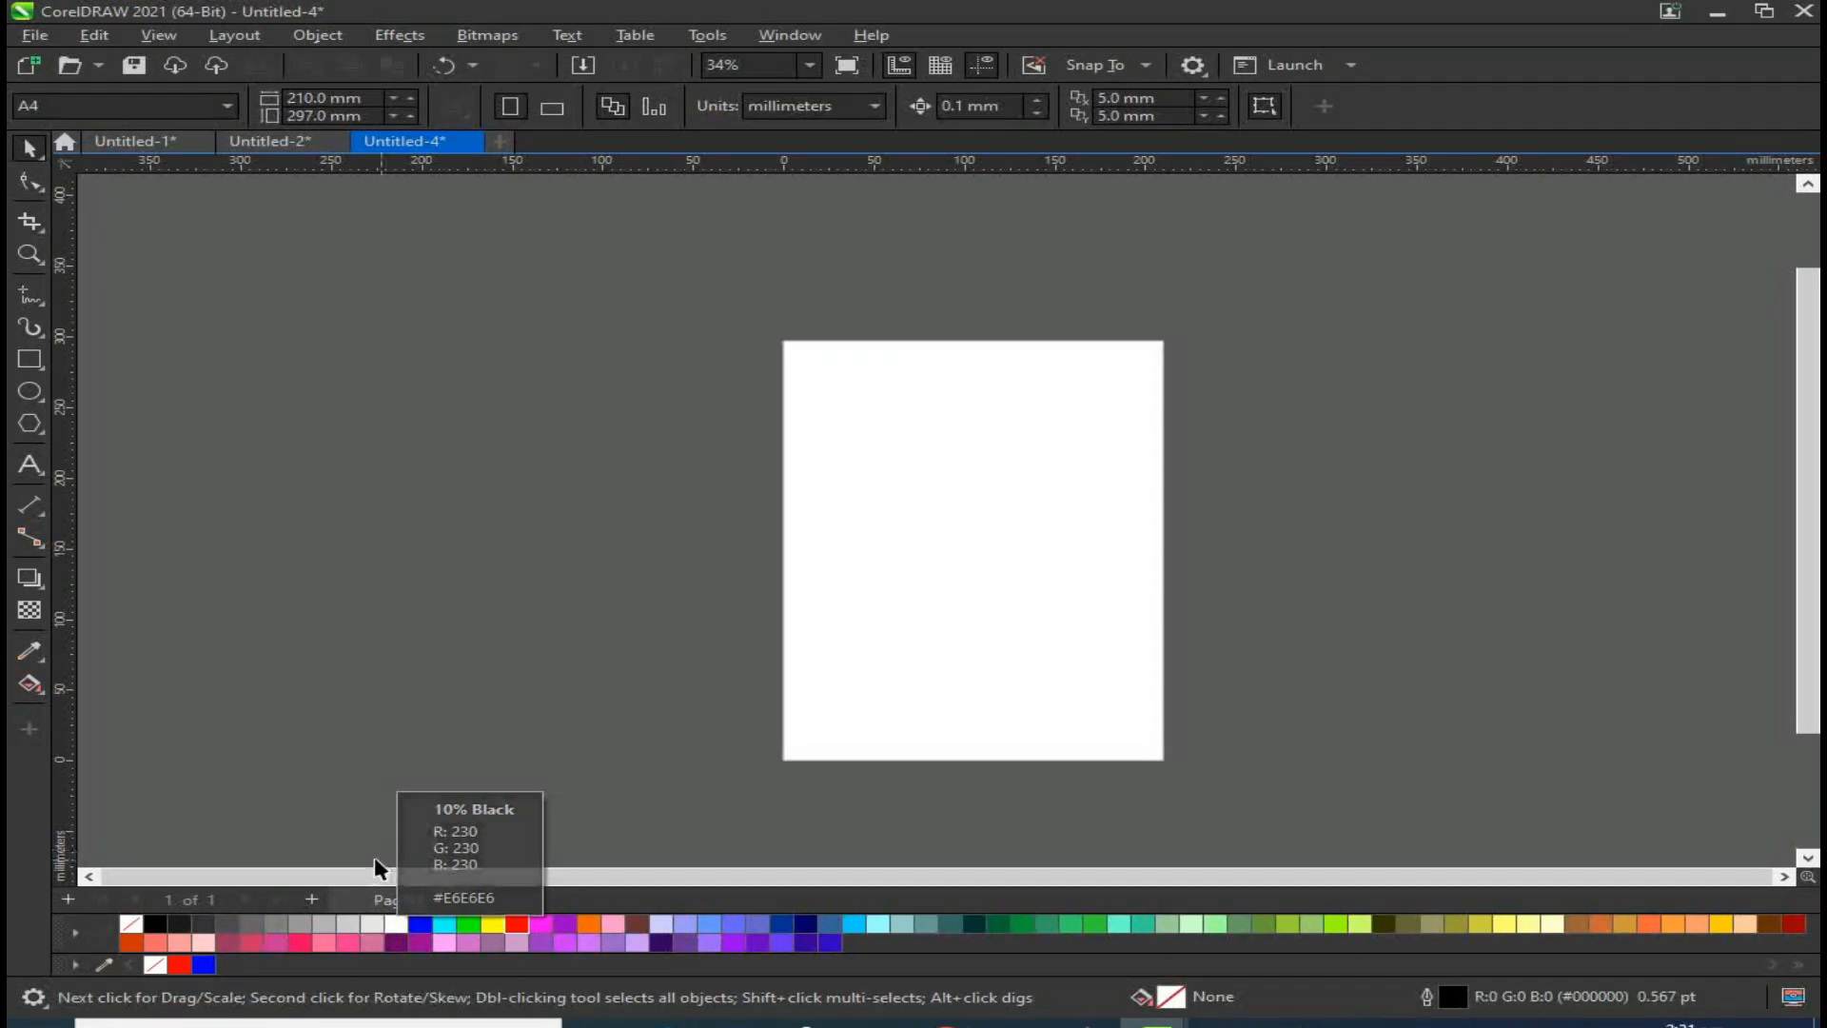
Step: Draw a rectangle about 119 x 151 mm on the page and duplicate it offset down and right
left_click(23, 366)
left_click_drag(792, 391, 1034, 603)
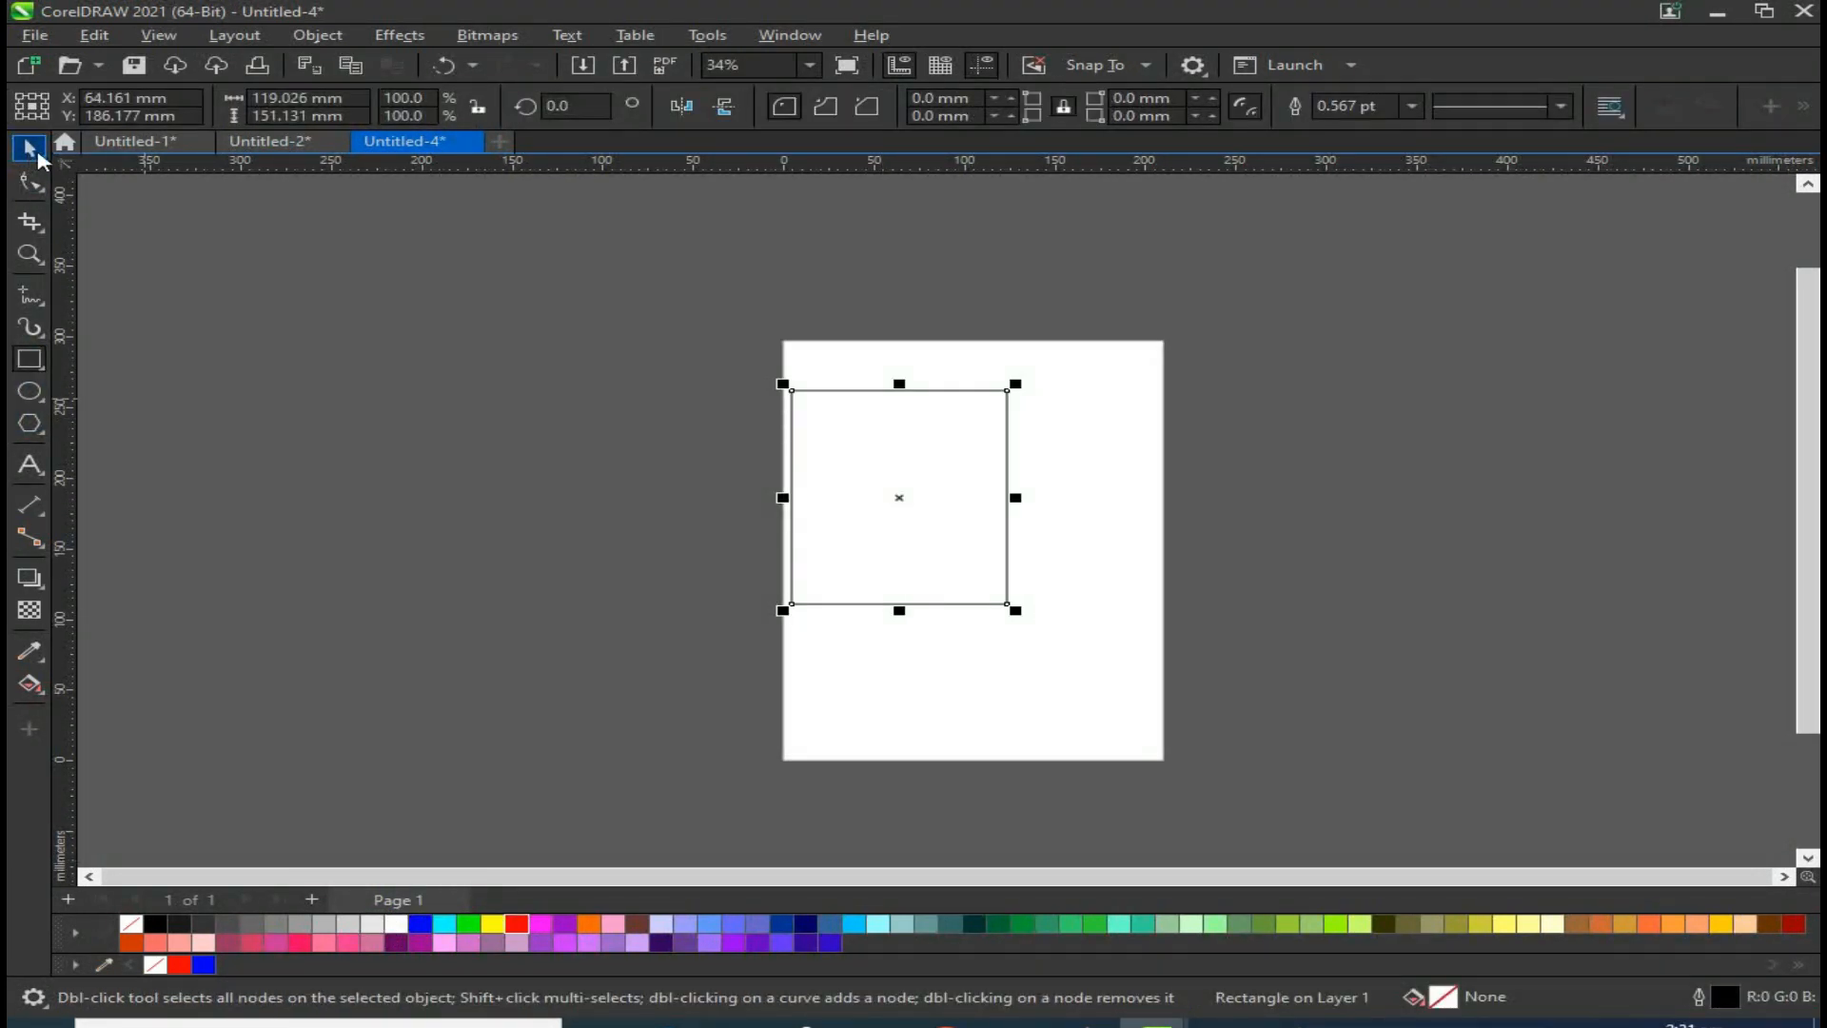
left_click(38, 155)
left_click_drag(890, 467, 899, 492)
Step: Copy the overlapping rectangle pair to the right of the page
left_click(848, 396, "shift")
left_click_drag(848, 396, 1160, 396)
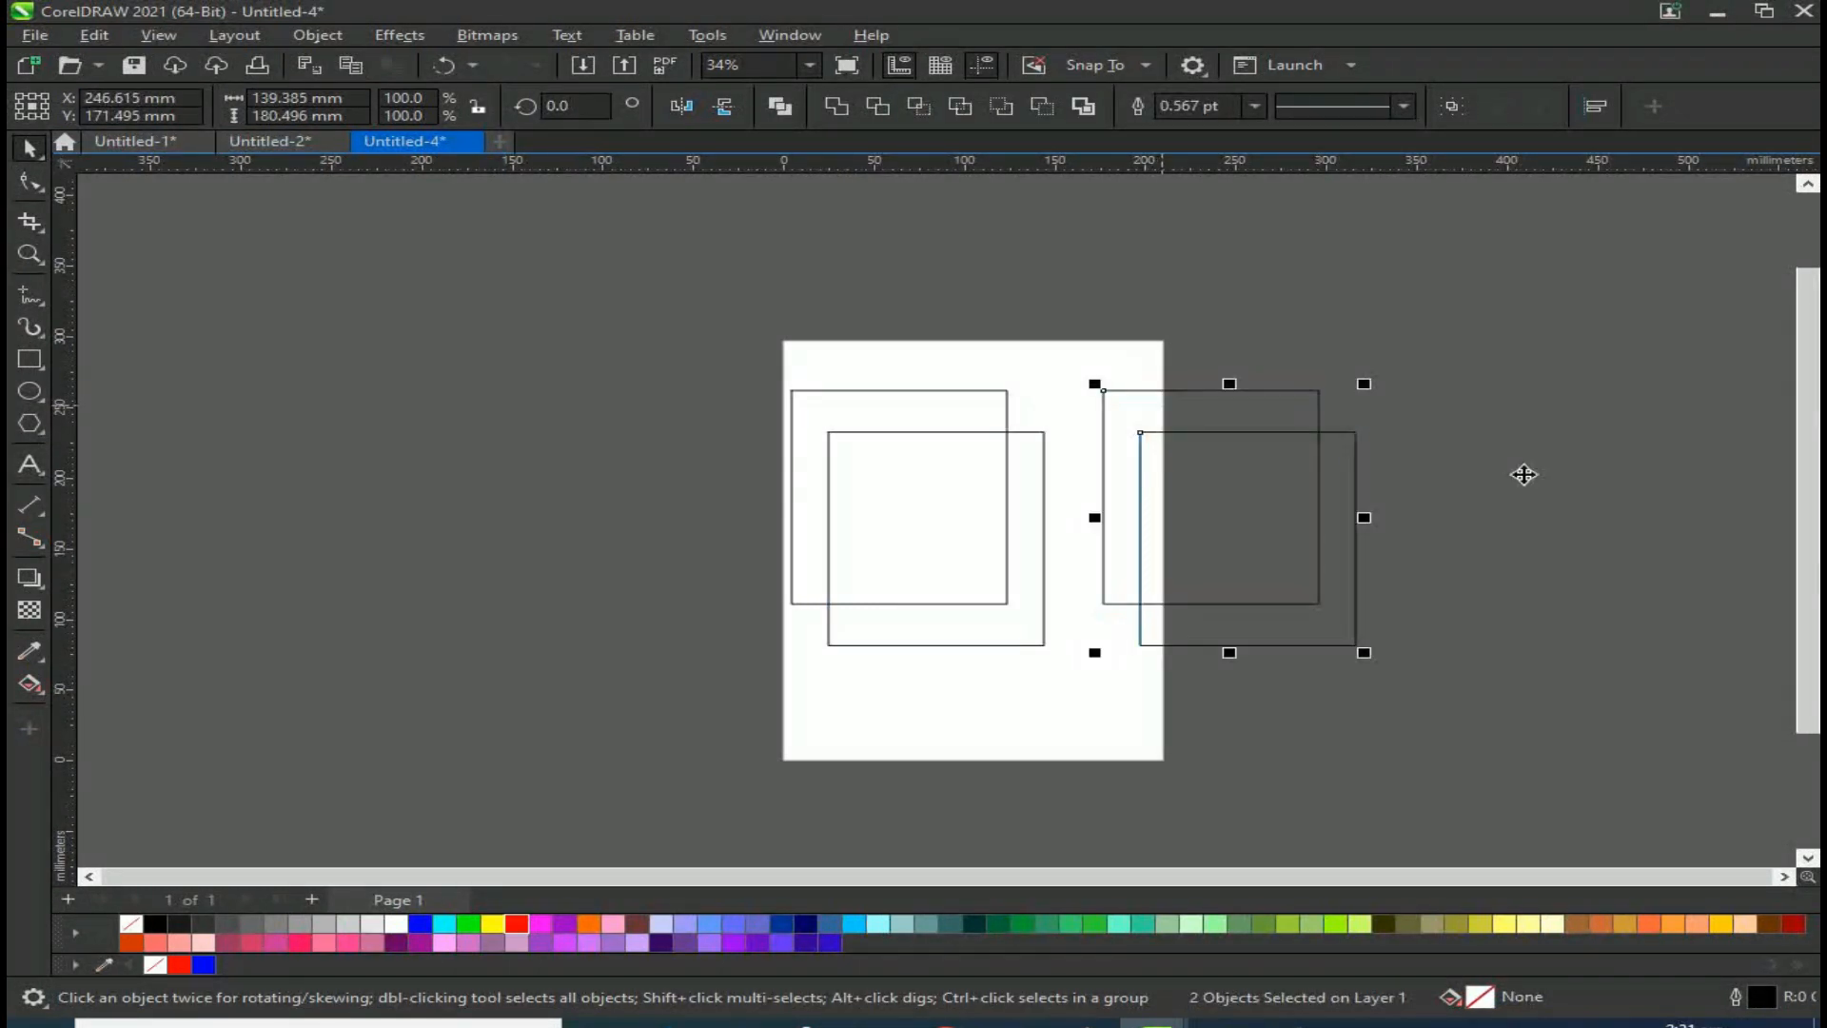
scroll(1660, 466, "up", 3)
left_click(357, 554)
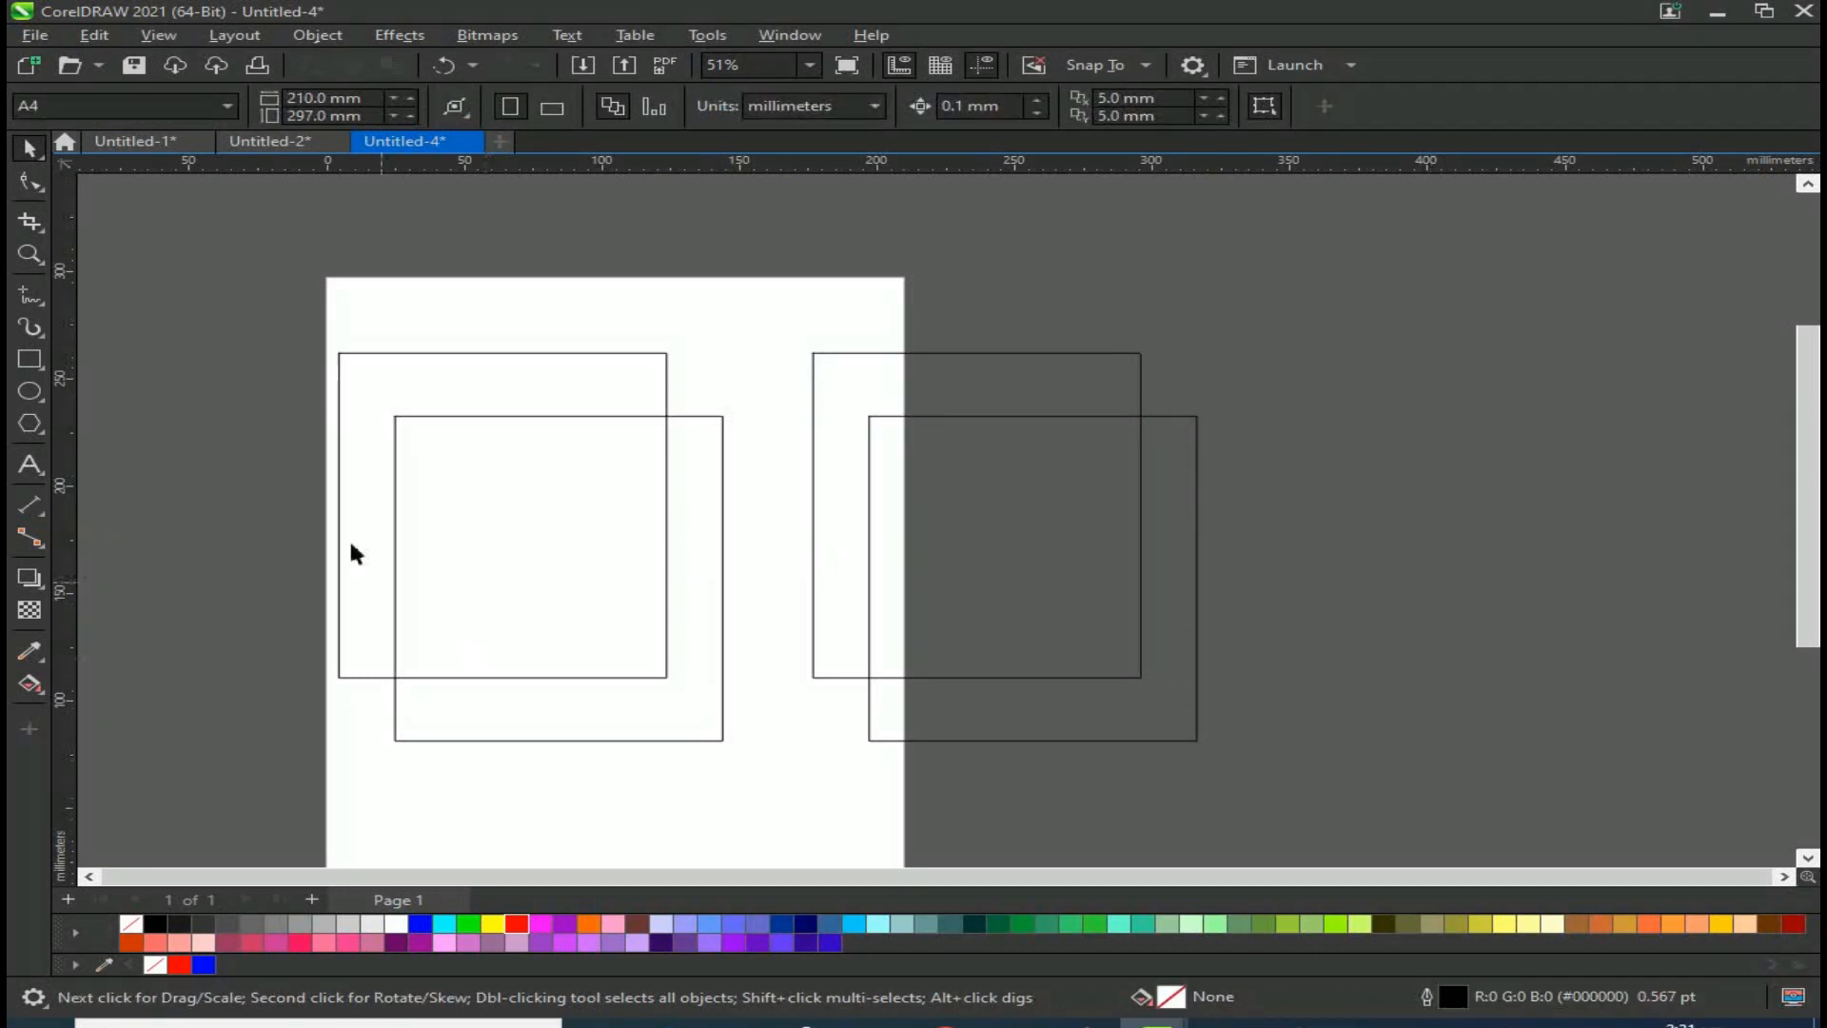
Step: Fill the left pair's upper rectangle blue and its lower rectangle red
left_click(383, 388)
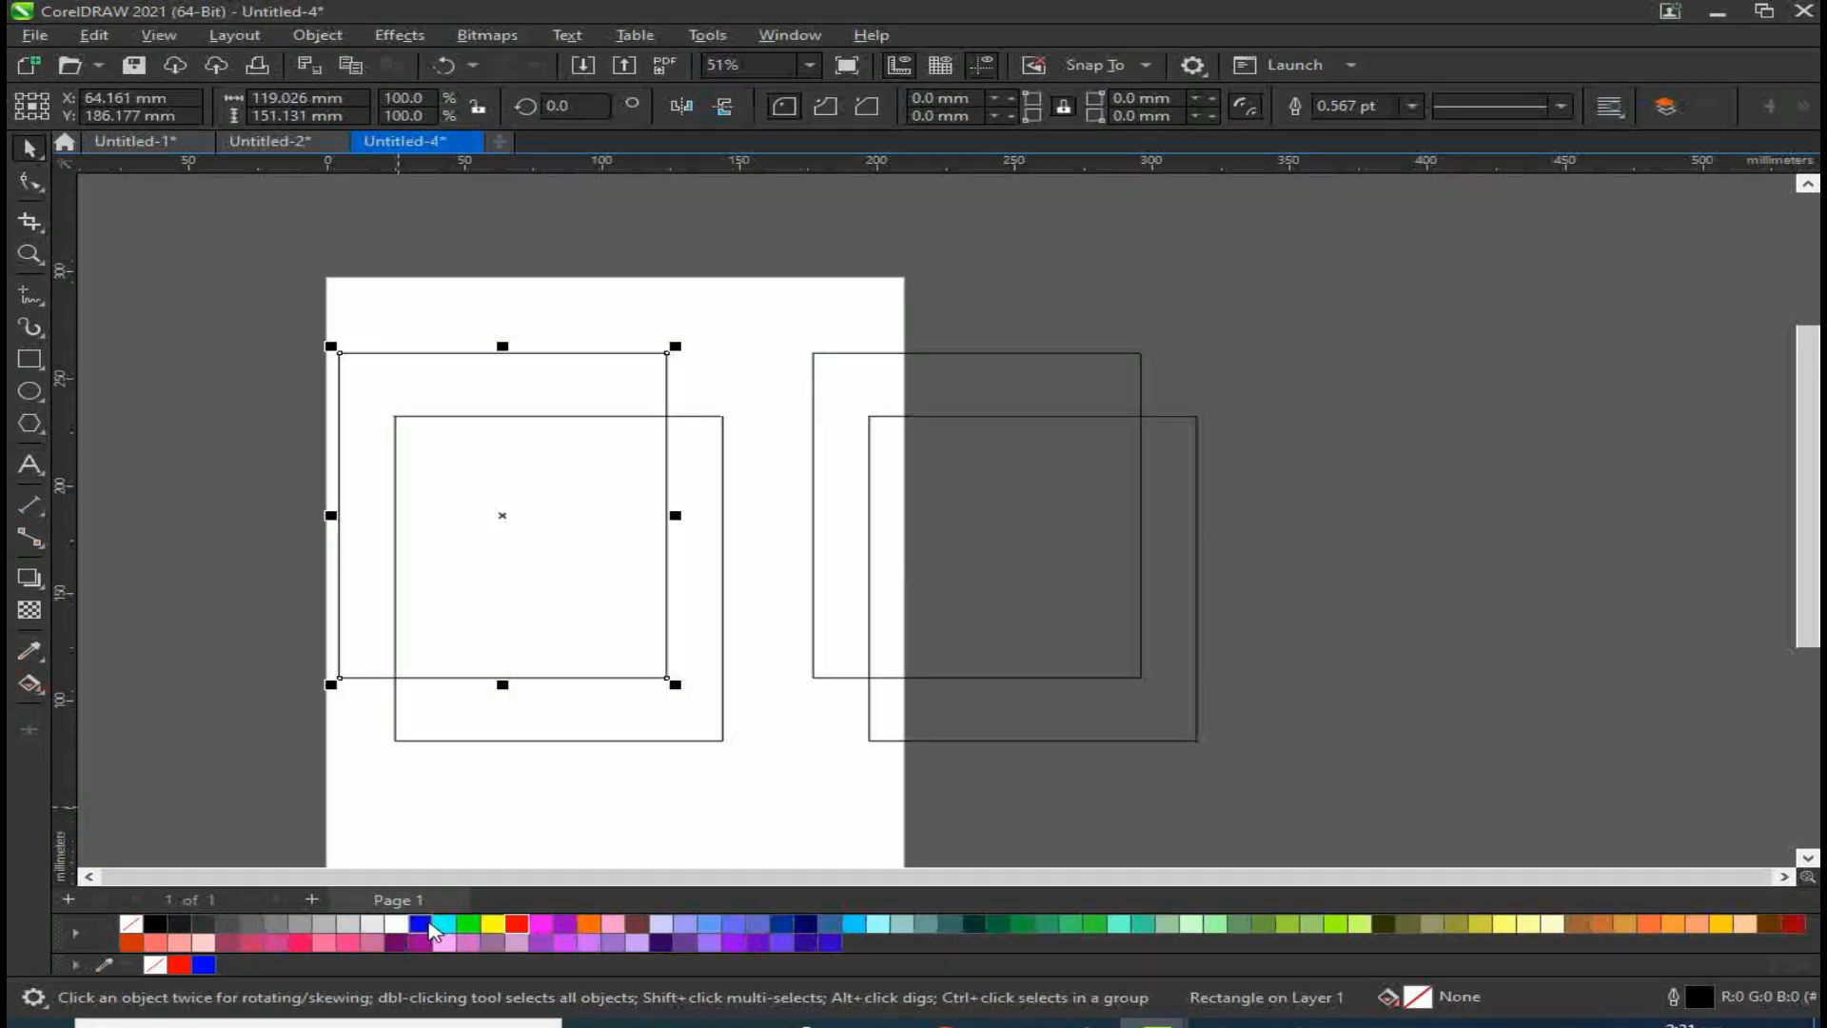
left_click(419, 923)
left_click(461, 740)
left_click(517, 923)
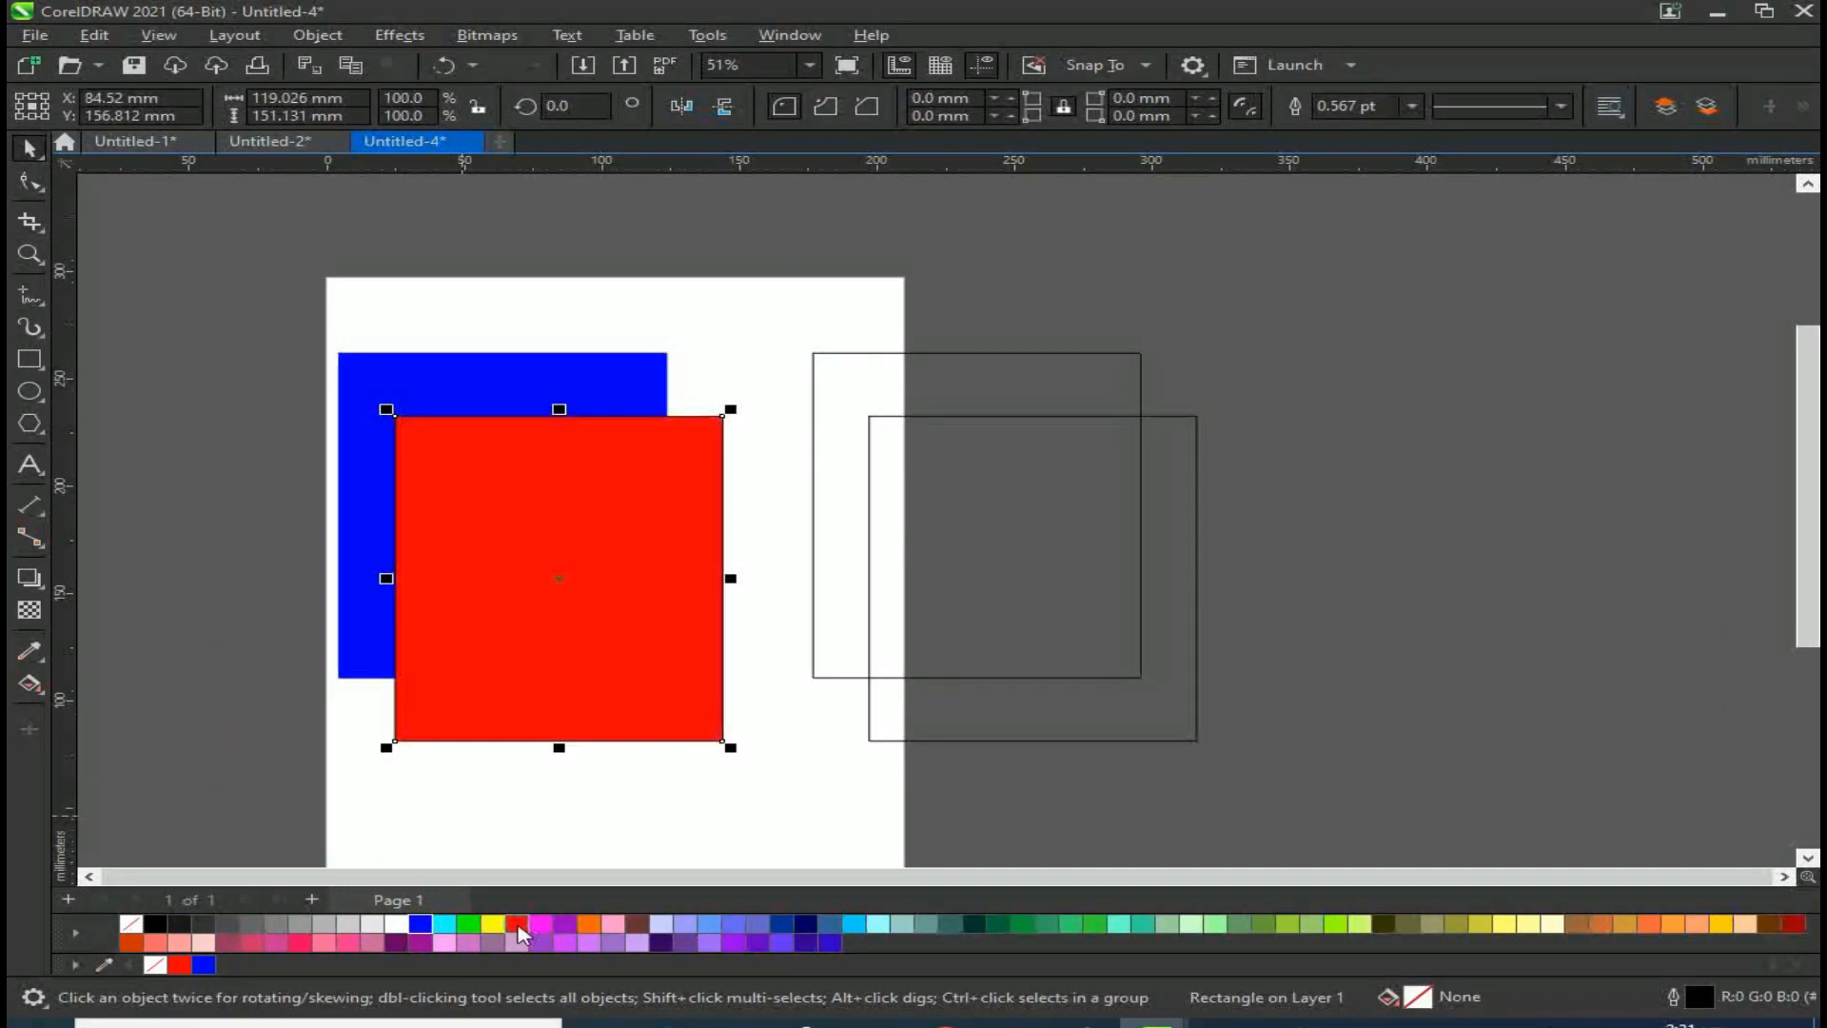
Step: Fill the right pair's upper rectangle blue and its lower rectangle red
left_click(897, 367)
left_click(898, 353)
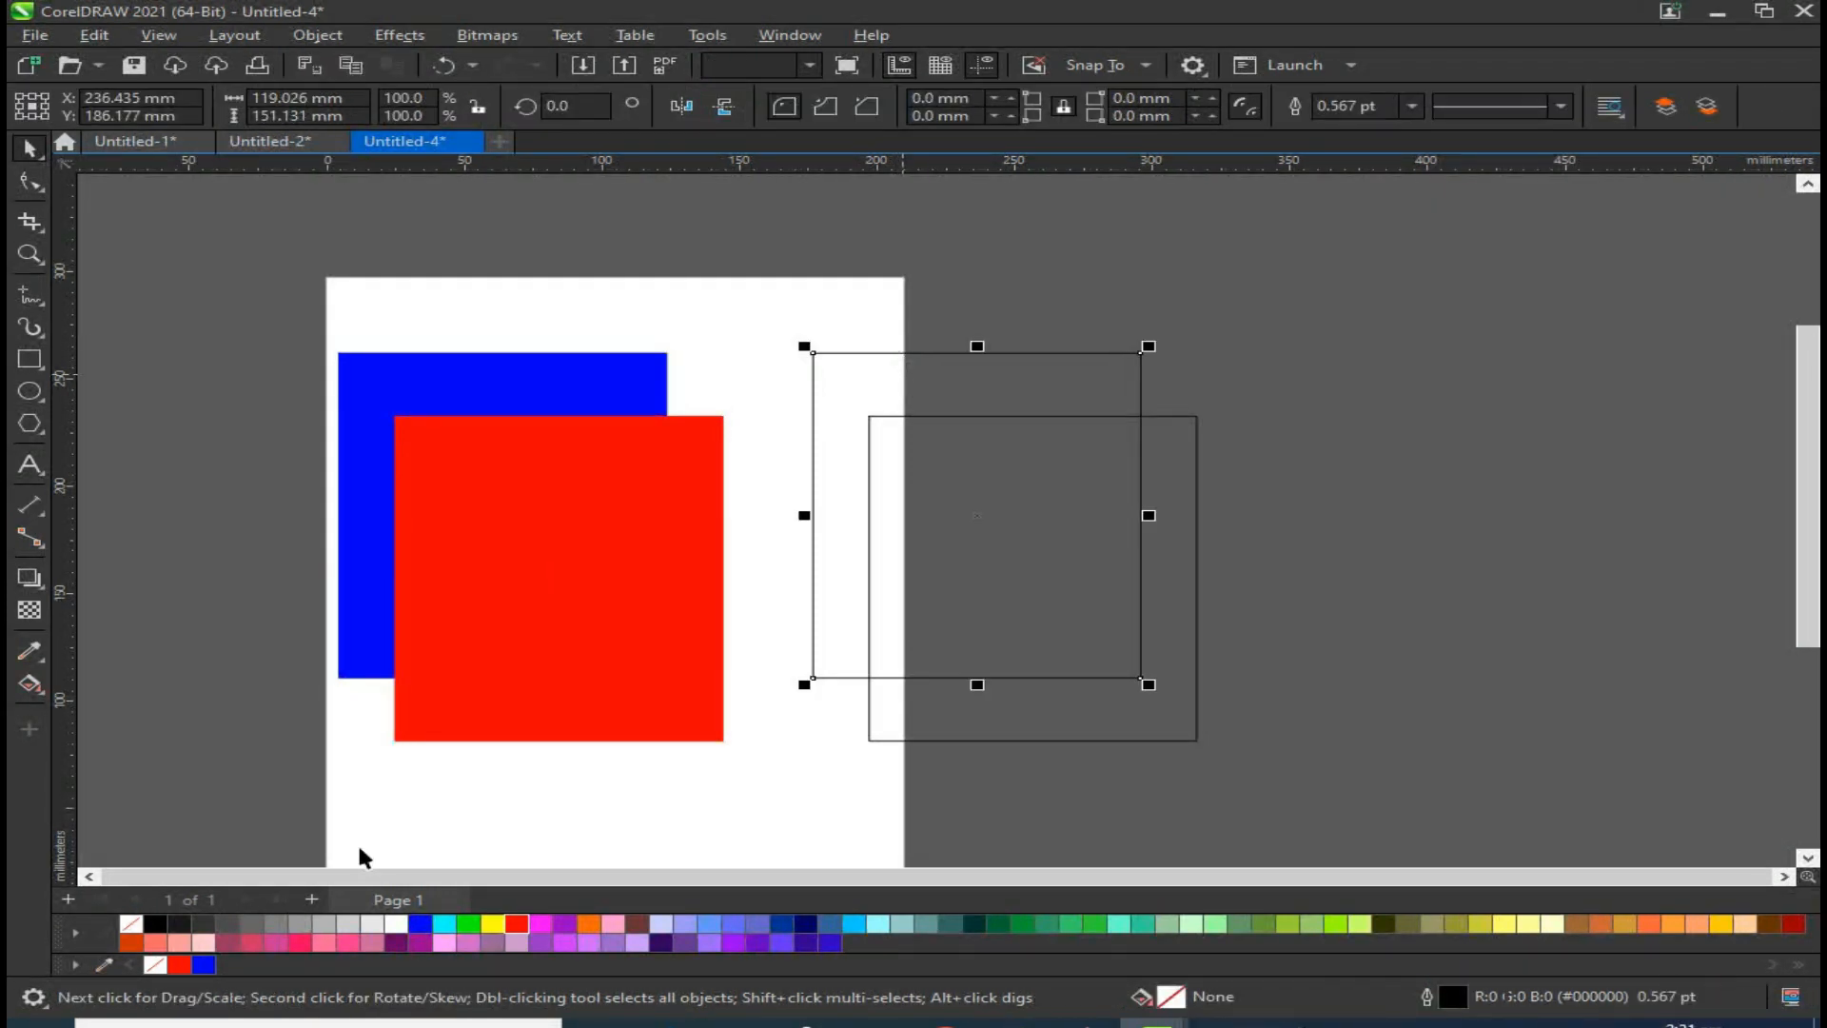
left_click(420, 925)
left_click(1119, 740)
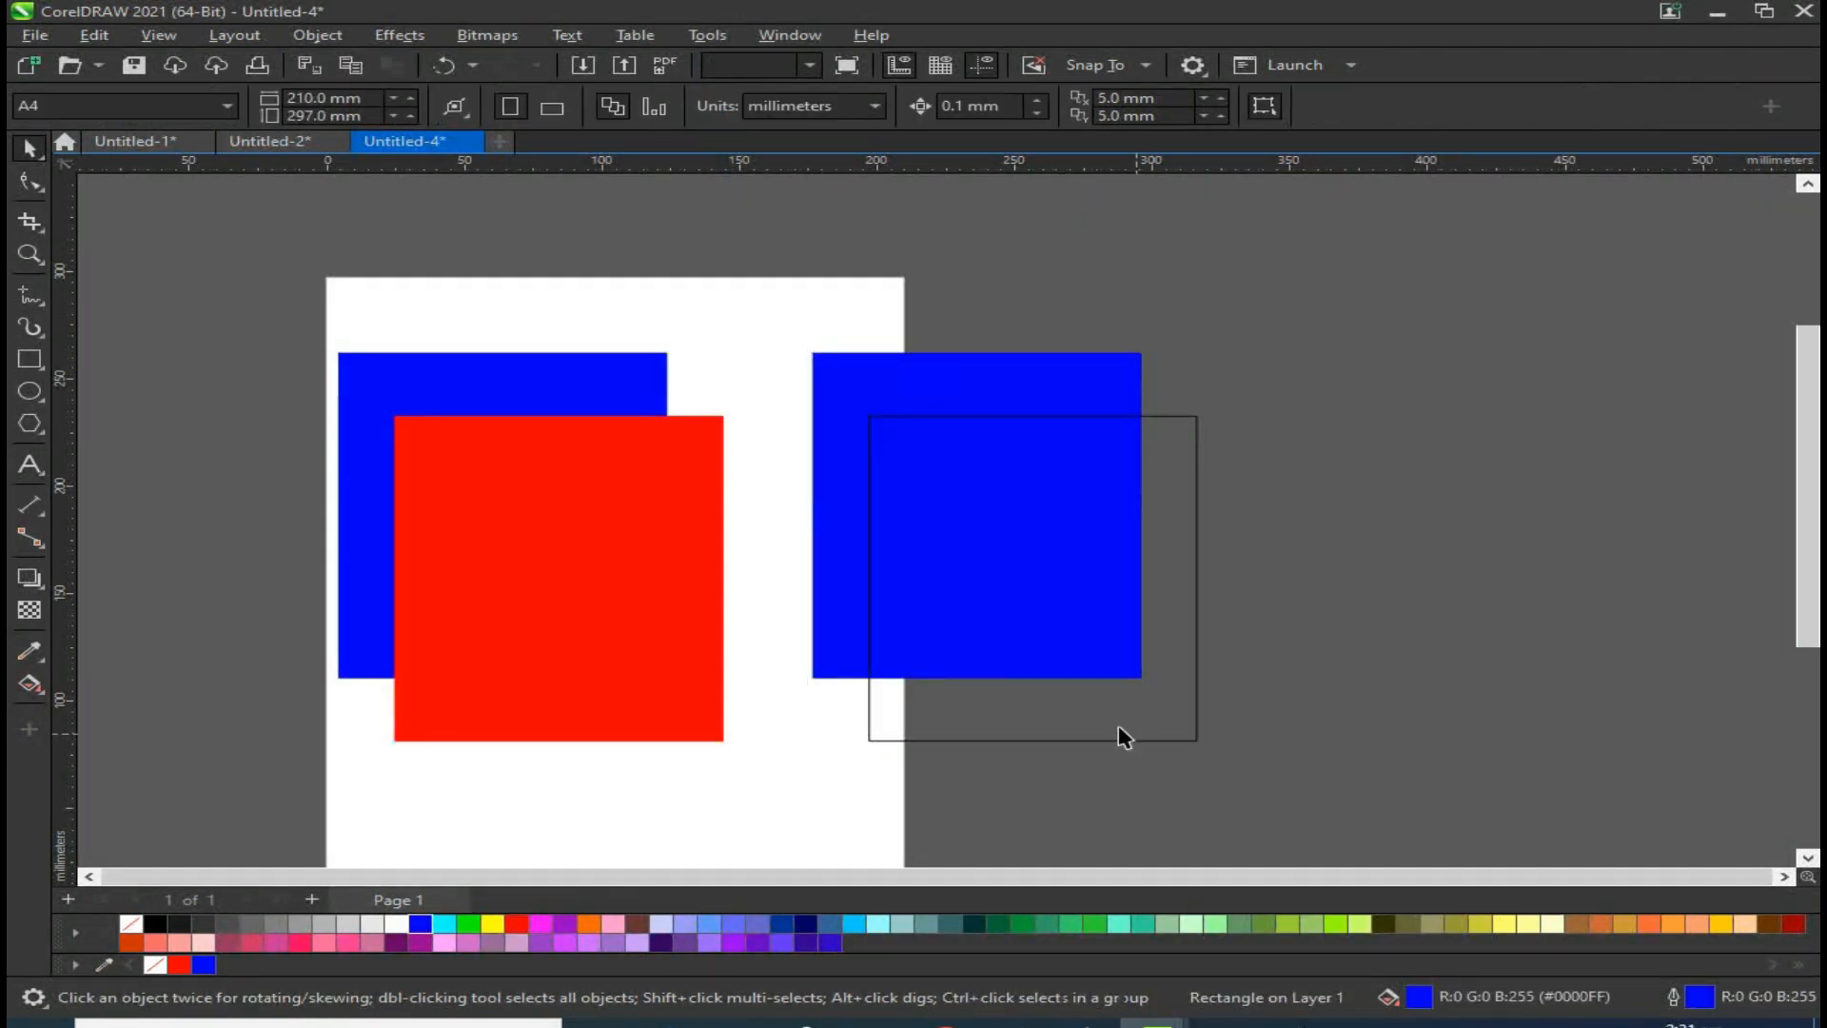
left_click(516, 923)
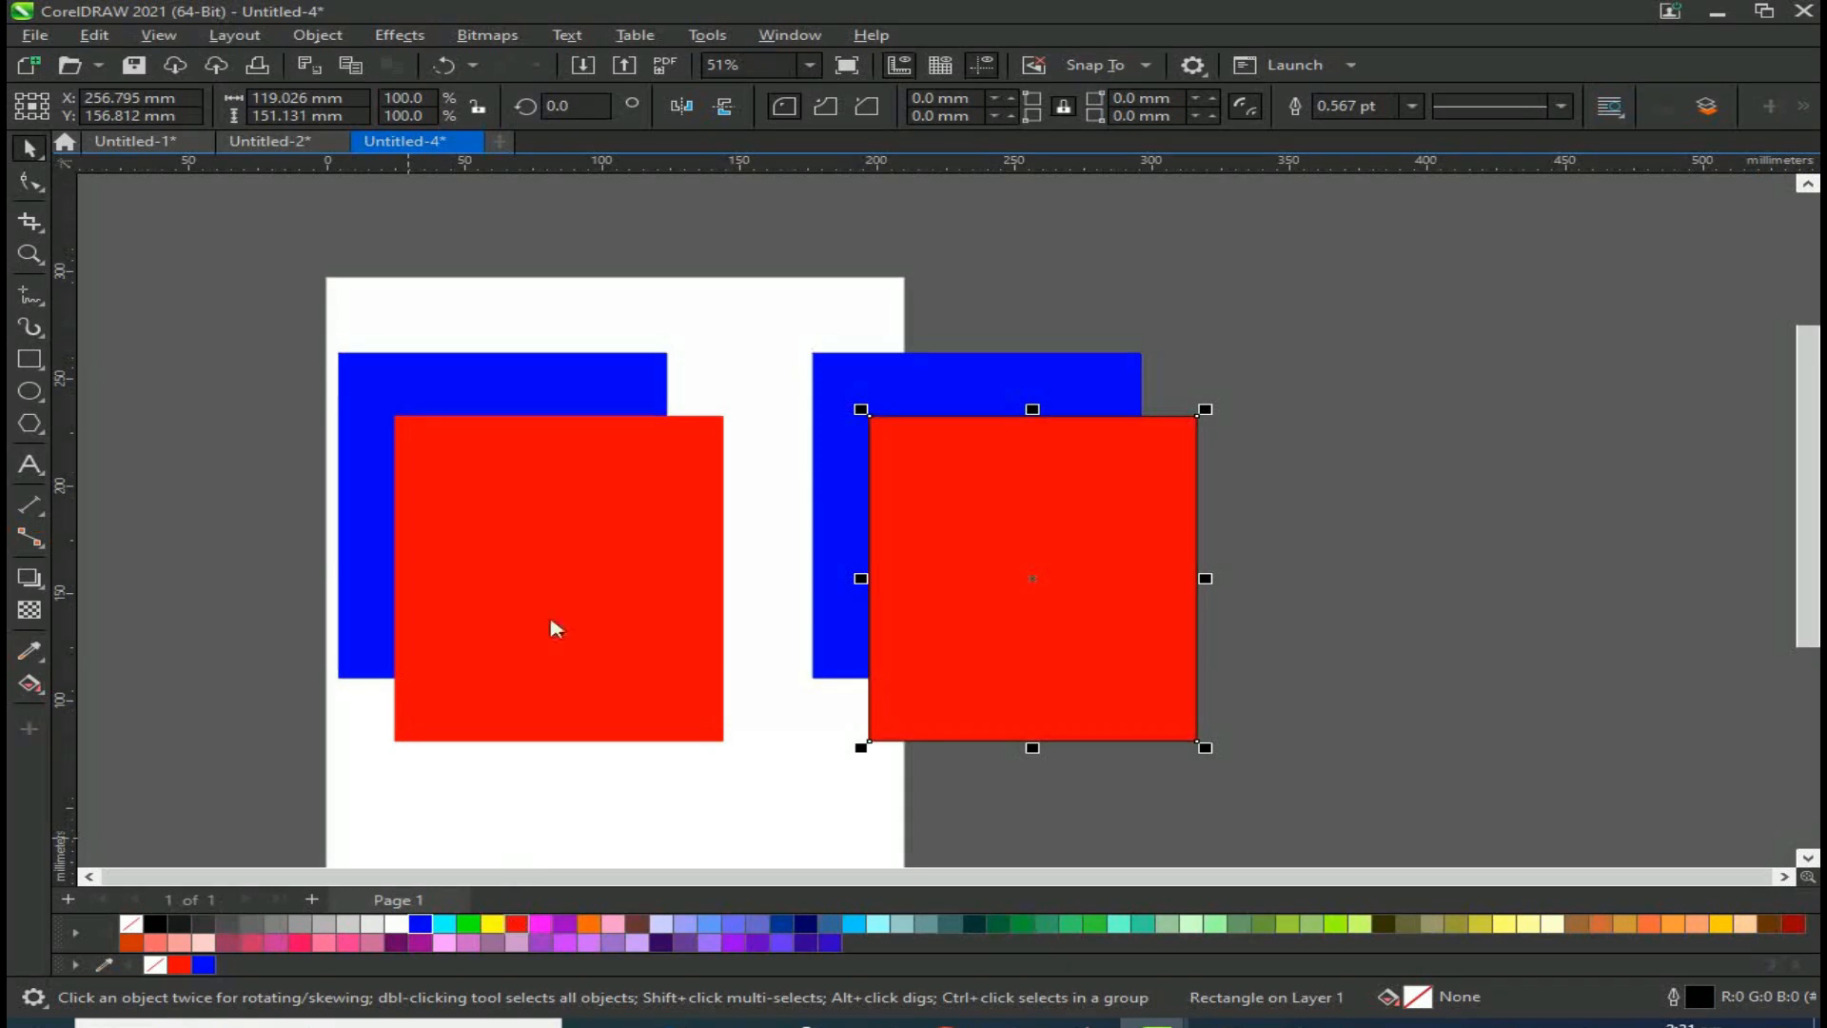
Step: Combine the left pair of rectangles into one shape with a cut-out overlap
left_click(533, 494)
left_click(528, 377, "shift")
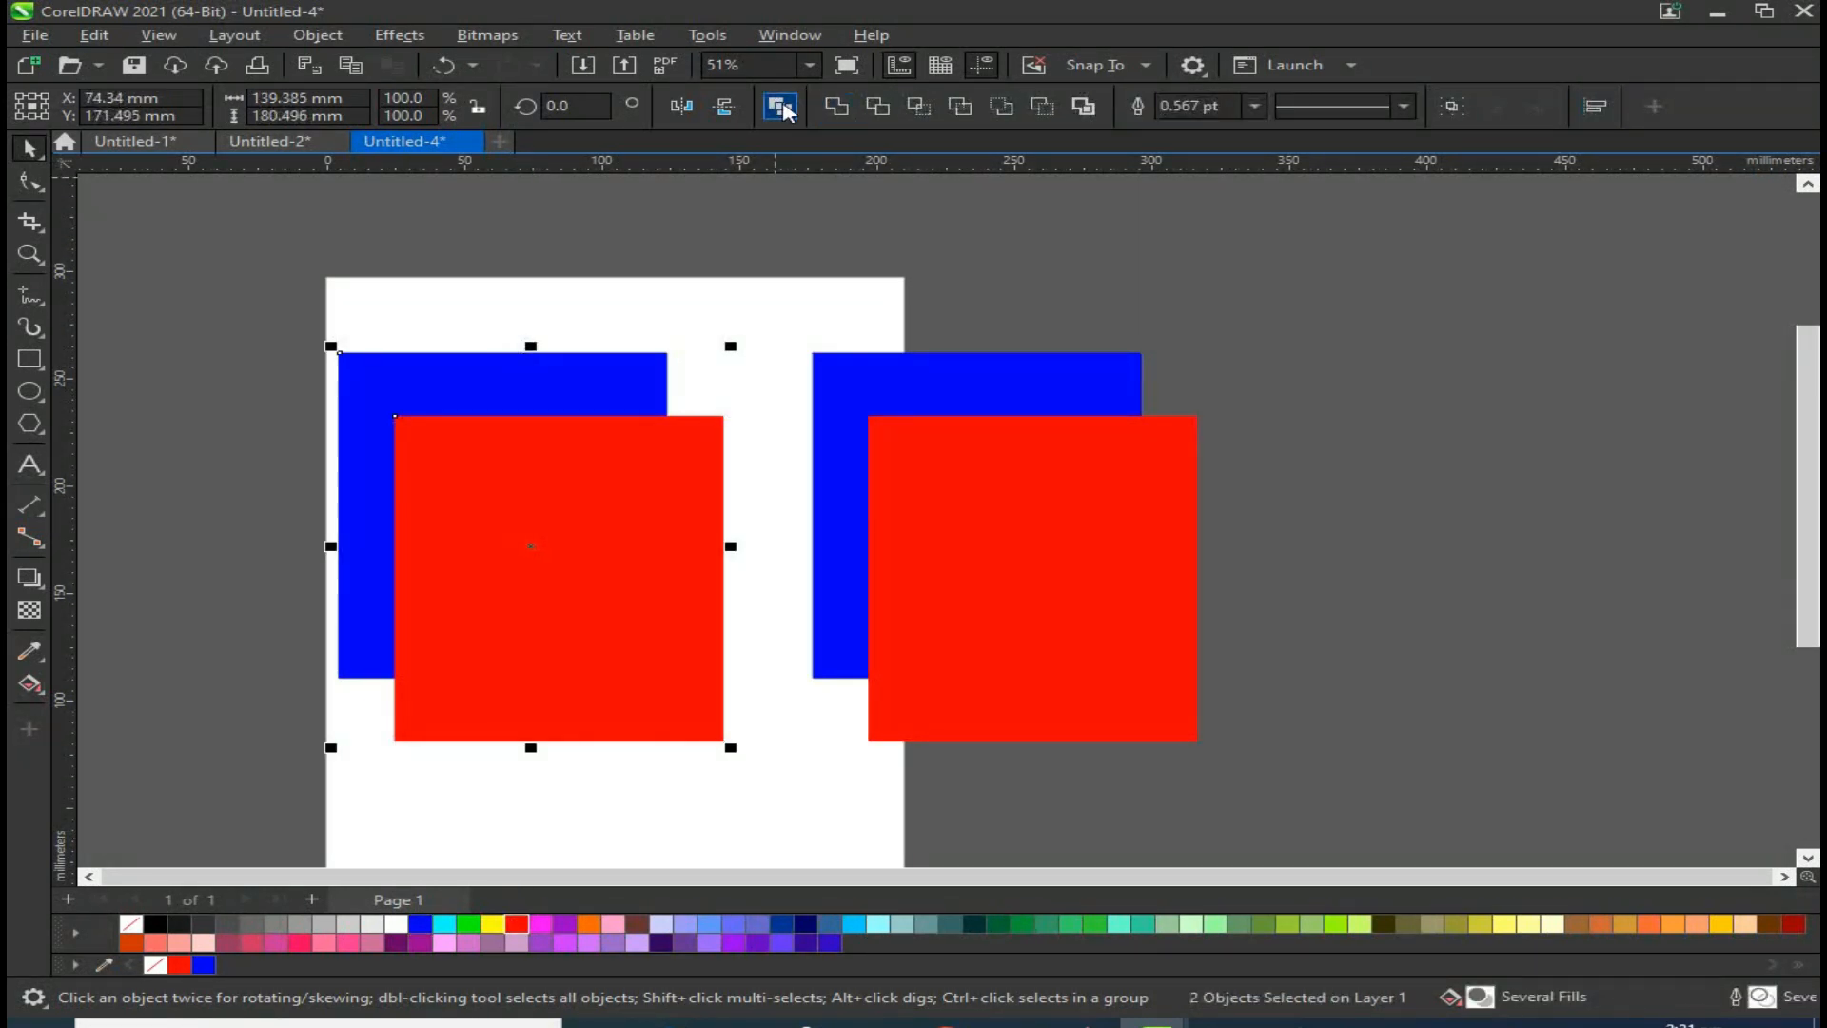
left_click(779, 107)
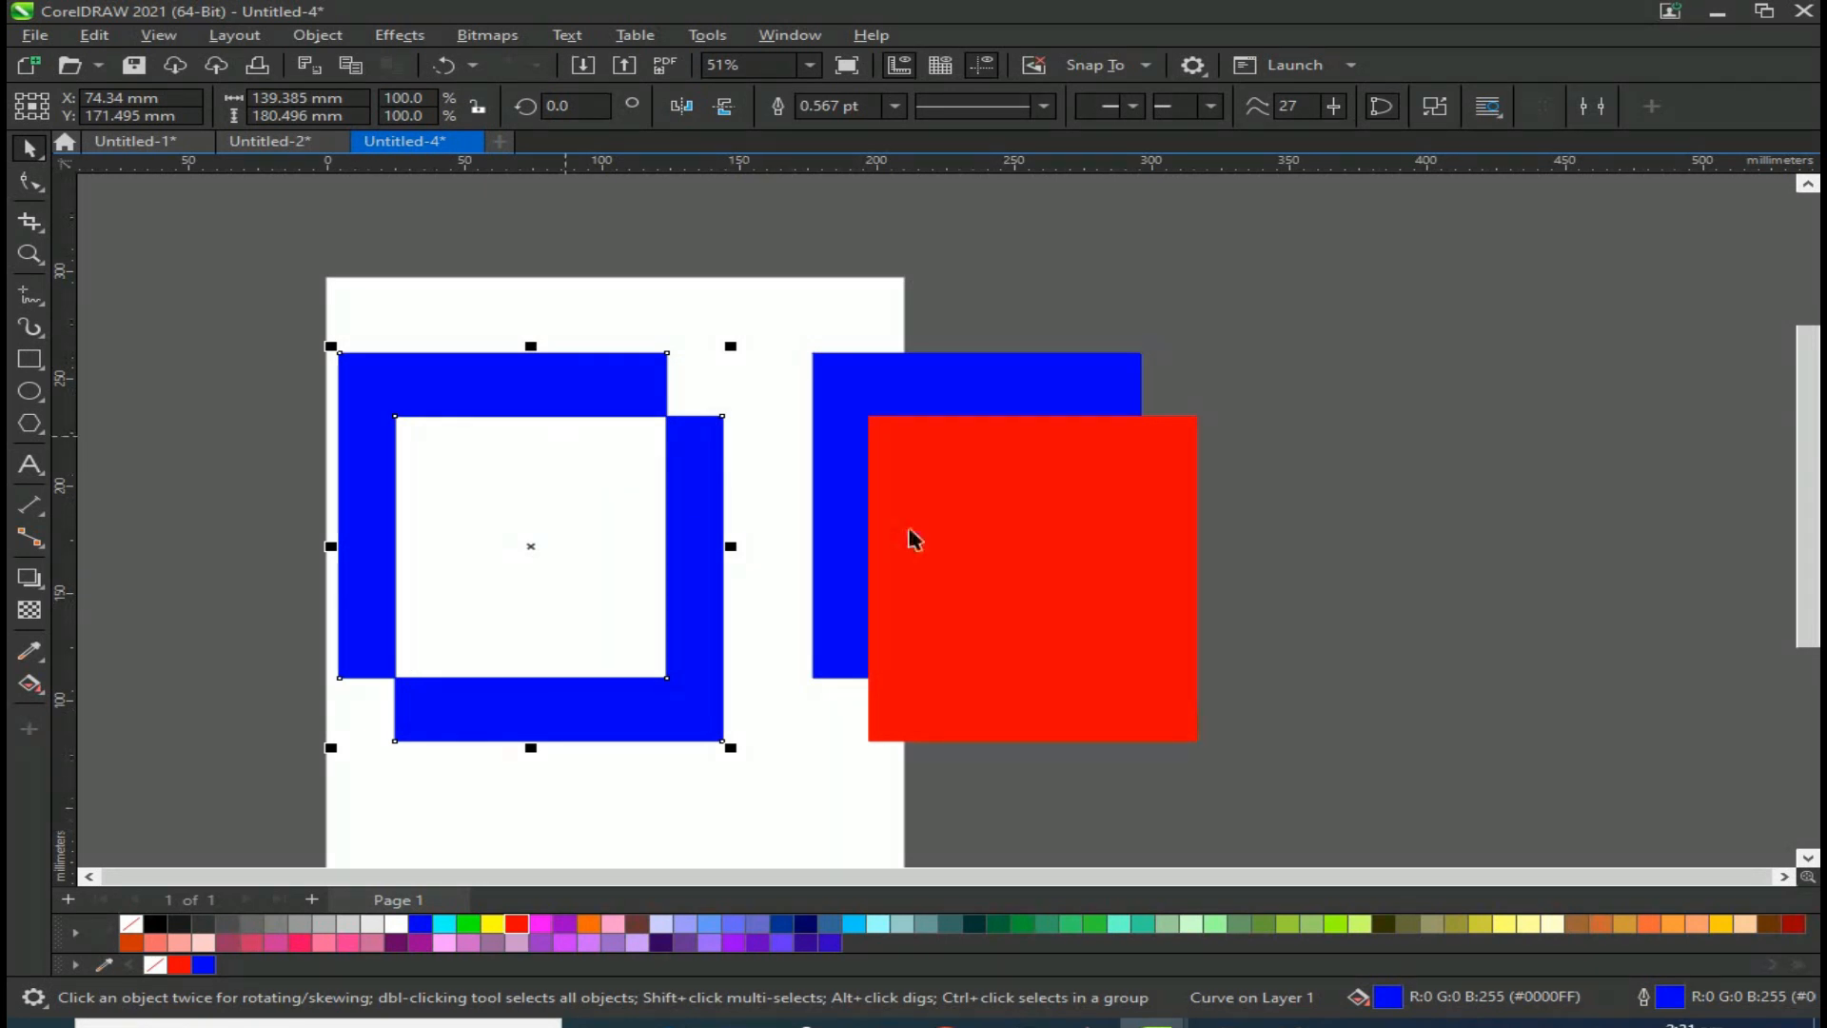
Step: Intersect the right pair's red and blue rectangles
left_click(911, 538)
left_click(838, 373, "shift")
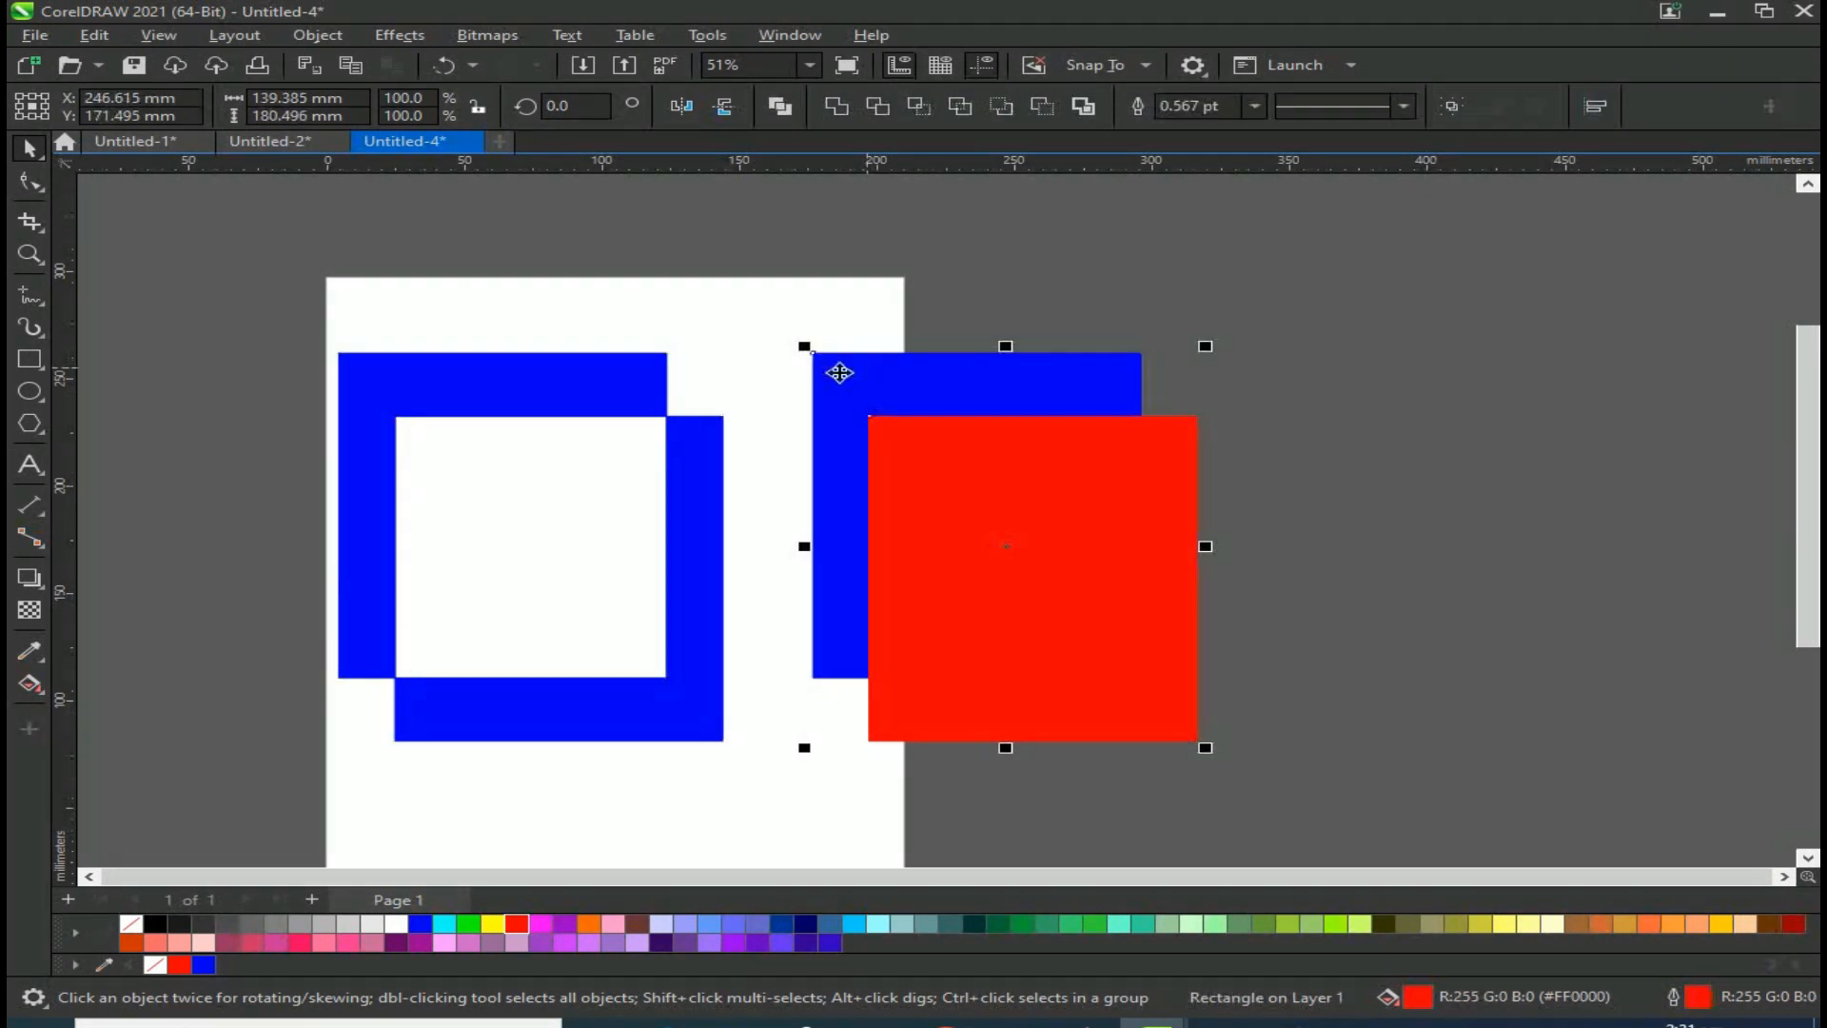
left_click(917, 106)
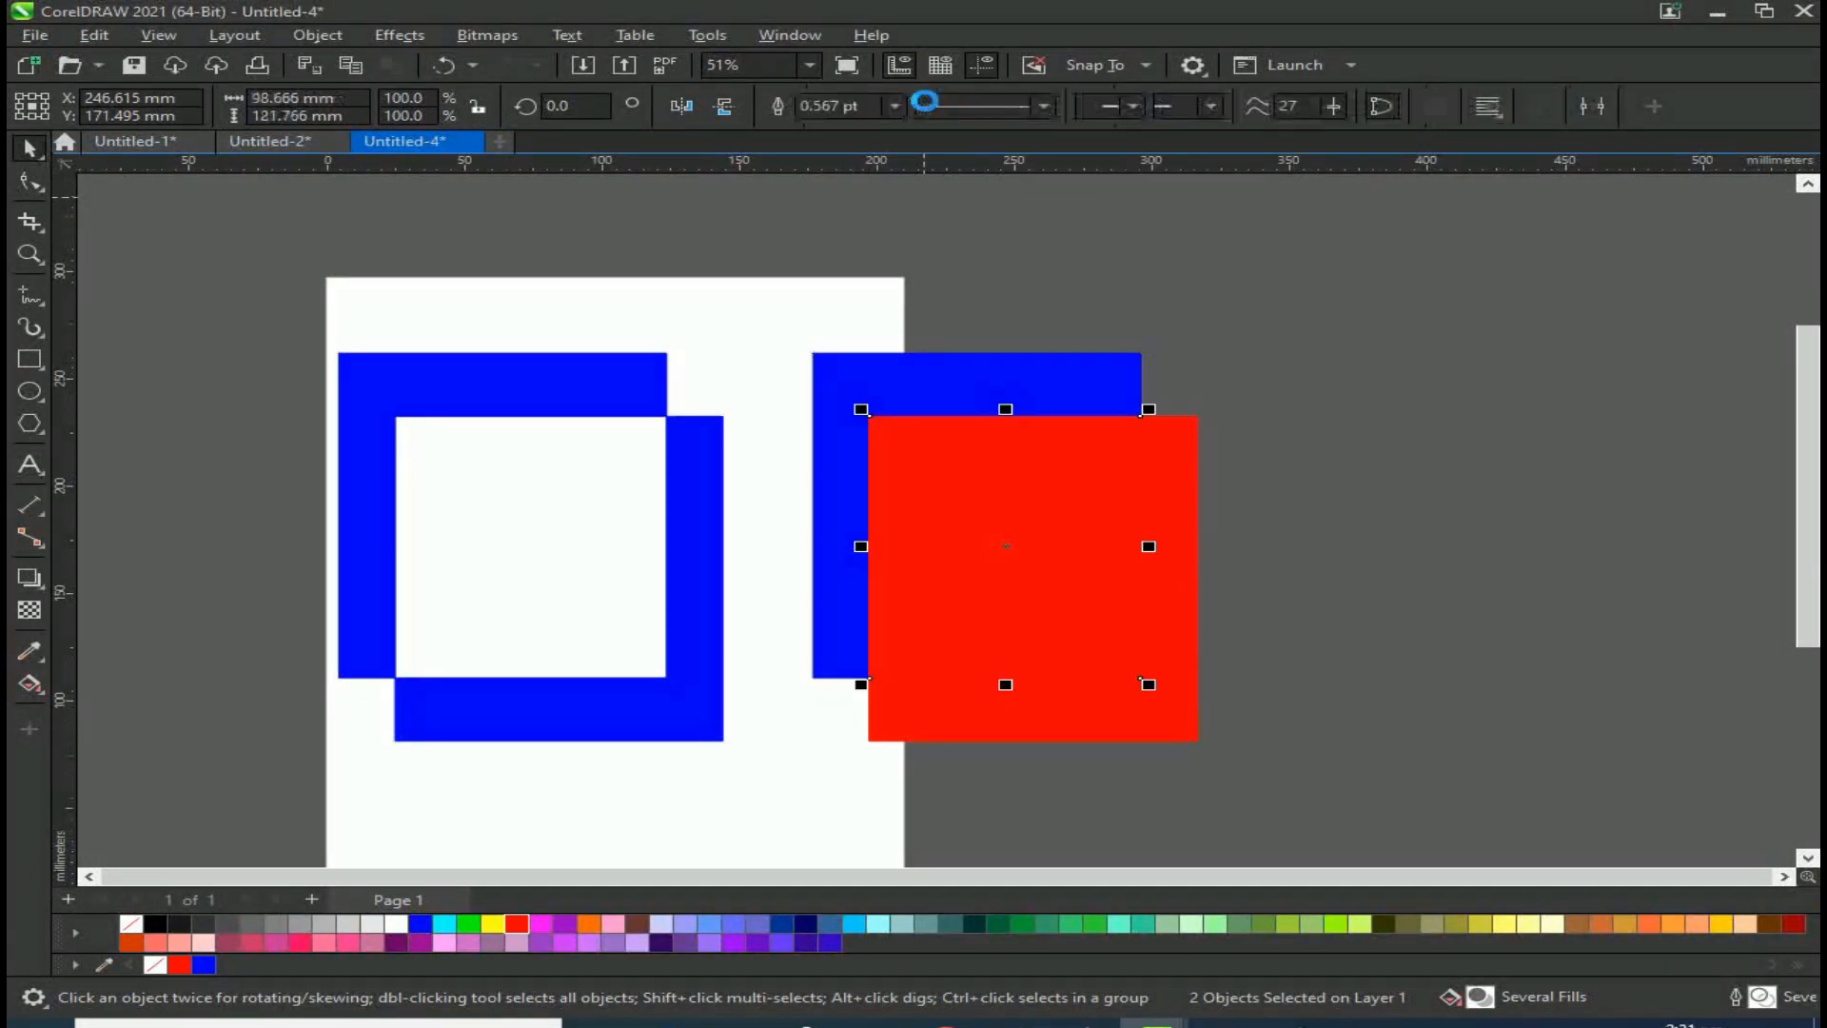
Step: Move the right pair's red rectangle aside and place the intersected piece over the left combined shape, filling it red
left_click(1397, 724)
left_click_drag(1019, 507, 1734, 497)
left_click_drag(998, 464, 867, 312)
left_click_drag(906, 420, 563, 574)
left_click(514, 921)
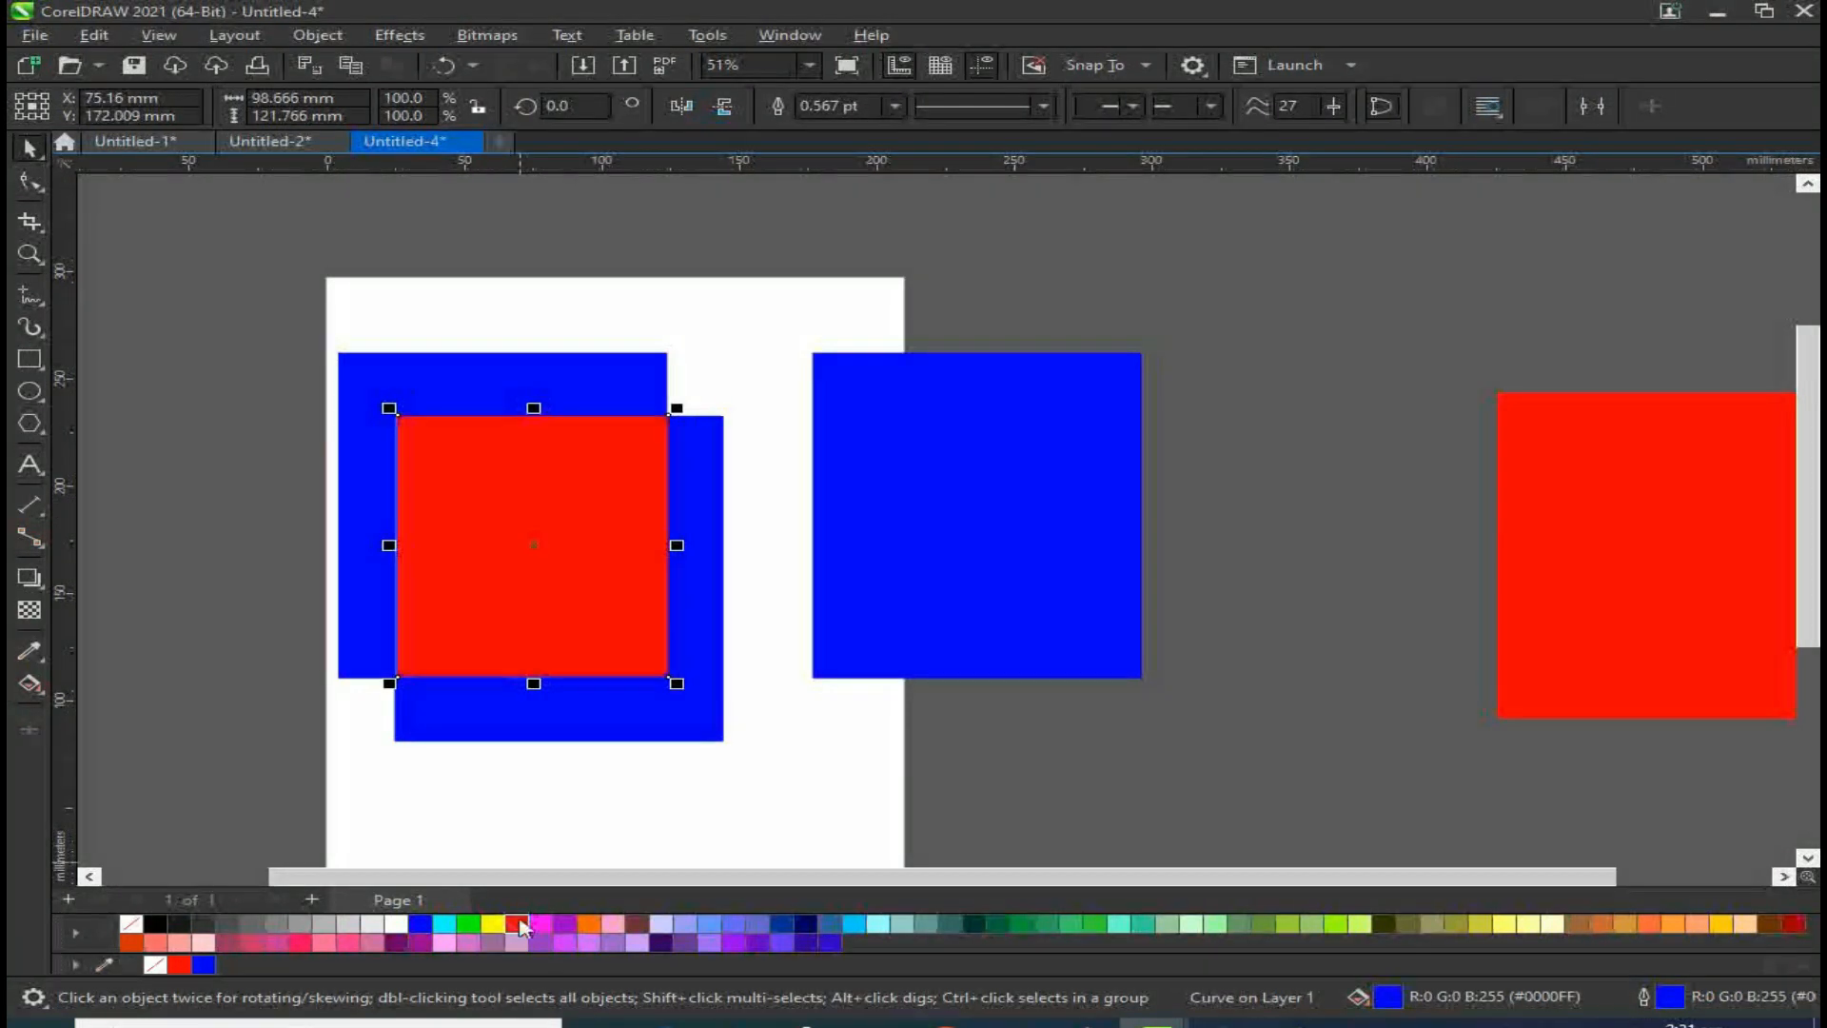
Step: Scale the red square down to about 80% so it sits inside the left shape's white cut-out
left_click_drag(643, 530, 1042, 538)
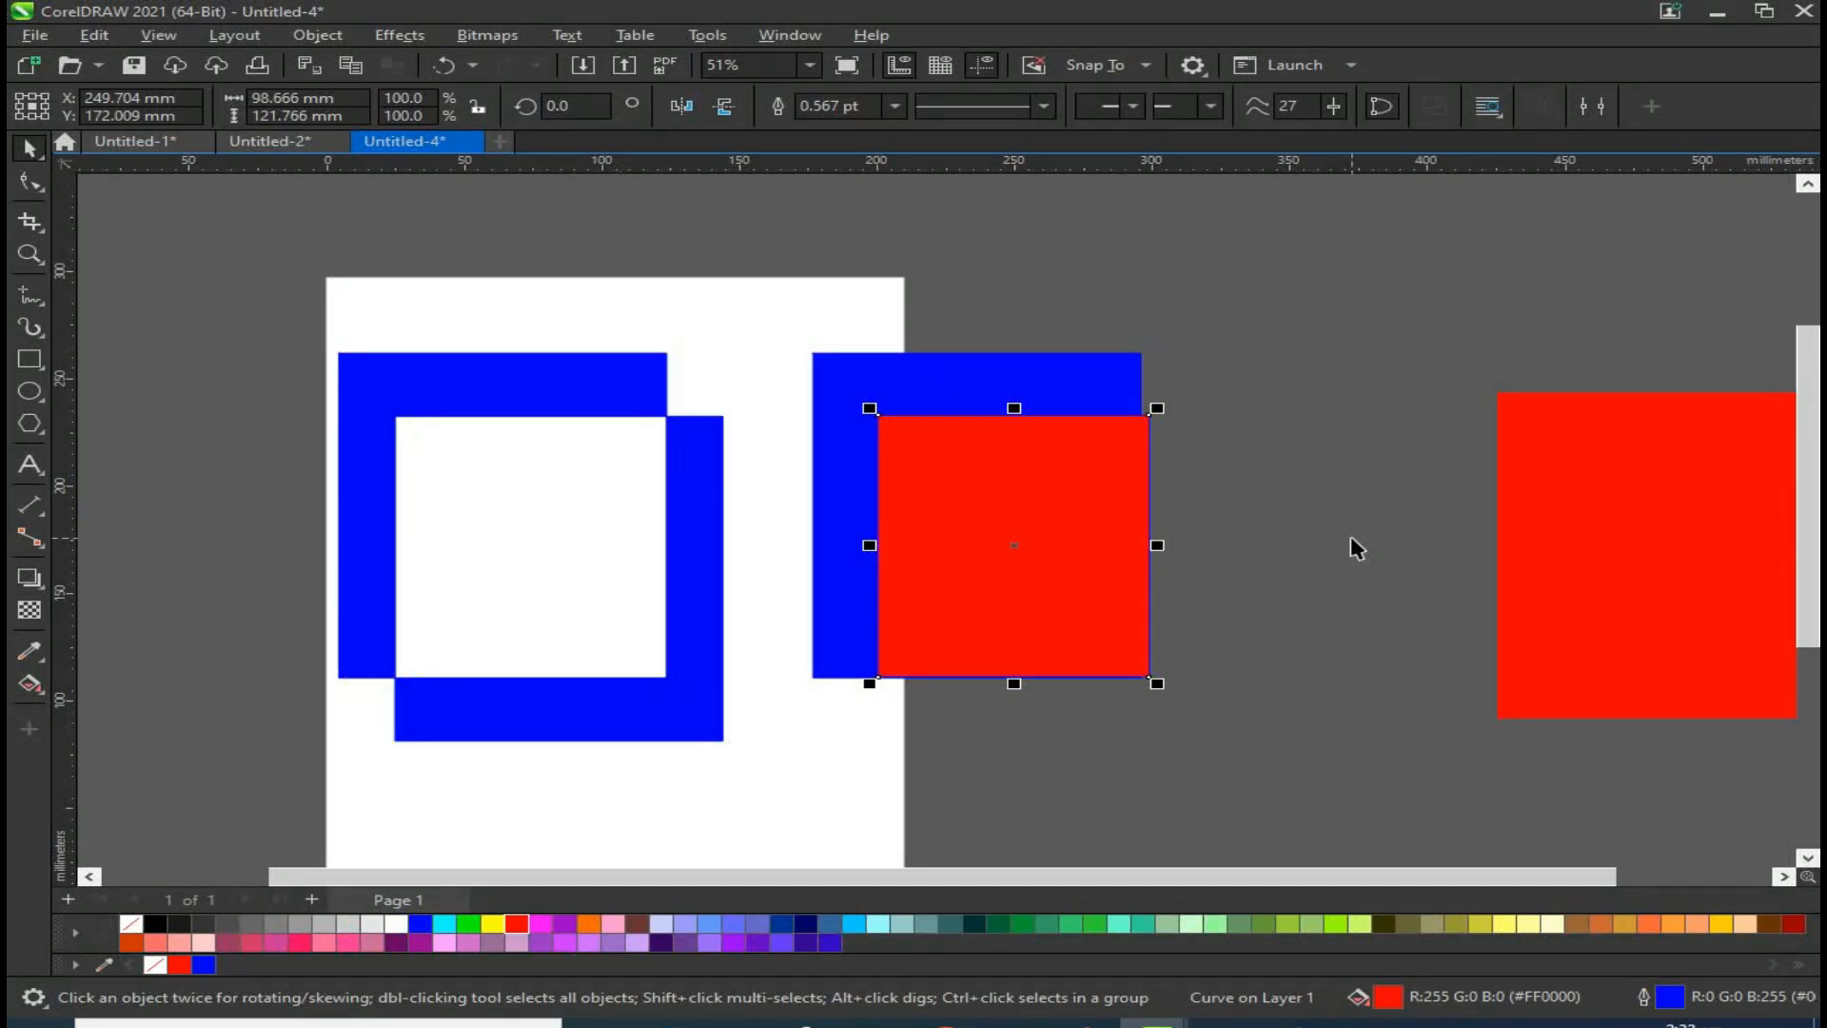
left_click_drag(983, 641, 504, 638)
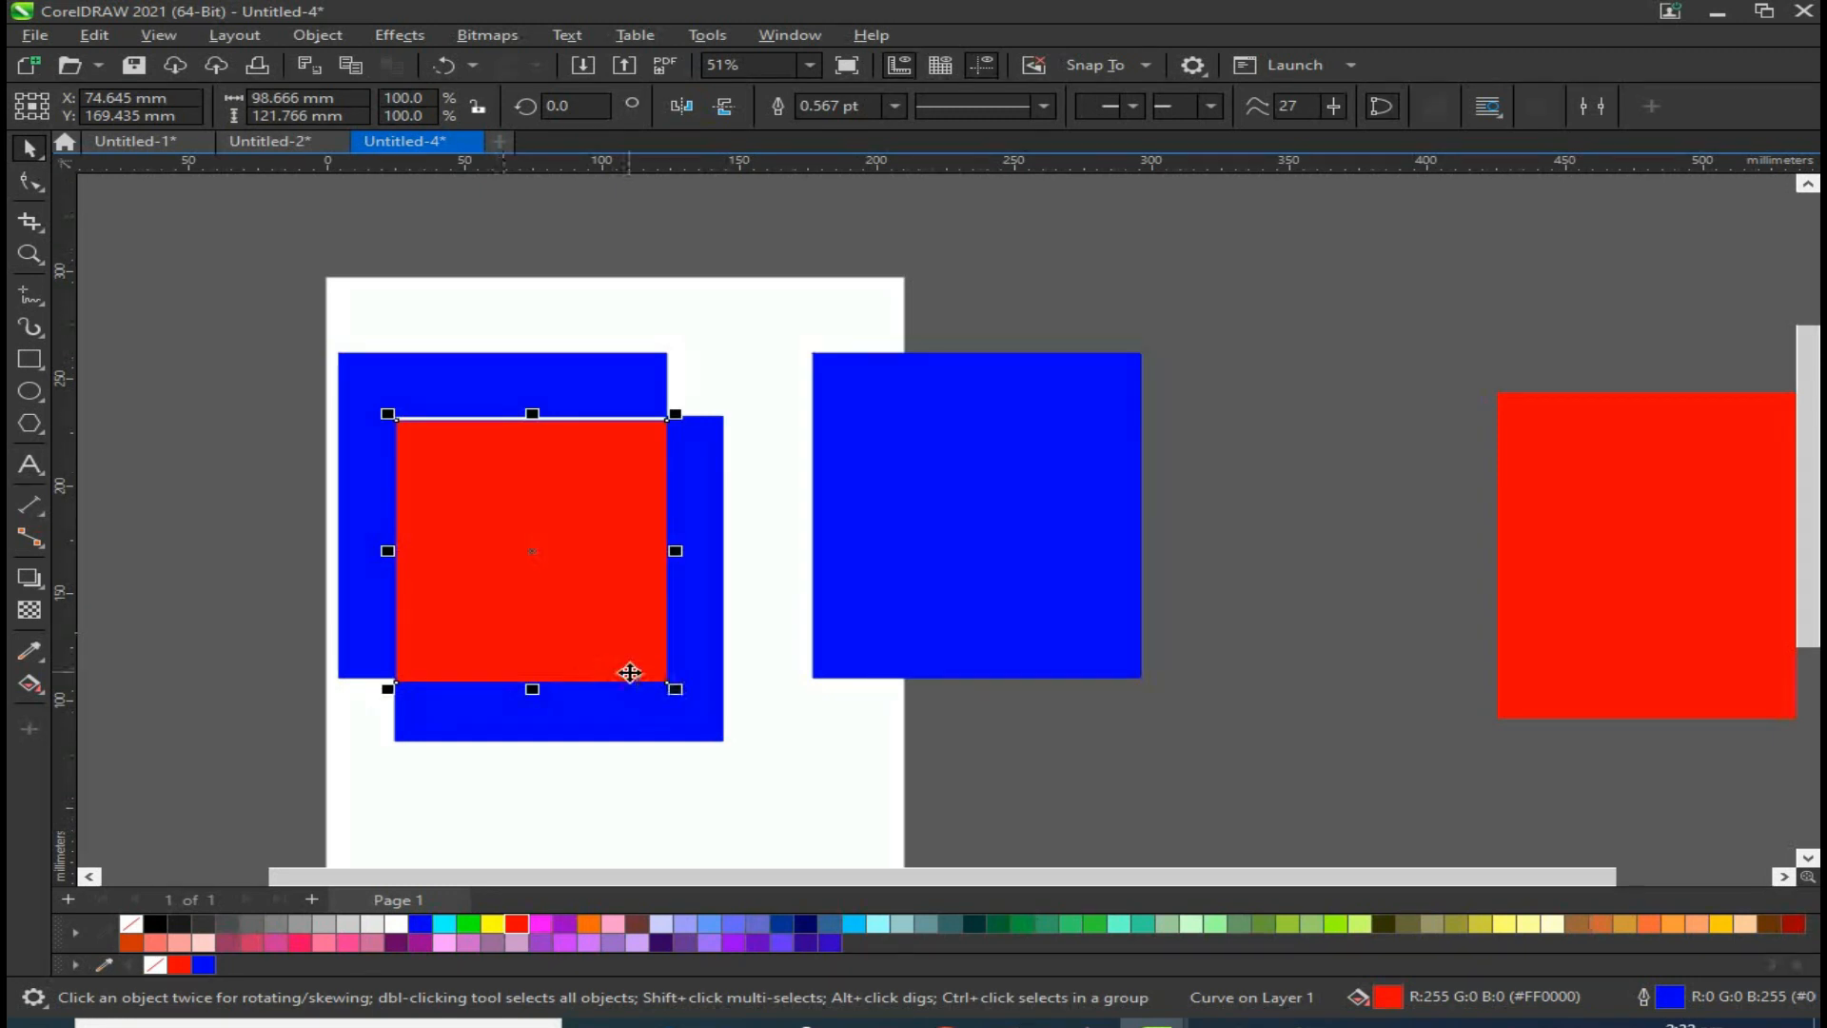
left_click_drag(665, 681, 641, 657)
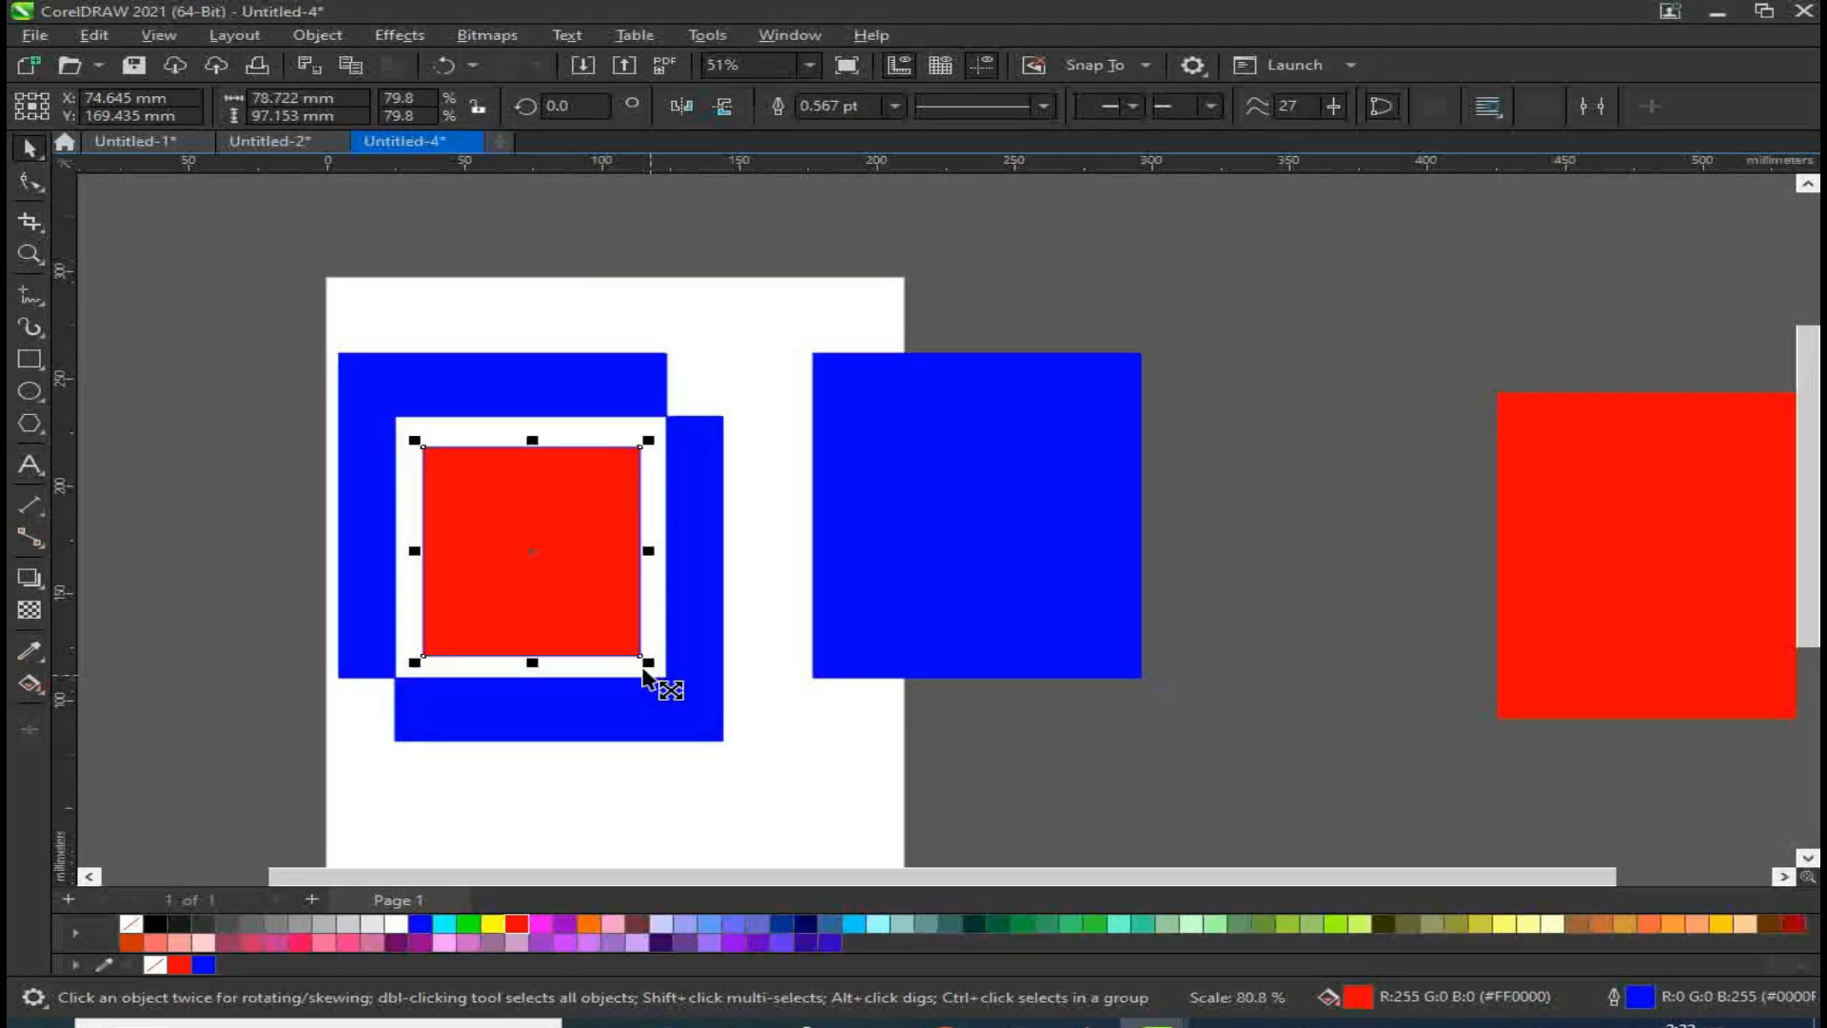
left_click(904, 833)
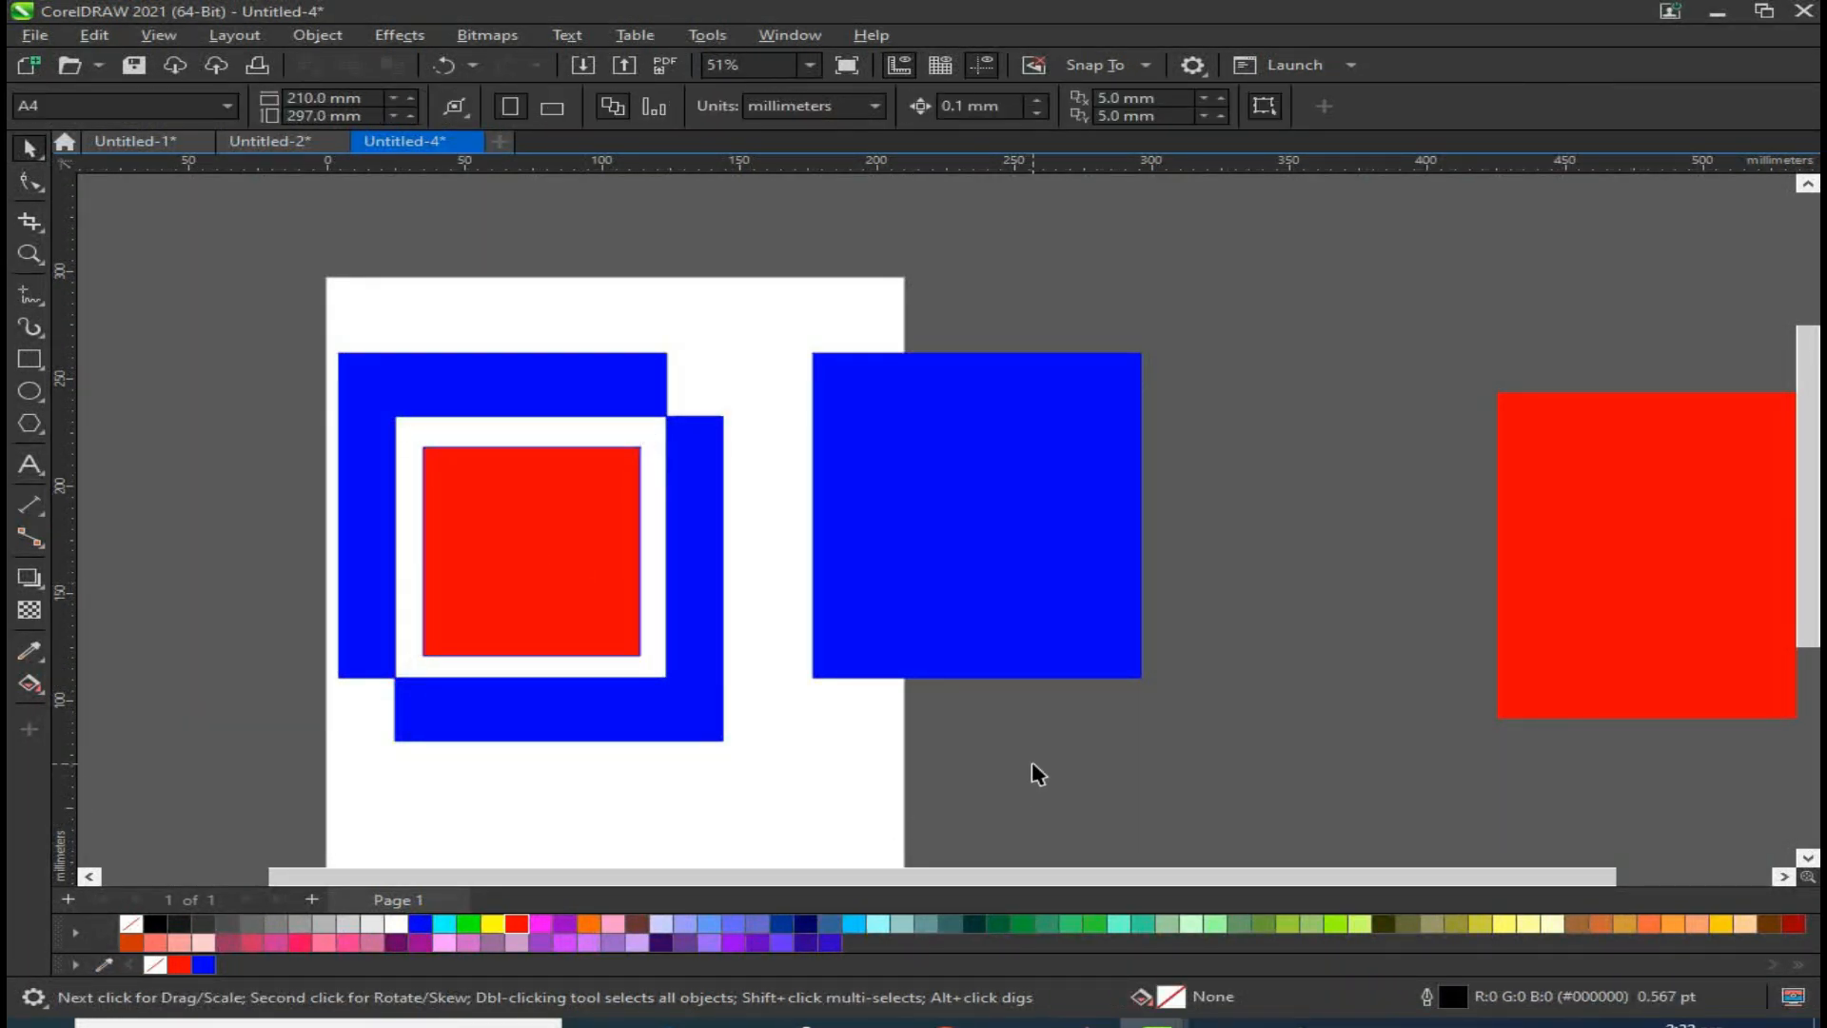
Step: Duplicate the spare red rectangle with an offset, fill the copy blue, and copy the resulting pair to the right
scroll(663, 677, "down", 1)
left_click_drag(290, 340, 1618, 952)
left_click(1075, 709)
left_click_drag(1184, 421, 1022, 490)
left_click_drag(1022, 435, 1070, 488)
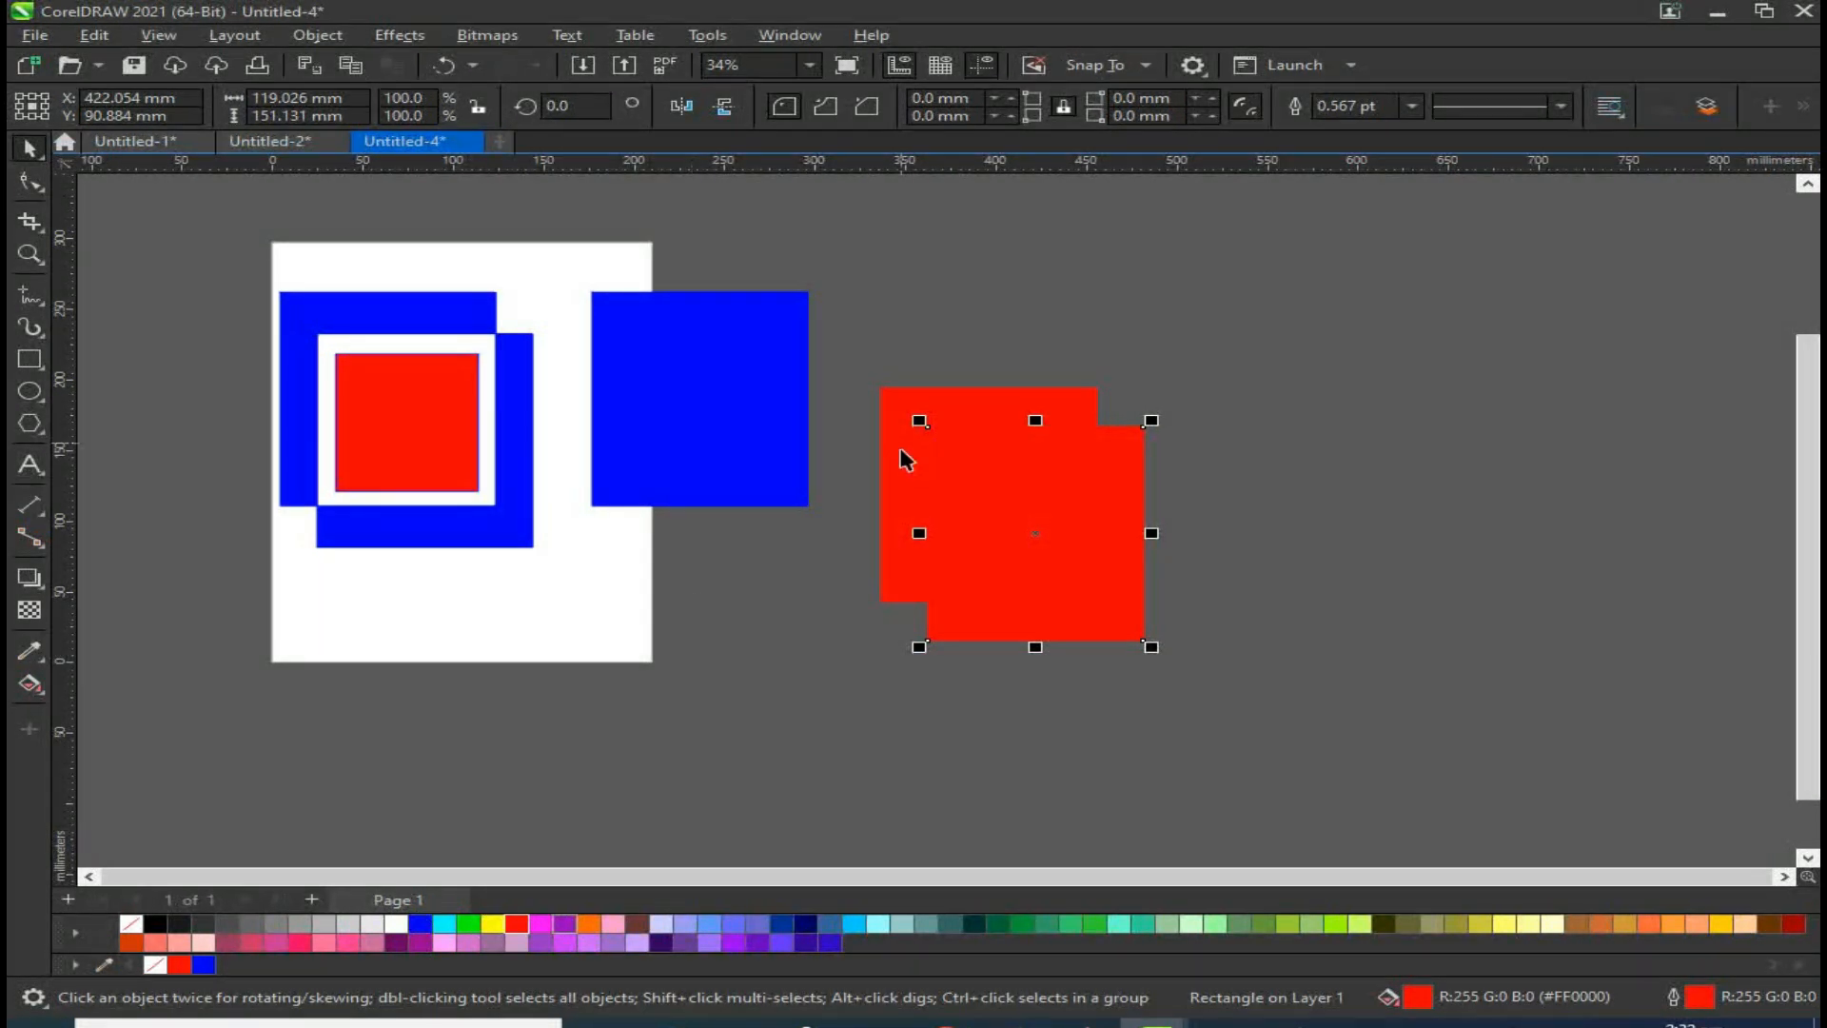
left_click(422, 925)
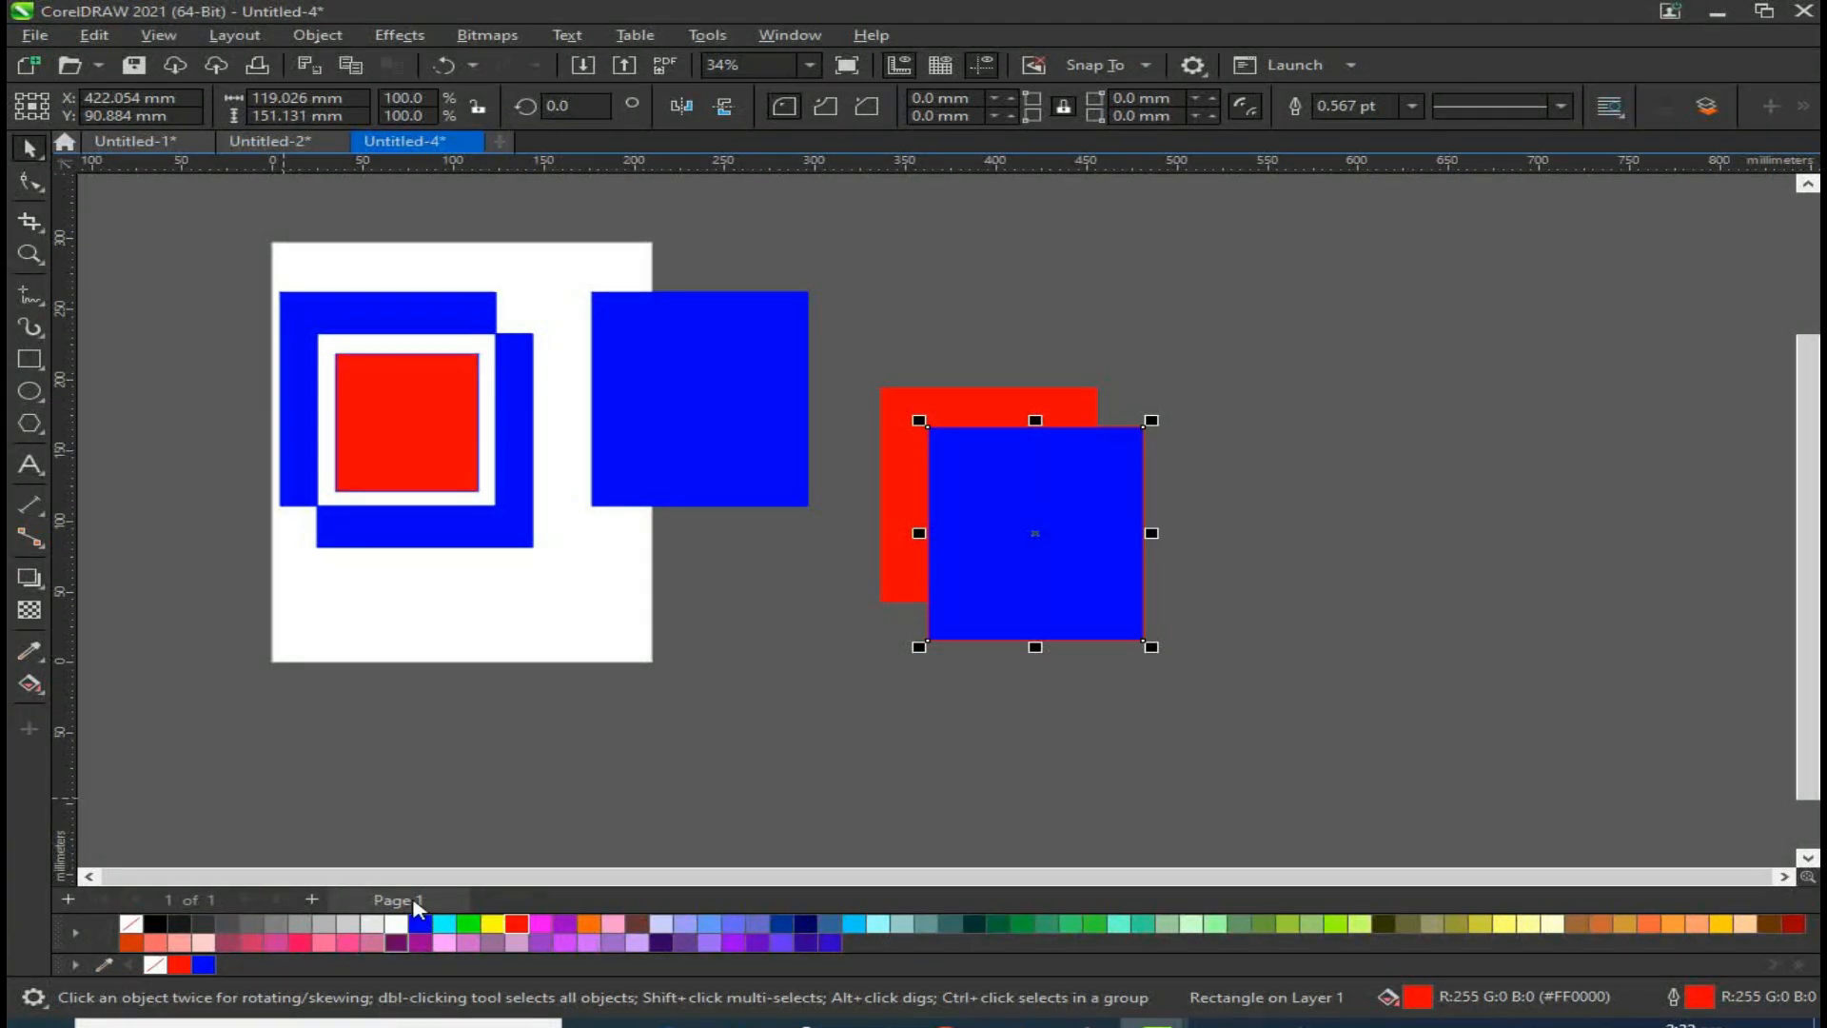
left_click(947, 421, "shift")
left_click_drag(947, 421, 1314, 492)
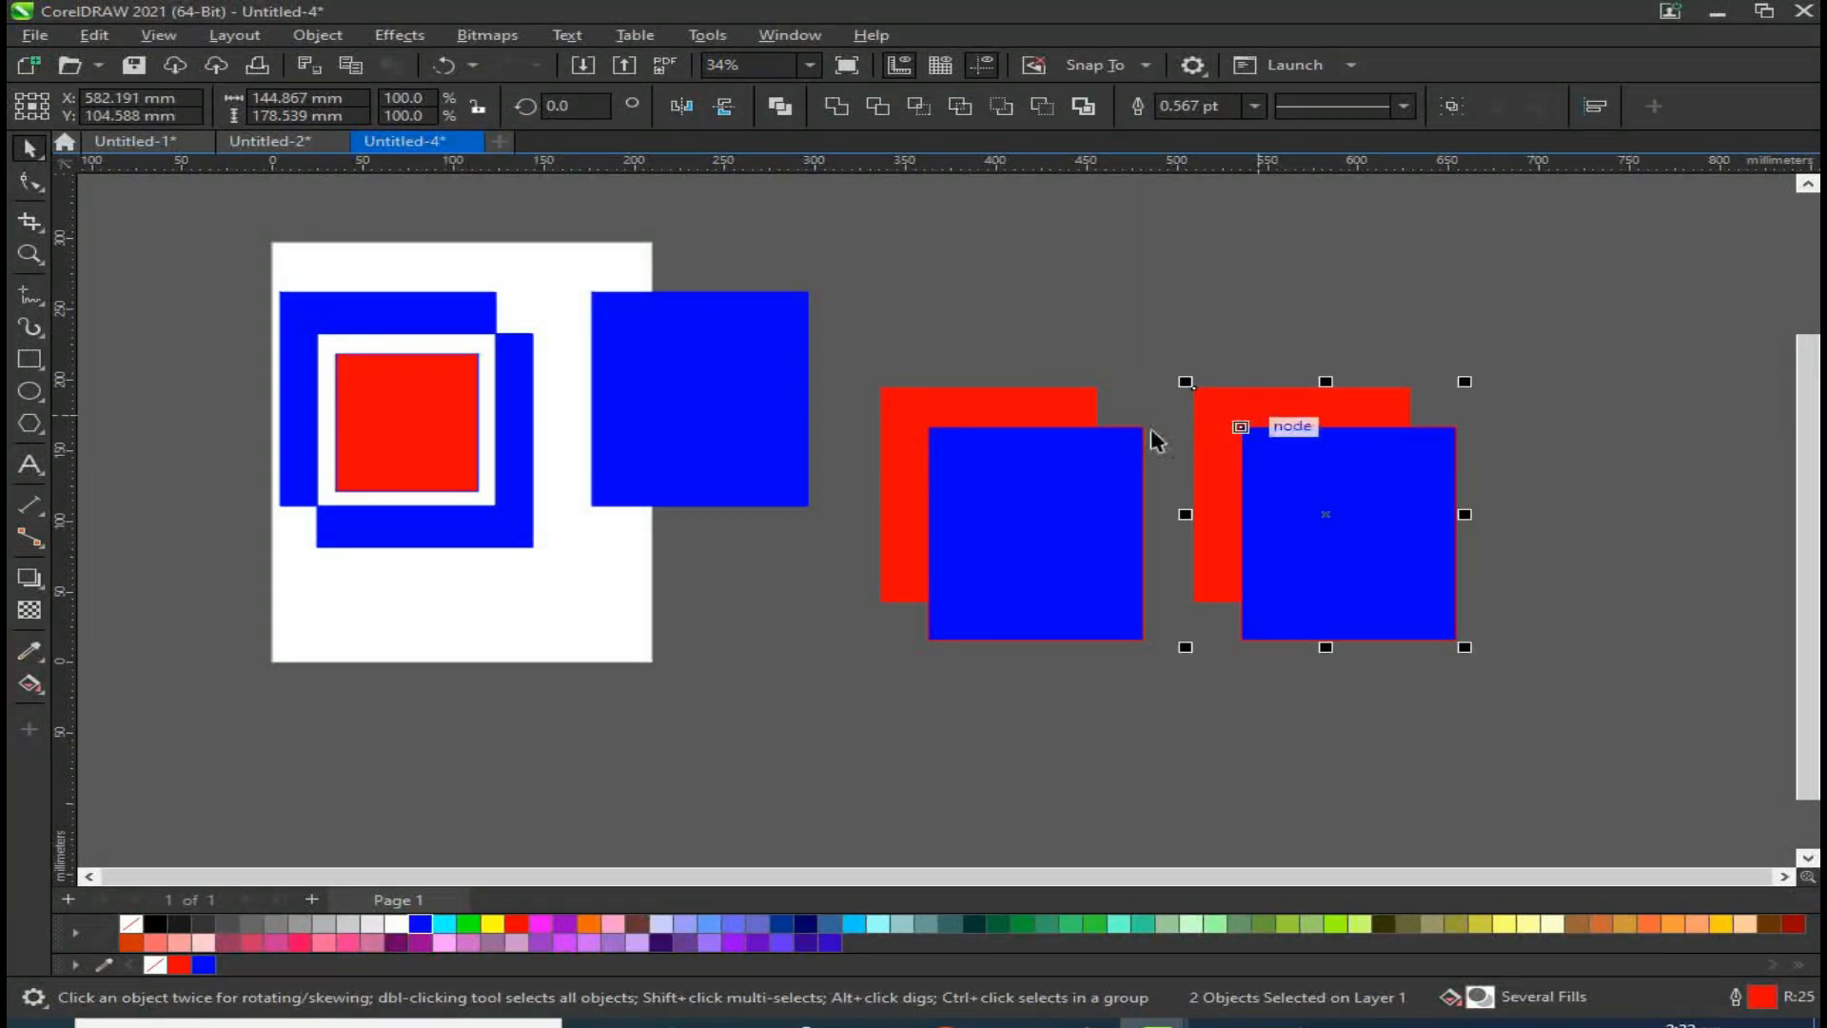
Step: Simplify the middle red and blue pair, then pull its pieces apart and realign the blue square
left_click(986, 406, "shift")
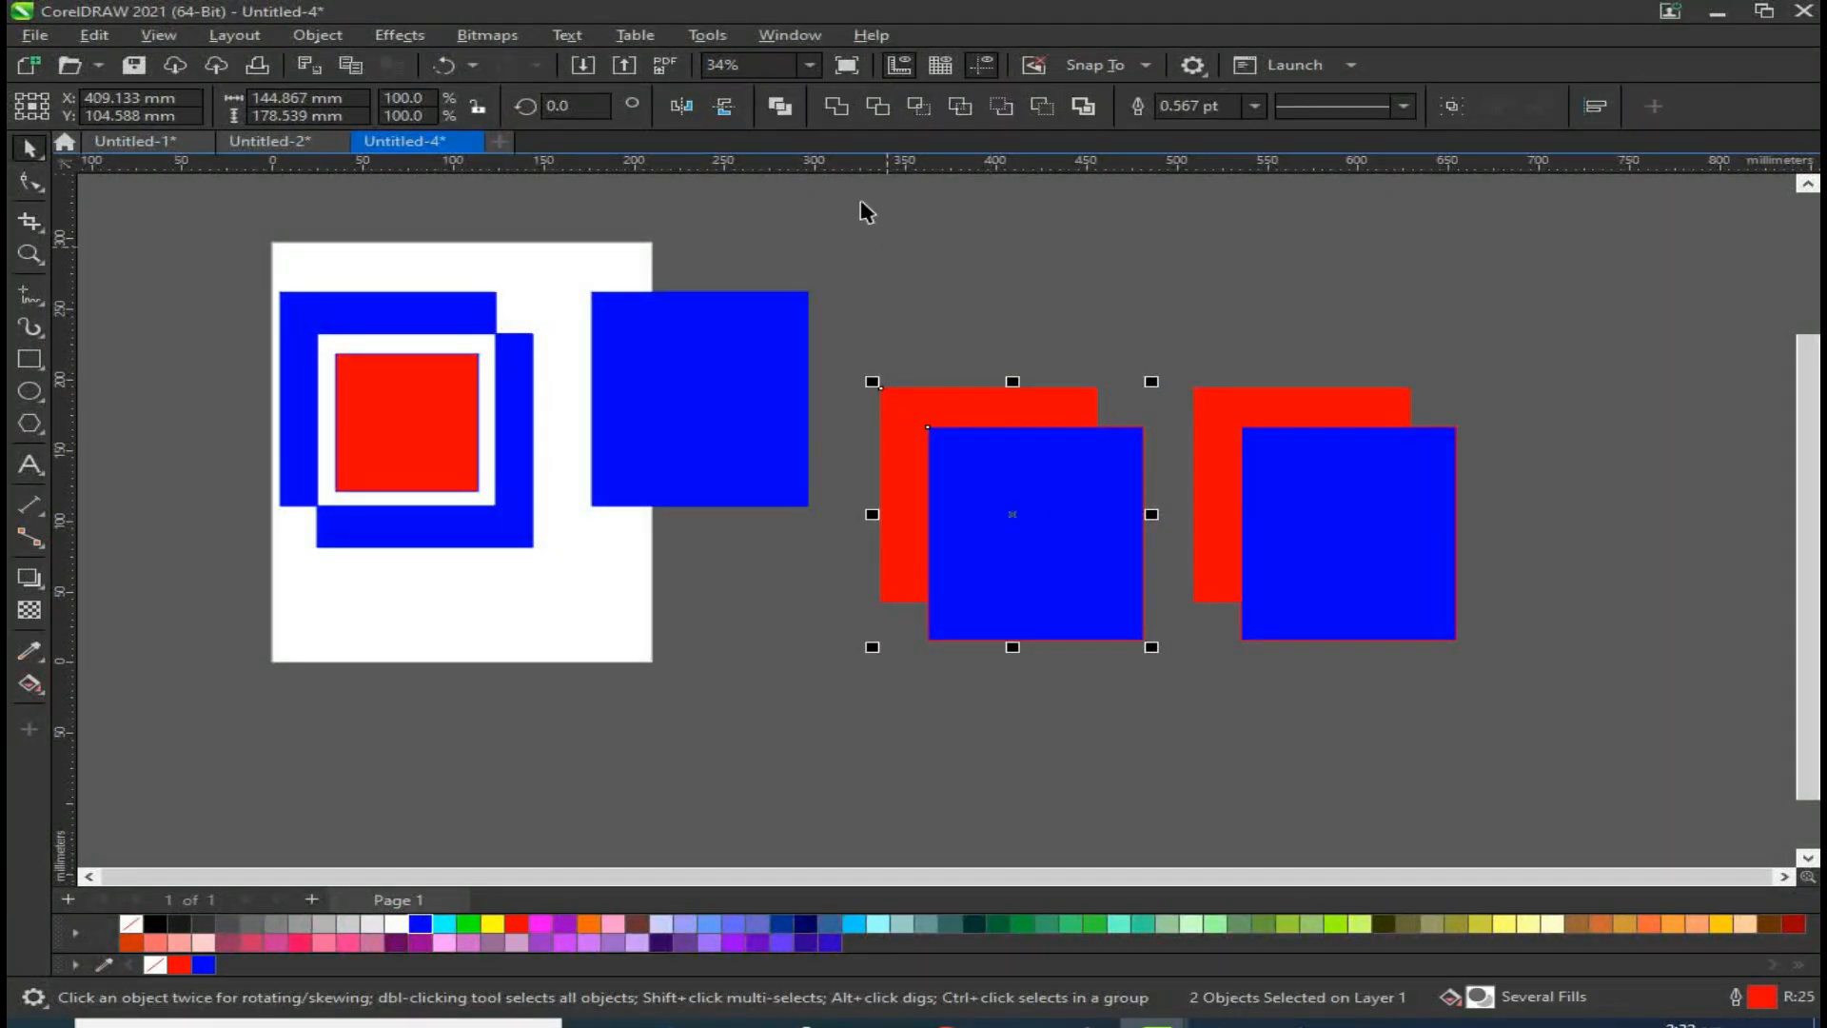
left_click(961, 108)
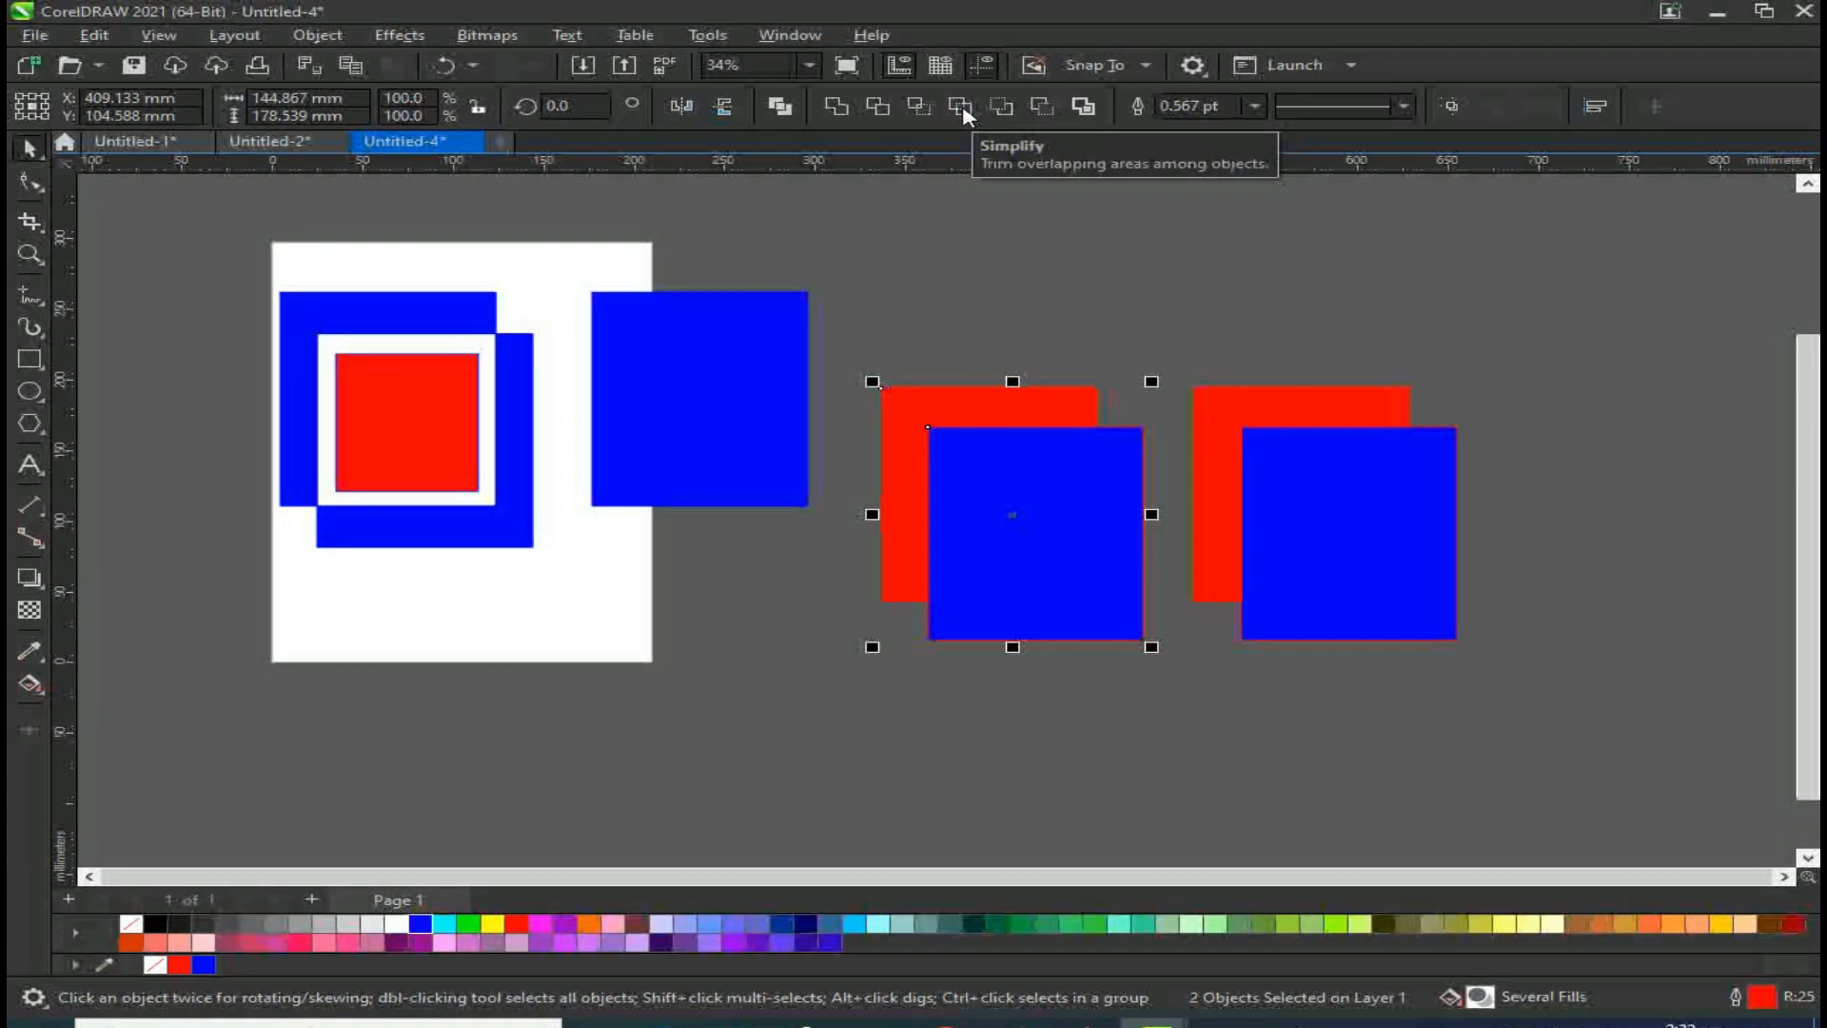
left_click(999, 489)
left_click_drag(1000, 489, 818, 589)
left_click_drag(1024, 412, 978, 289)
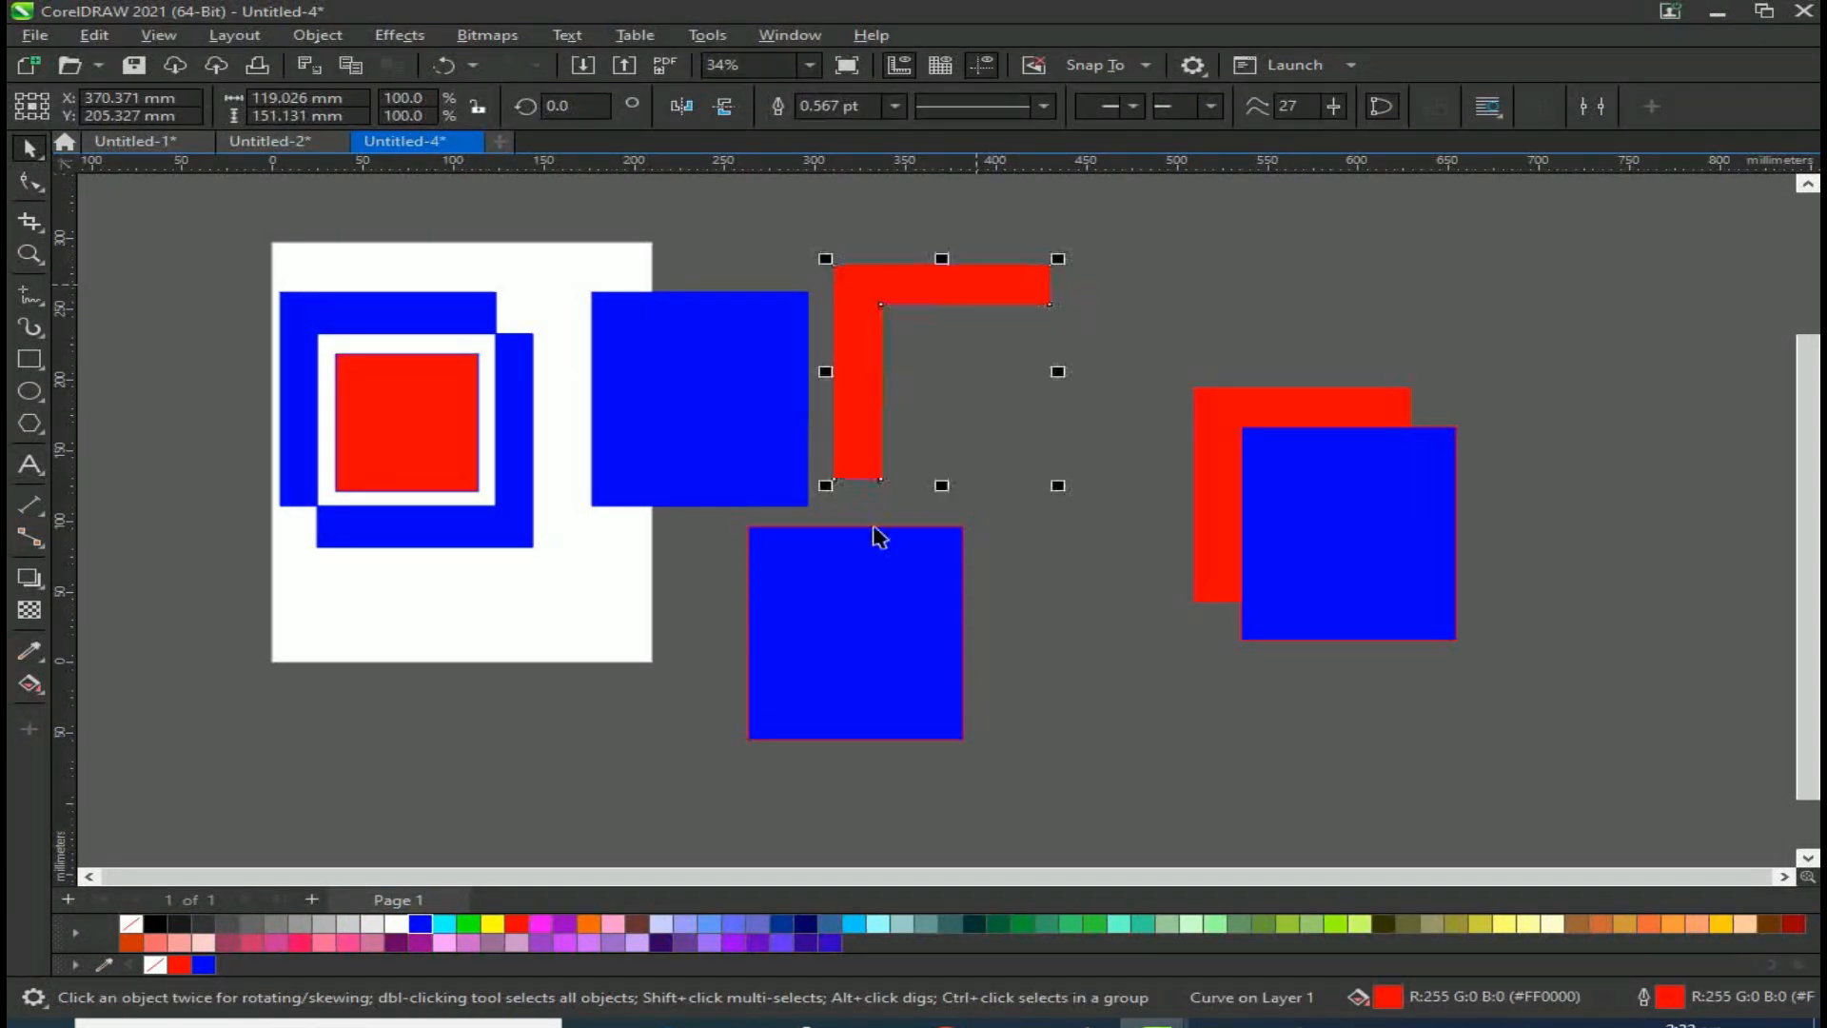
left_click_drag(798, 563, 927, 351)
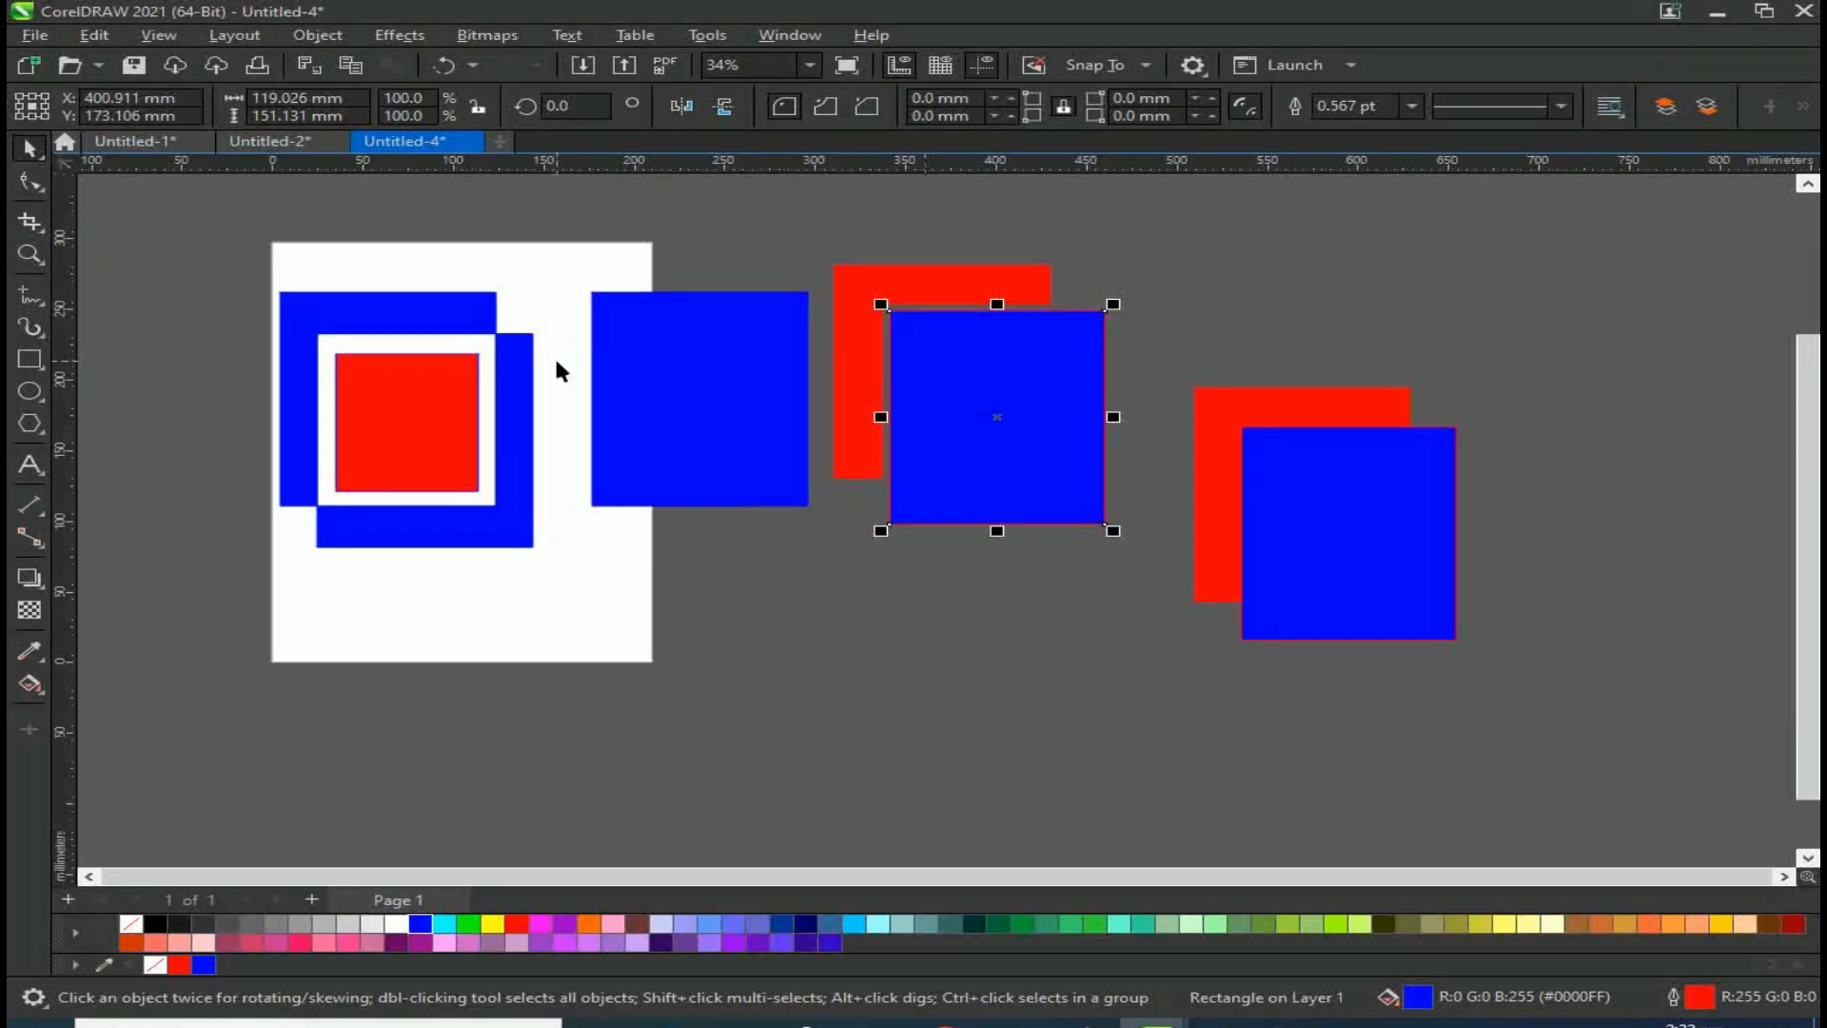
Step: Move the right red and blue pair closer and Trim the red rectangle with the blue square
scroll(559, 367, "down", 1)
scroll(1060, 318, "up", 1)
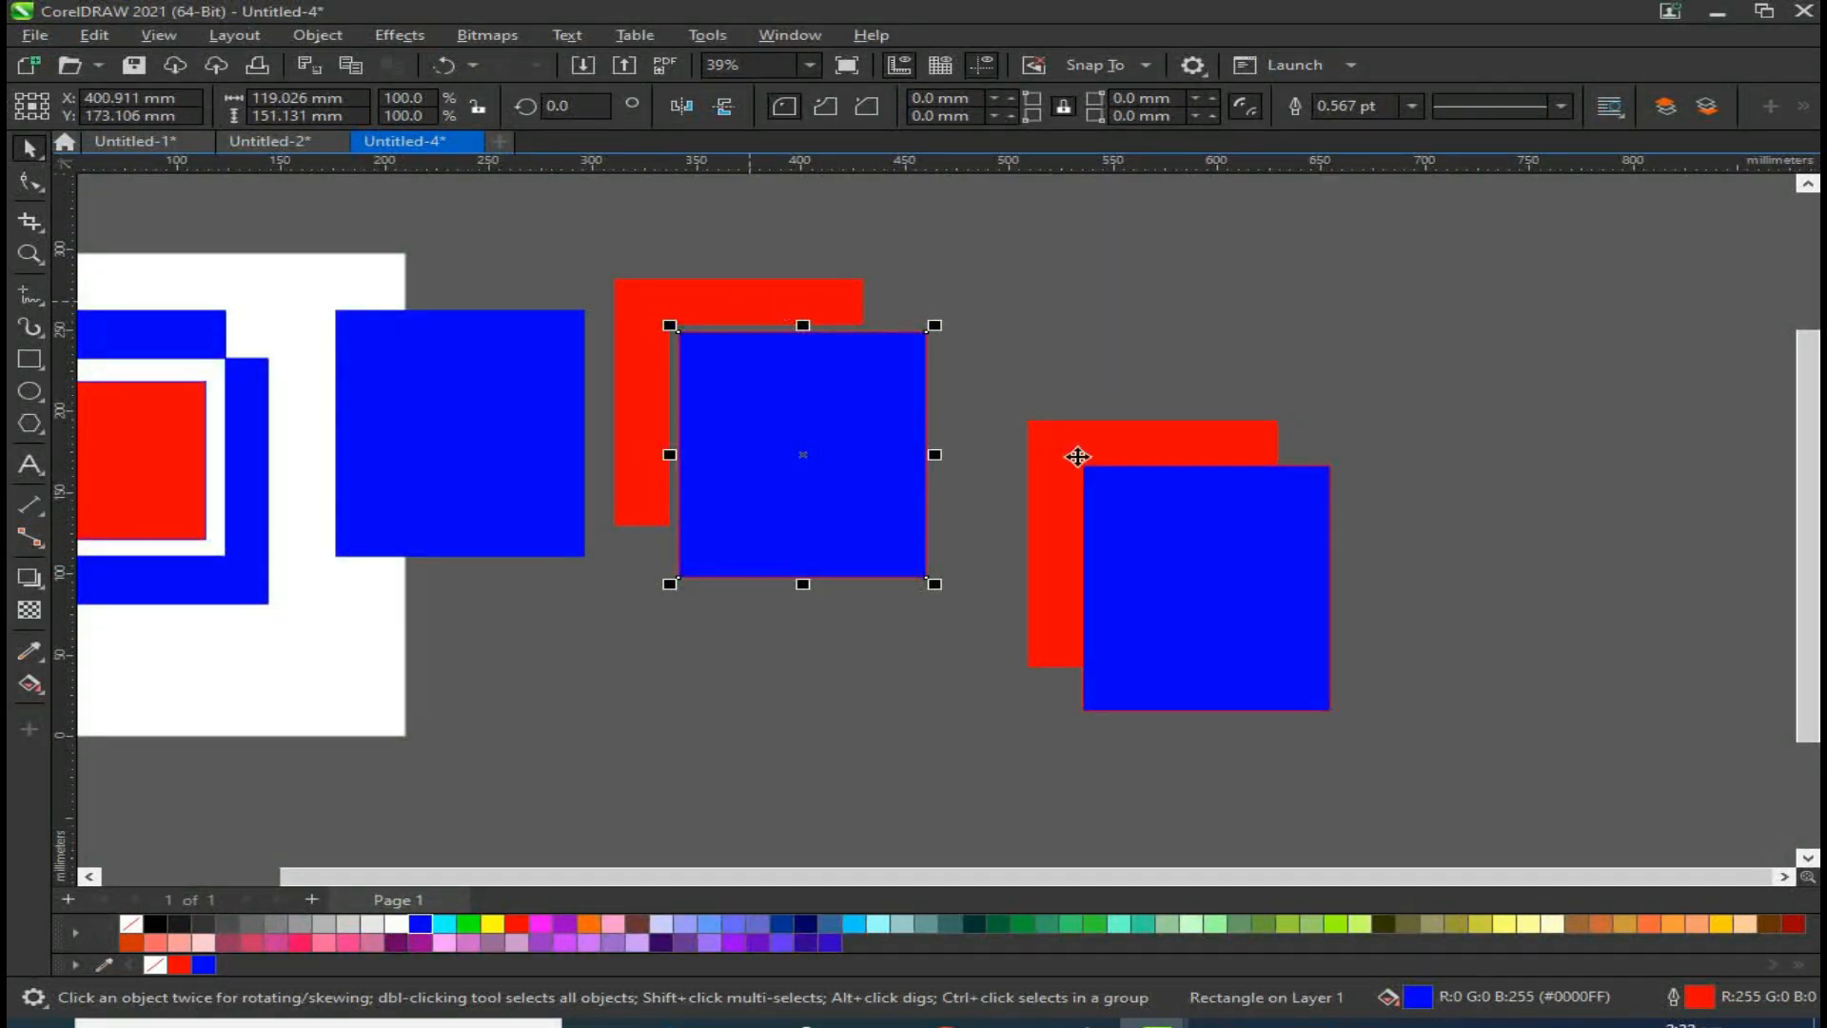
scroll(654, 445, "down", 1)
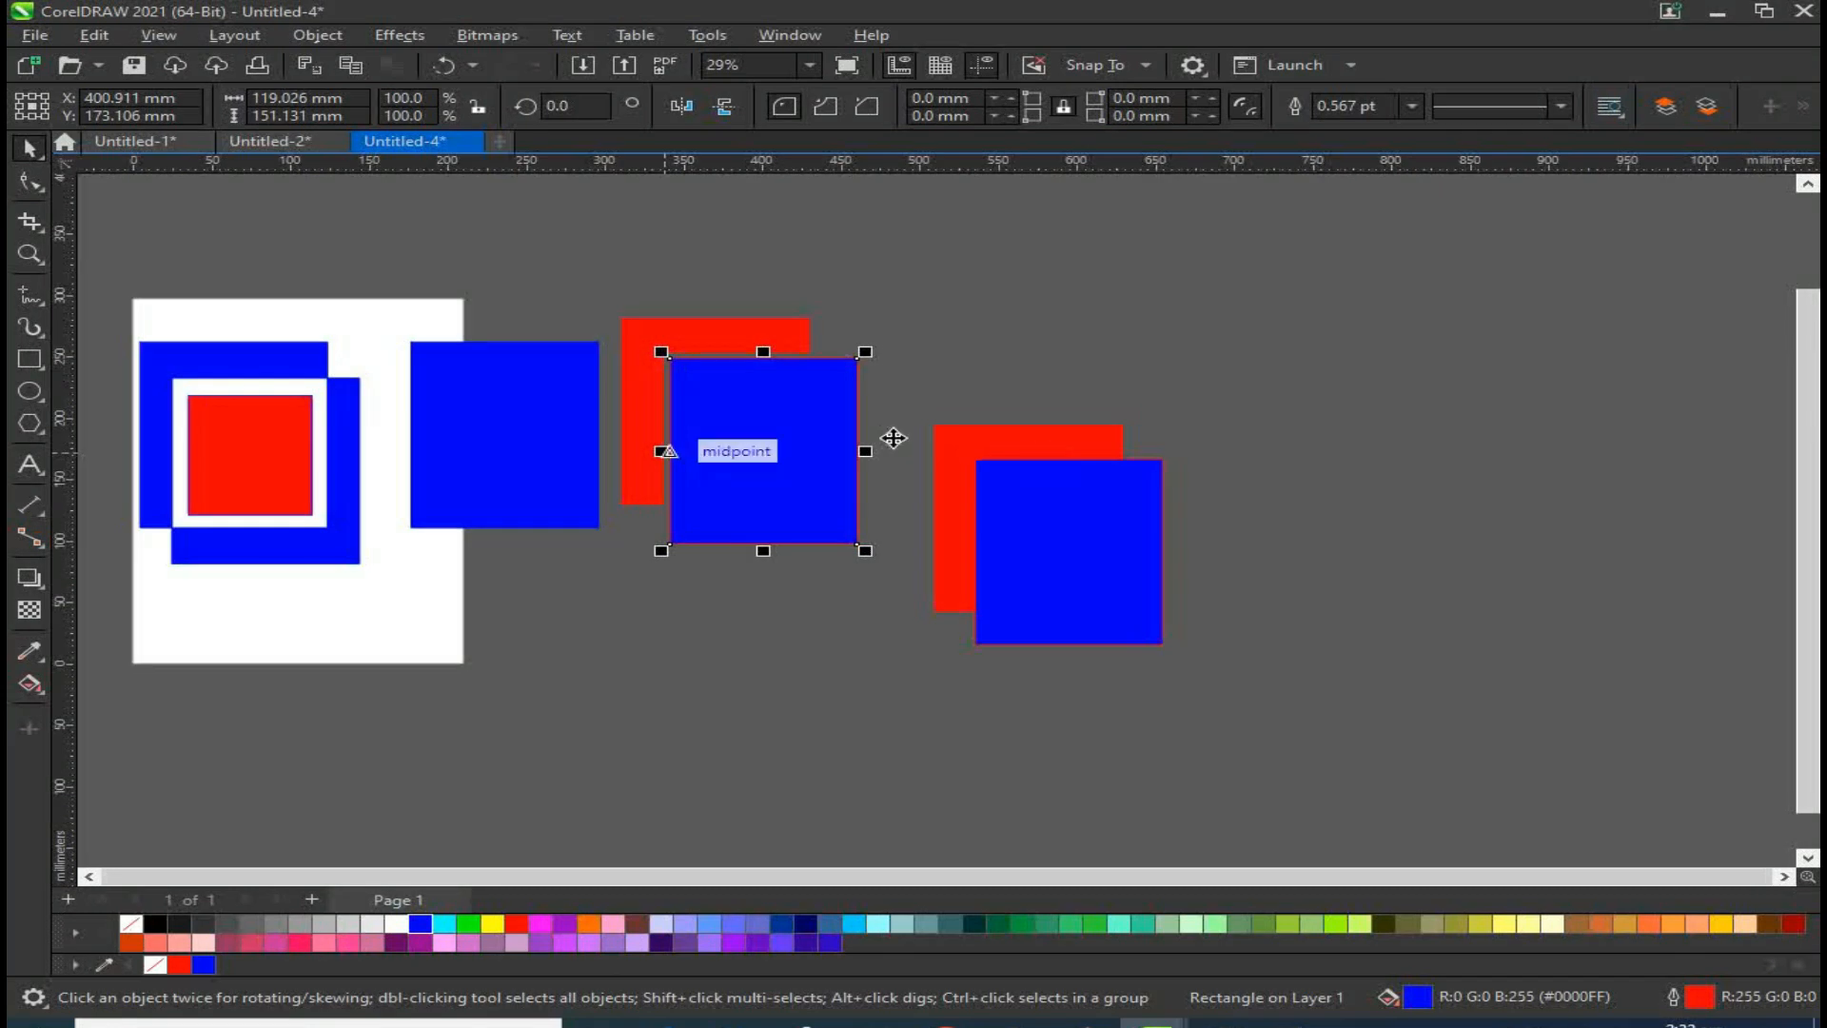
left_click(1000, 446)
left_click(1057, 536, "shift")
left_click_drag(1057, 537, 1007, 415)
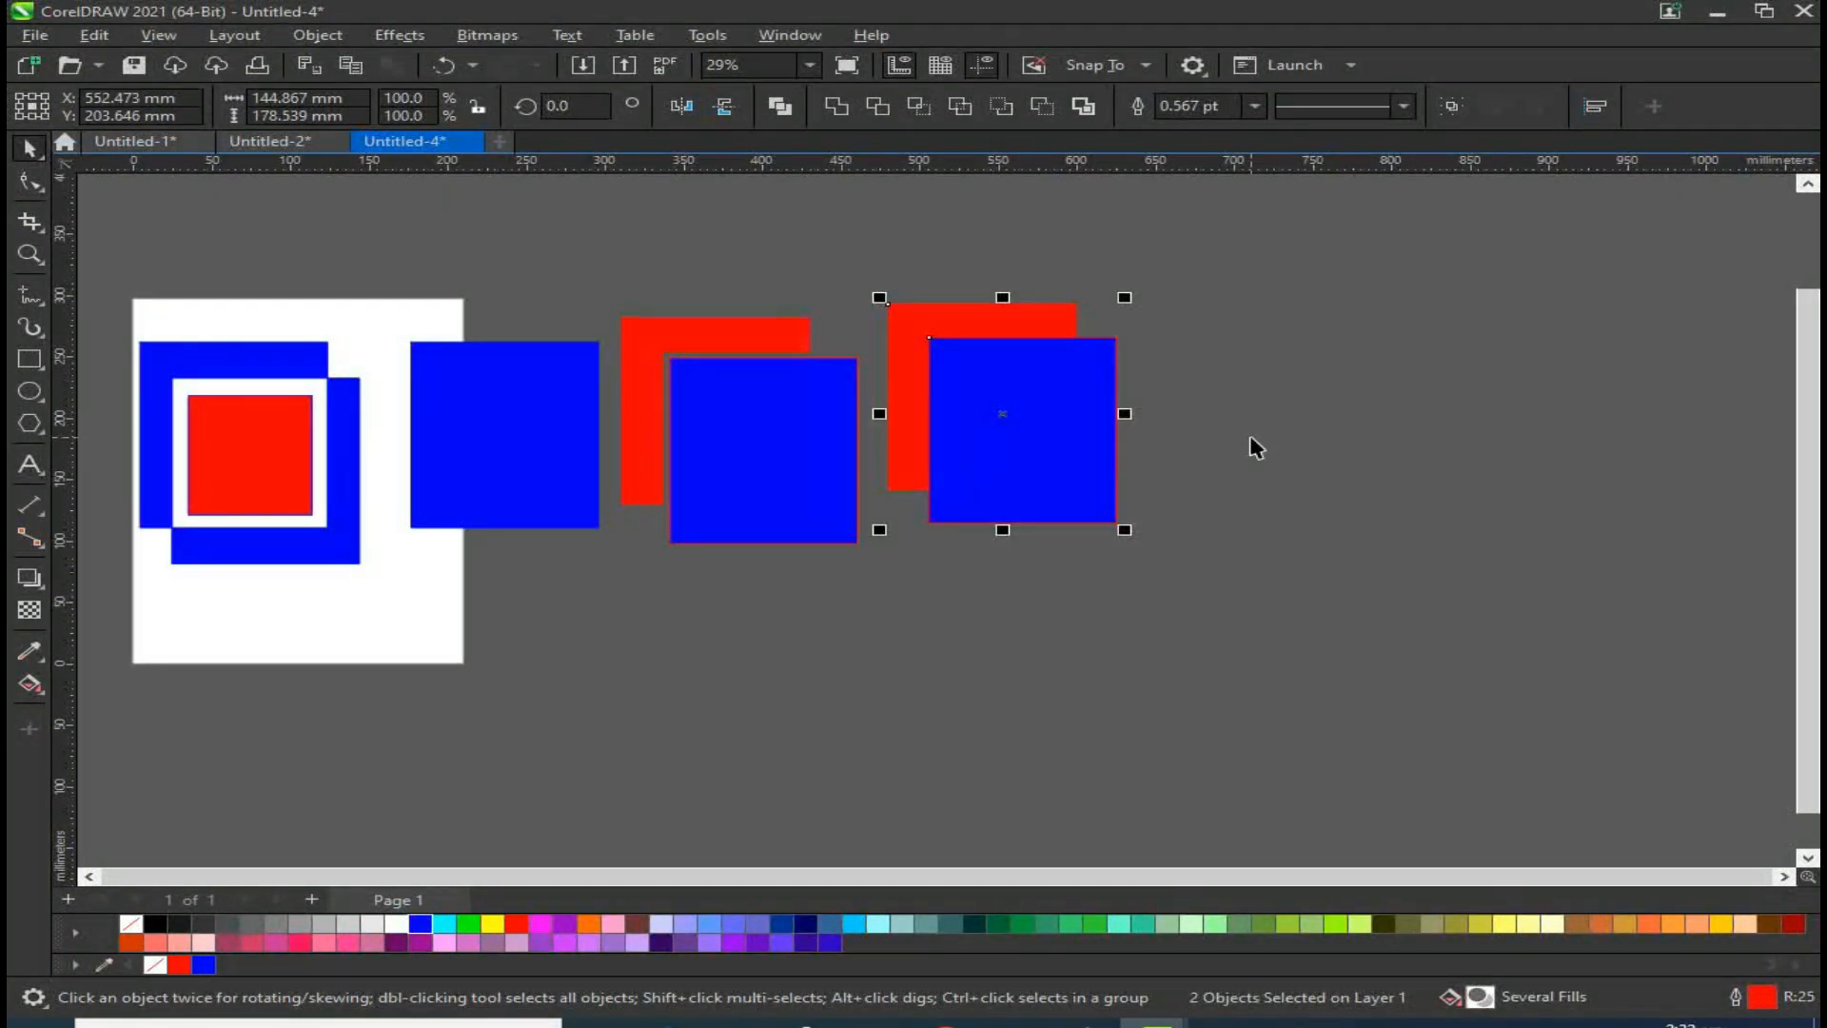
left_click(1008, 380)
left_click(954, 311, "shift")
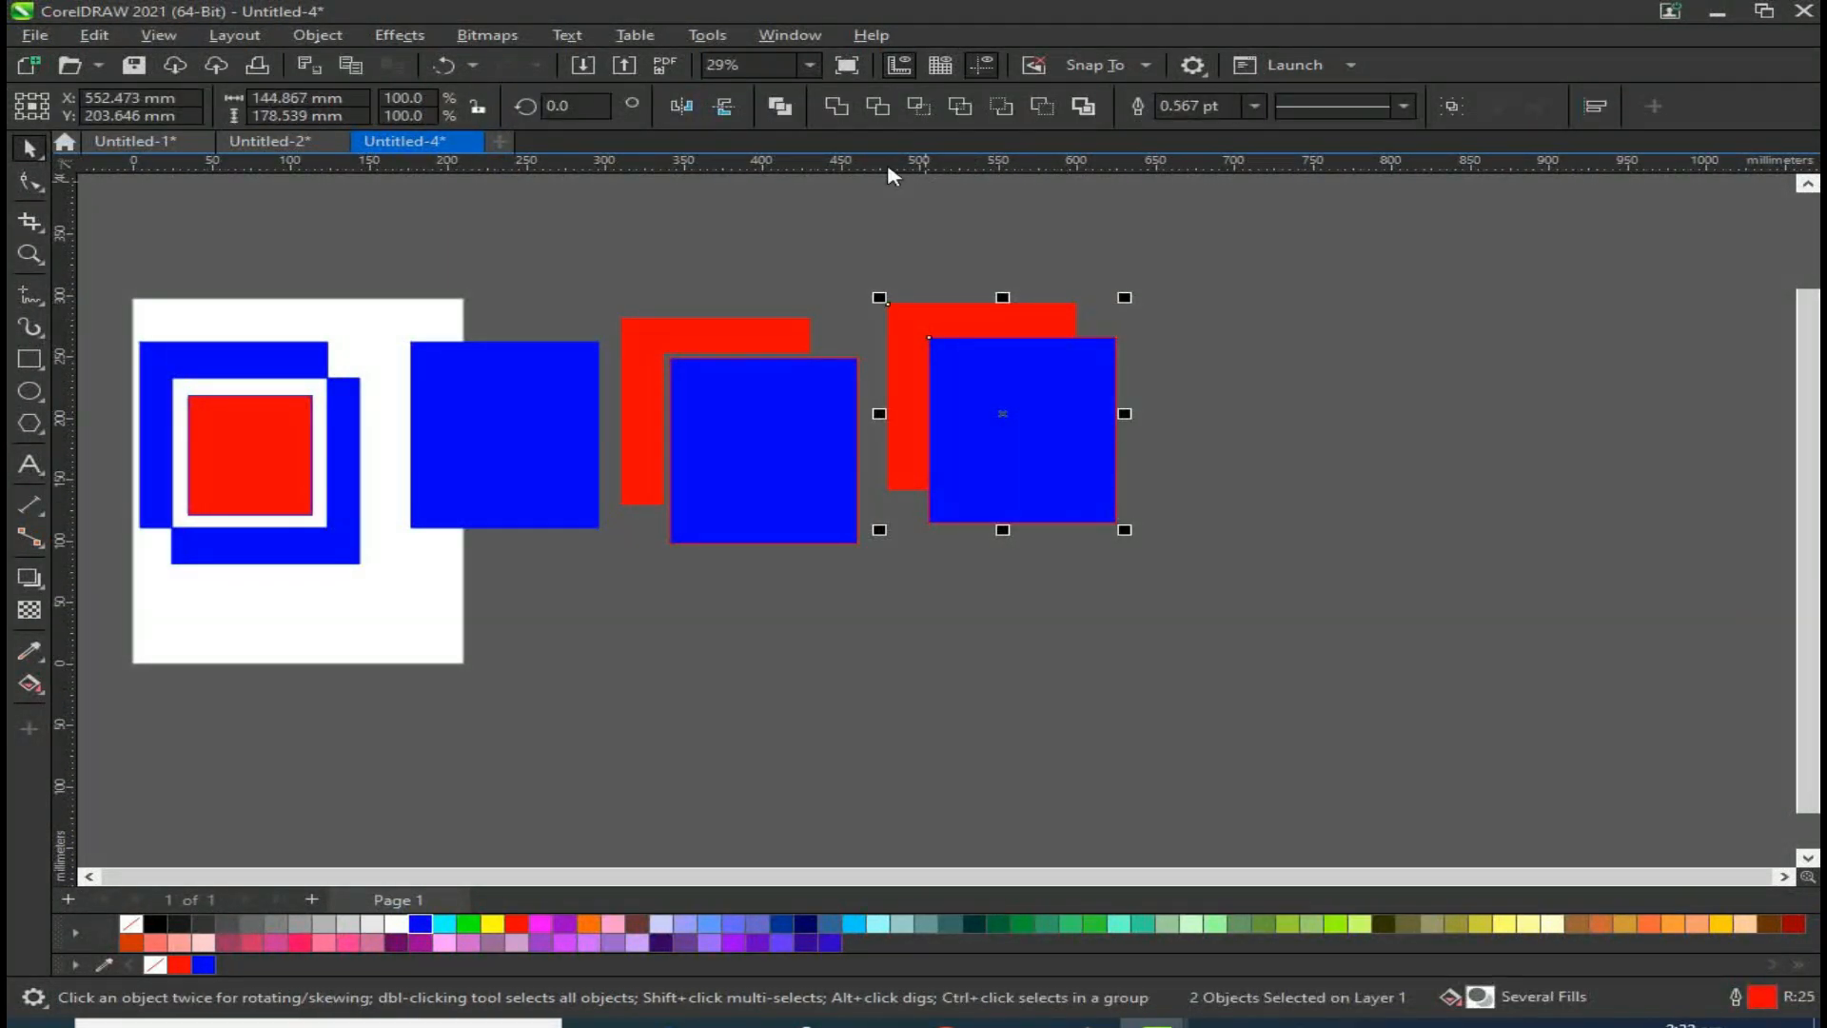
left_click(876, 107)
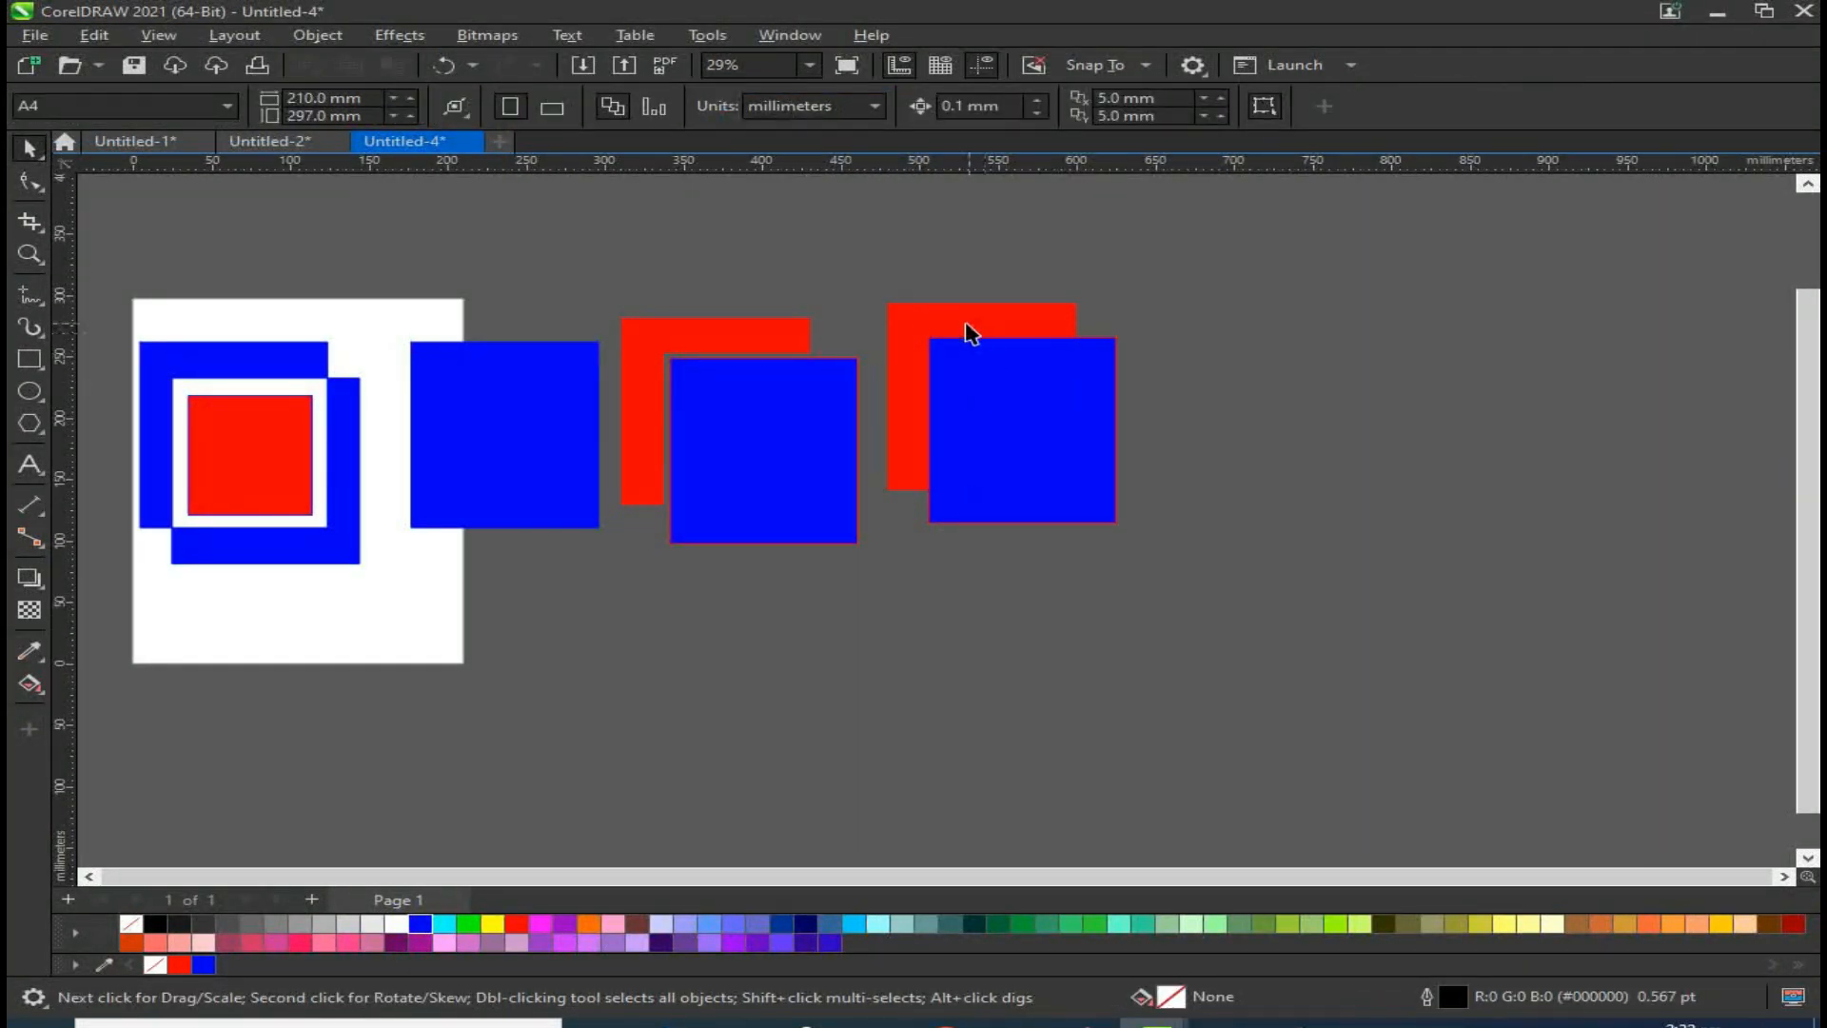
left_click_drag(1033, 410, 1045, 425)
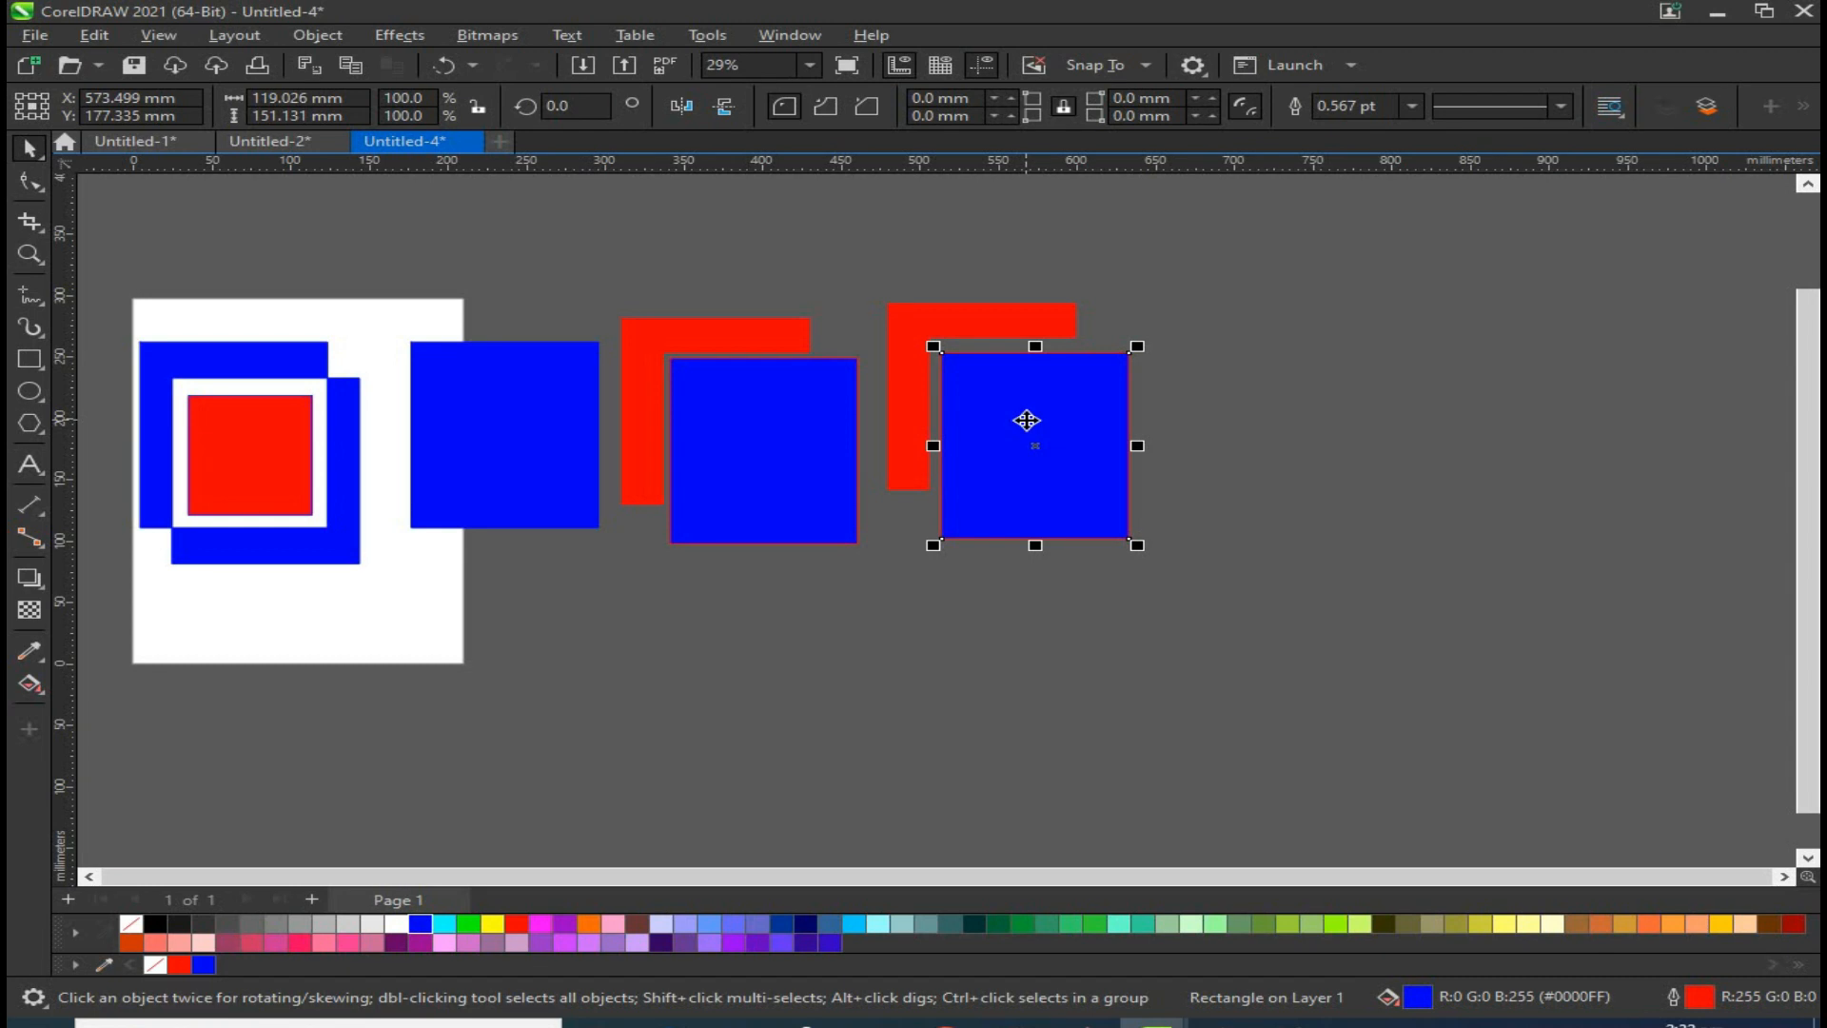
key("ctrl+z")
key("ctrl+z")
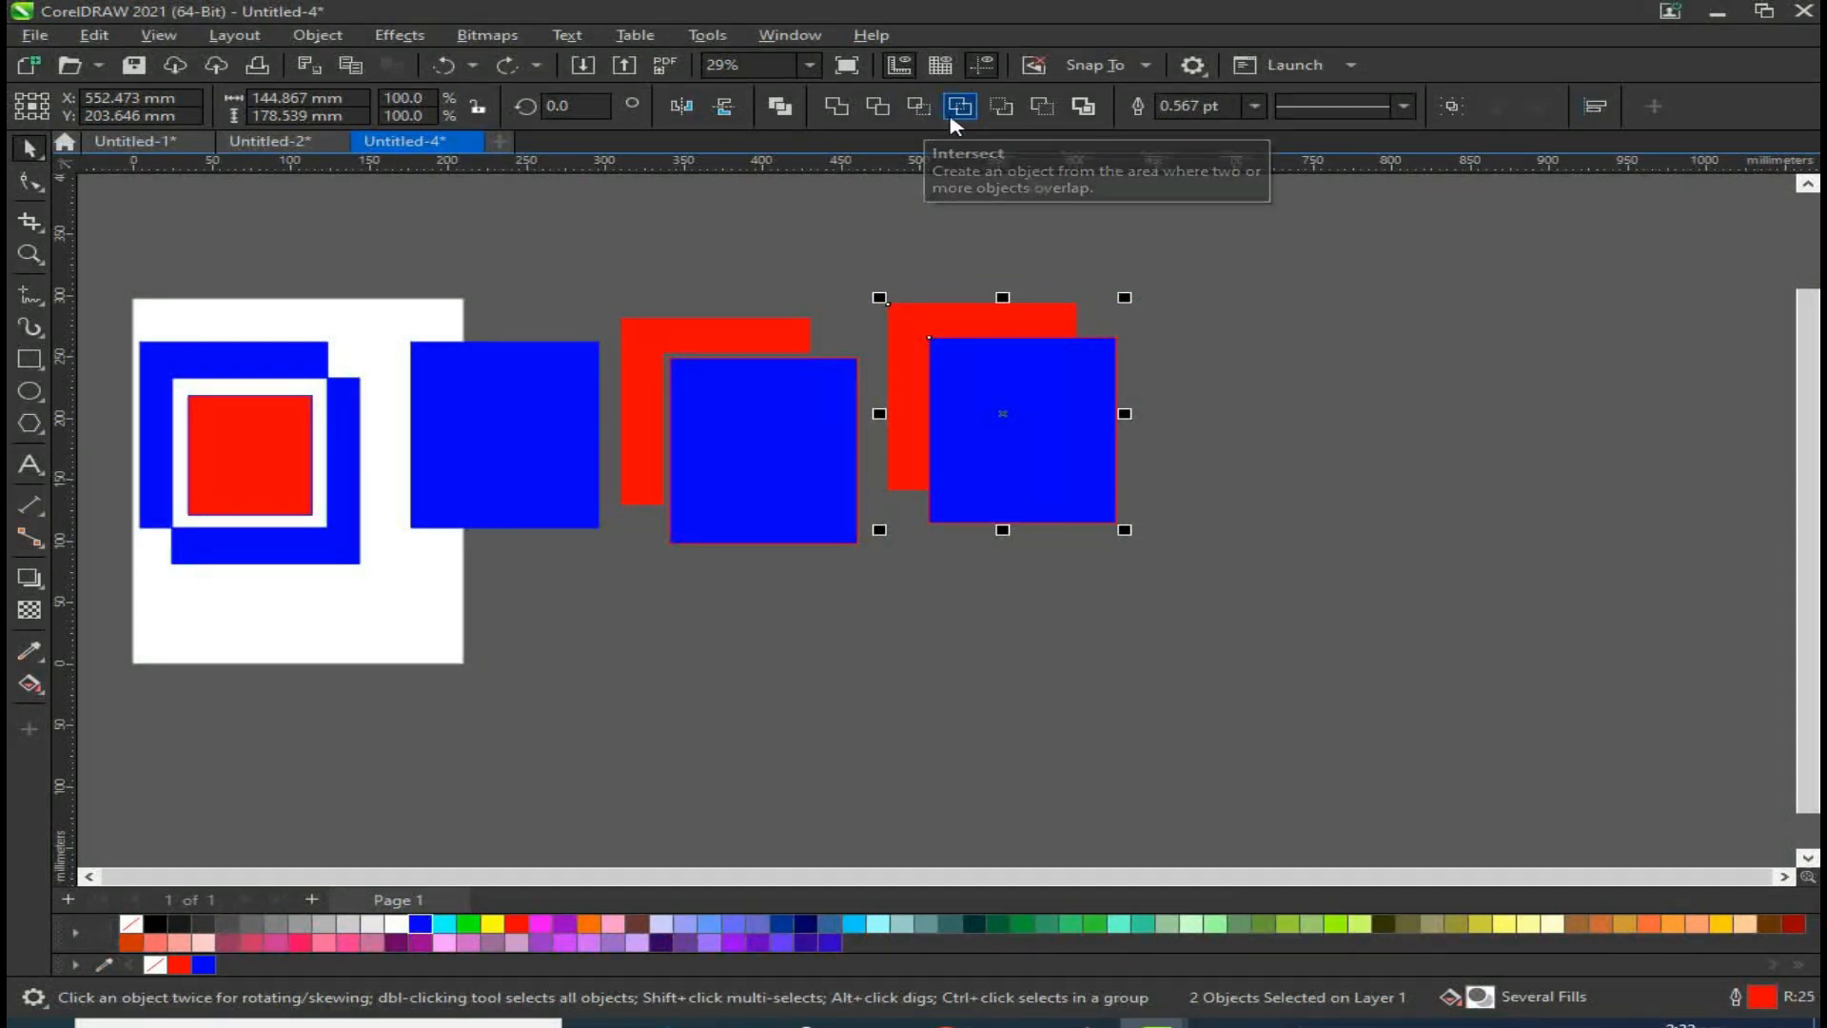
left_click(1211, 449)
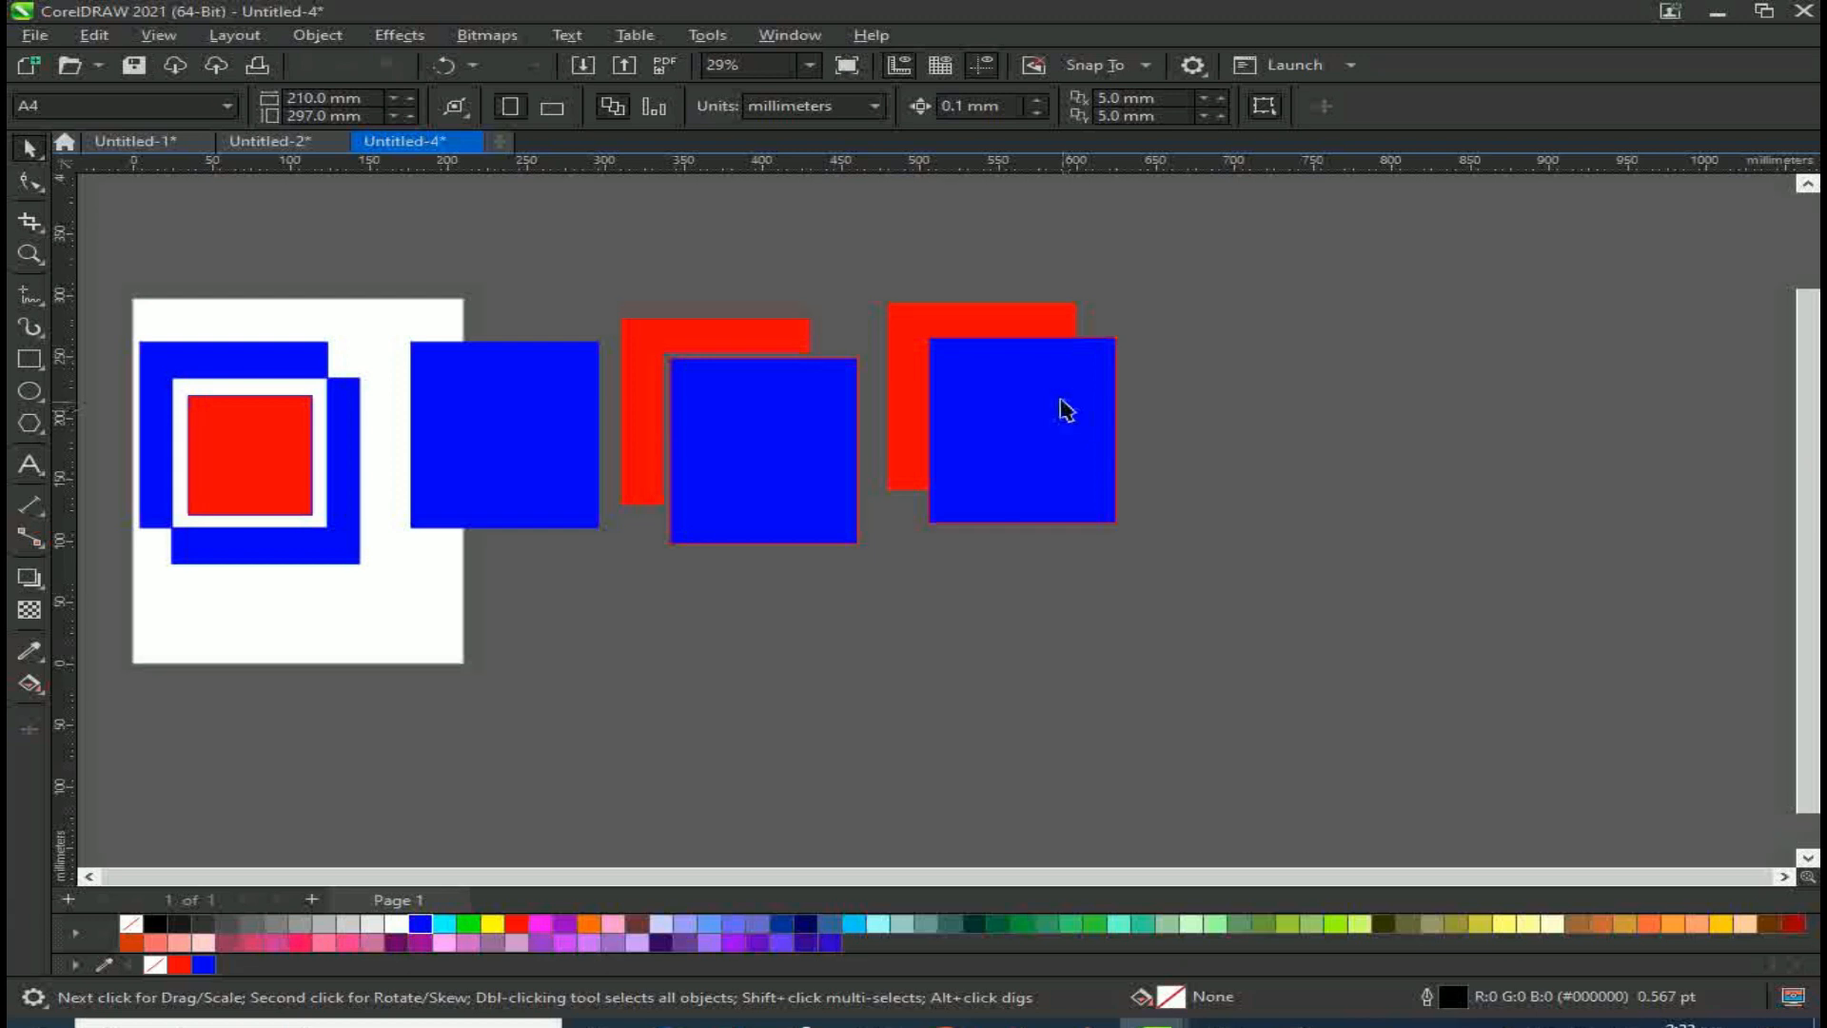
Step: Duplicate the blue square with an offset and fill the front copy red
left_click_drag(1064, 407, 1173, 499)
left_click_drag(952, 315, 944, 314)
left_click_drag(1093, 487, 1068, 430)
left_click(1185, 386)
left_click(1118, 407)
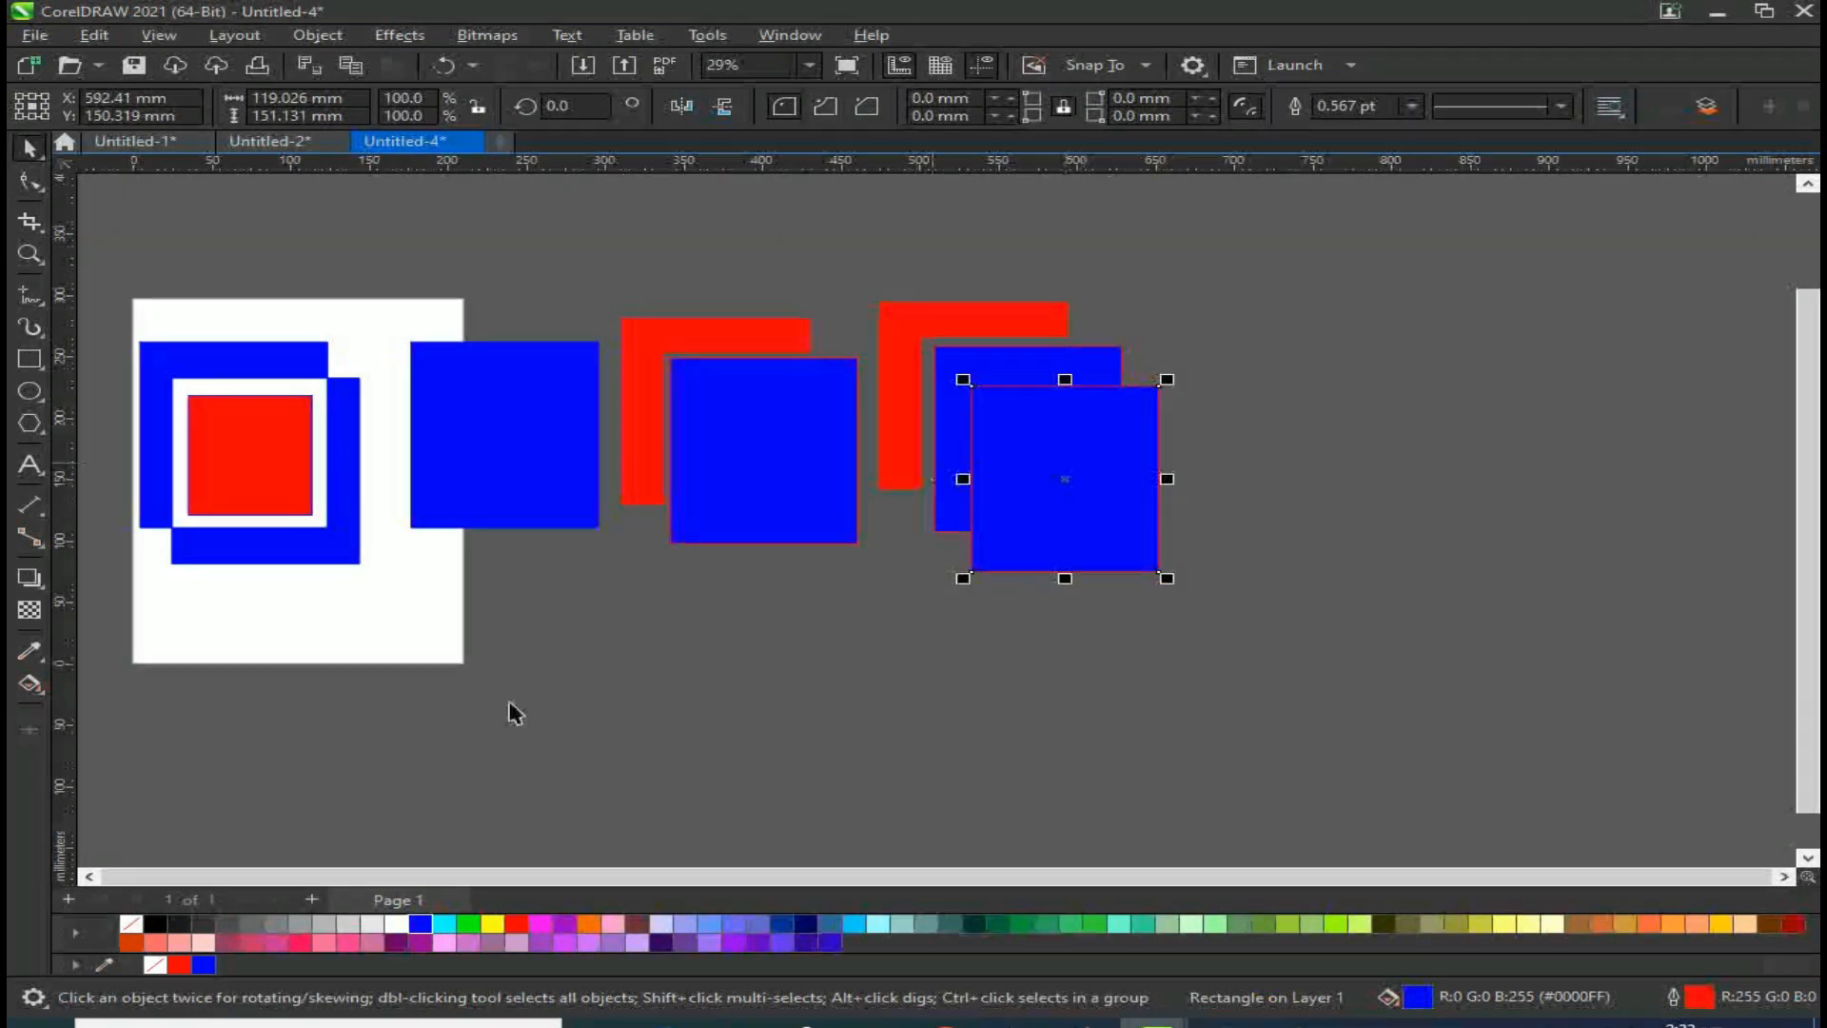
left_click(517, 923)
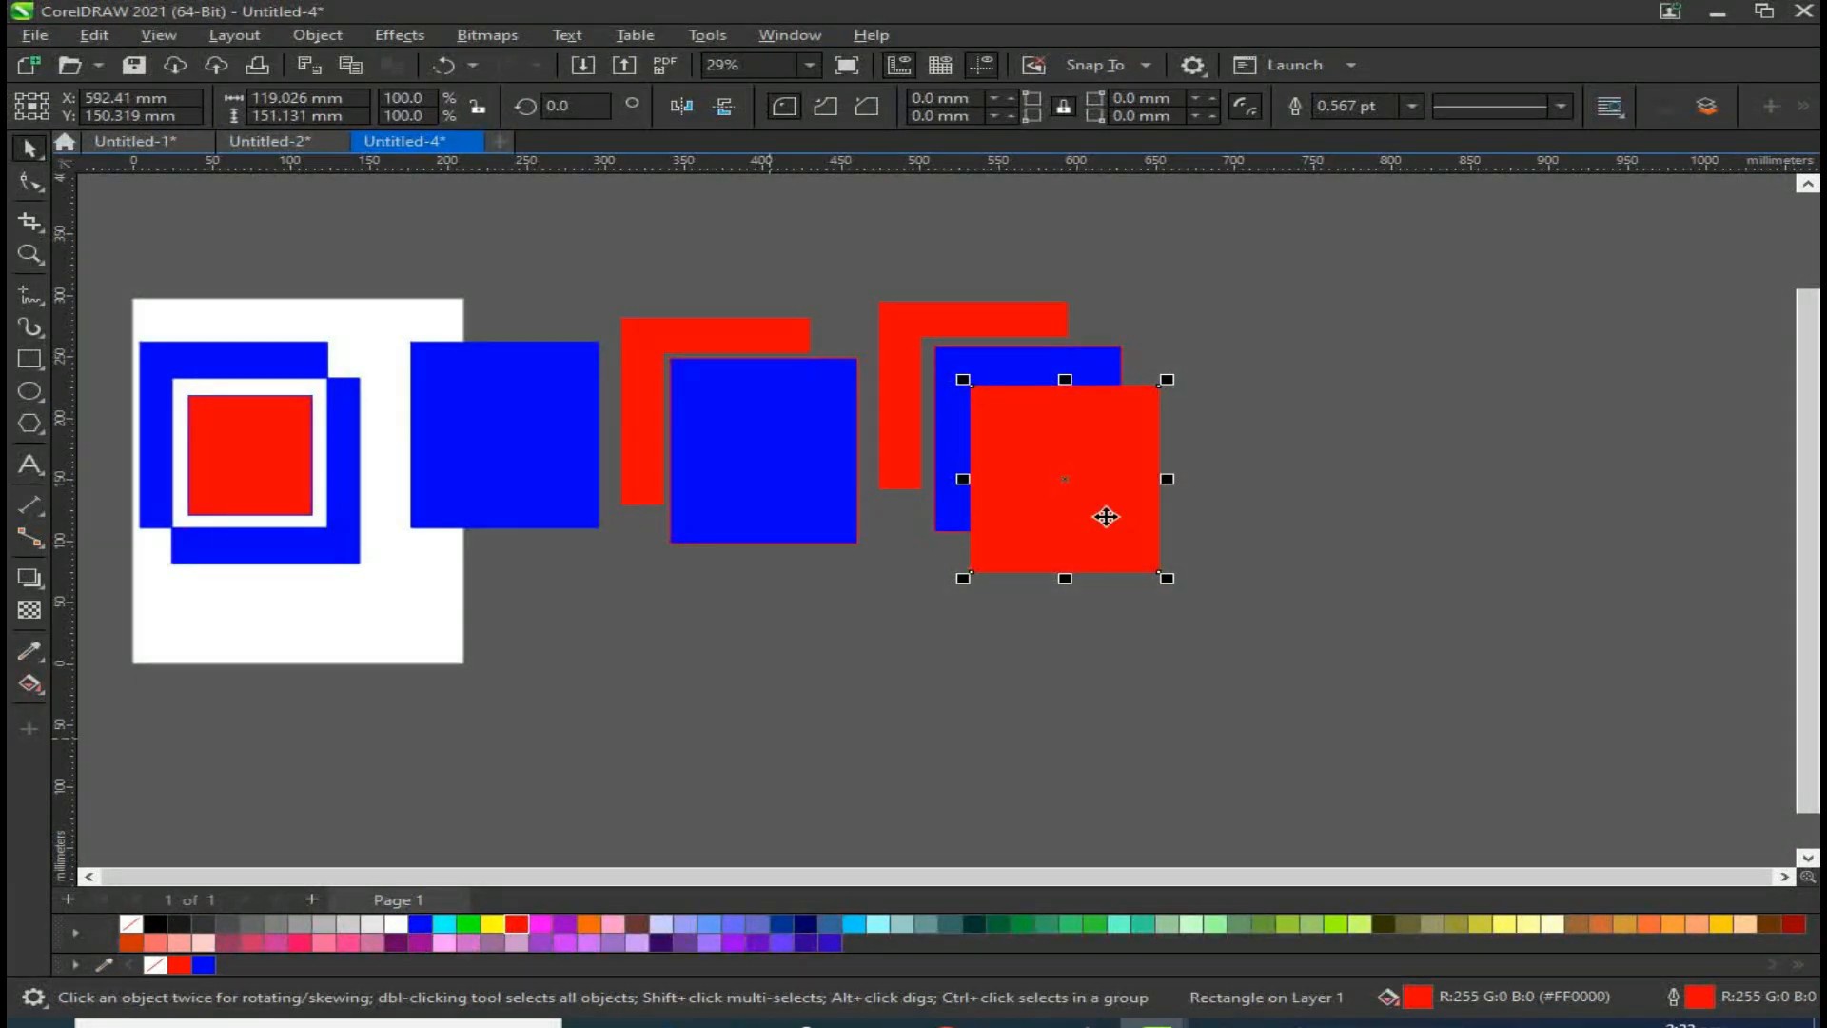
Step: Apply Front minus back to the red square and the blue square behind it
left_click(1066, 366, "shift")
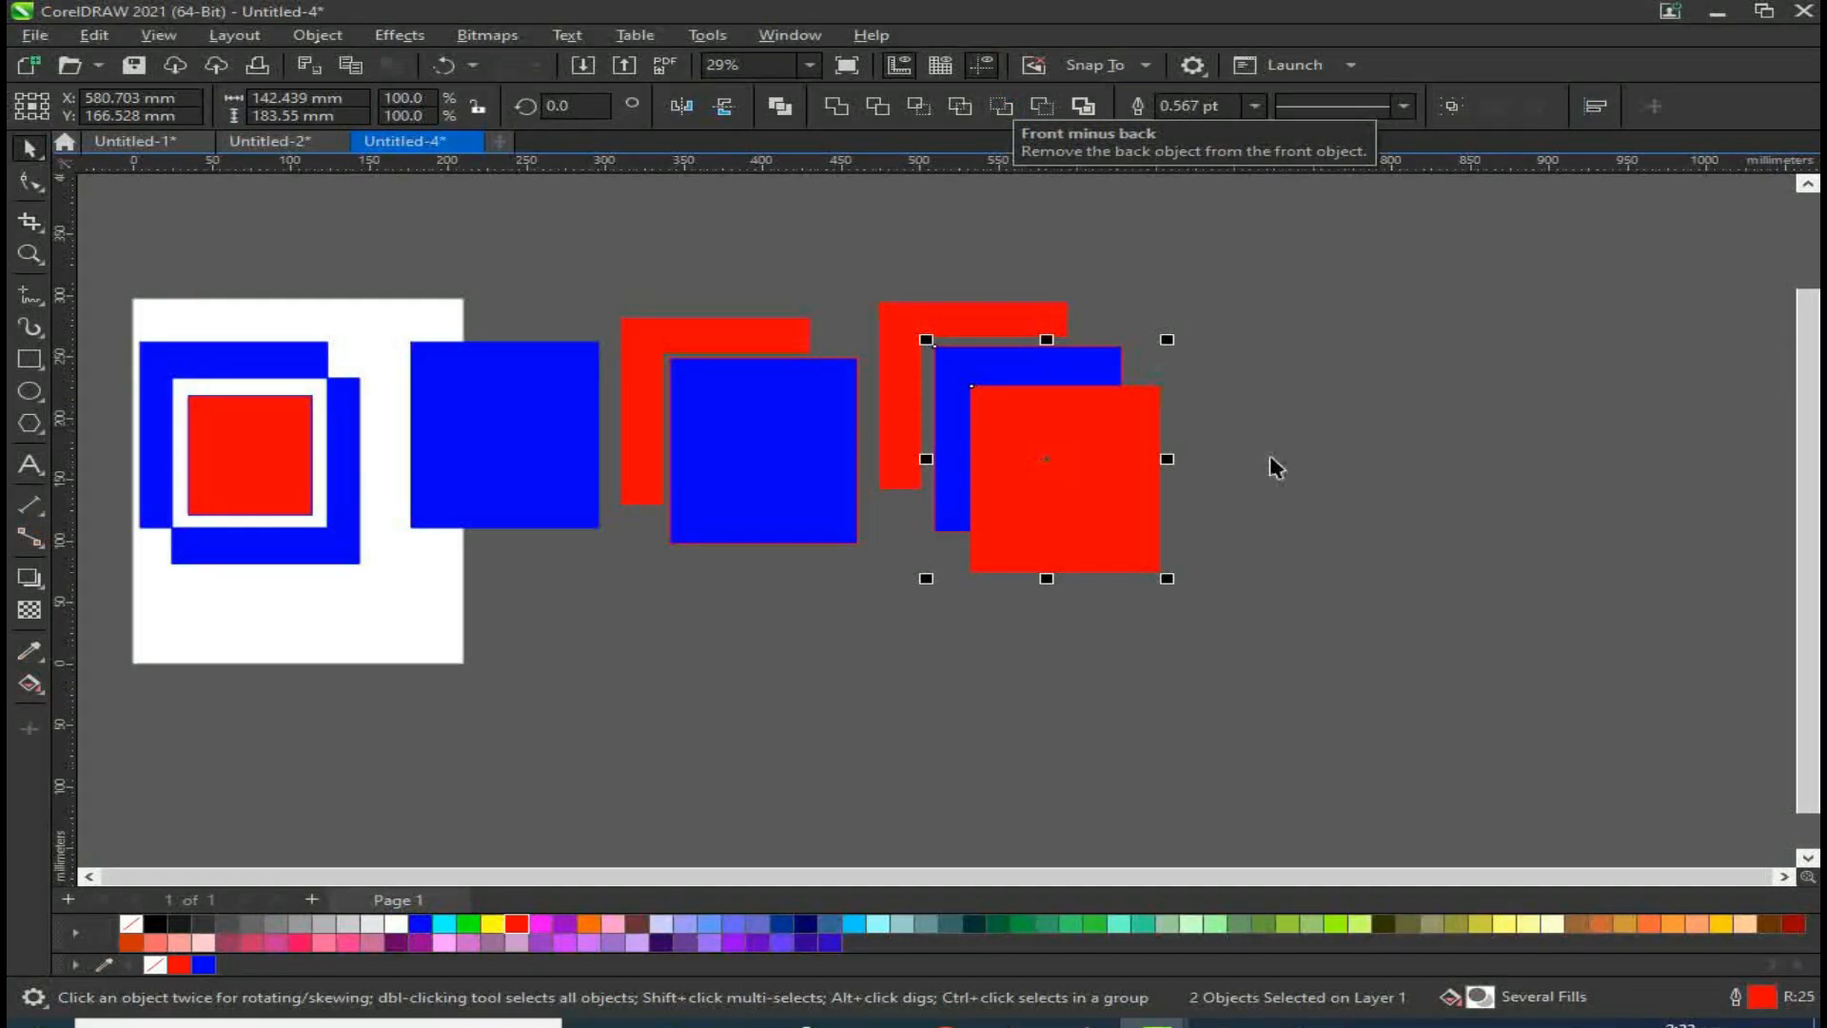
left_click(1276, 456)
left_click(1020, 463)
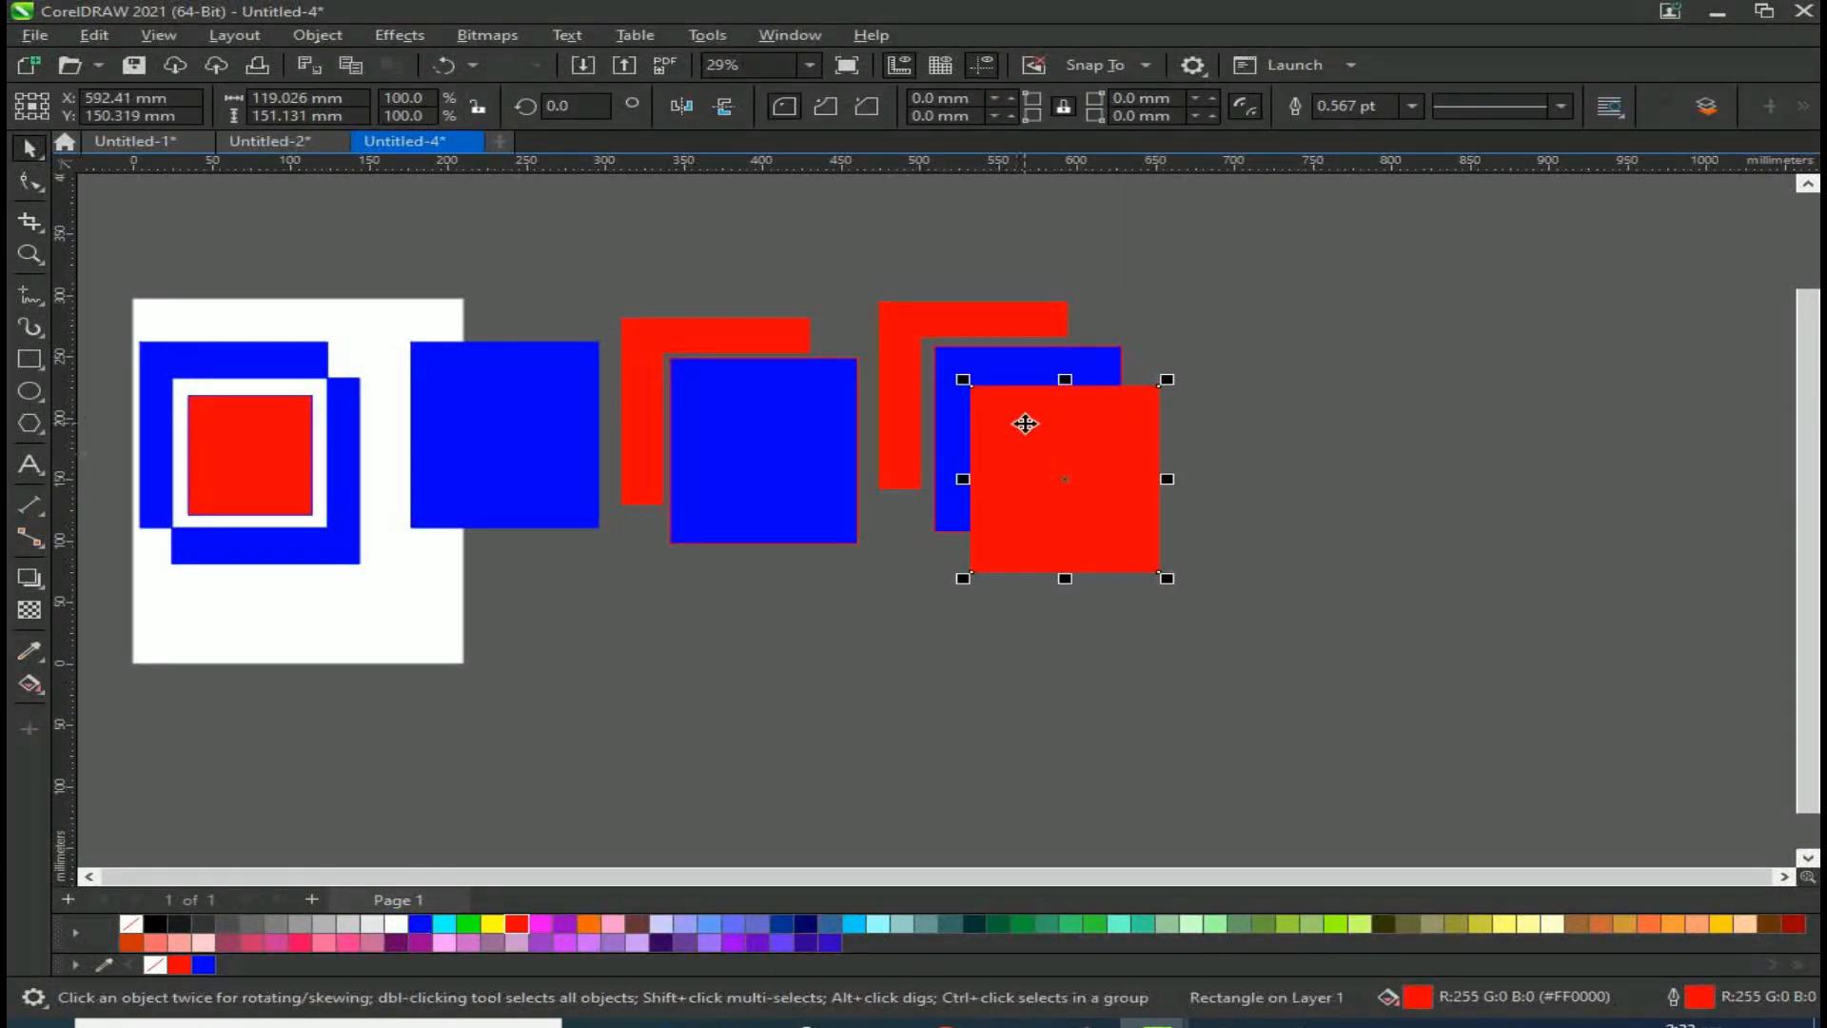
left_click(1013, 367, "shift")
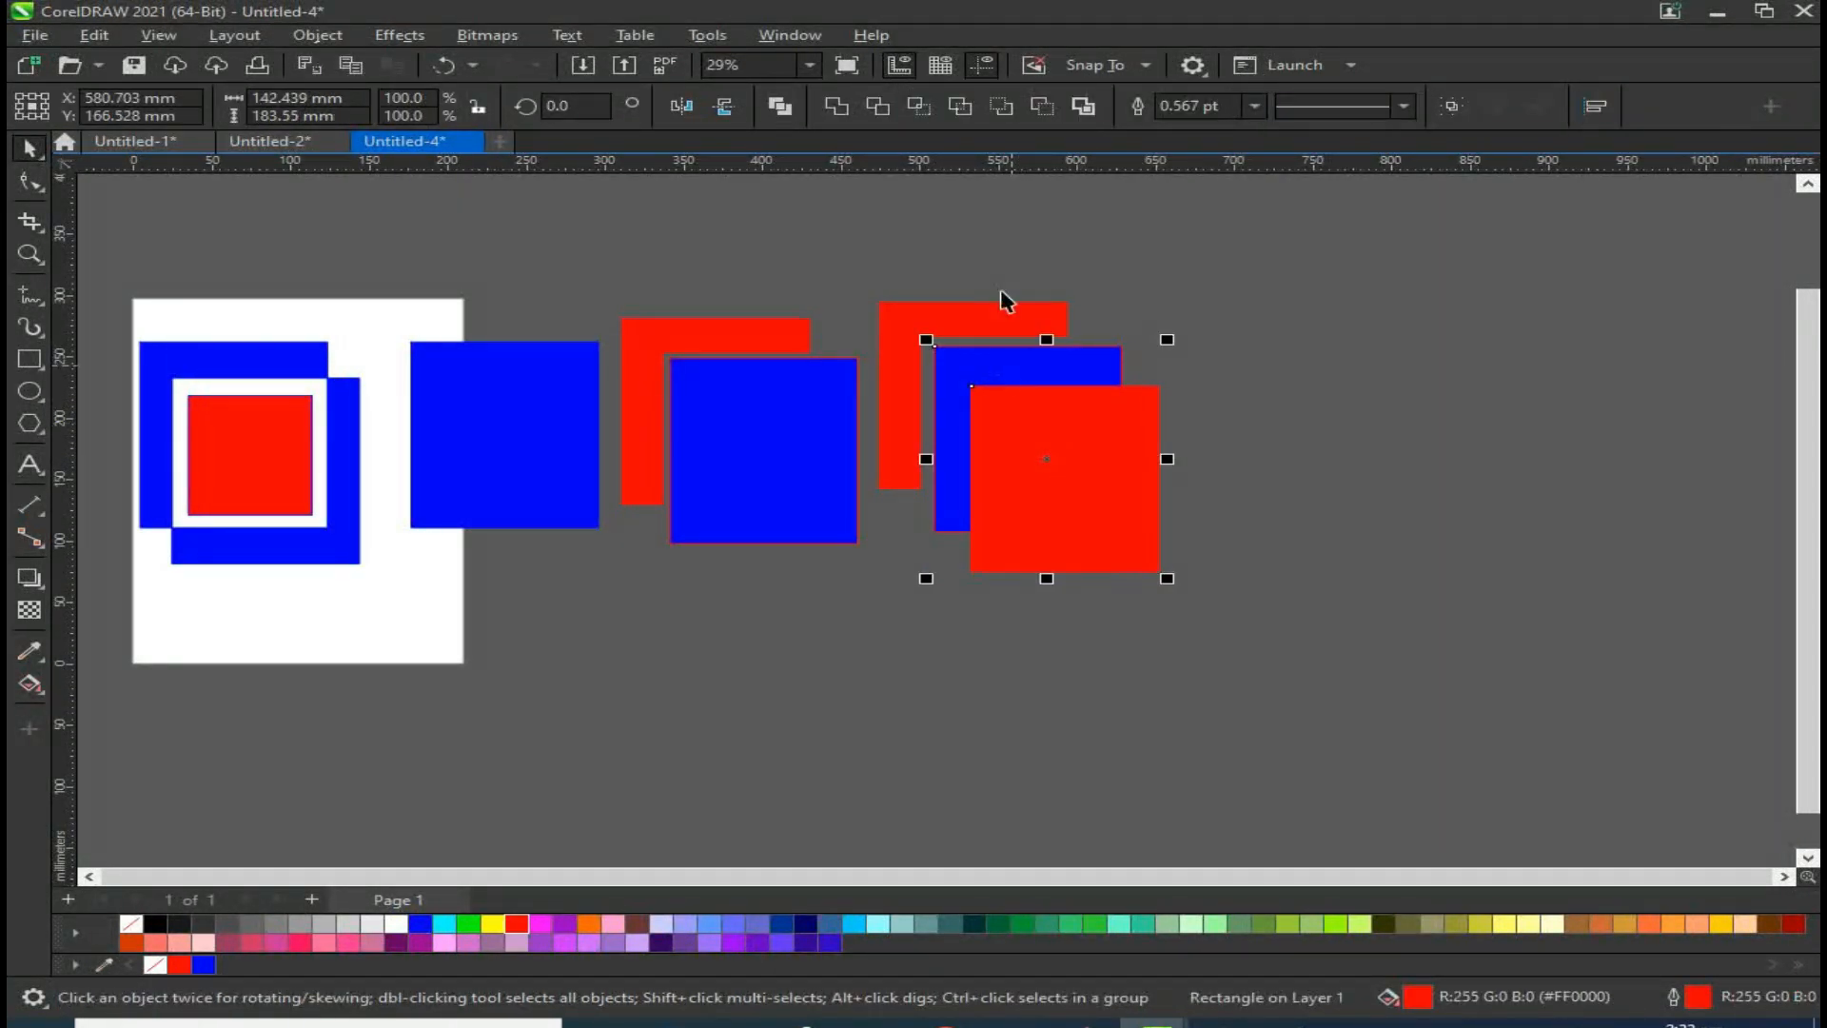
left_click(1004, 111)
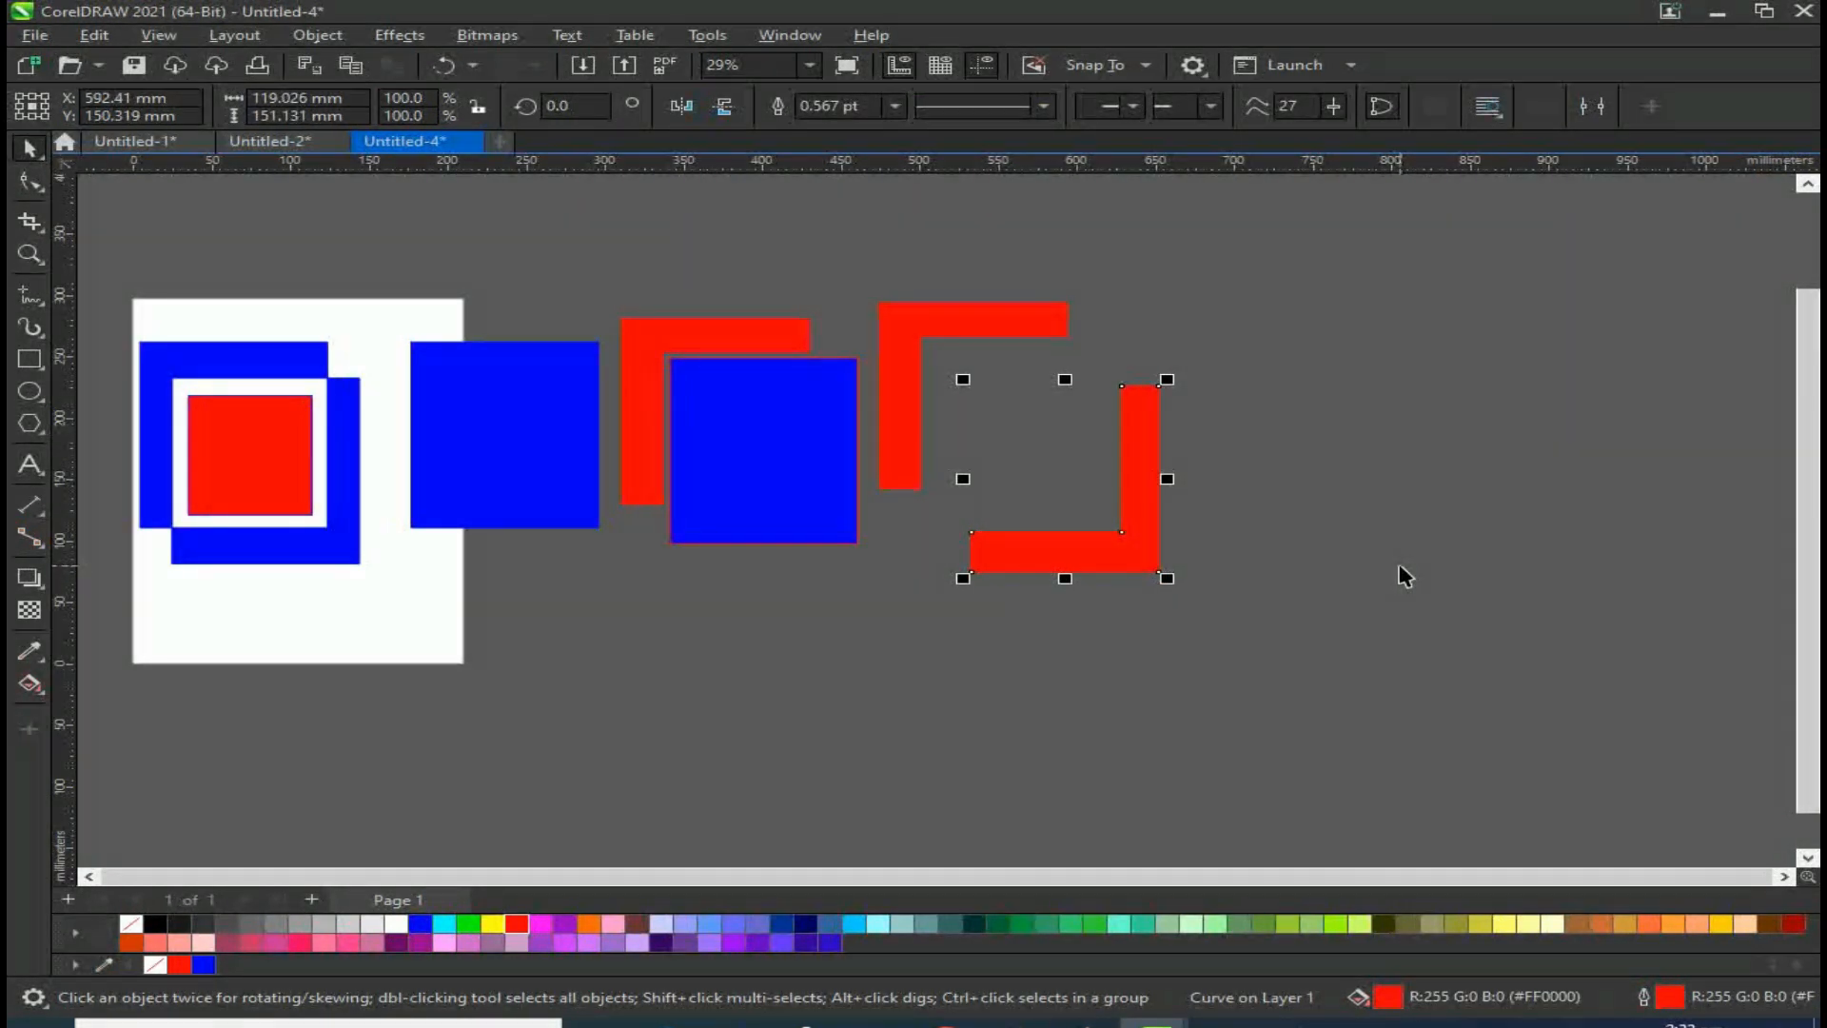
Step: Copy an overlapping pair of blue squares off to the right and fill the front square red
key("ctrl+a")
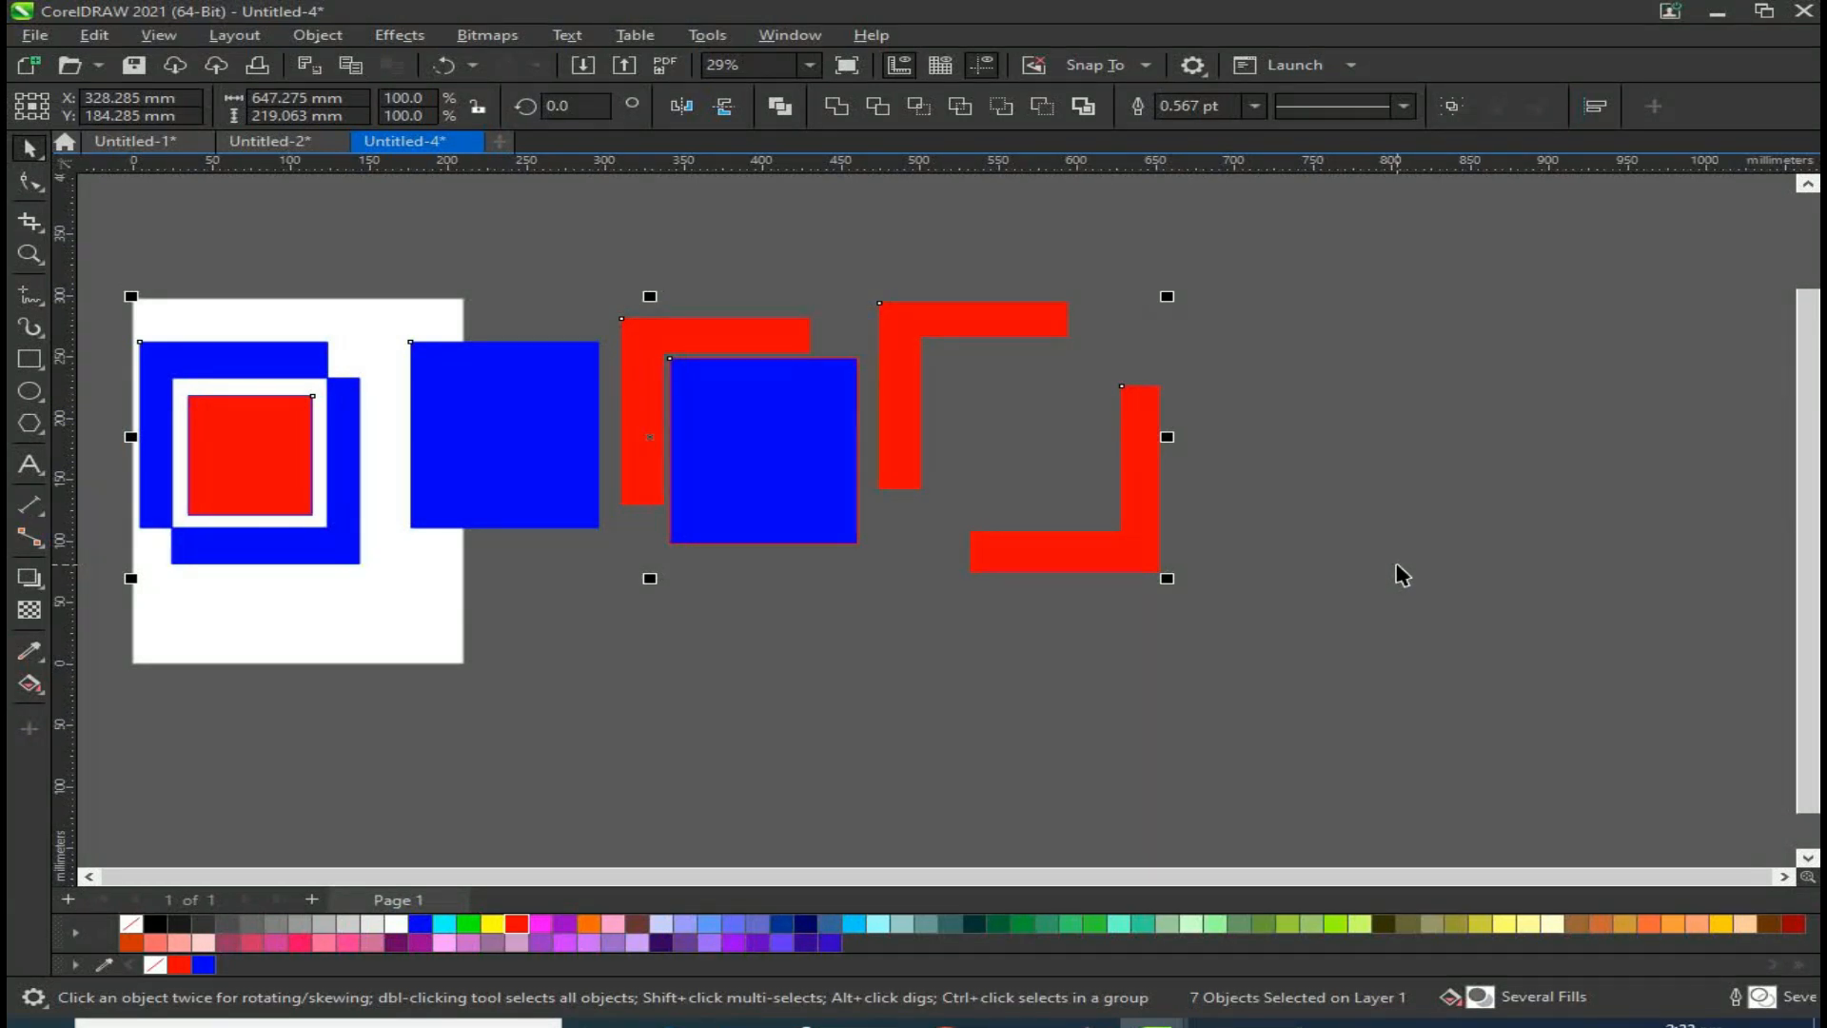
left_click(1196, 576)
left_click(1141, 558)
left_click(1141, 559)
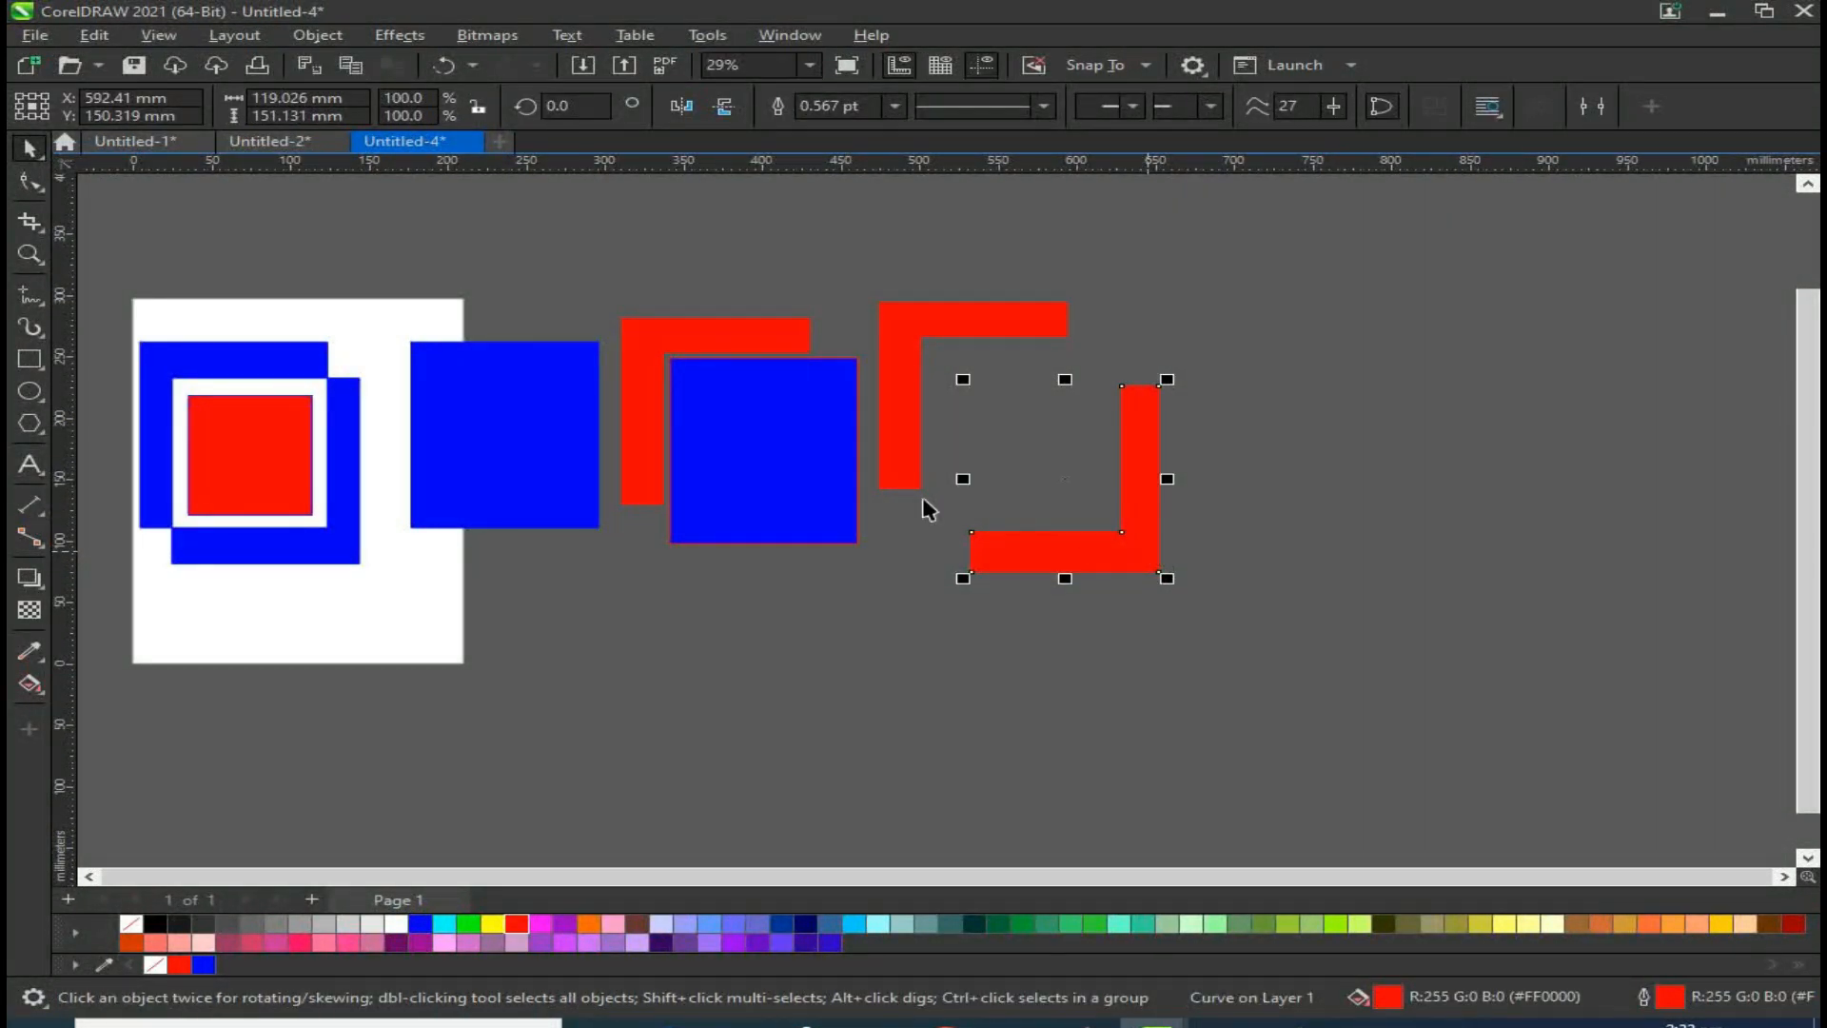
scroll(726, 493, "down", 2)
left_click(735, 446)
left_click_drag(736, 446, 1302, 504)
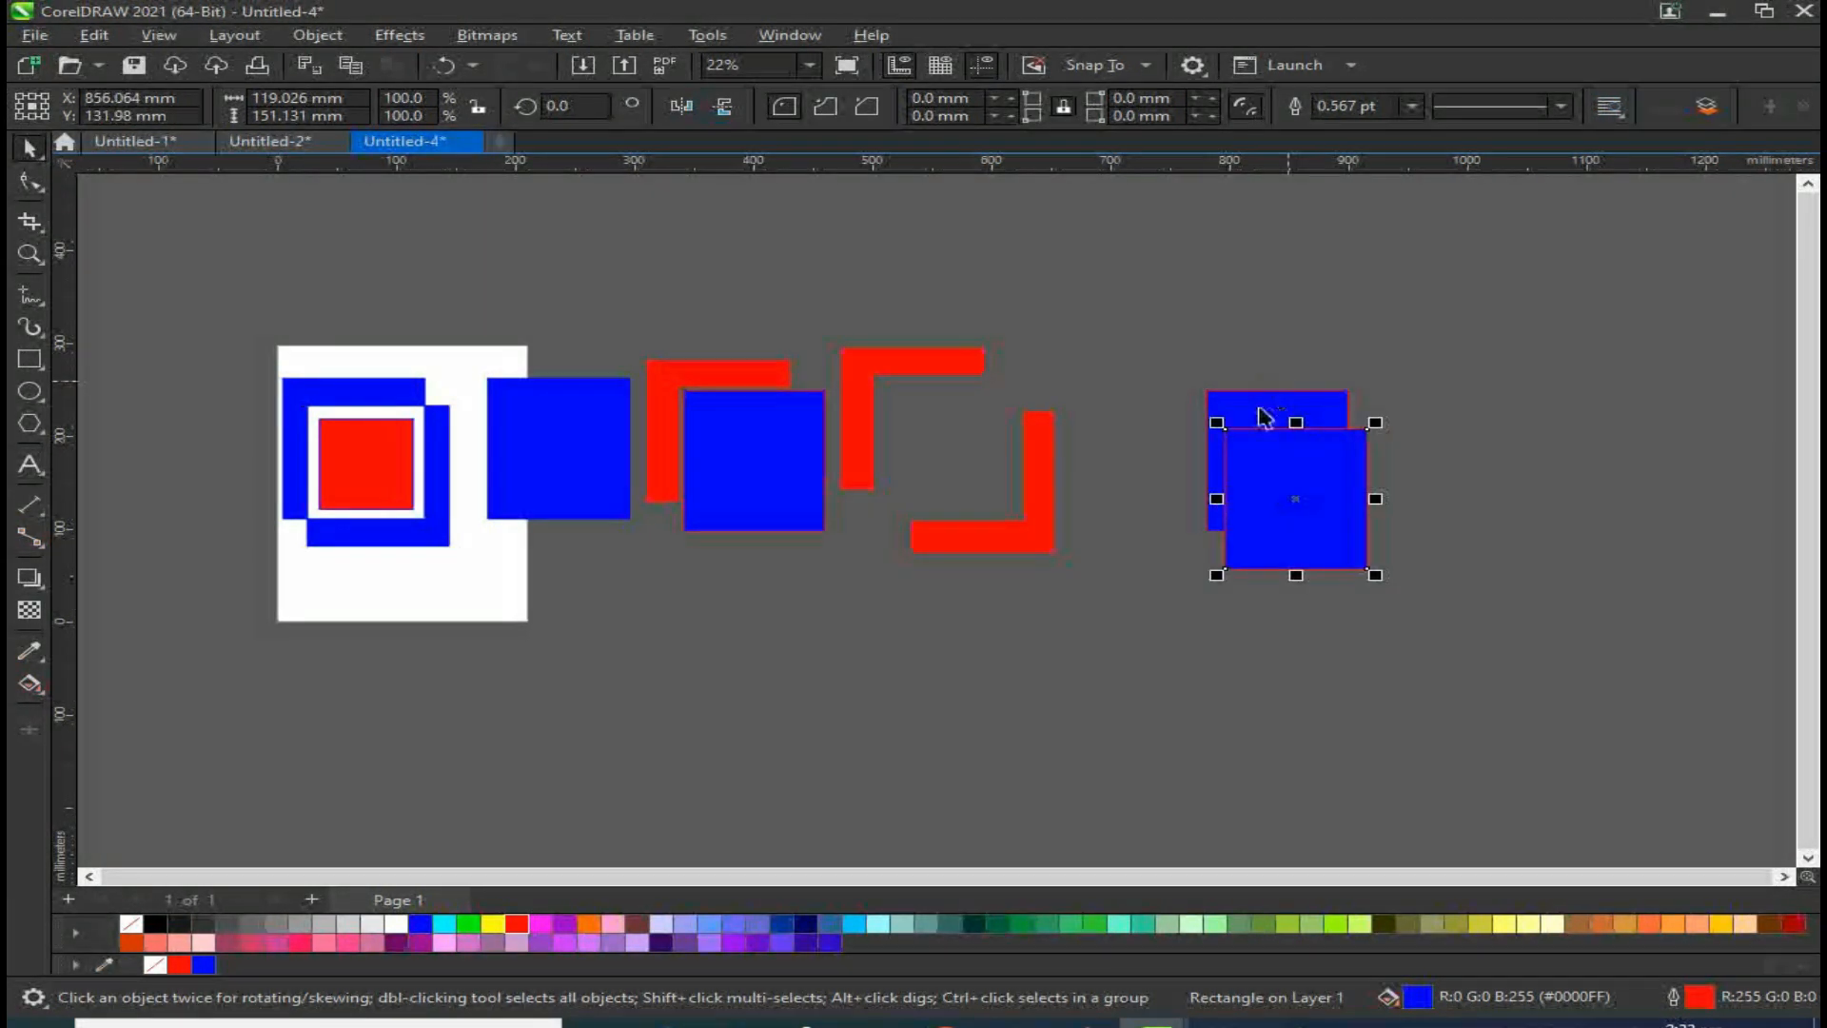
left_click(514, 922)
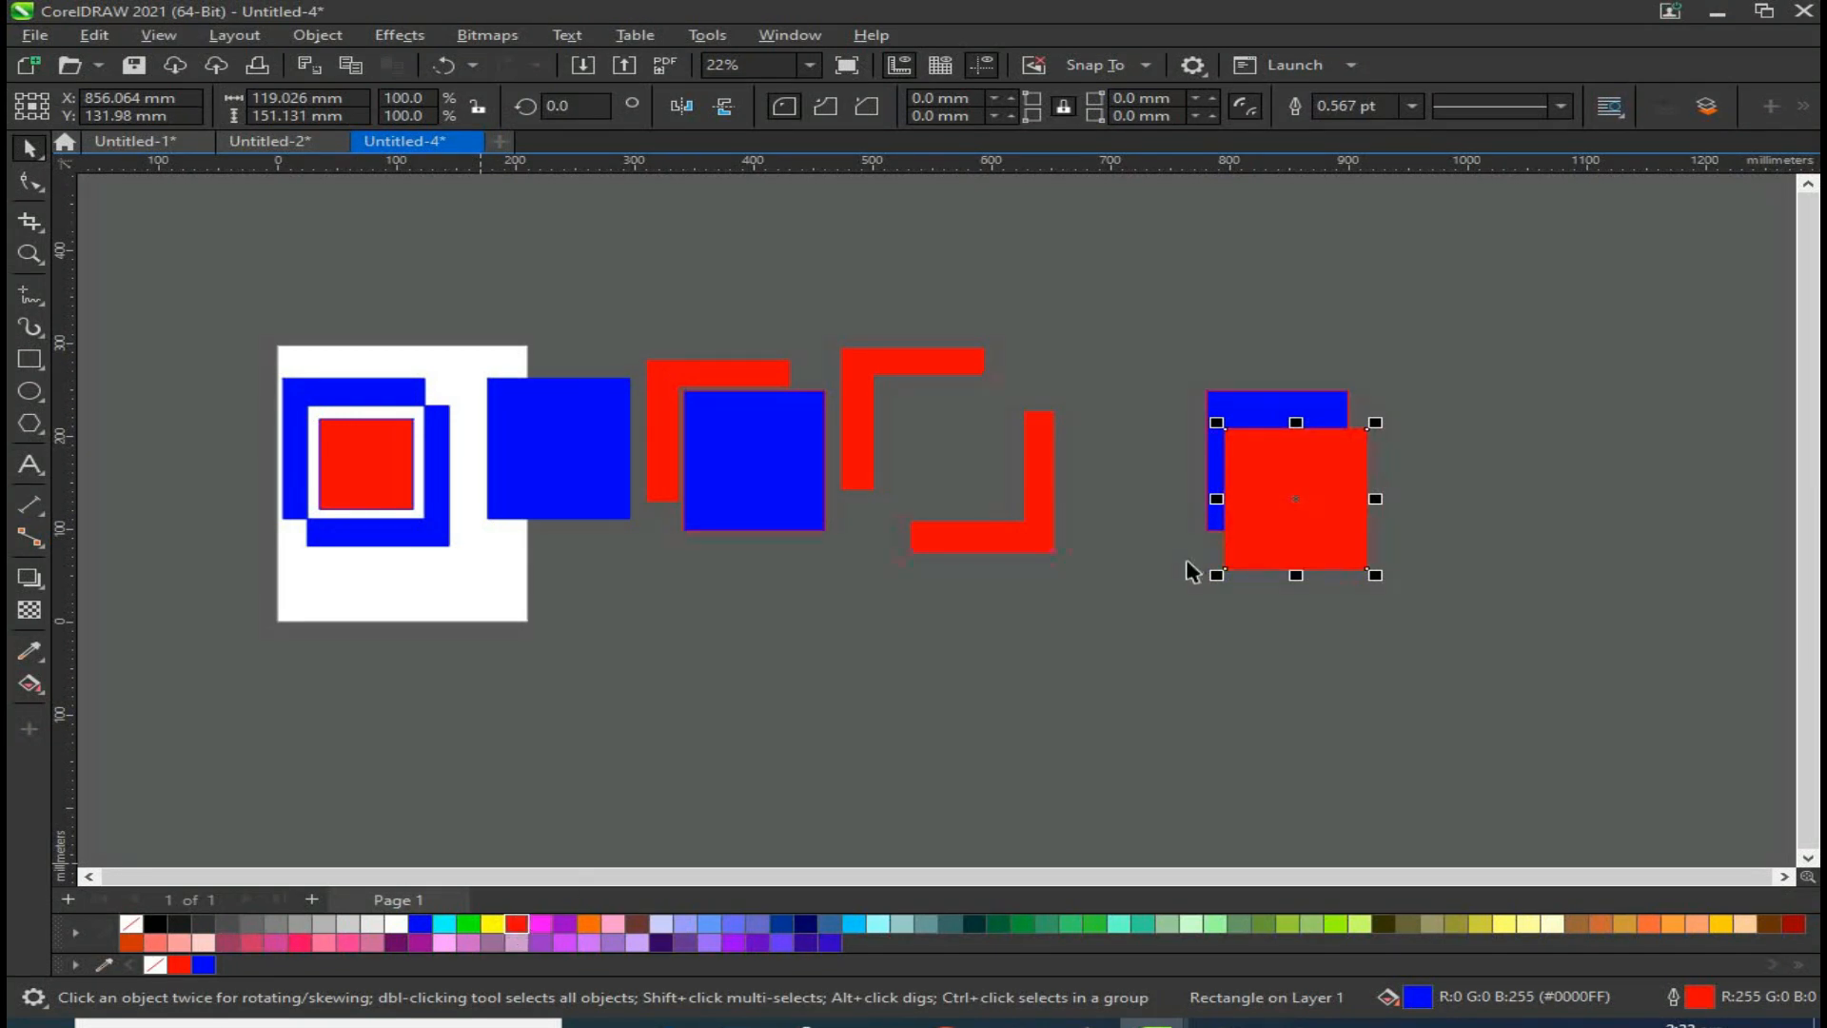
Step: Duplicate the new red and blue pair further to the right
left_click(1333, 411, "shift")
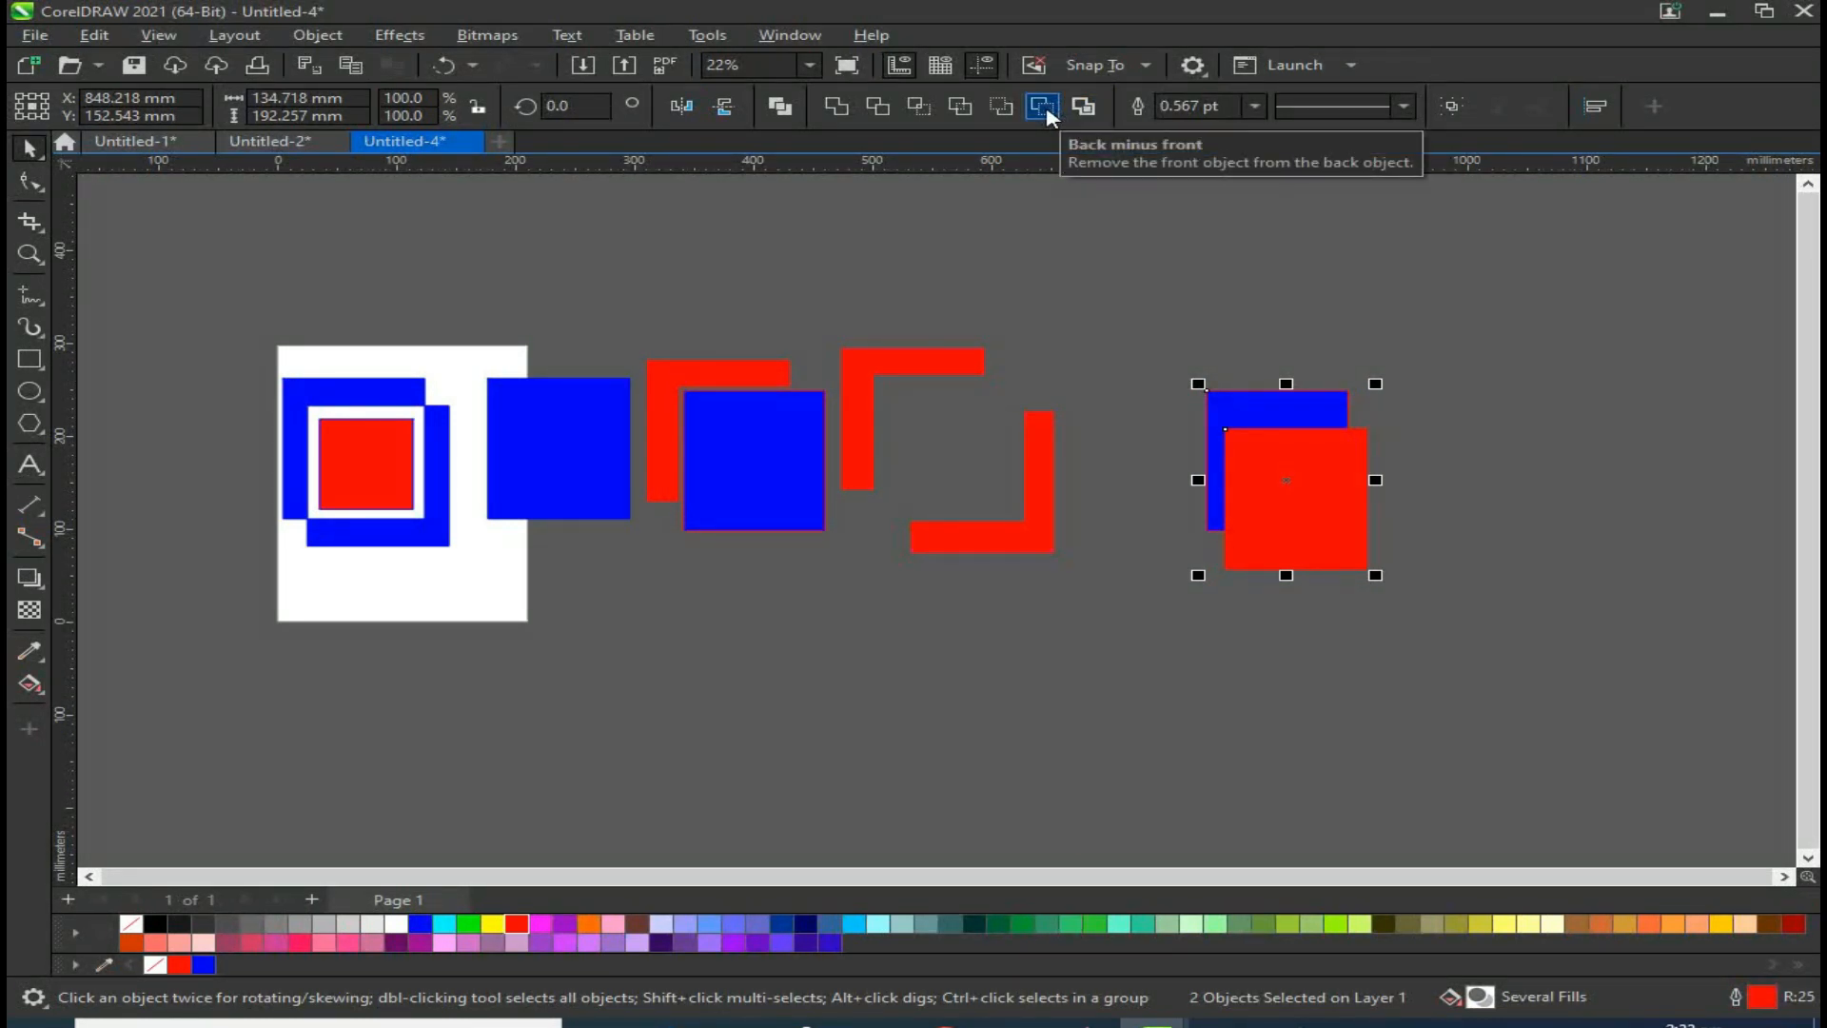
left_click_drag(1487, 336, 1143, 606)
left_click_drag(1333, 482, 1548, 450)
scroll(1676, 437, "up", 2)
left_click(1652, 428)
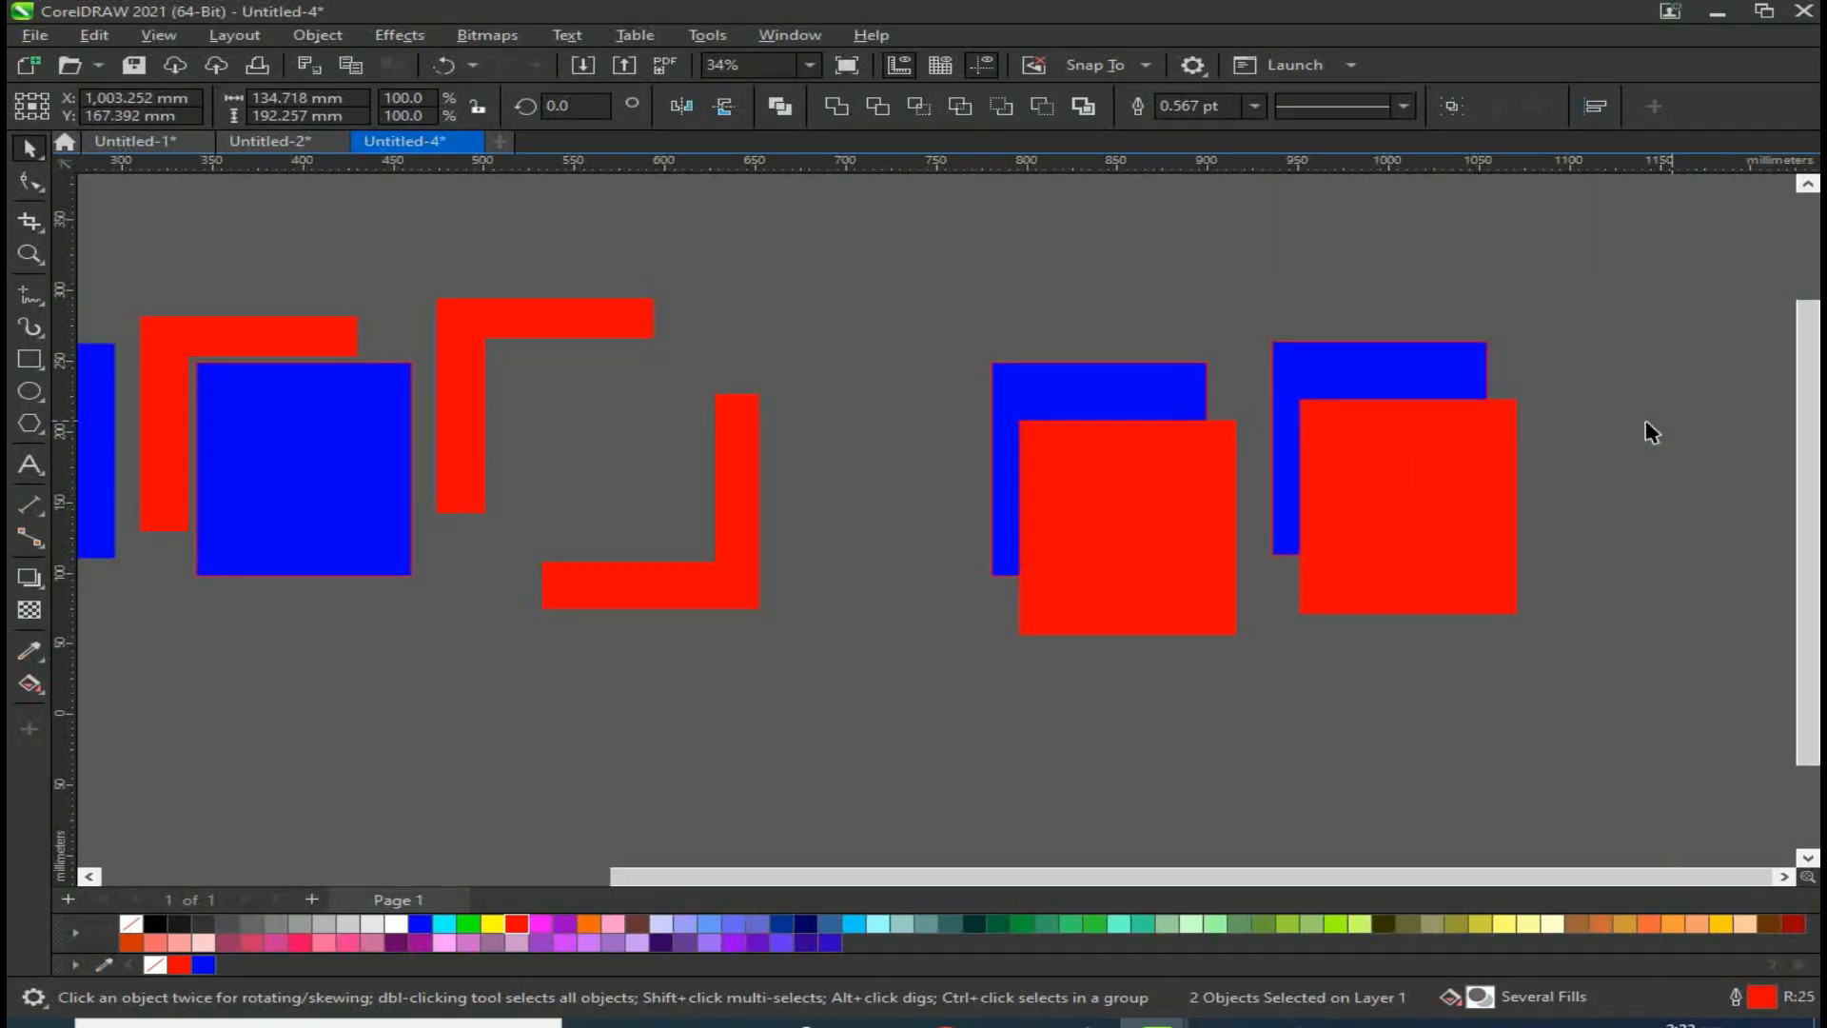
Step: Apply Front minus back to the left of the two new red and blue pairs
left_click(1091, 381)
left_click(1122, 551, "shift")
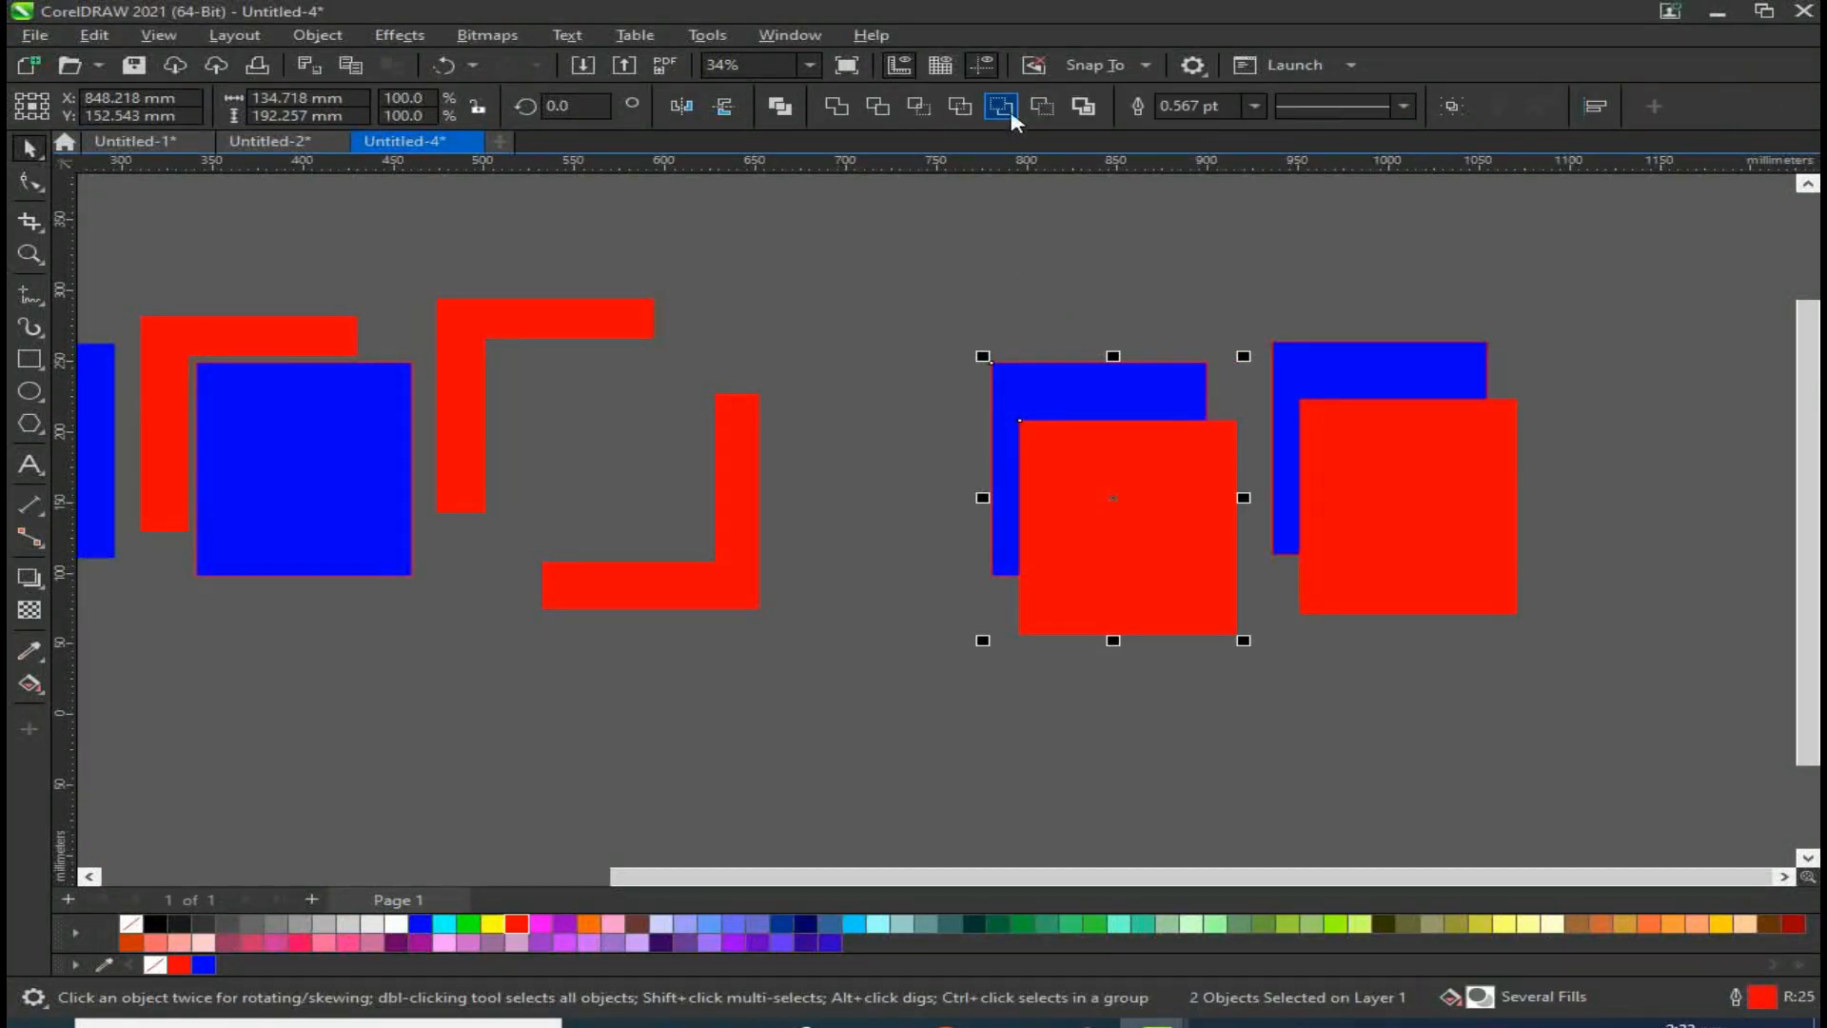
left_click(1002, 107)
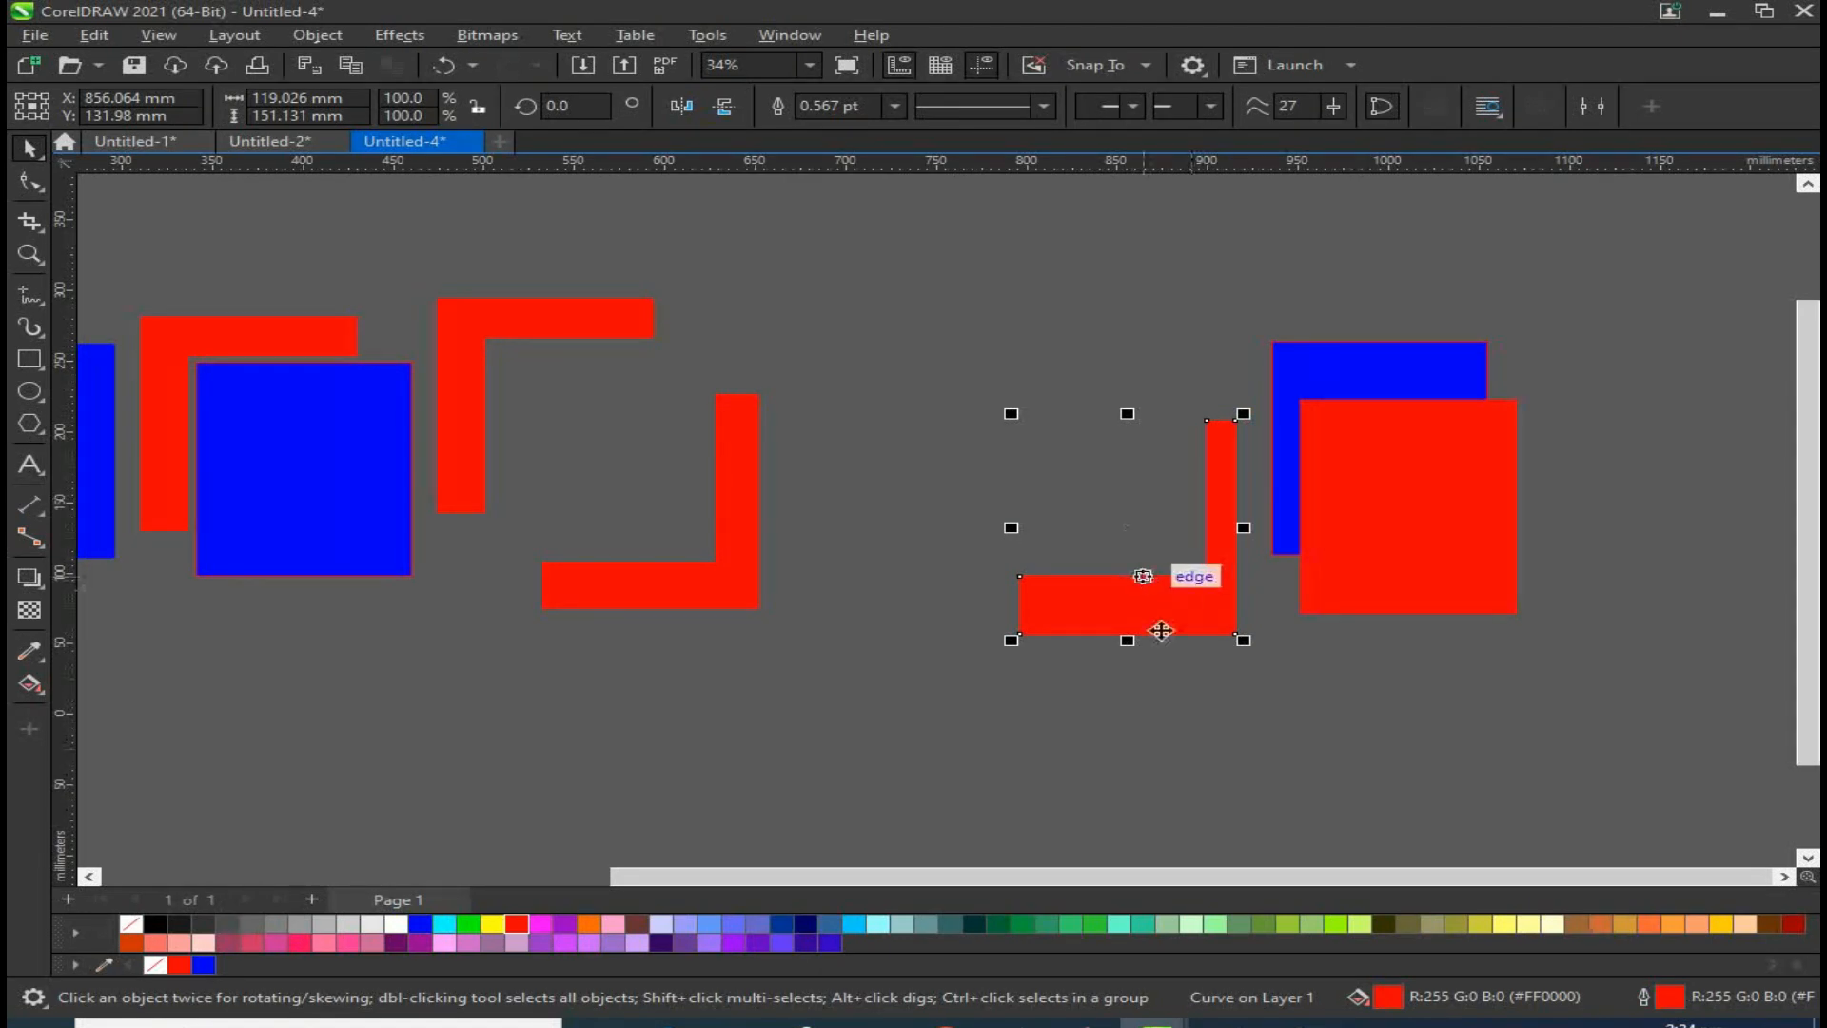
Step: Apply Back minus front to the rightmost red square and the blue square behind it
left_click(1442, 545)
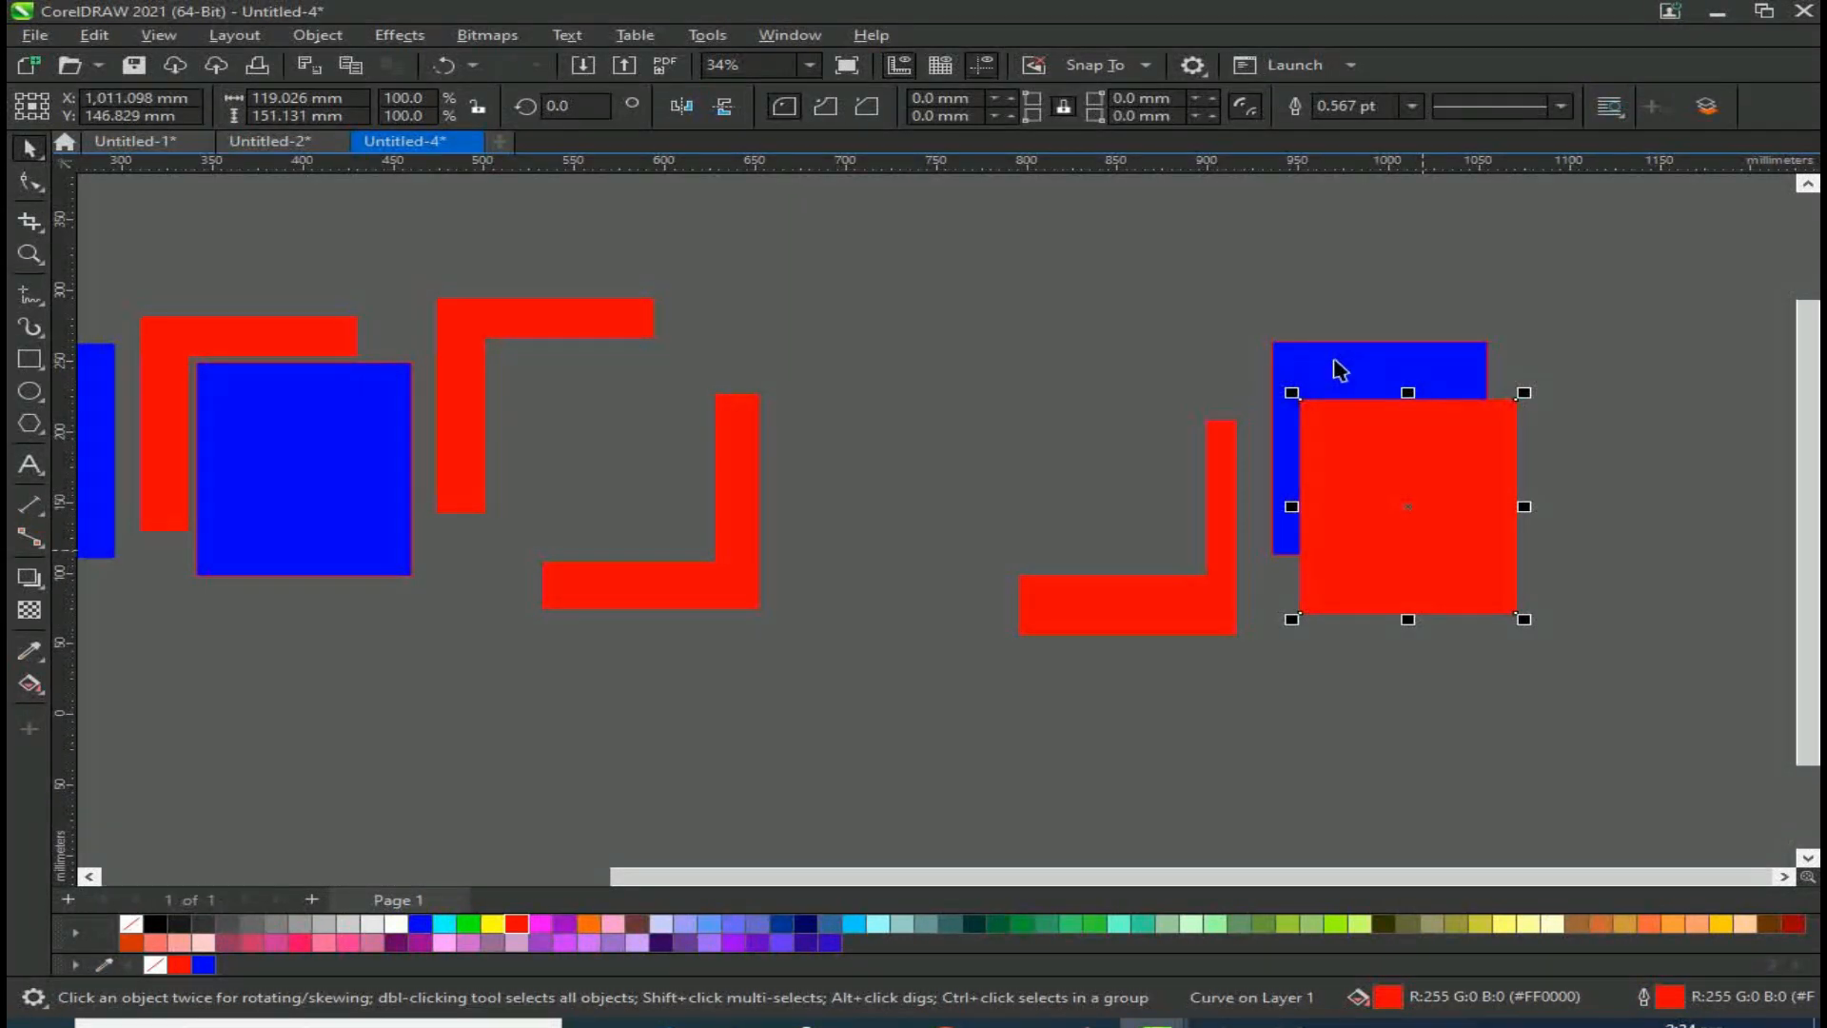
left_click(1361, 353, "shift")
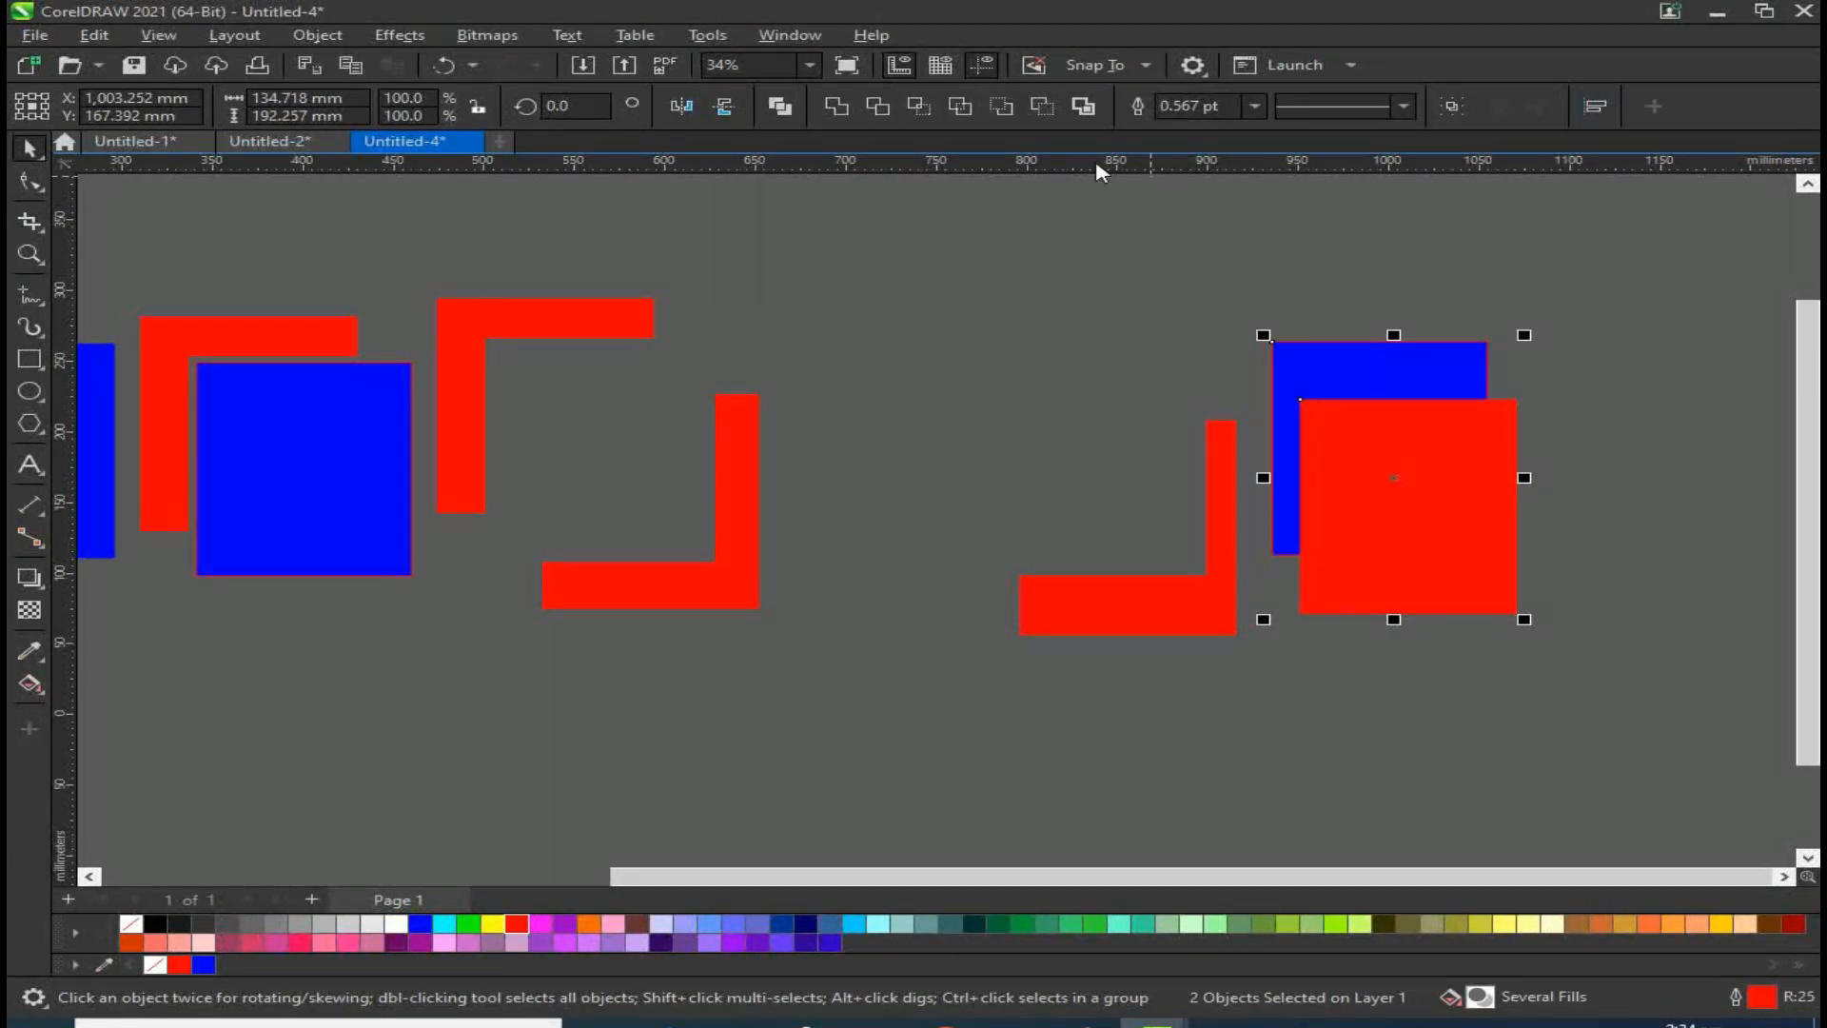
left_click(1043, 106)
left_click(1533, 513)
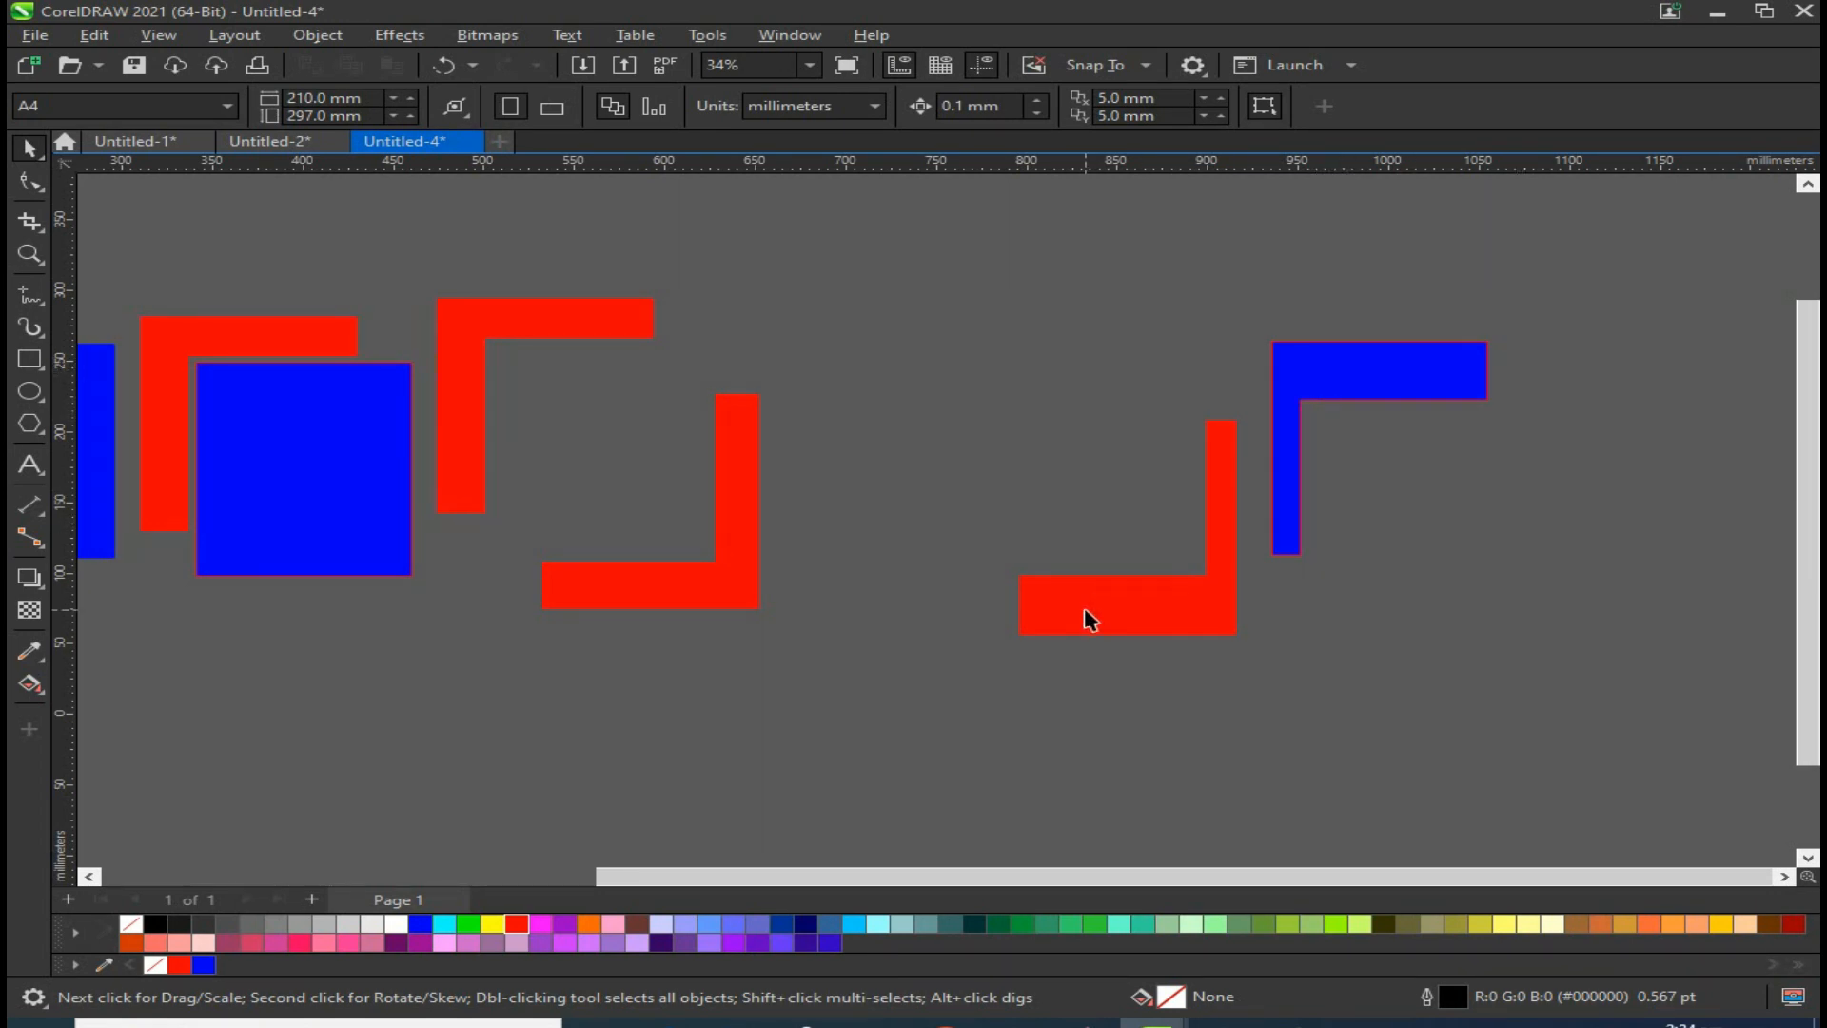
Step: Move the blue L-shape so it meets the corner of the red L-shape beside it
mouse_move(1281, 396)
left_mouse_down()
mouse_move(1170, 380)
mouse_move(1260, 368)
mouse_move(1275, 386)
left_mouse_up()
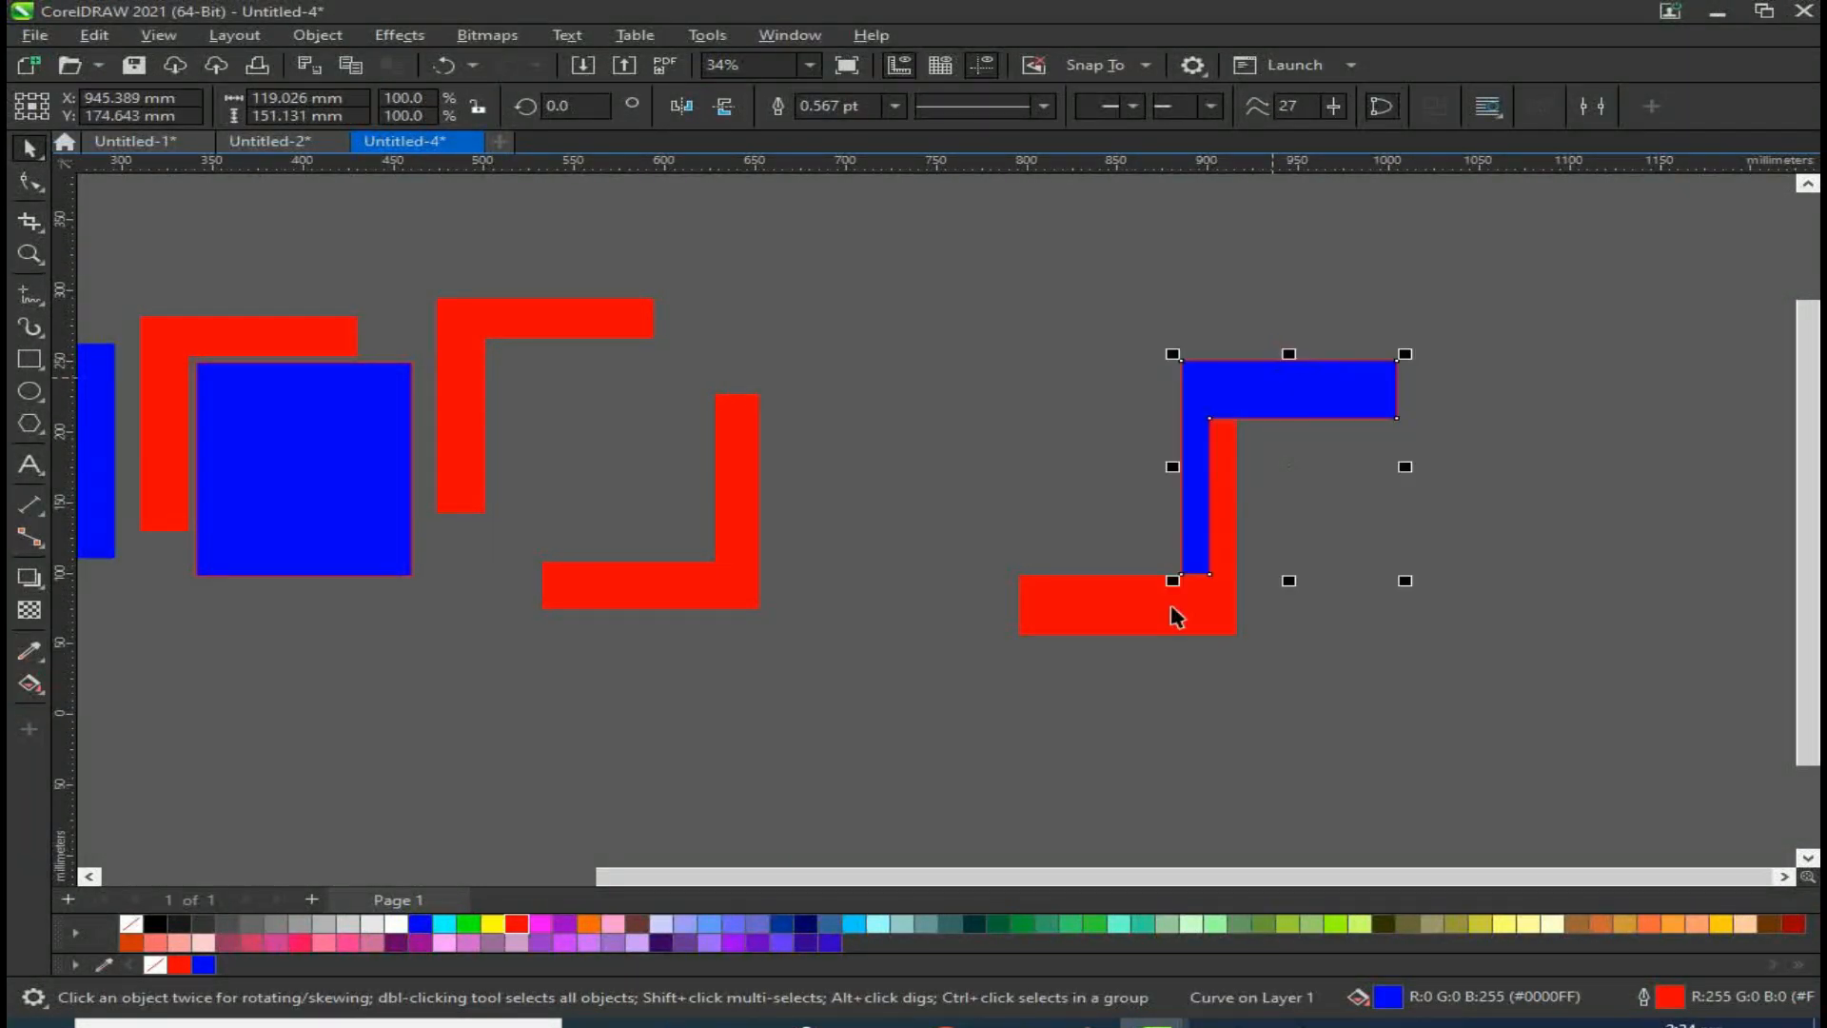
left_click(1170, 611, "shift")
Step: Select and delete all the shapes except two blue squares
scroll(1170, 611, "down", 3)
left_click_drag(781, 452, 837, 640)
left_click_drag(1652, 310, 189, 567)
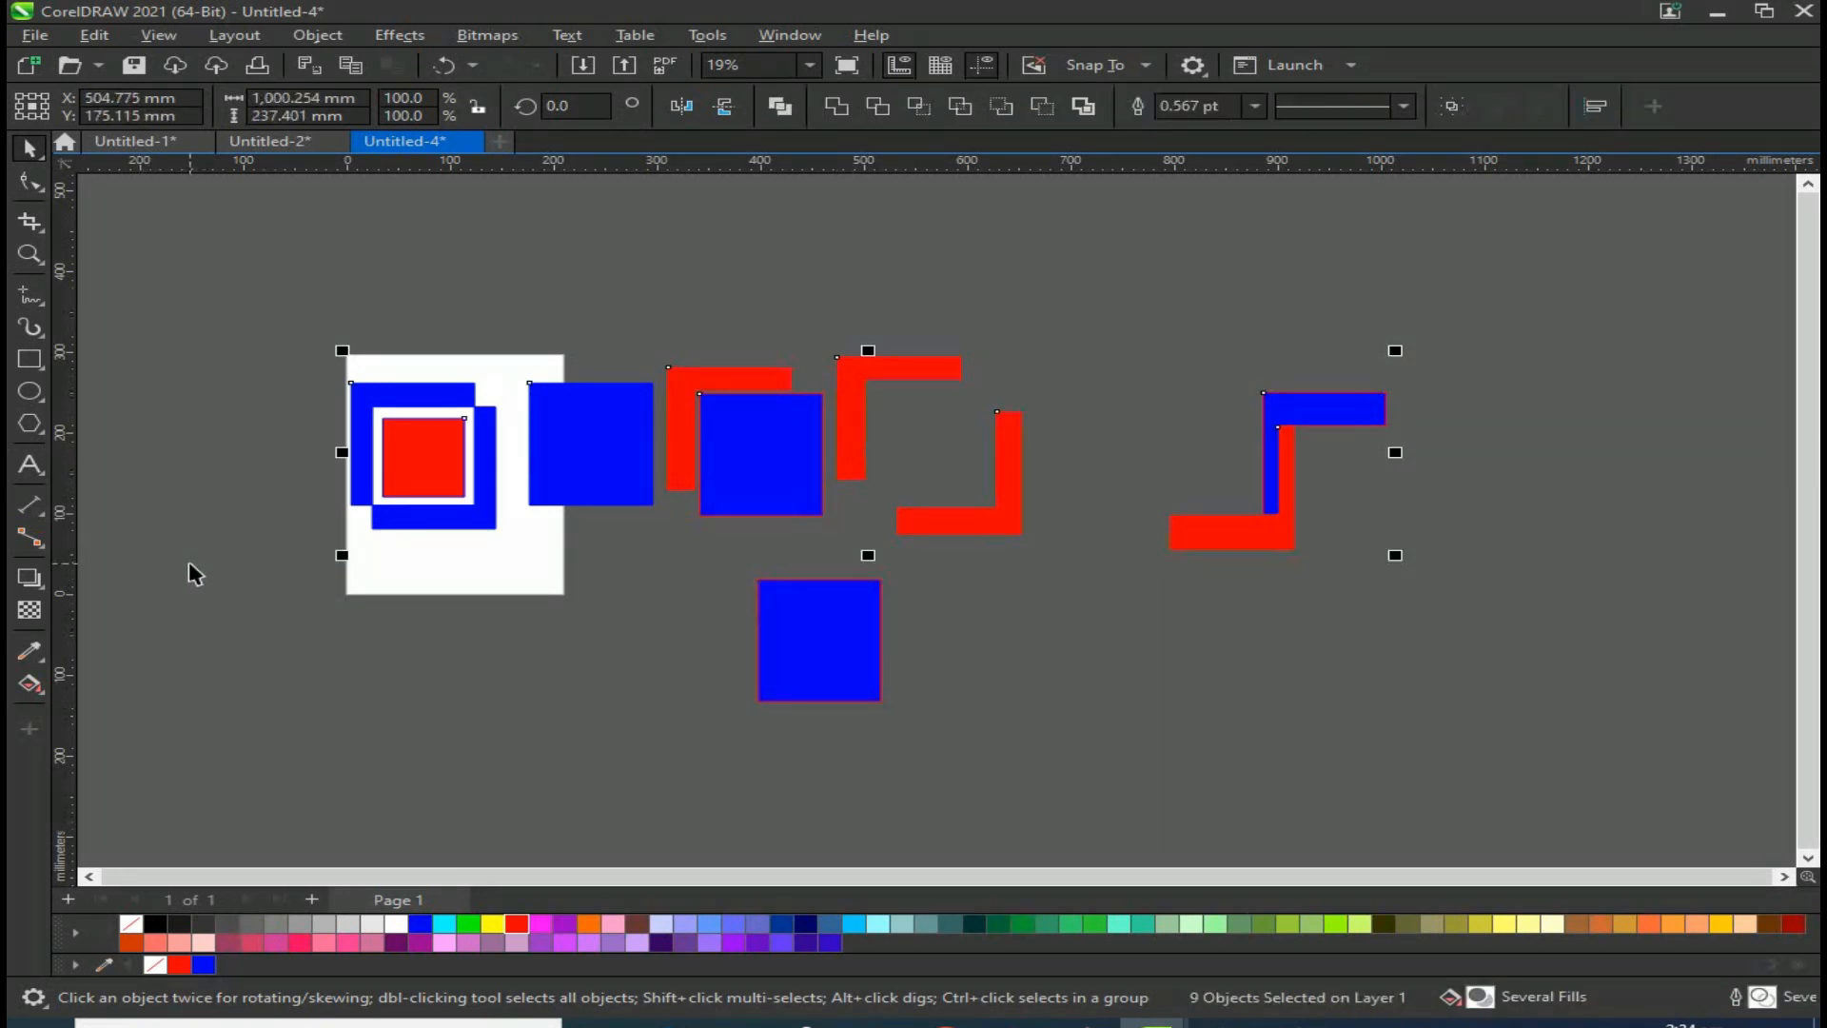
key("Delete")
Step: Move a blue square onto the page so it overlaps the other blue square
left_click_drag(871, 663, 467, 412)
scroll(461, 407, "up", 3)
left_click_drag(370, 366, 428, 453)
Step: Create a boundary around the two overlapping blue squares and move the boundary outline aside
left_click(407, 372, "shift")
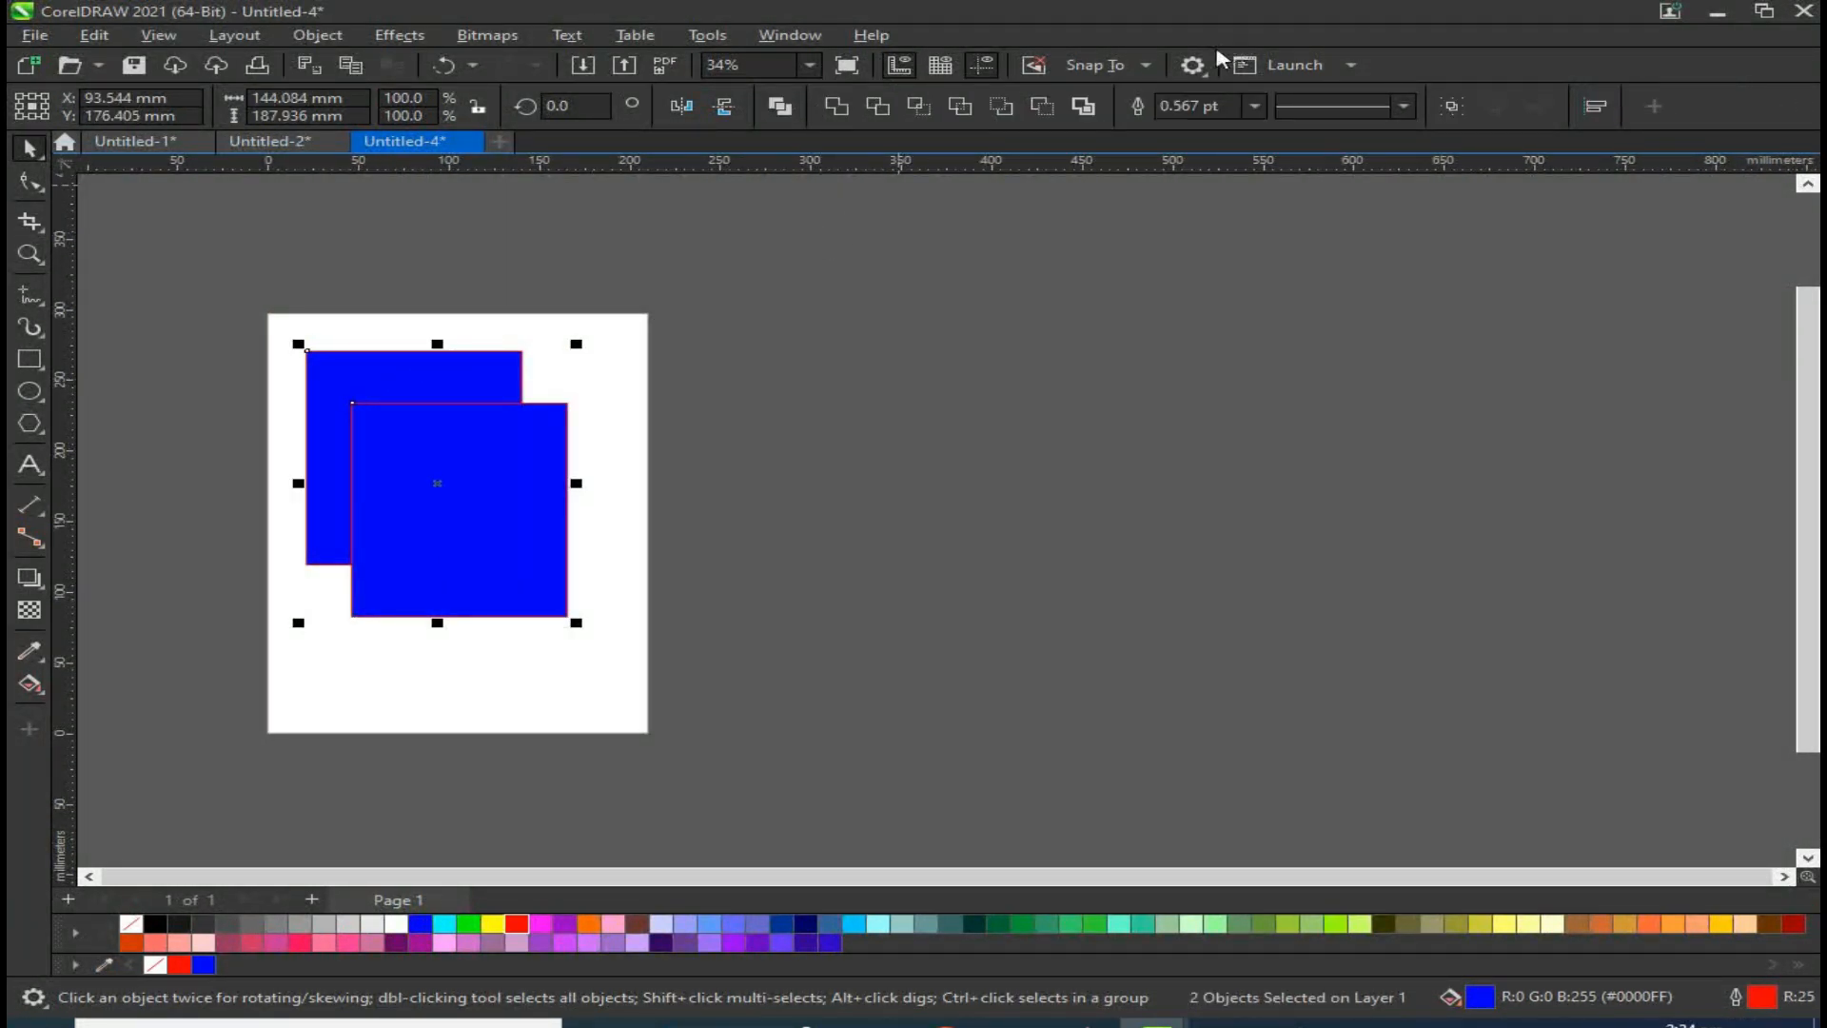
left_click(1083, 107)
left_click_drag(422, 391, 768, 424)
Step: Weld the two overlapping blue squares into one shape and shift it slightly
left_click_drag(1090, 301, 147, 667)
left_click(986, 716)
left_click(590, 476)
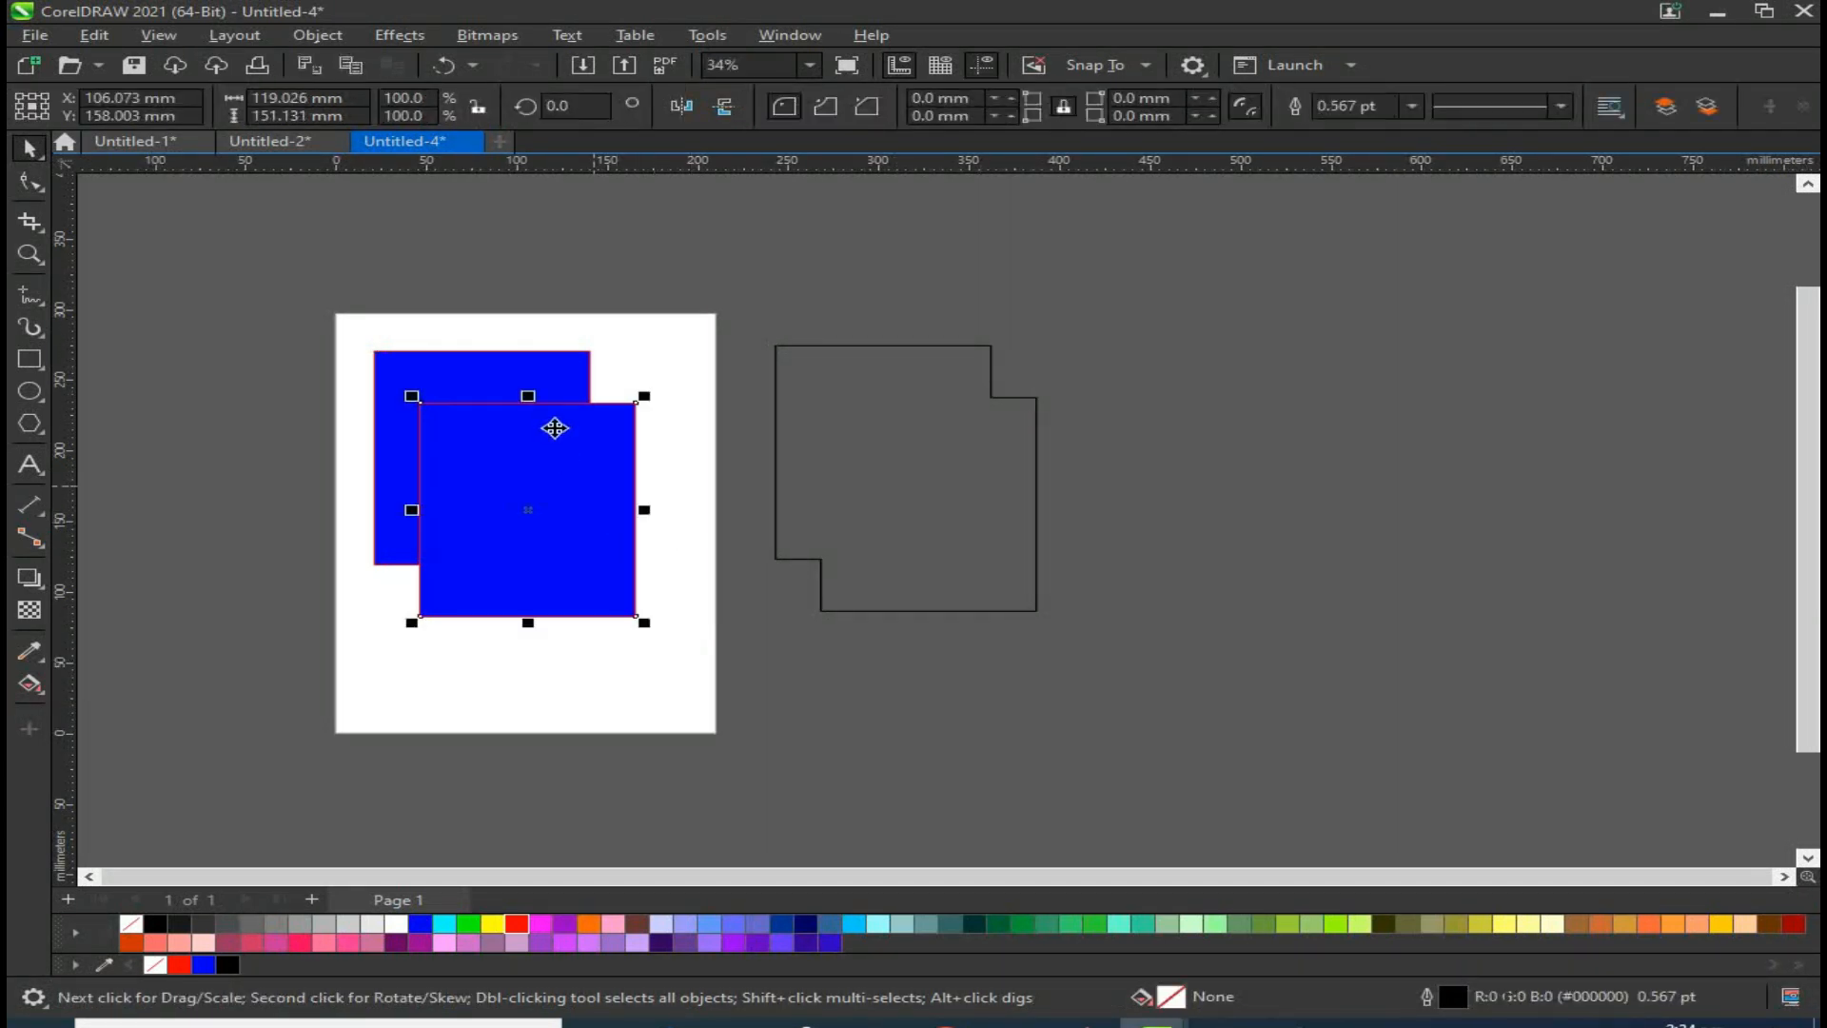
left_click(557, 371, "shift")
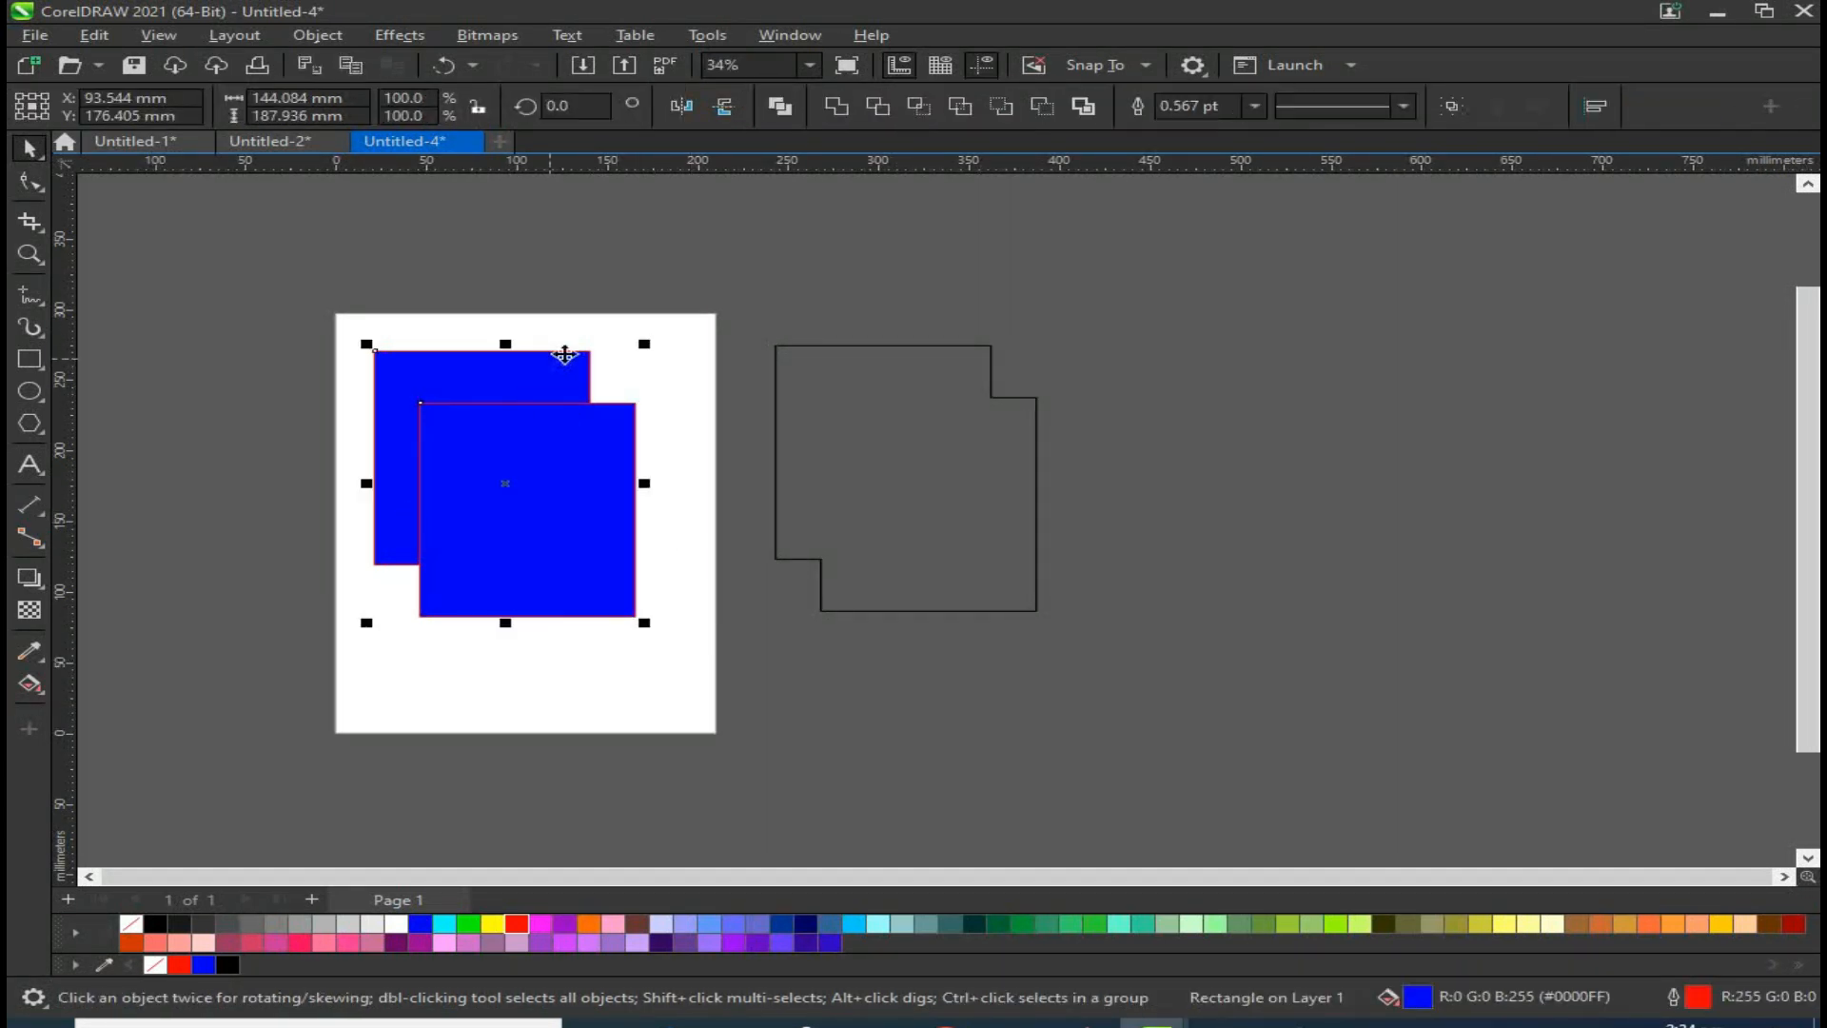
left_click(834, 106)
left_click_drag(526, 501, 720, 514)
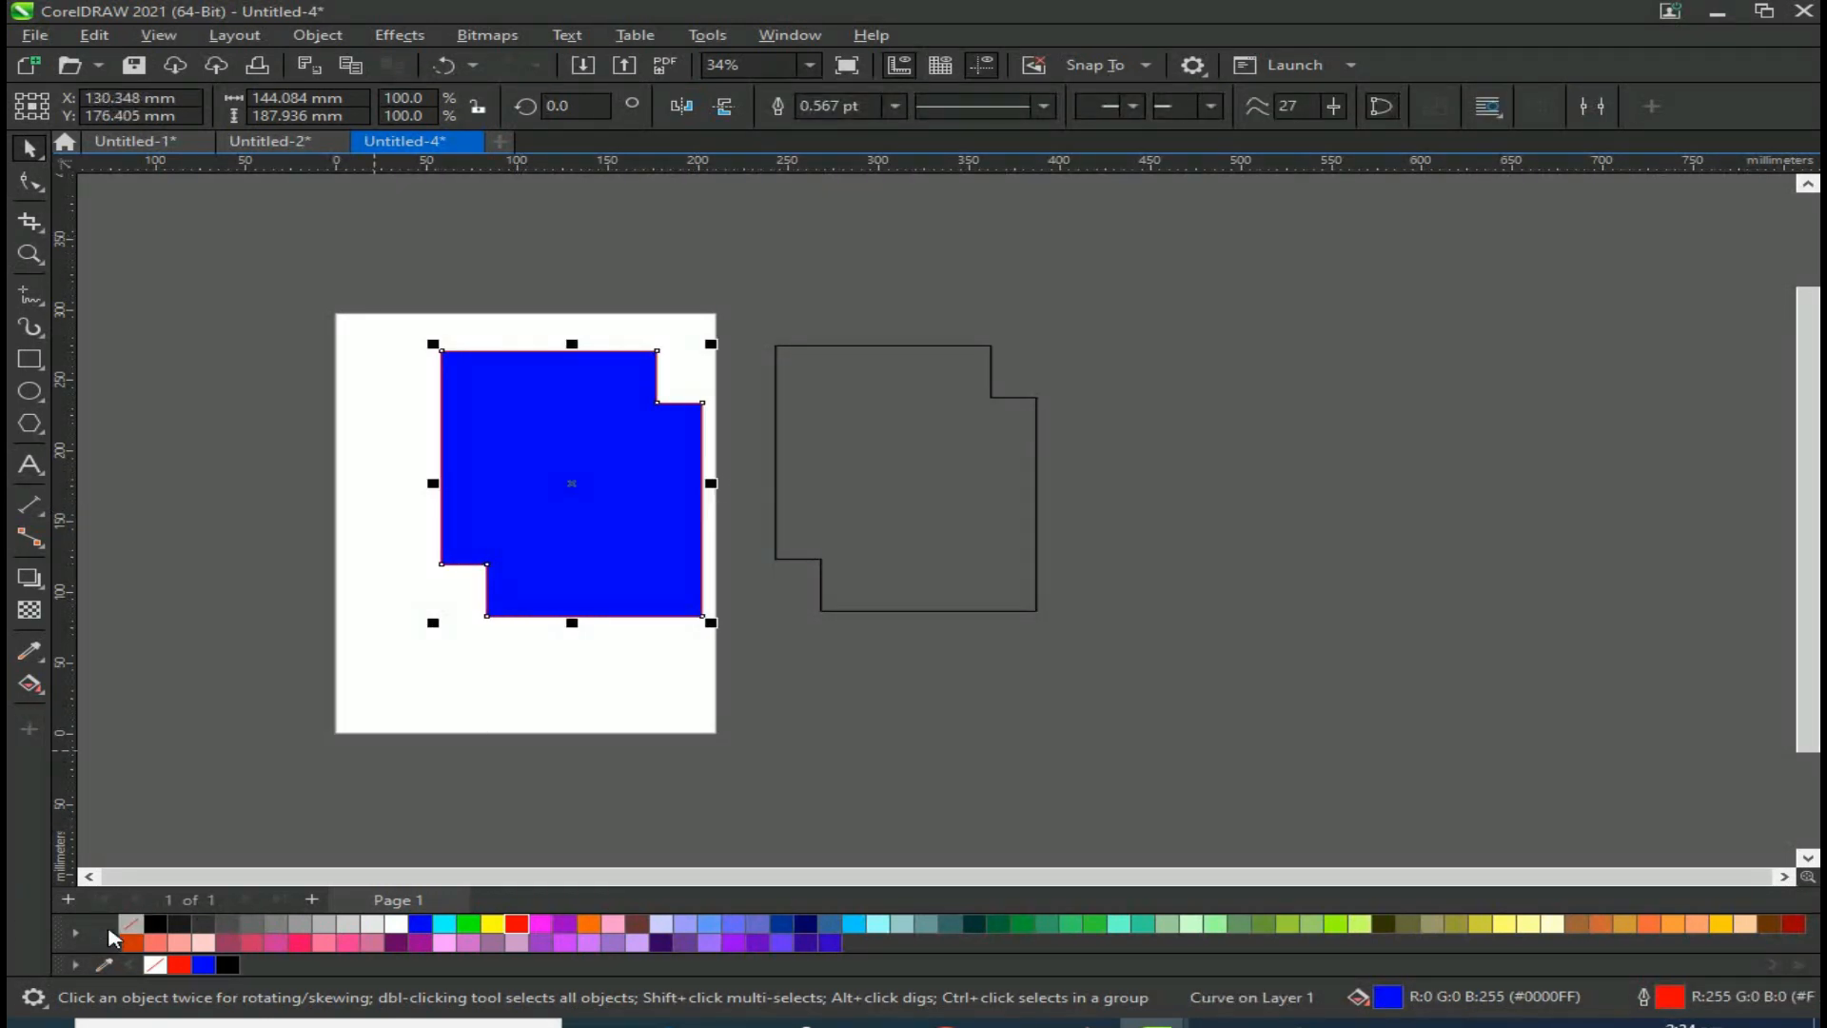
Step: Remove the welded shape's fill and outline, then give it a navy outline
right_click(126, 926)
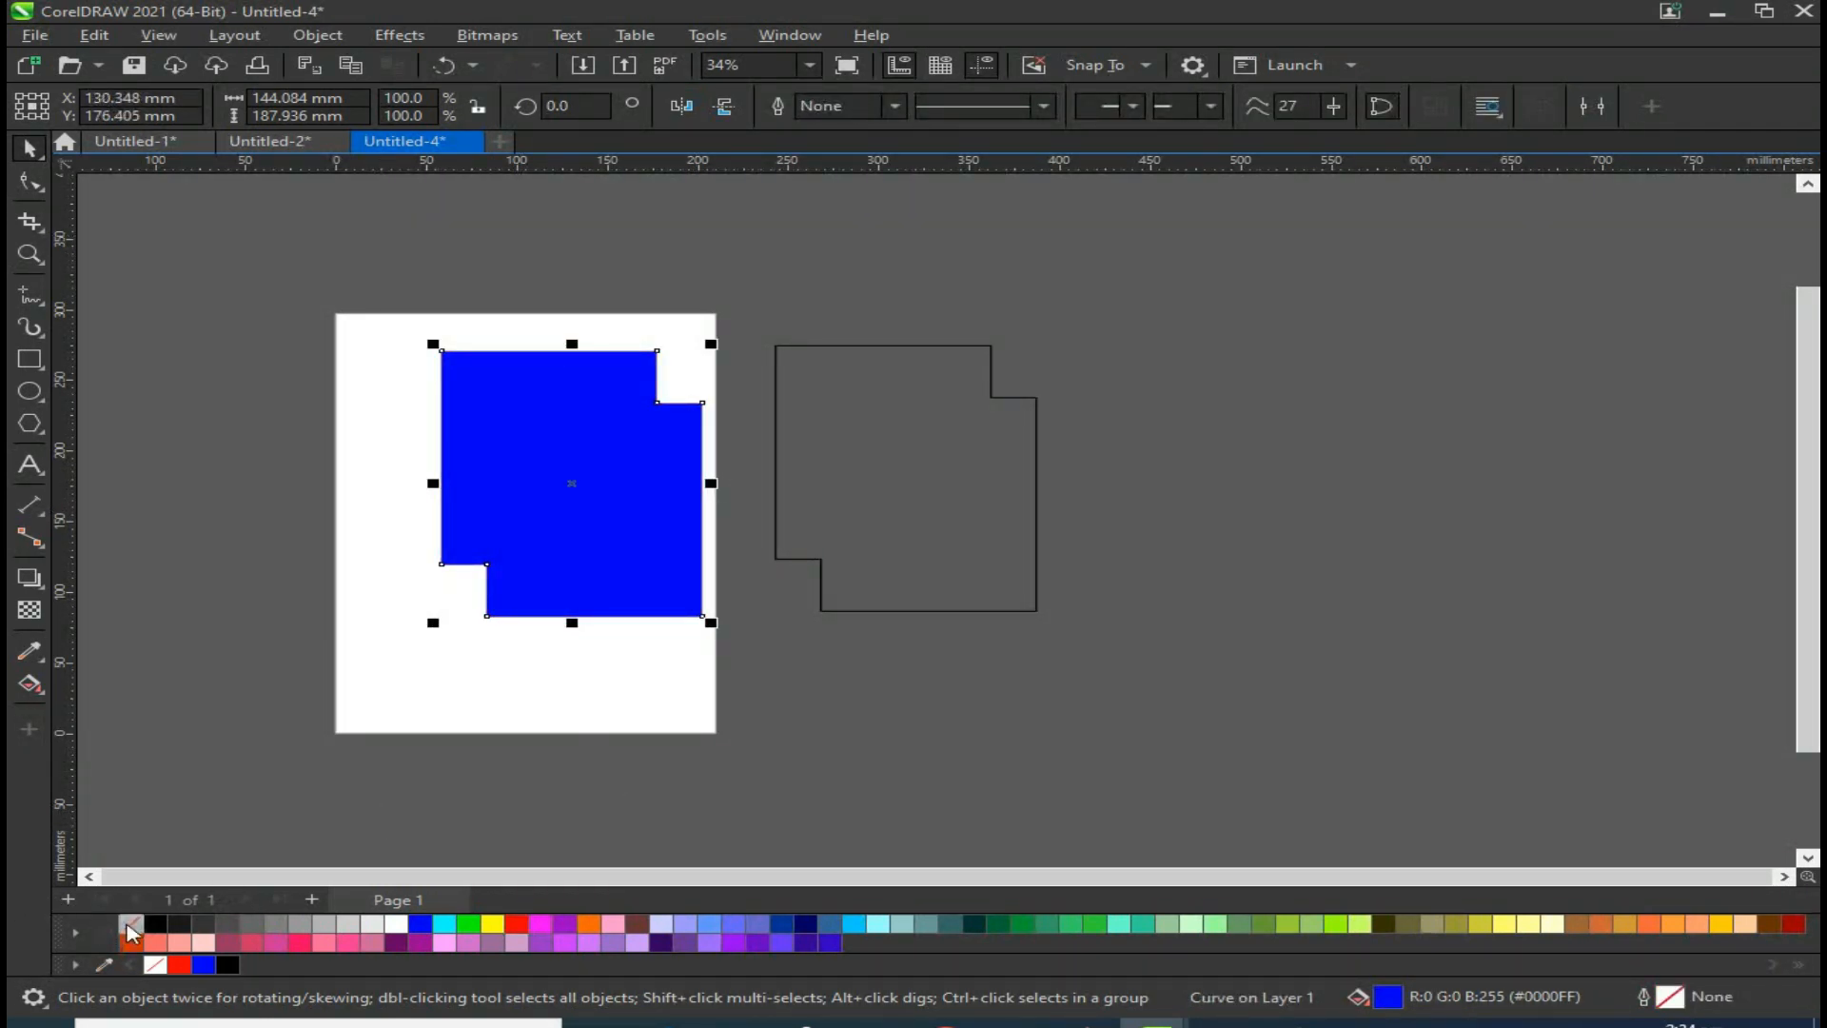
left_click(130, 928)
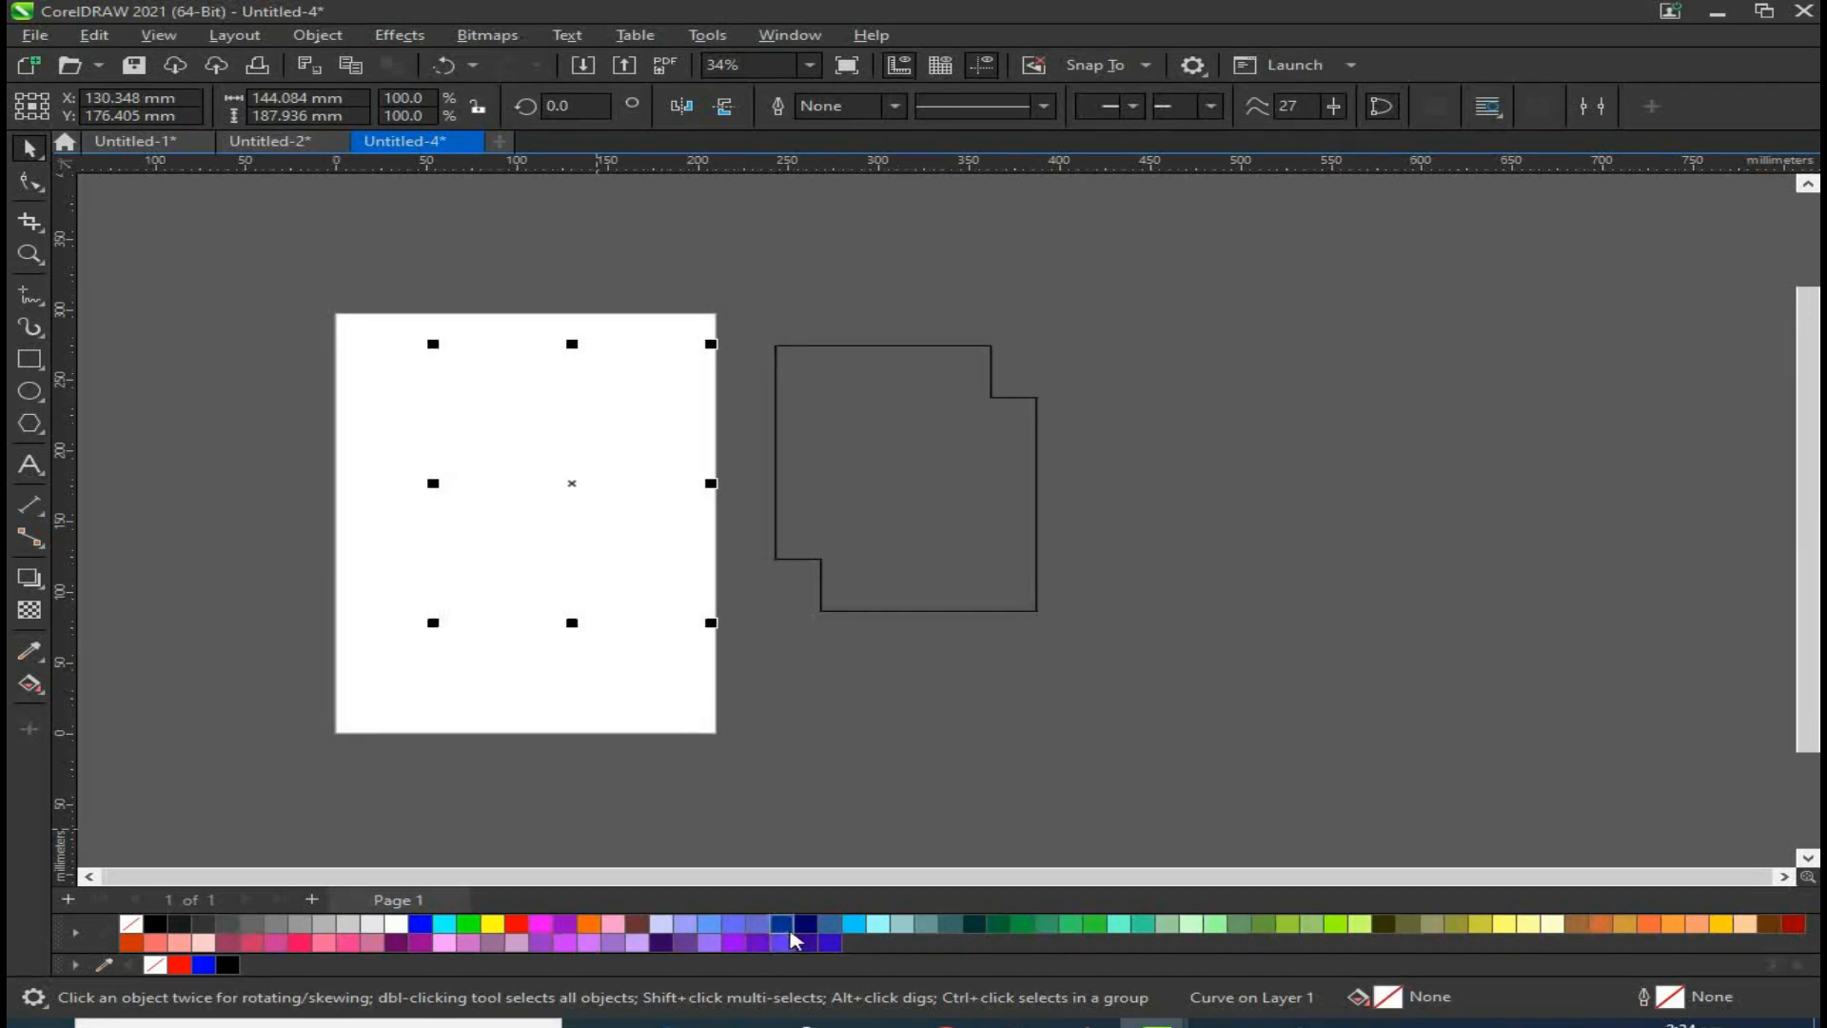
right_click(802, 921)
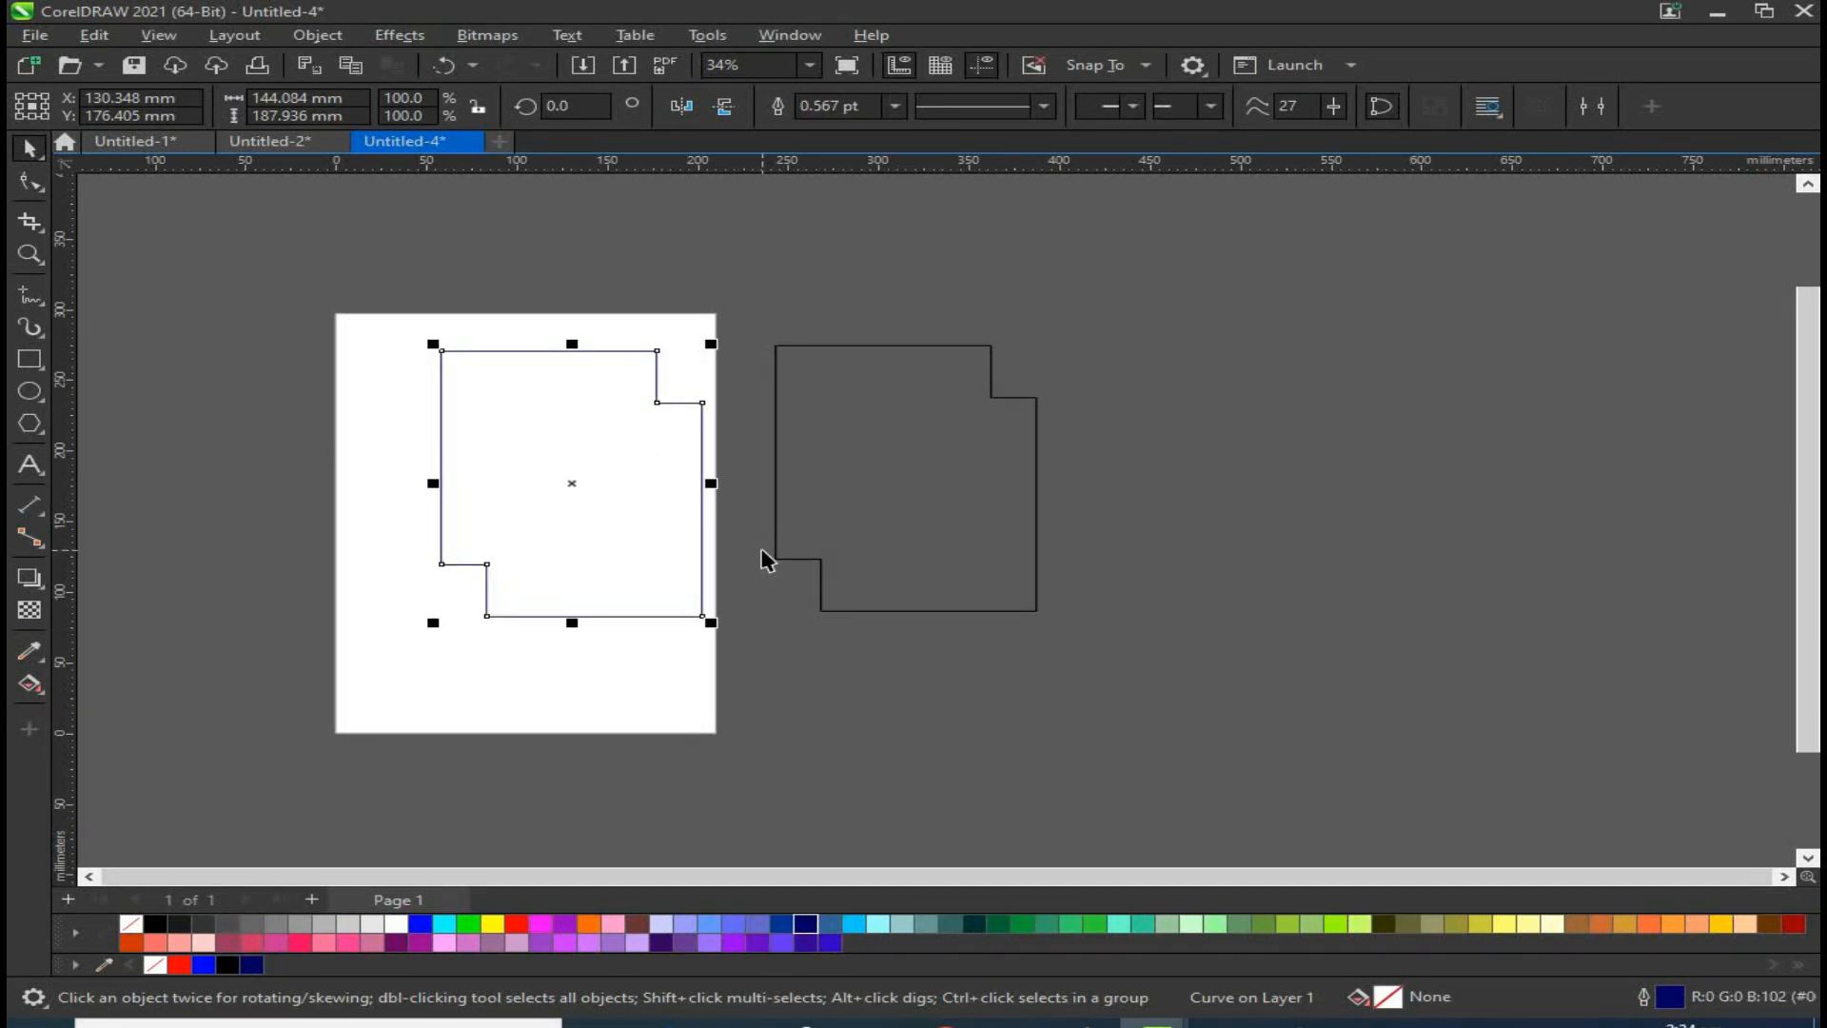
Step: Select and delete the welded shape and the boundary outline
left_click_drag(1091, 283, 453, 726)
key("Delete")
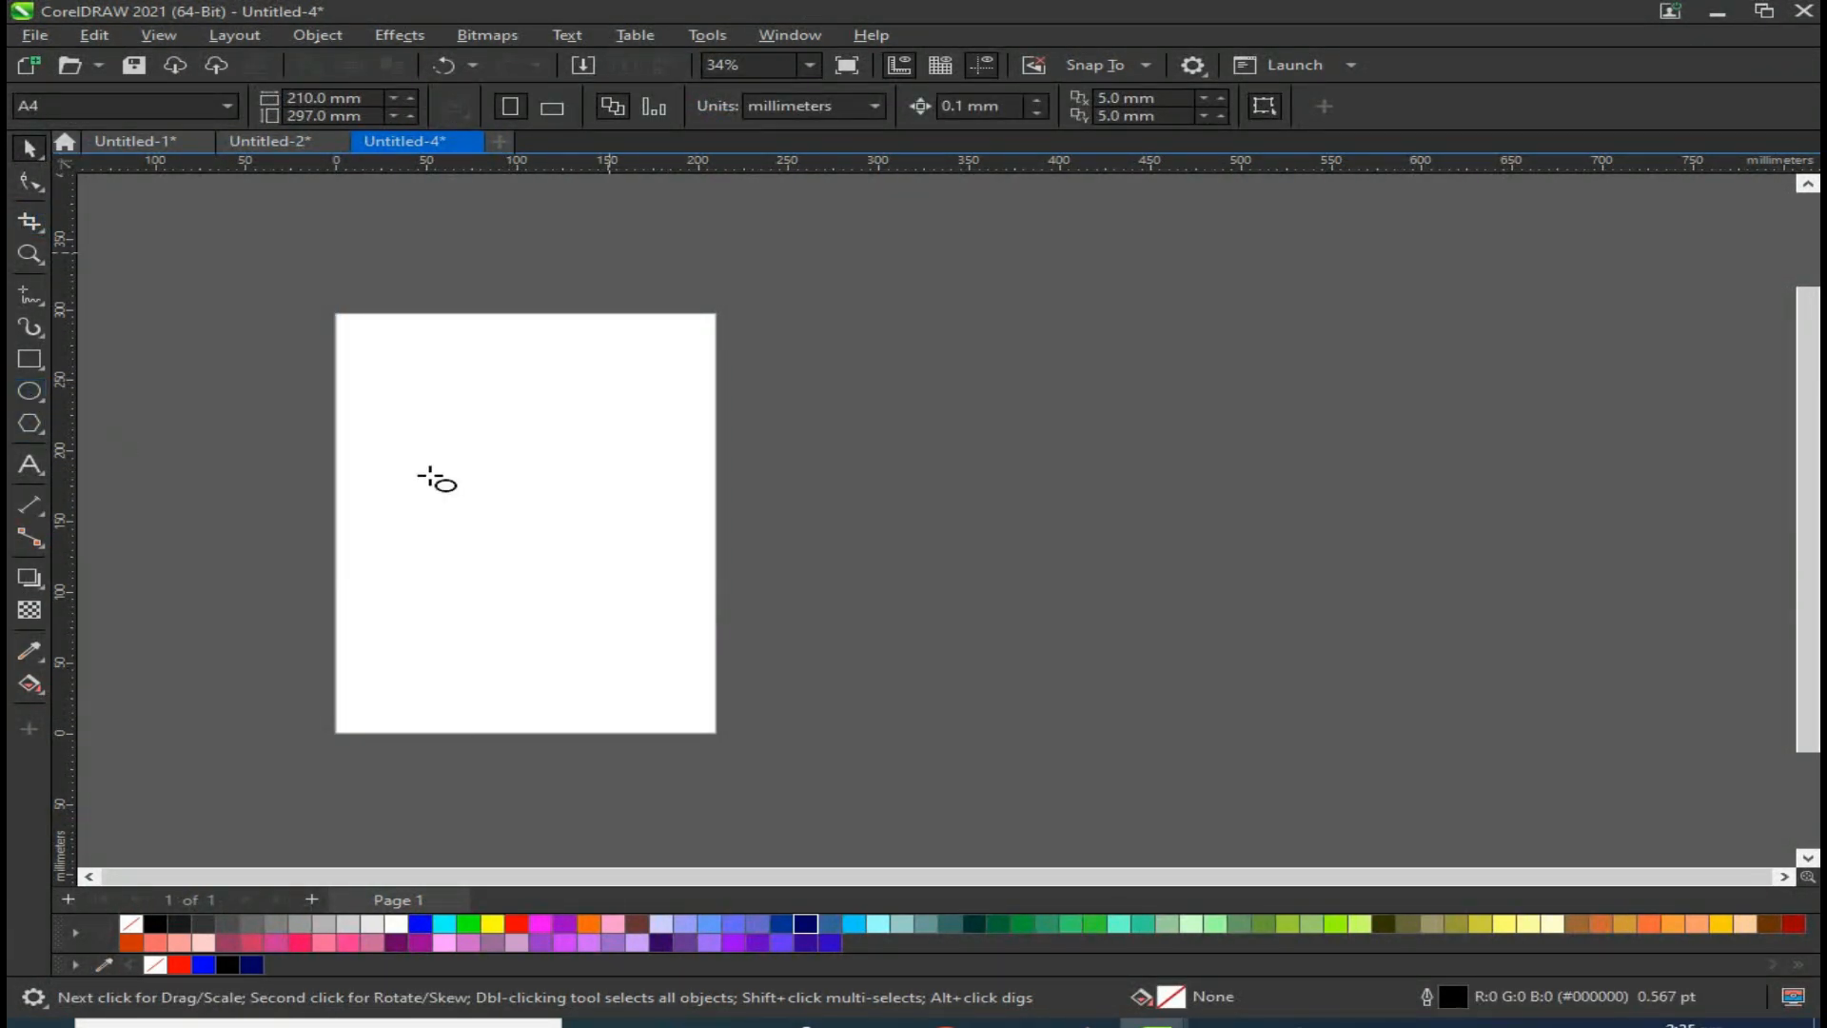
Step: Draw an ellipse about 148 by 174 mm on the page
left_click(17, 389)
left_click_drag(419, 366, 702, 624)
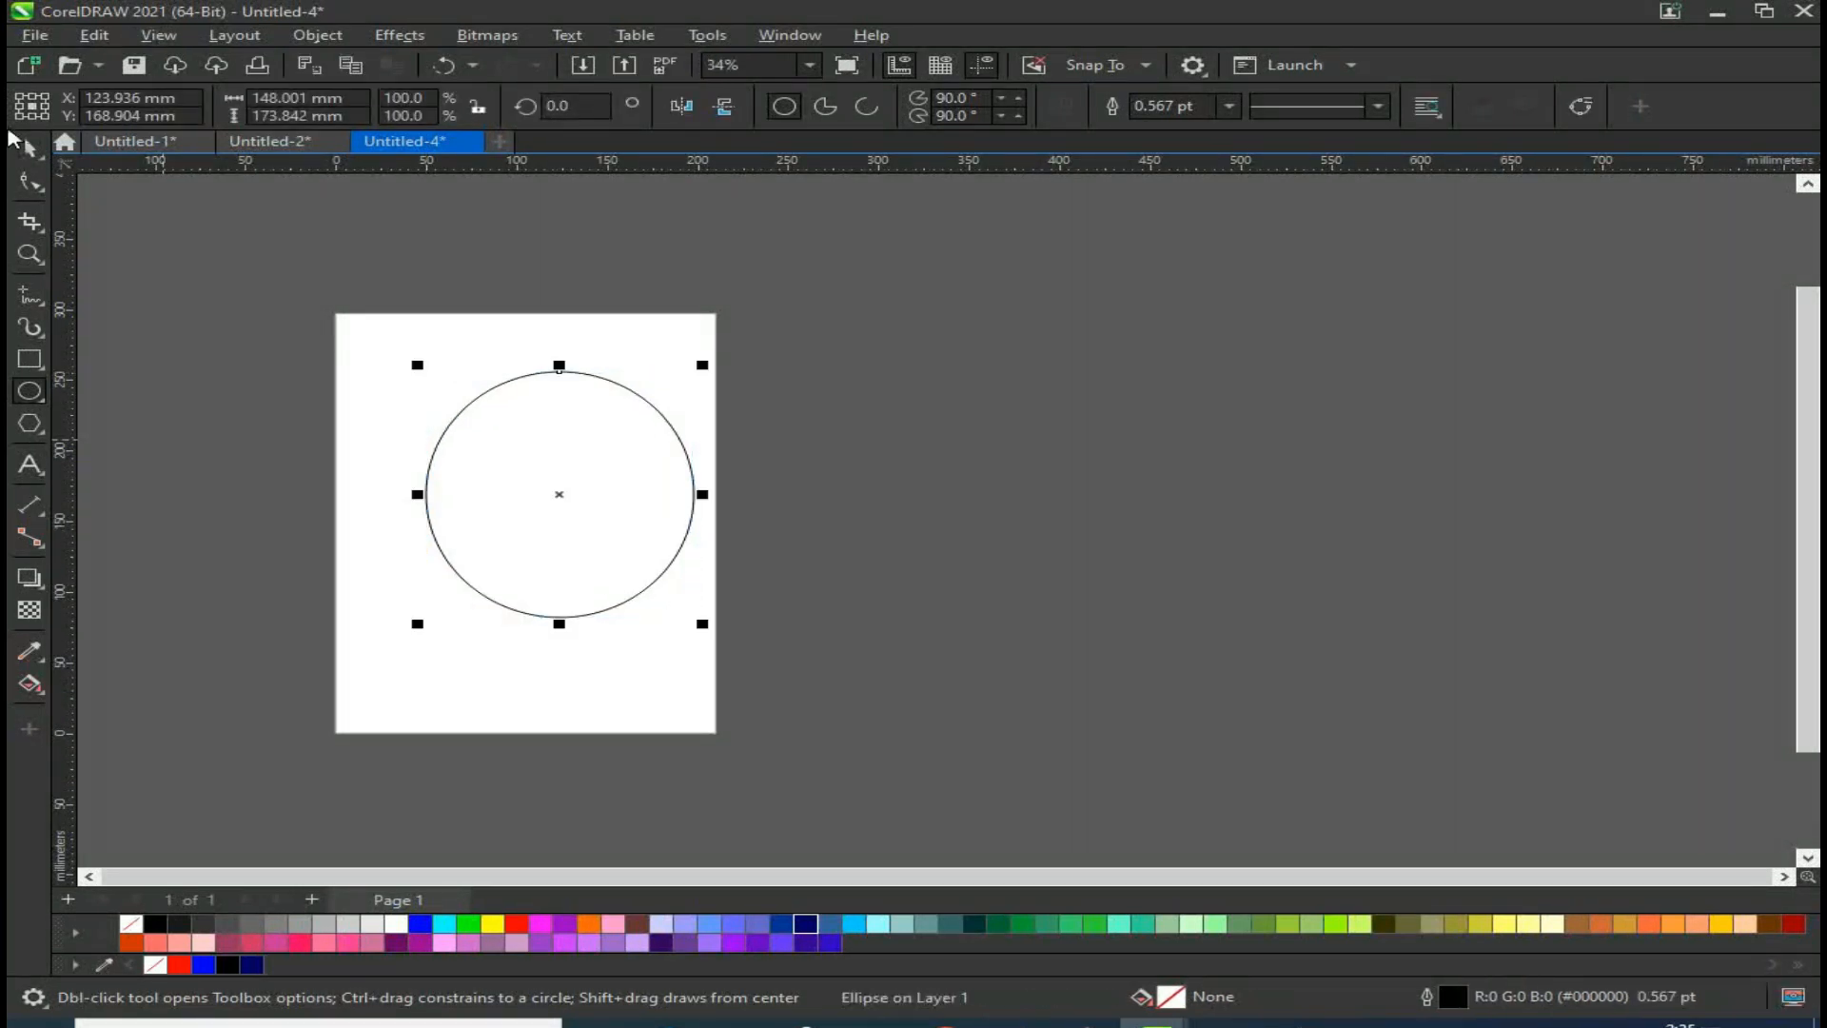
Step: Duplicate the ellipse, overlapping the copy to the right
key("space")
left_click_drag(528, 475, 720, 467)
right_click(721, 466)
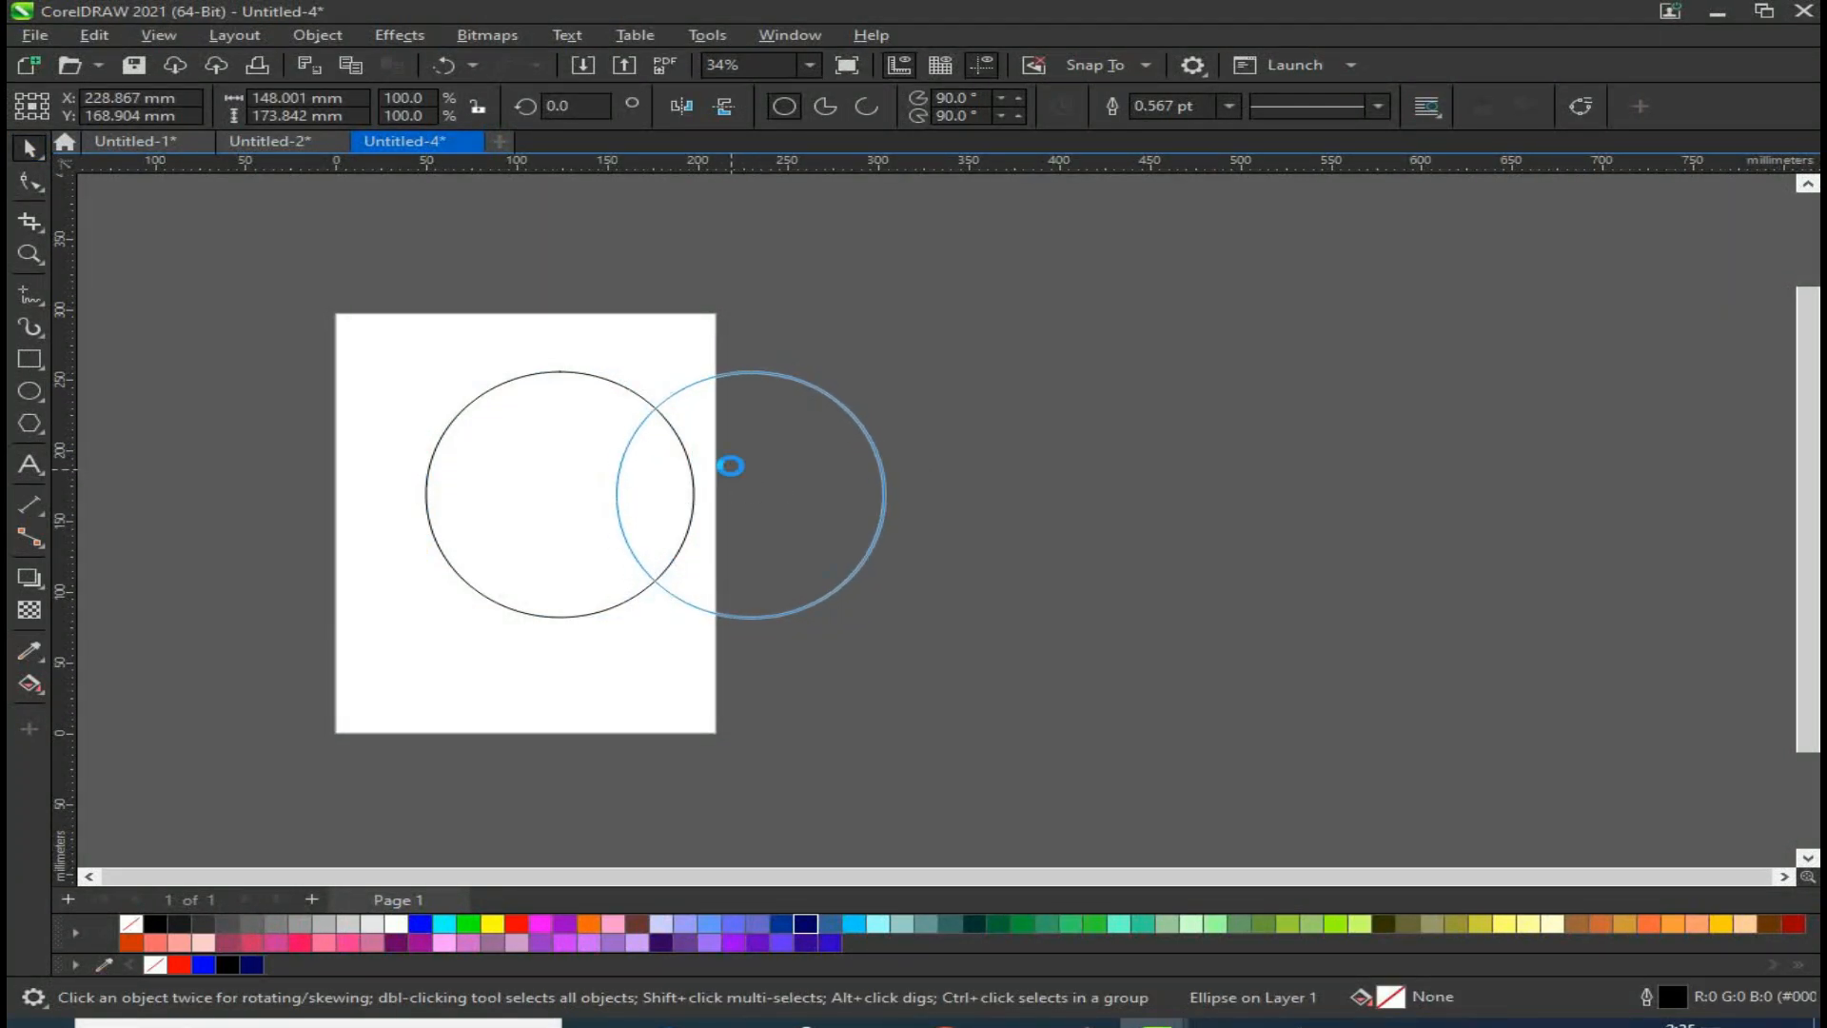
Step: Trim the left ellipse with the right one and pull it aside, then undo both
left_click(523, 468, "shift")
left_click(877, 106)
left_click_drag(523, 531, 460, 512)
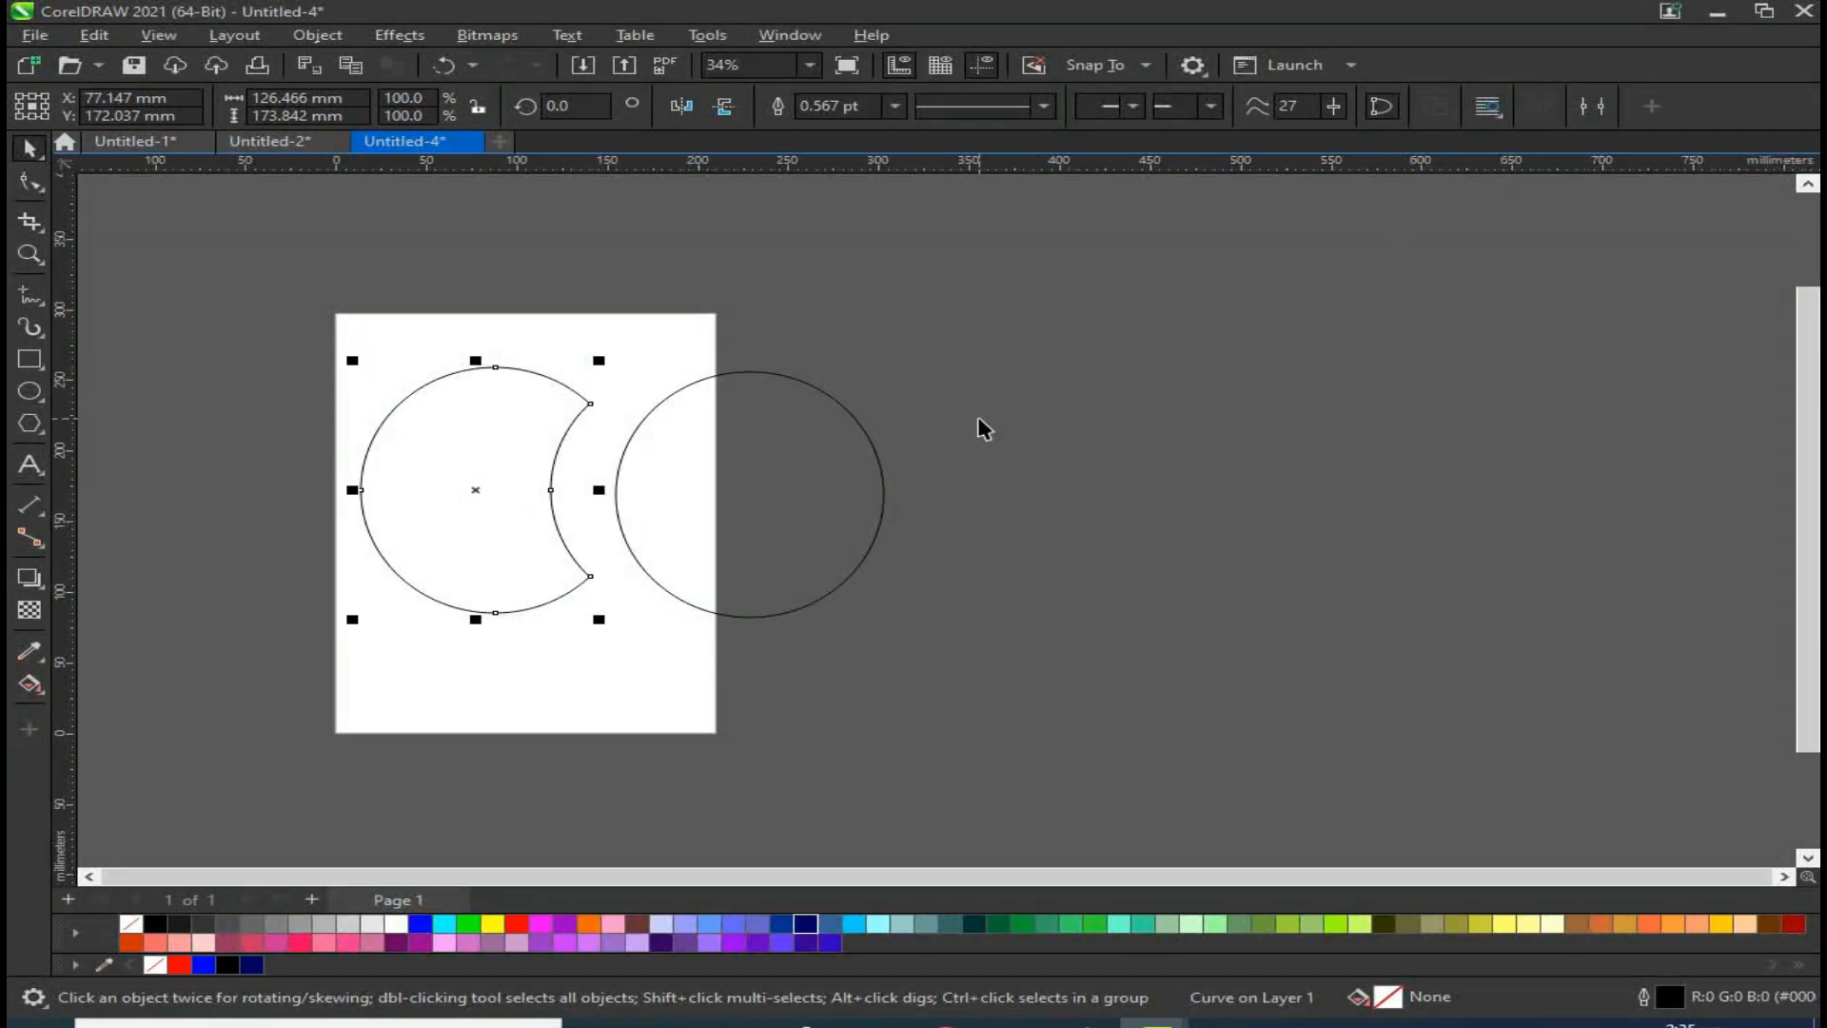
key("ctrl+z")
key("ctrl+z")
Step: Trim the right ellipse with the left one and pull it aside, then undo both
left_click(553, 644)
left_click(588, 559)
left_click(788, 515, "shift")
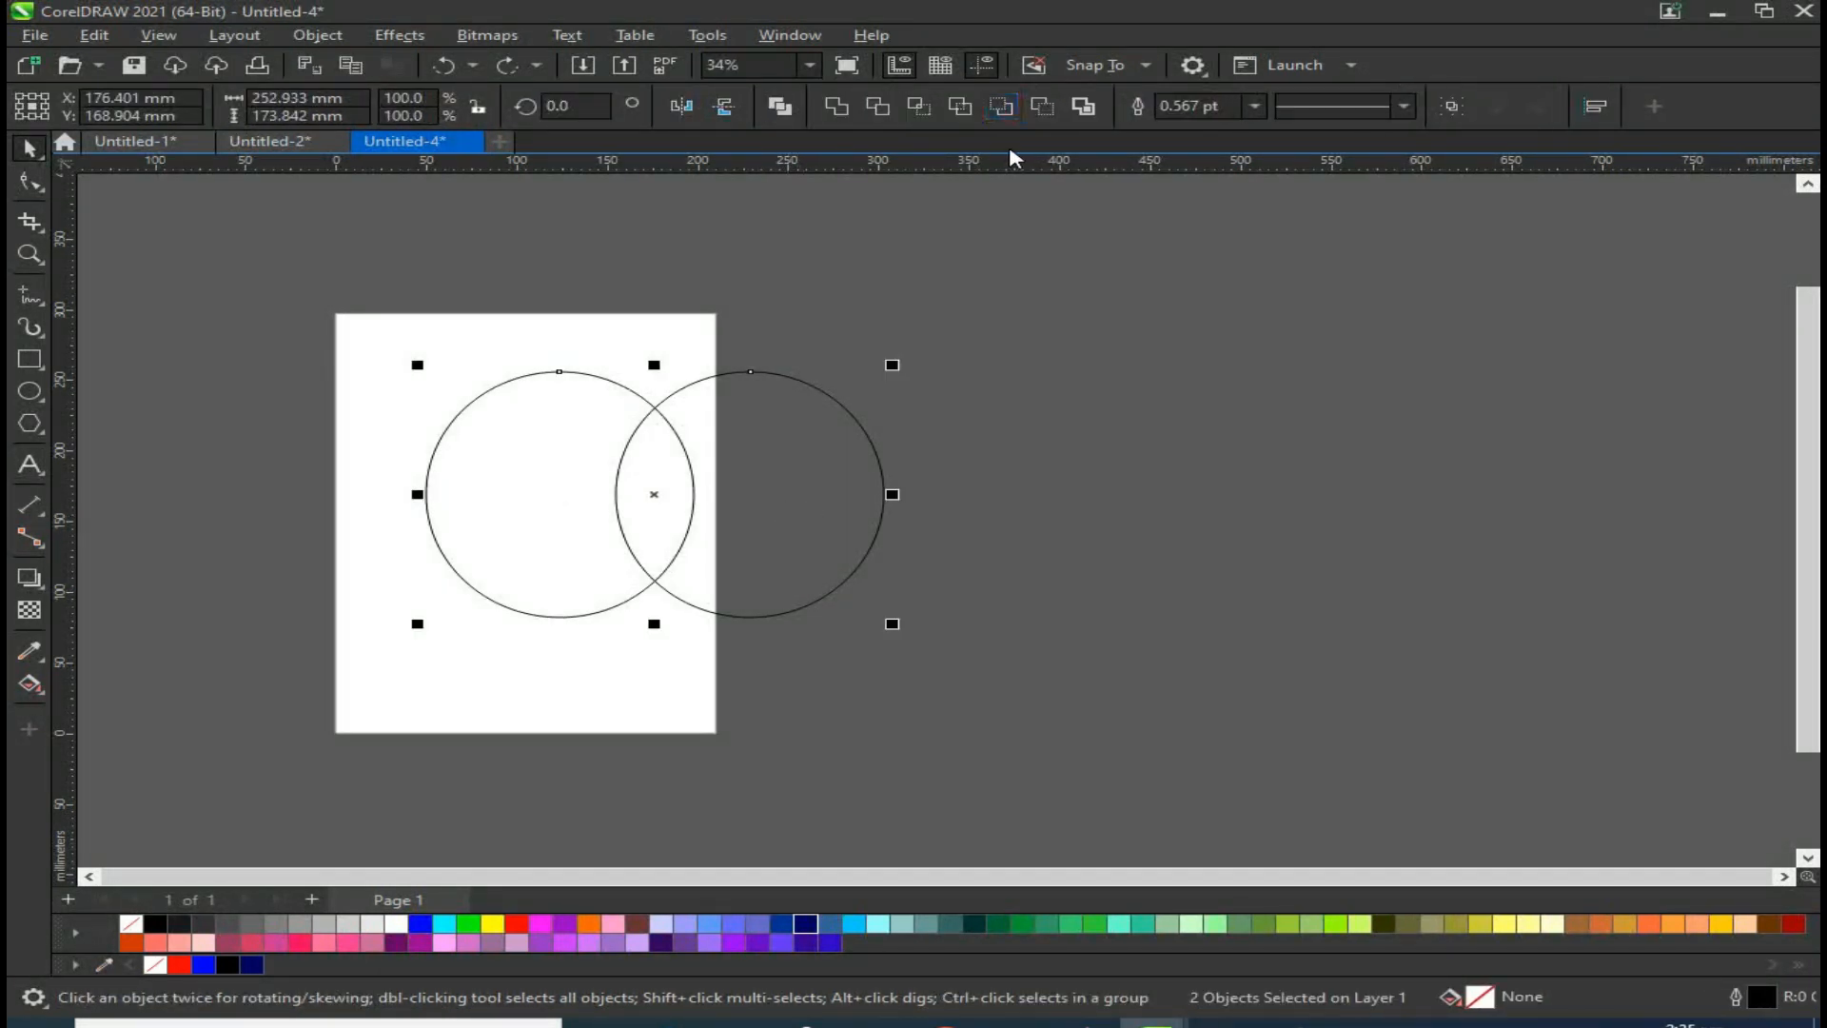
left_click(879, 107)
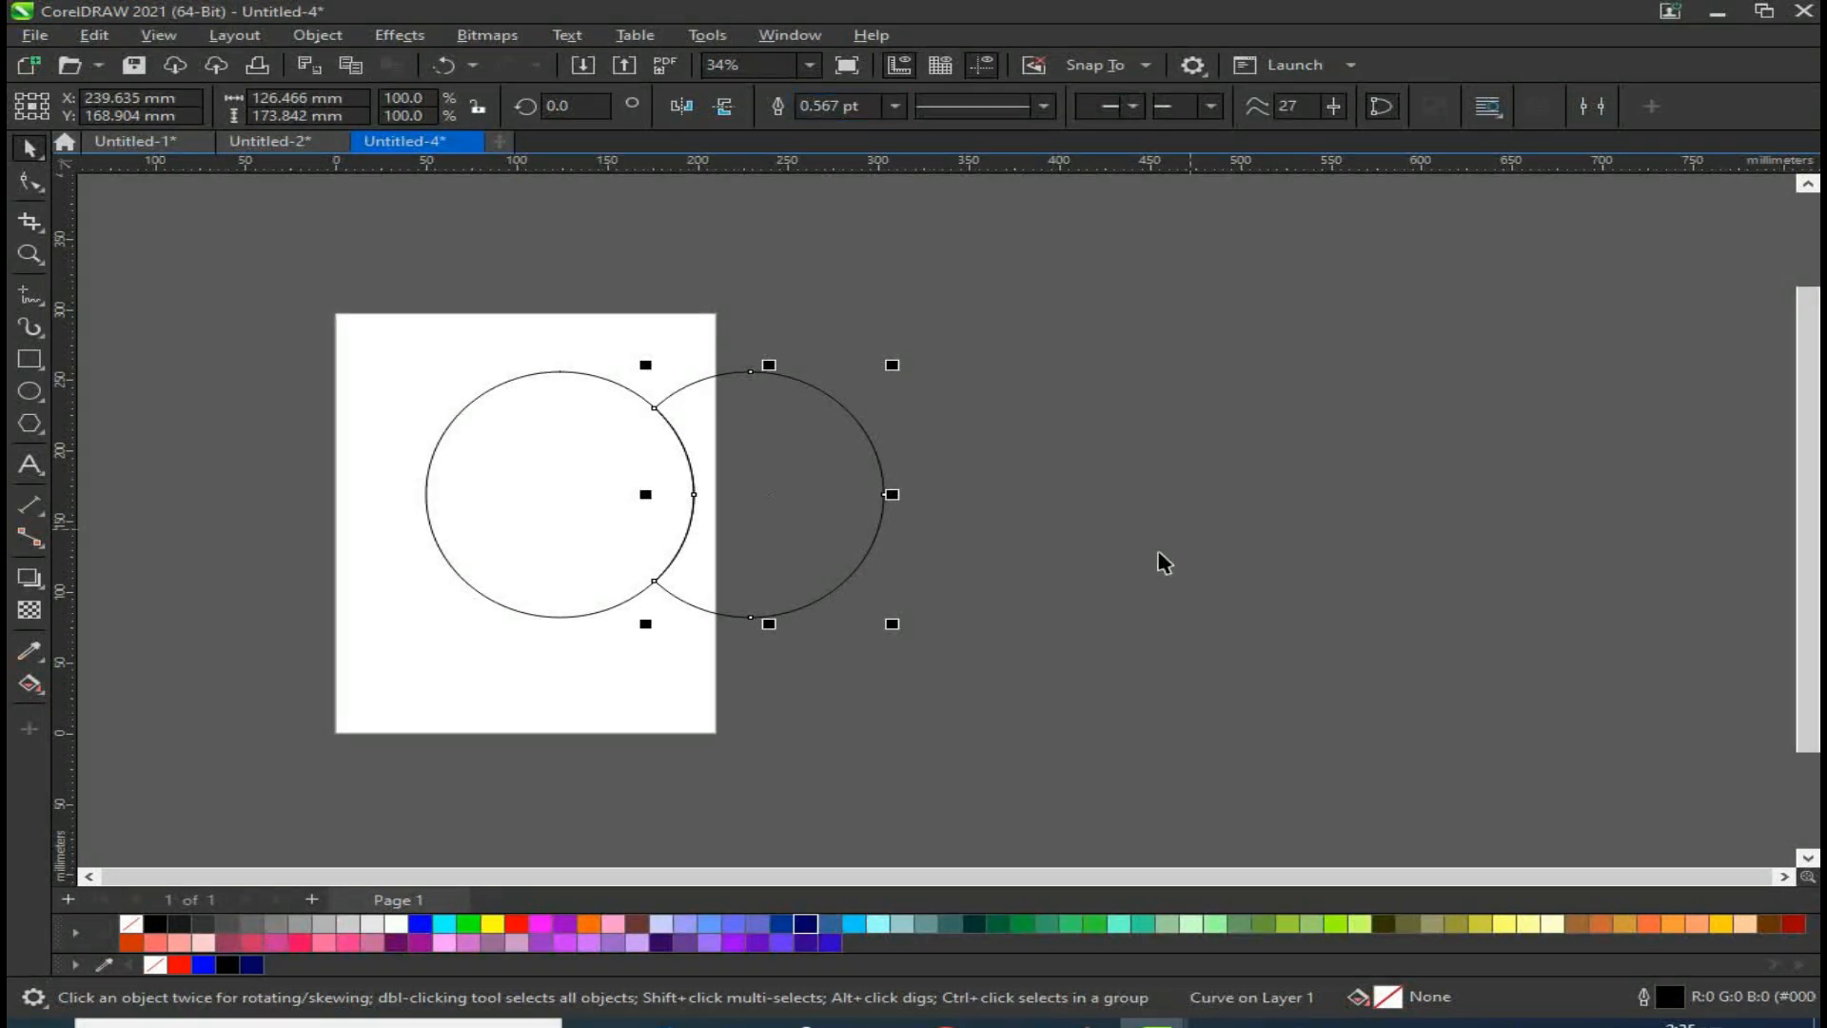
left_click_drag(781, 521, 968, 520)
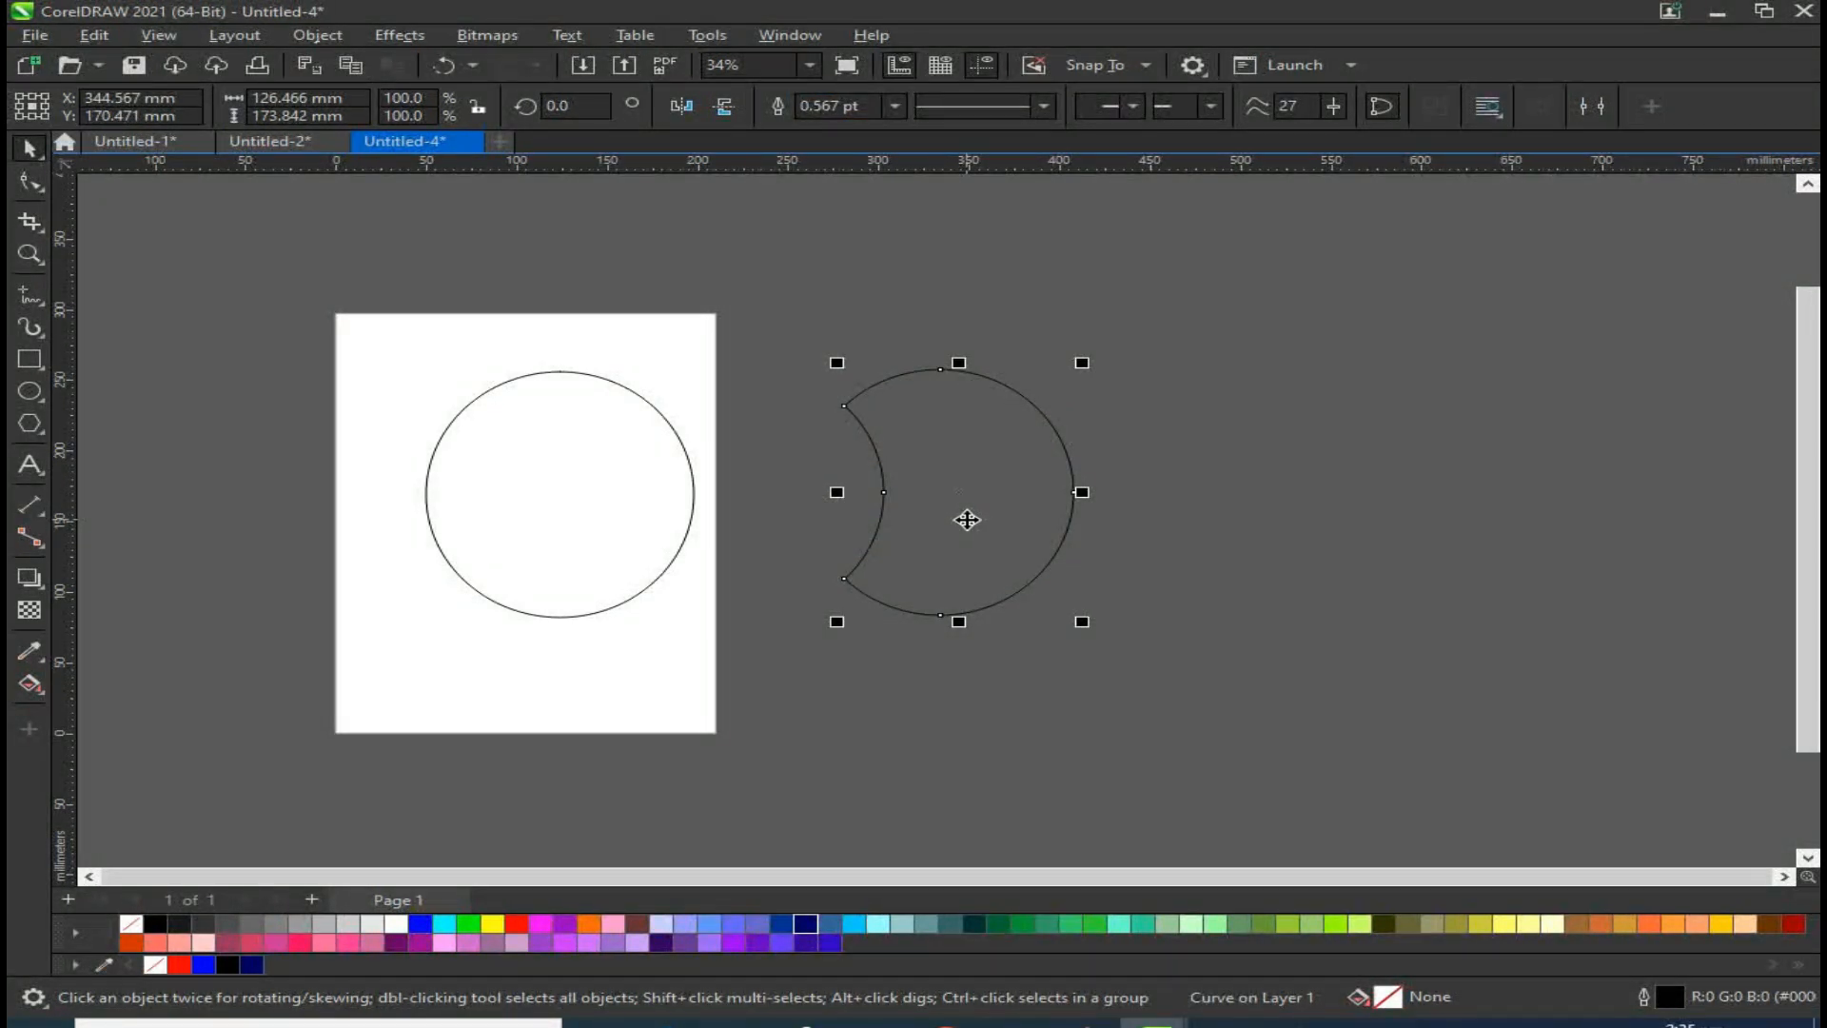
key("ctrl+z")
key("ctrl+z")
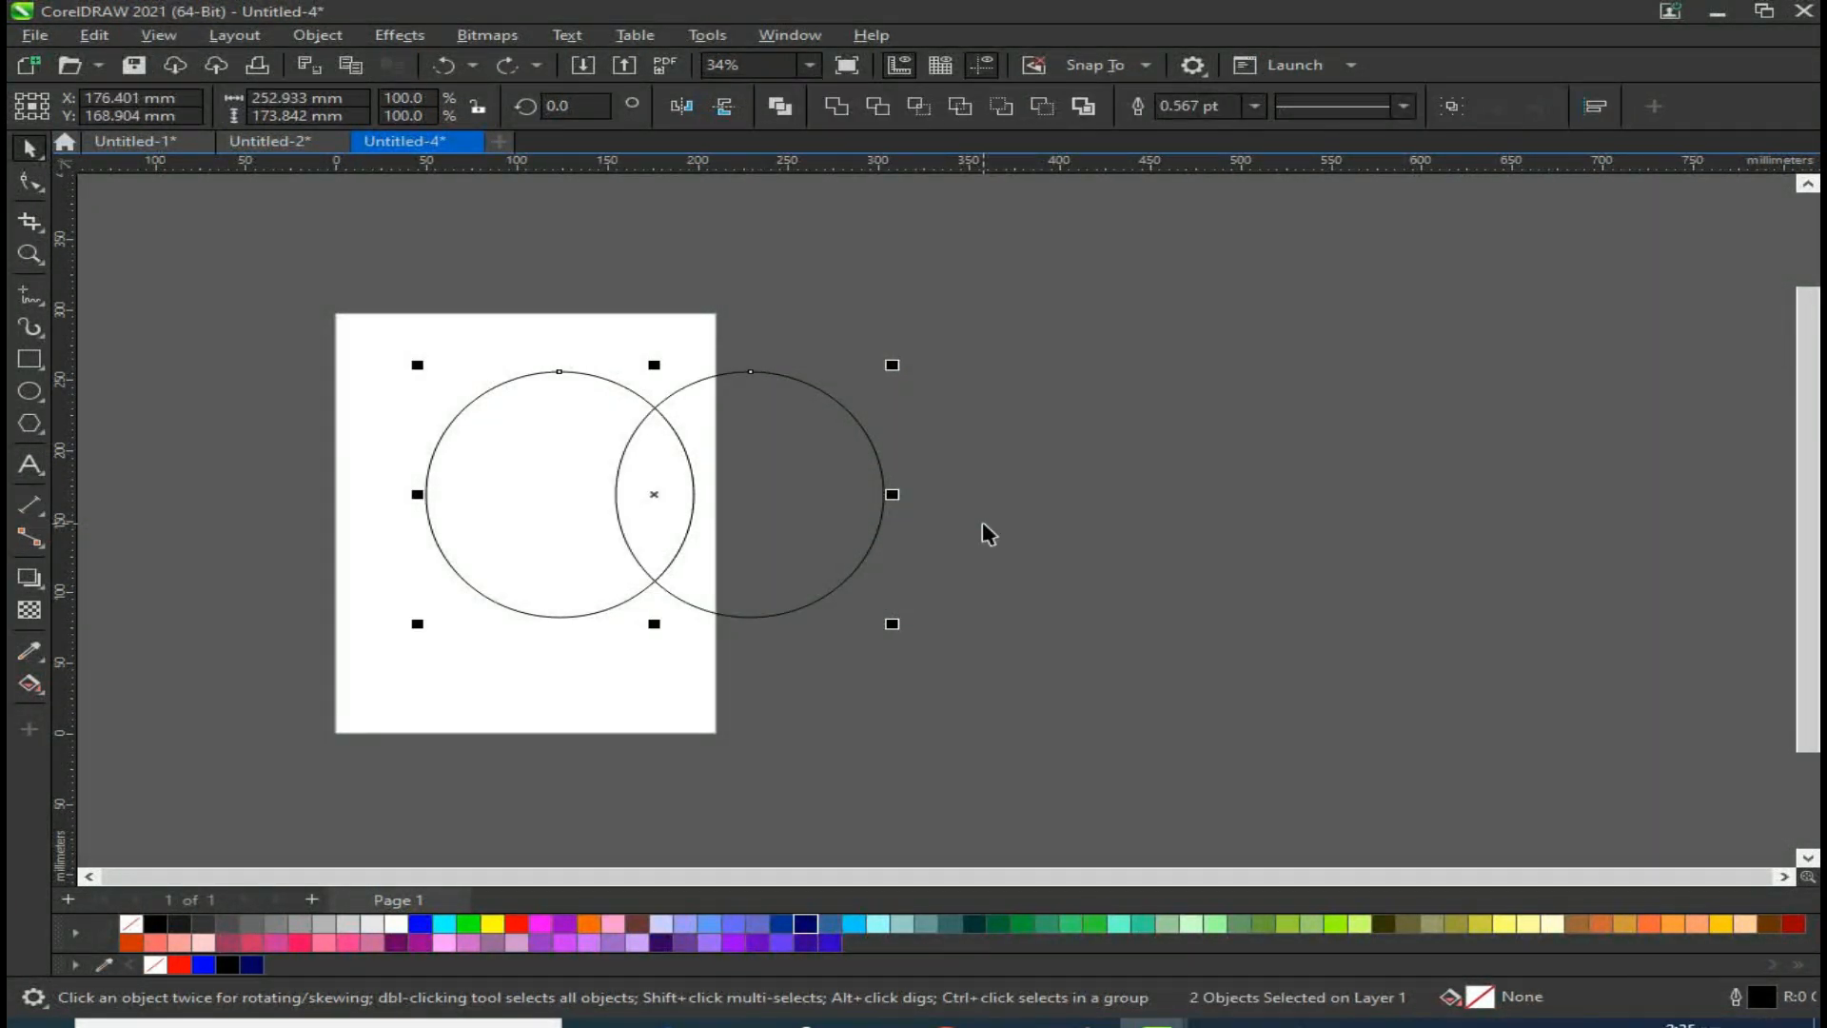
Step: Combine the two ellipses into one object and move it to the right
left_click(595, 490)
key("ctrl+a")
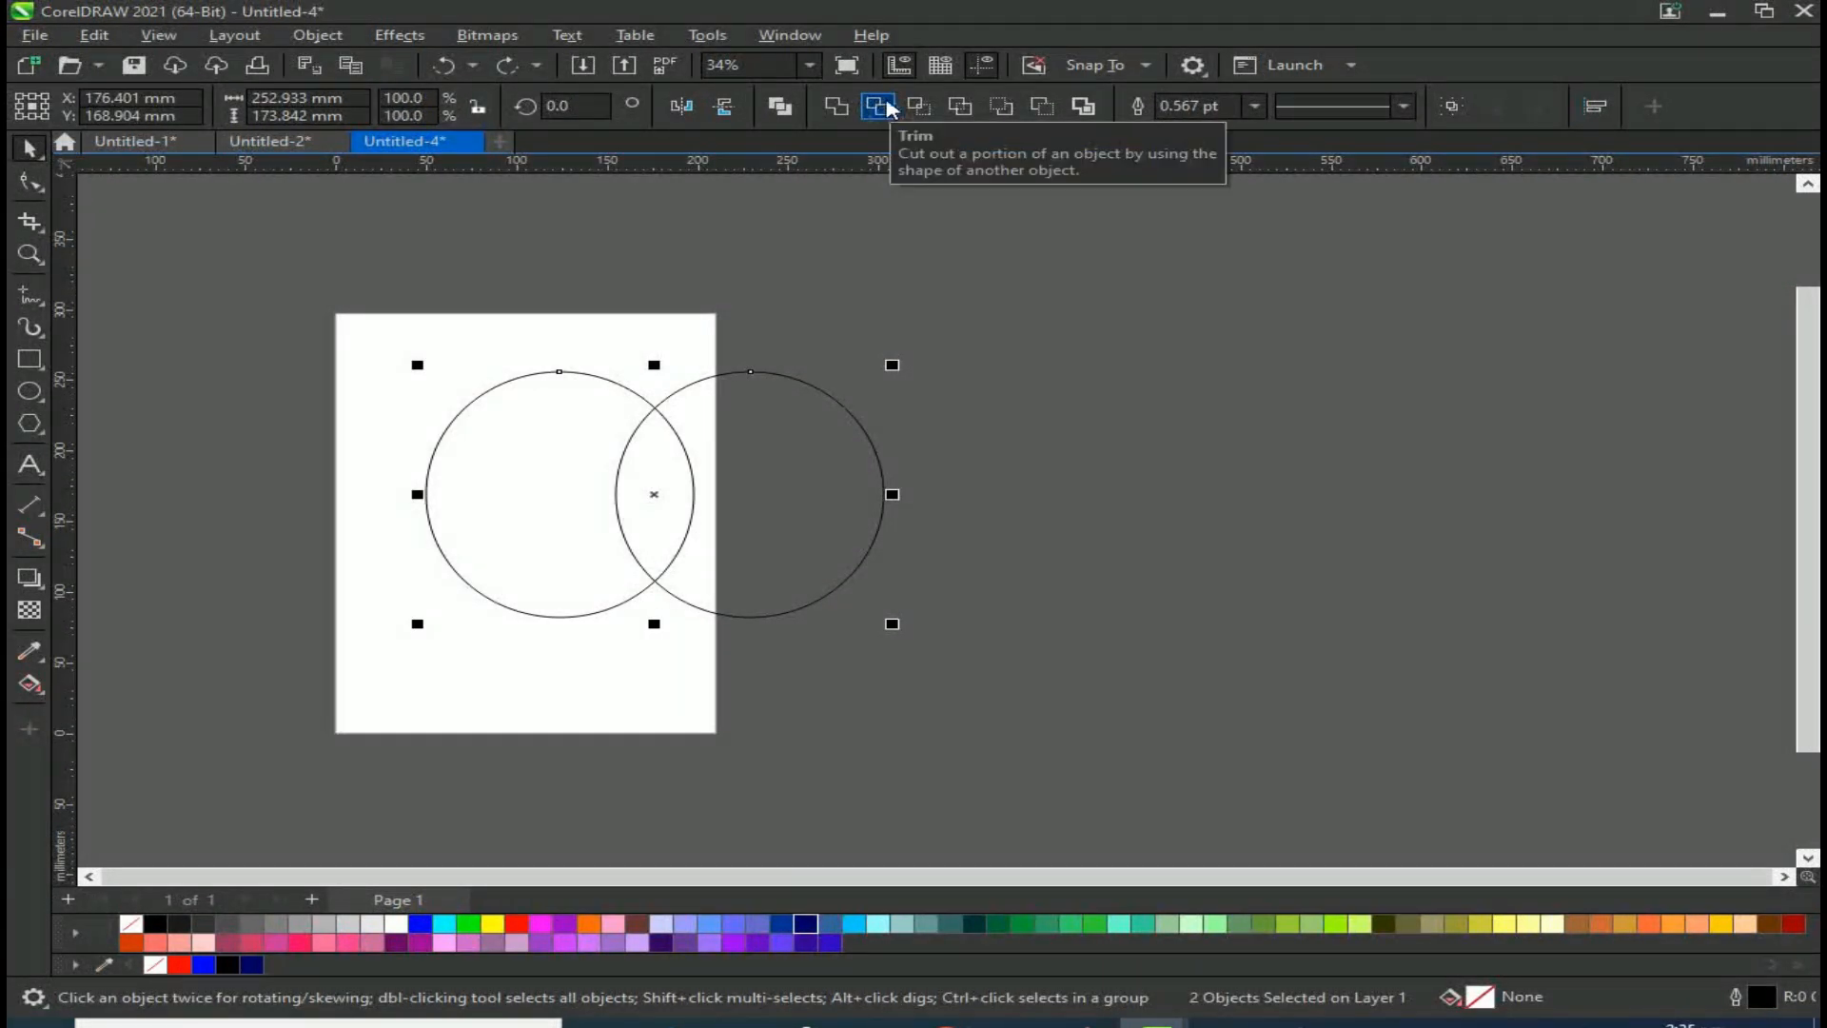
left_click(786, 111)
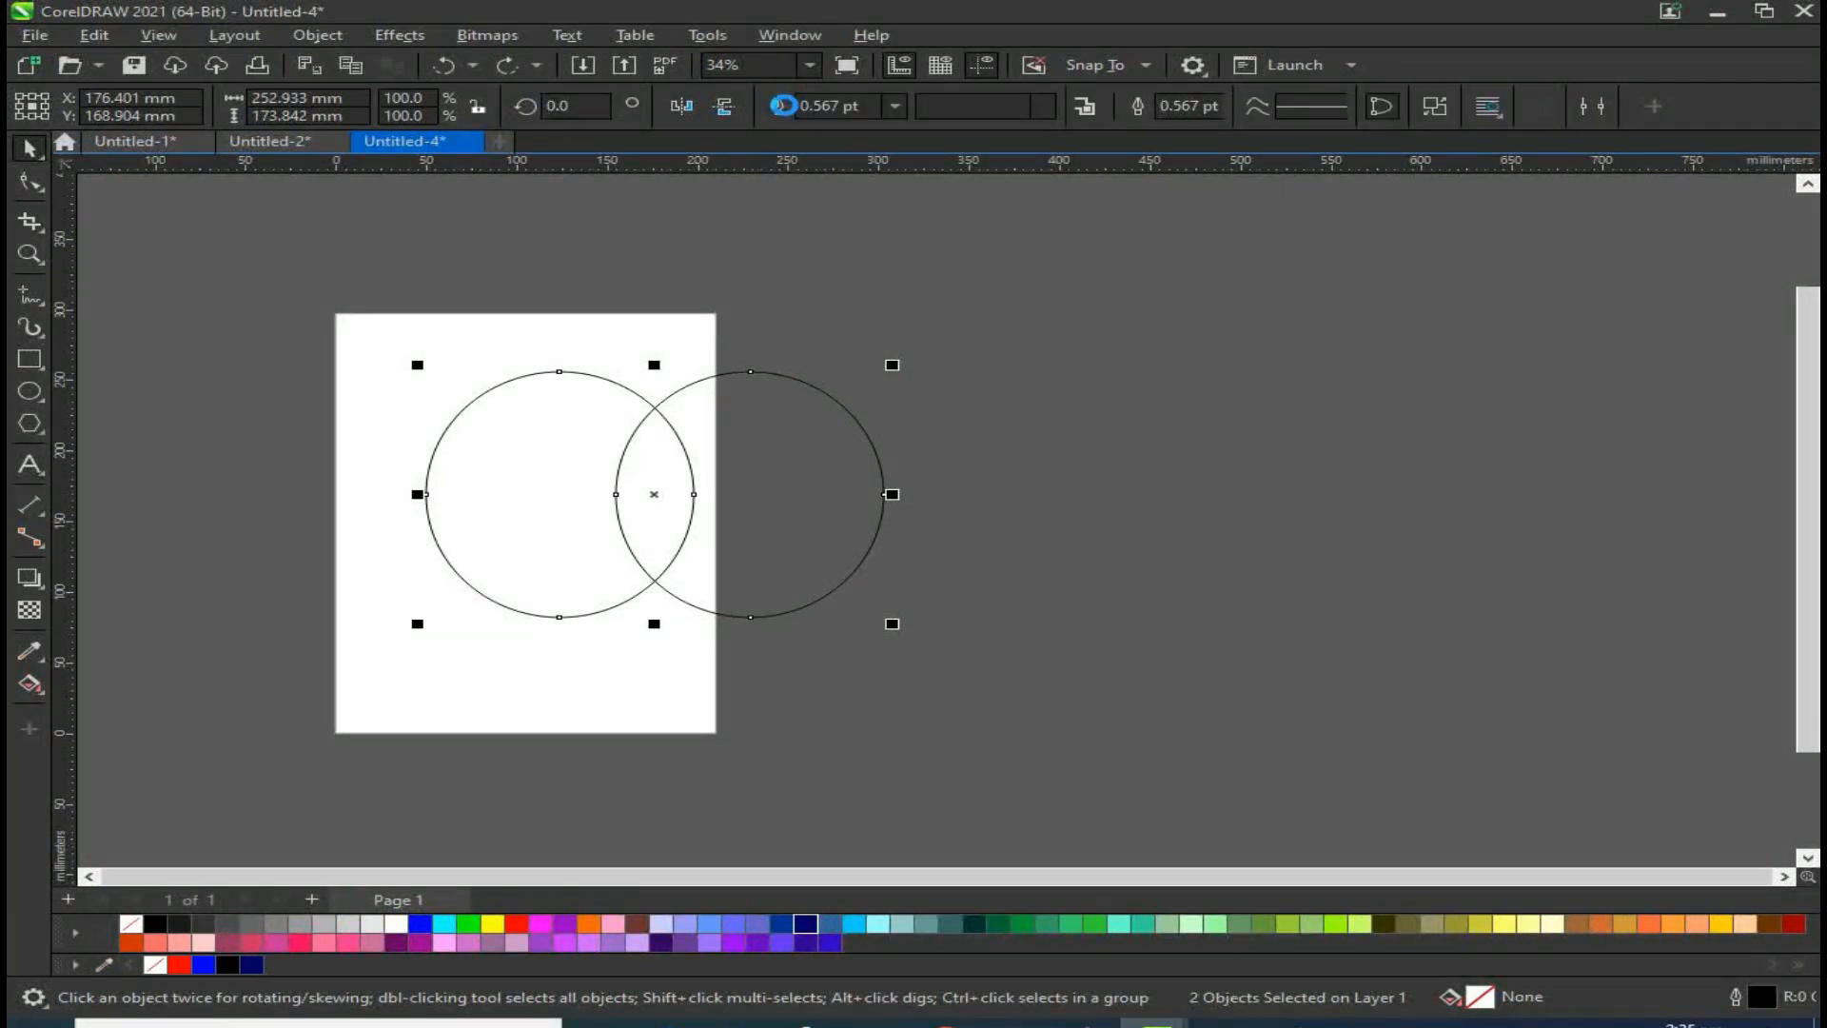
left_click(1070, 566)
left_click_drag(683, 481, 1037, 452)
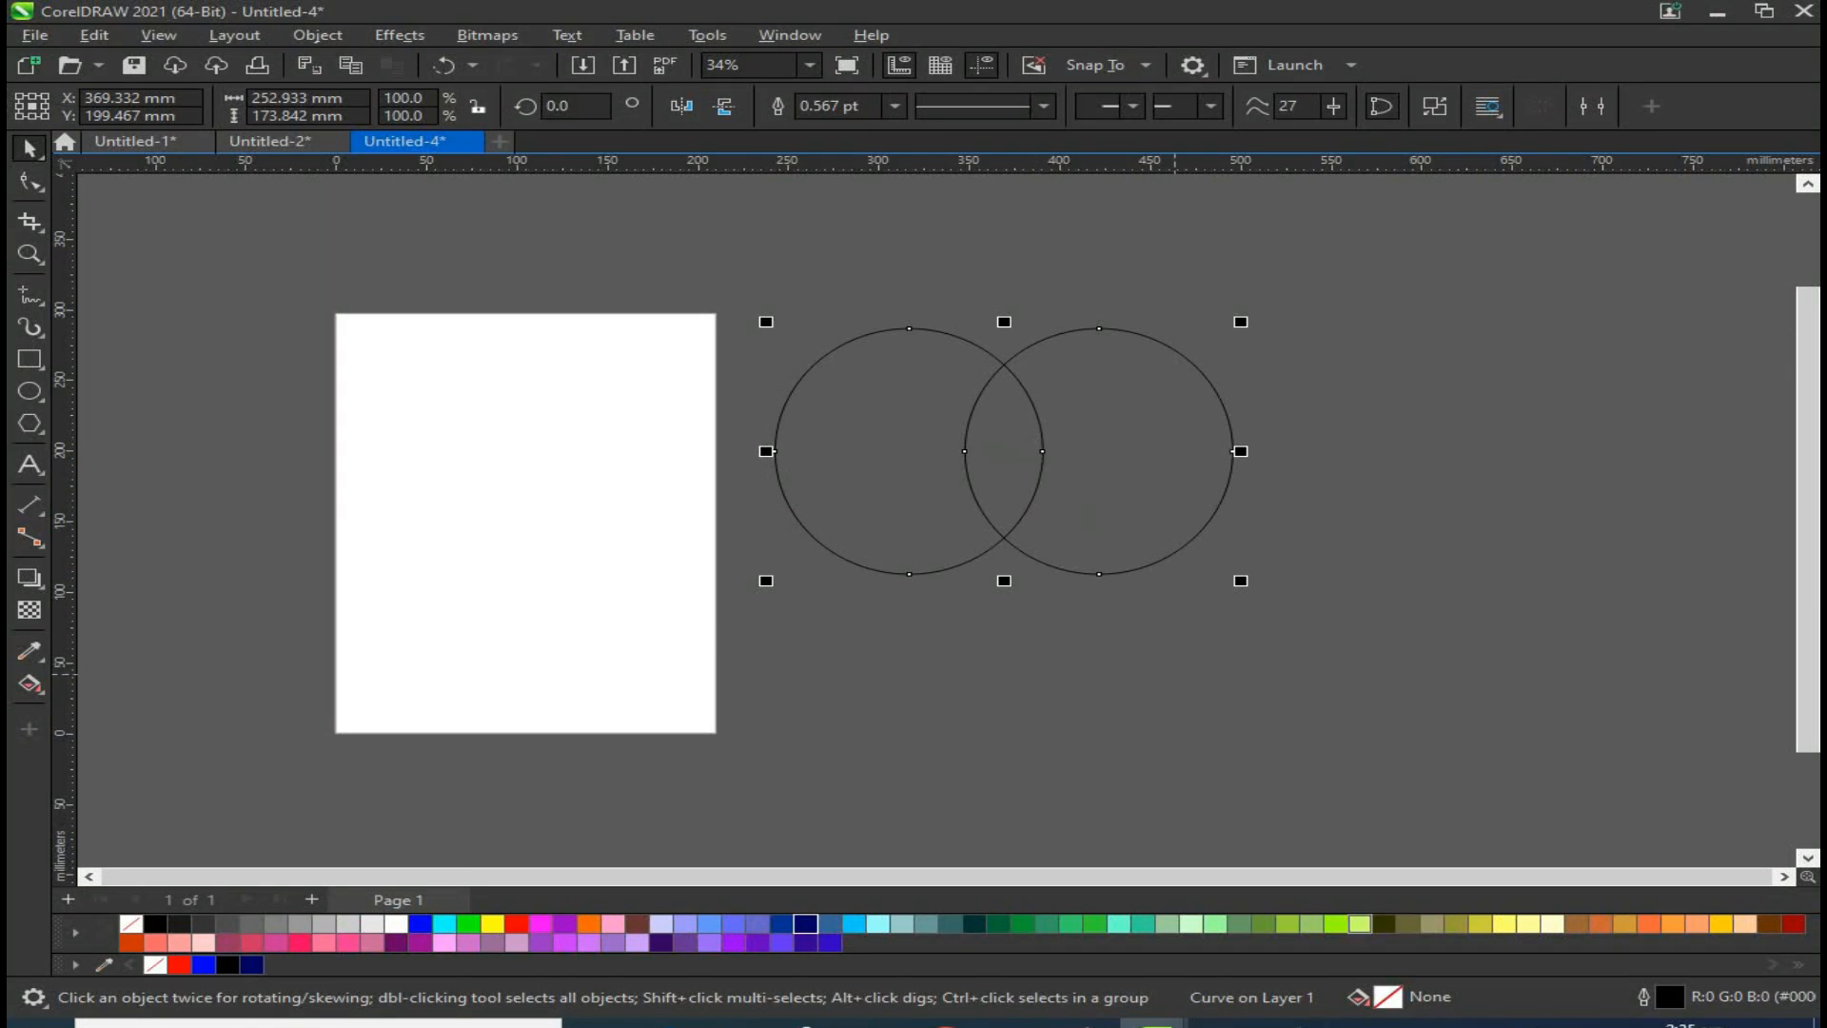
Step: Fill the combined ellipses red with a red outline, move them, then undo these changes
left_click(947, 442)
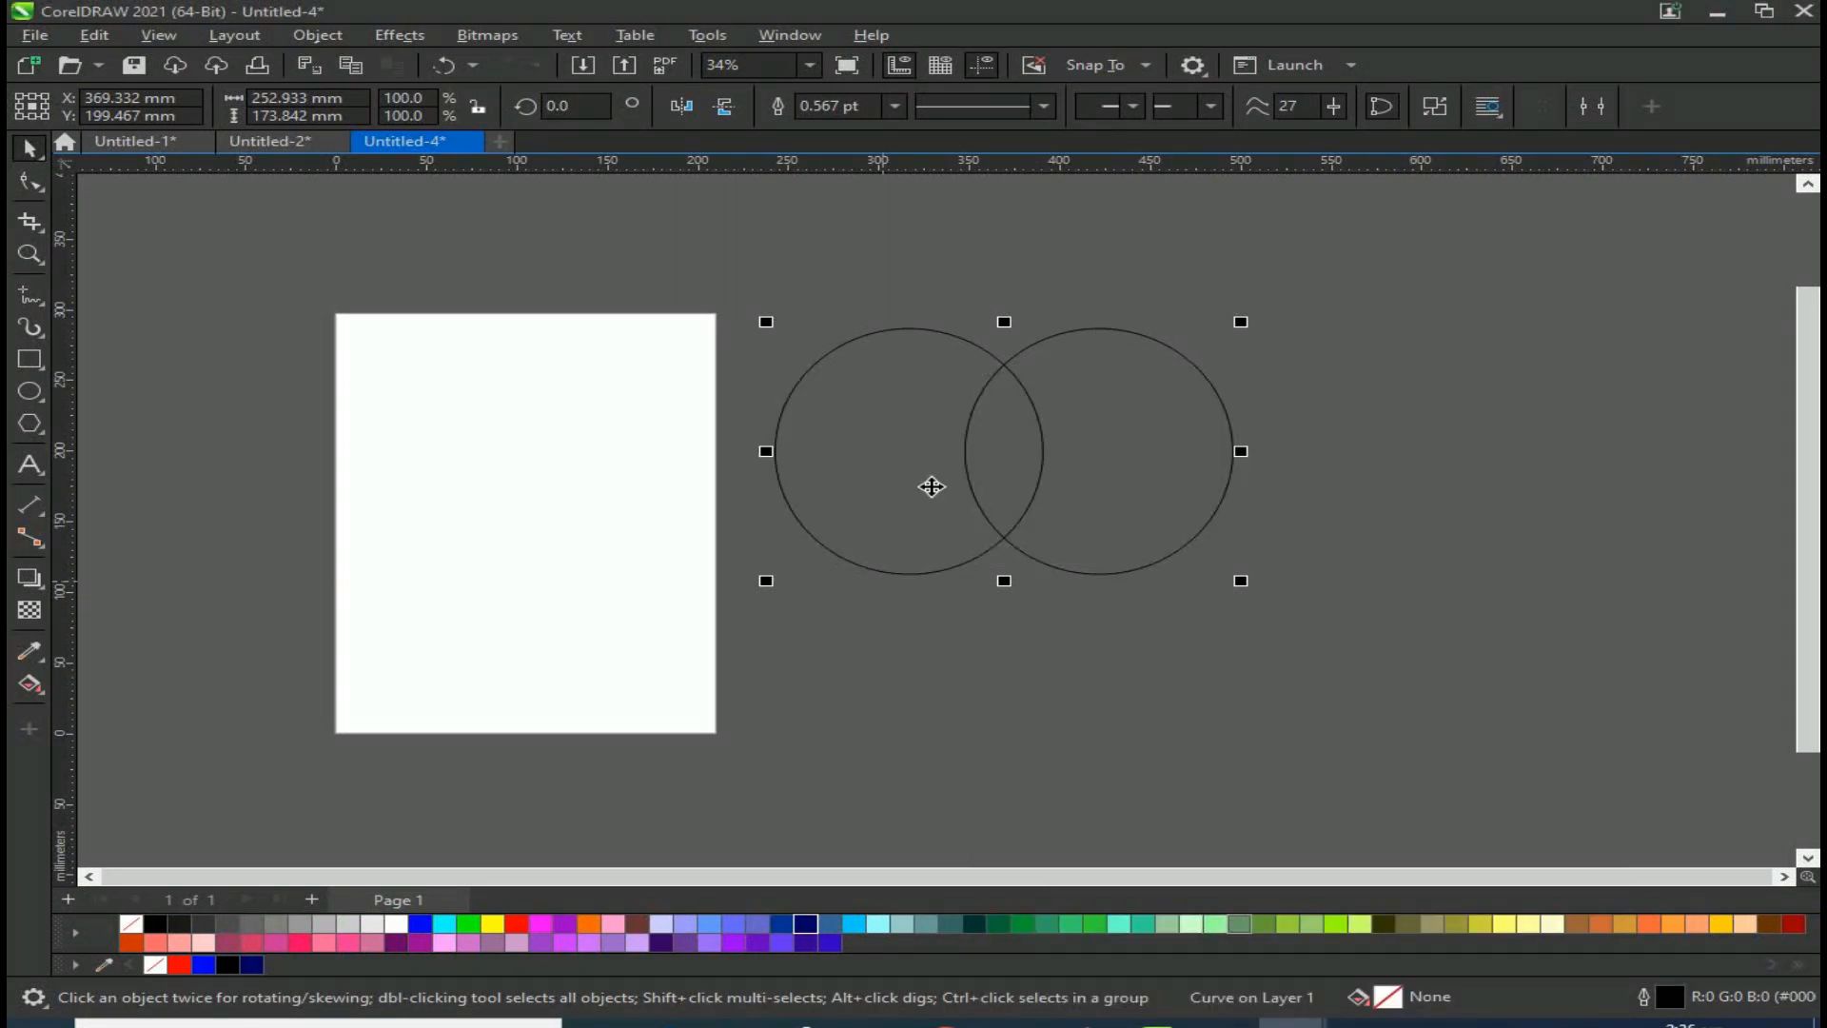
left_click_drag(971, 488, 777, 528)
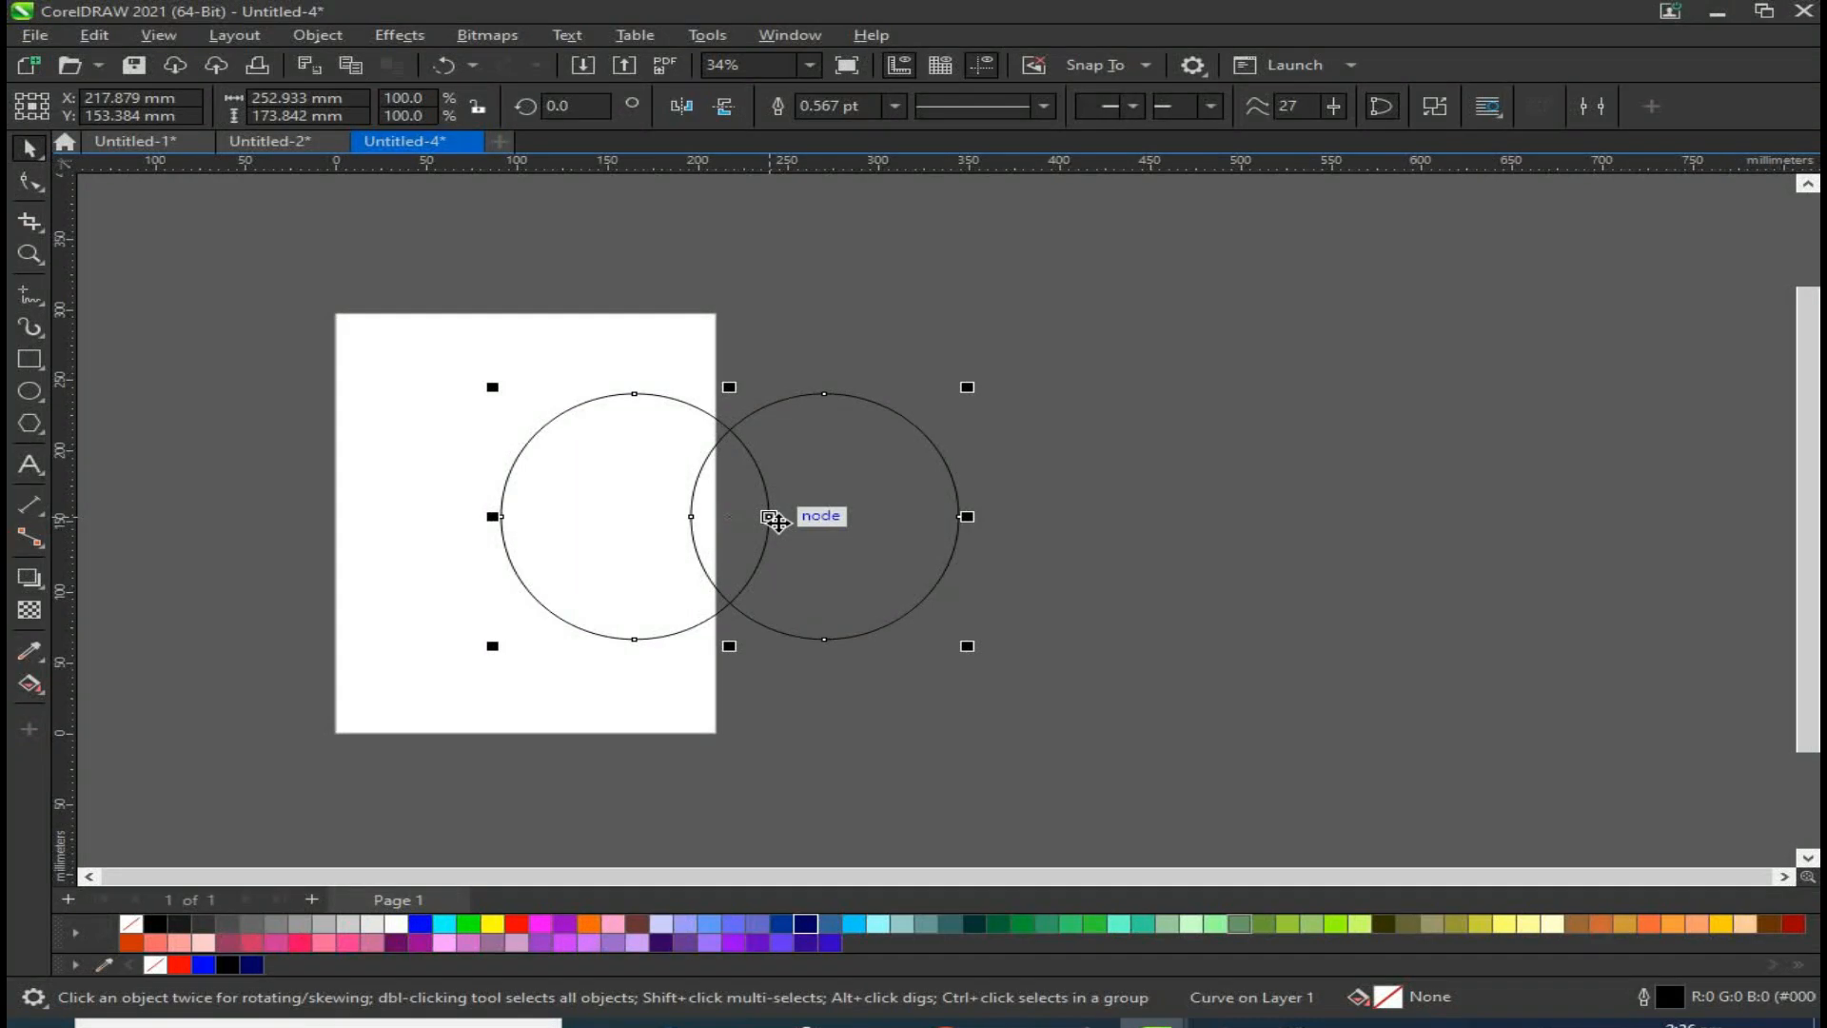
left_click(516, 923)
right_click(517, 924)
left_click_drag(845, 530, 748, 502)
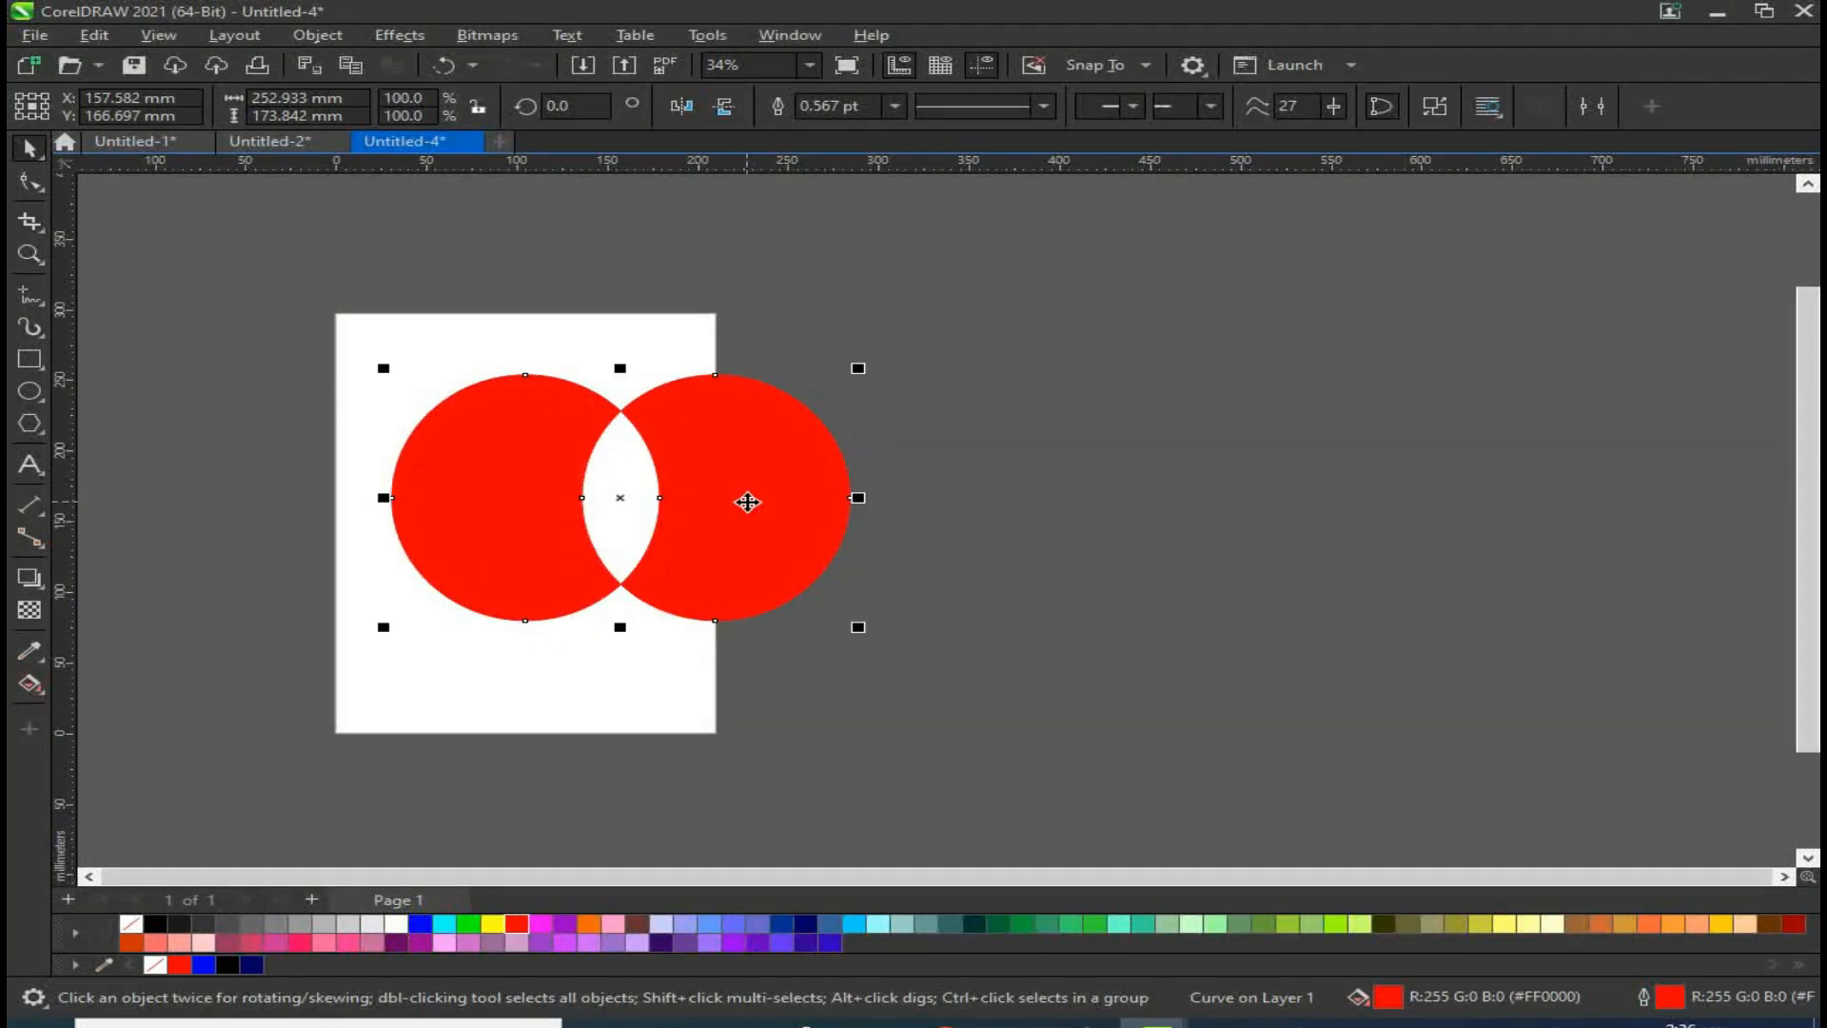
key("ctrl+z")
key("ctrl+z")
key("ctrl+z")
key("ctrl+z")
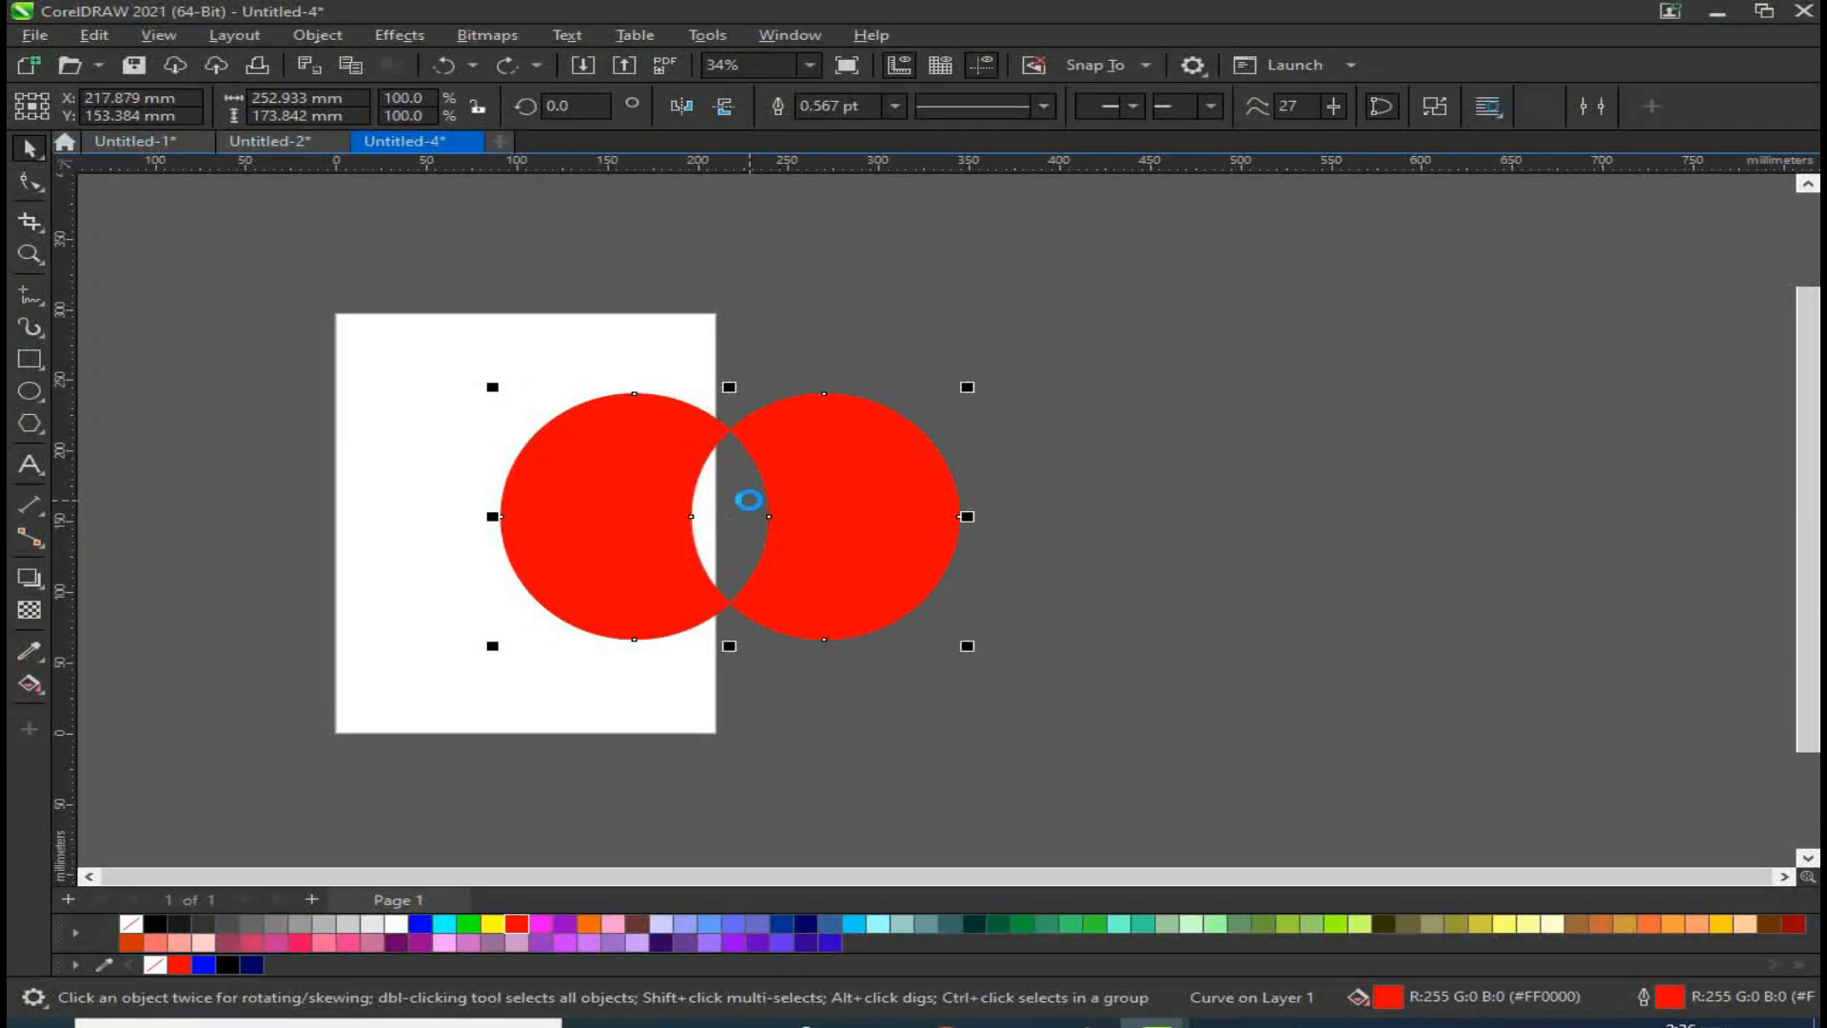
key("ctrl+z")
key("ctrl+z")
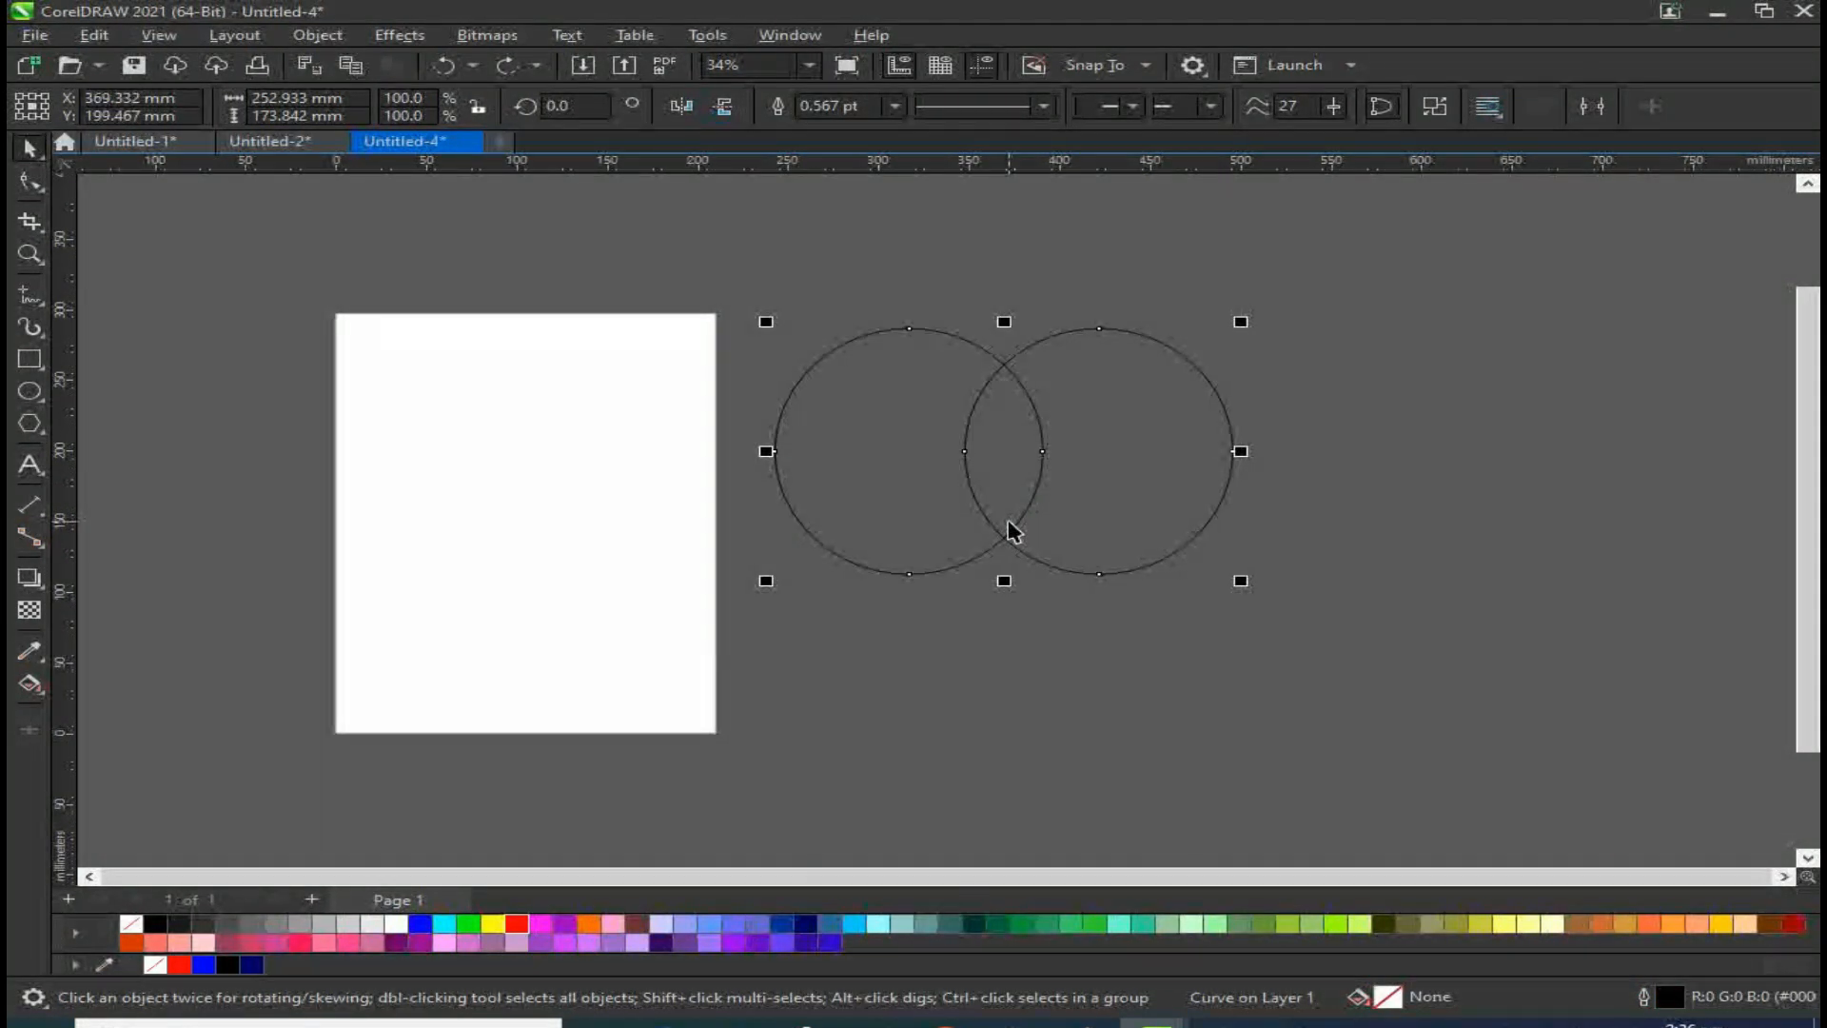
Step: Intersect the two ellipses and move the lens-shaped intersection to the right
left_click(1050, 586)
left_click(600, 543)
left_click(743, 512, "shift")
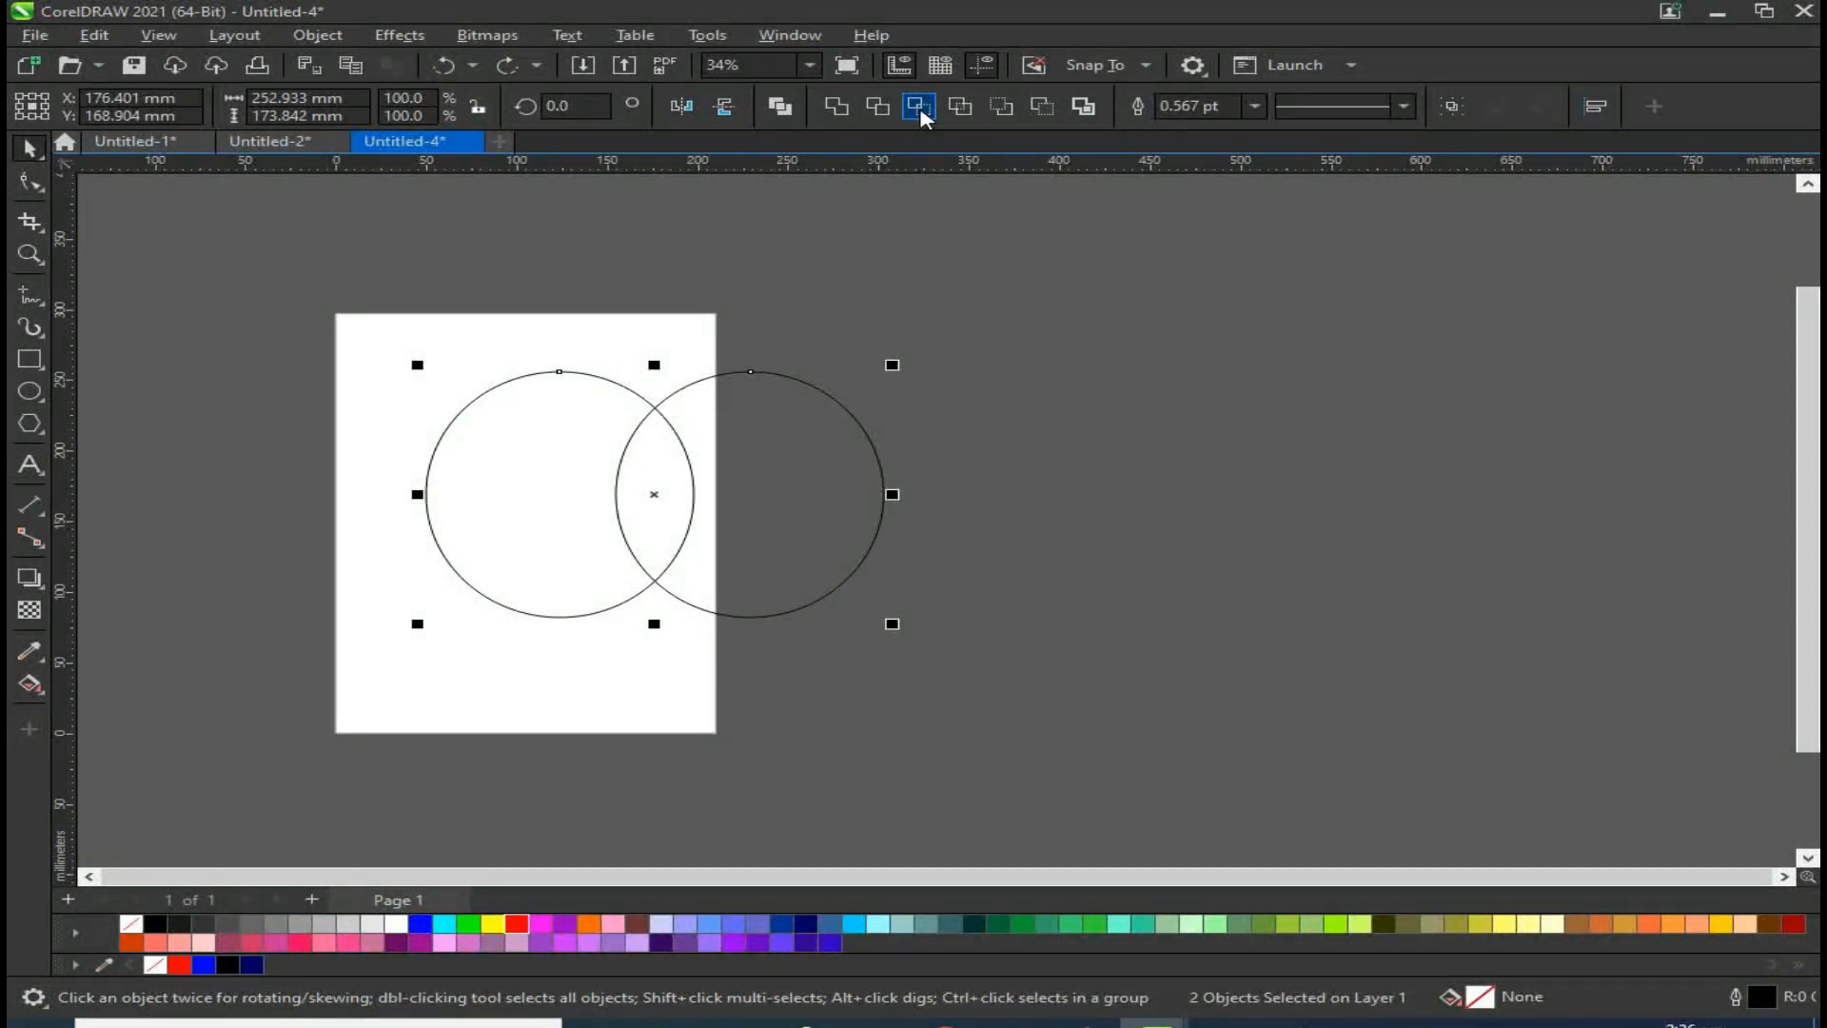
left_click(919, 109)
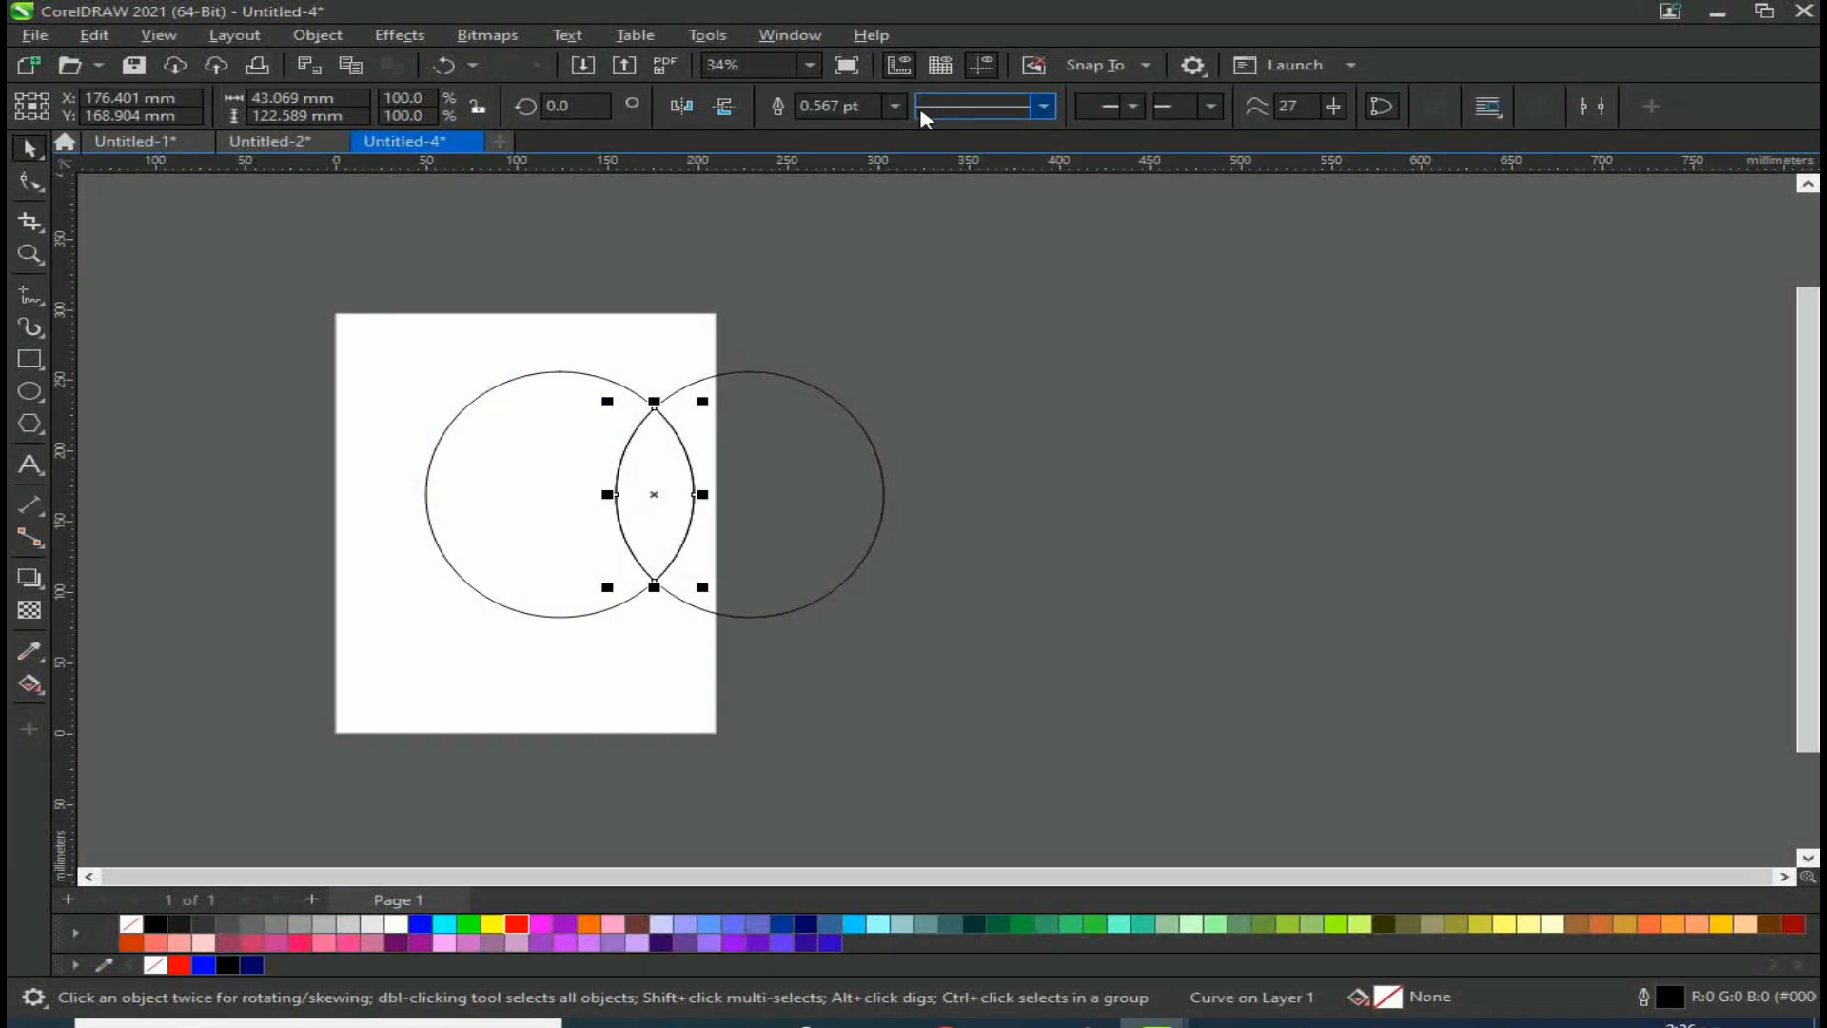
left_click_drag(698, 480, 1110, 482)
Step: Delete the two ellipses and move the lens shape onto the page
left_click_drag(912, 351, 329, 592)
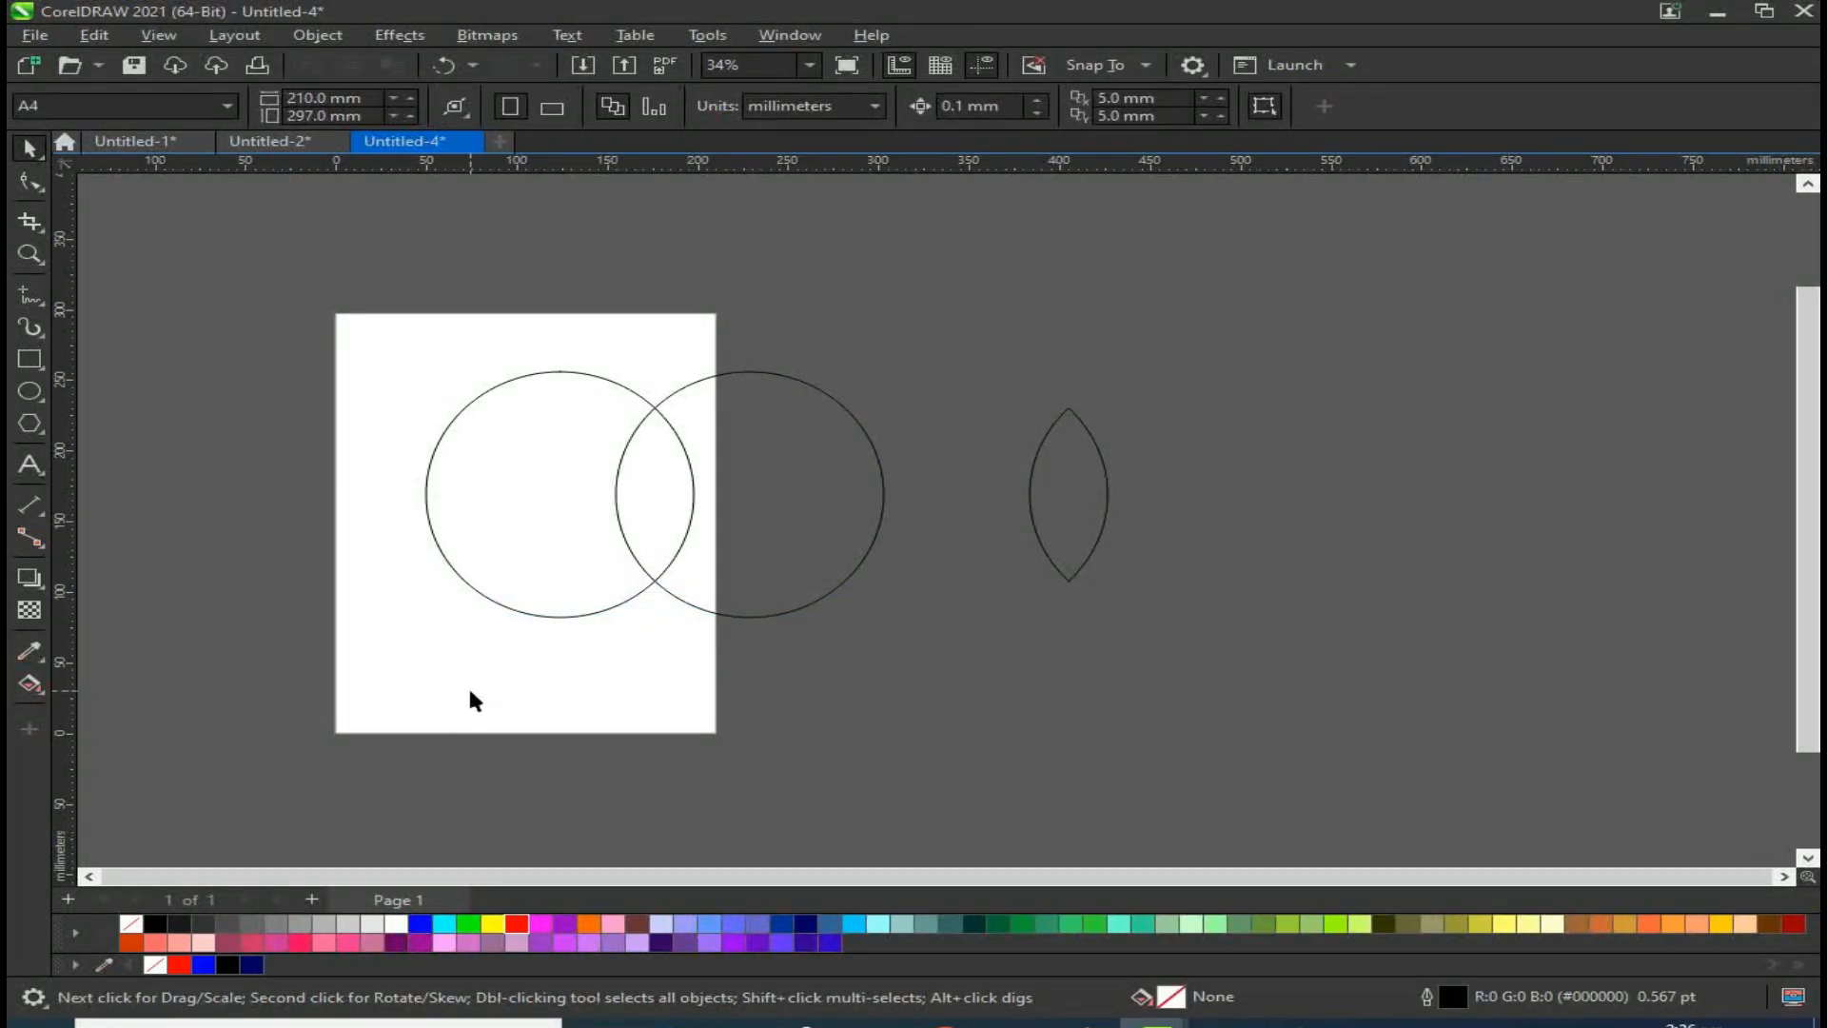
left_click_drag(388, 697, 955, 409)
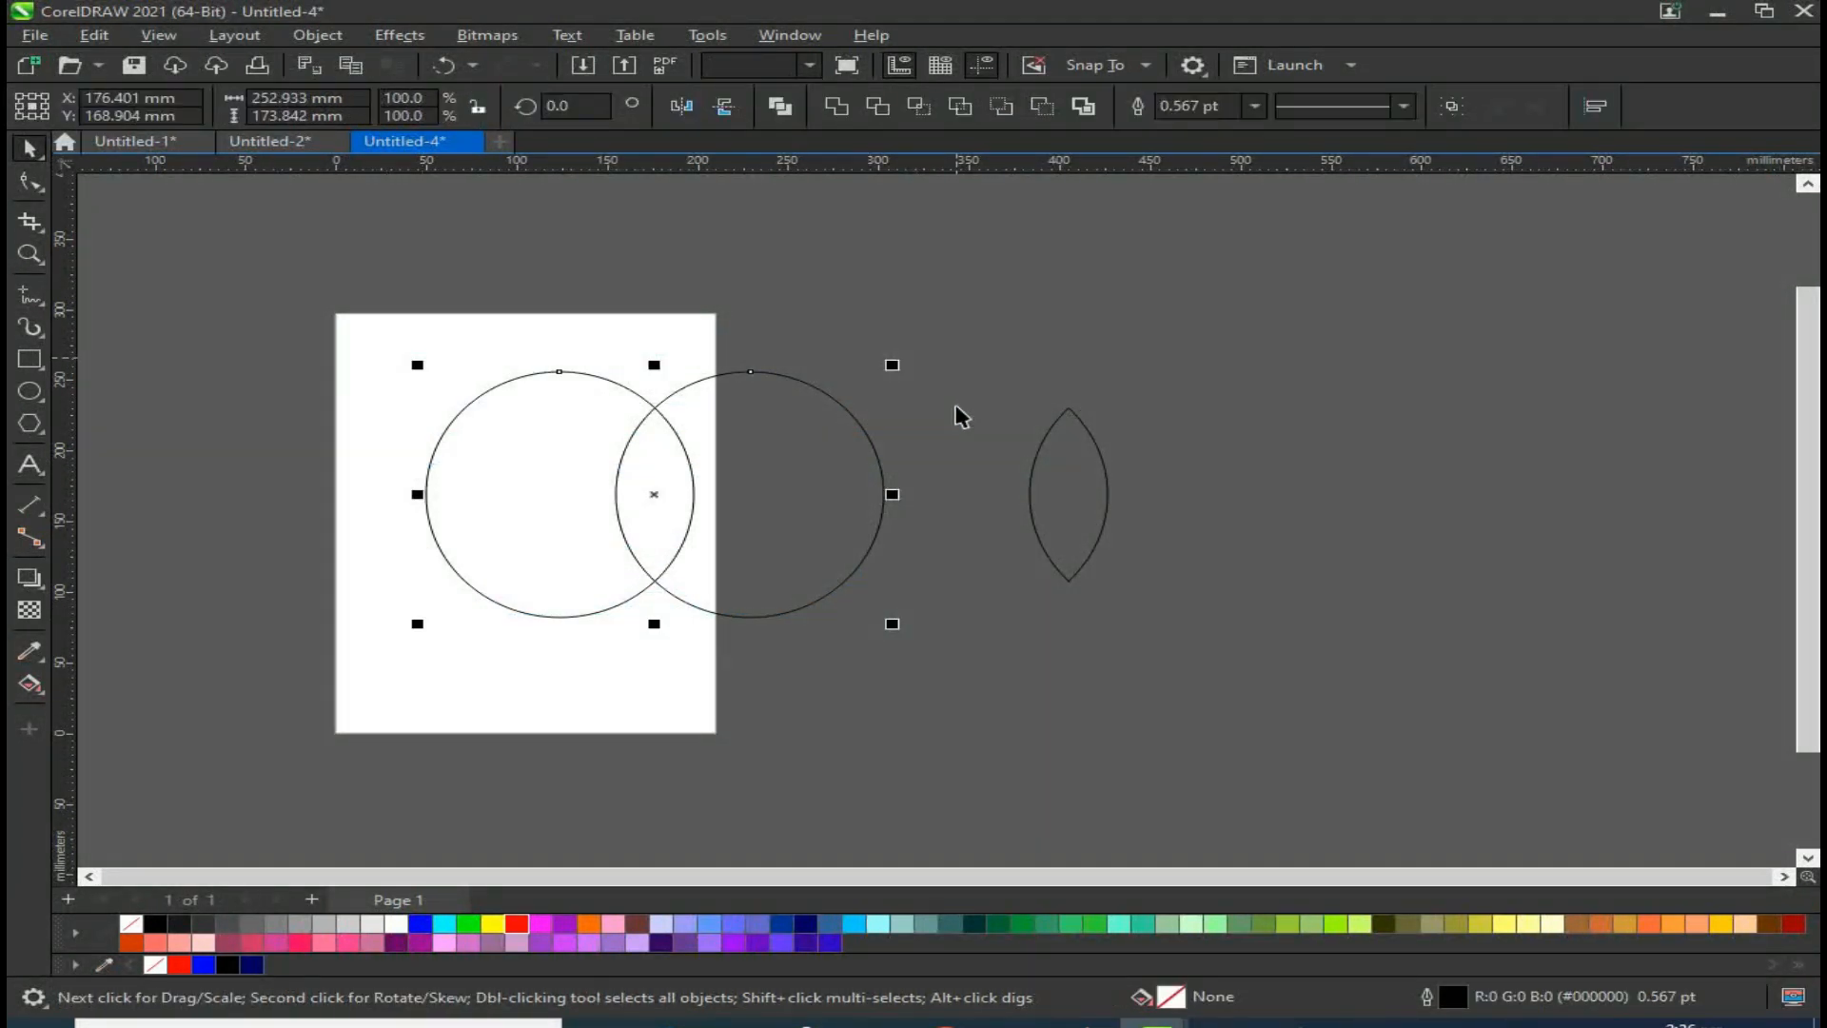
key("Delete")
left_click_drag(1095, 493, 428, 599)
Step: Apply a fountain fill to the lens shape with both colour nodes set to red
scroll(507, 420, "up", 1)
left_click(29, 685)
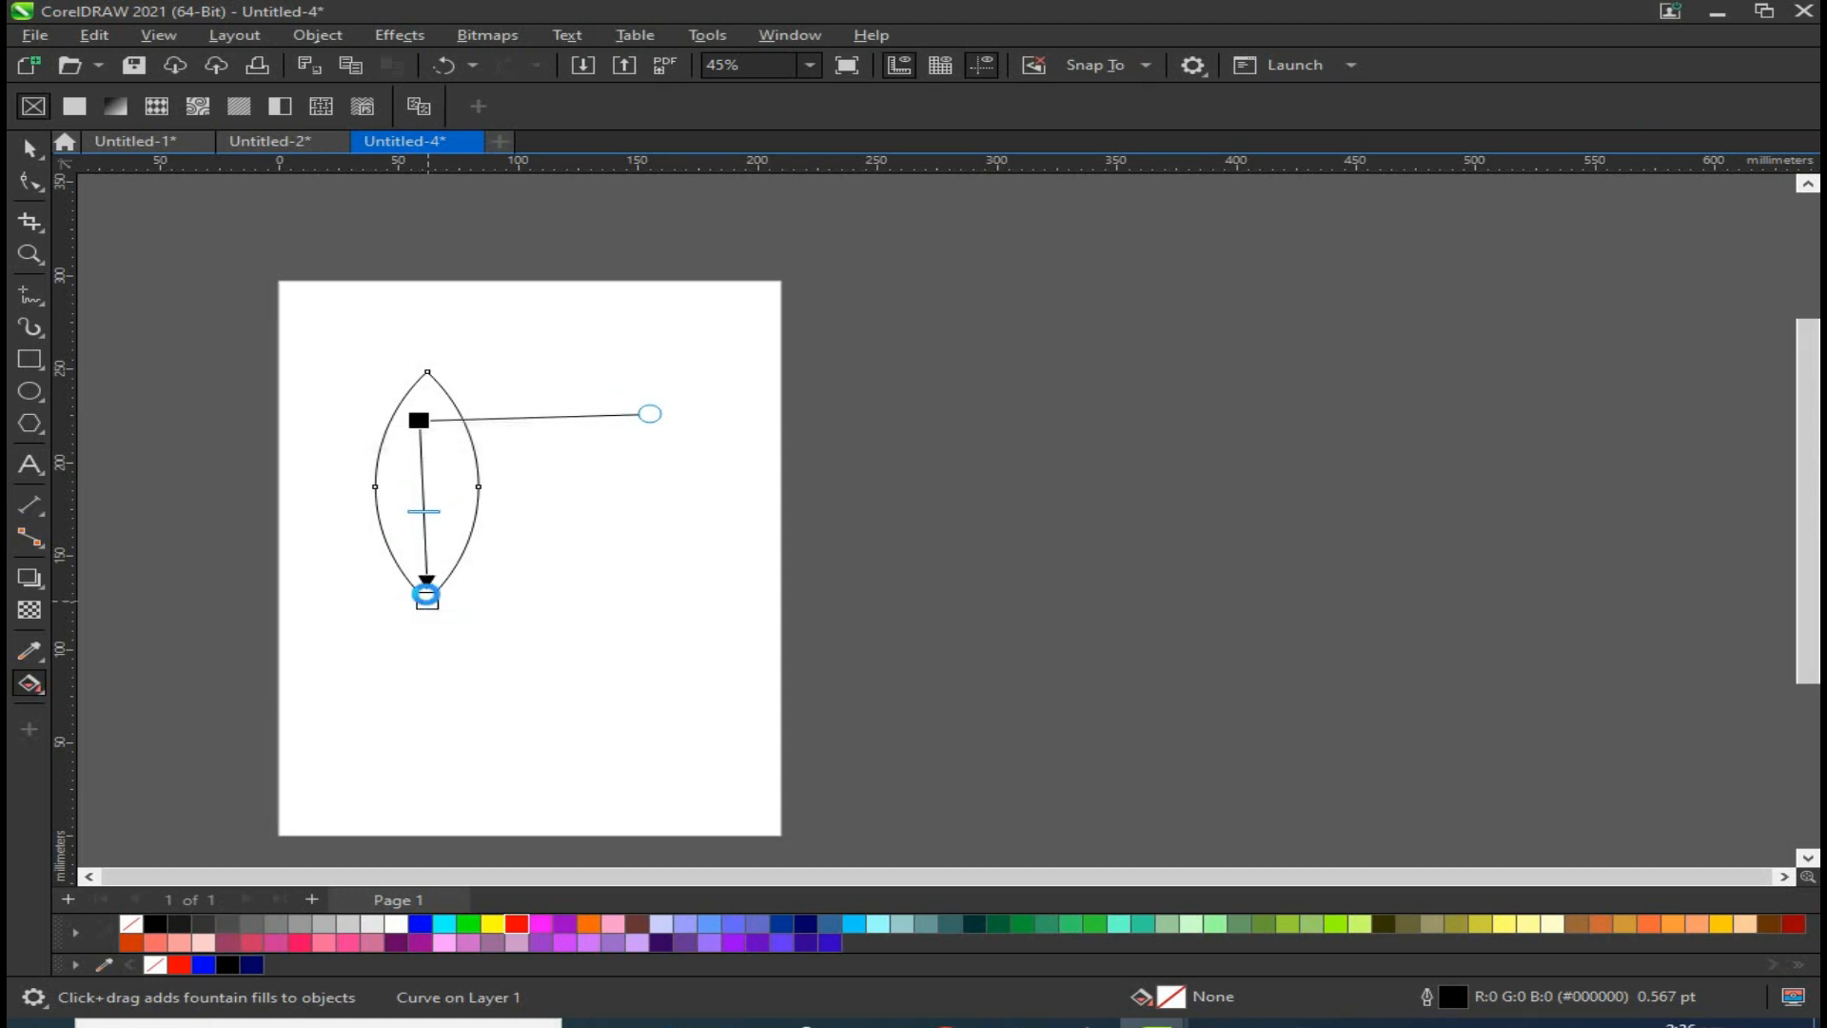
left_click(419, 420)
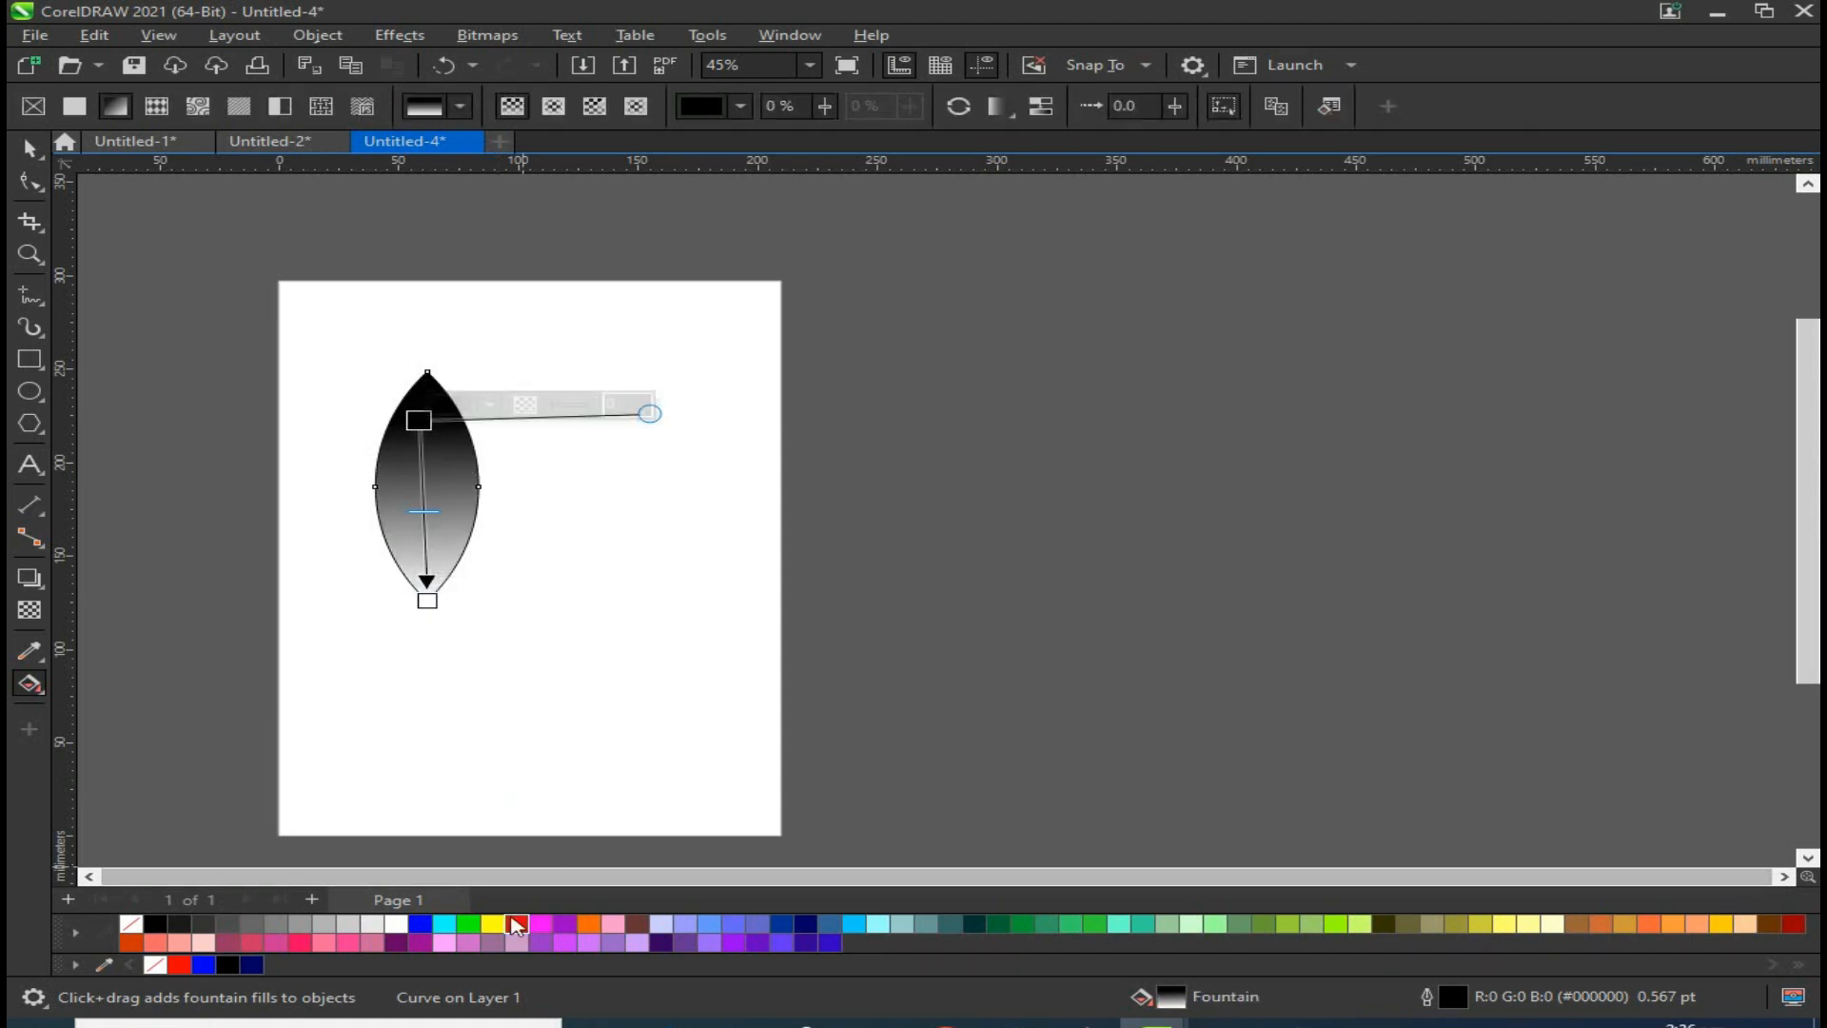
left_click(517, 924)
left_click(427, 600)
left_click(517, 923)
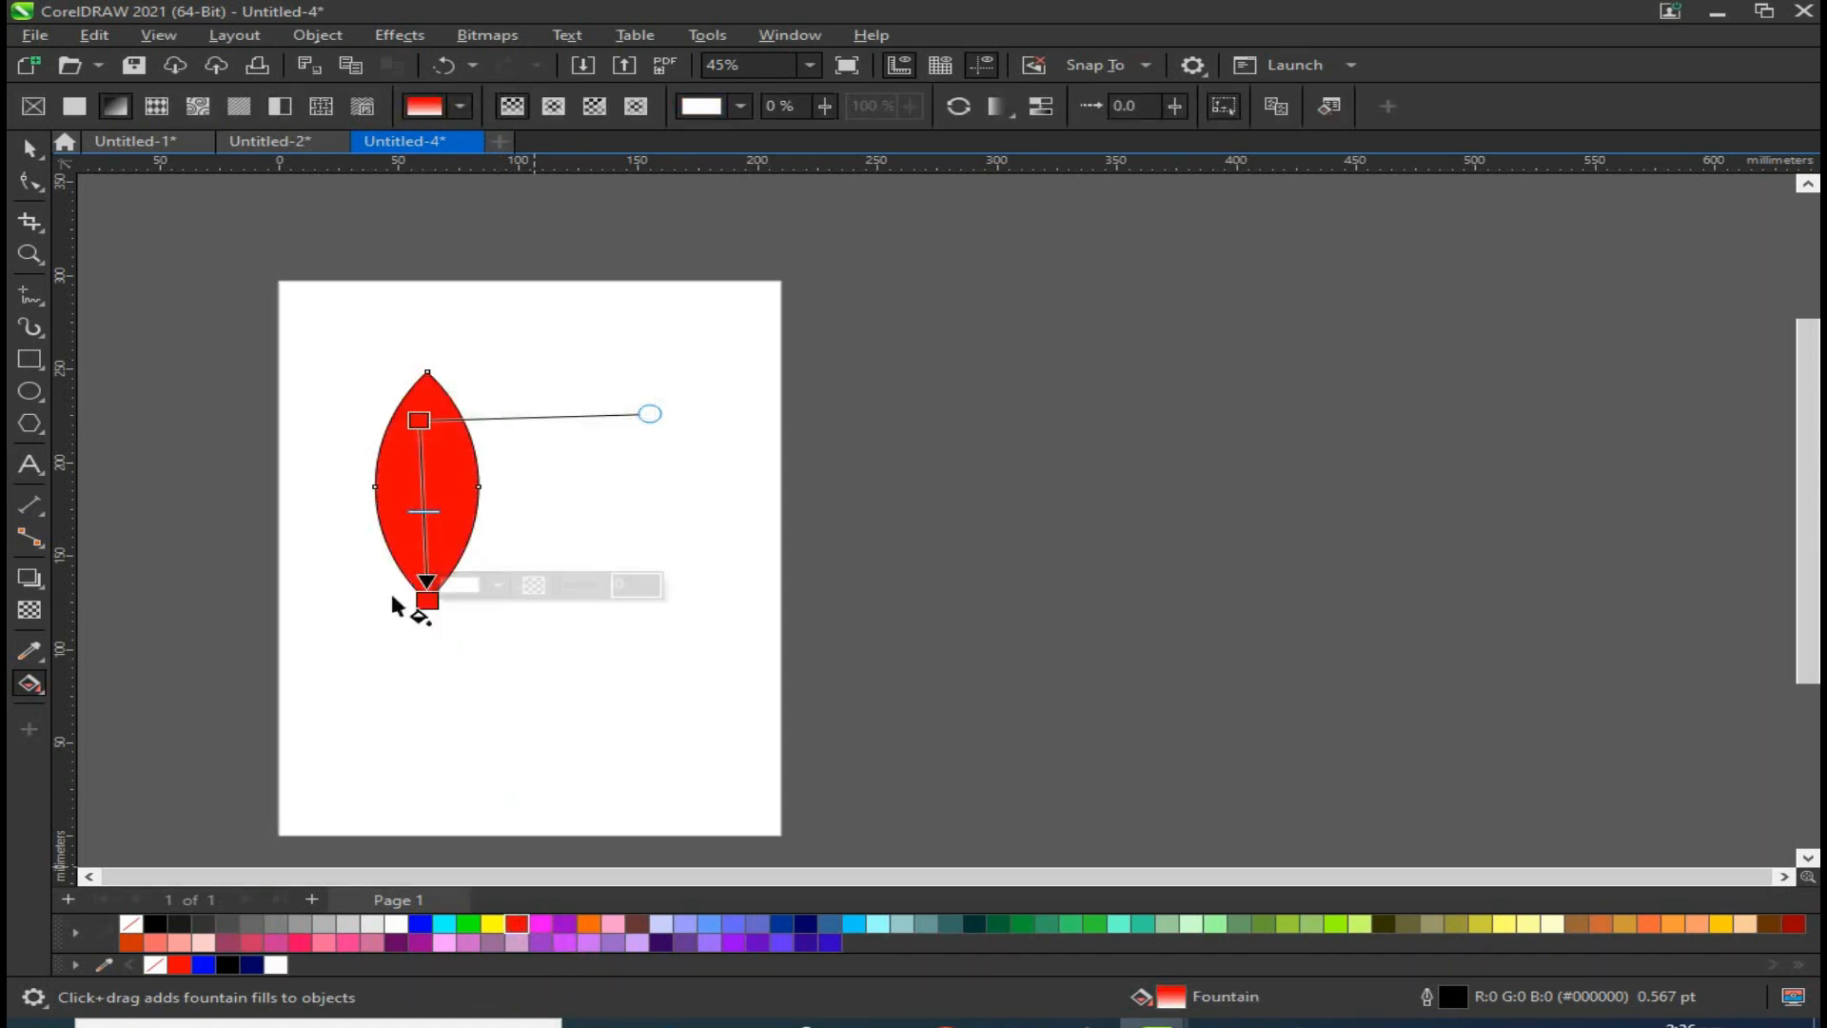
Step: Set the fountain fill's end colour node to a darker red, #911212
left_click(497, 585)
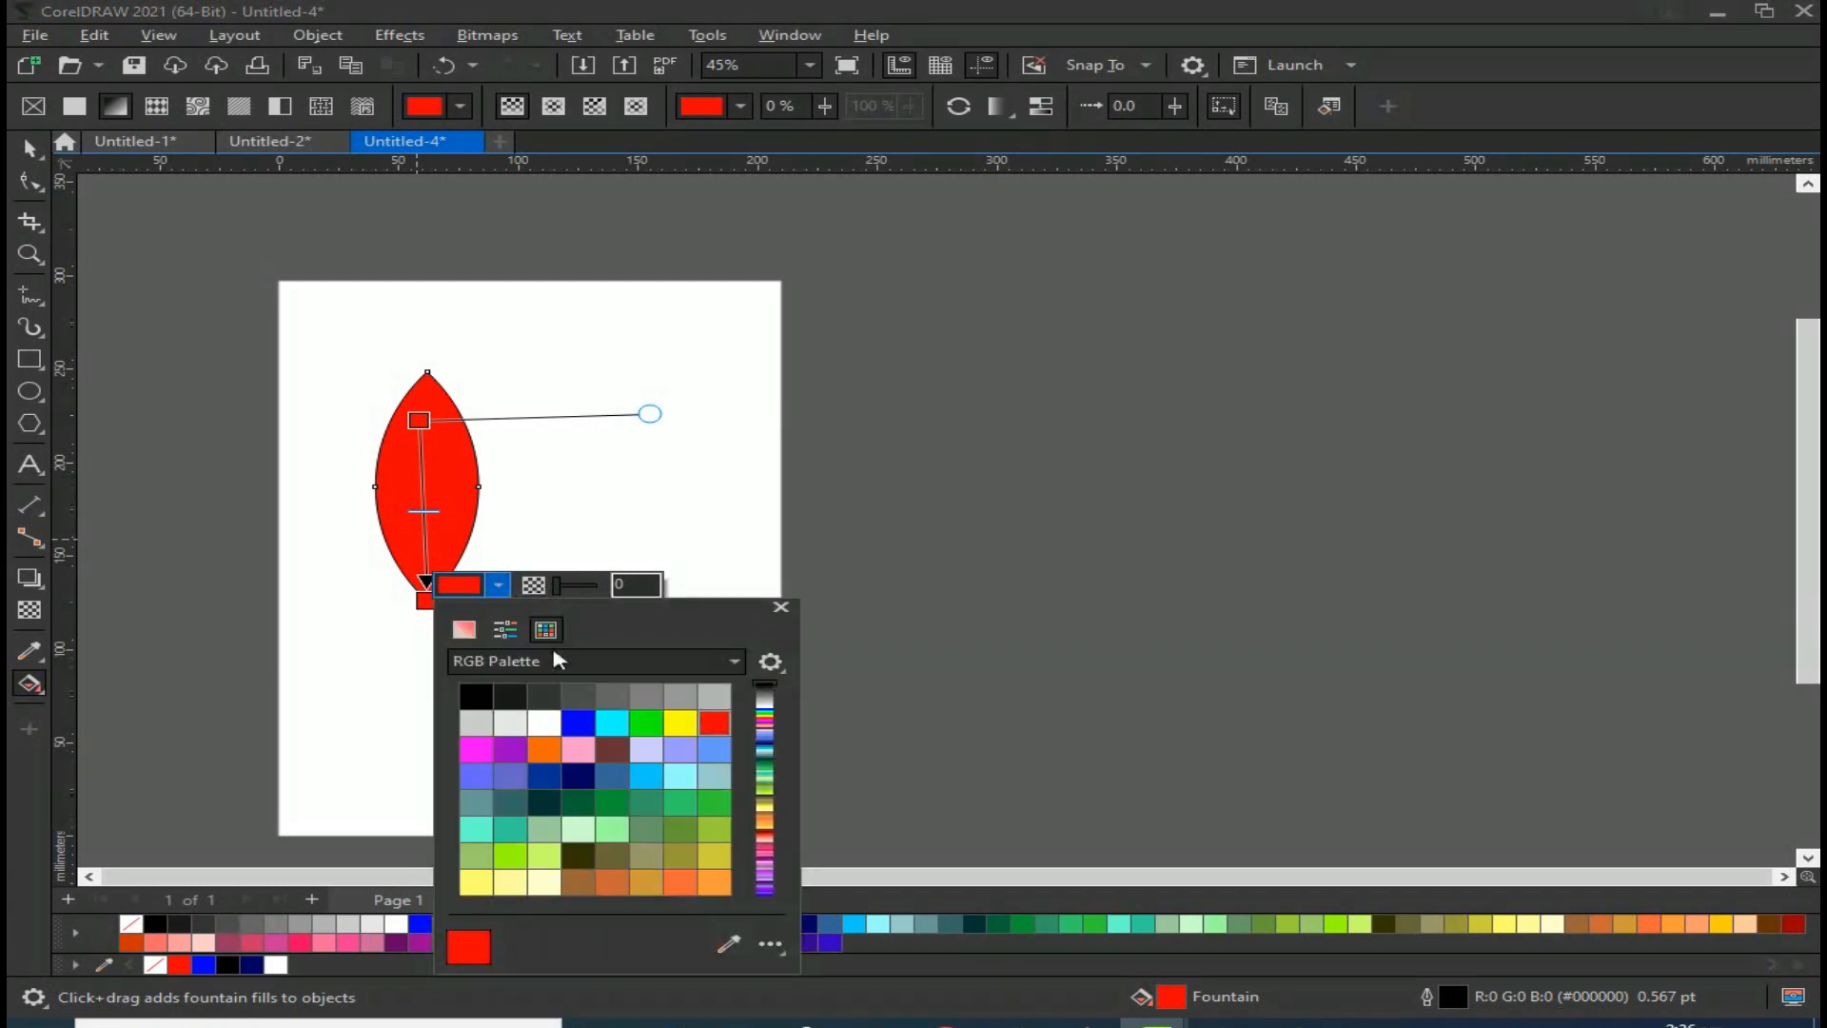
left_click(464, 629)
left_click_drag(617, 739, 621, 747)
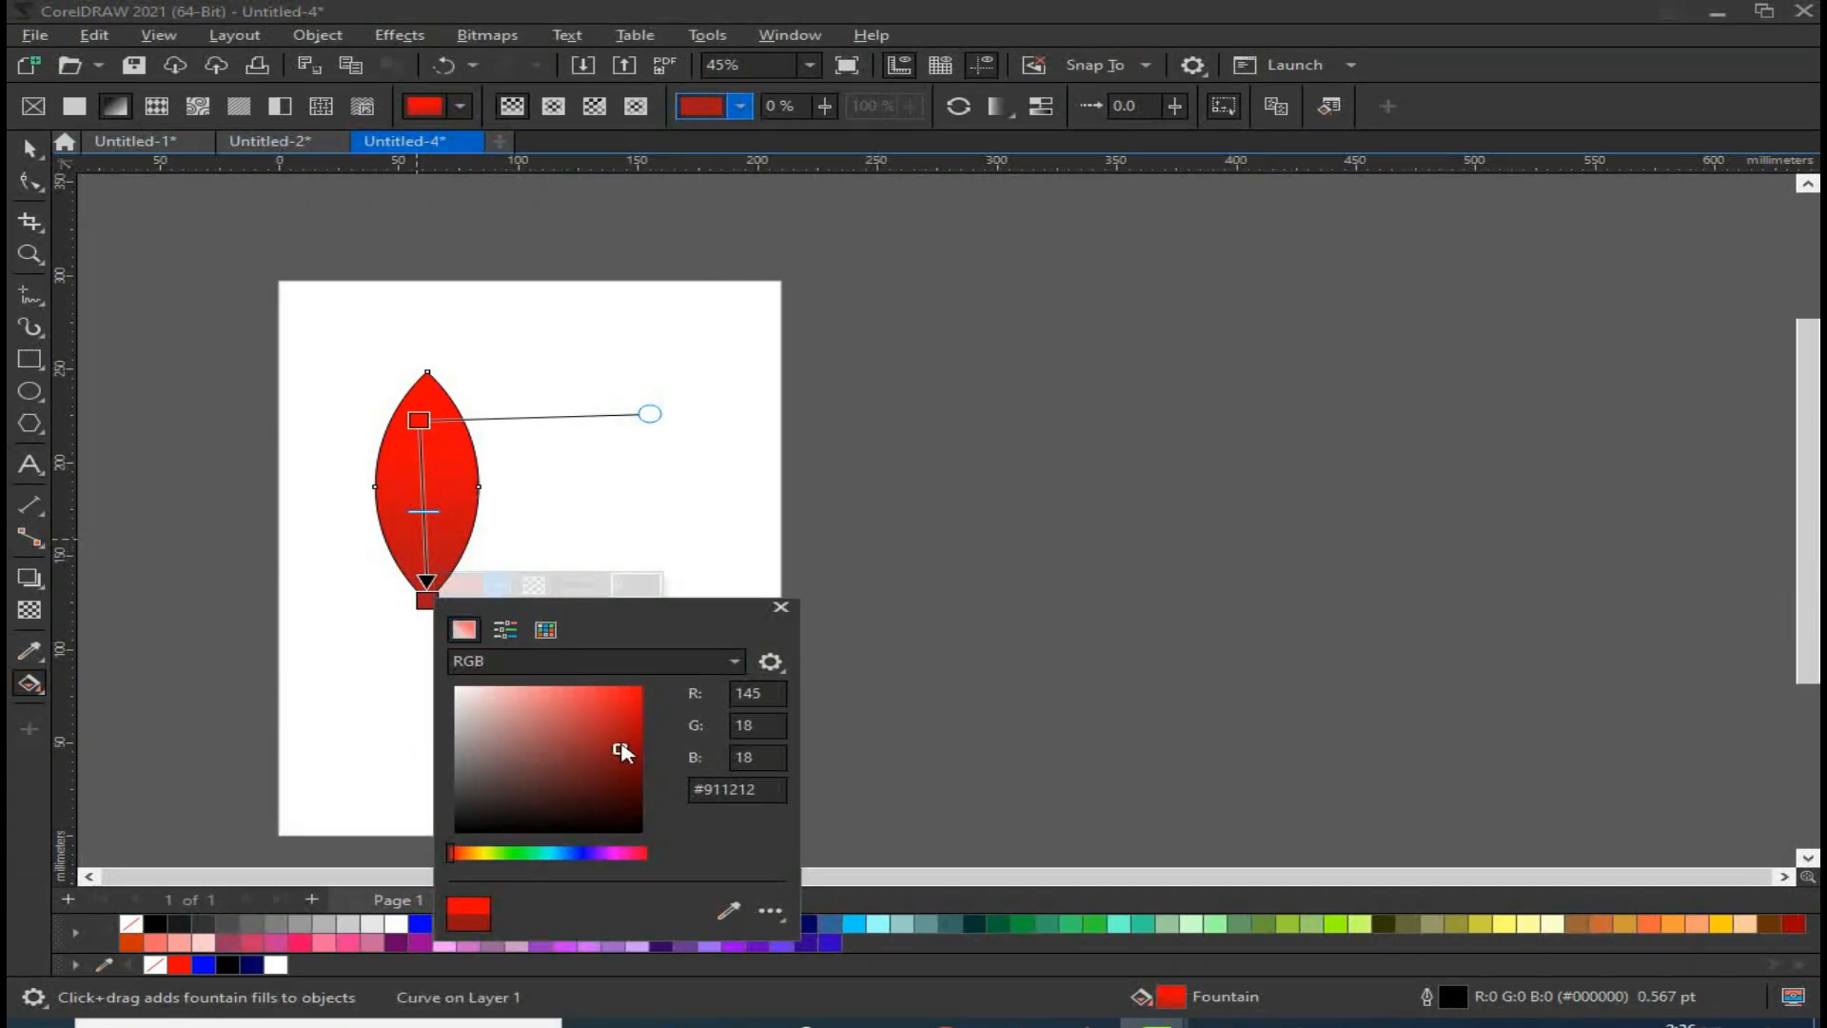
left_click(573, 510)
key("space")
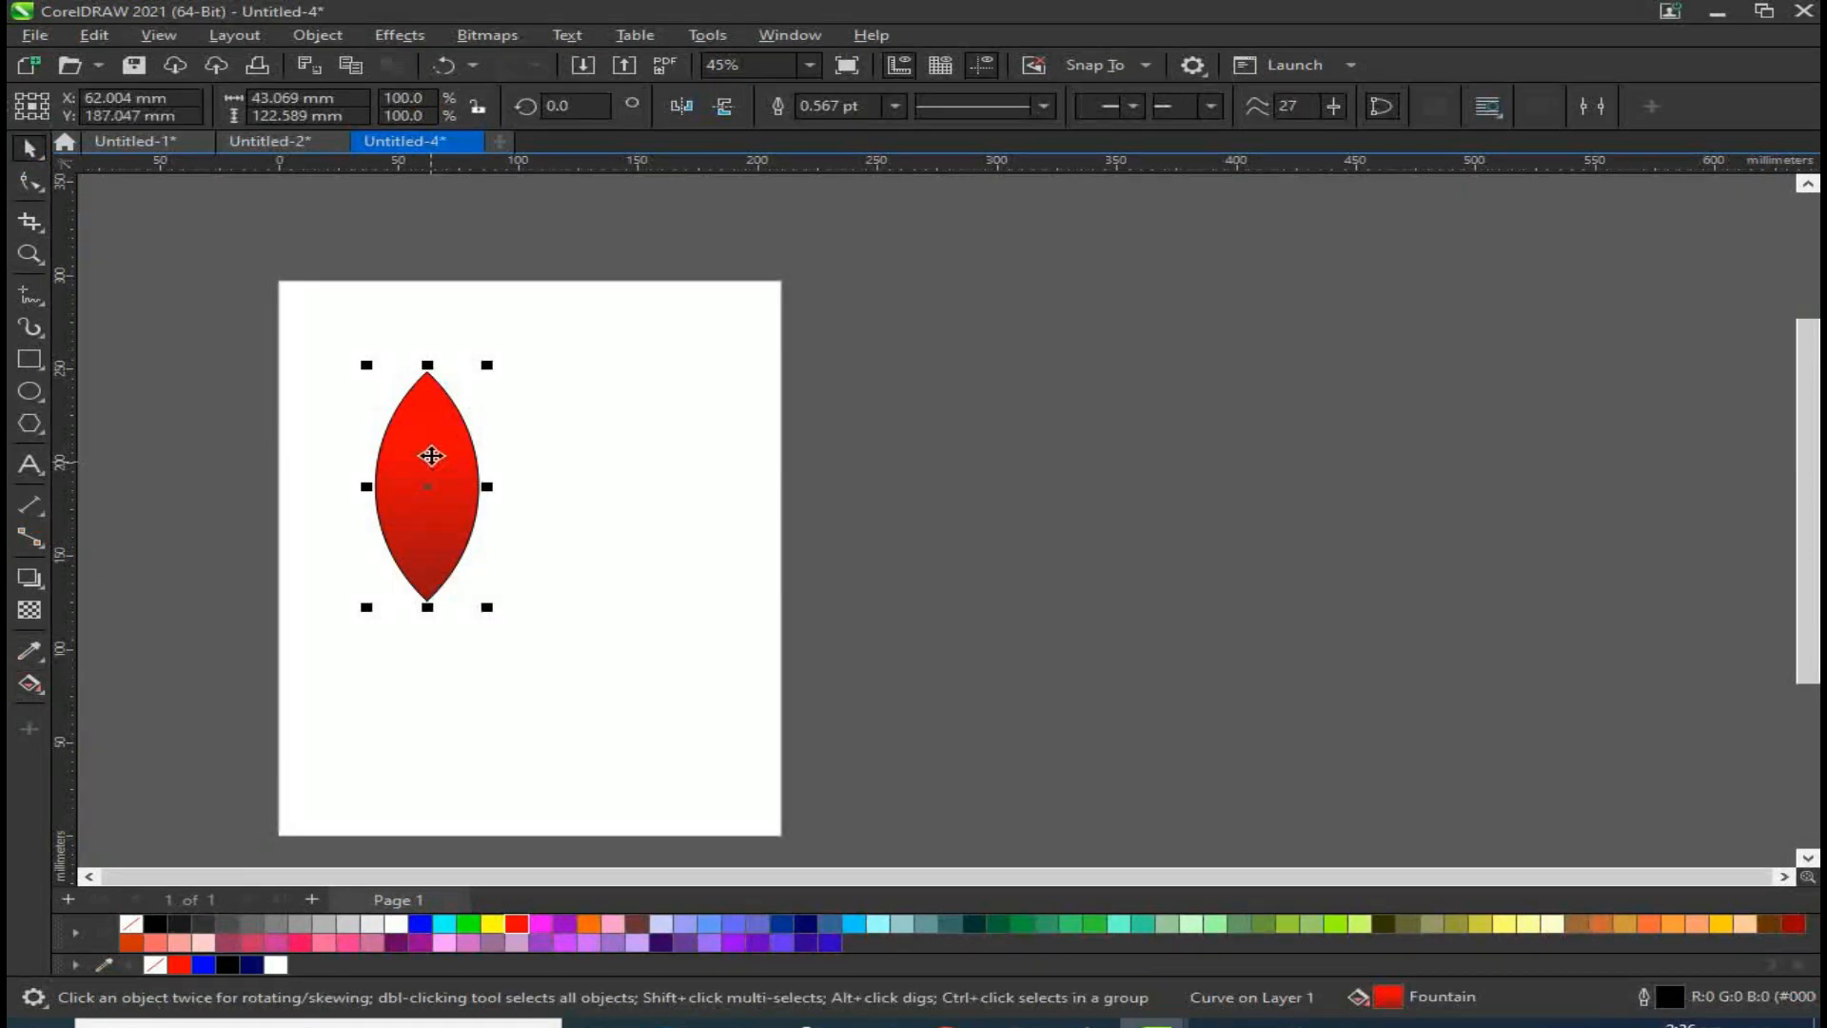
Step: Rotate a duplicate of the lens shape to 330° around its bottom tip
scroll(454, 376, "up", 1)
key("F10")
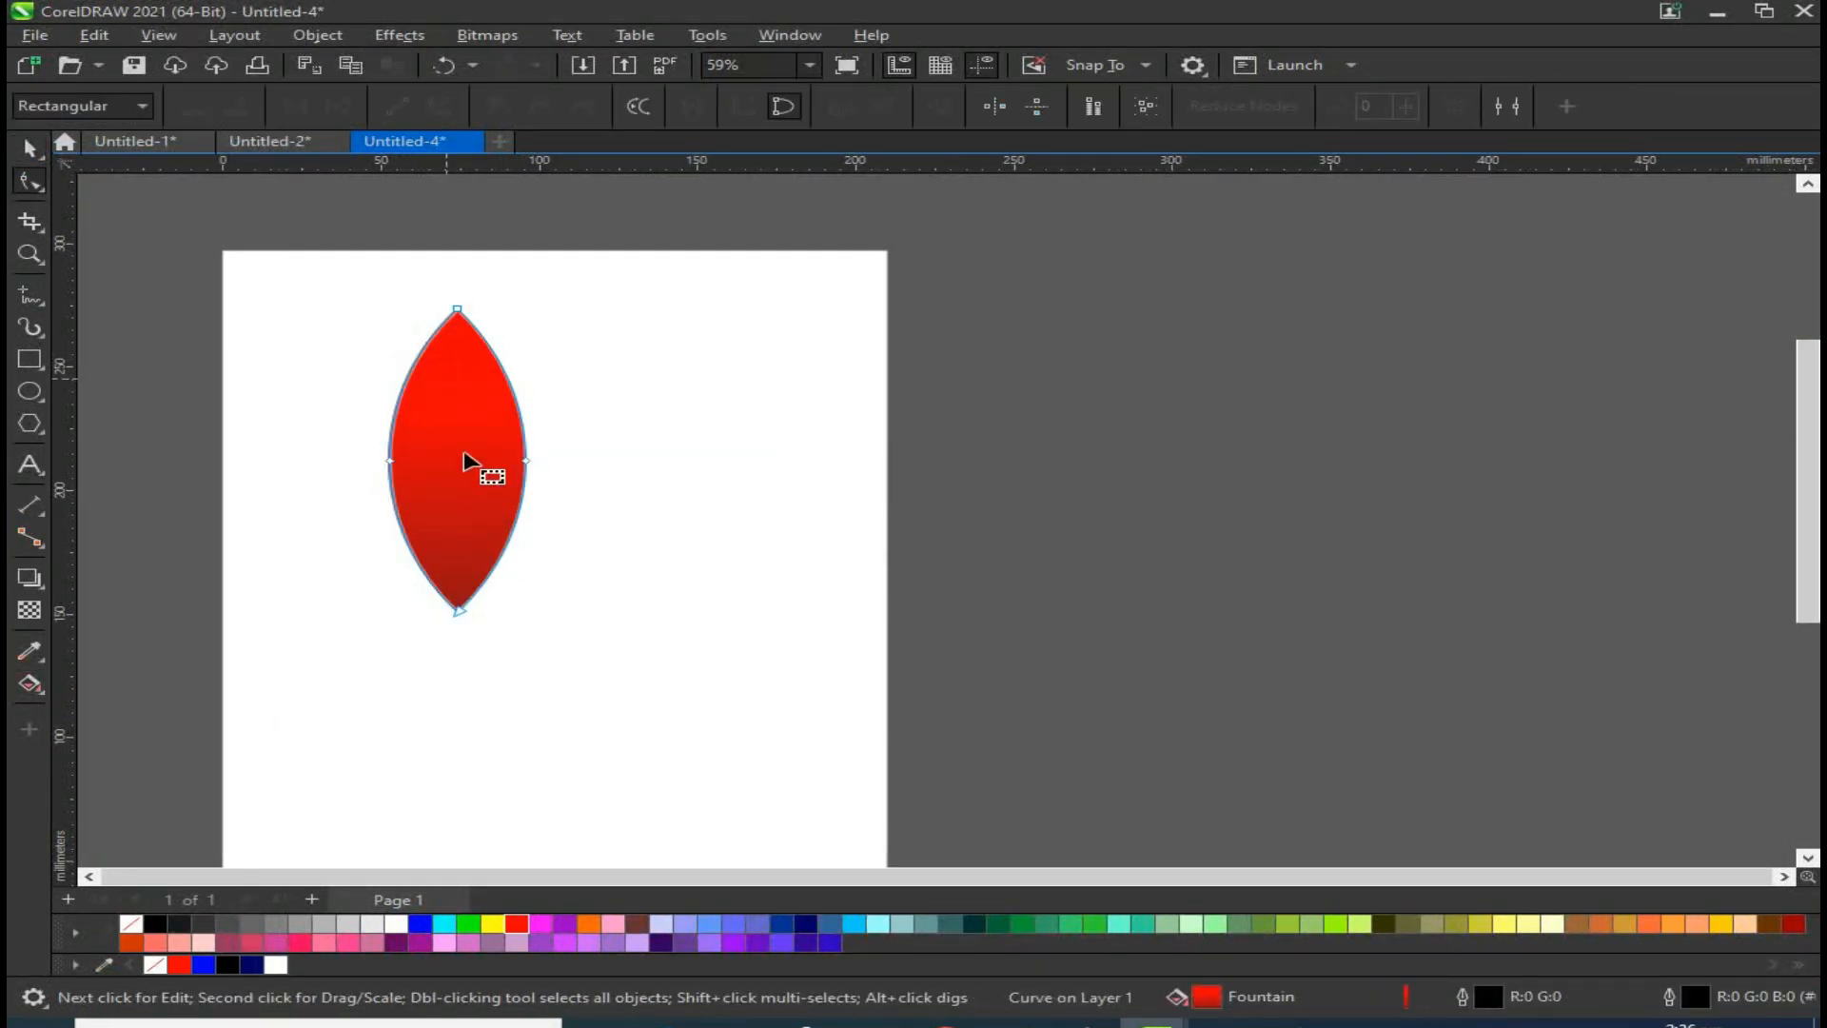
left_click(40, 152)
left_click(455, 461)
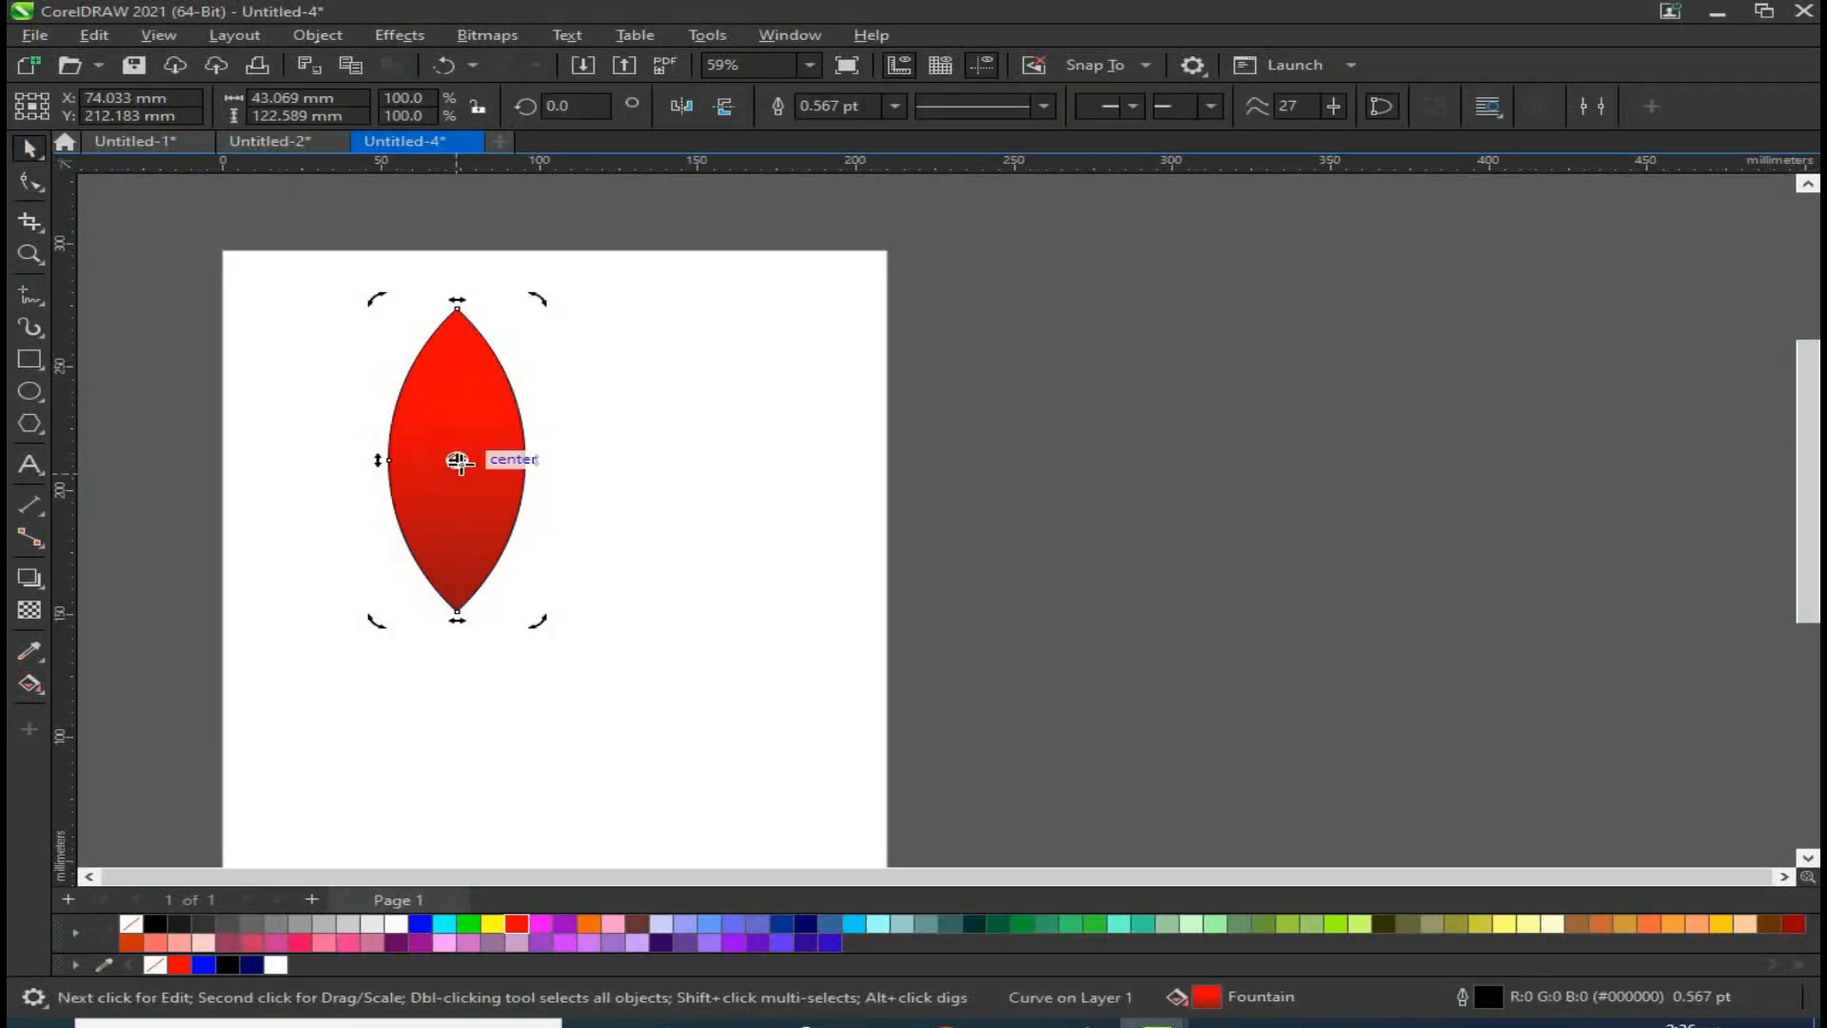
left_click(473, 404)
left_click(473, 396)
left_click_drag(542, 303, 701, 432)
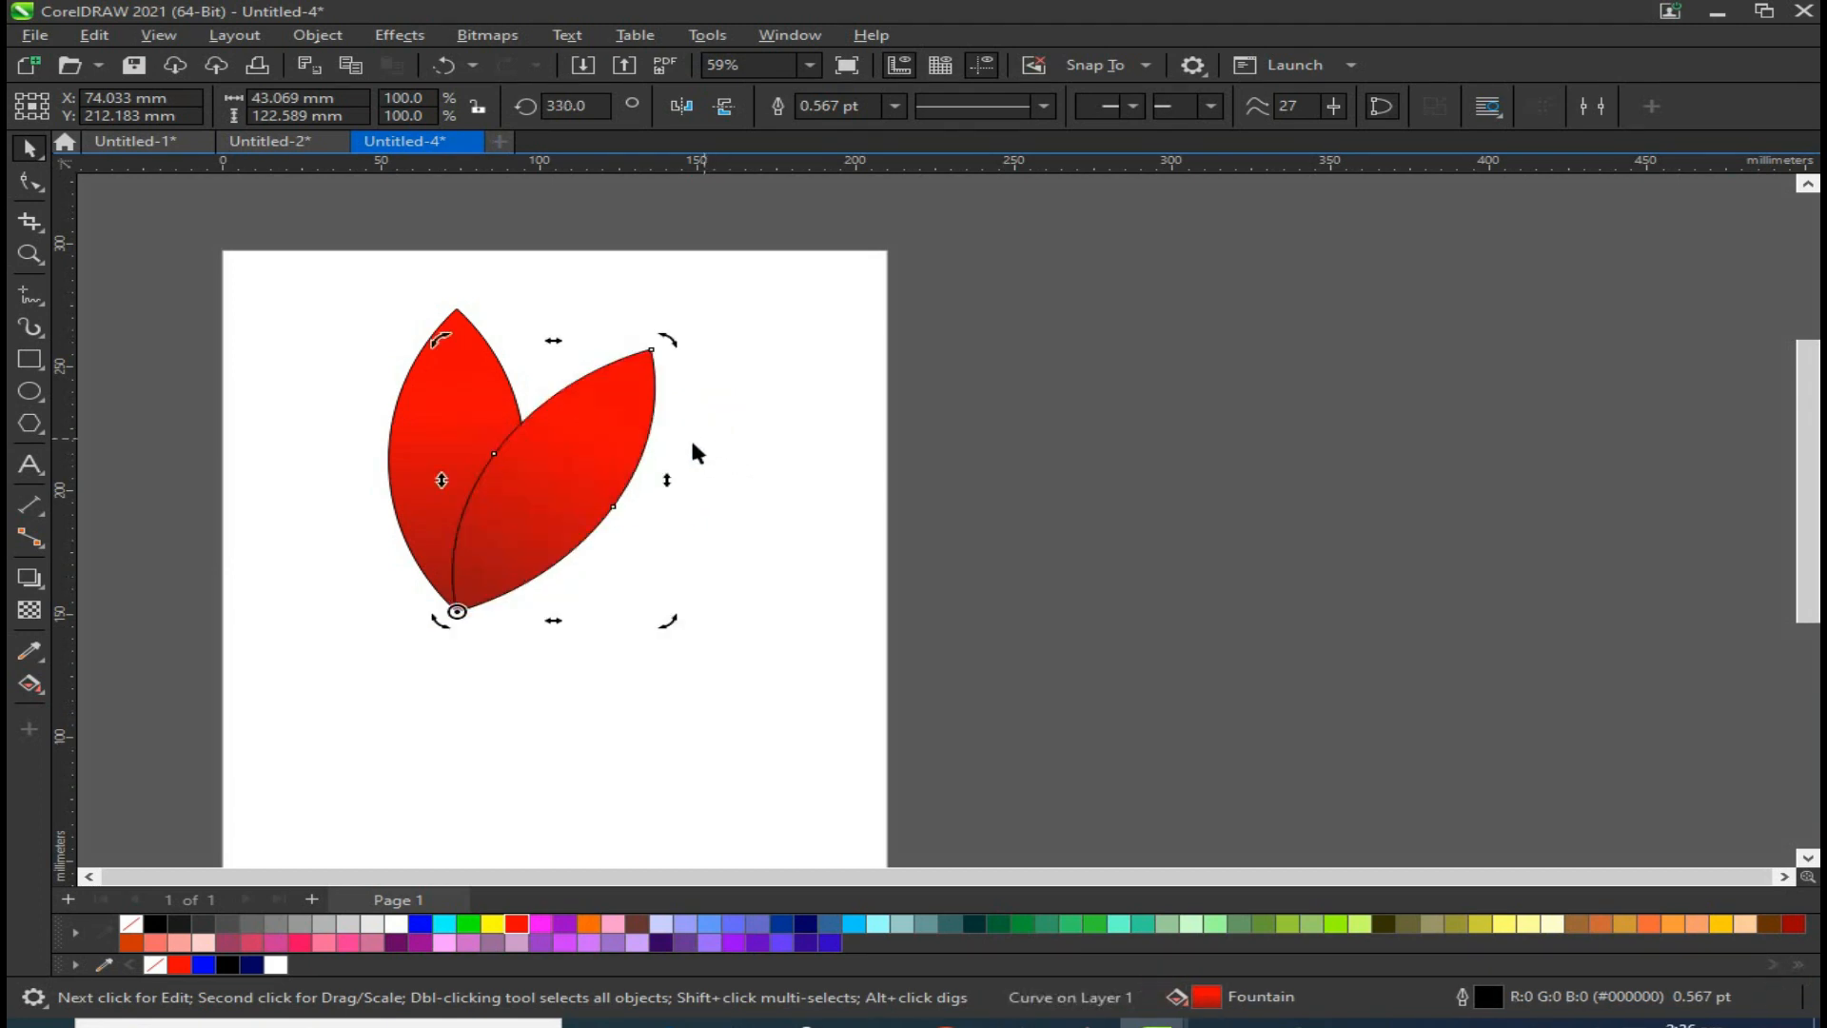
left_click(697, 432)
left_click(613, 468)
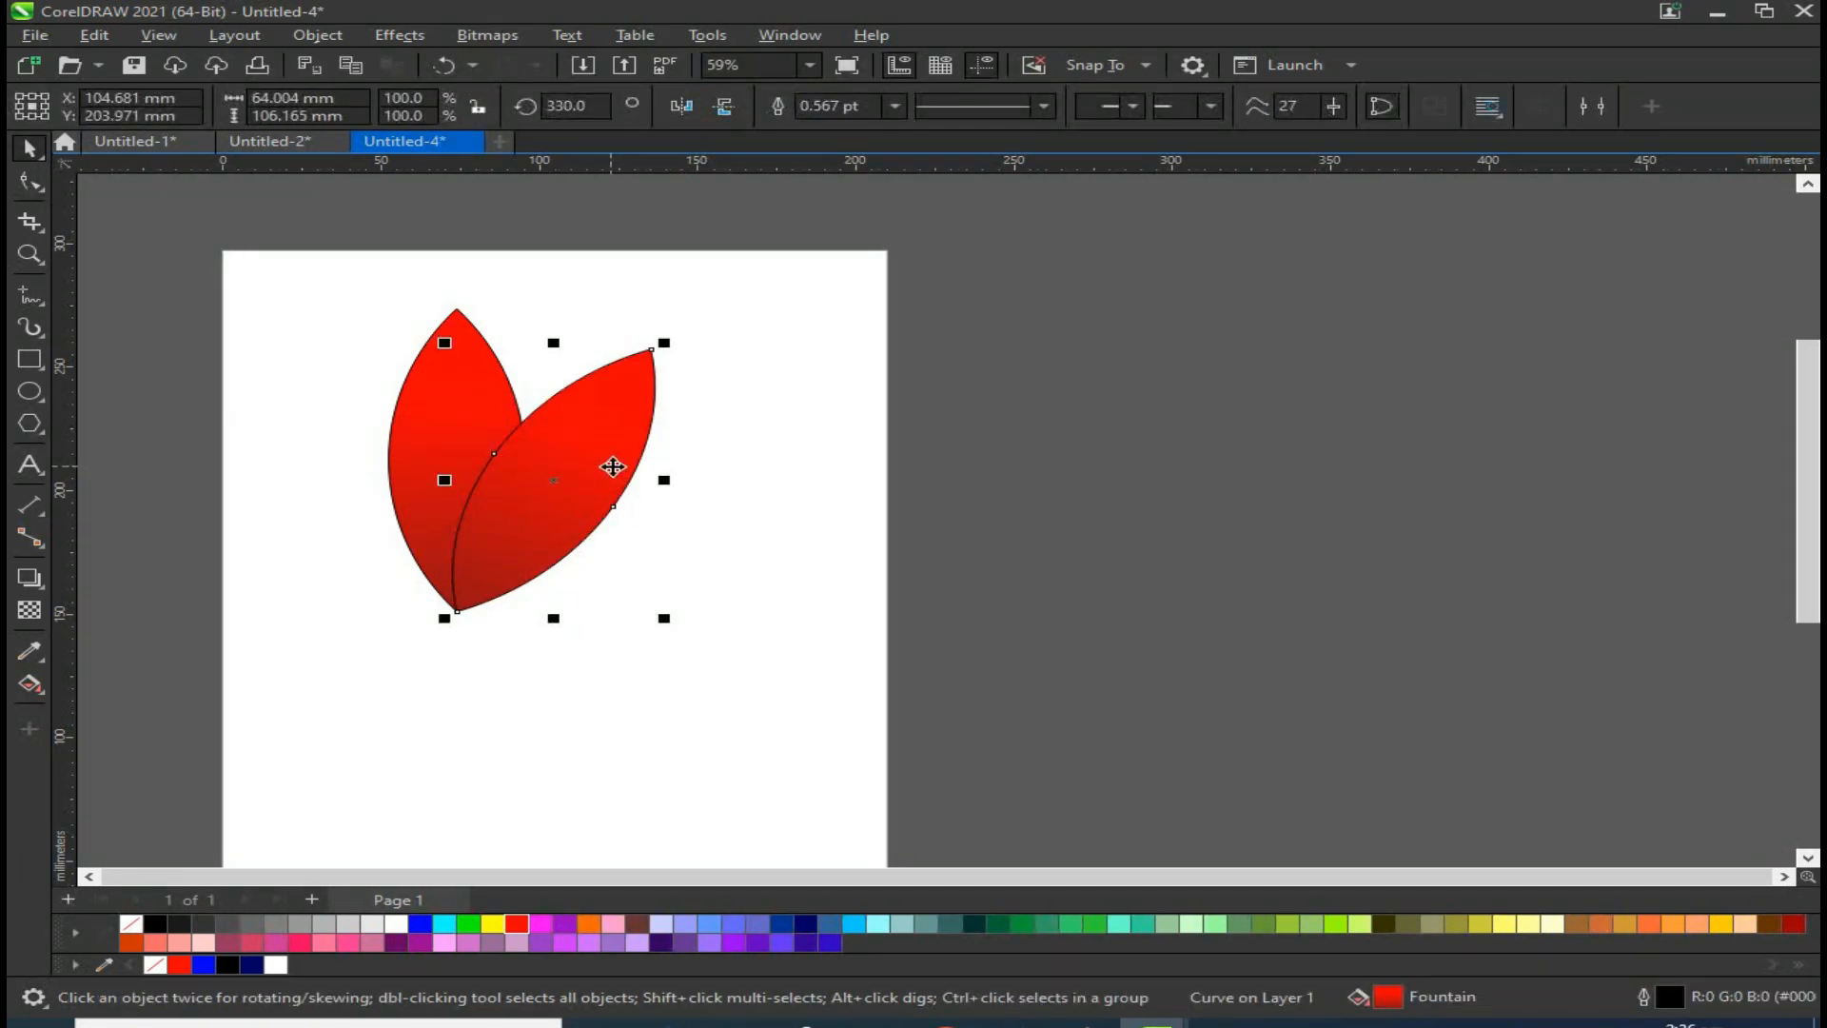
Step: Repeat the rotated duplication until the petals form a complete flower
key("ctrl+r")
key("ctrl+r")
key("ctrl+r")
key("ctrl+r")
key("ctrl+r")
key("ctrl+r")
key("ctrl+r")
key("ctrl+r")
key("ctrl+r")
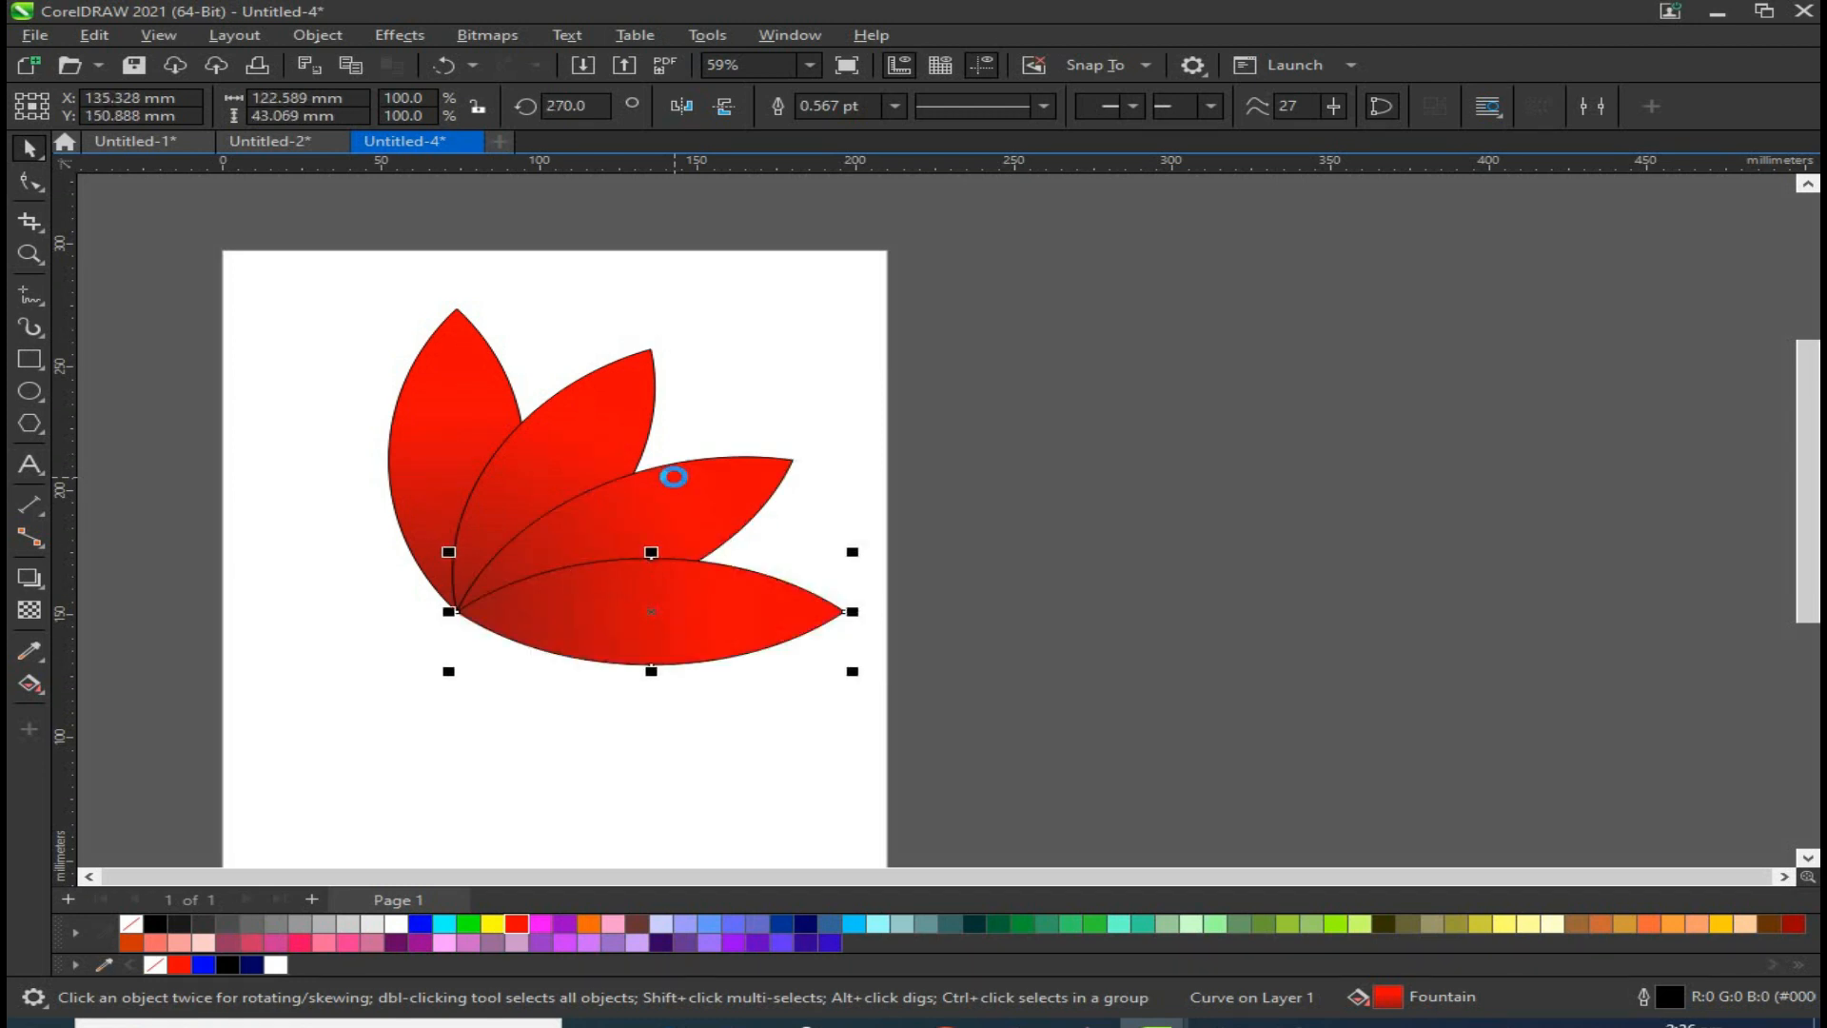
key("ctrl+r")
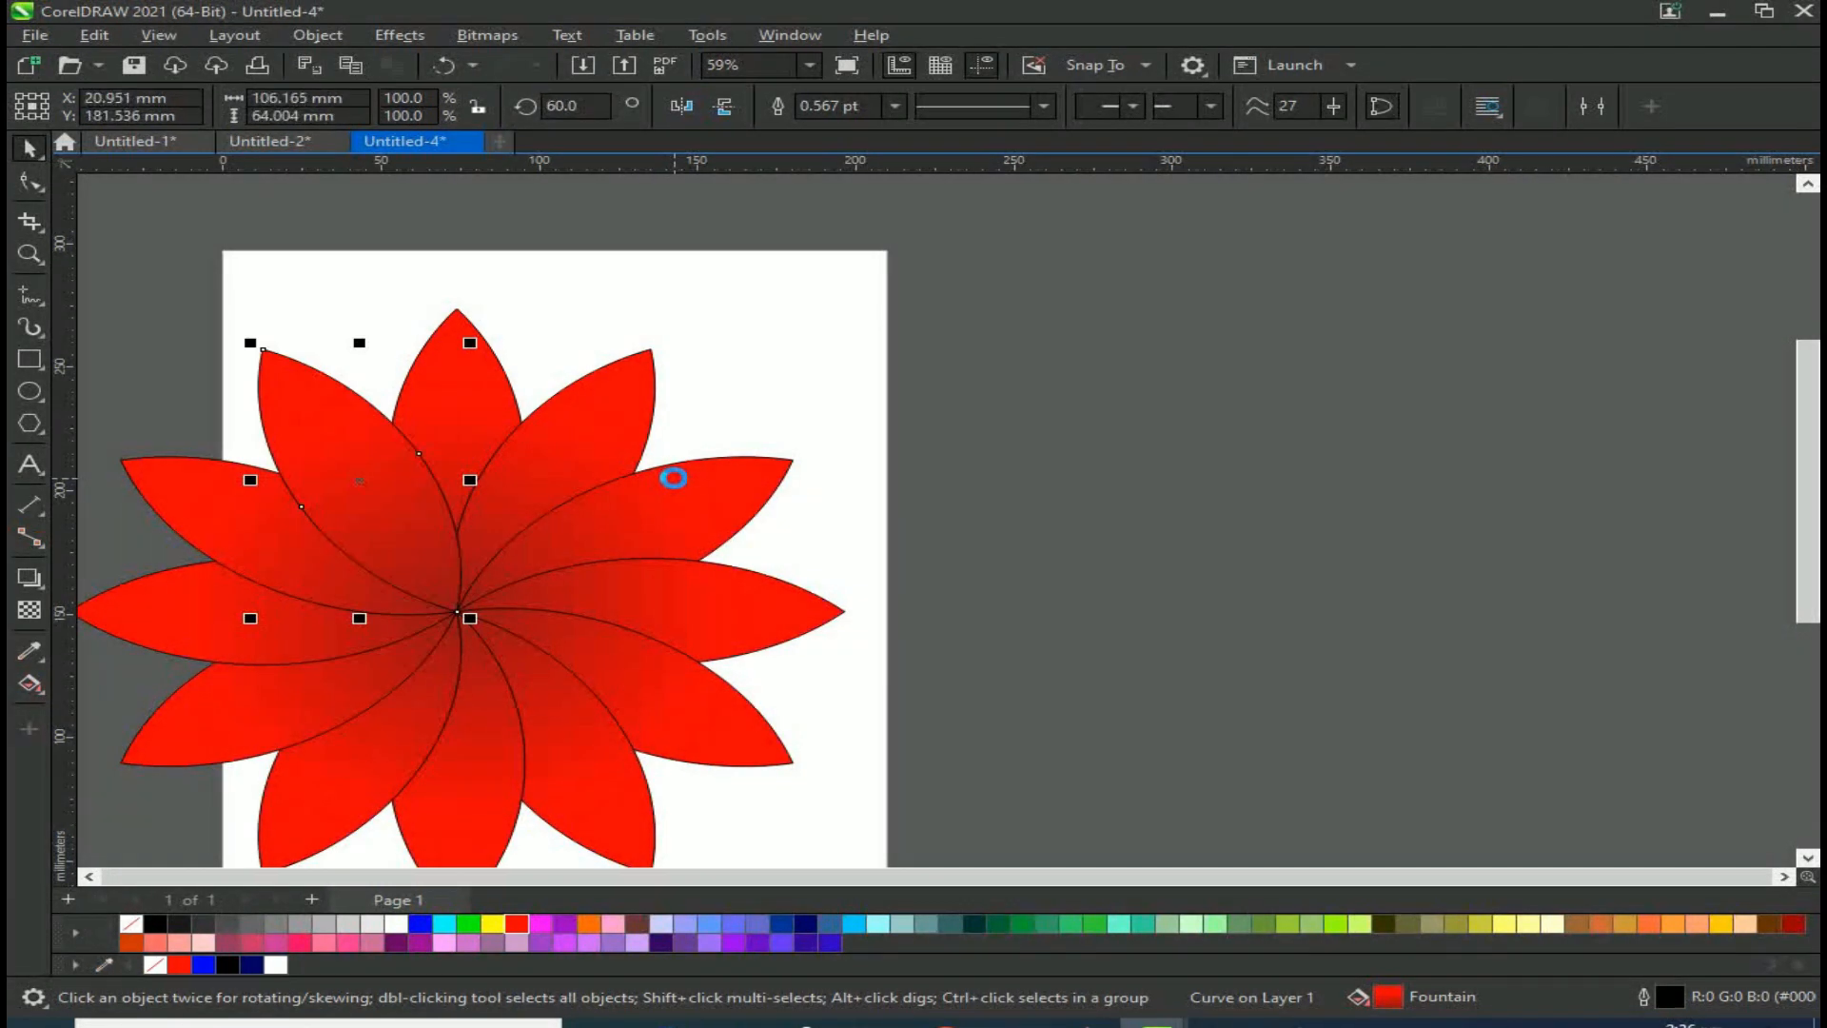
scroll(702, 462, "down", 1)
key("Escape")
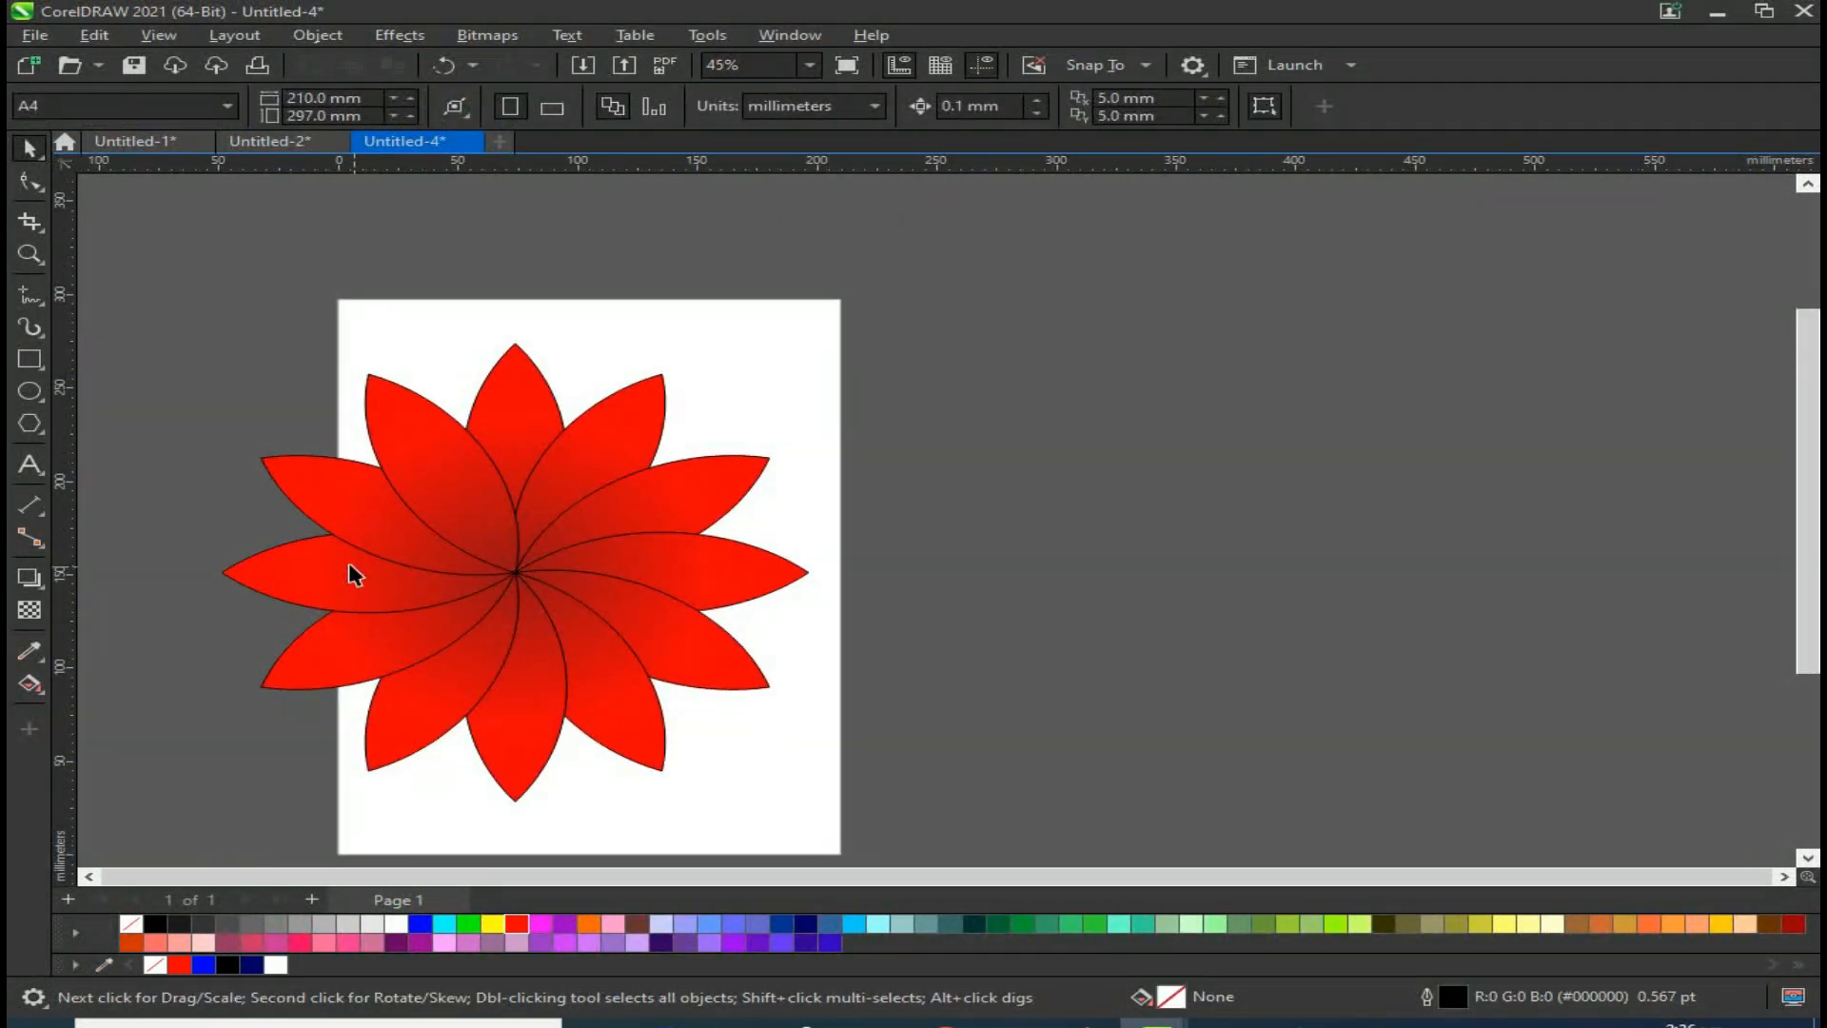
scroll(285, 523, "down", 1)
left_click_drag(228, 383, 586, 656)
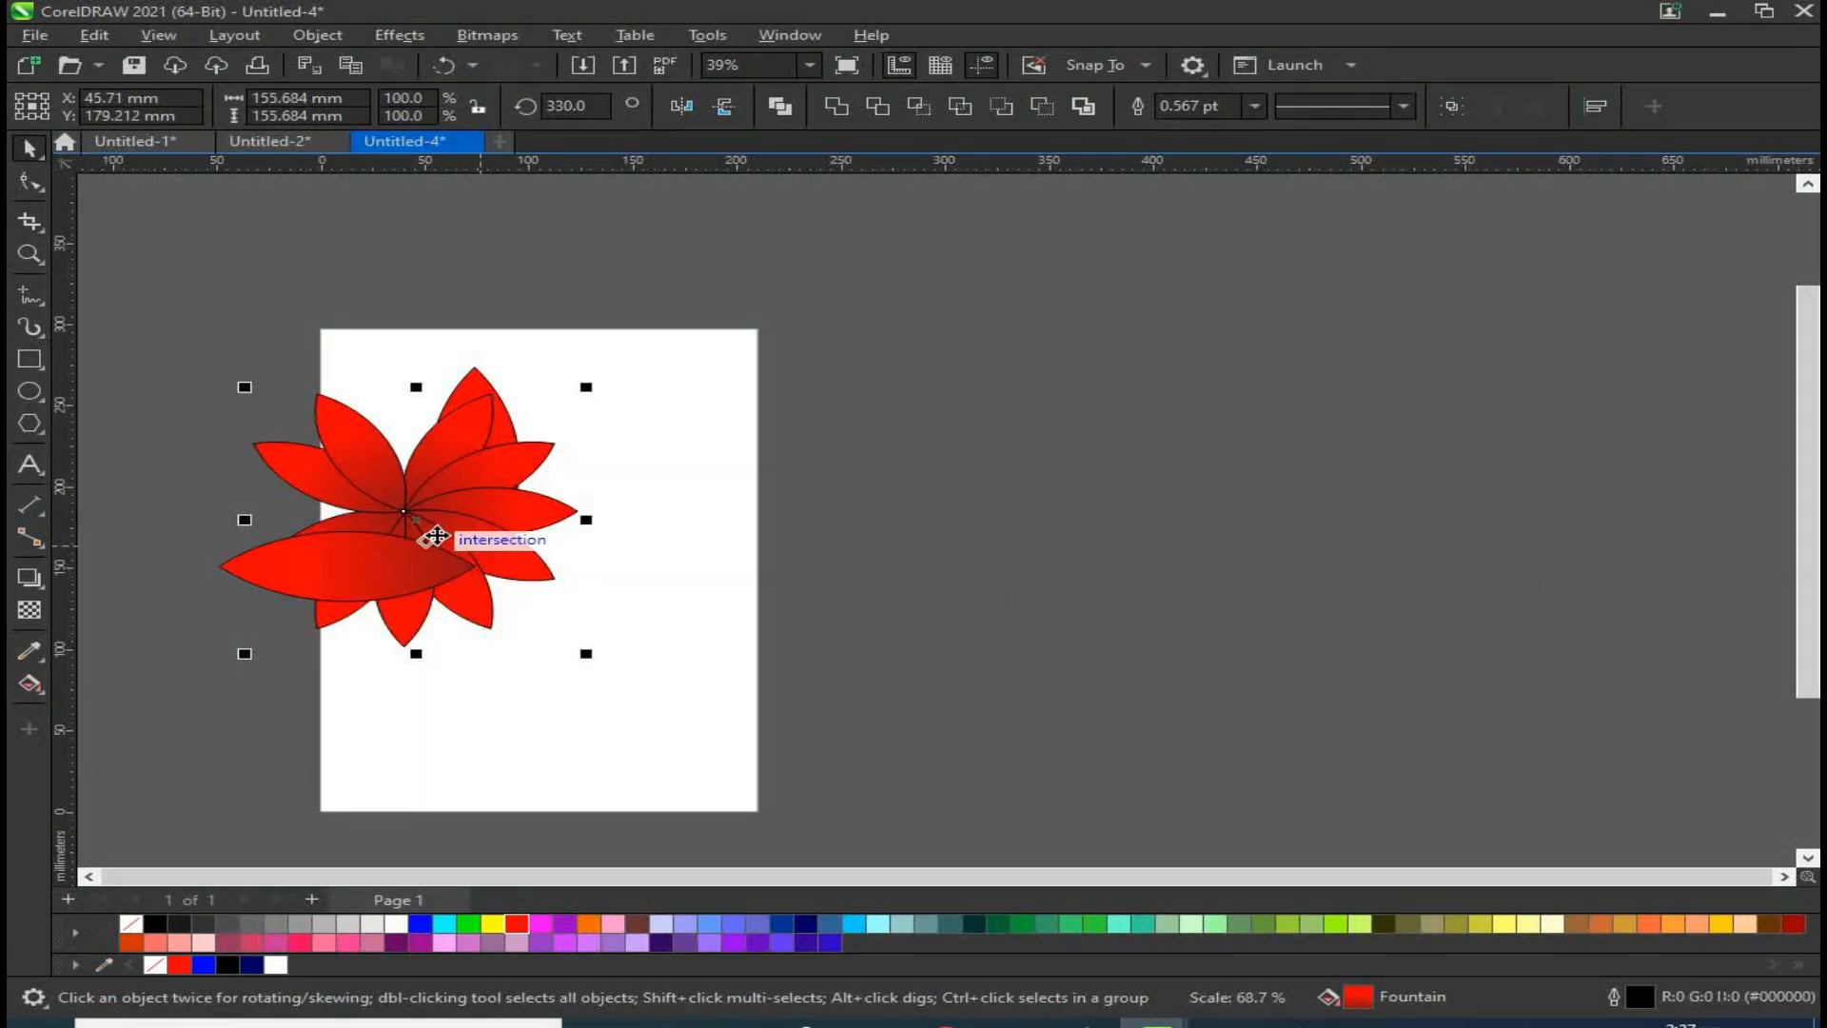
key("ctrl+z")
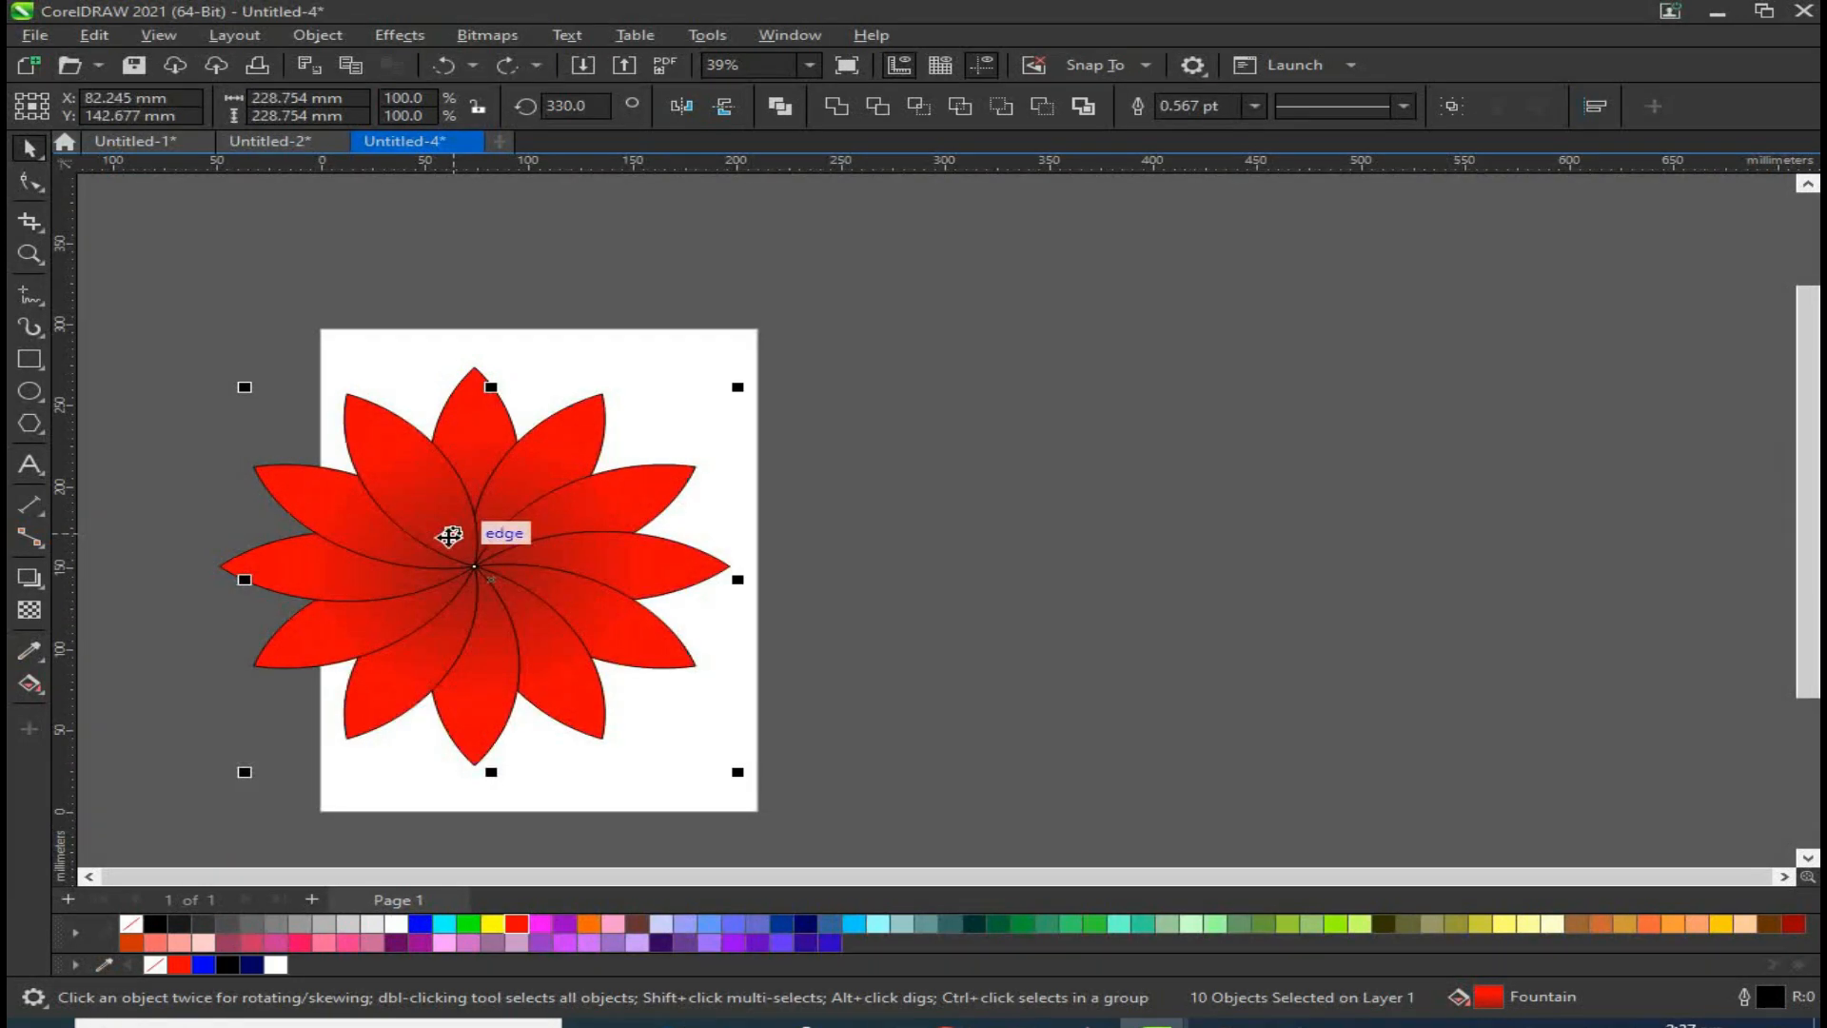
Step: Give all the petals a white outline and move the flower to the right of the page
left_click_drag(176, 254, 734, 764)
right_click(396, 923)
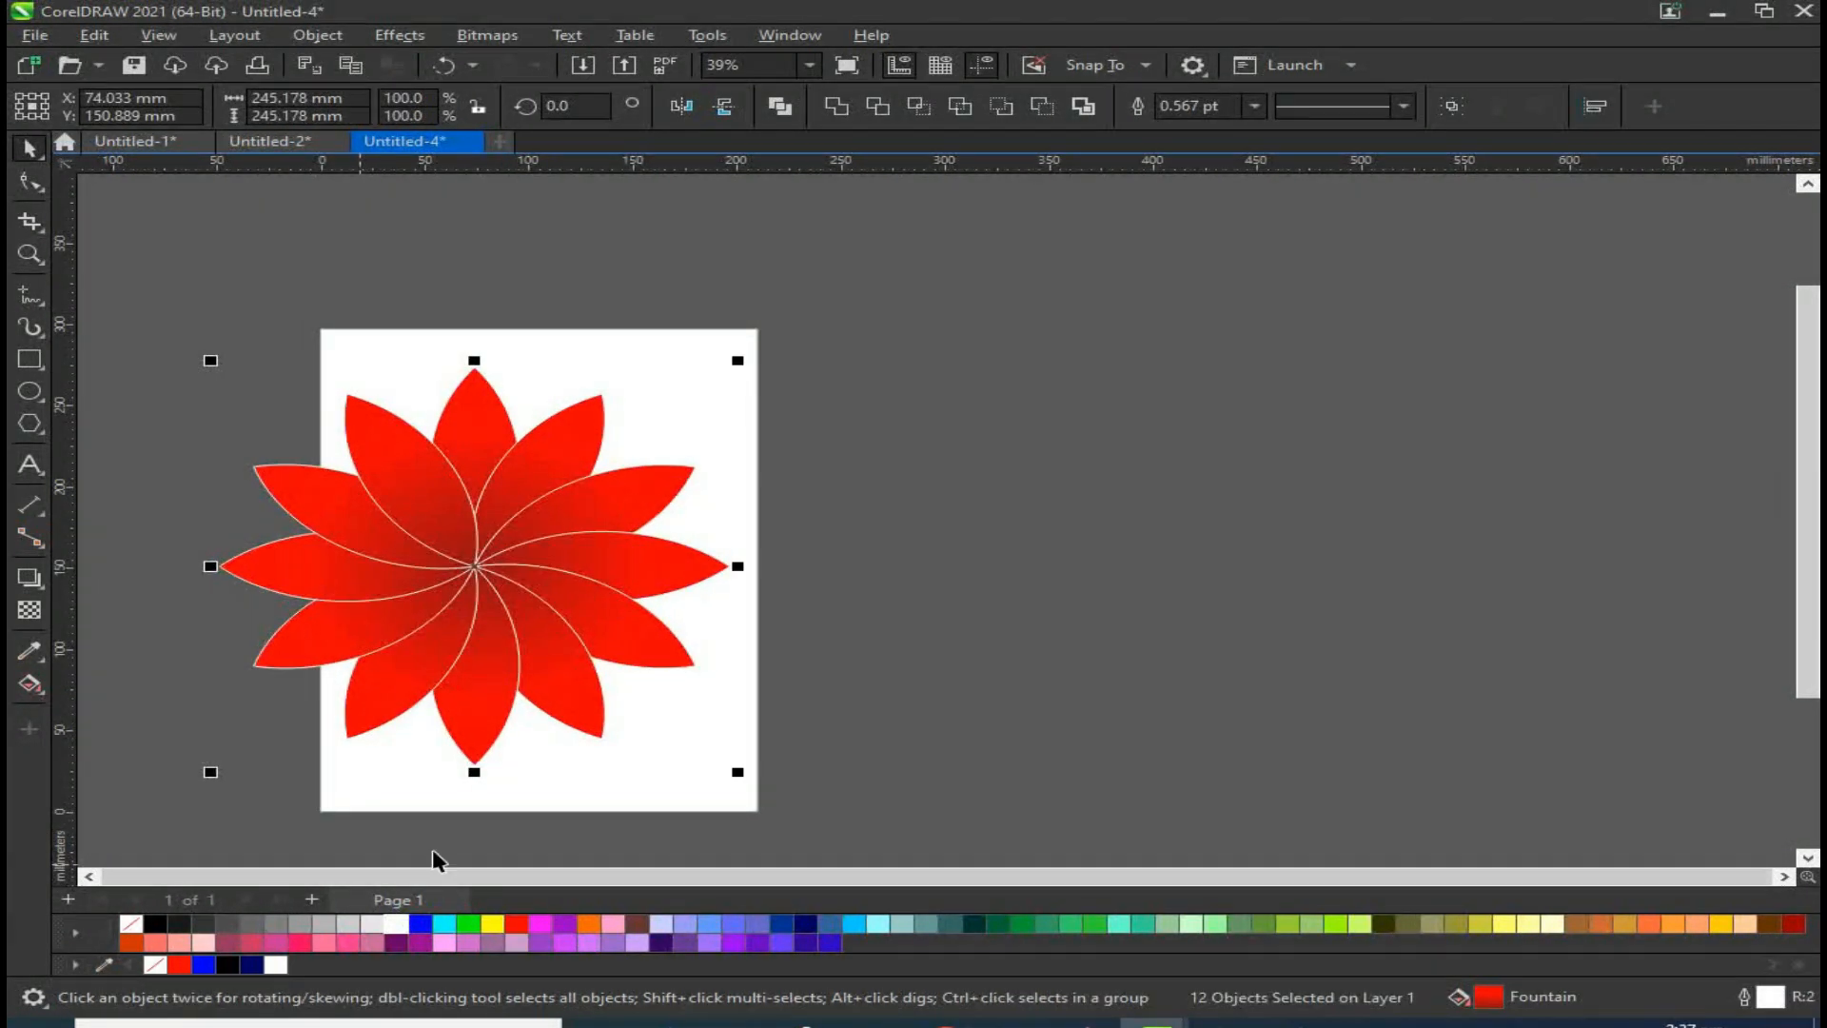
left_click_drag(458, 575, 1037, 573)
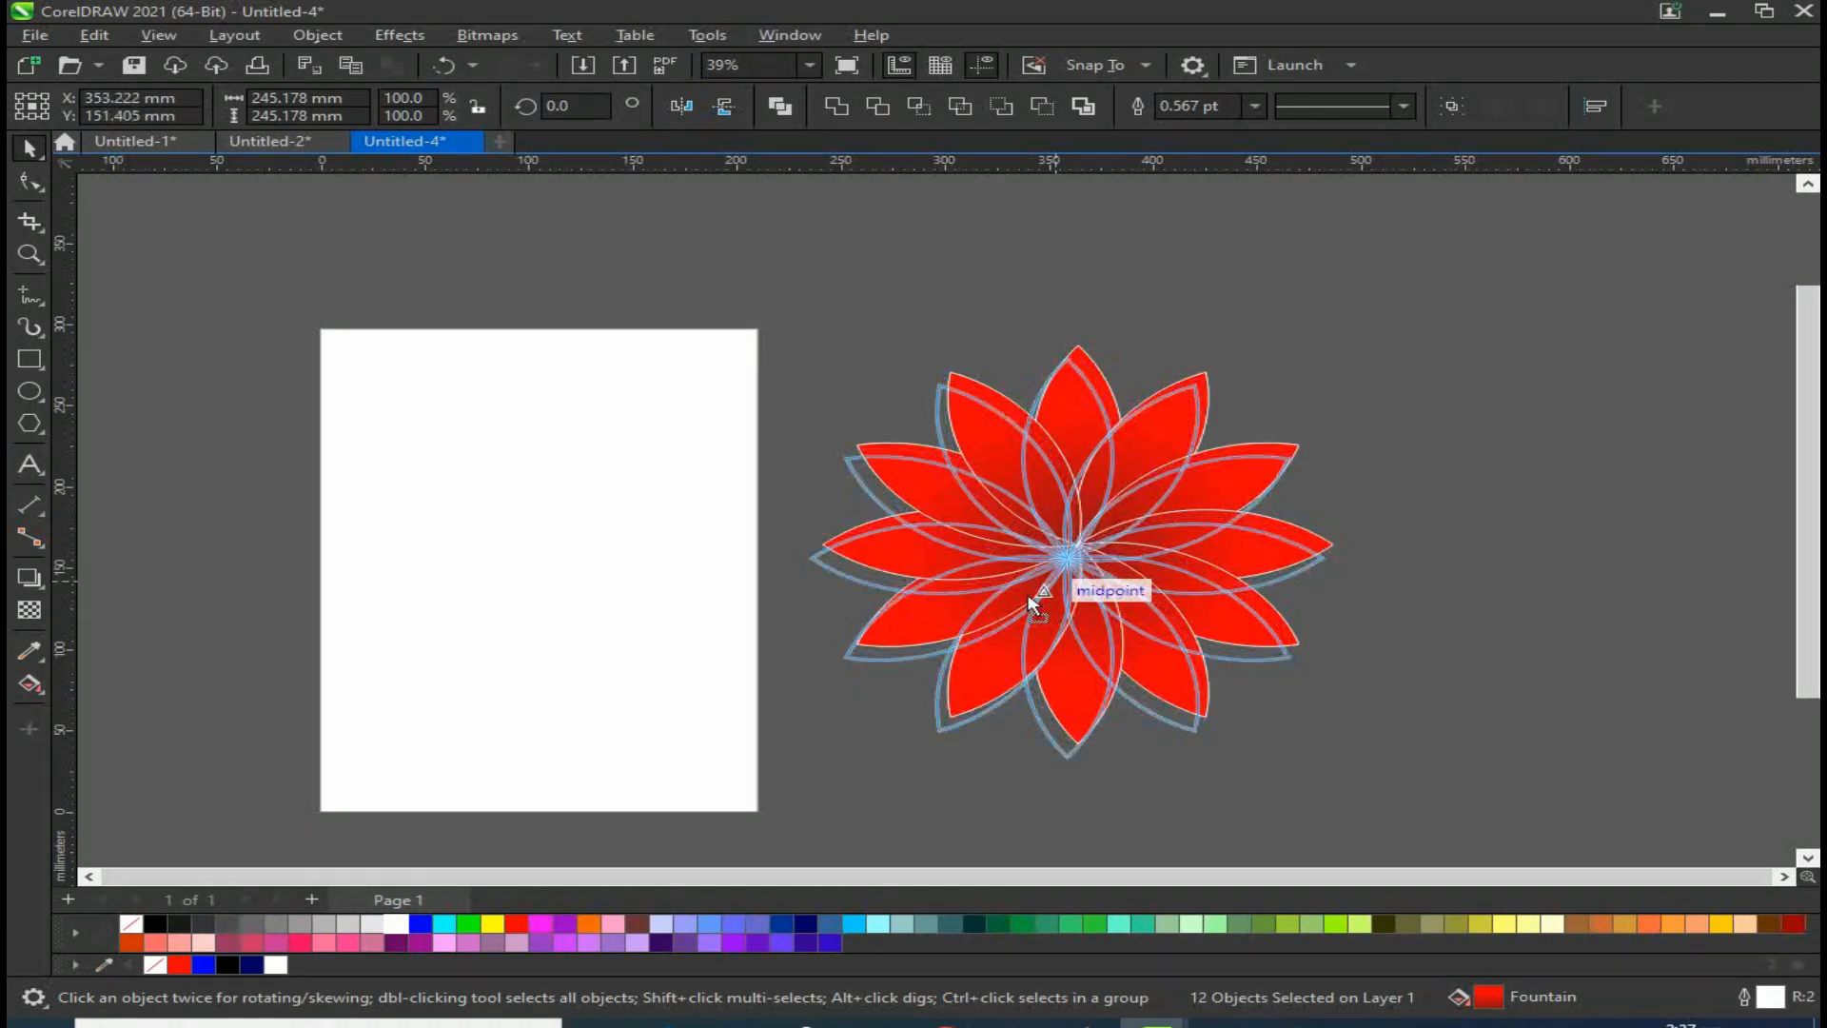
left_click(599, 559)
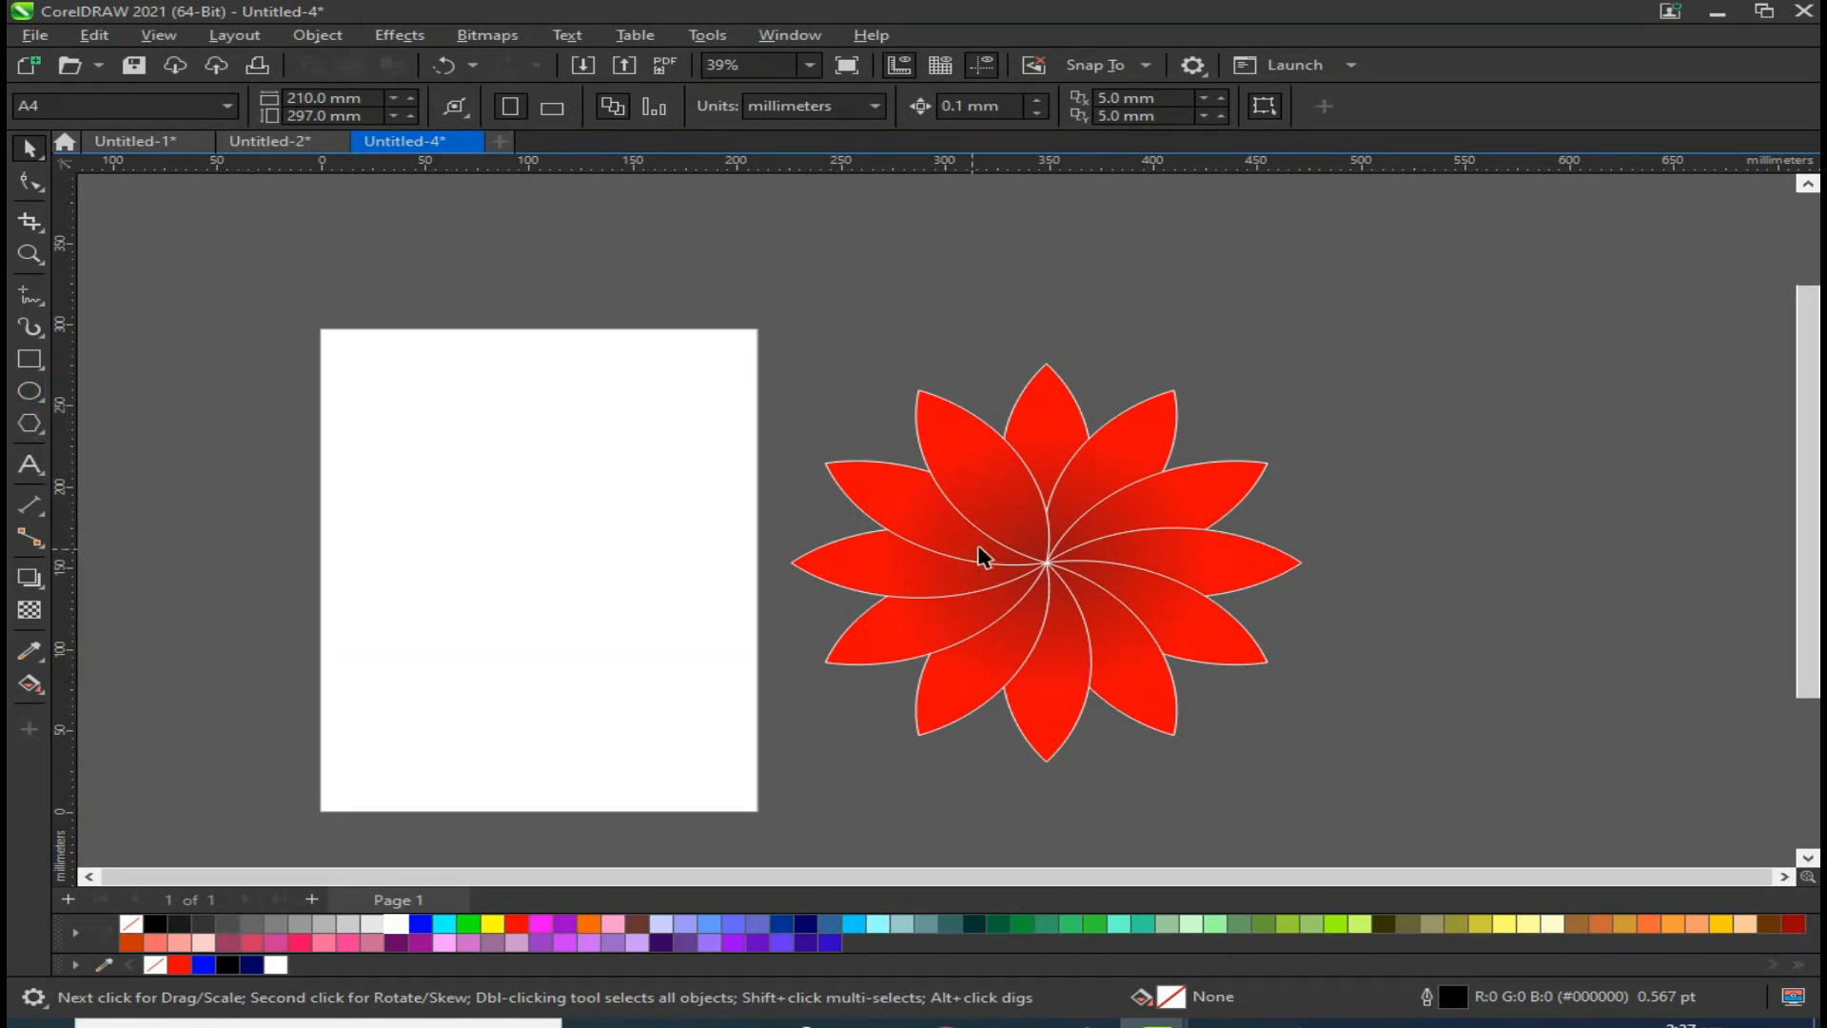
Step: Draw a circle about 139 mm across on the page
left_click(29, 391)
left_click_drag(679, 643, 710, 691)
key("space")
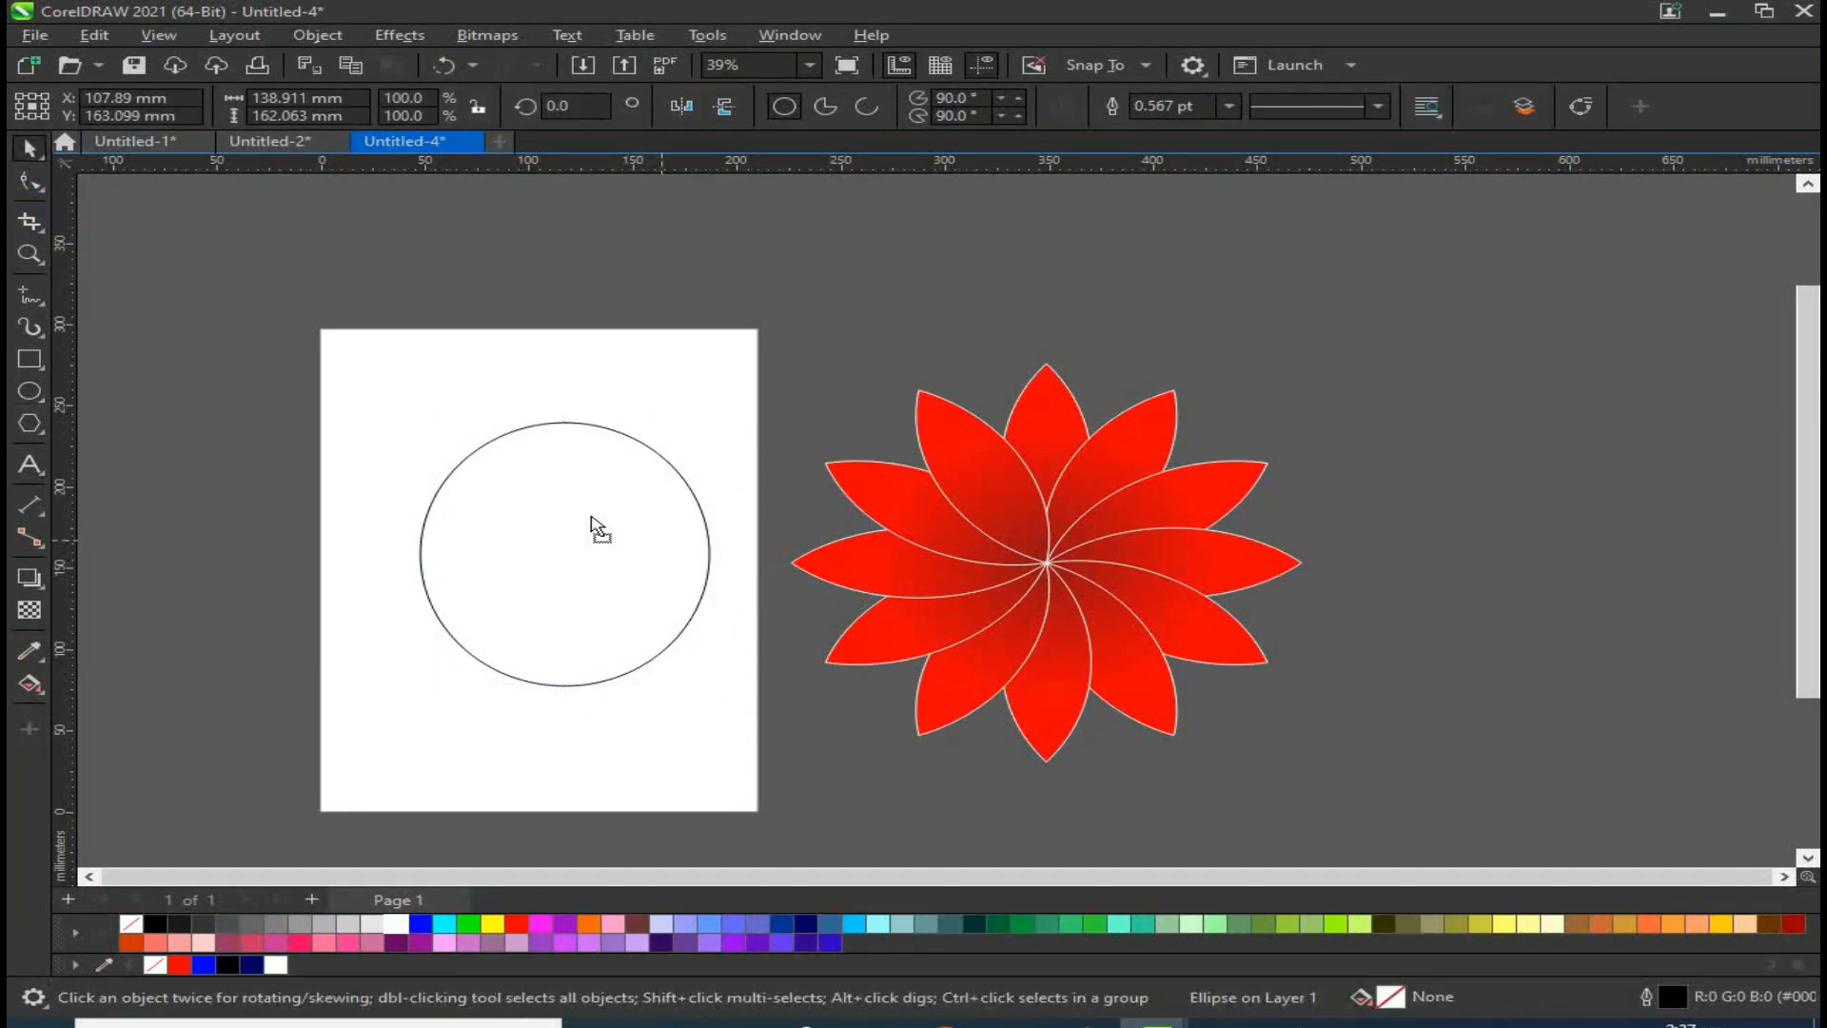
scroll(547, 481, "up", 2)
left_click_drag(370, 493, 416, 532)
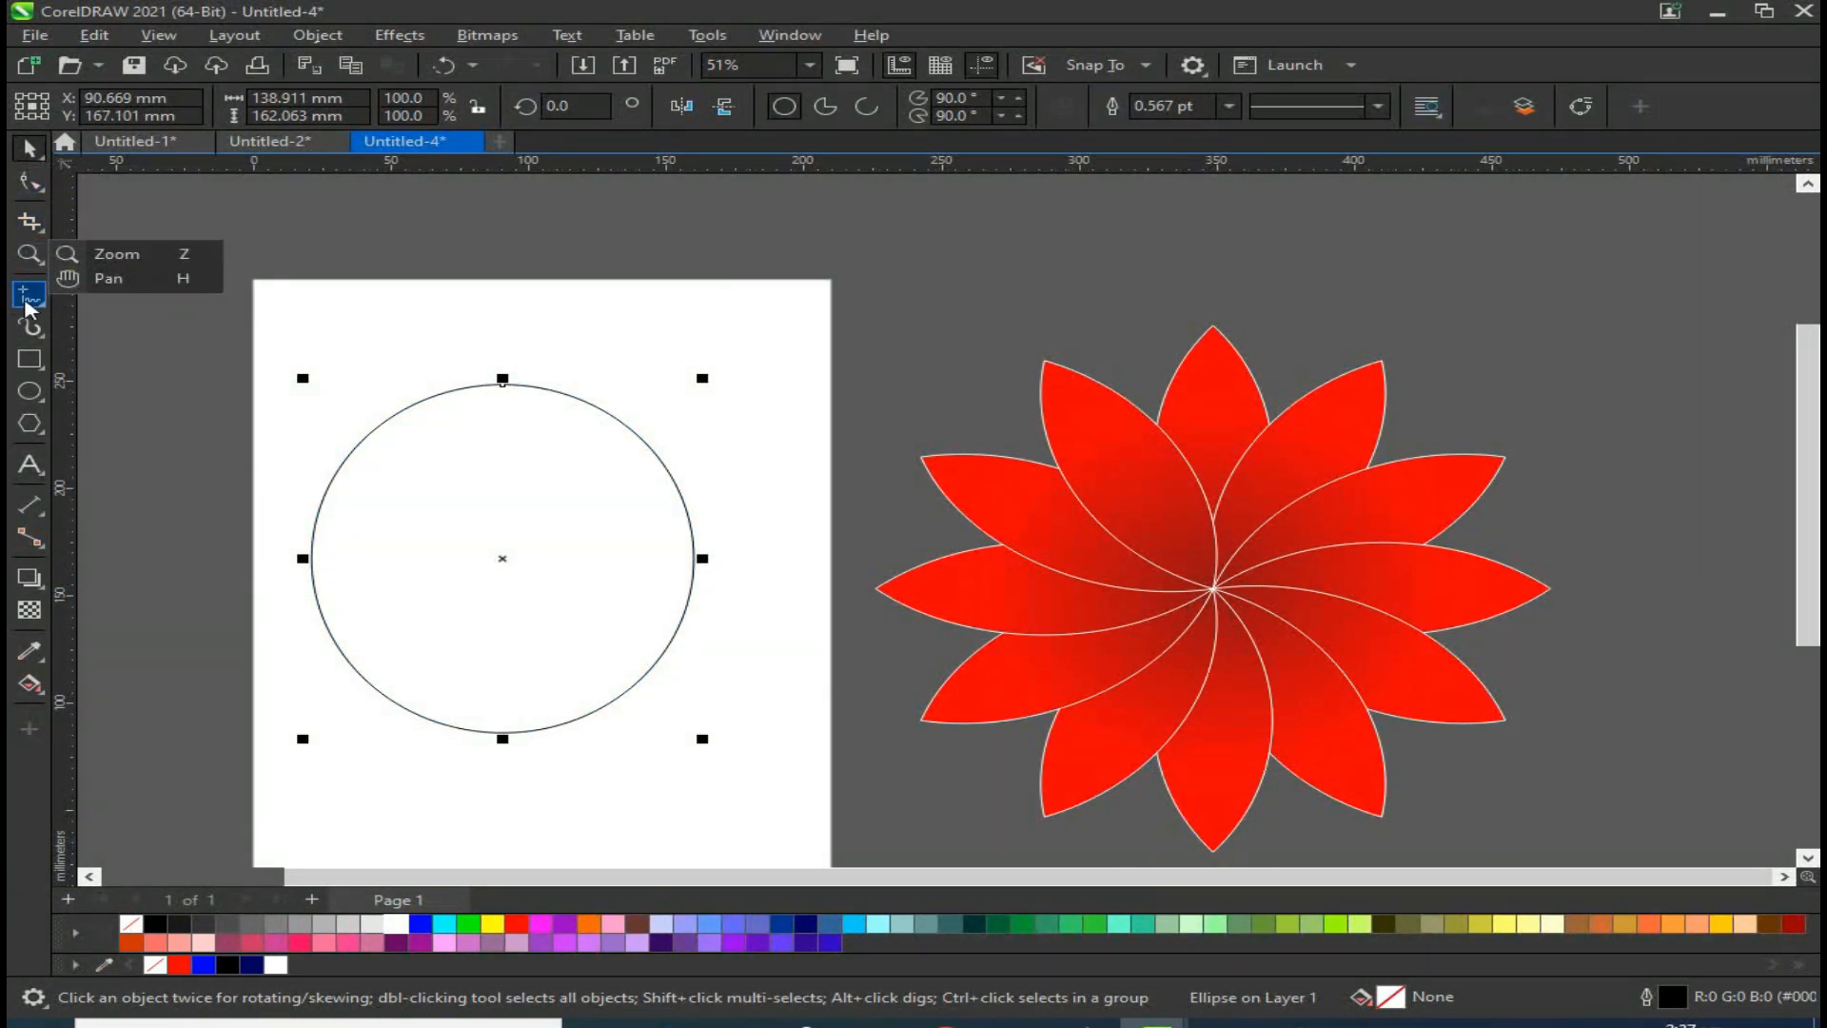
Step: Draw a gently curved line across the circle, extending past both sides
mouse_move(47, 299)
left_click(108, 368)
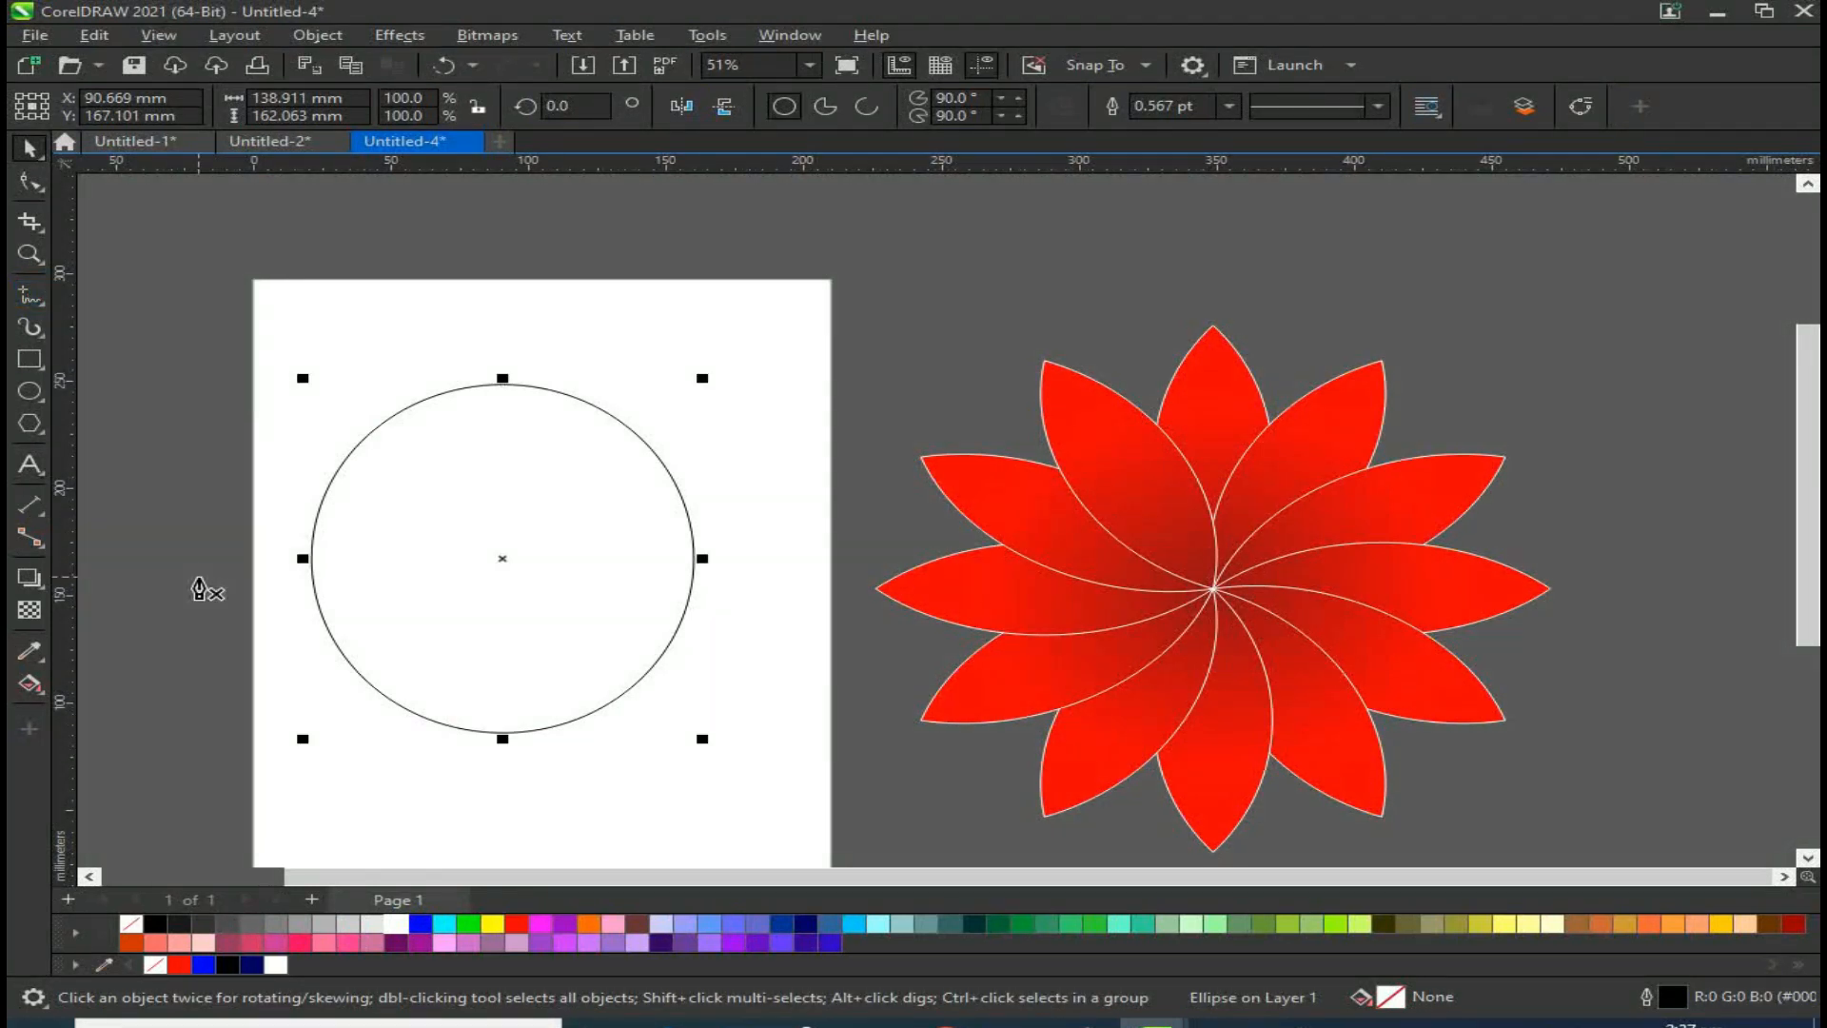
left_click(275, 545)
left_click_drag(757, 531, 885, 581)
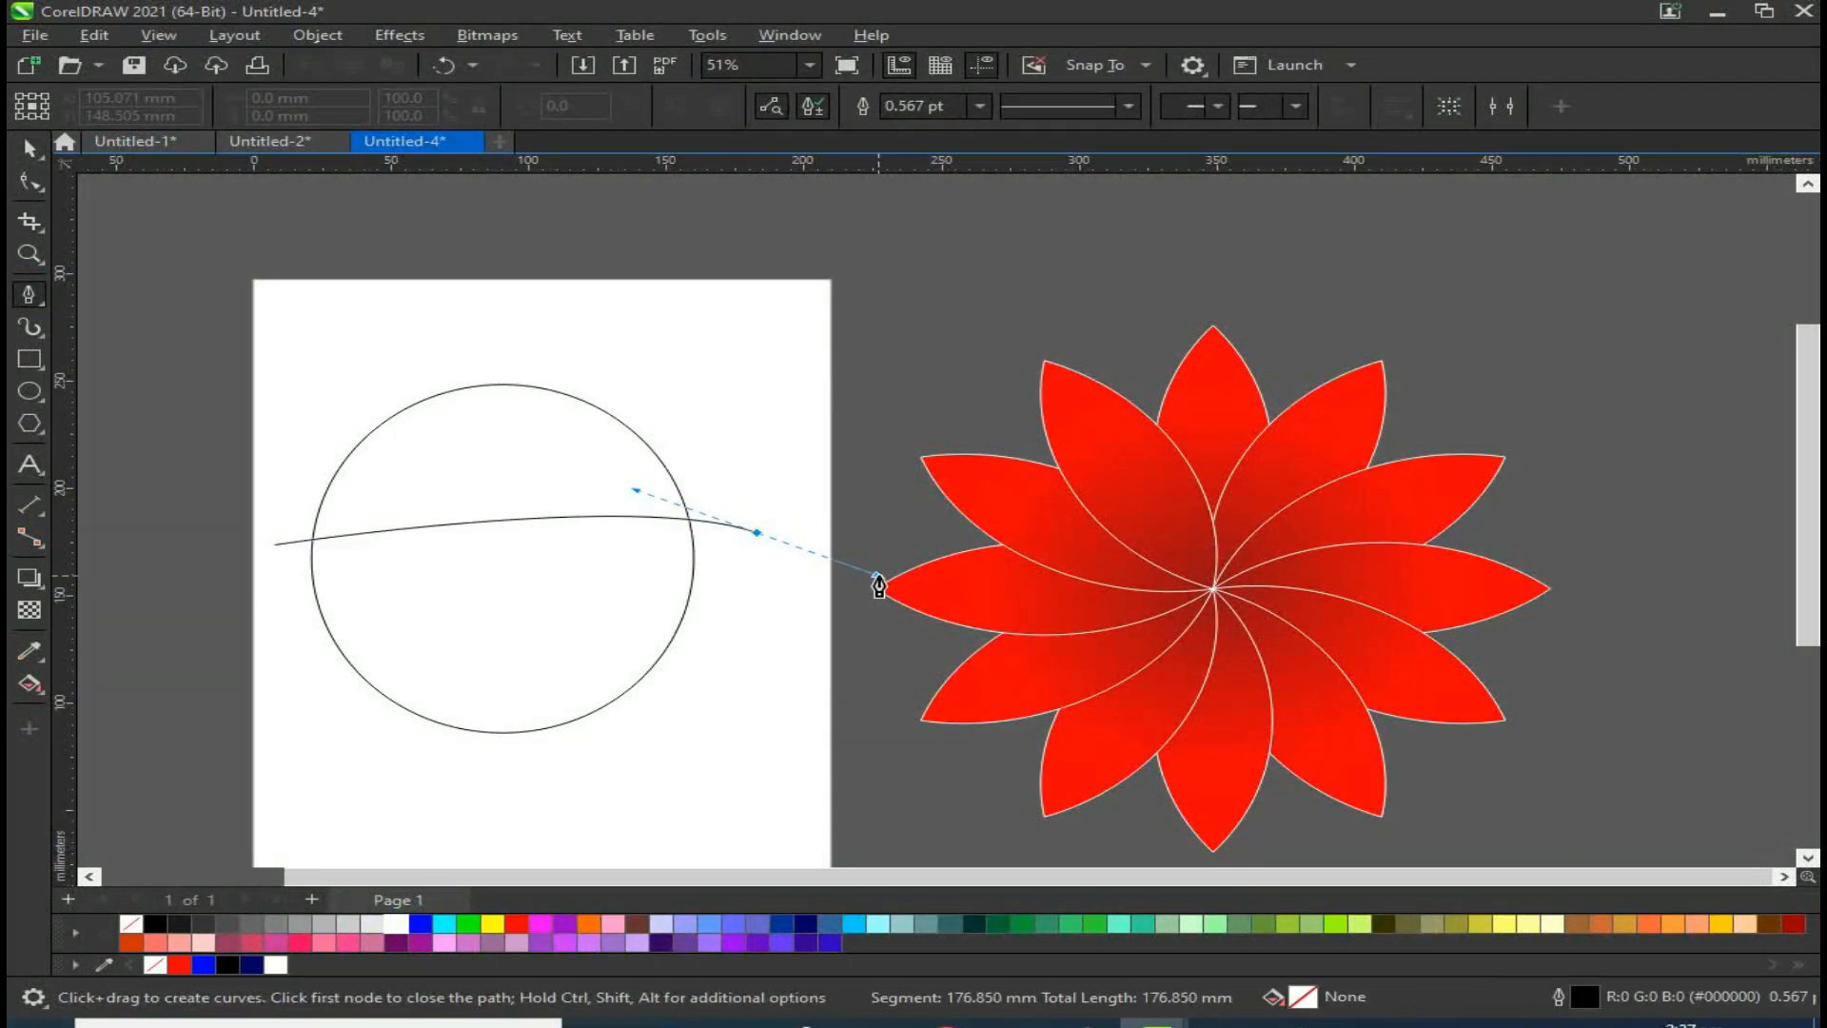
double_click(757, 531)
left_click(28, 147)
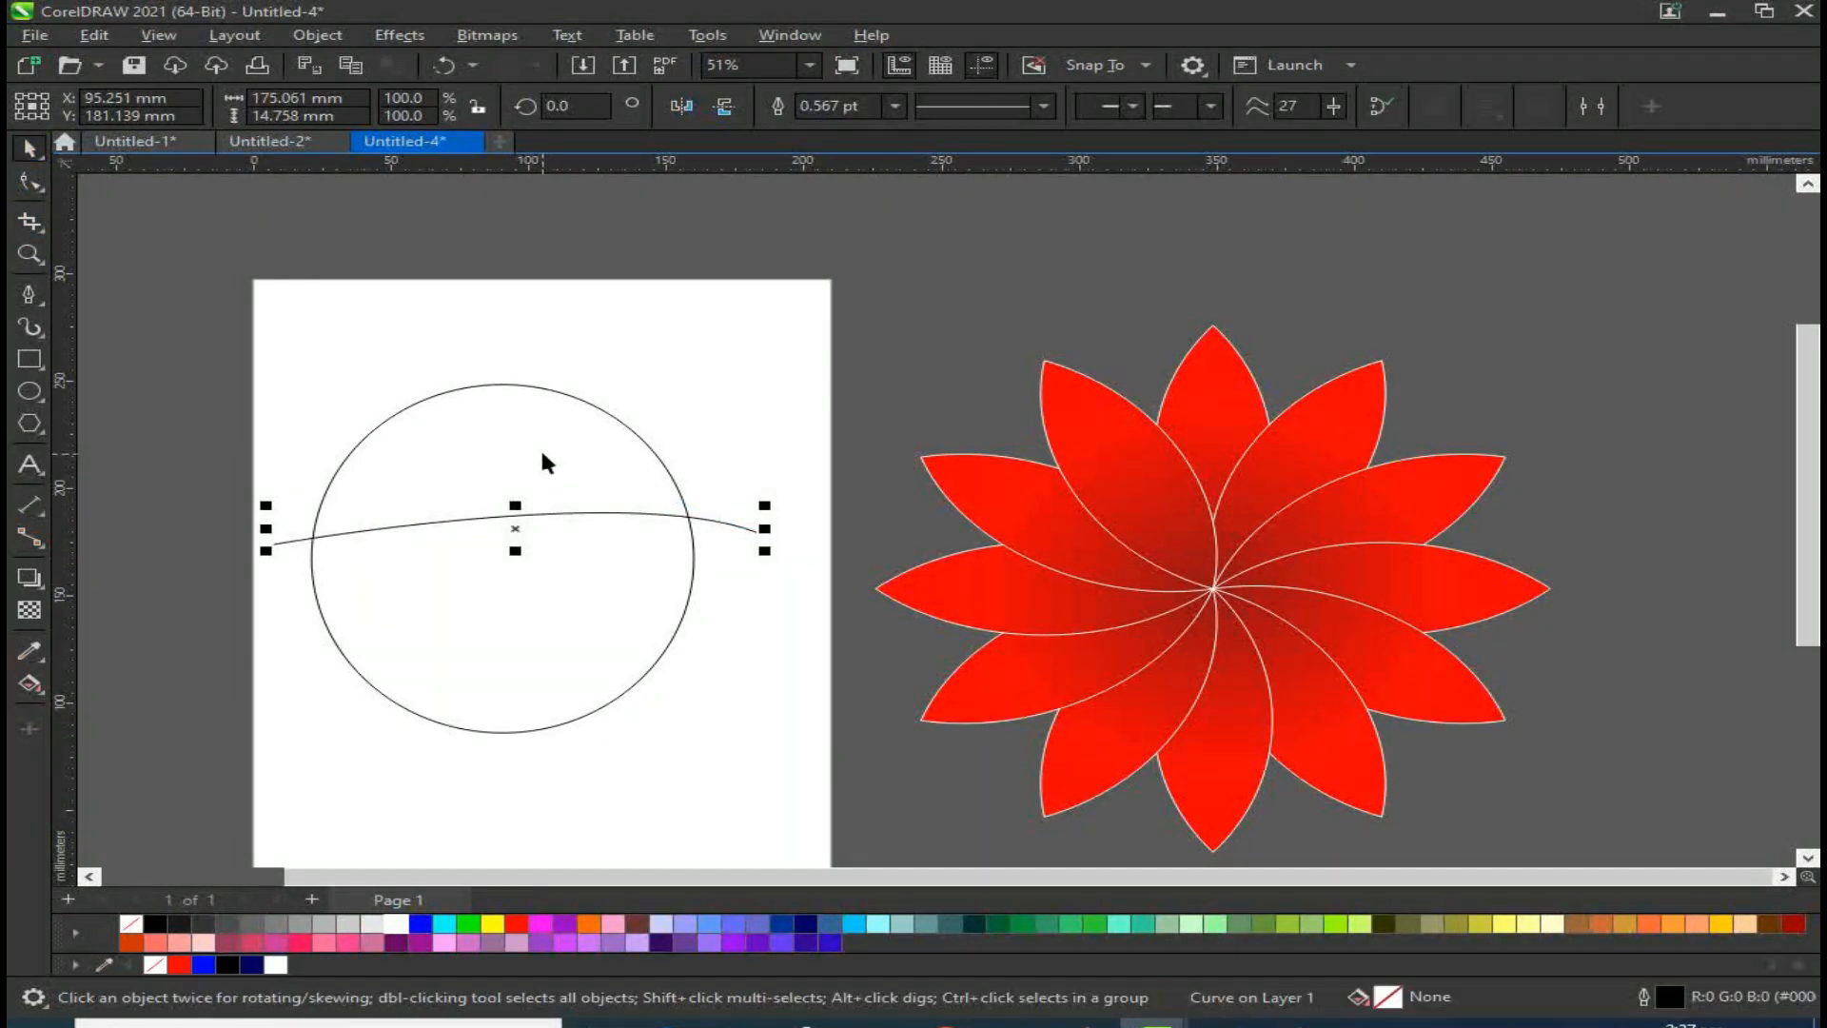
Step: Intersect the curve with the circle and move the original curve up to the top of the page
mouse_move(514, 523)
left_mouse_down()
mouse_move(510, 493)
mouse_move(514, 560)
mouse_move(497, 532)
left_mouse_up()
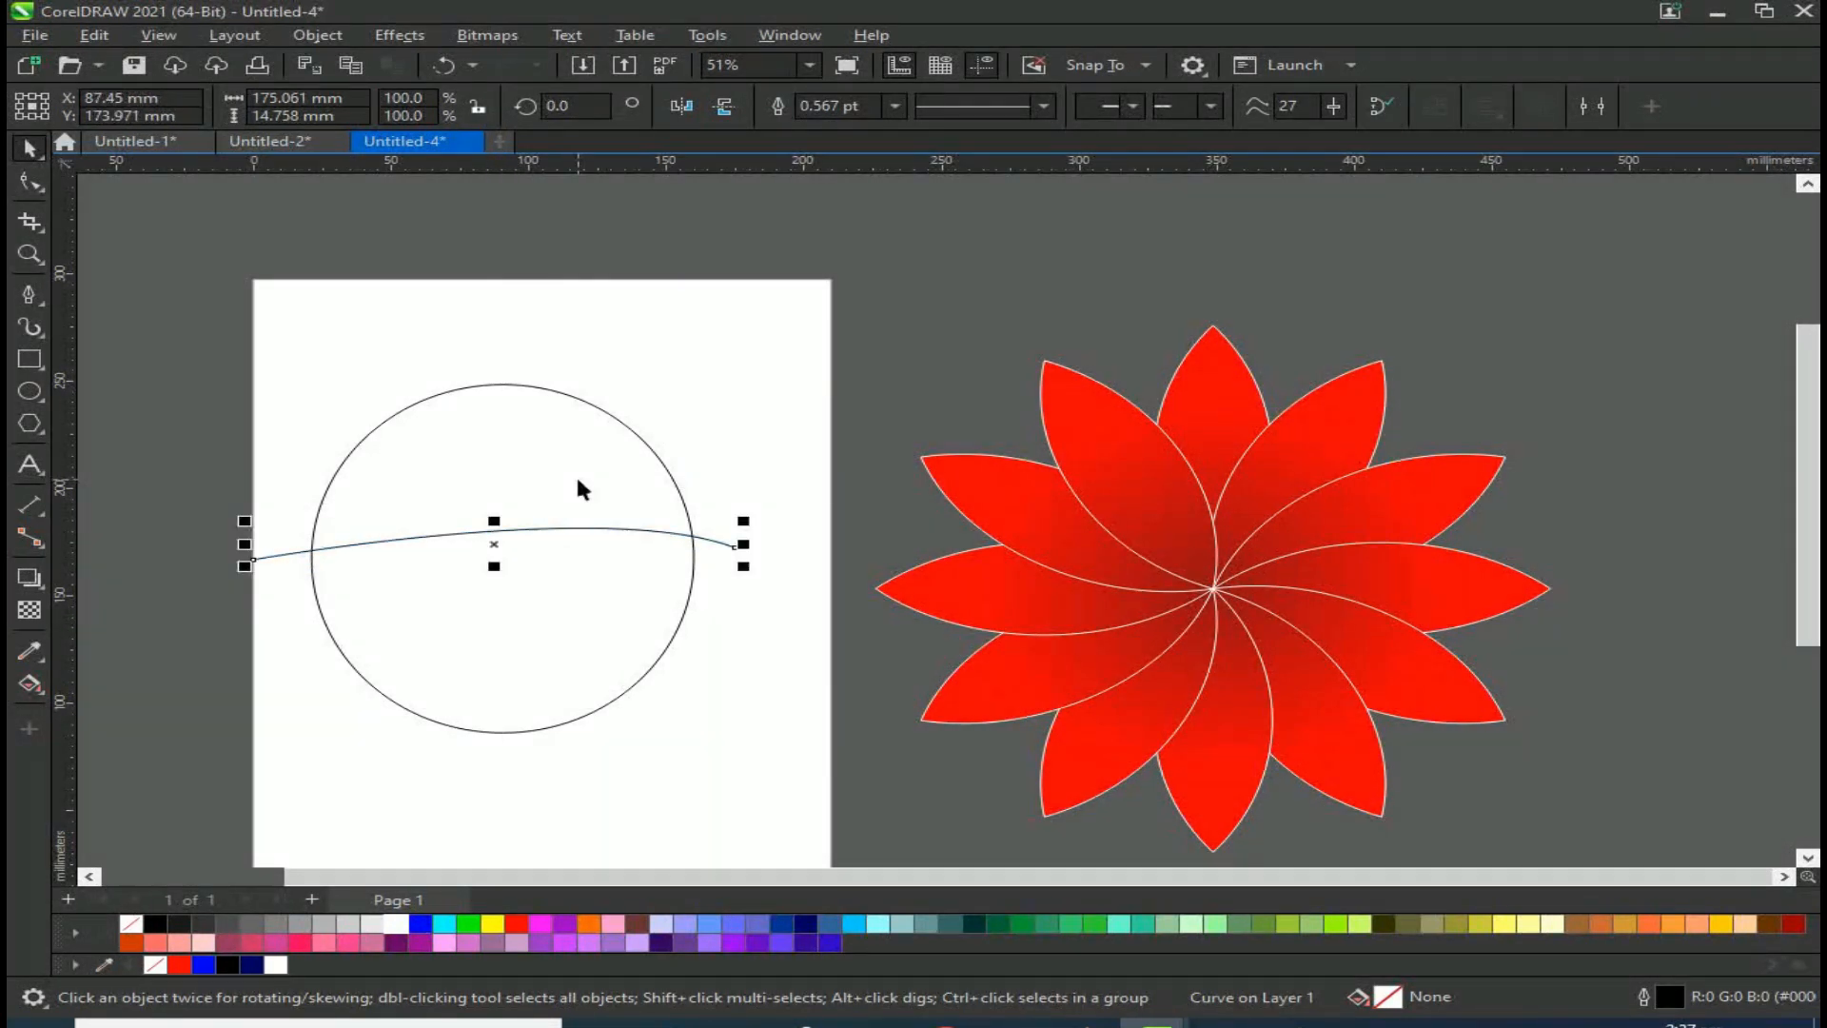
left_click(601, 418, "shift")
left_click(918, 106)
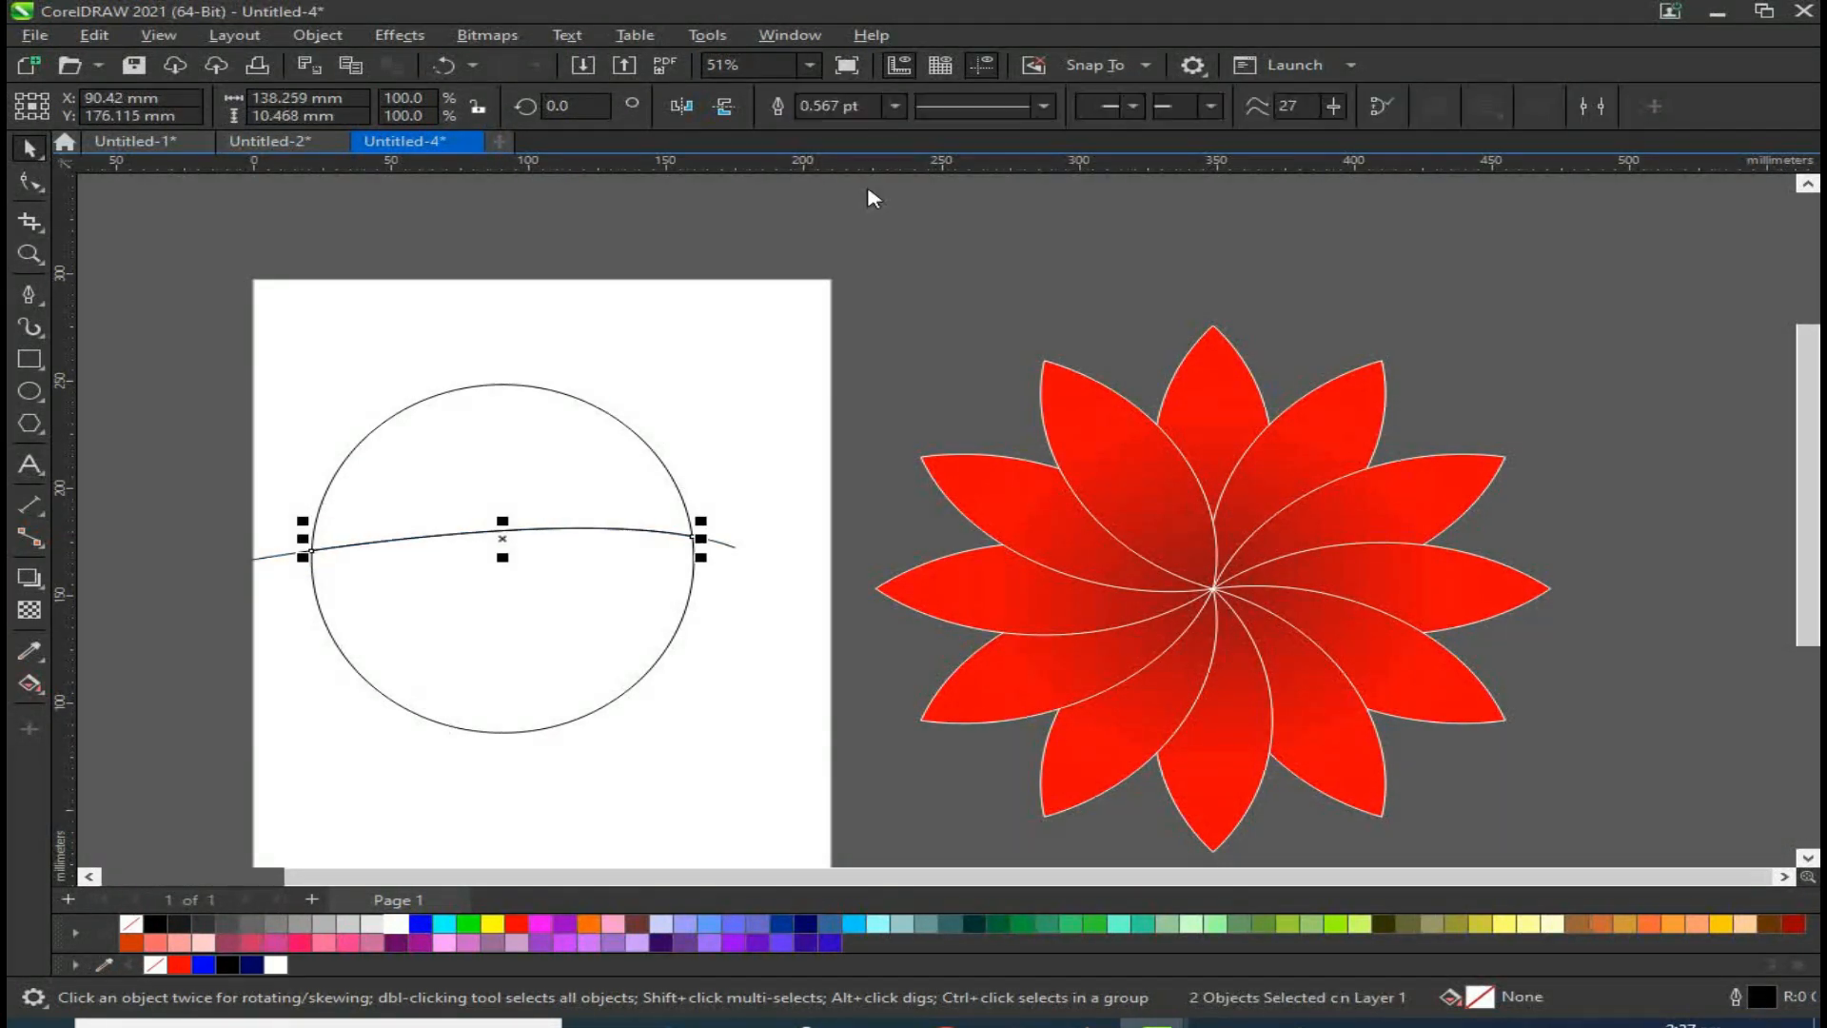
left_click(482, 538)
left_click_drag(482, 538, 571, 298)
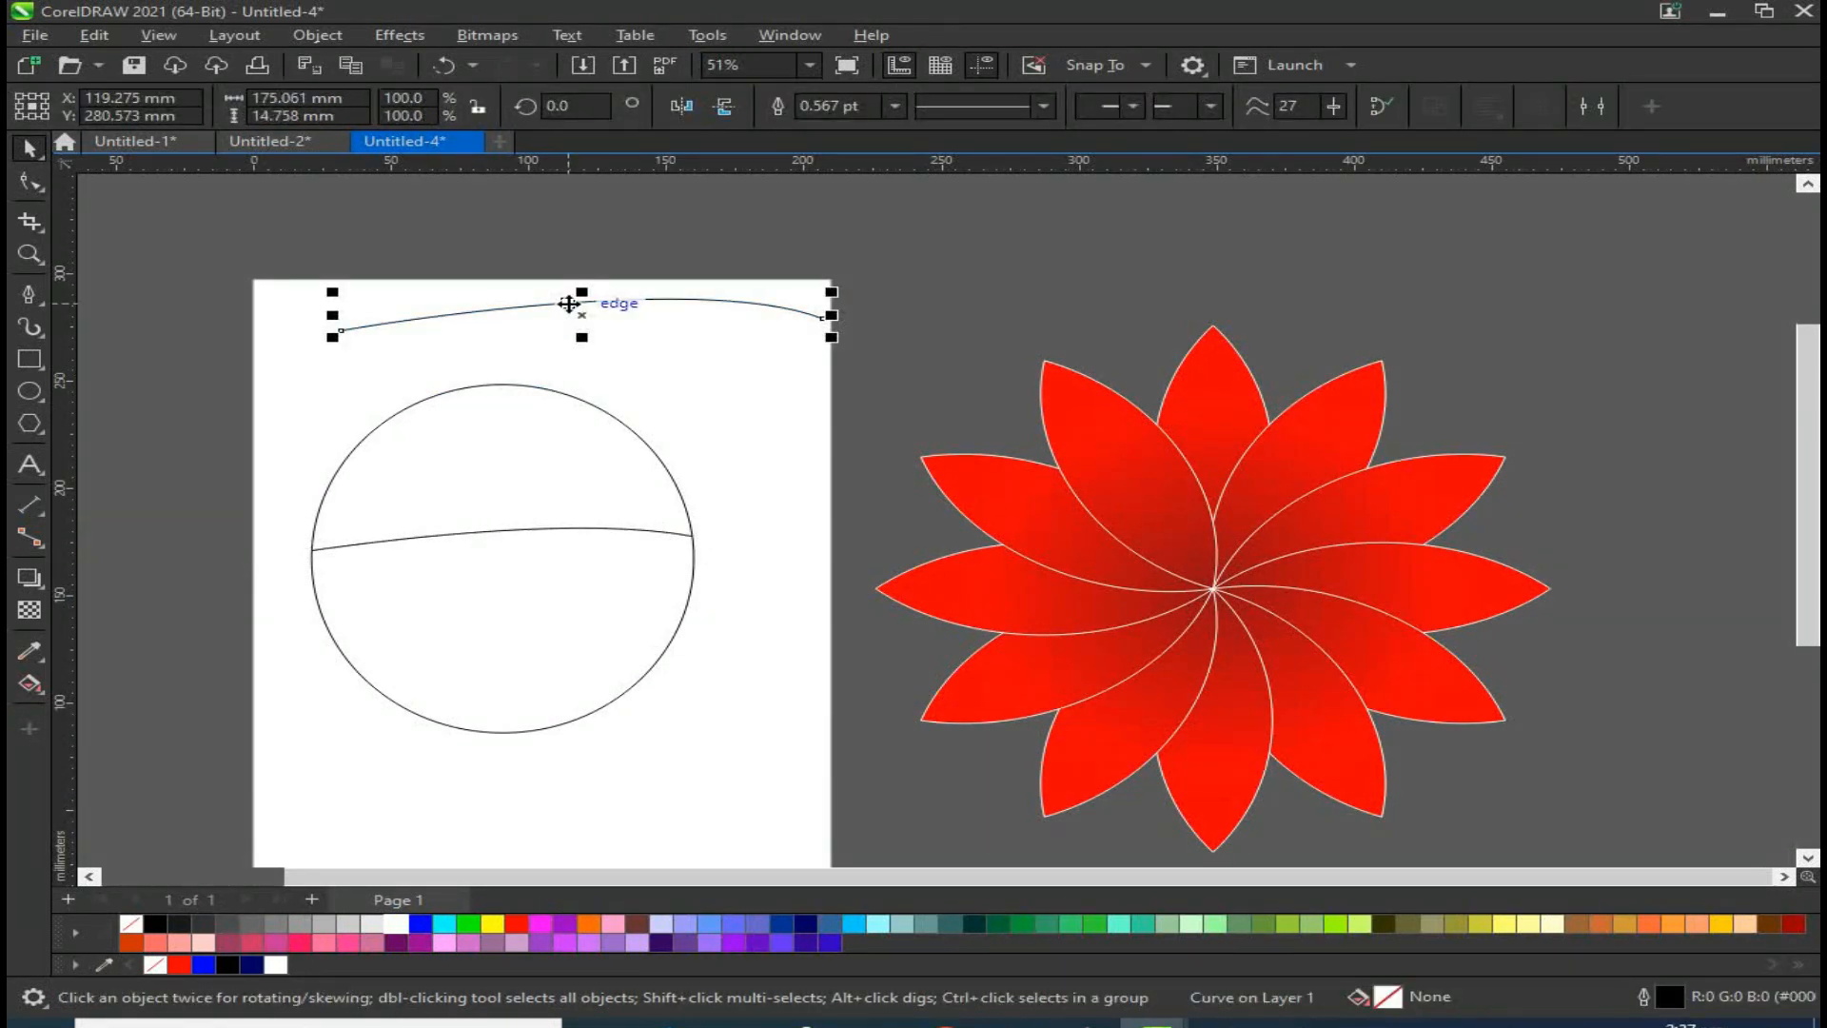
key("Delete")
mouse_move(512, 454)
left_mouse_down()
mouse_move(572, 377)
mouse_move(546, 443)
left_mouse_up()
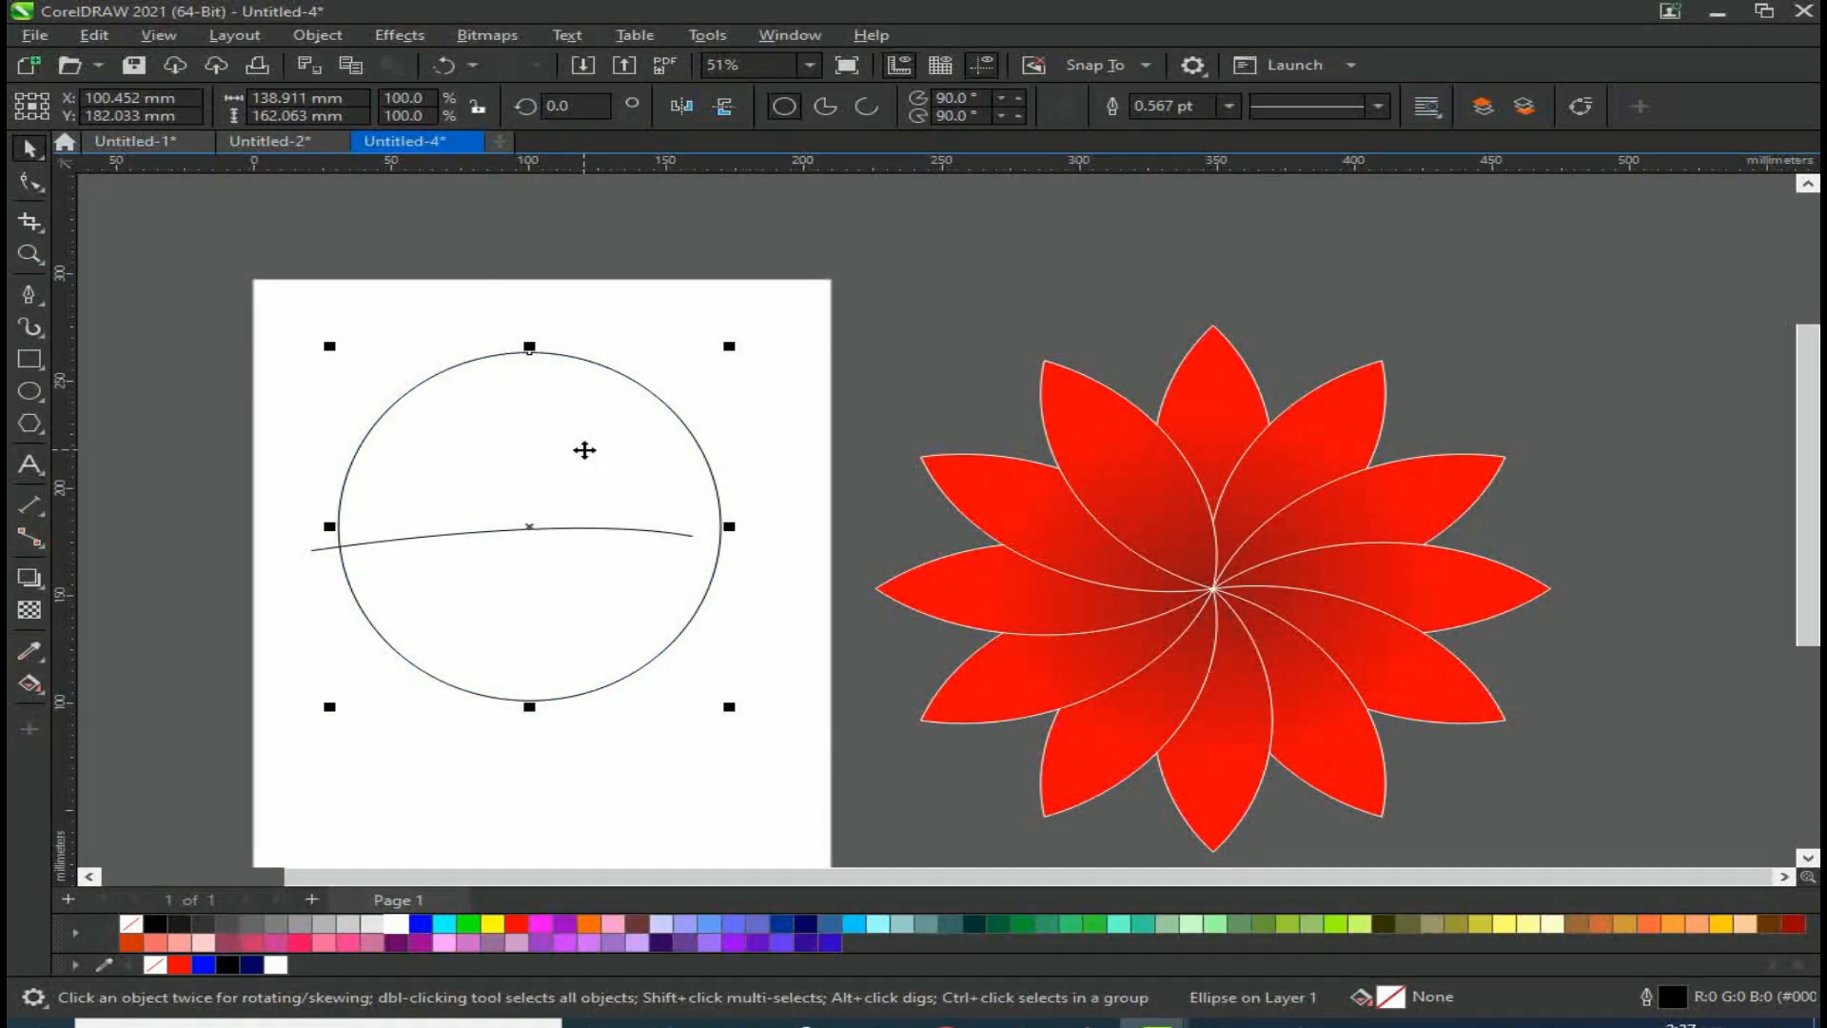
key("ctrl+z")
key("ctrl+z")
key("ctrl+z")
key("ctrl+z")
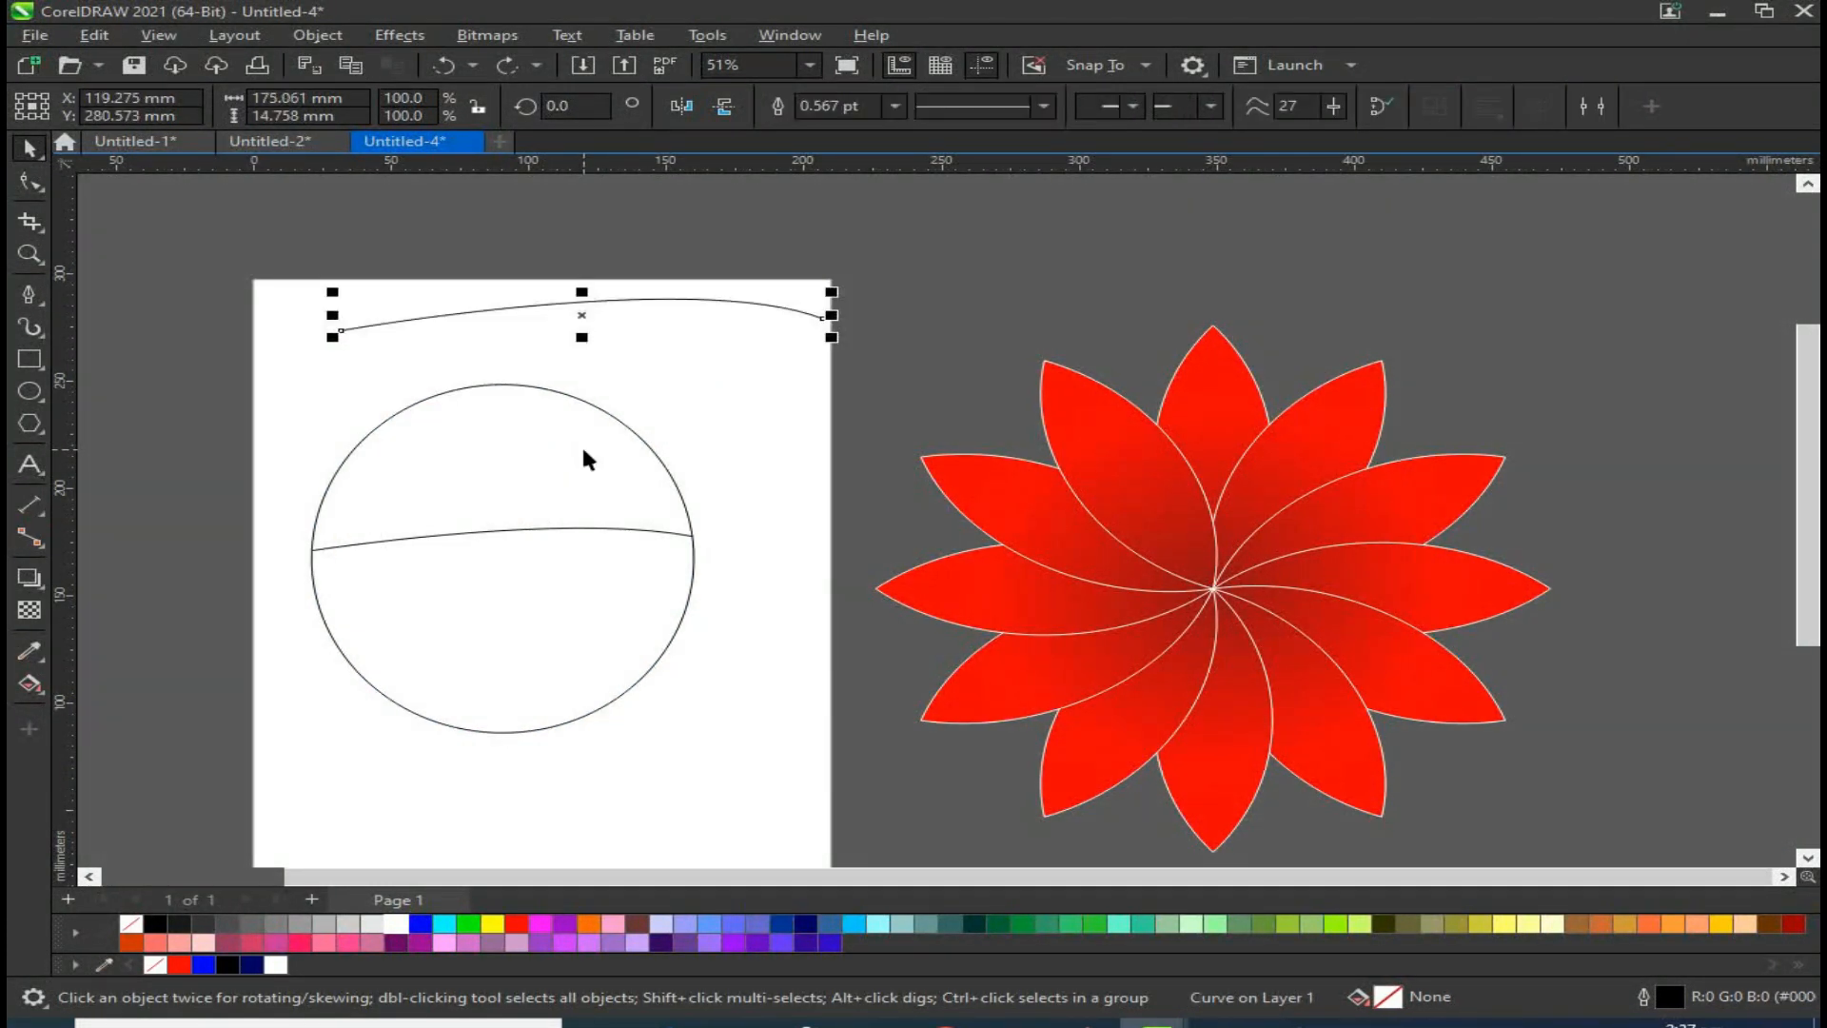
Step: Divide the circle along the inner curve segment and delete the leftover curve crossing it
left_click(620, 498)
left_click_drag(730, 496, 151, 602)
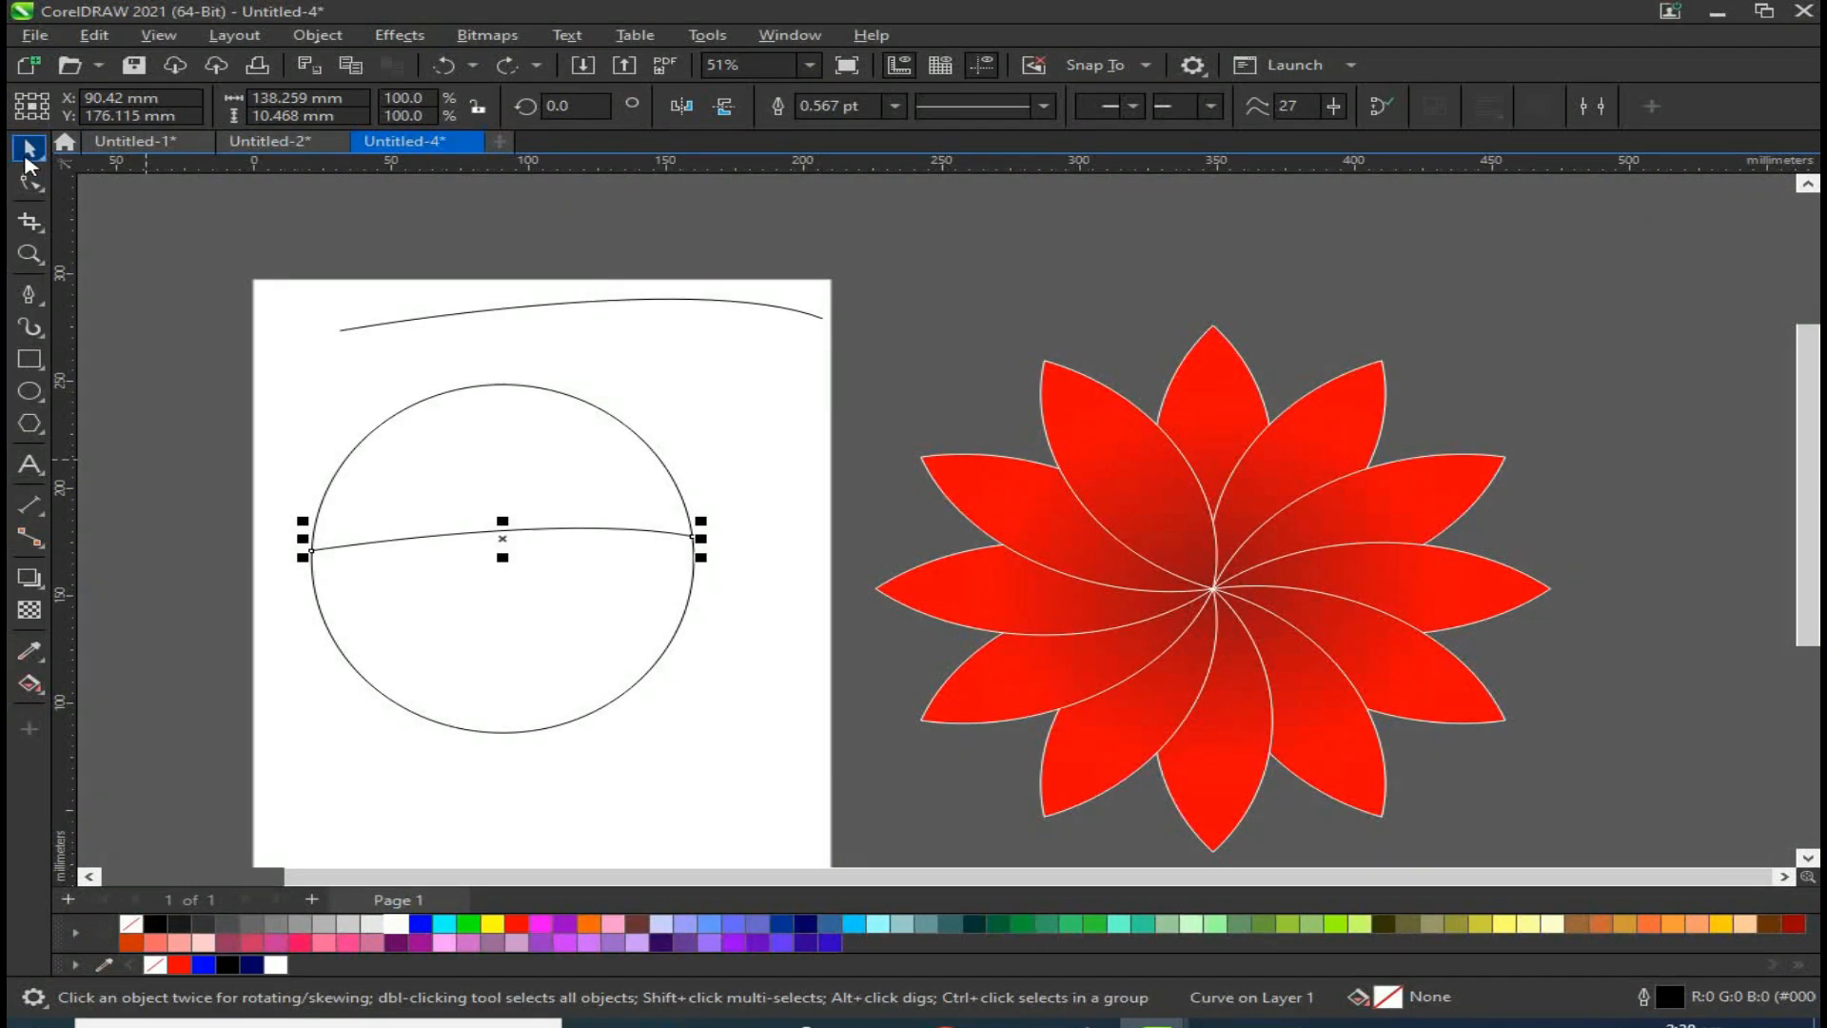
left_click_drag(702, 539, 747, 540)
left_click(562, 435, "shift")
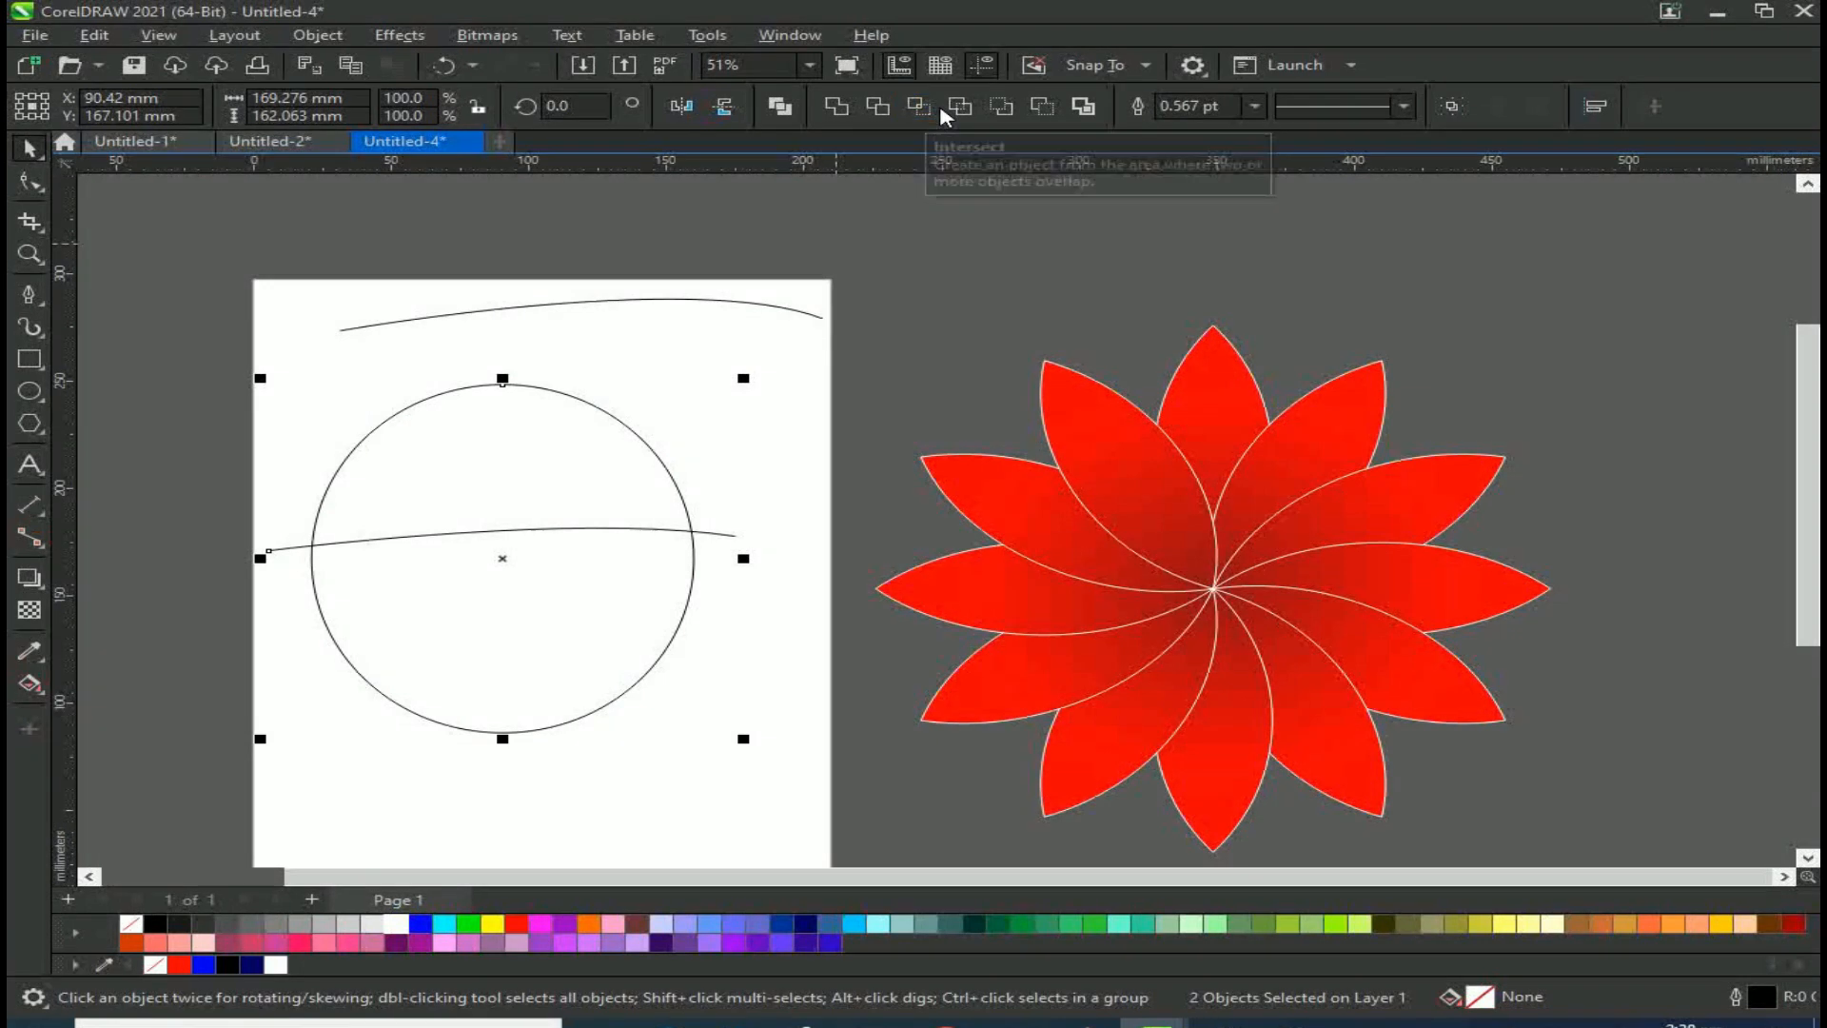
left_click(690, 530)
left_click_drag(663, 653, 669, 714)
left_click_drag(549, 701, 602, 644)
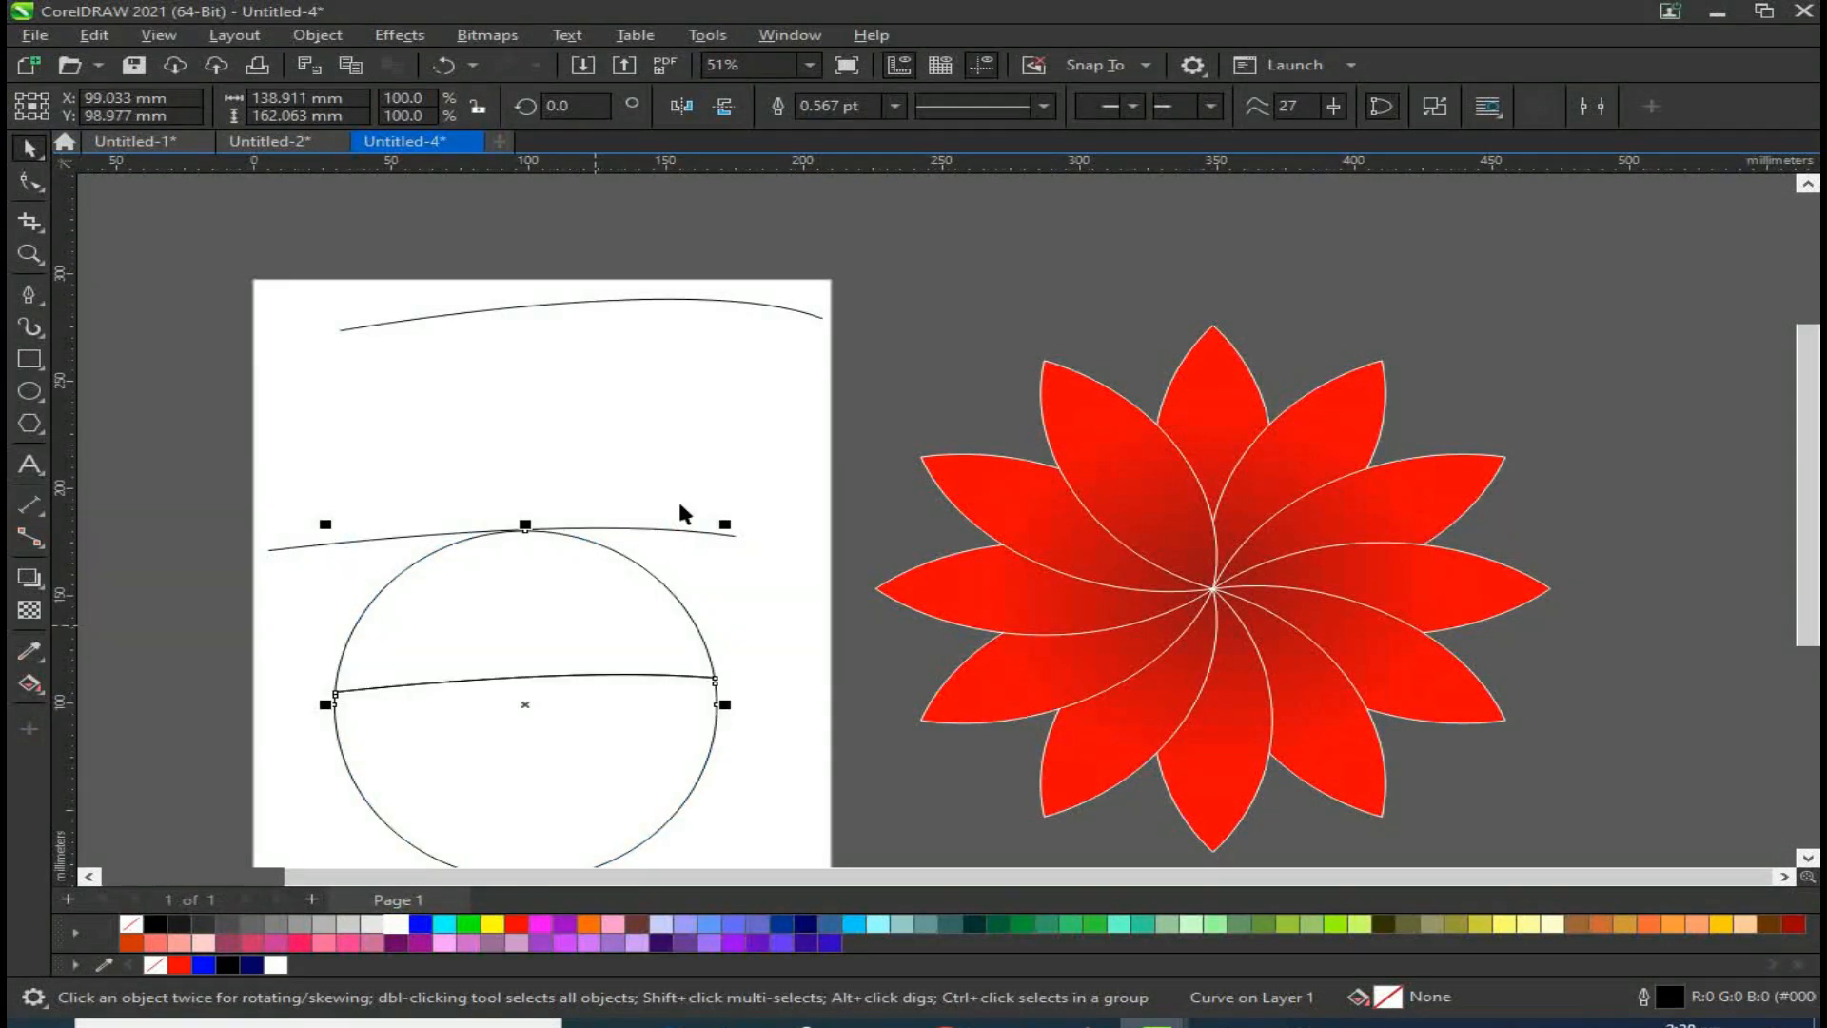
left_click(673, 531)
key("Delete")
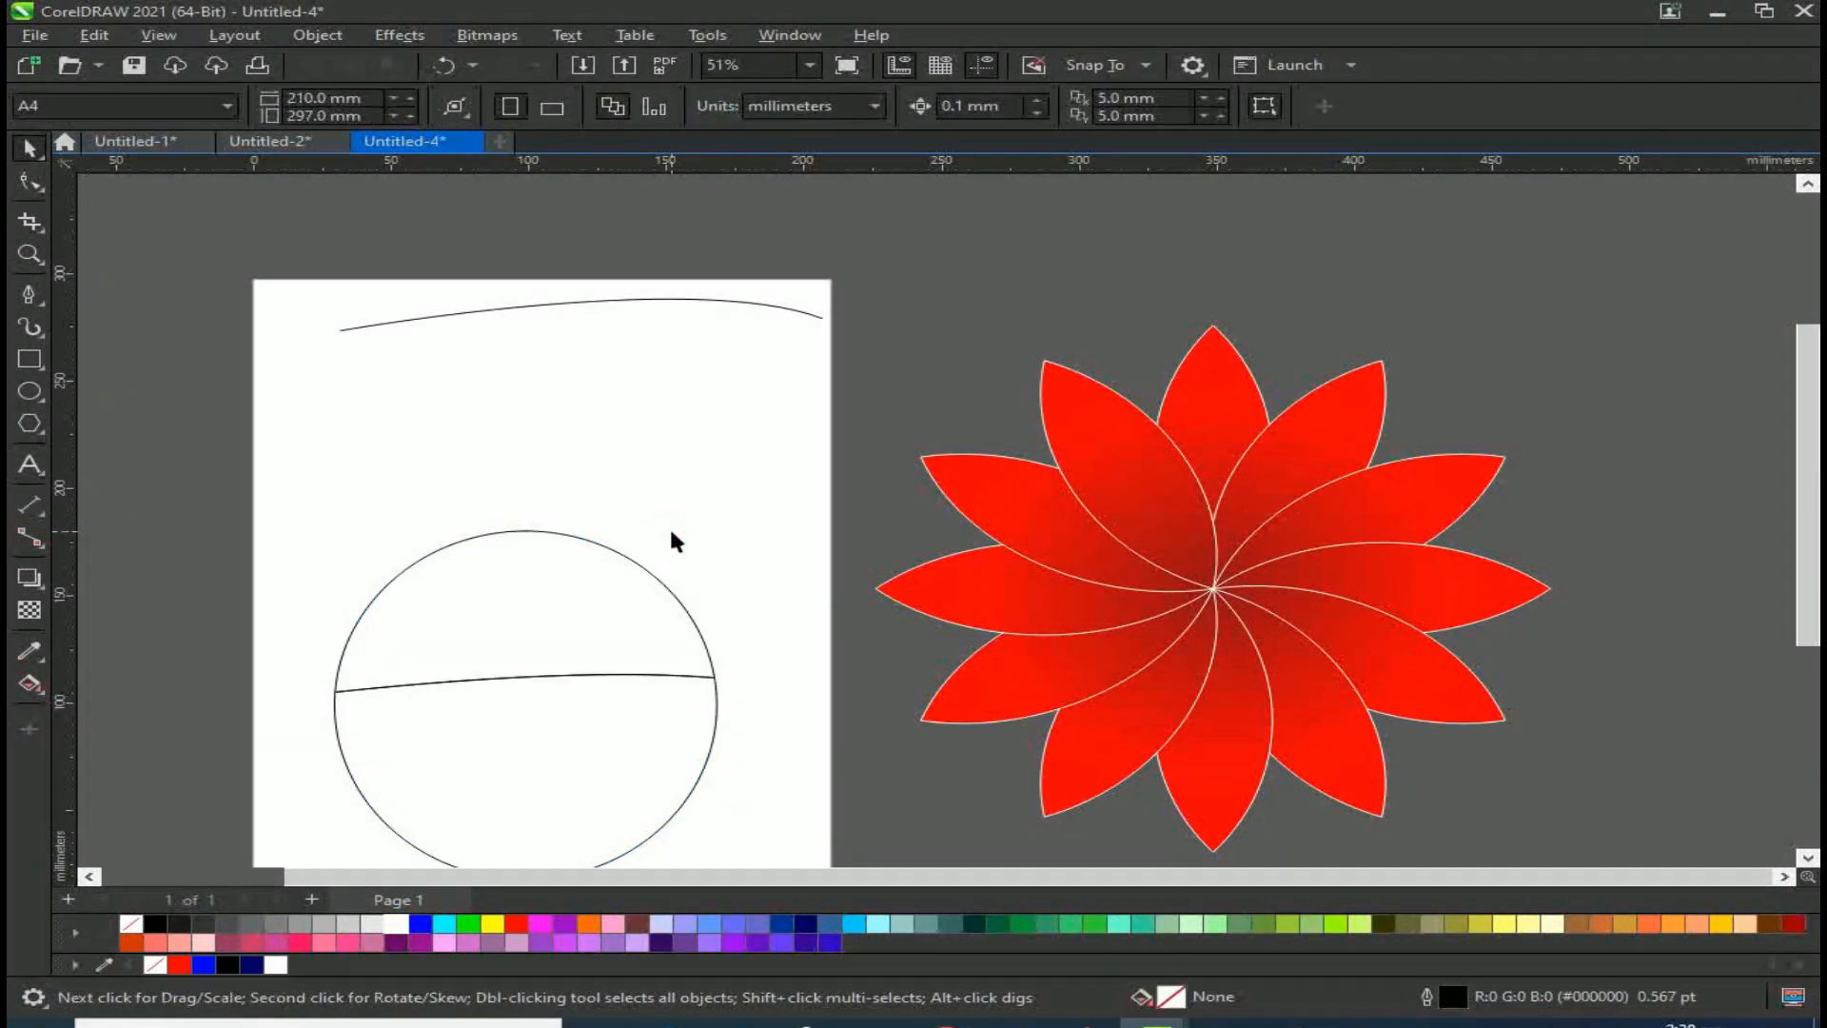
Step: Move the divided circle up and break it apart into two halves
left_click_drag(534, 502, 530, 359)
right_click(505, 483)
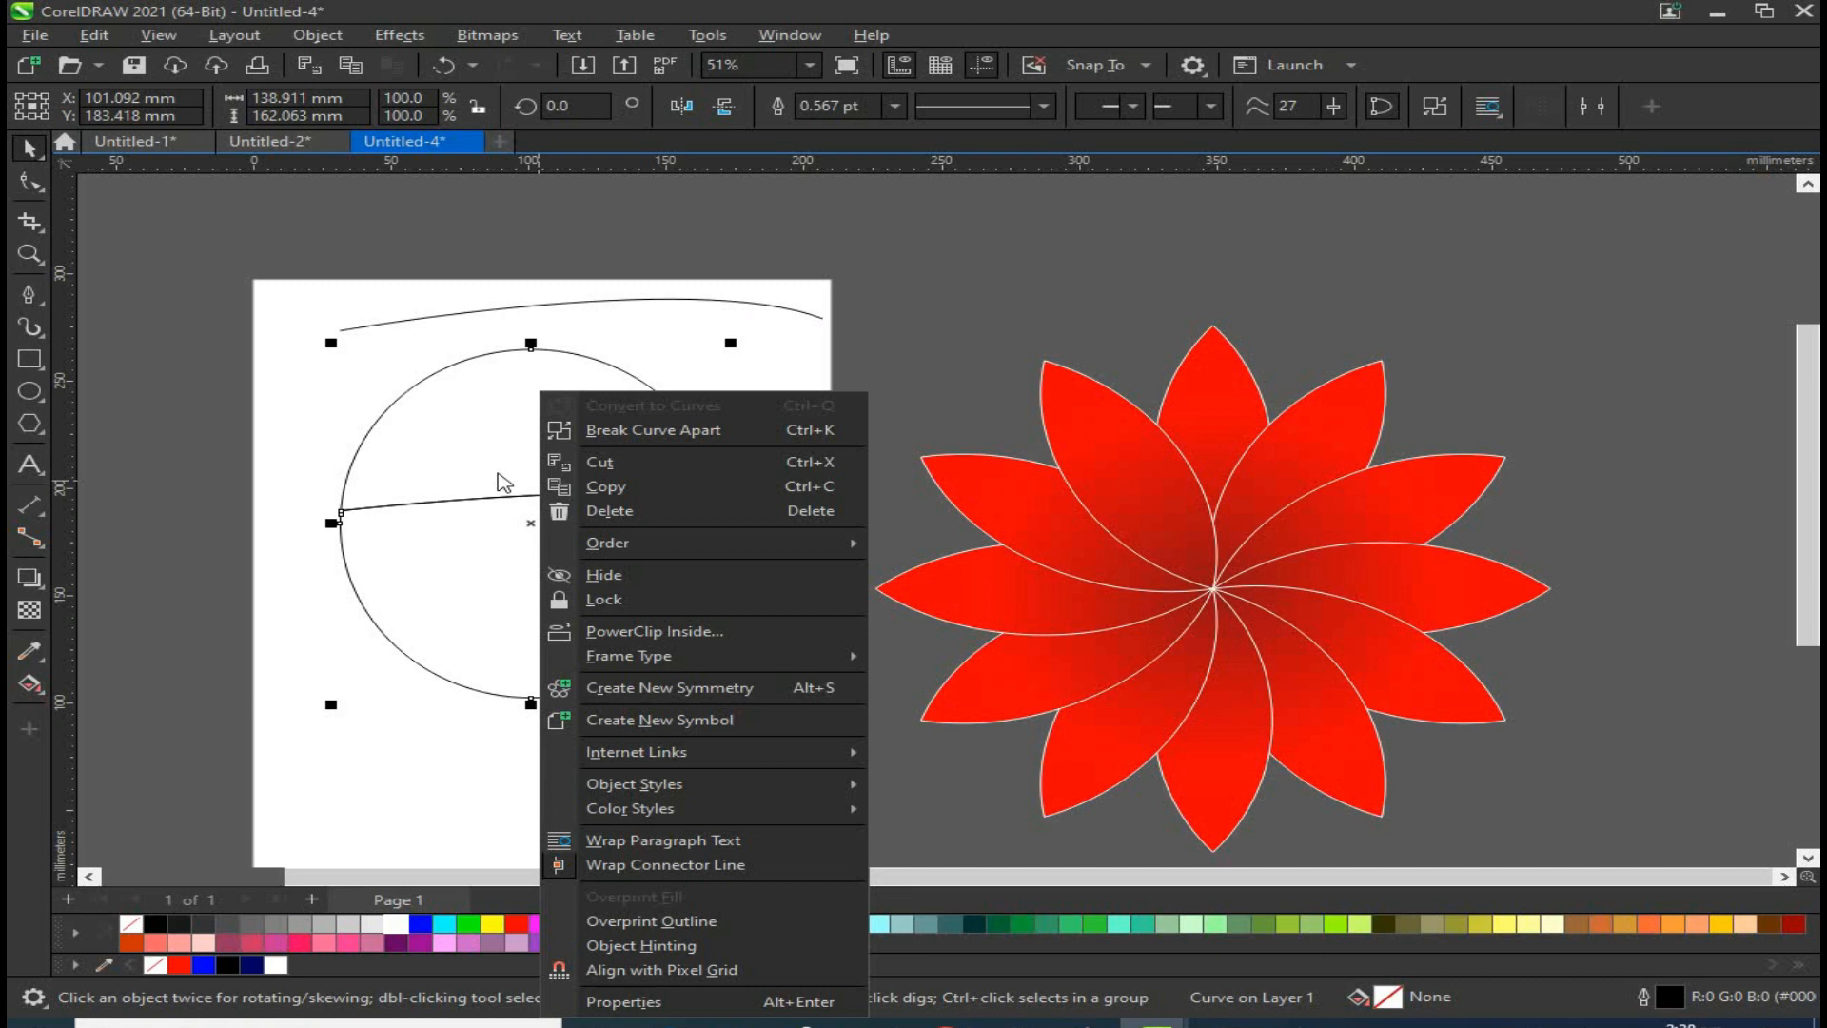
left_click(646, 431)
mouse_move(591, 432)
left_mouse_down()
mouse_move(571, 396)
mouse_move(580, 416)
left_mouse_up()
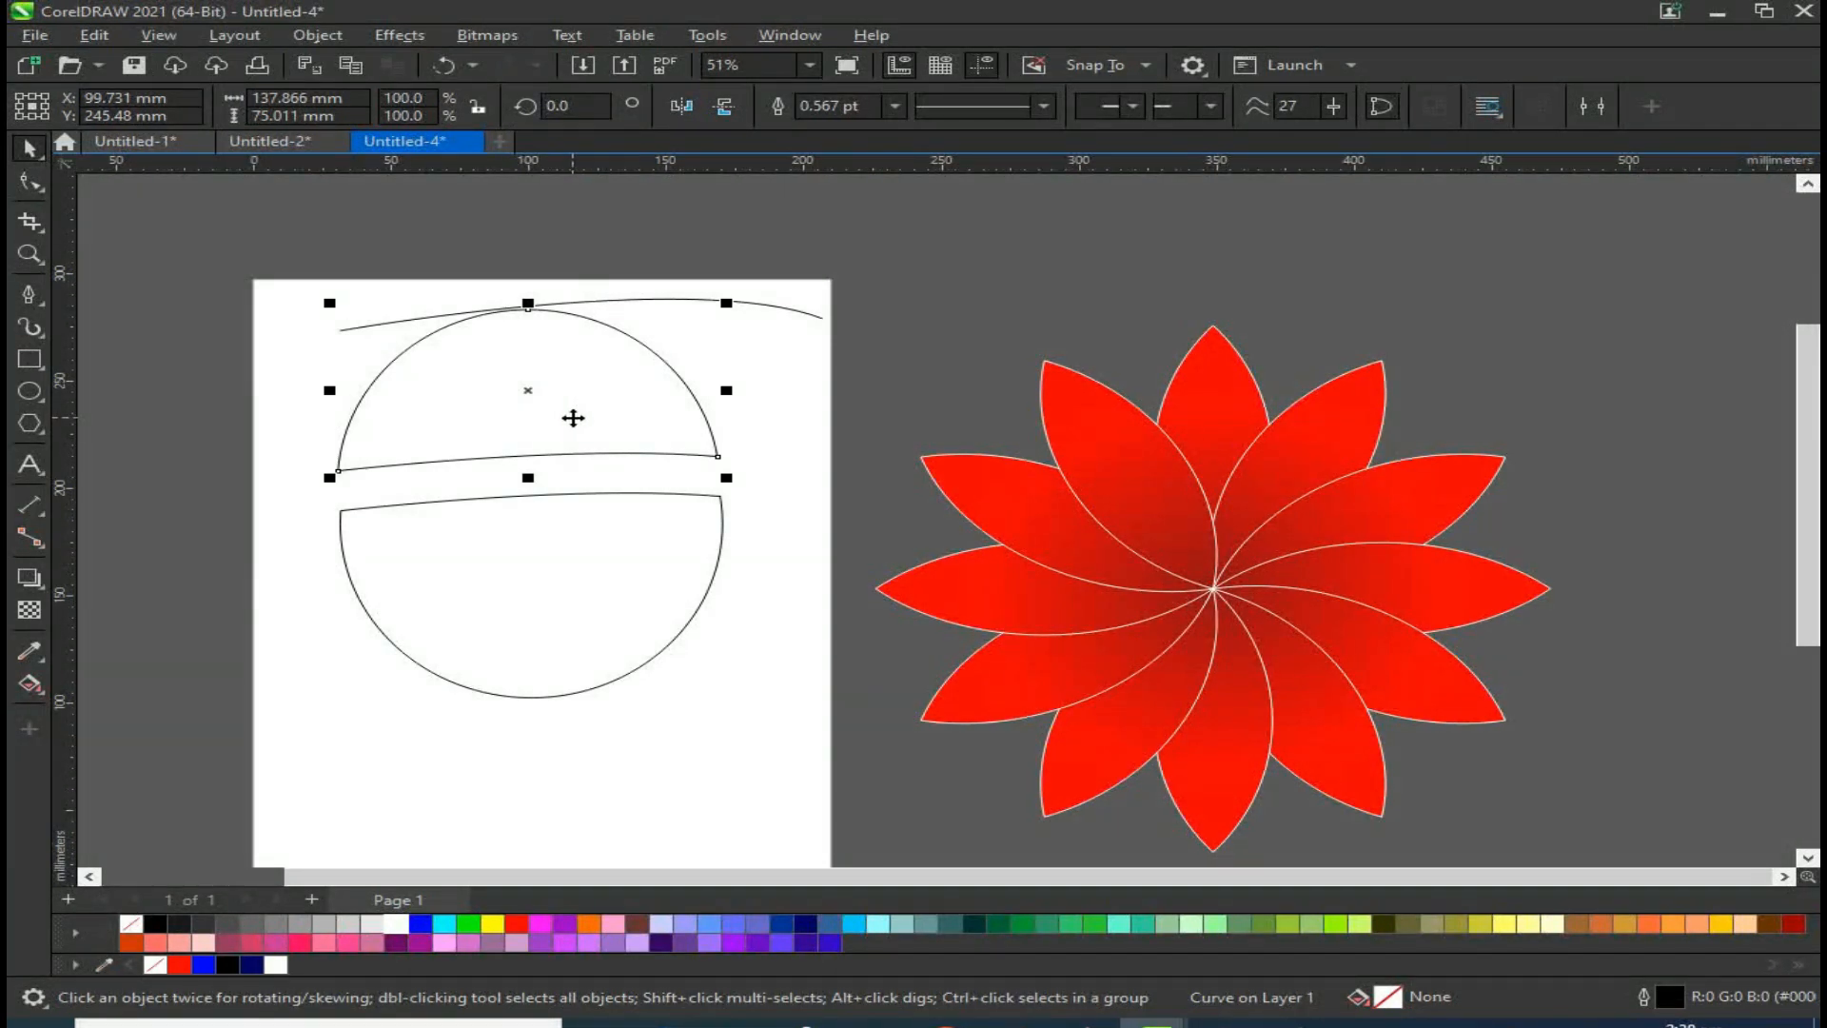
key("ctrl+z")
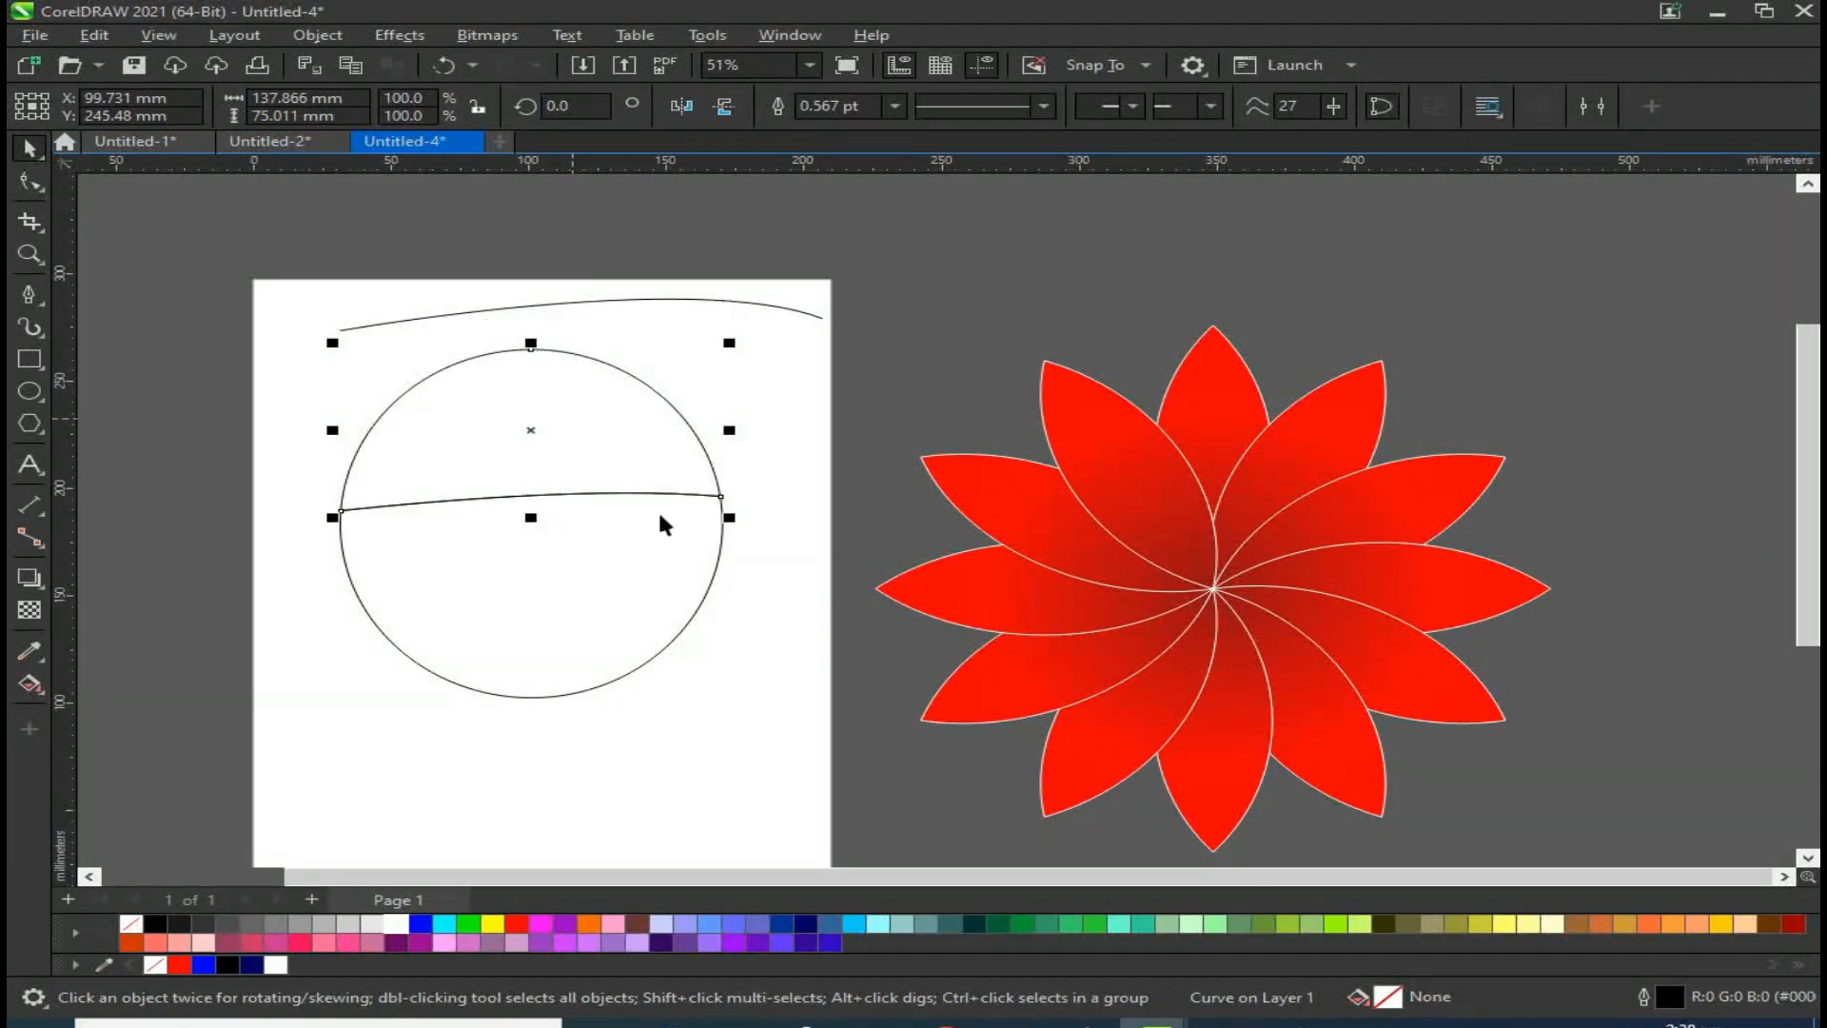
Step: Fill the upper half red and the lower half blue, nudging the blue half slightly down
left_click(516, 923)
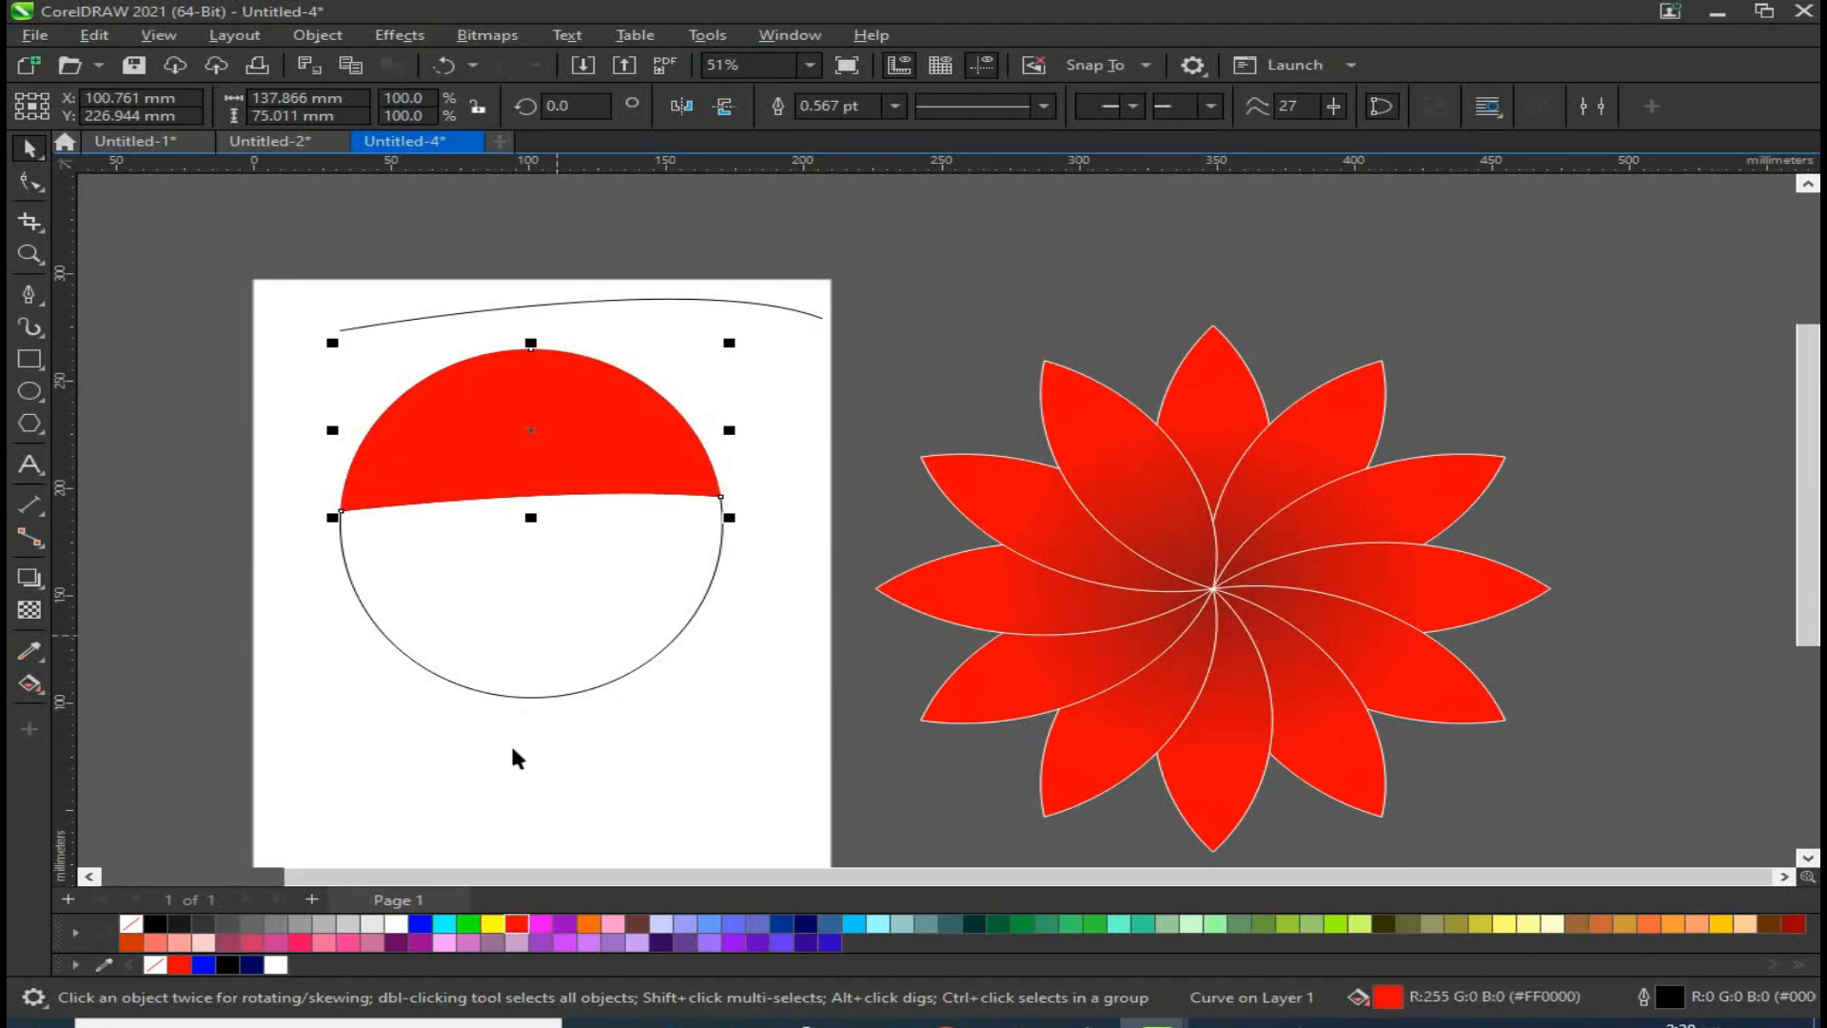
left_click(518, 697)
left_click(429, 924)
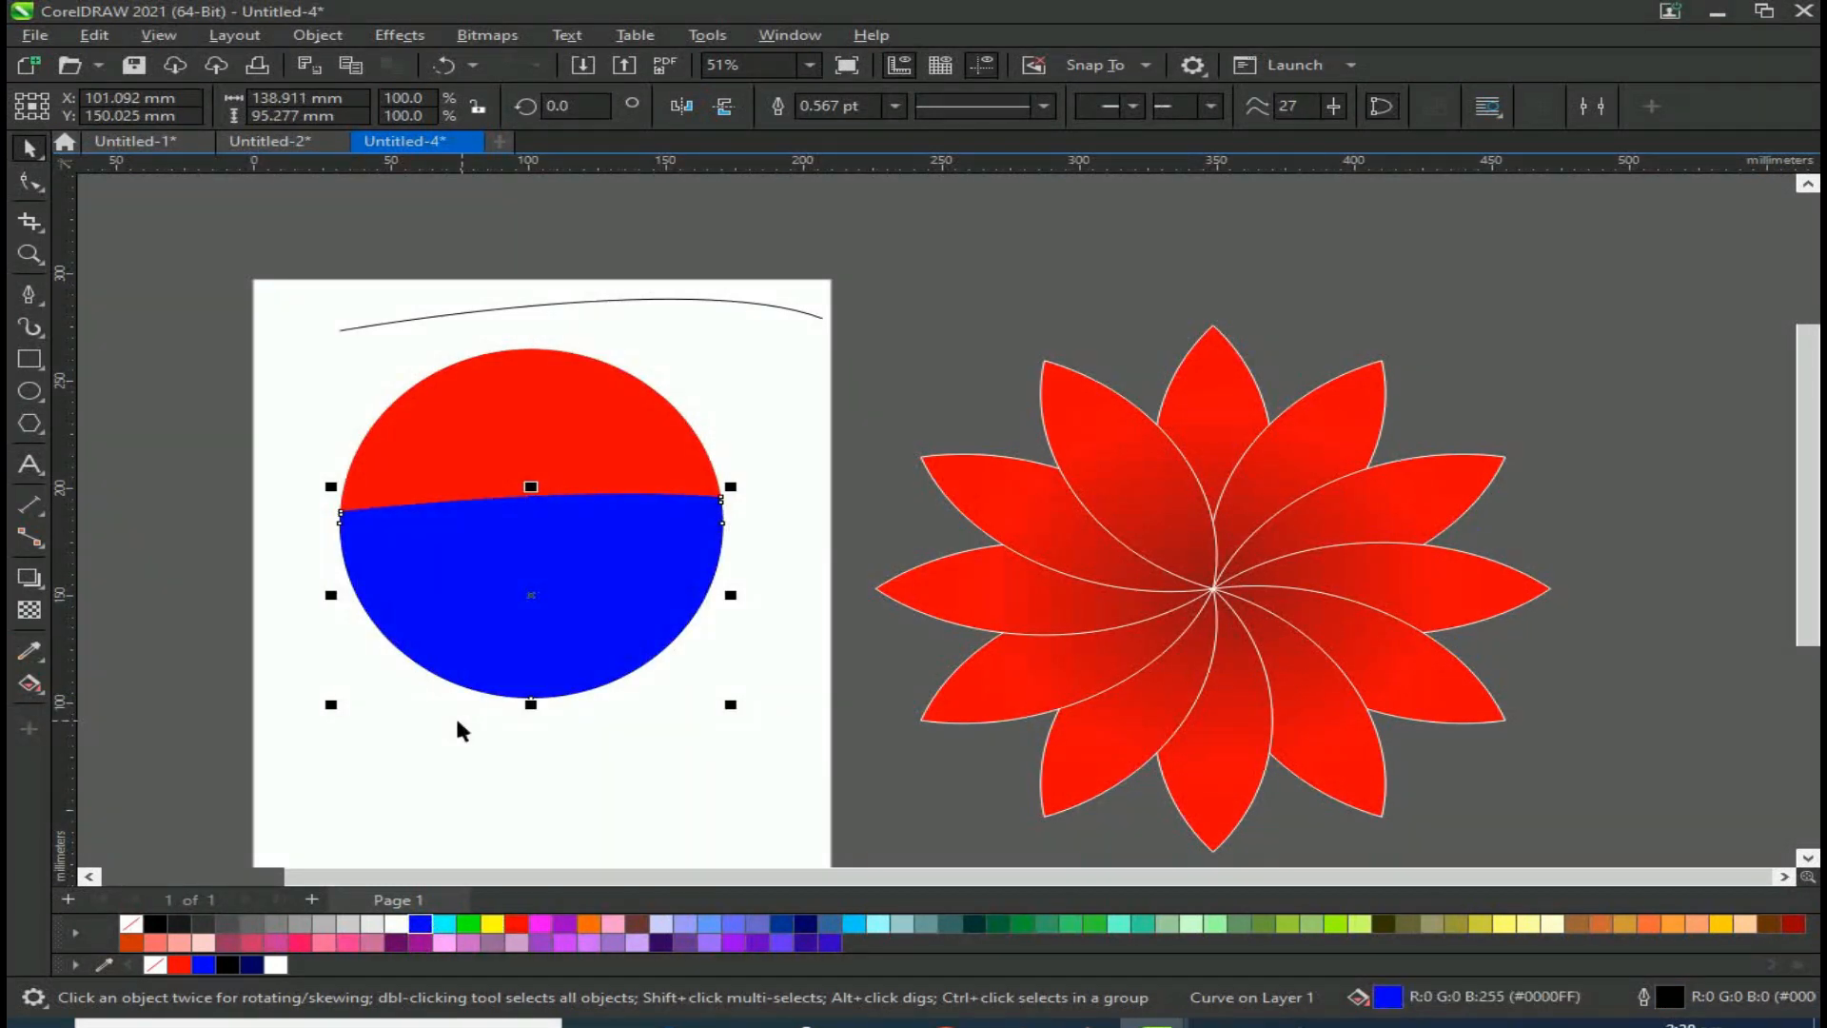
key("Down")
key("Down")
key("Down")
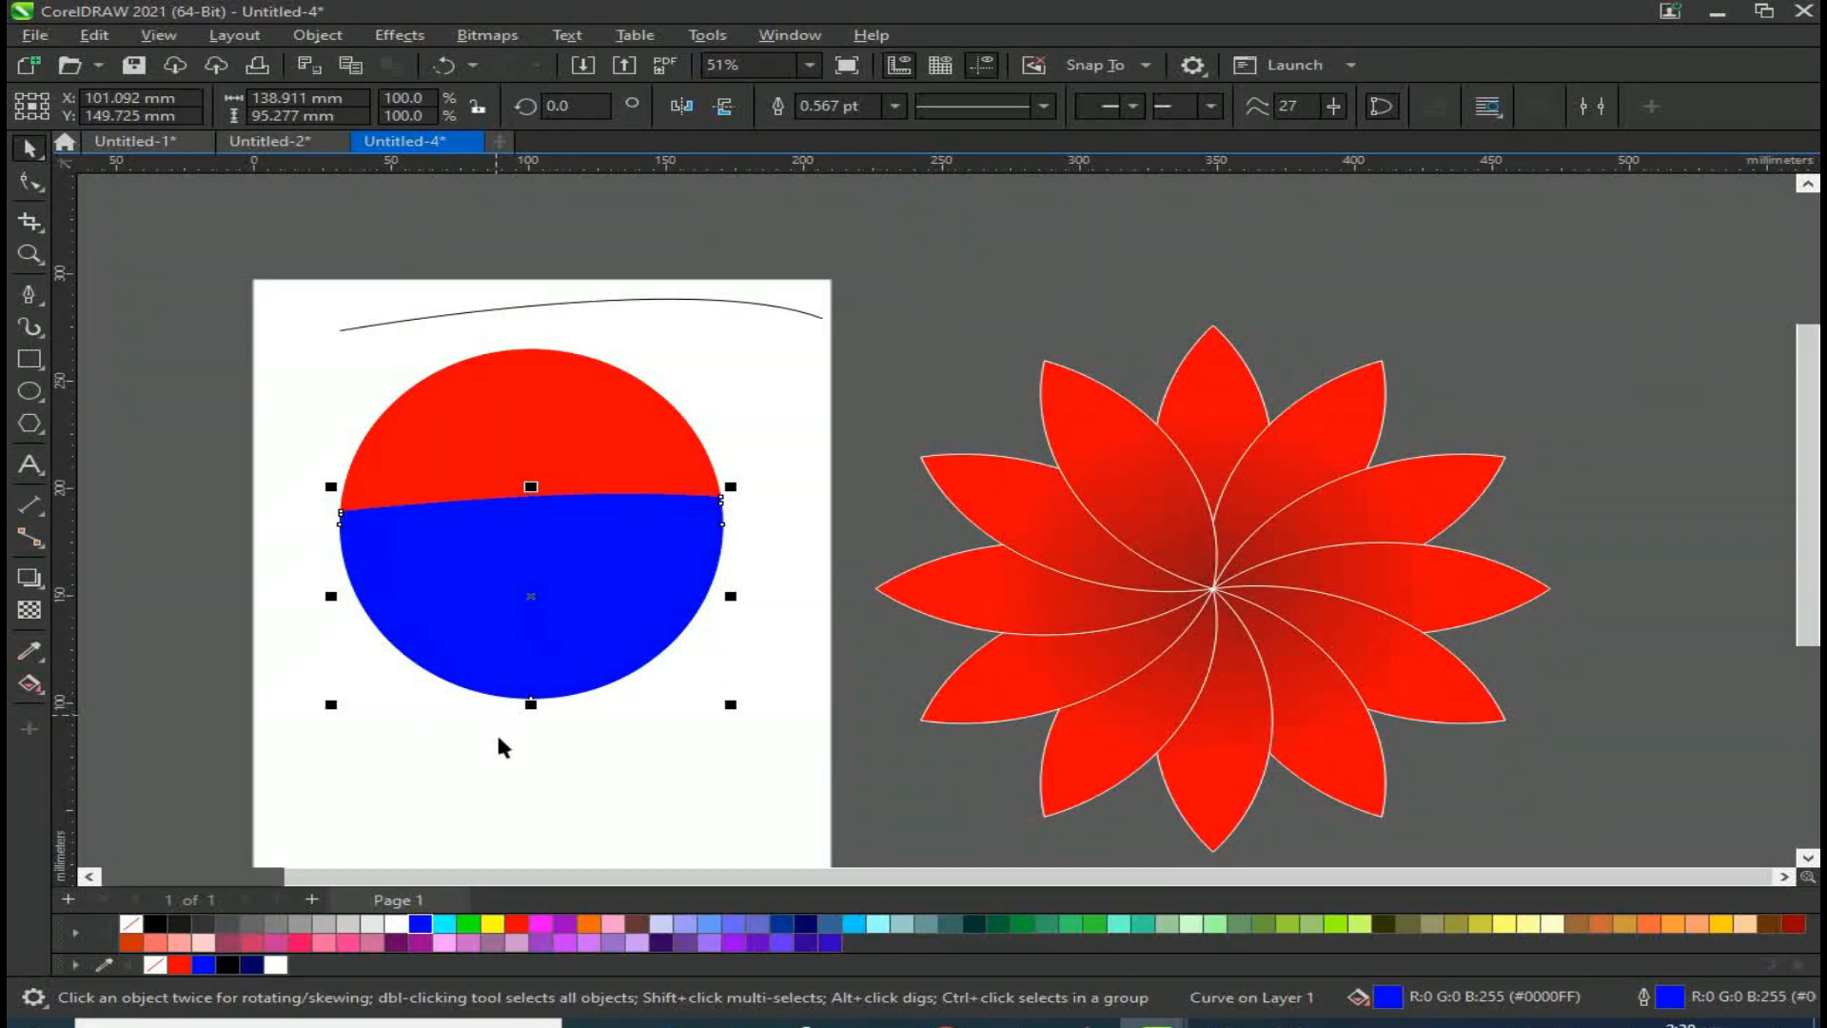
Step: Nudge the blue half down and to the right to open a gap below the red half
key("Down")
key("Down")
key("Down")
key("Down")
key("Down")
key("Down")
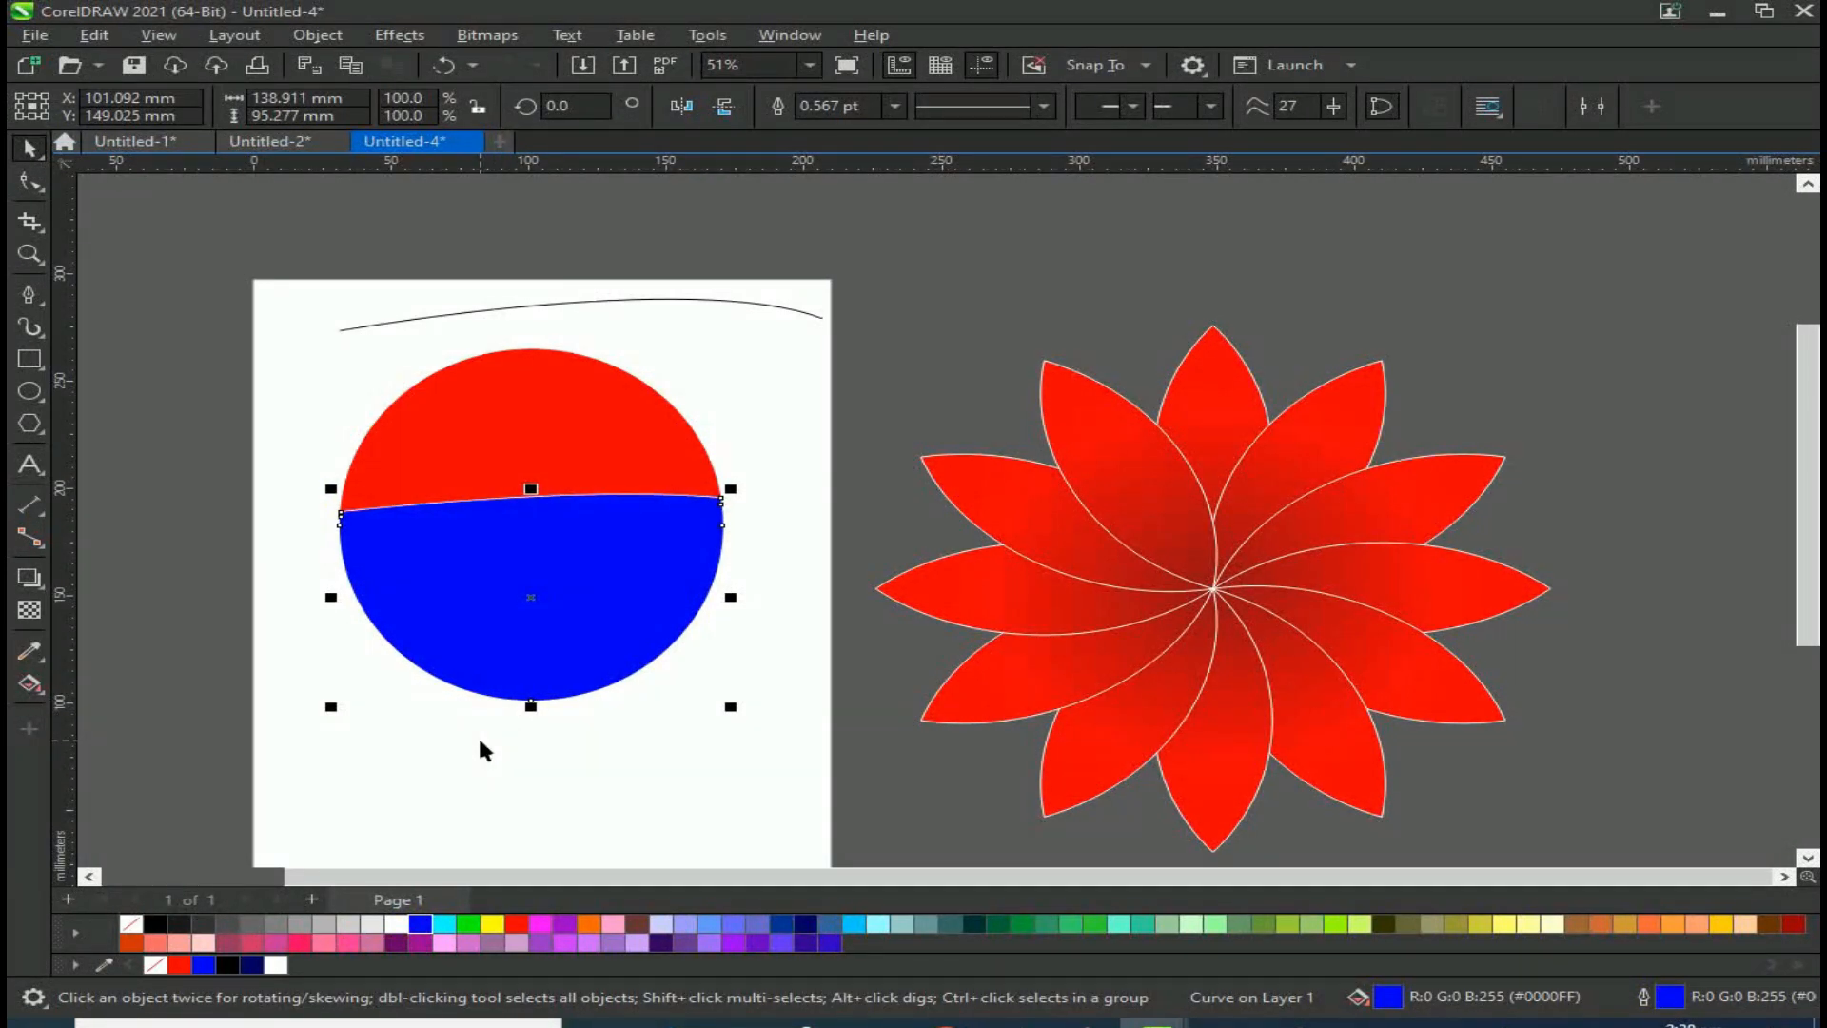
scroll(510, 580, "up", 2)
left_click_drag(544, 527, 540, 538)
key("Right")
key("Right")
key("Right")
left_click(516, 594)
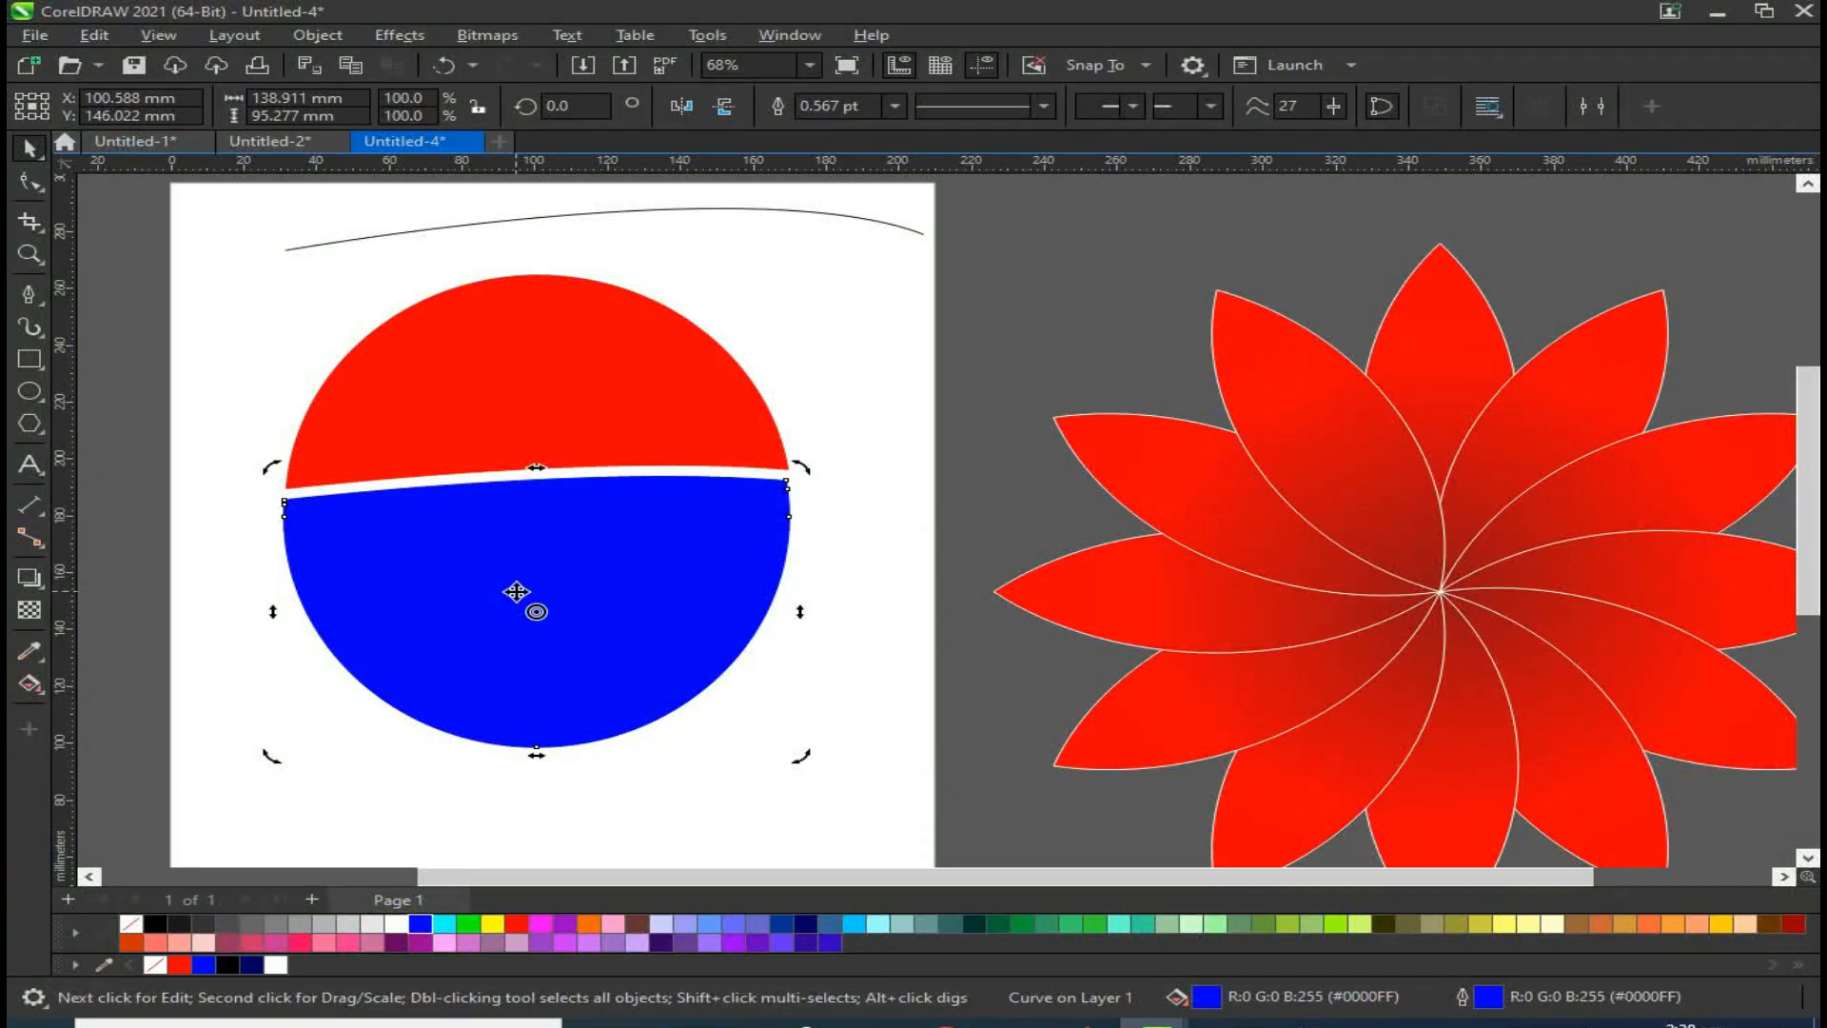
key("Right")
key("Right")
key("Right")
key("Right")
key("Right")
key("Right")
key("Right")
key("Right")
key("Right")
key("Right")
key("Right")
key("Right")
key("Down")
key("Down")
key("Down")
key("Down")
key("Down")
key("Down")
key("Down")
key("Down")
key("Down")
key("Down")
key("Down")
key("Down")
key("Down")
key("Down")
key("Down")
key("Down")
key("Down")
key("Down")
key("Down")
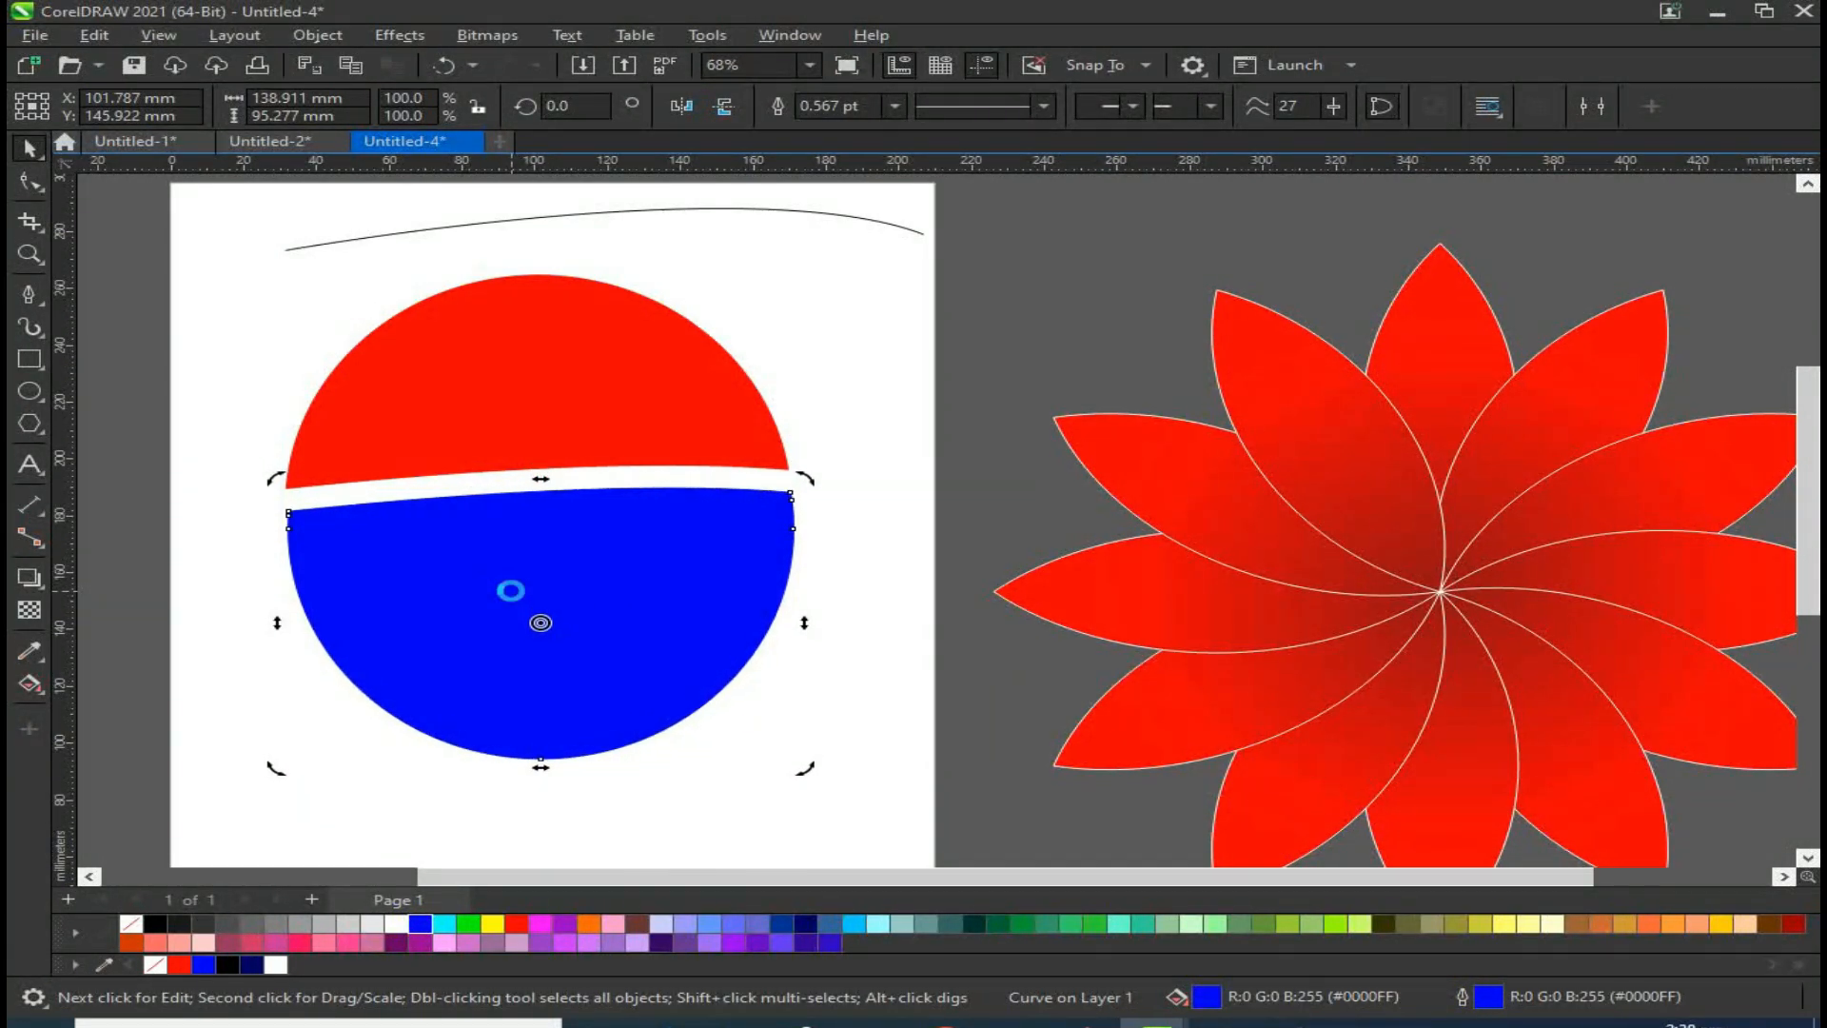
left_click(922, 591)
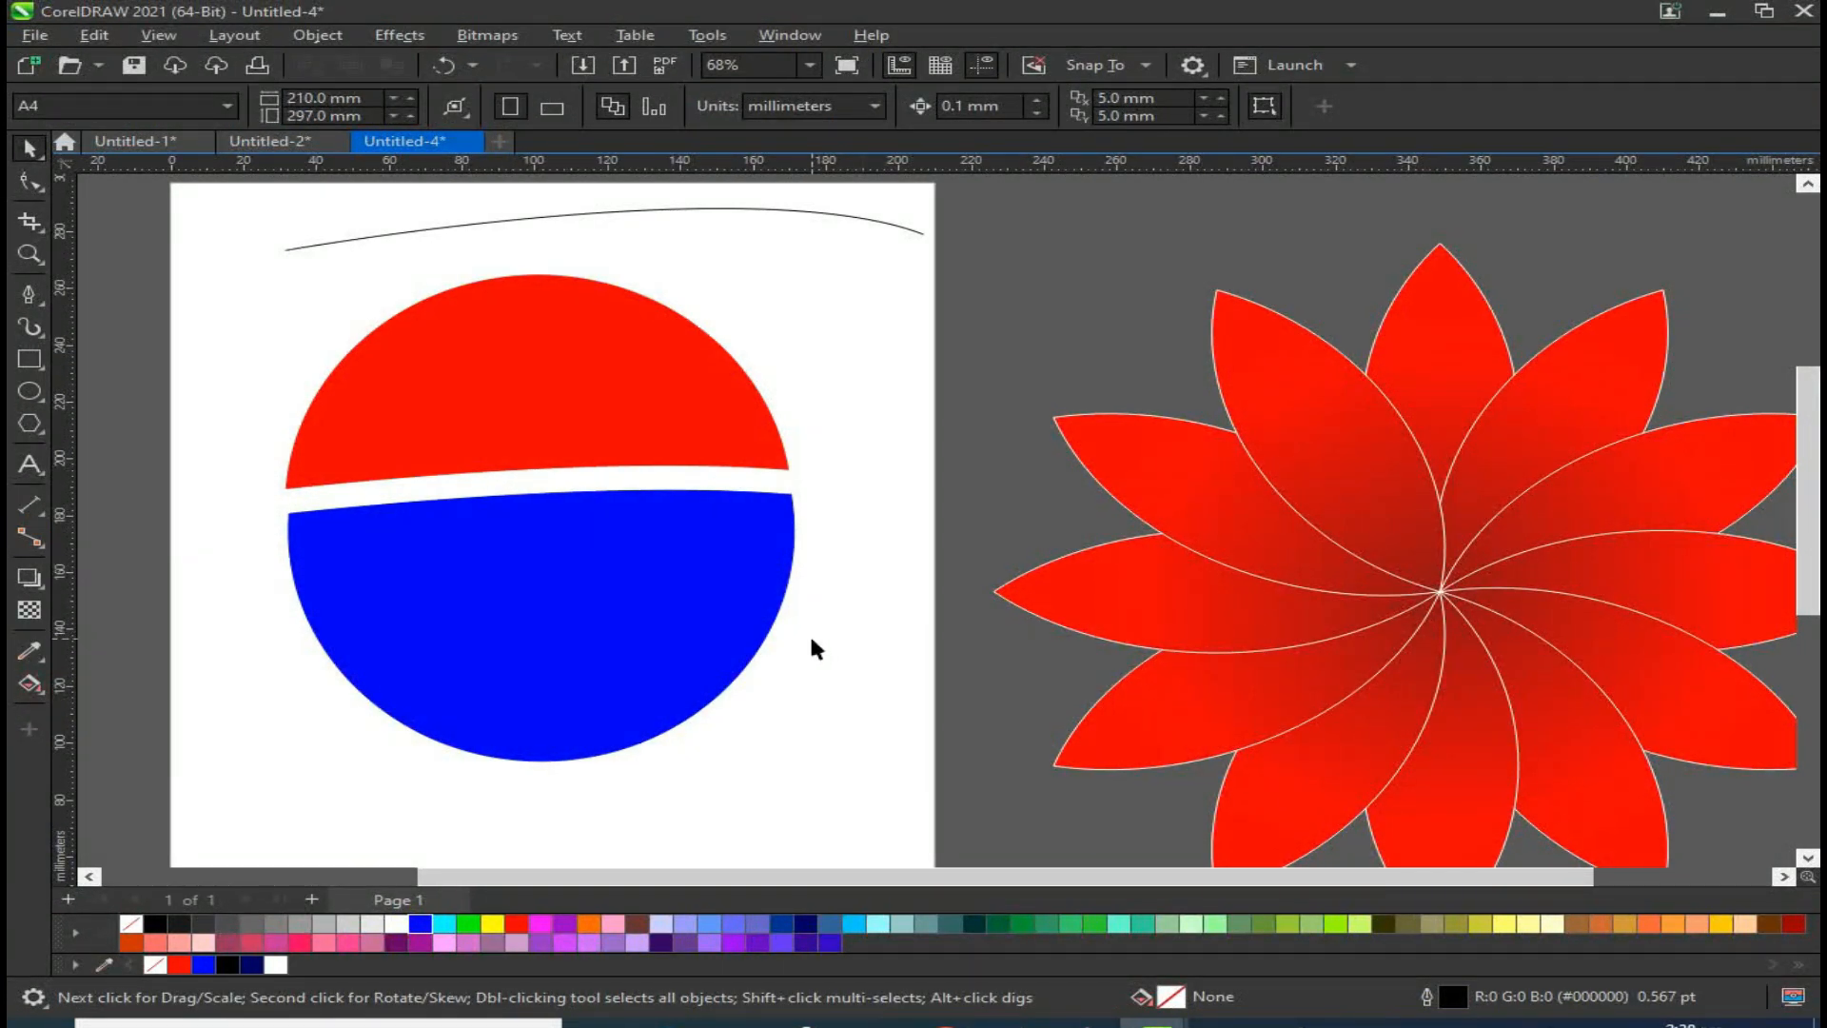
Step: Move the two-colour circle off the page to sit beside the flower
scroll(542, 549, "down", 2)
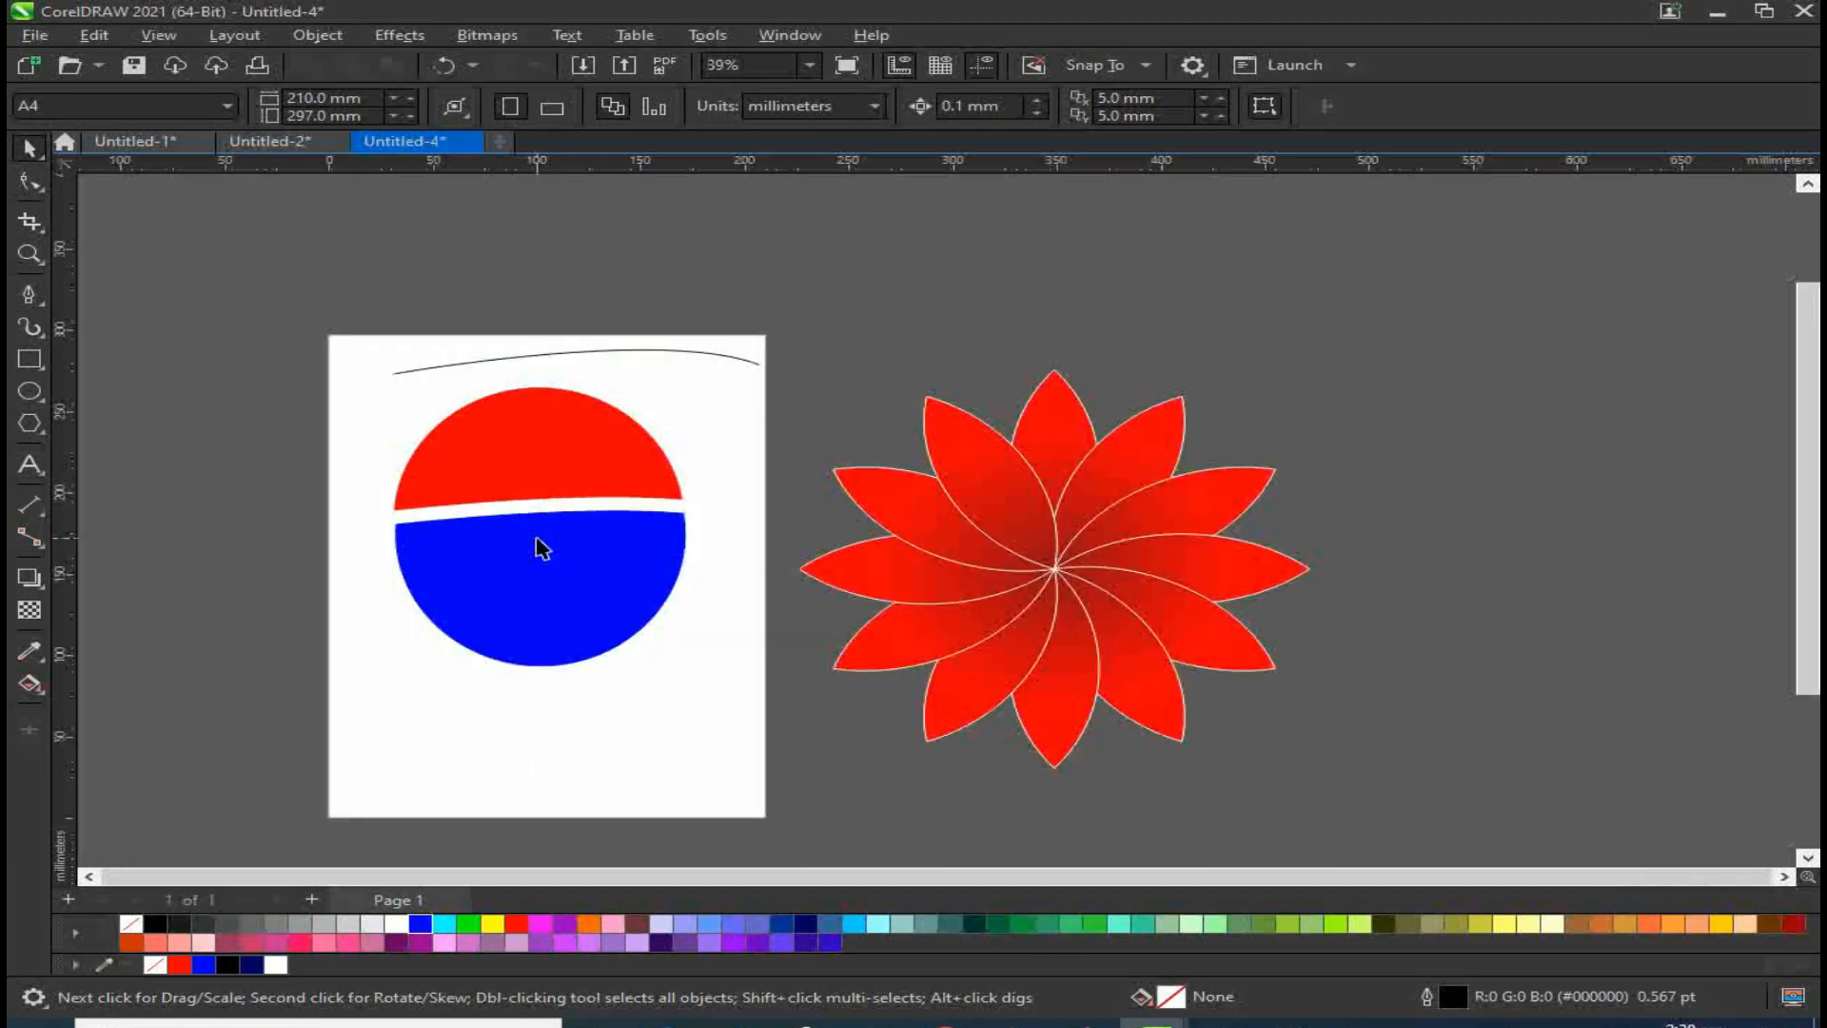
left_click_drag(319, 709, 1412, 468)
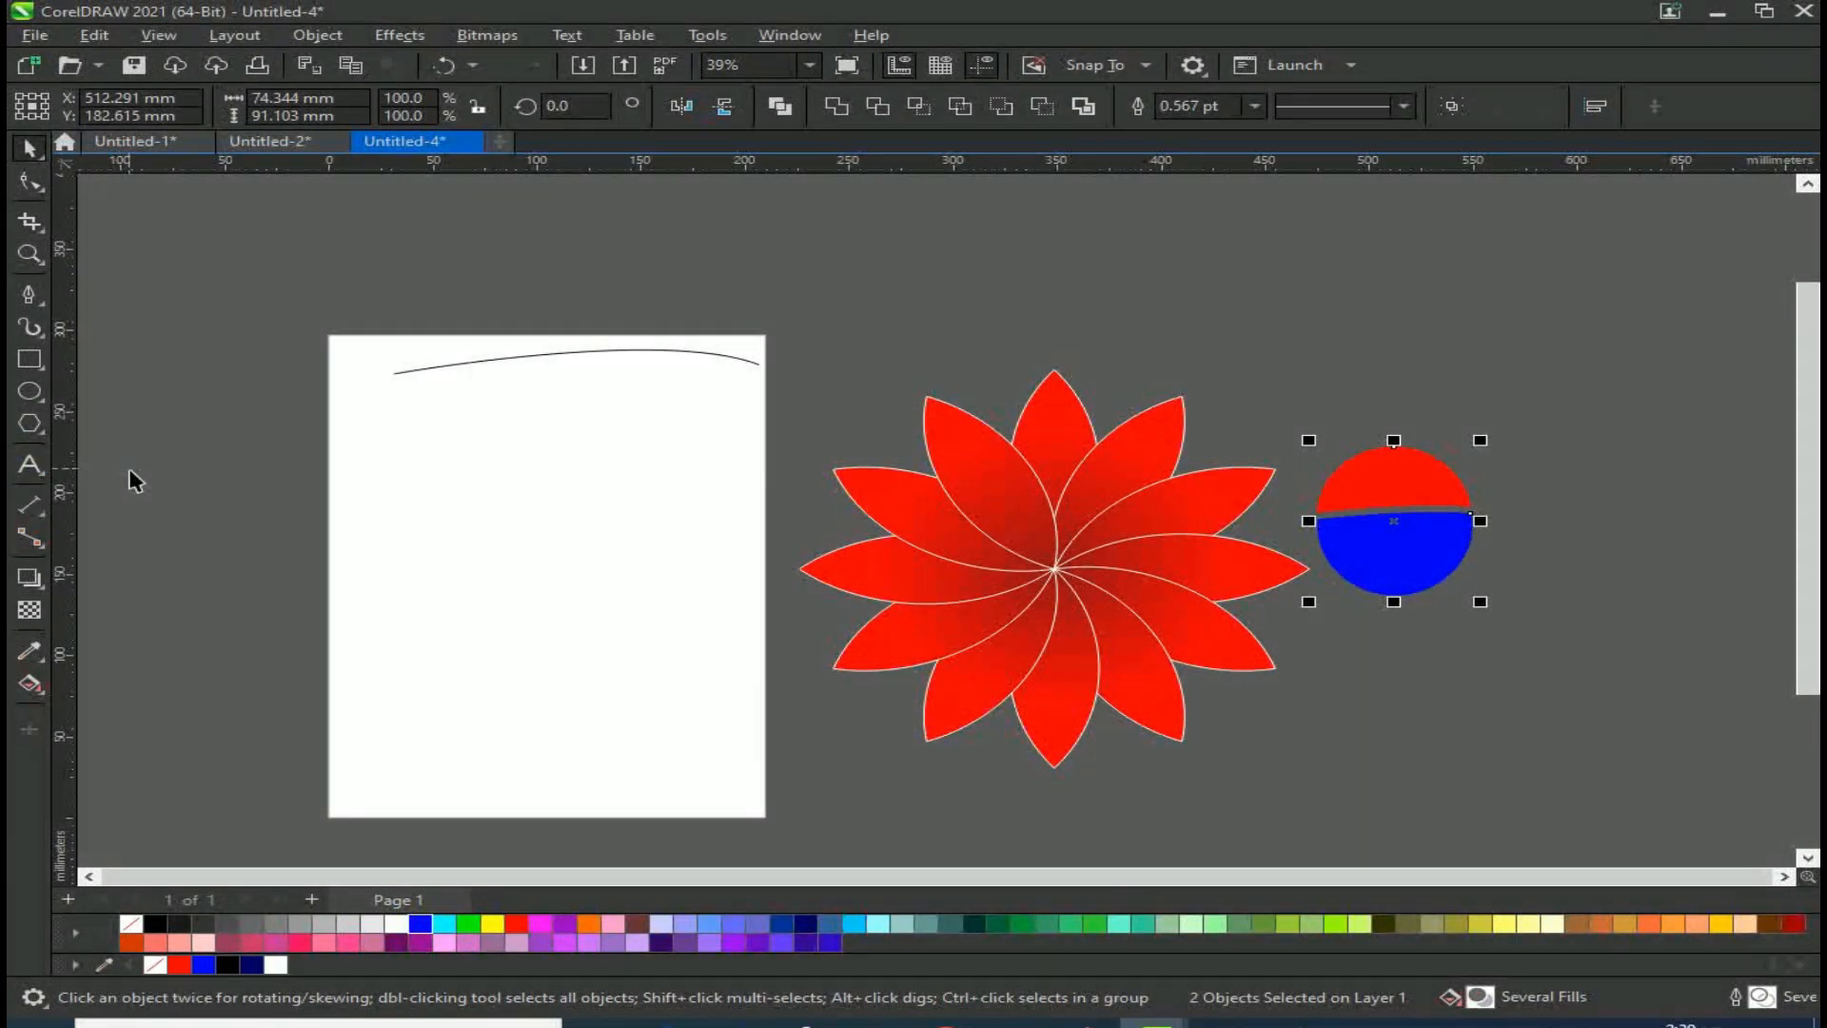
Step: Draw an ellipse, duplicate it into an overlapping cloud cluster of ellipses, and select them all
left_click(32, 425)
left_click(29, 391)
left_click_drag(373, 467, 410, 533)
left_click(29, 148)
right_click(449, 533)
right_click(506, 510)
right_click(494, 470)
right_click(559, 515)
right_click(539, 487)
right_click(409, 533)
left_click_drag(551, 577, 626, 515)
left_click(157, 492)
left_click_drag(231, 421, 699, 614)
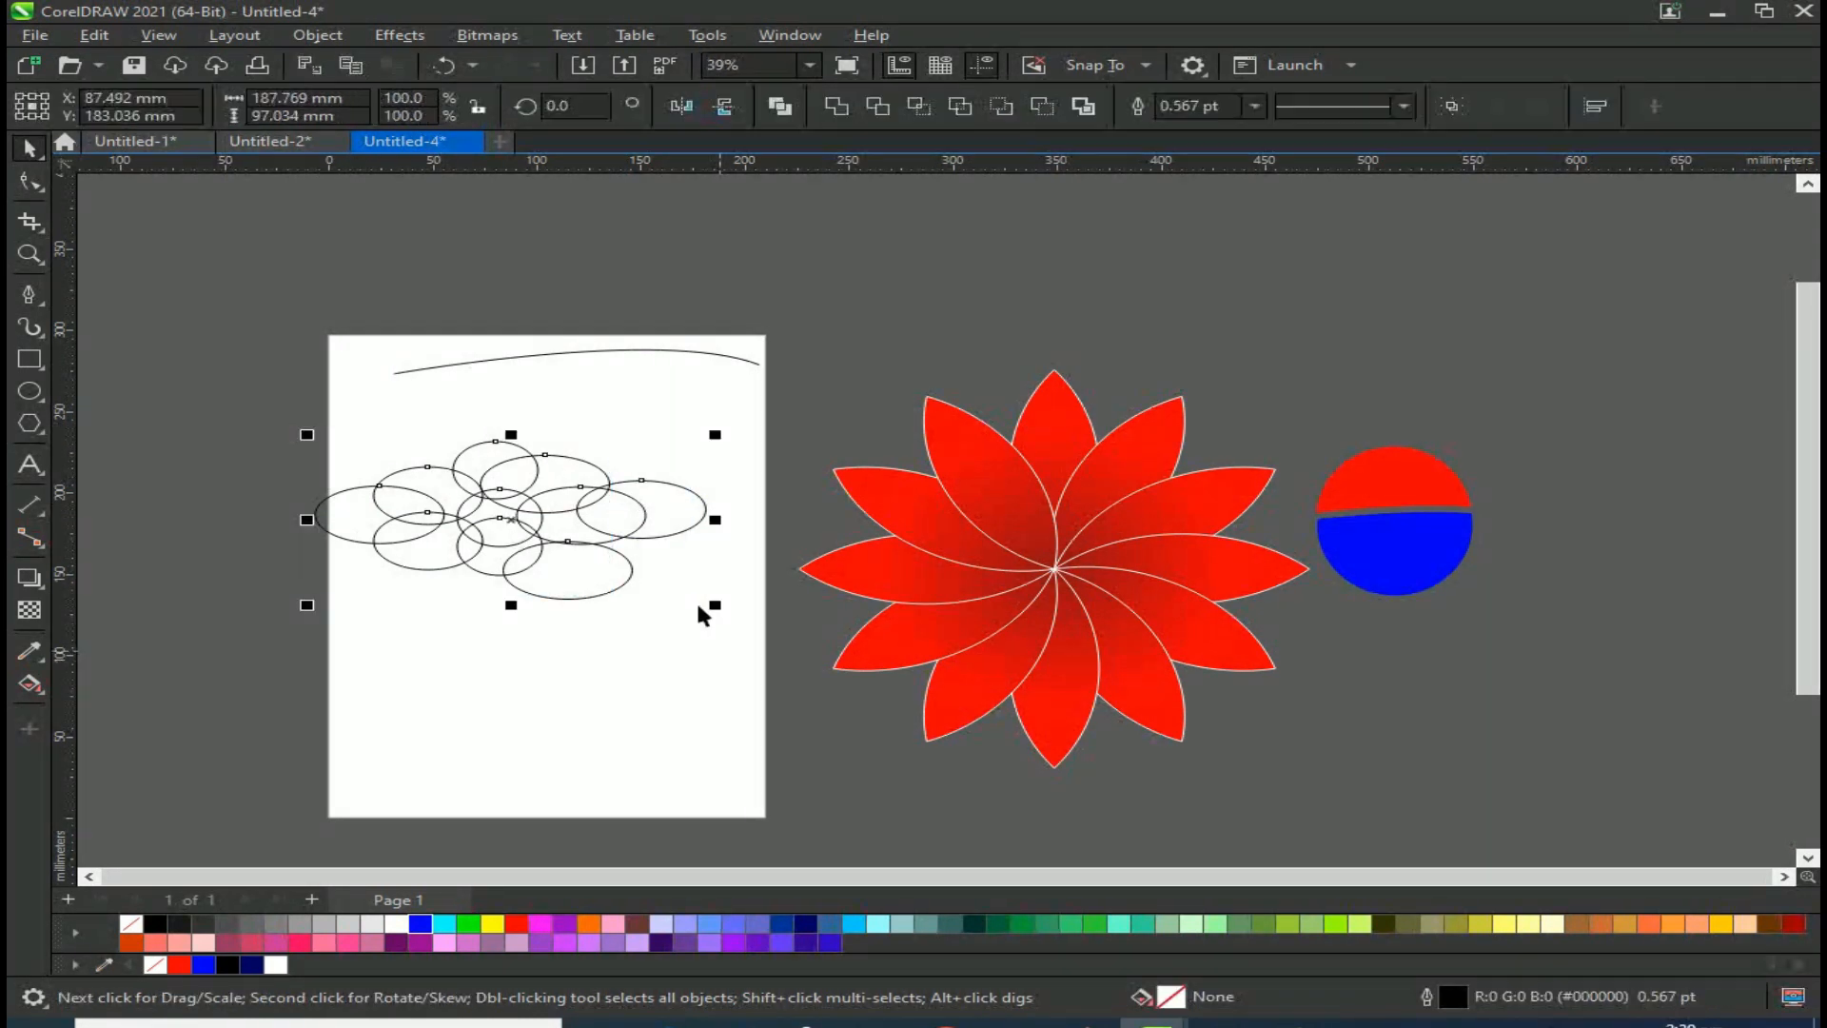
Step: Weld the selected ellipses into one shape, then undo the weld
left_click(837, 106)
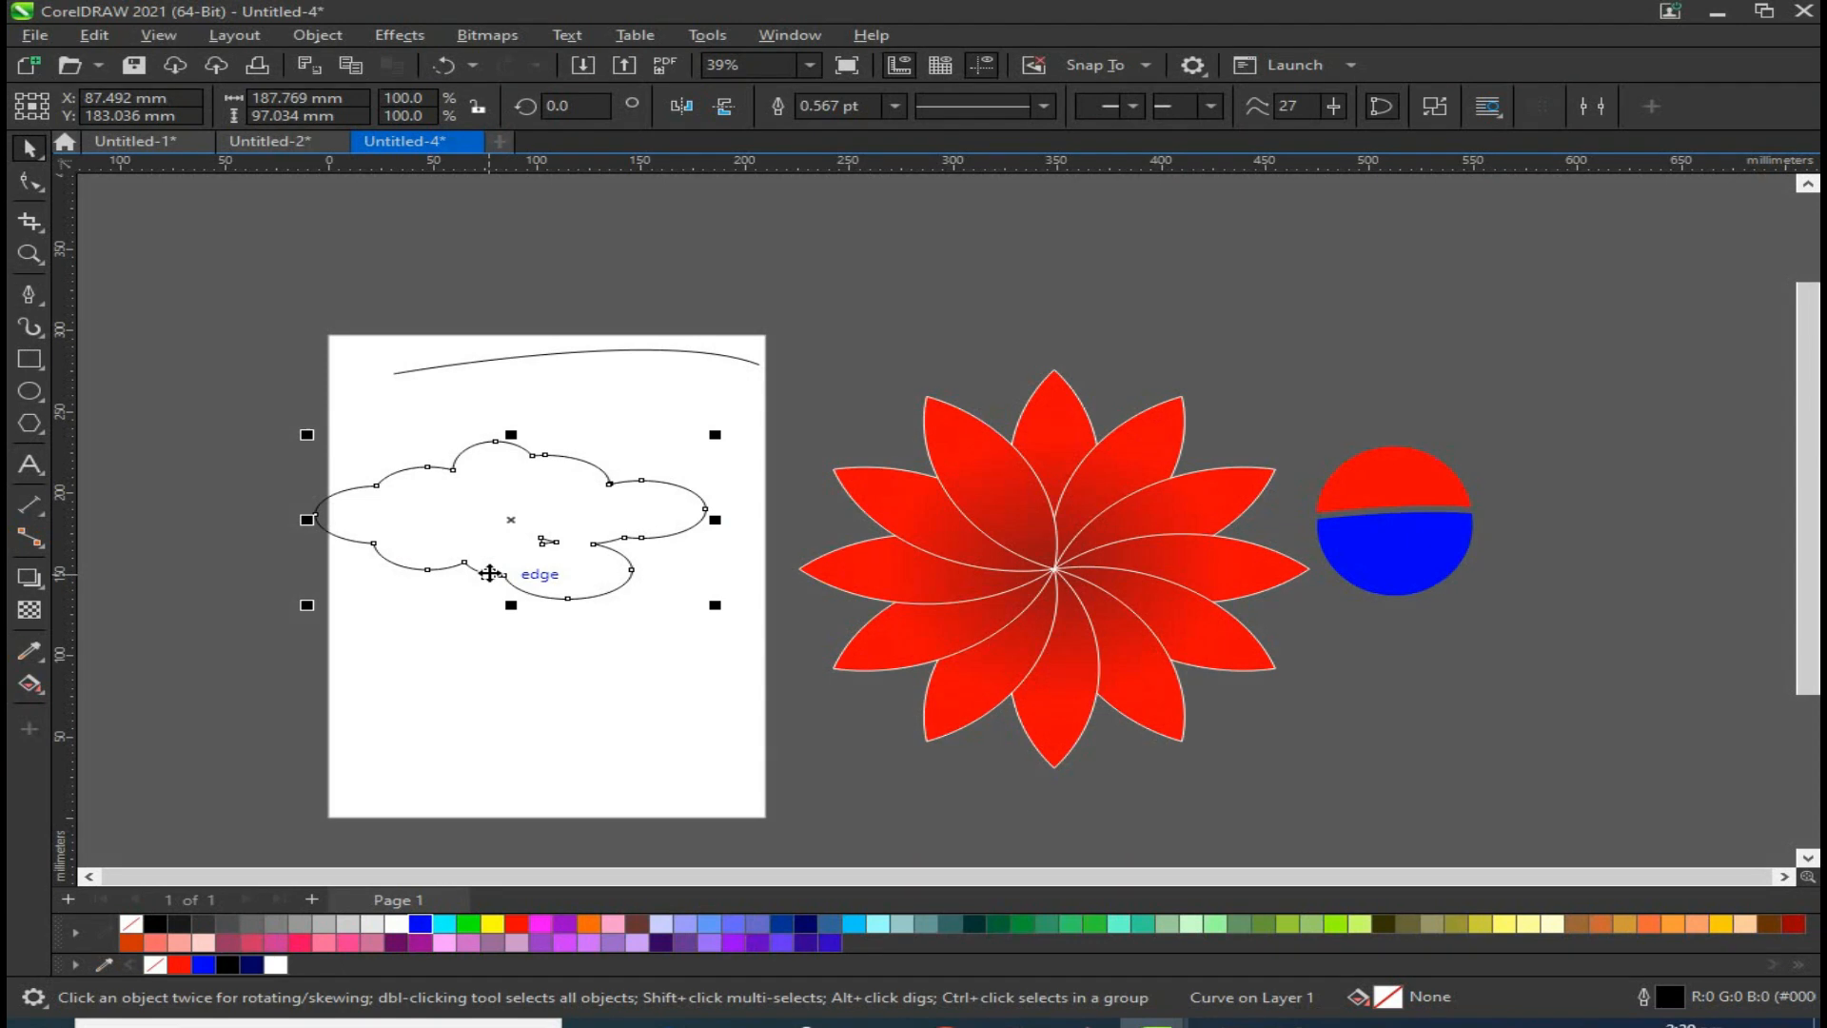
key("ctrl+z")
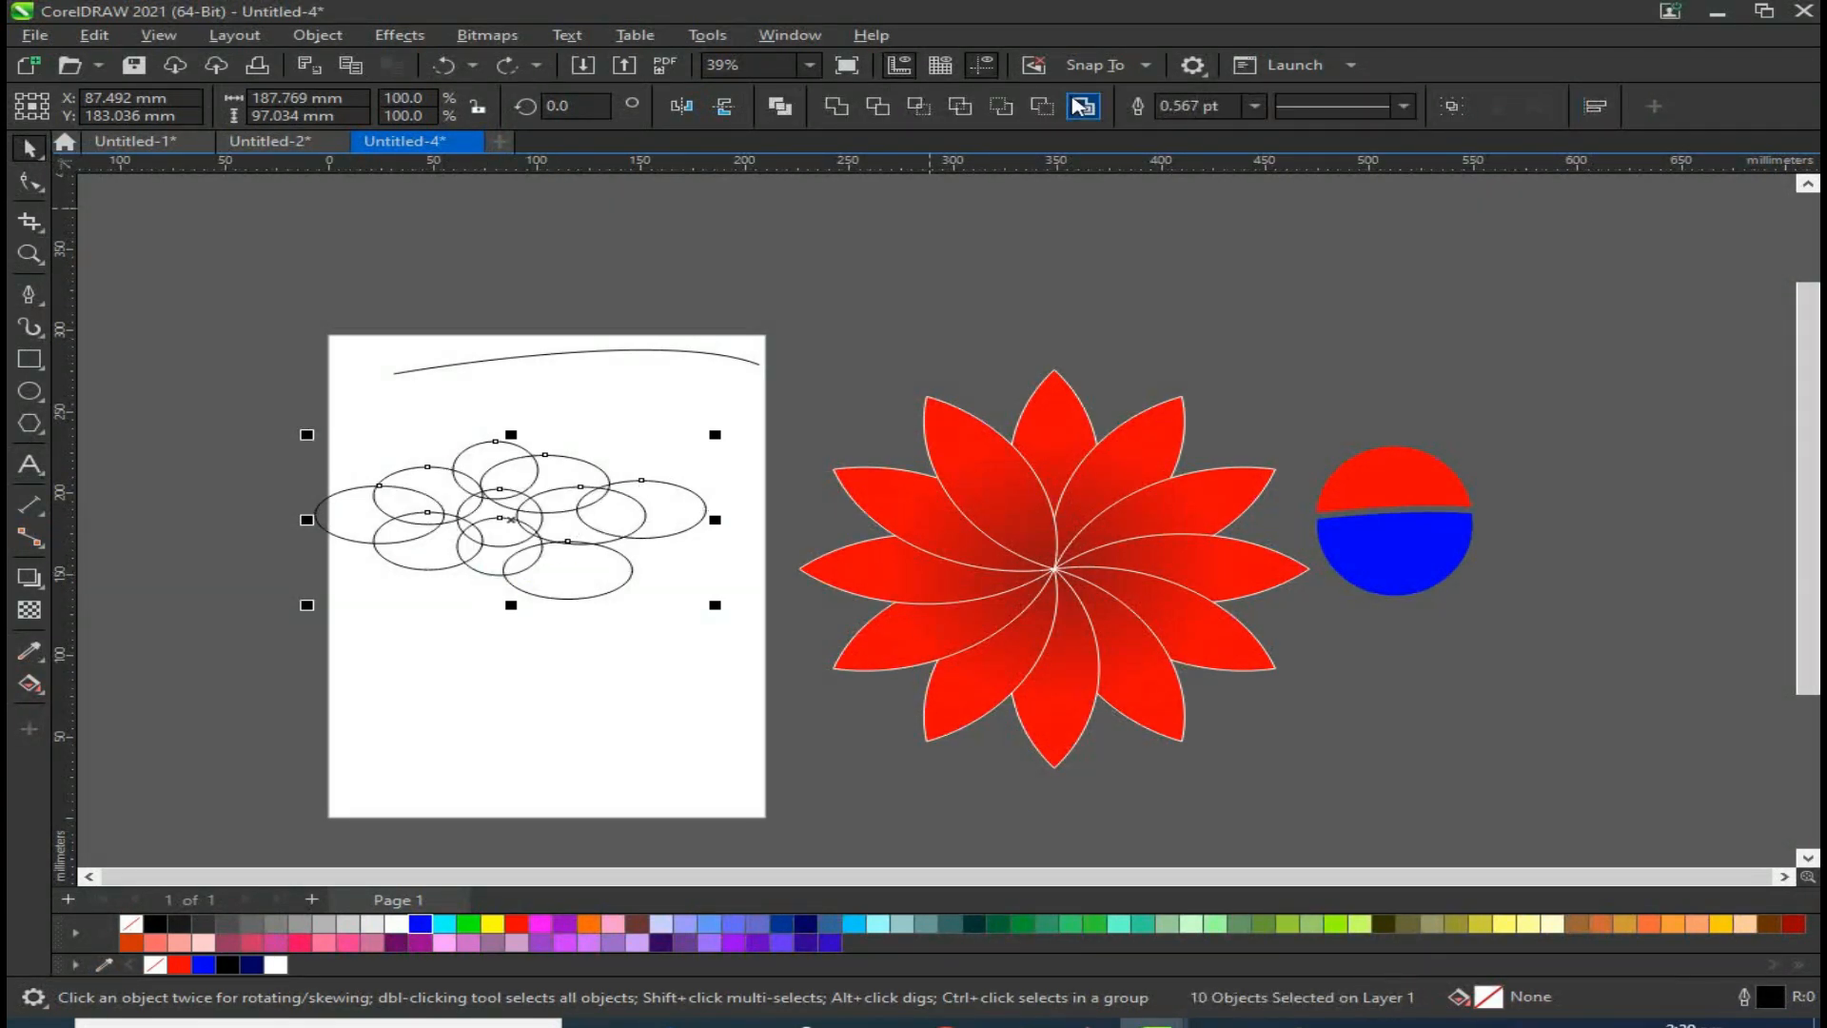
Step: Create a boundary outline around the ellipses and move it above the flower
left_click(1090, 108)
left_click_drag(541, 528, 847, 315)
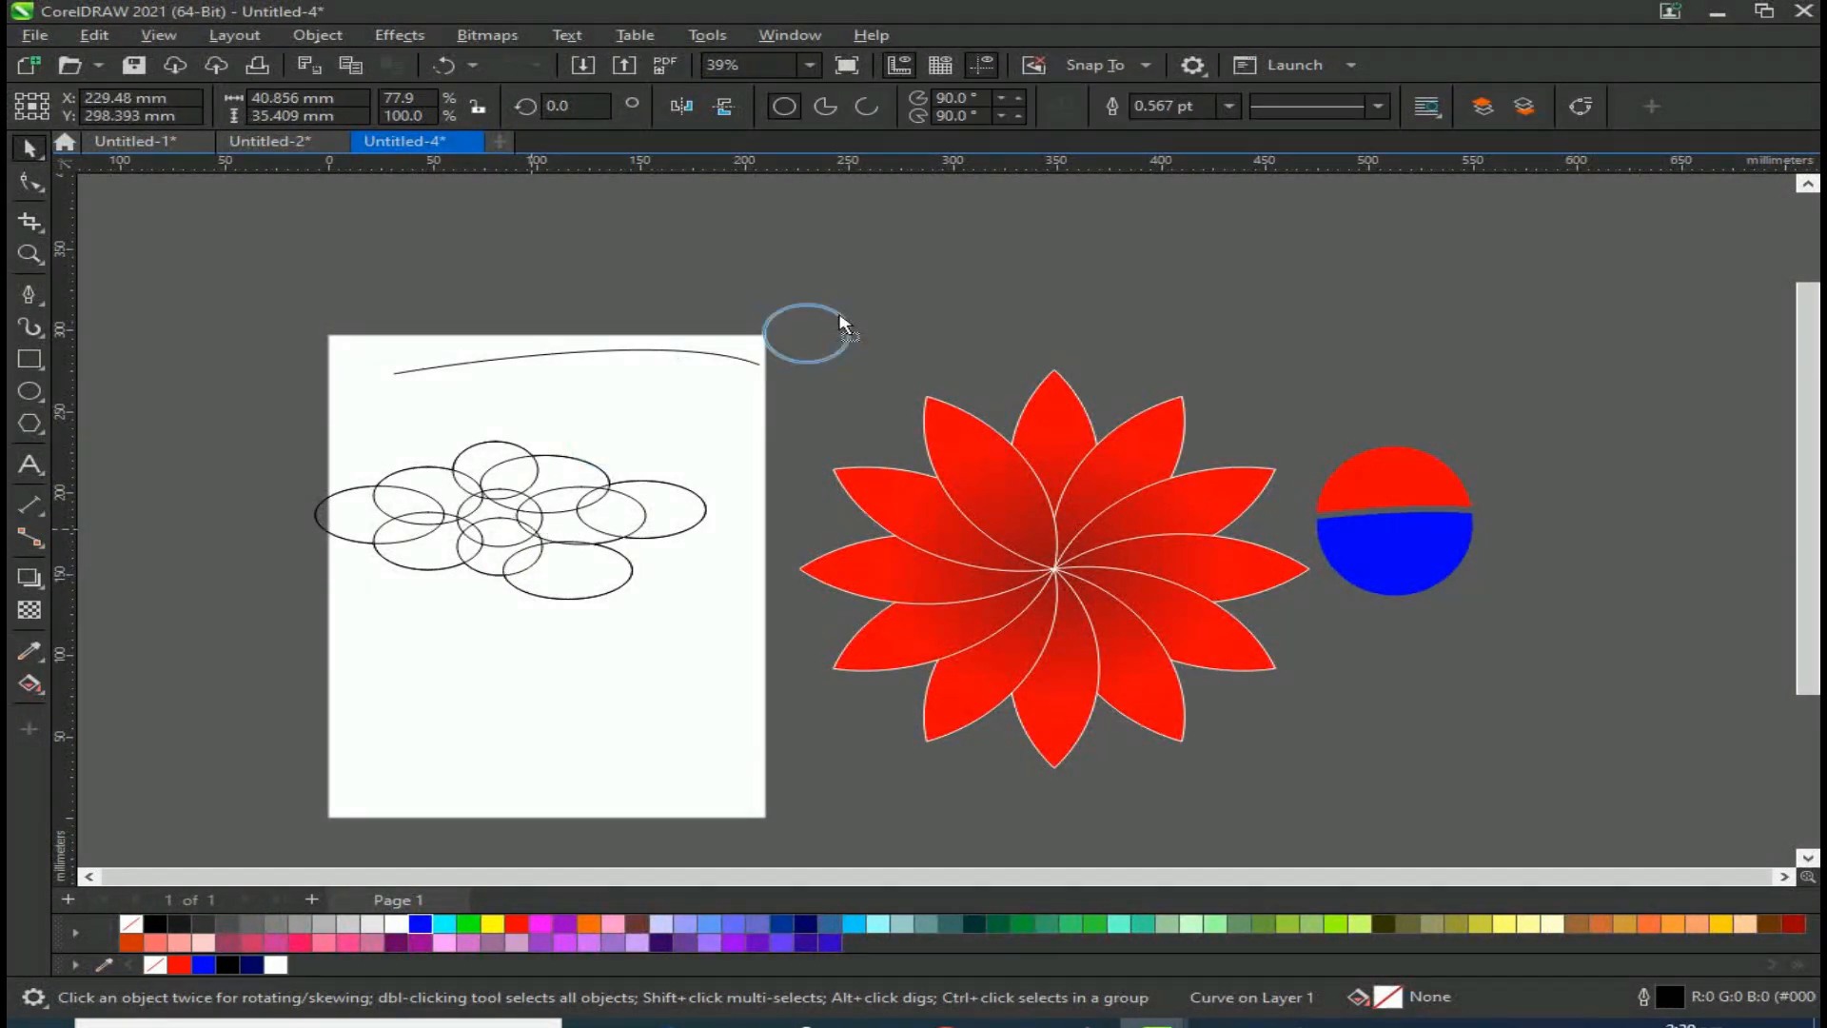
key("ctrl+z")
left_click(562, 461)
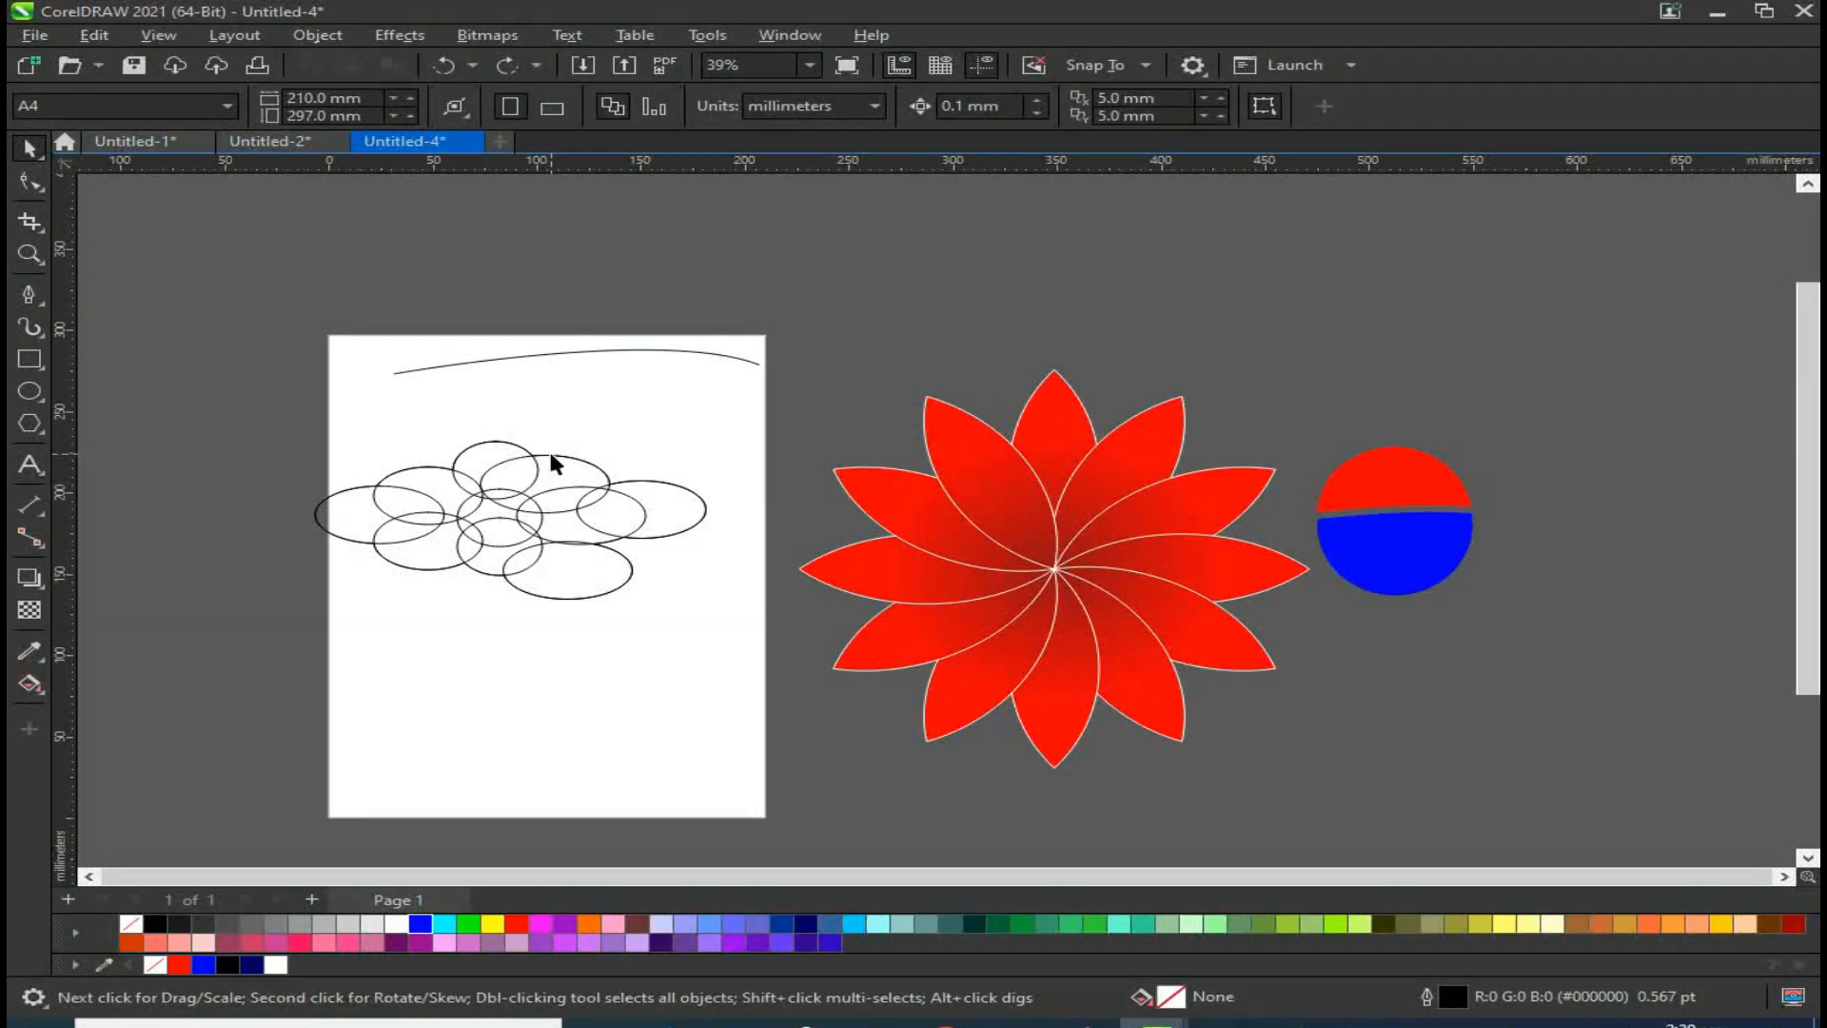
left_click(551, 456)
left_click_drag(512, 520, 519, 778)
scroll(587, 687, "down", 1)
left_click_drag(587, 687, 1154, 349)
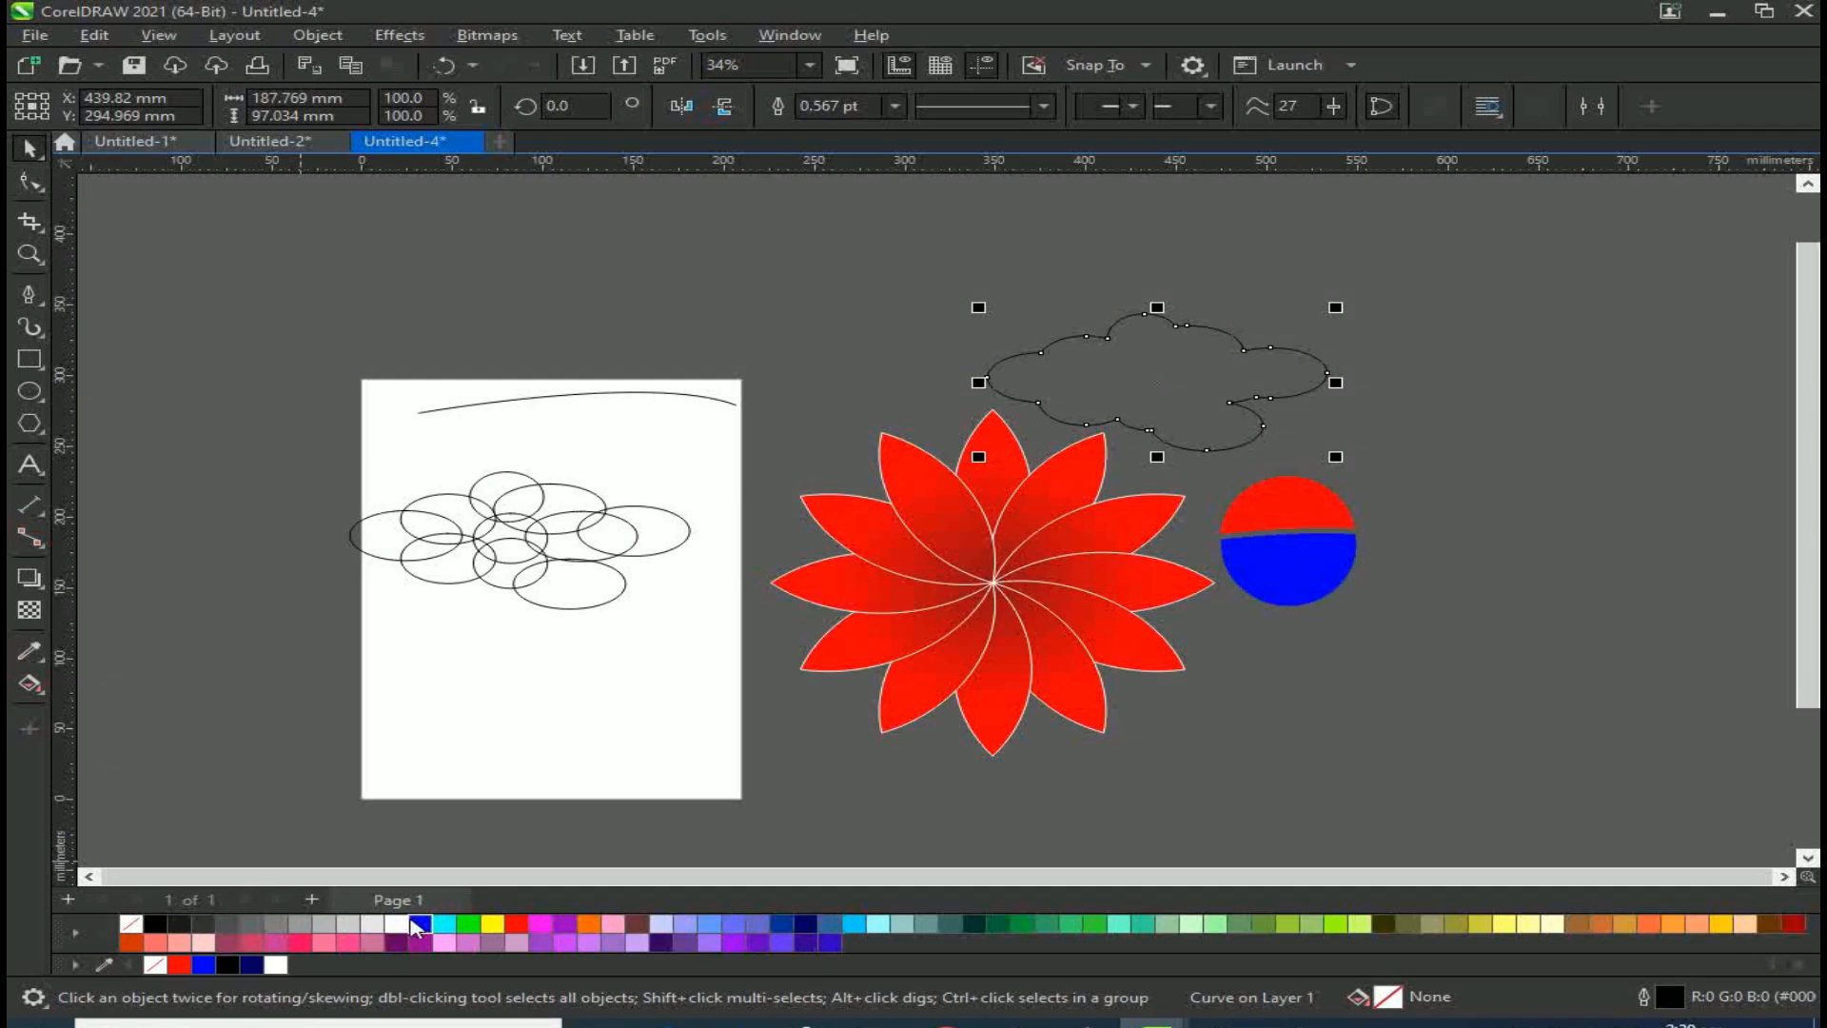
Step: Fill the cloud outline white and shift it slightly
left_click(419, 923)
left_click(396, 923)
scroll(1286, 354, "up", 1)
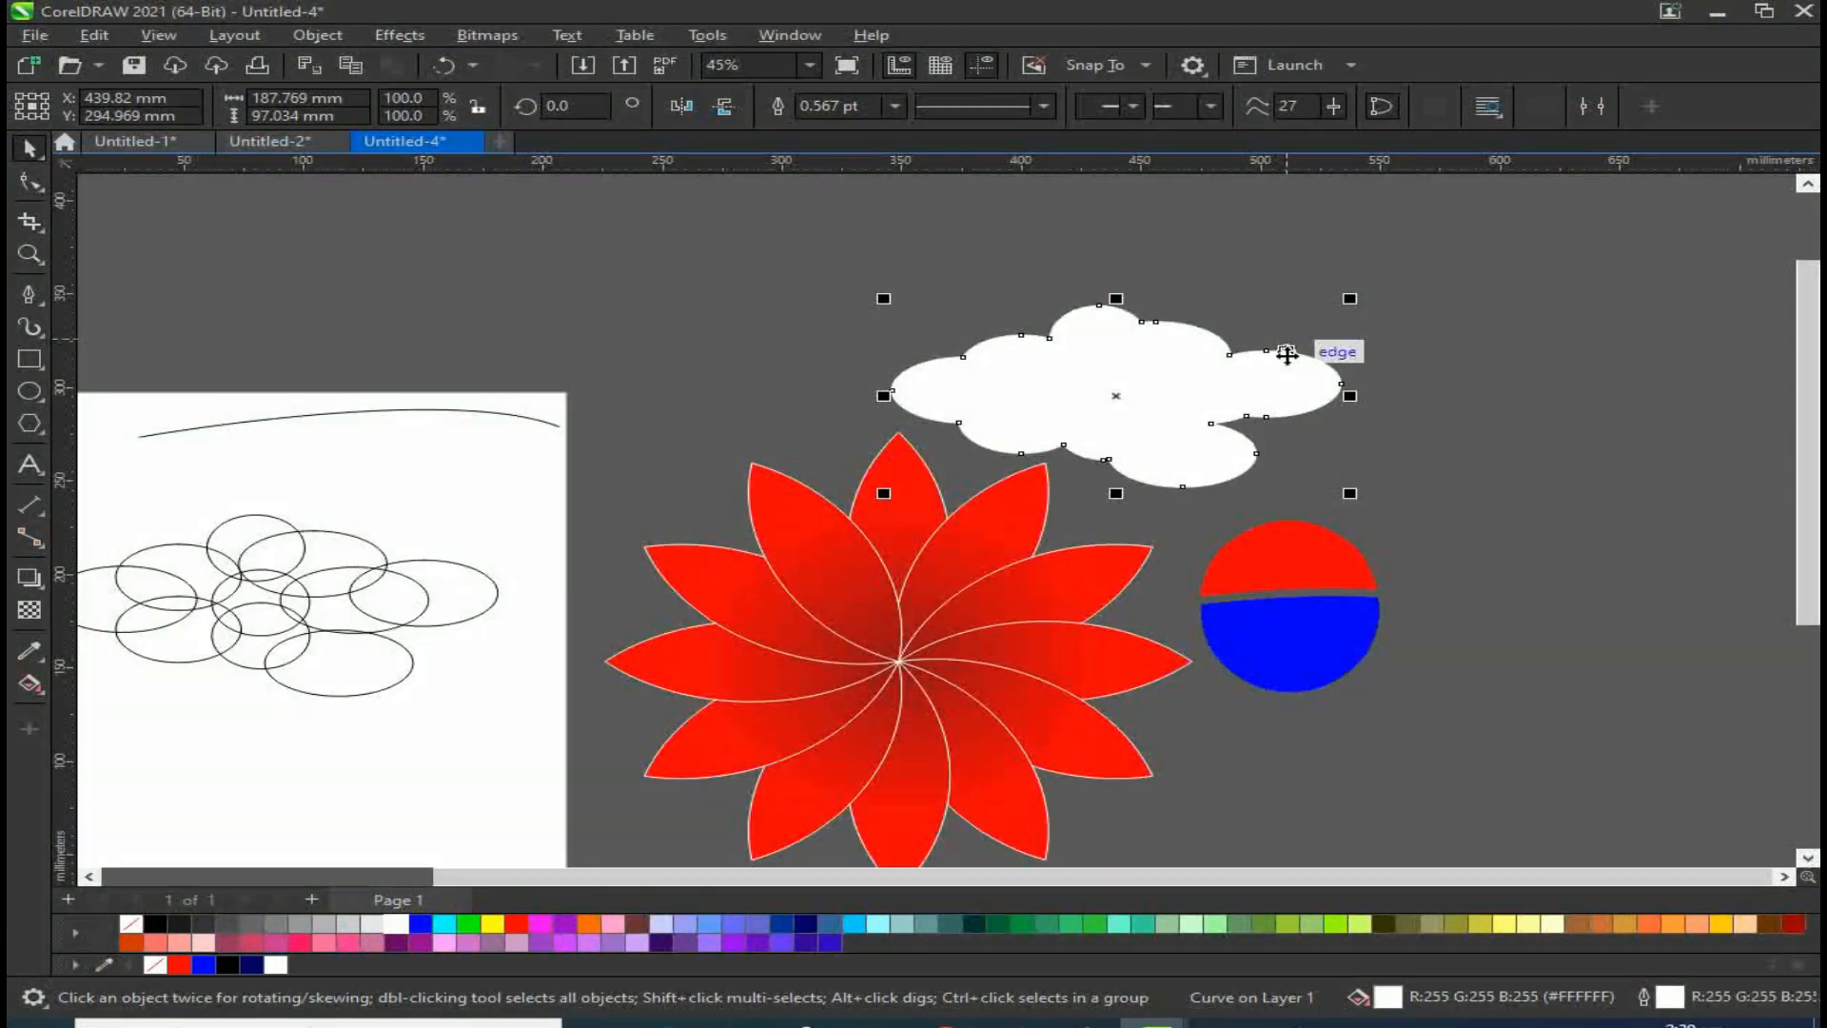
scroll(1287, 354, "up", 2)
left_click_drag(966, 396, 763, 351)
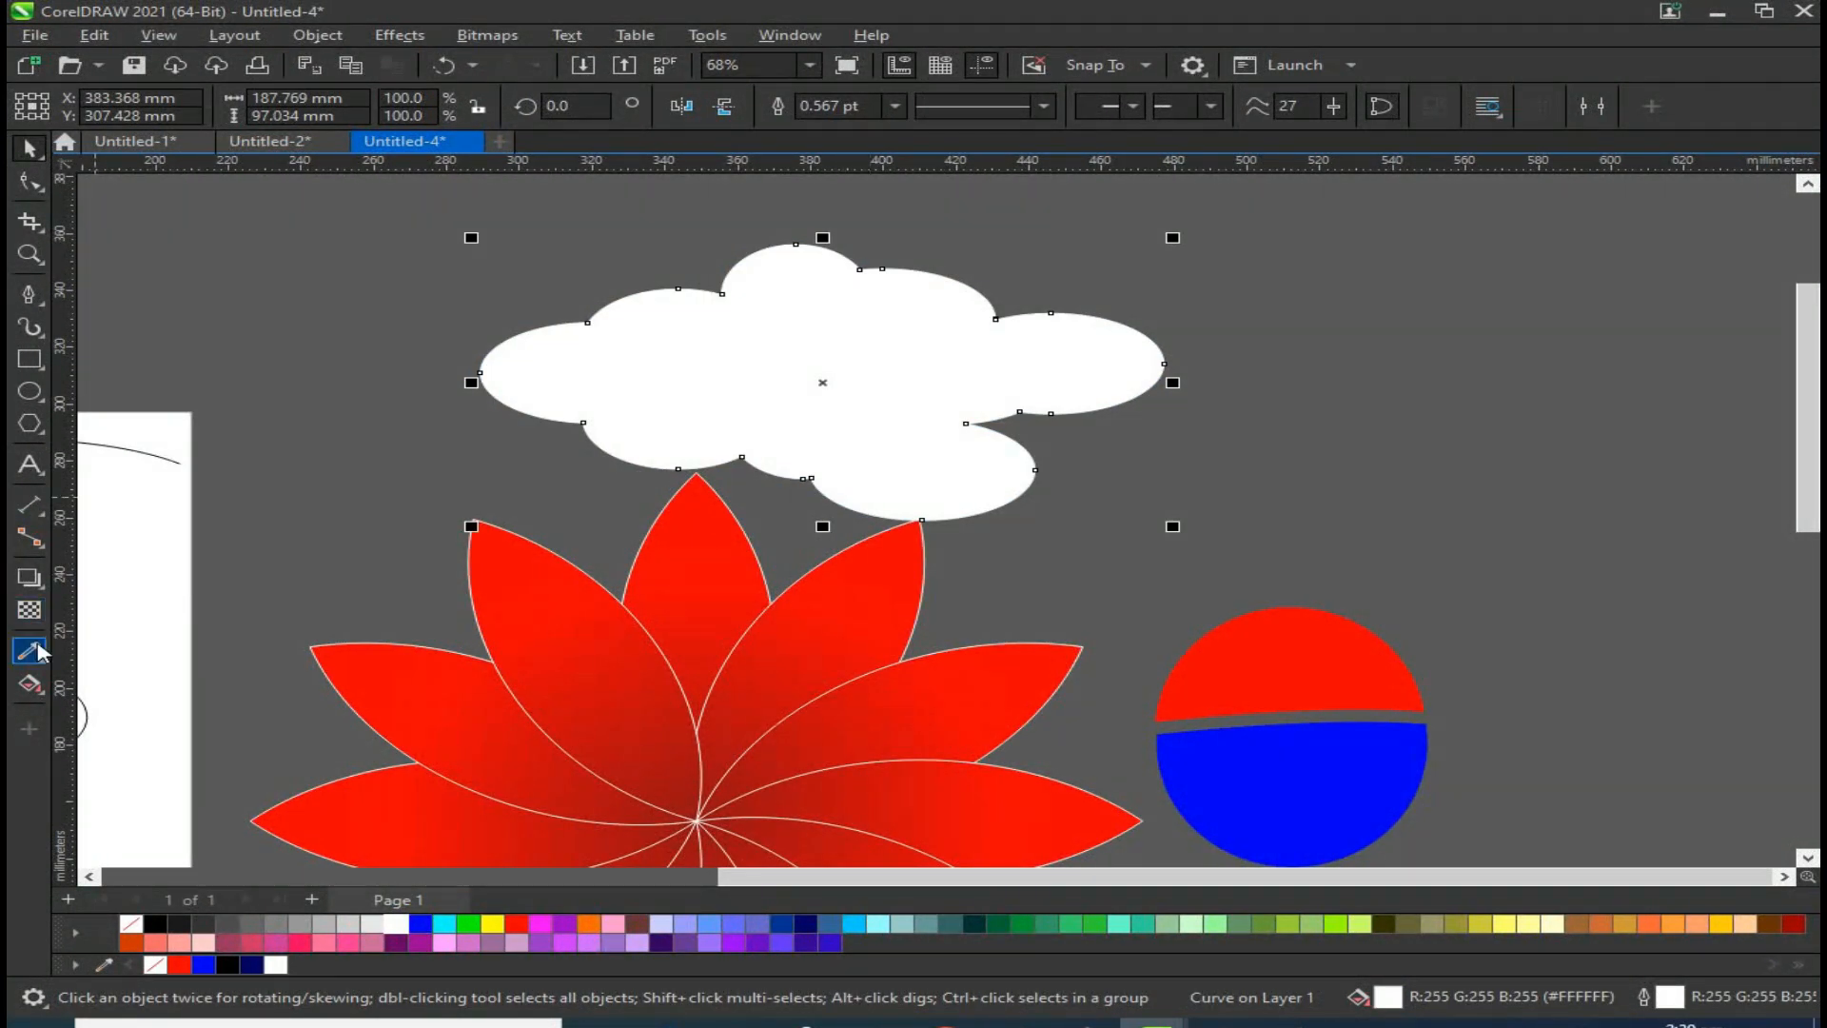
Step: Apply a radial fountain fill to the cloud with the Interactive Fill tool
left_click(42, 592)
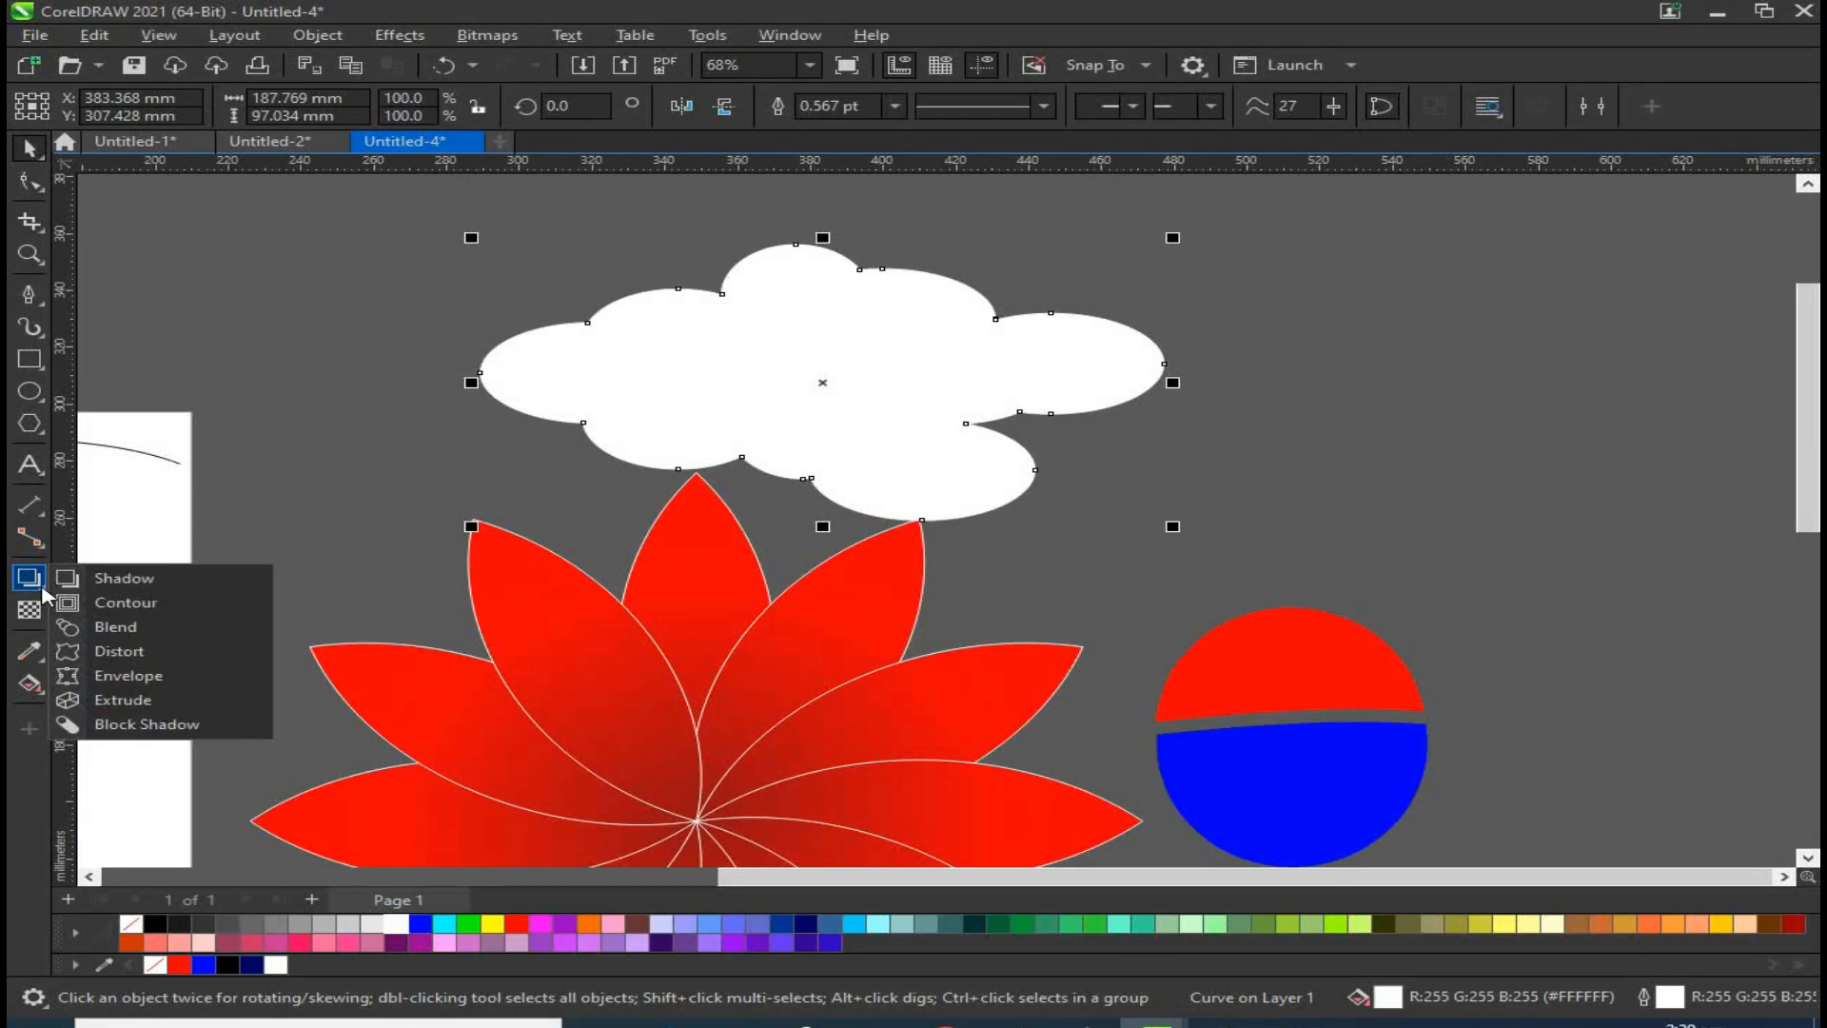
left_click(42, 693)
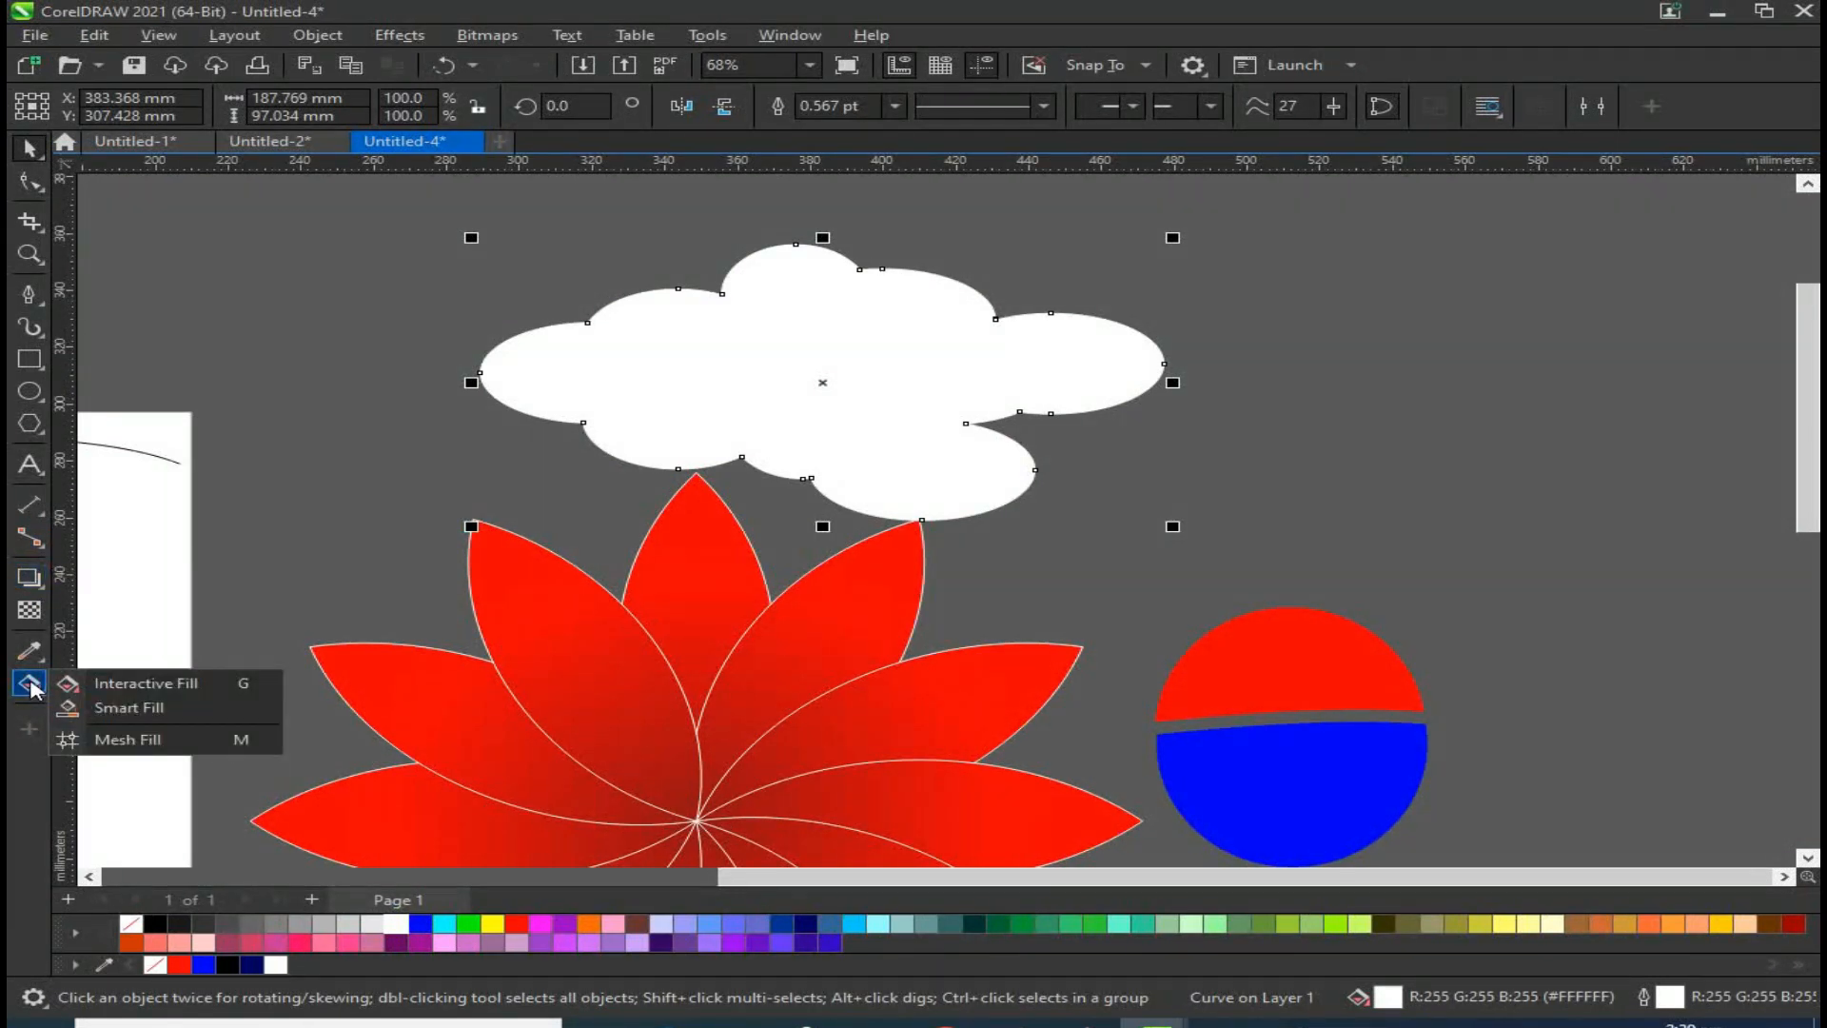
left_click(104, 679)
left_click_drag(730, 338, 935, 473)
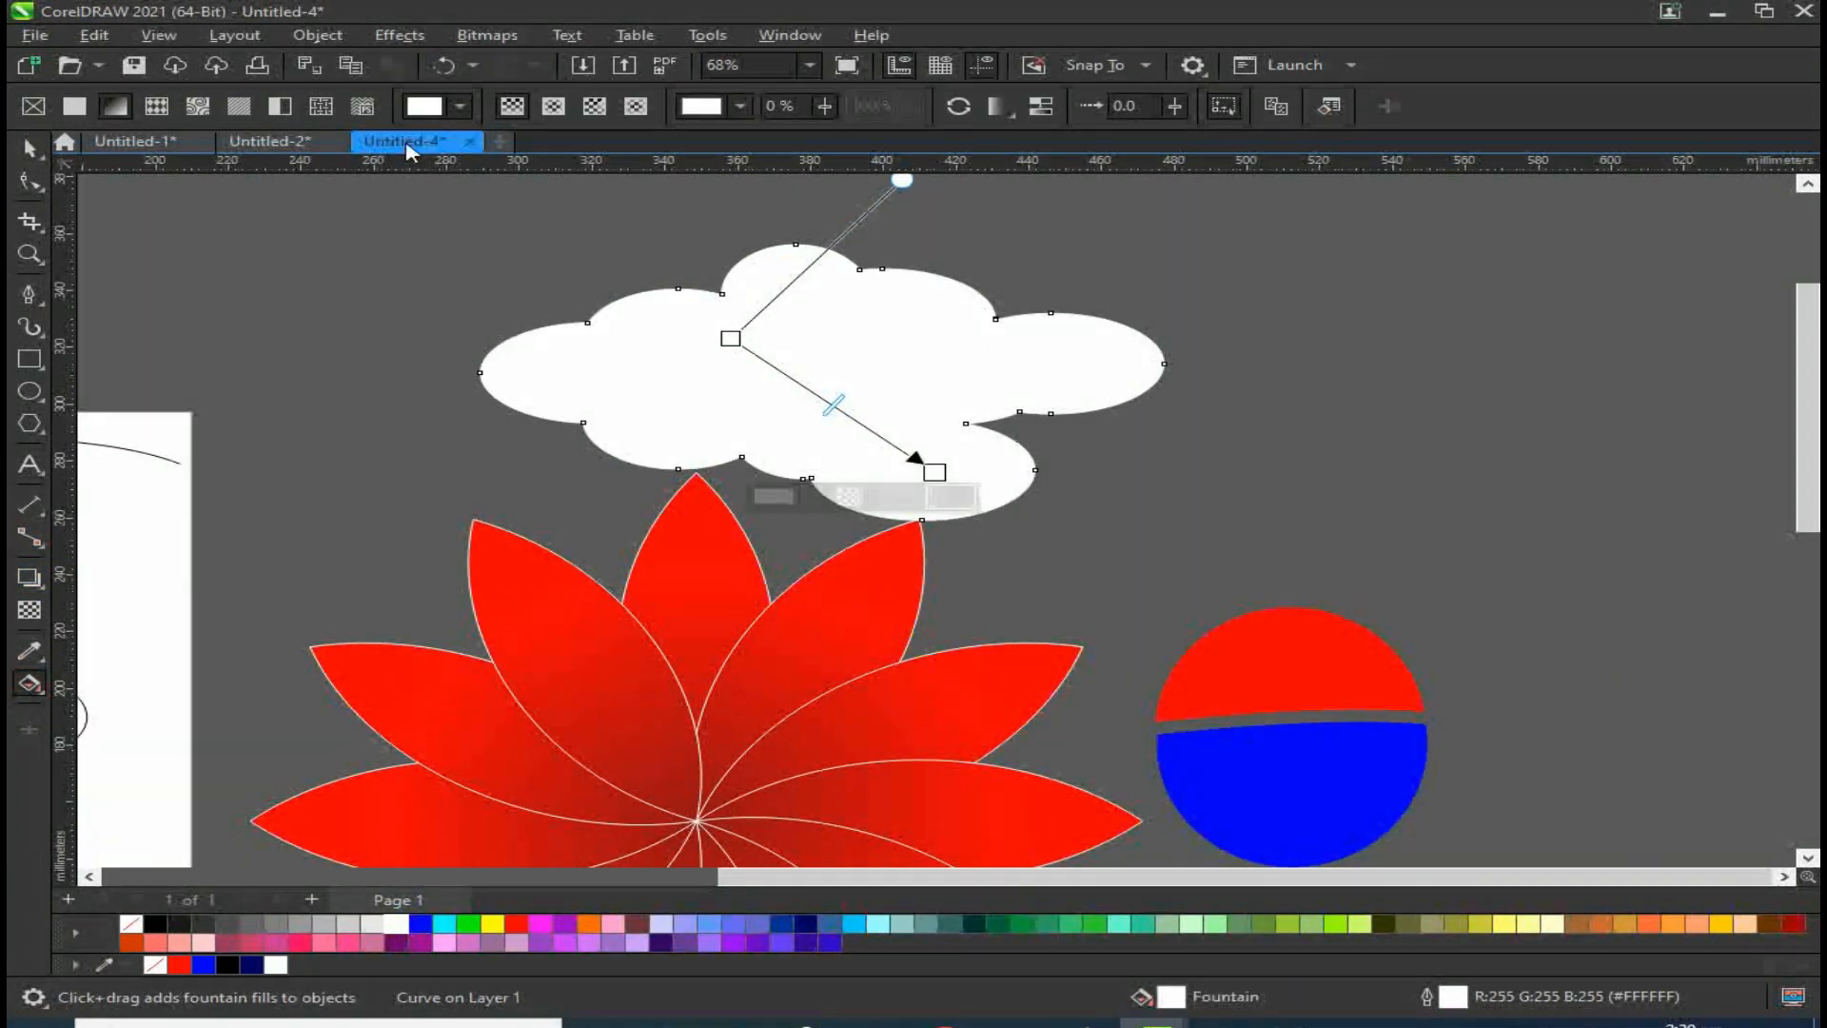
left_click(553, 106)
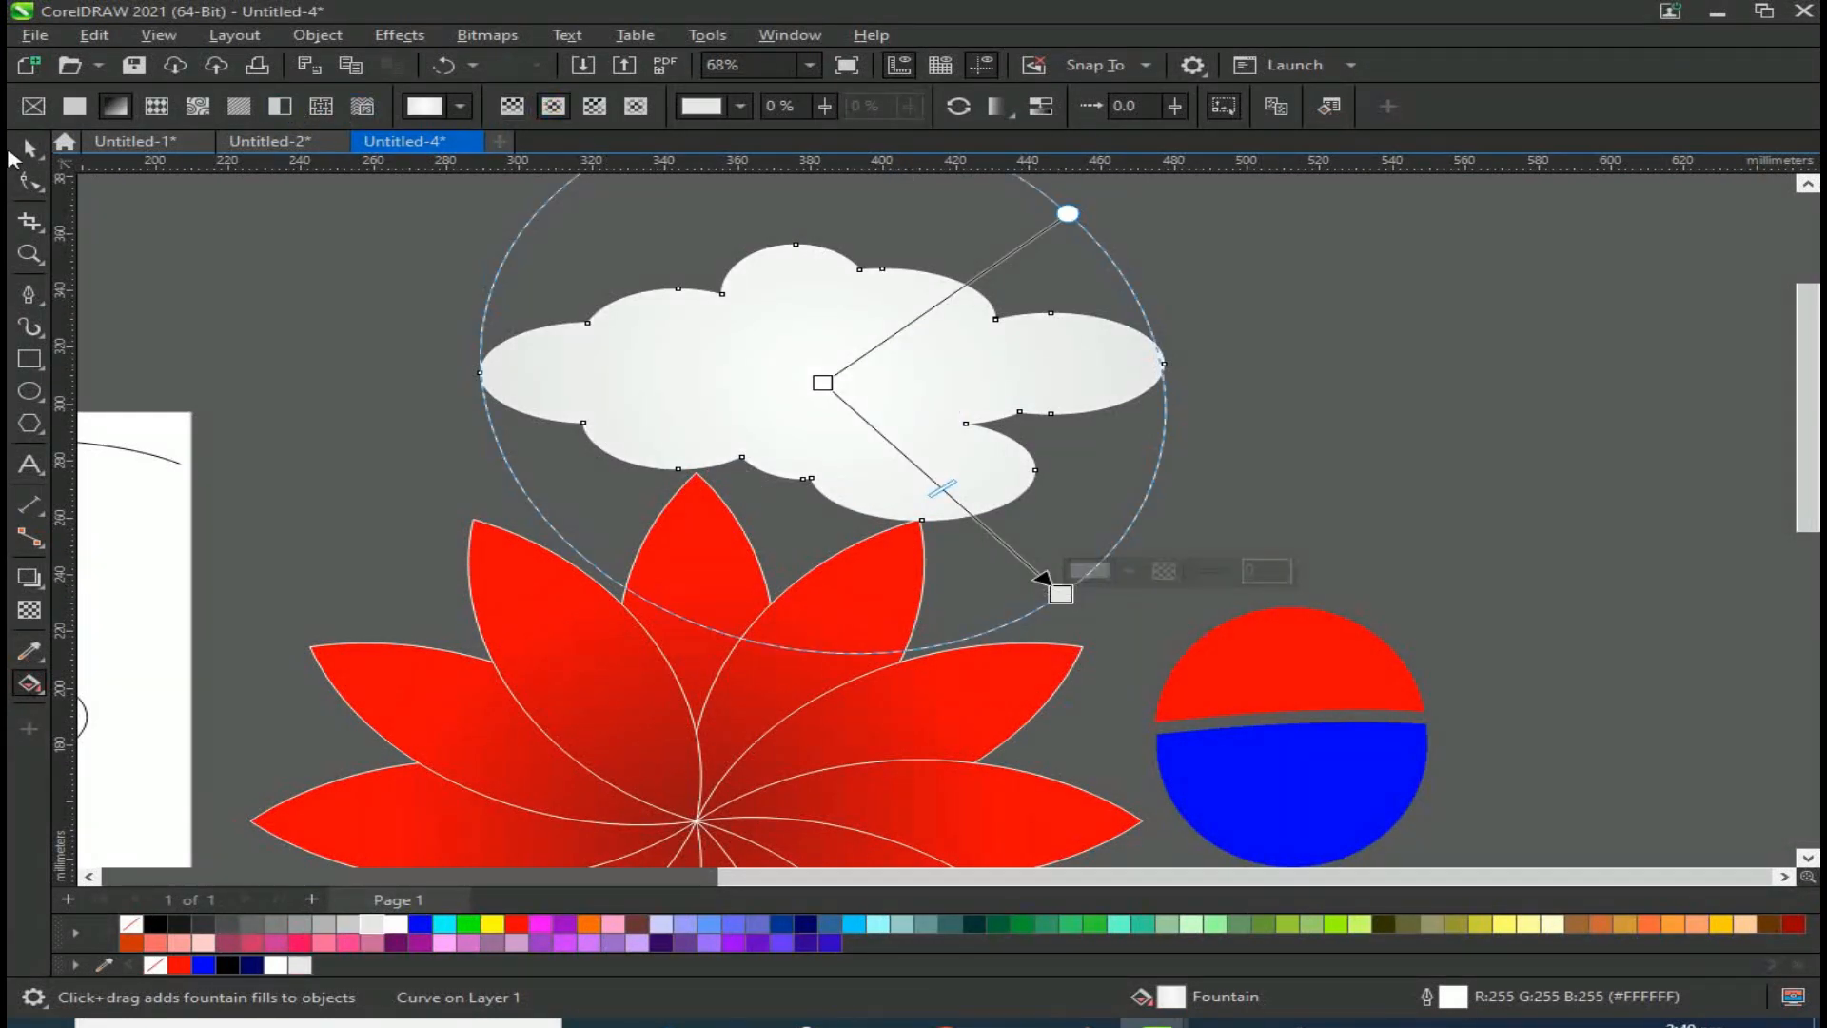
left_click(27, 150)
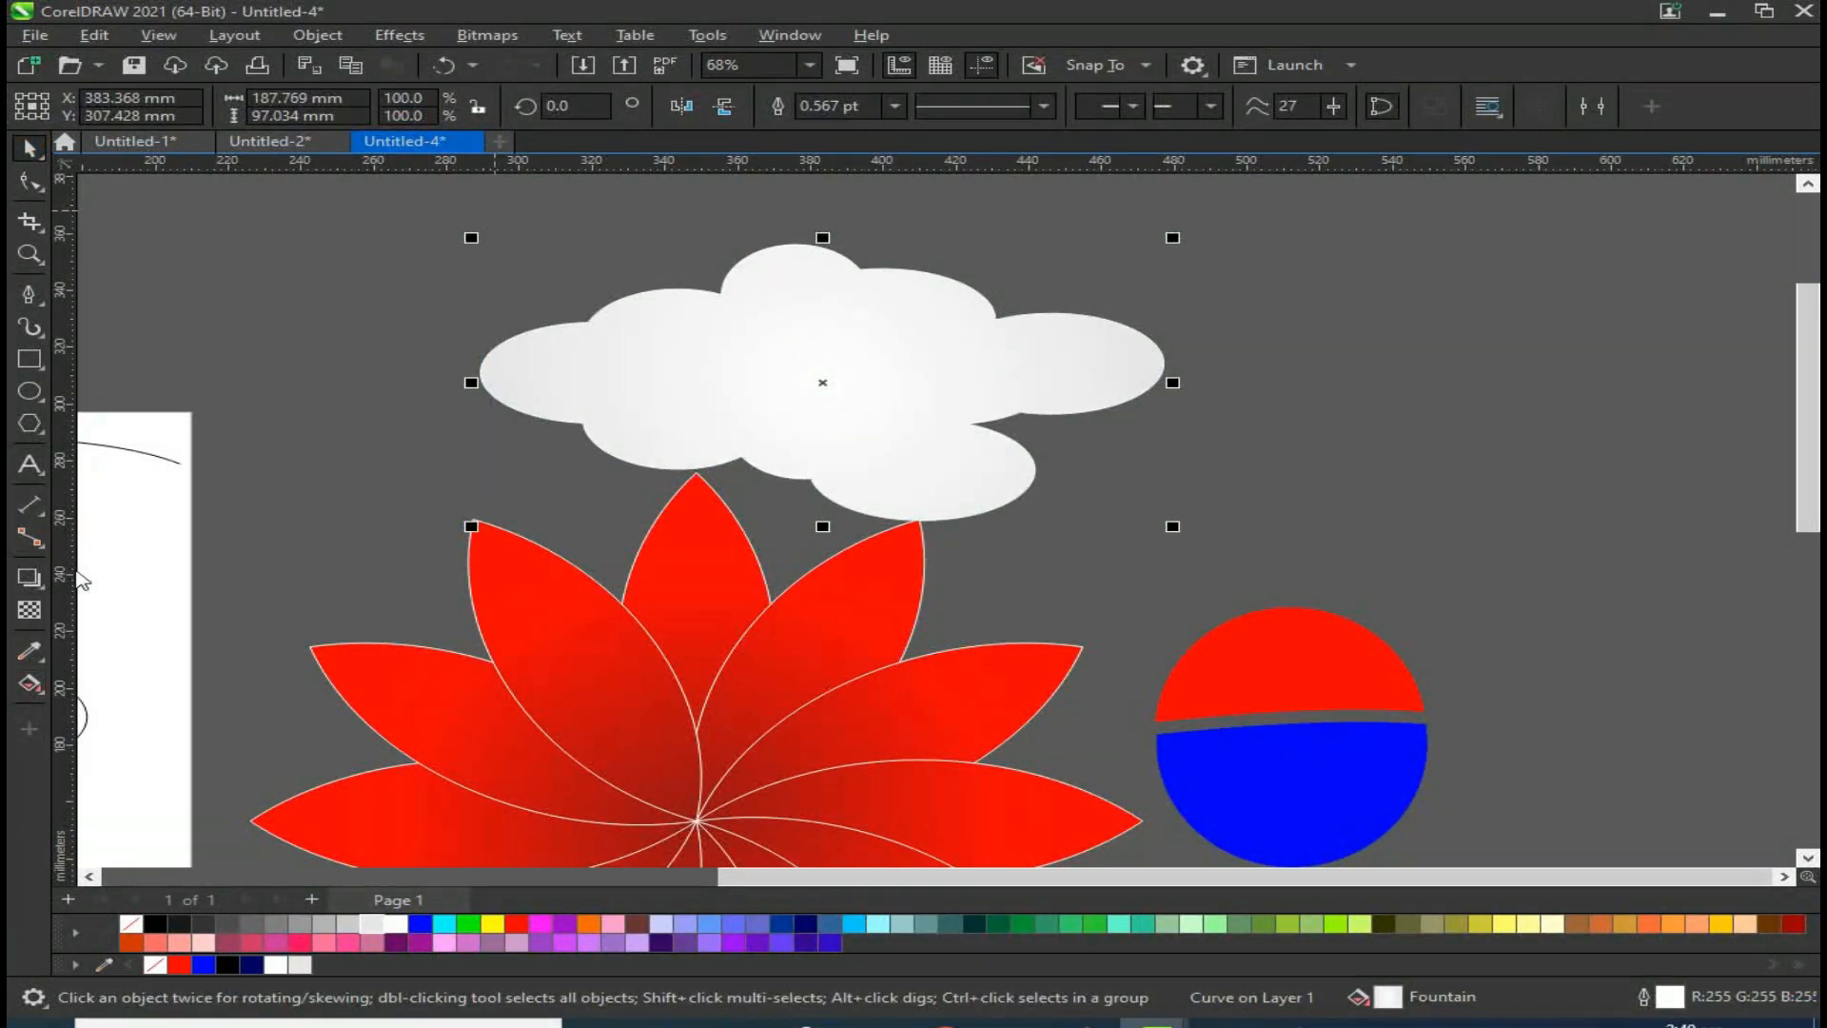
Step: Apply a mesh fill to the cloud, adding mesh lines and shading edge nodes light grey
left_click(43, 590)
mouse_move(32, 684)
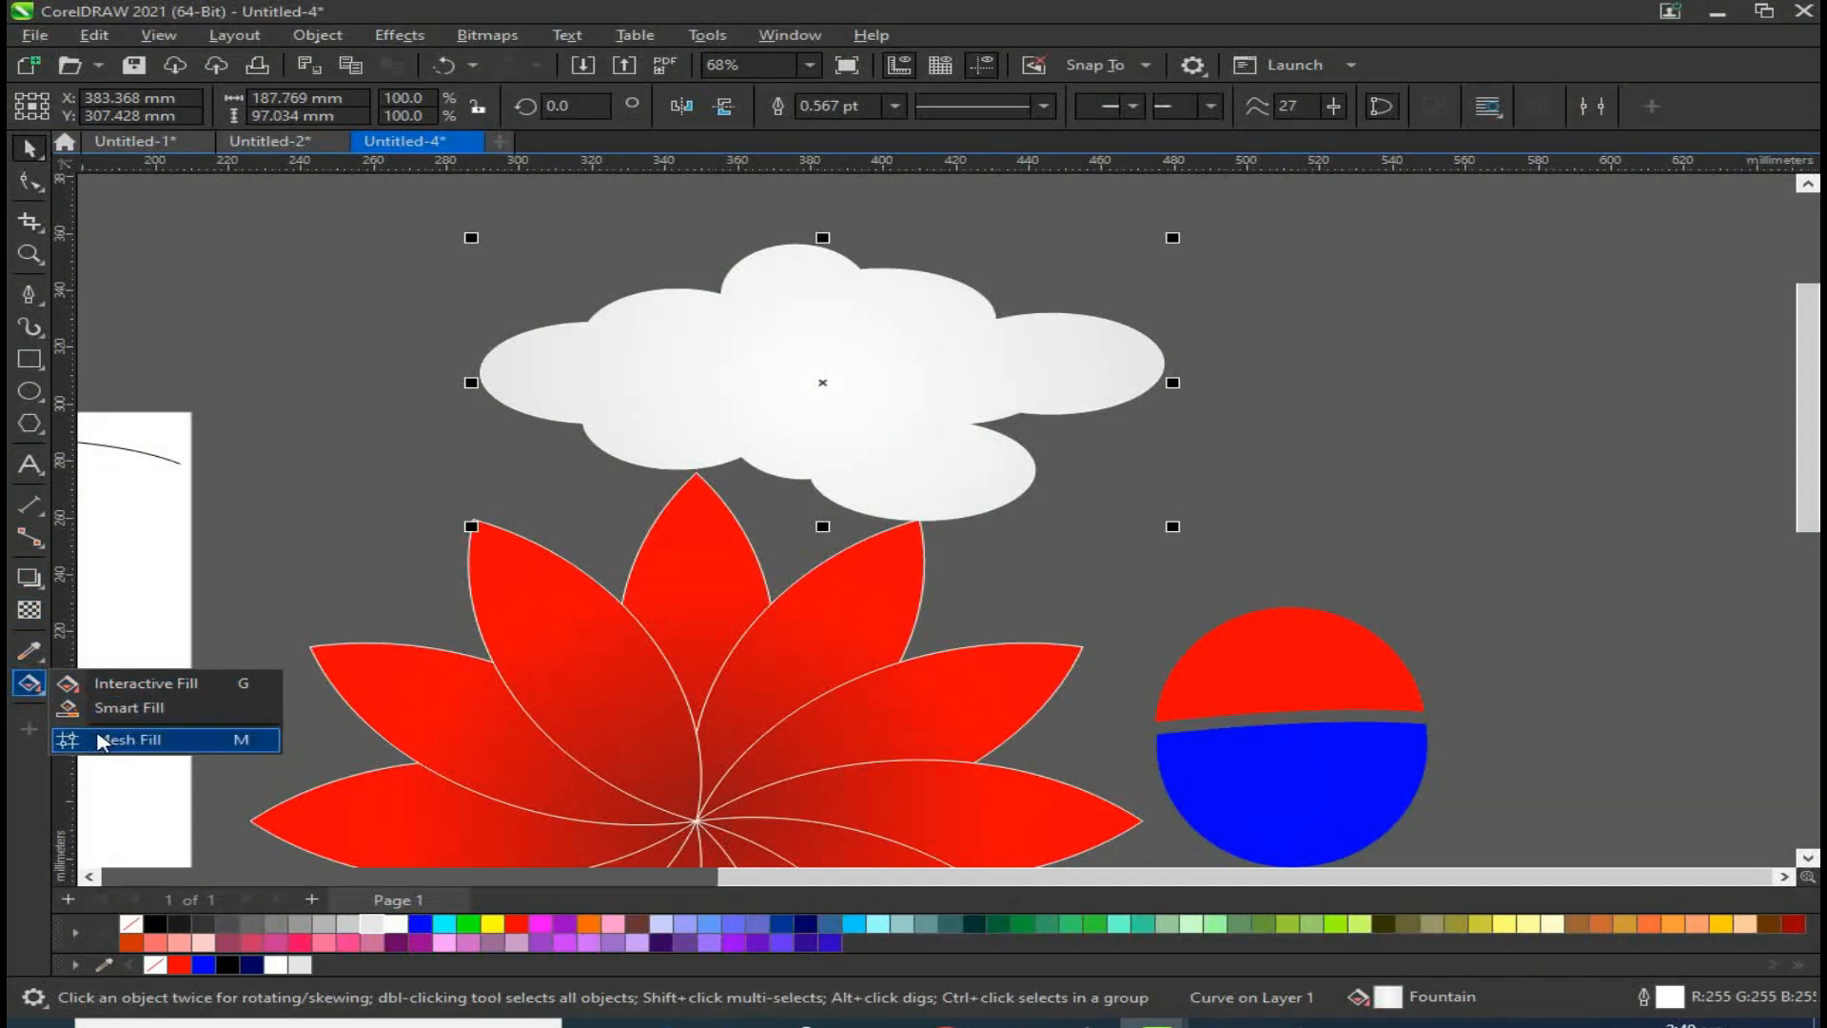
left_click(126, 740)
scroll(830, 400, "up", 1)
scroll(830, 409, "up", 1)
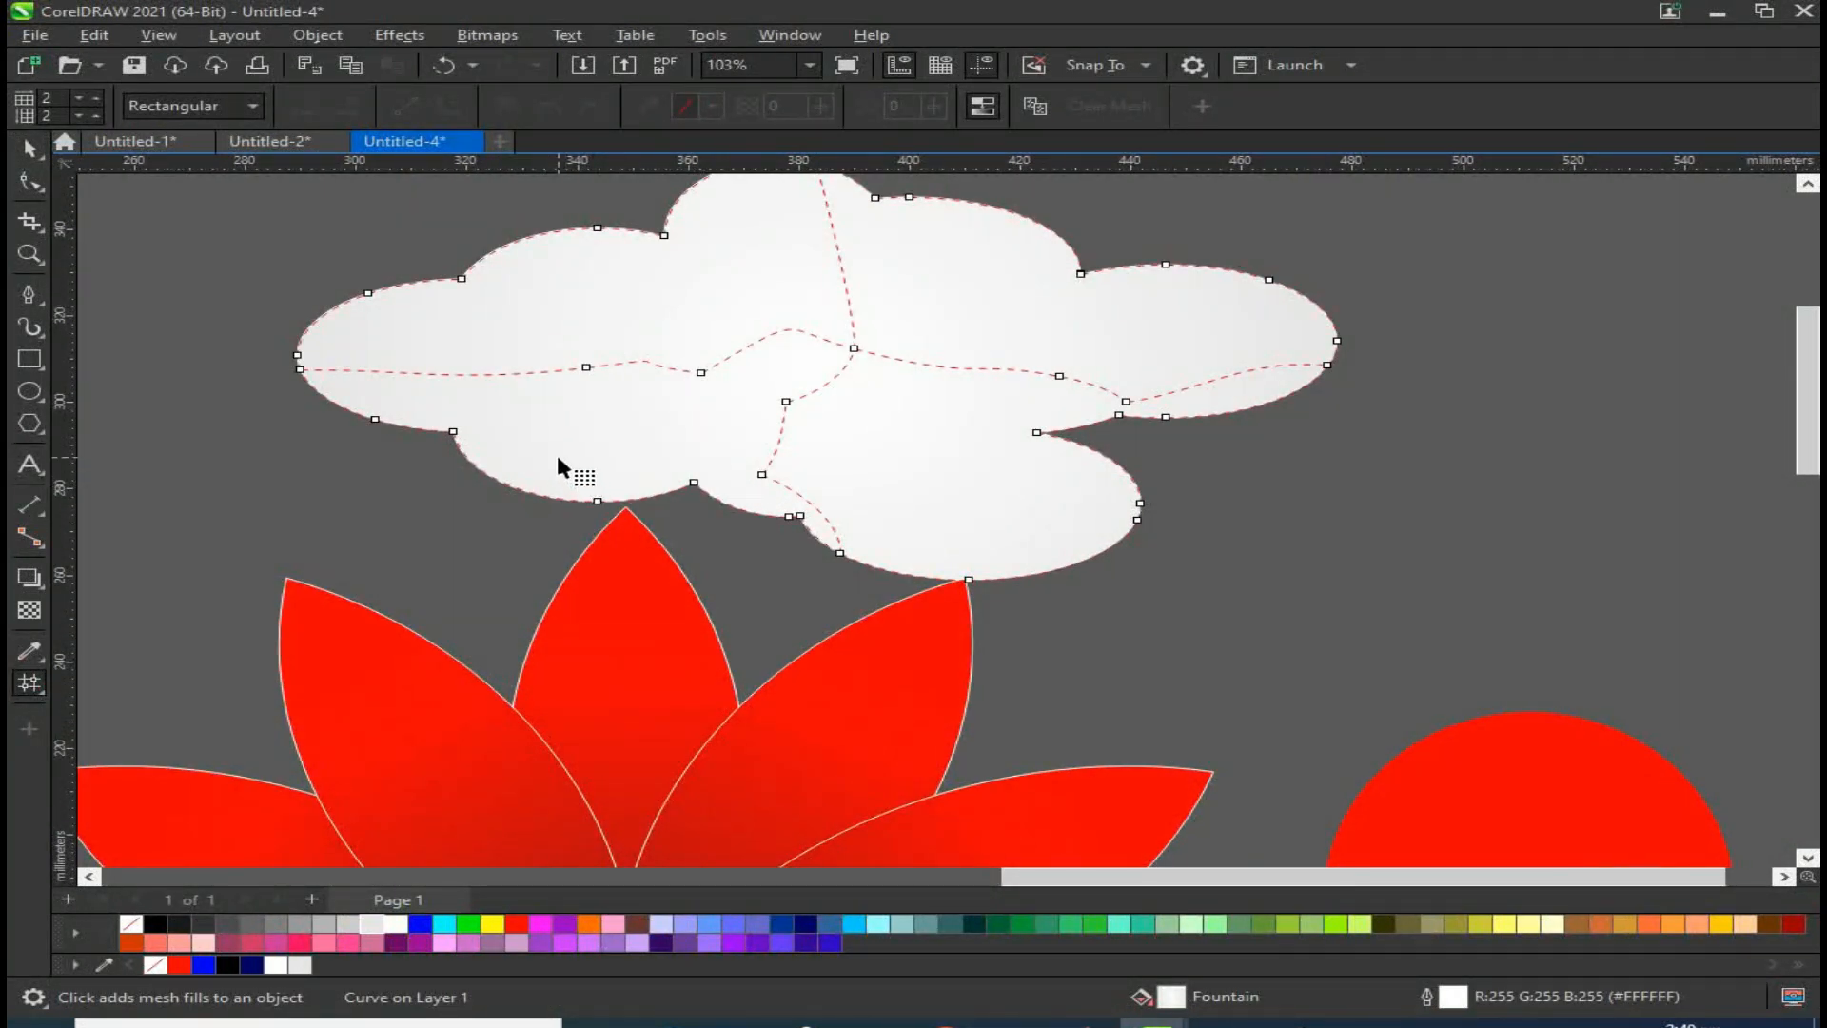
double_click(330, 369)
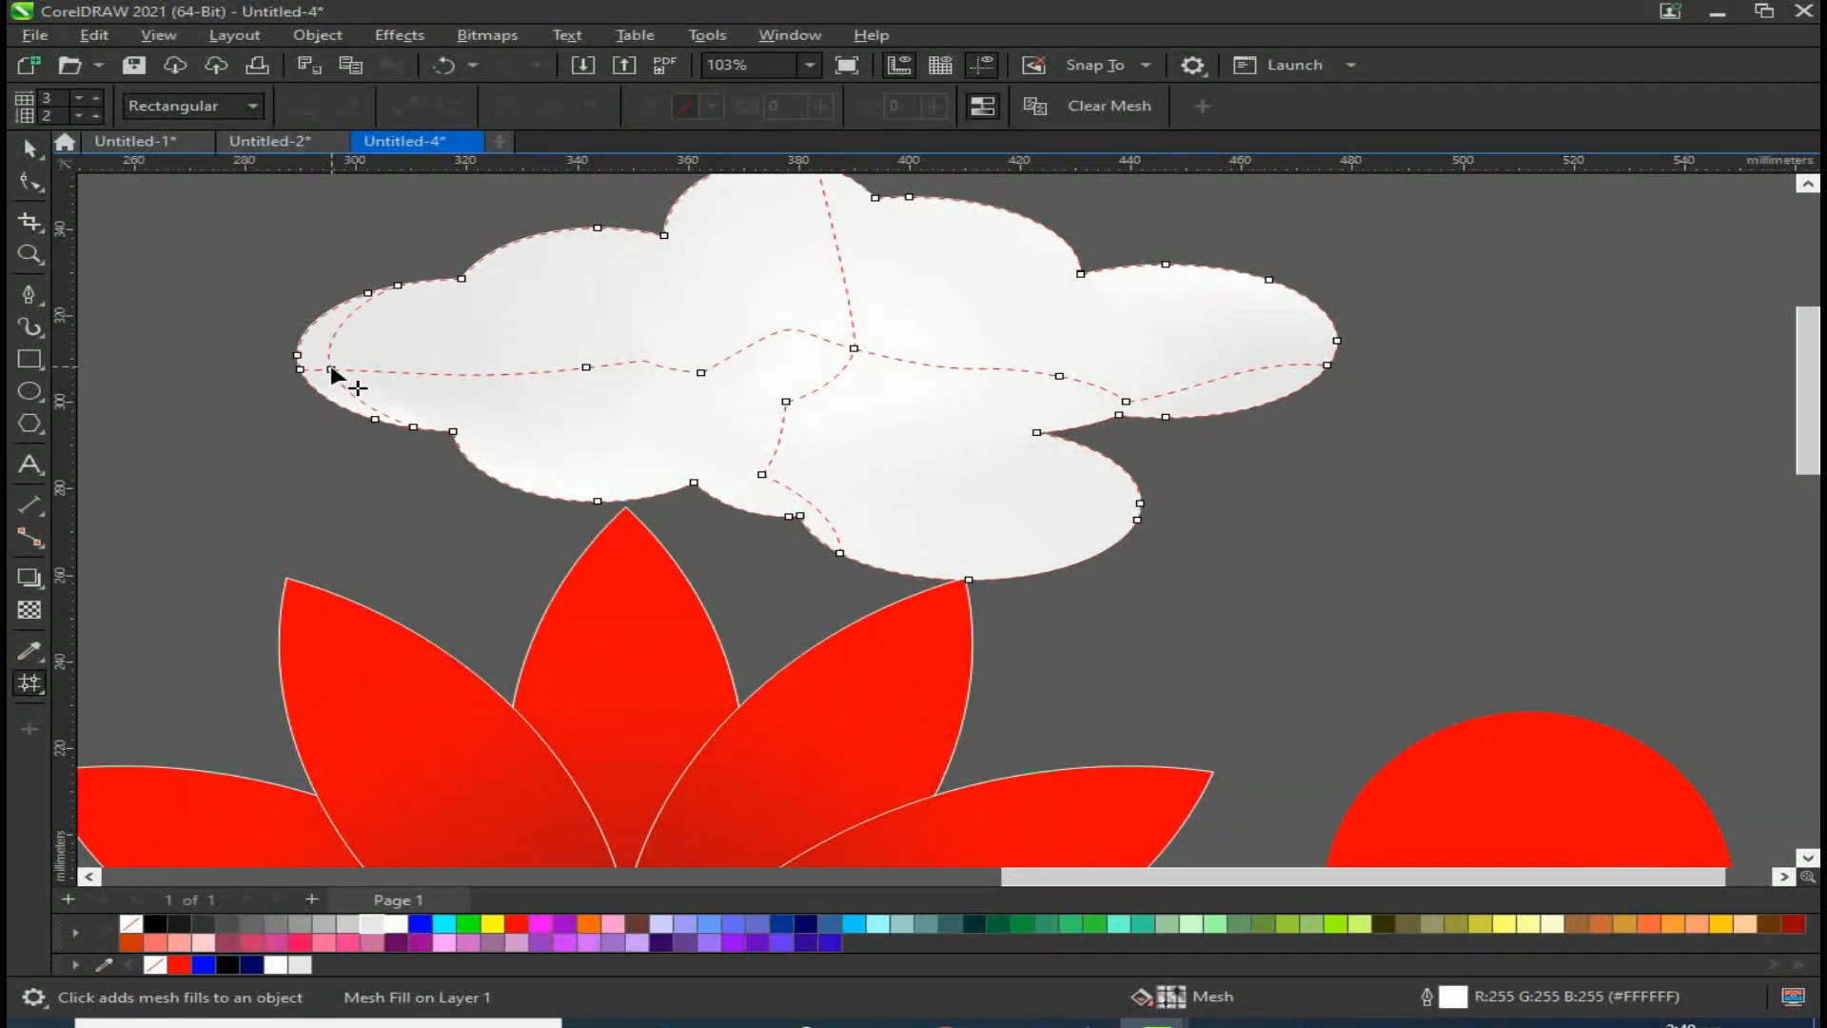
double_click(1278, 367)
left_click(1338, 345)
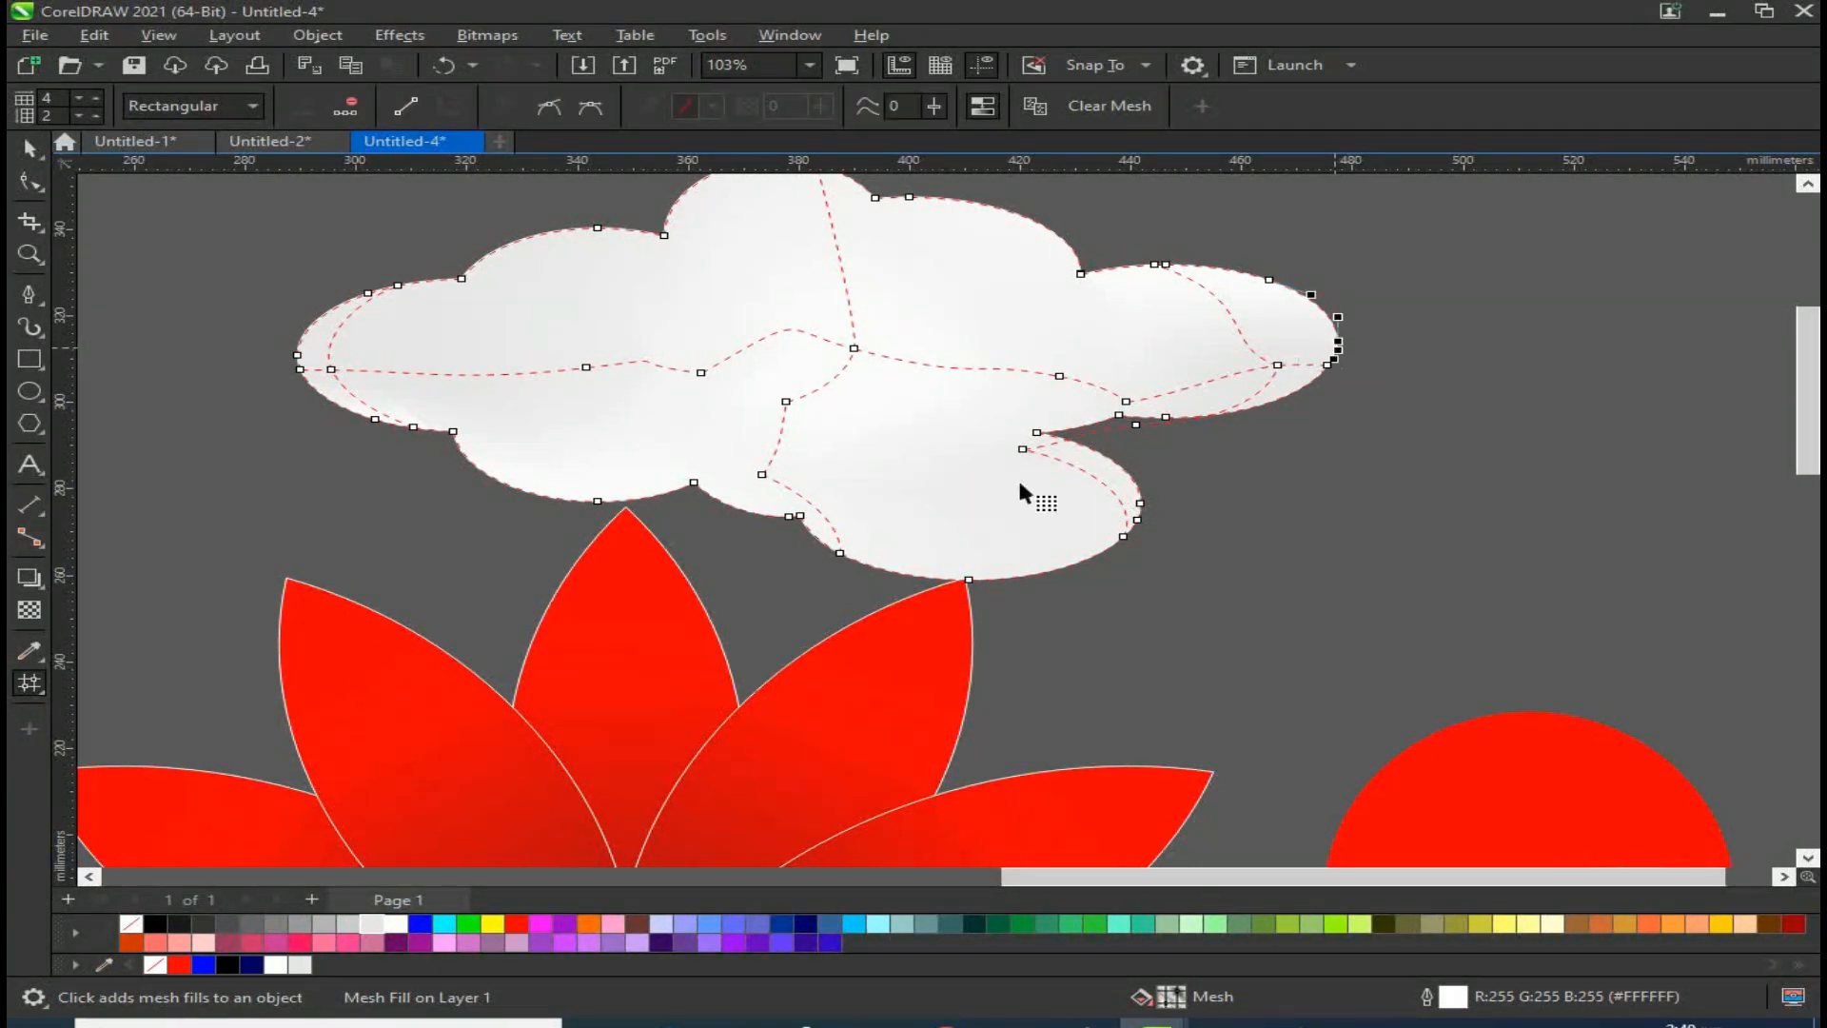
left_click(351, 925)
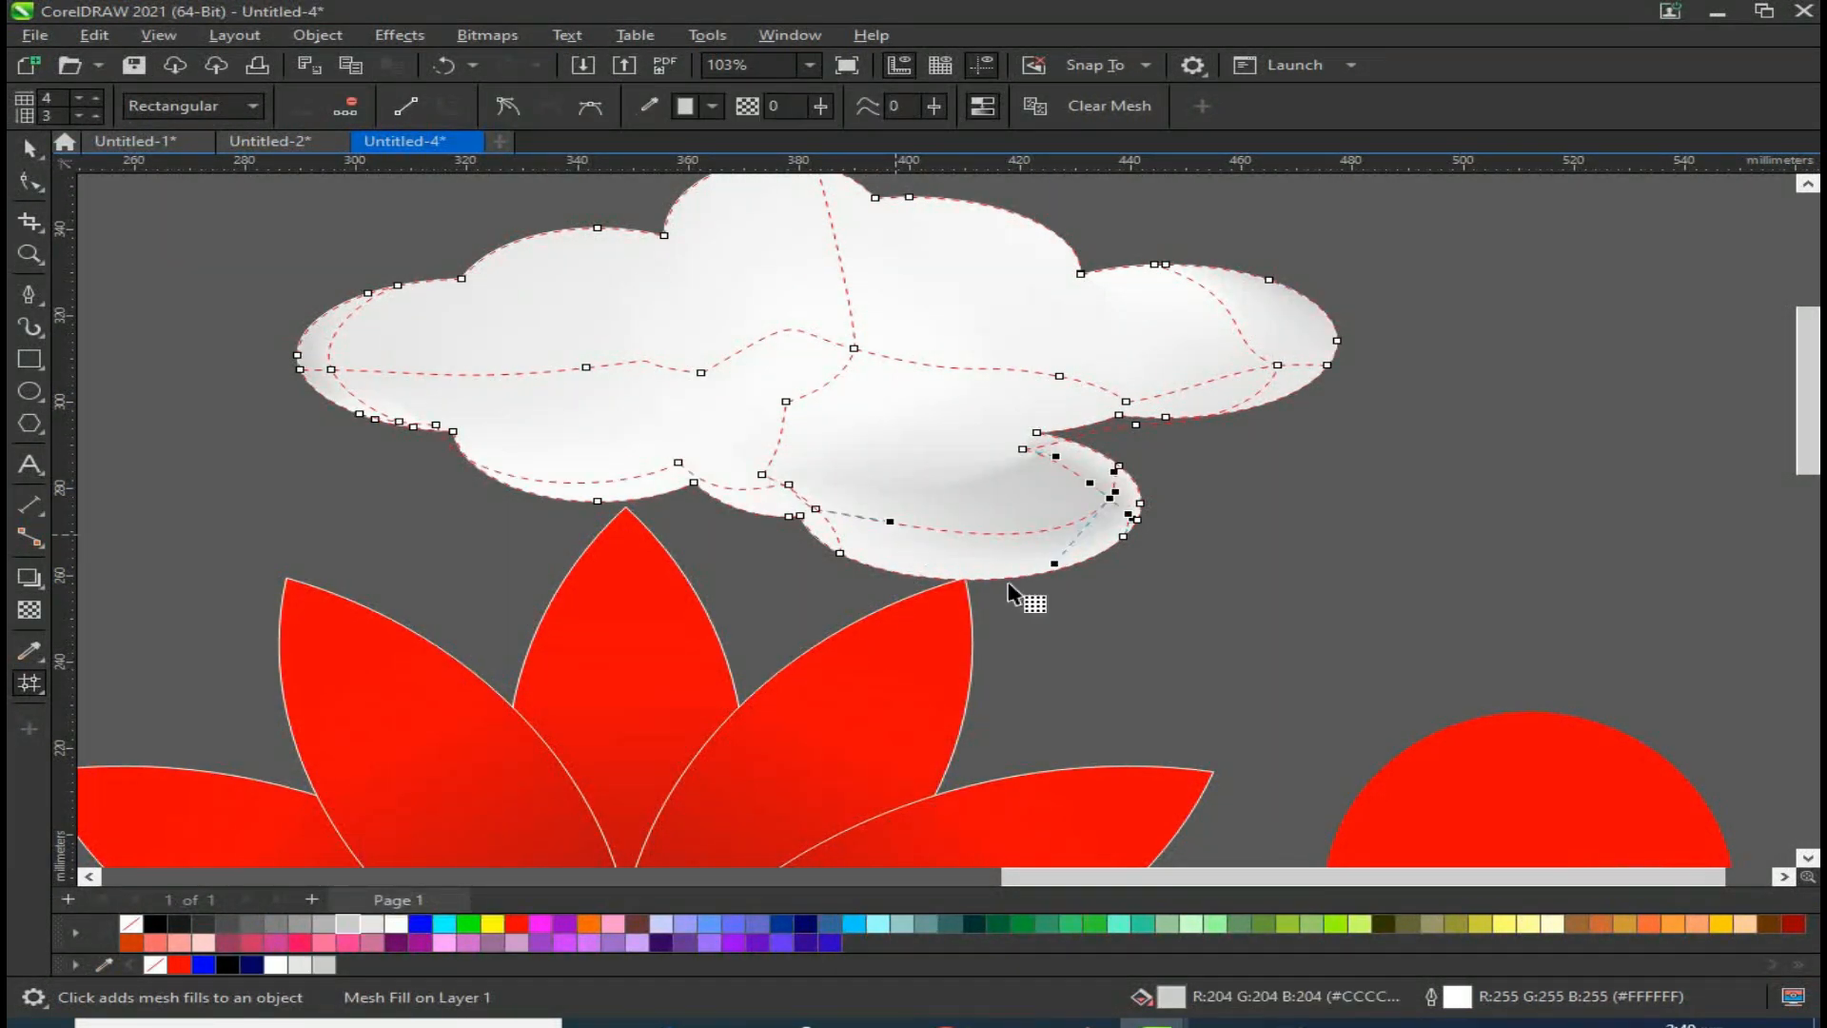
left_click(1101, 656)
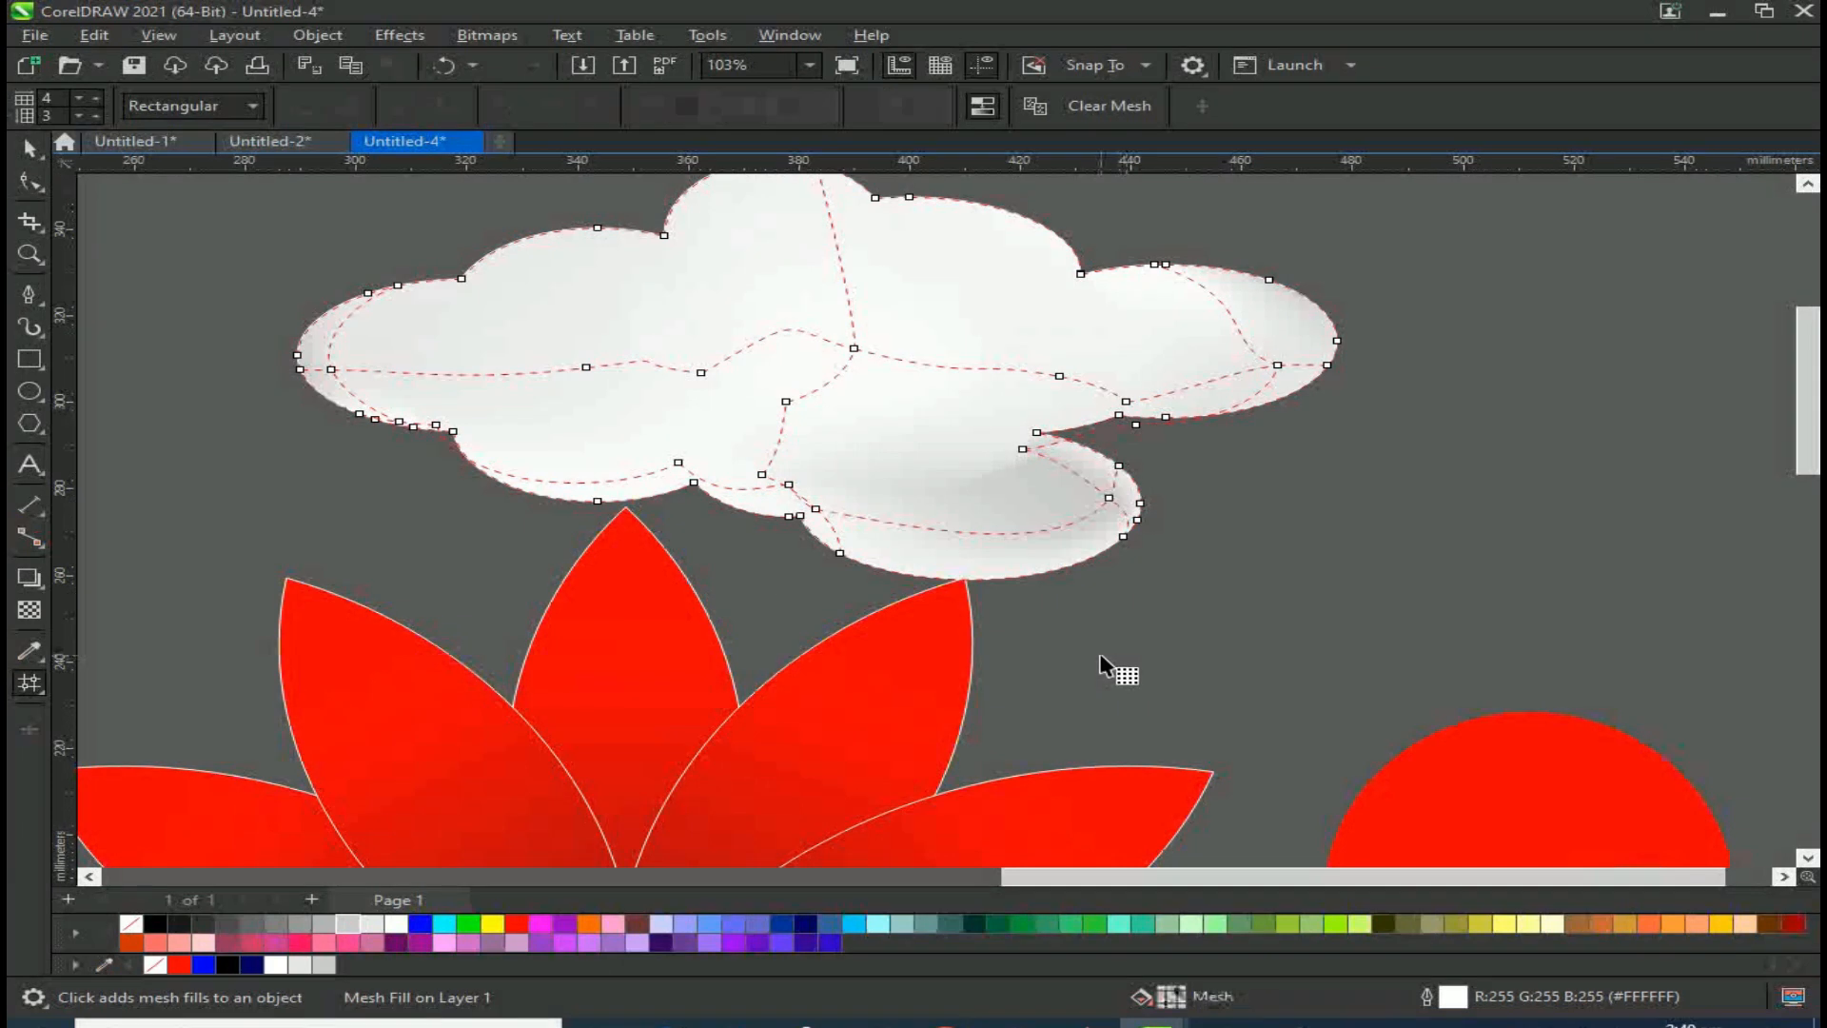
scroll(462, 547, "down", 2)
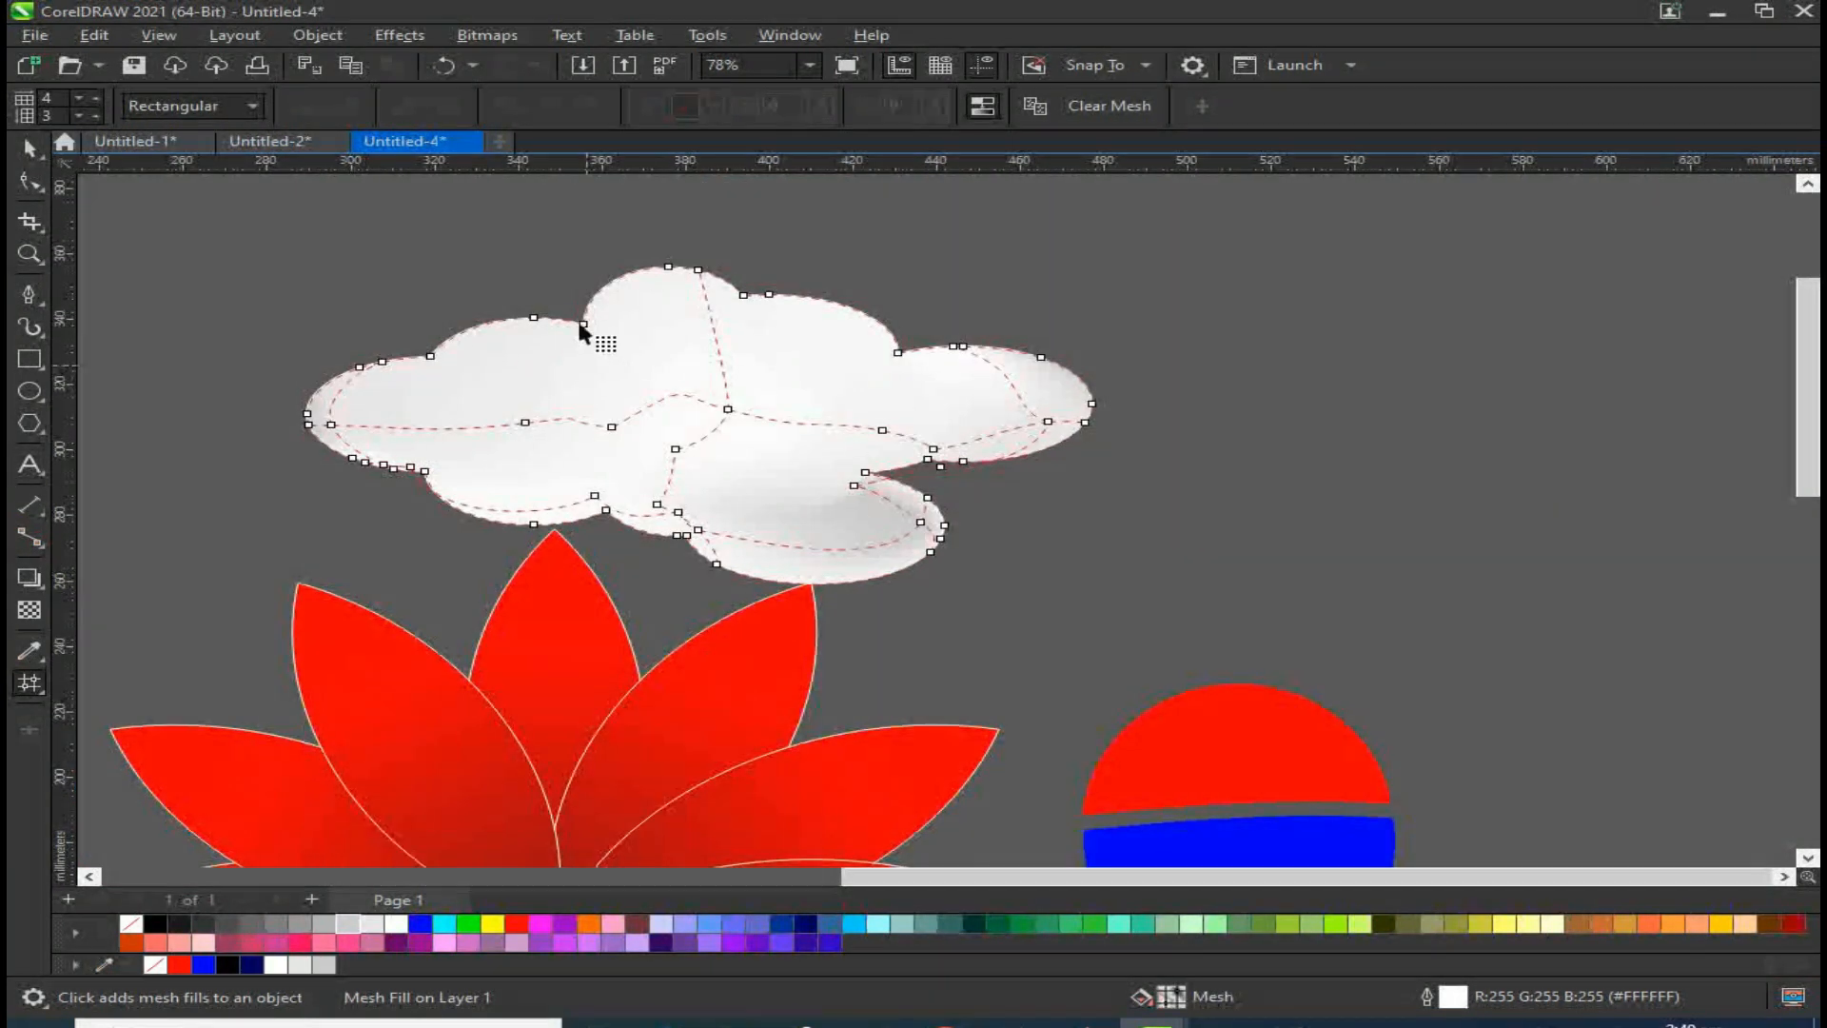
scroll(683, 323, "up", 1)
left_click(604, 452)
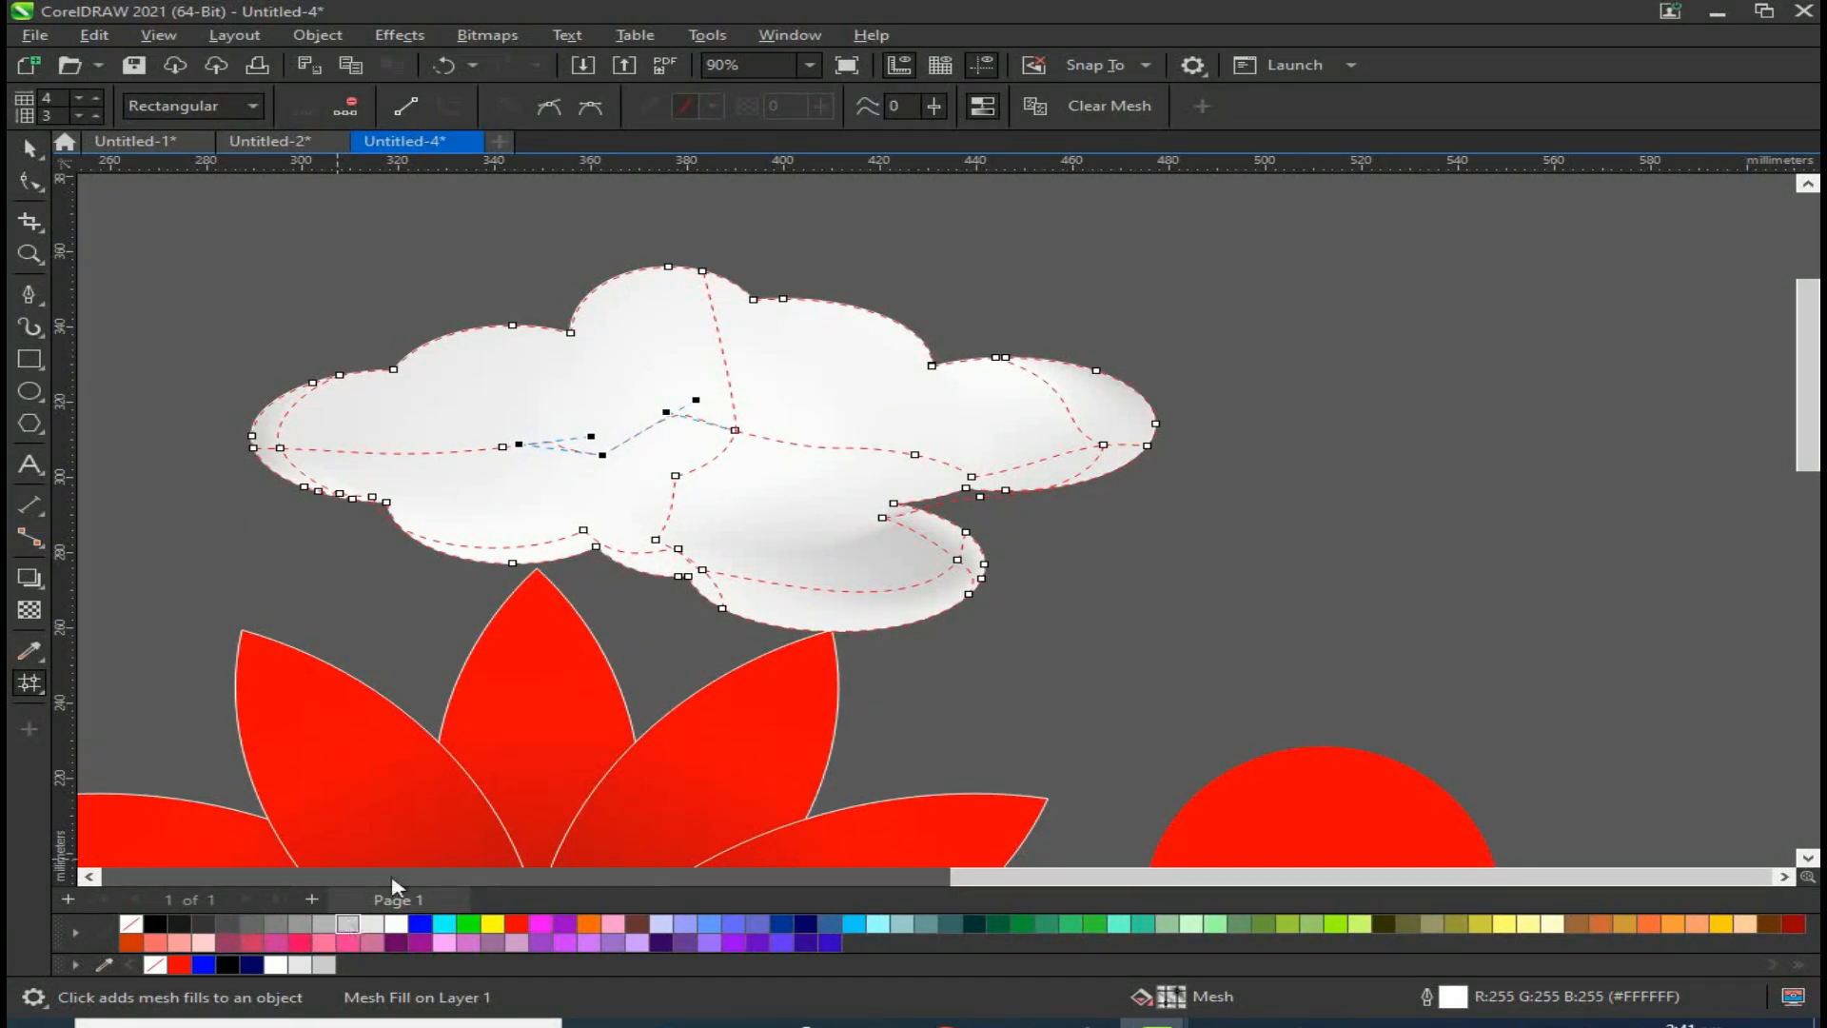
left_click(502, 447)
left_click(572, 331)
left_click(757, 300)
left_click(27, 157)
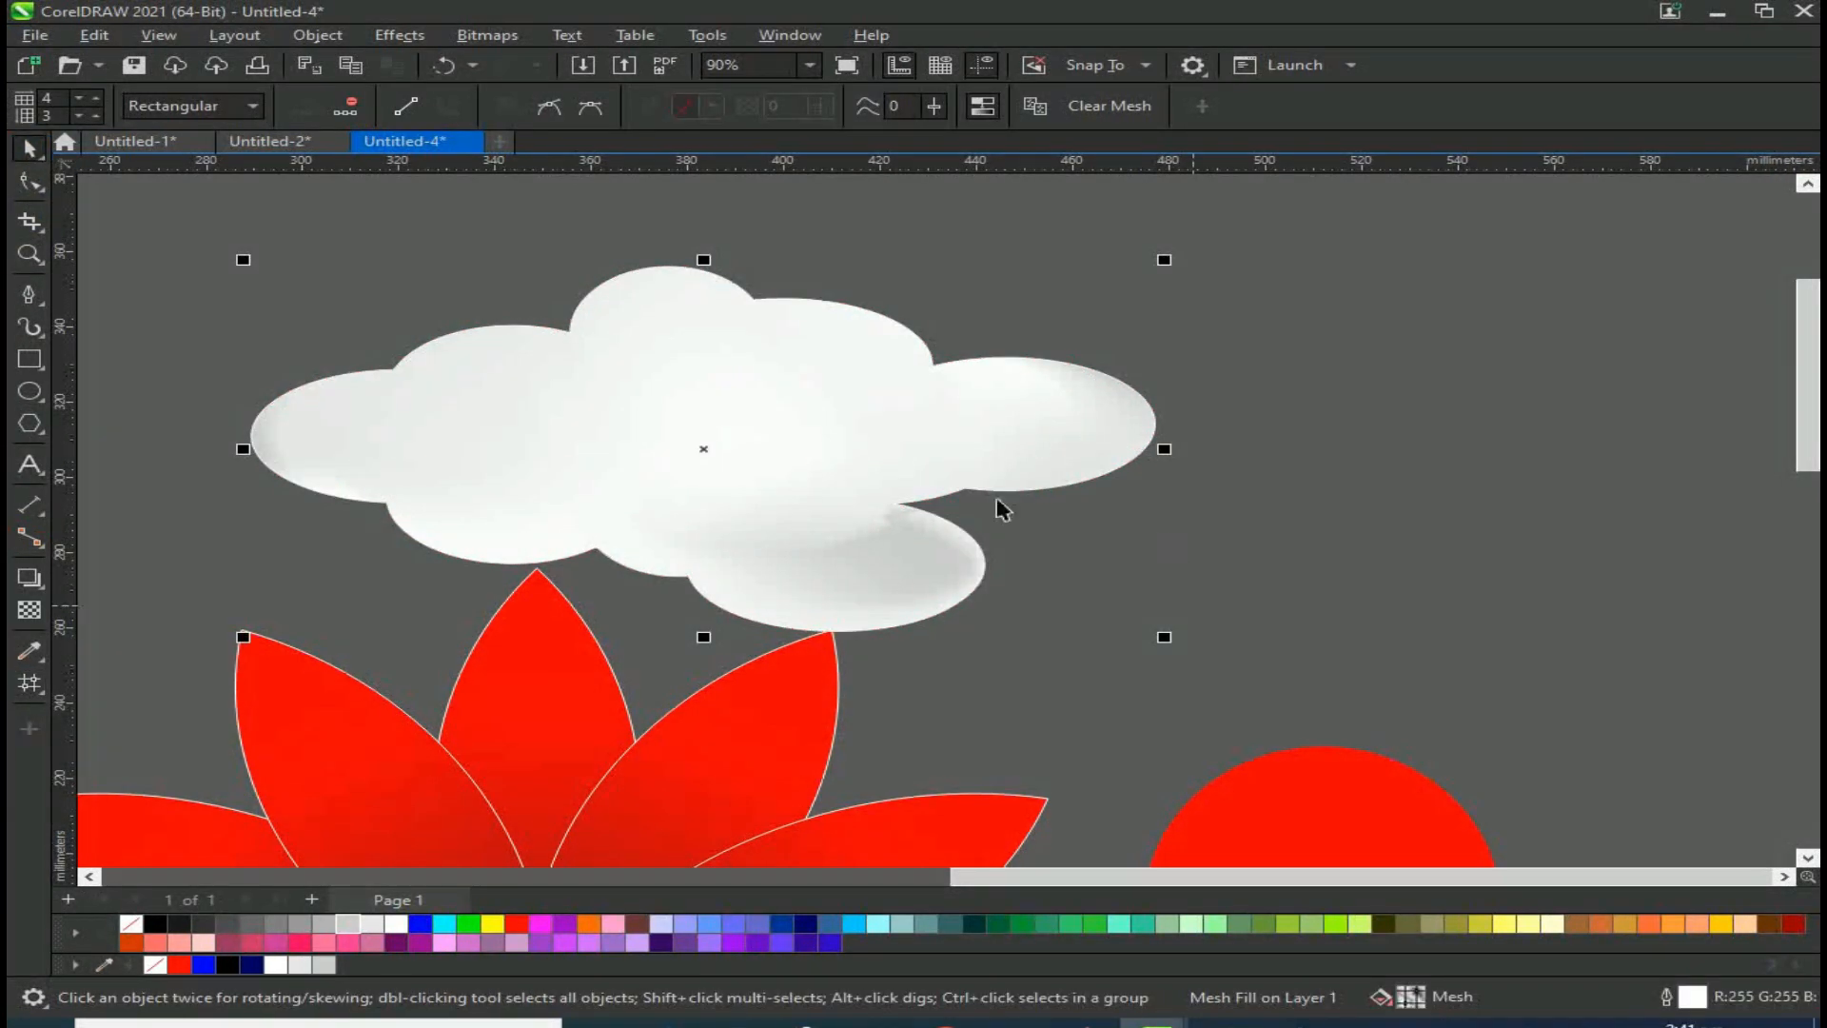
left_click(1319, 395)
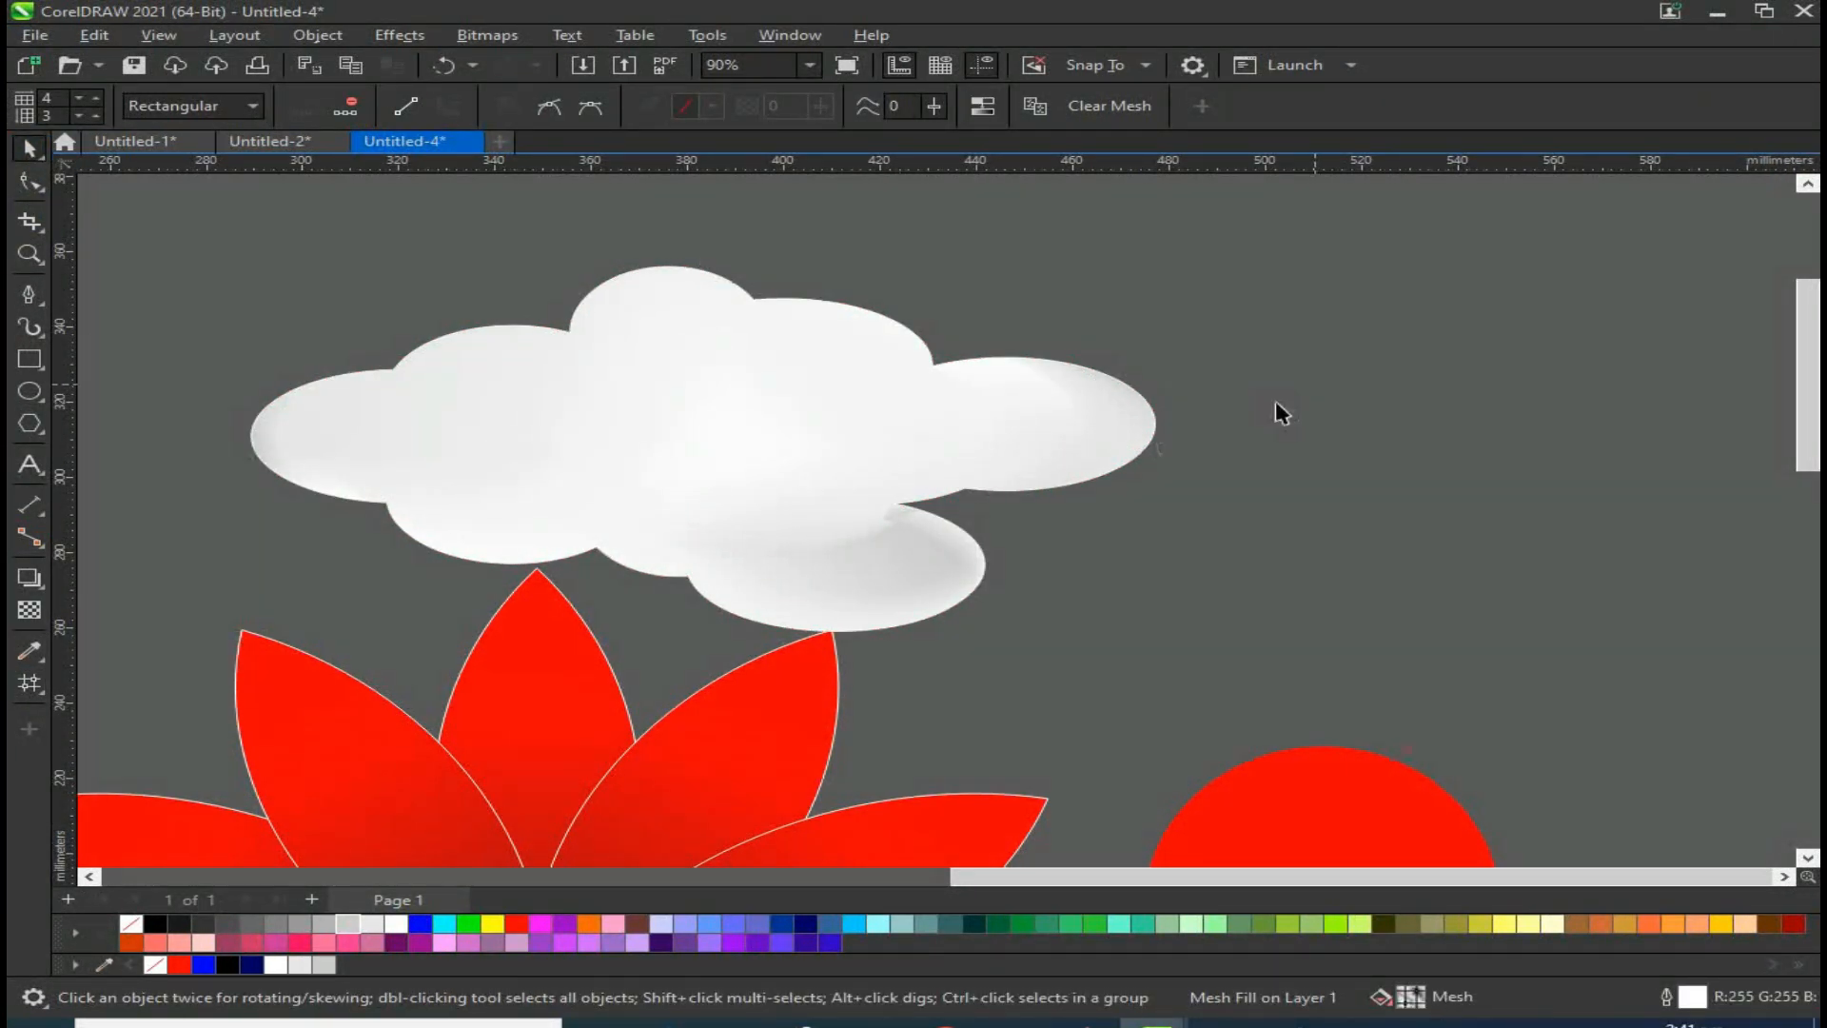
Step: Reposition the cloud above the flower and the two-colour circle
scroll(1142, 419, "down", 1)
left_click_drag(843, 452, 944, 404)
scroll(947, 405, "down", 2)
left_click_drag(946, 396, 995, 463)
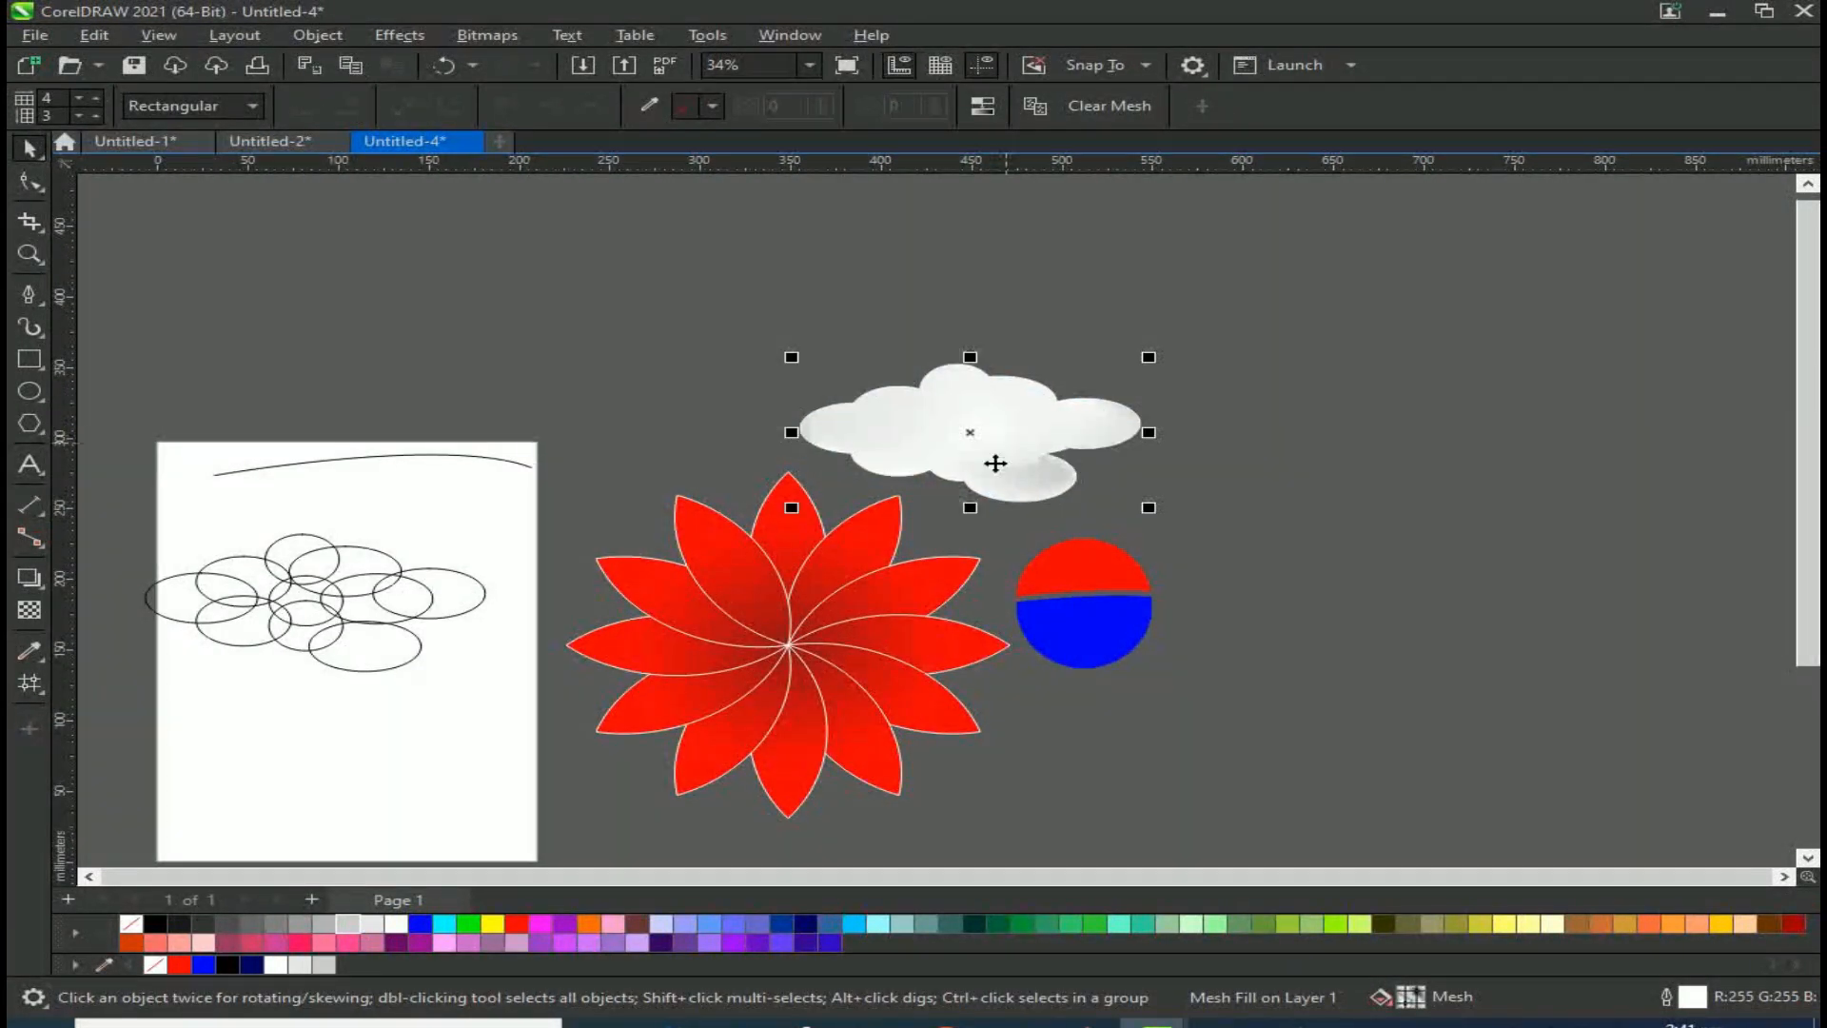
Step: Pull one petal out of the flower and rotate copies of it into a three-petal fan
left_click(647, 624)
left_click_drag(671, 619, 477, 314)
left_click(508, 338)
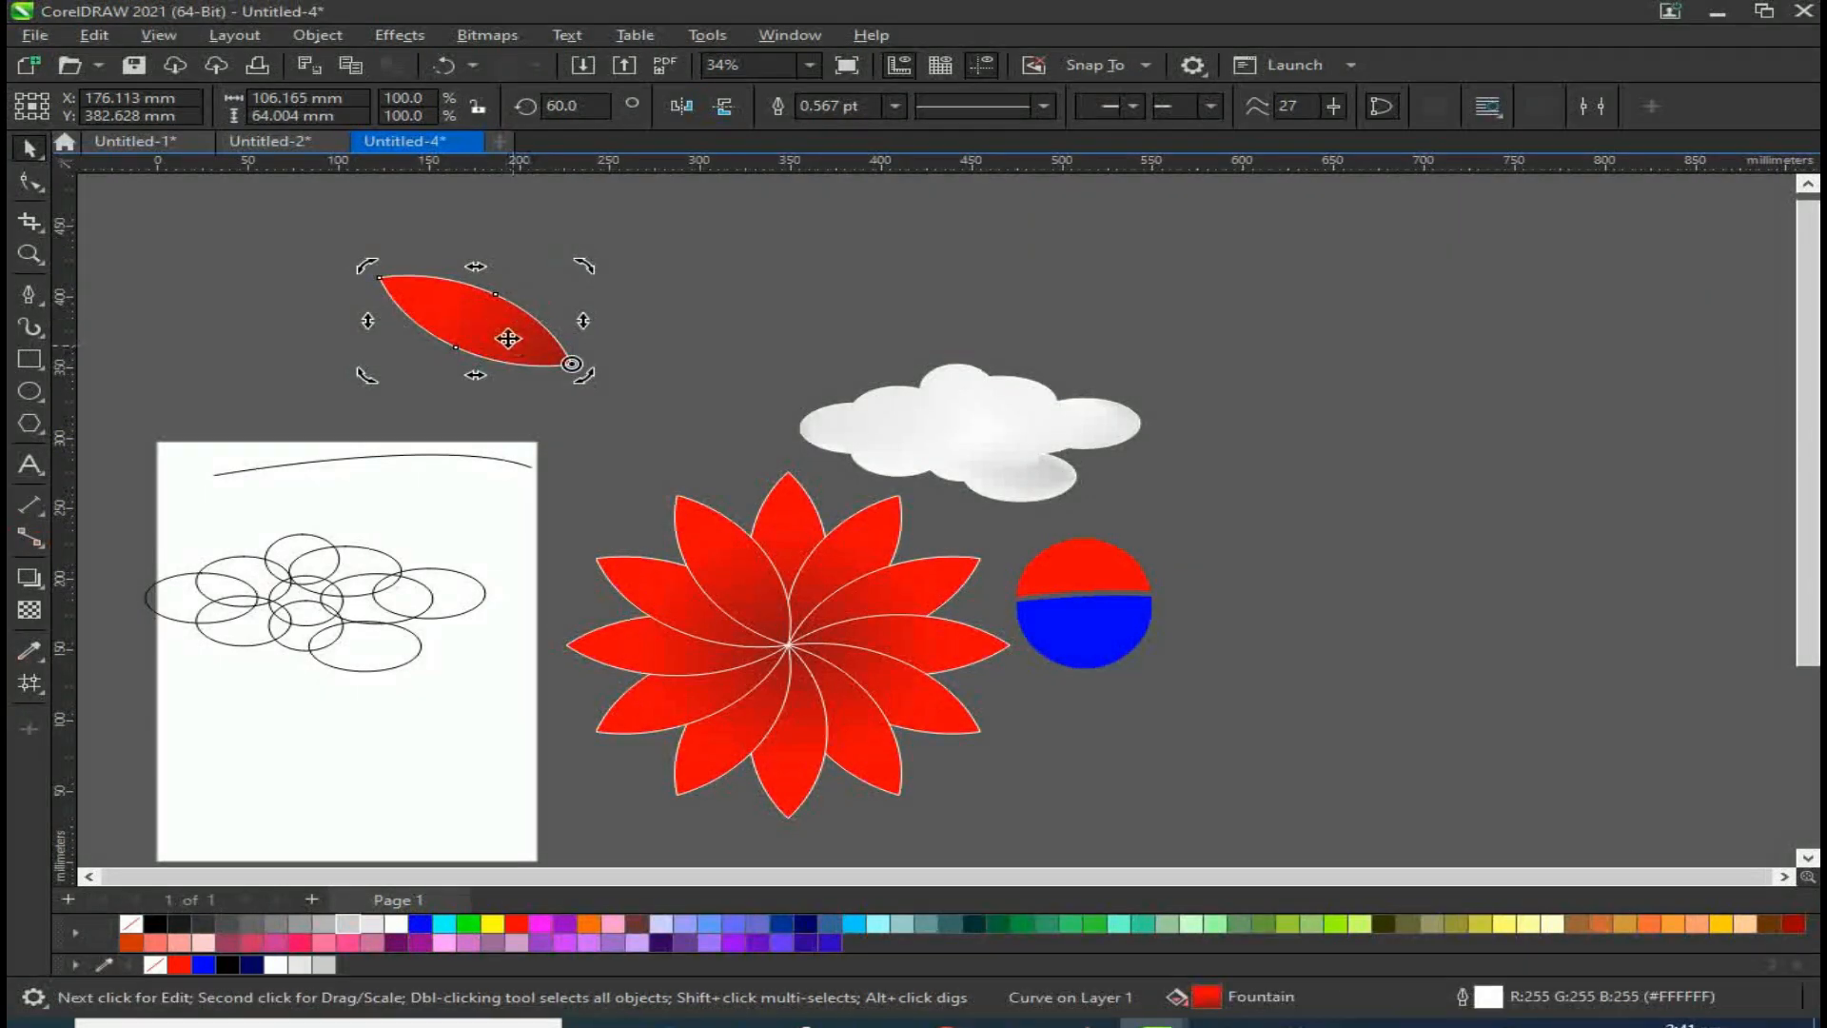
left_click_drag(366, 269, 596, 245)
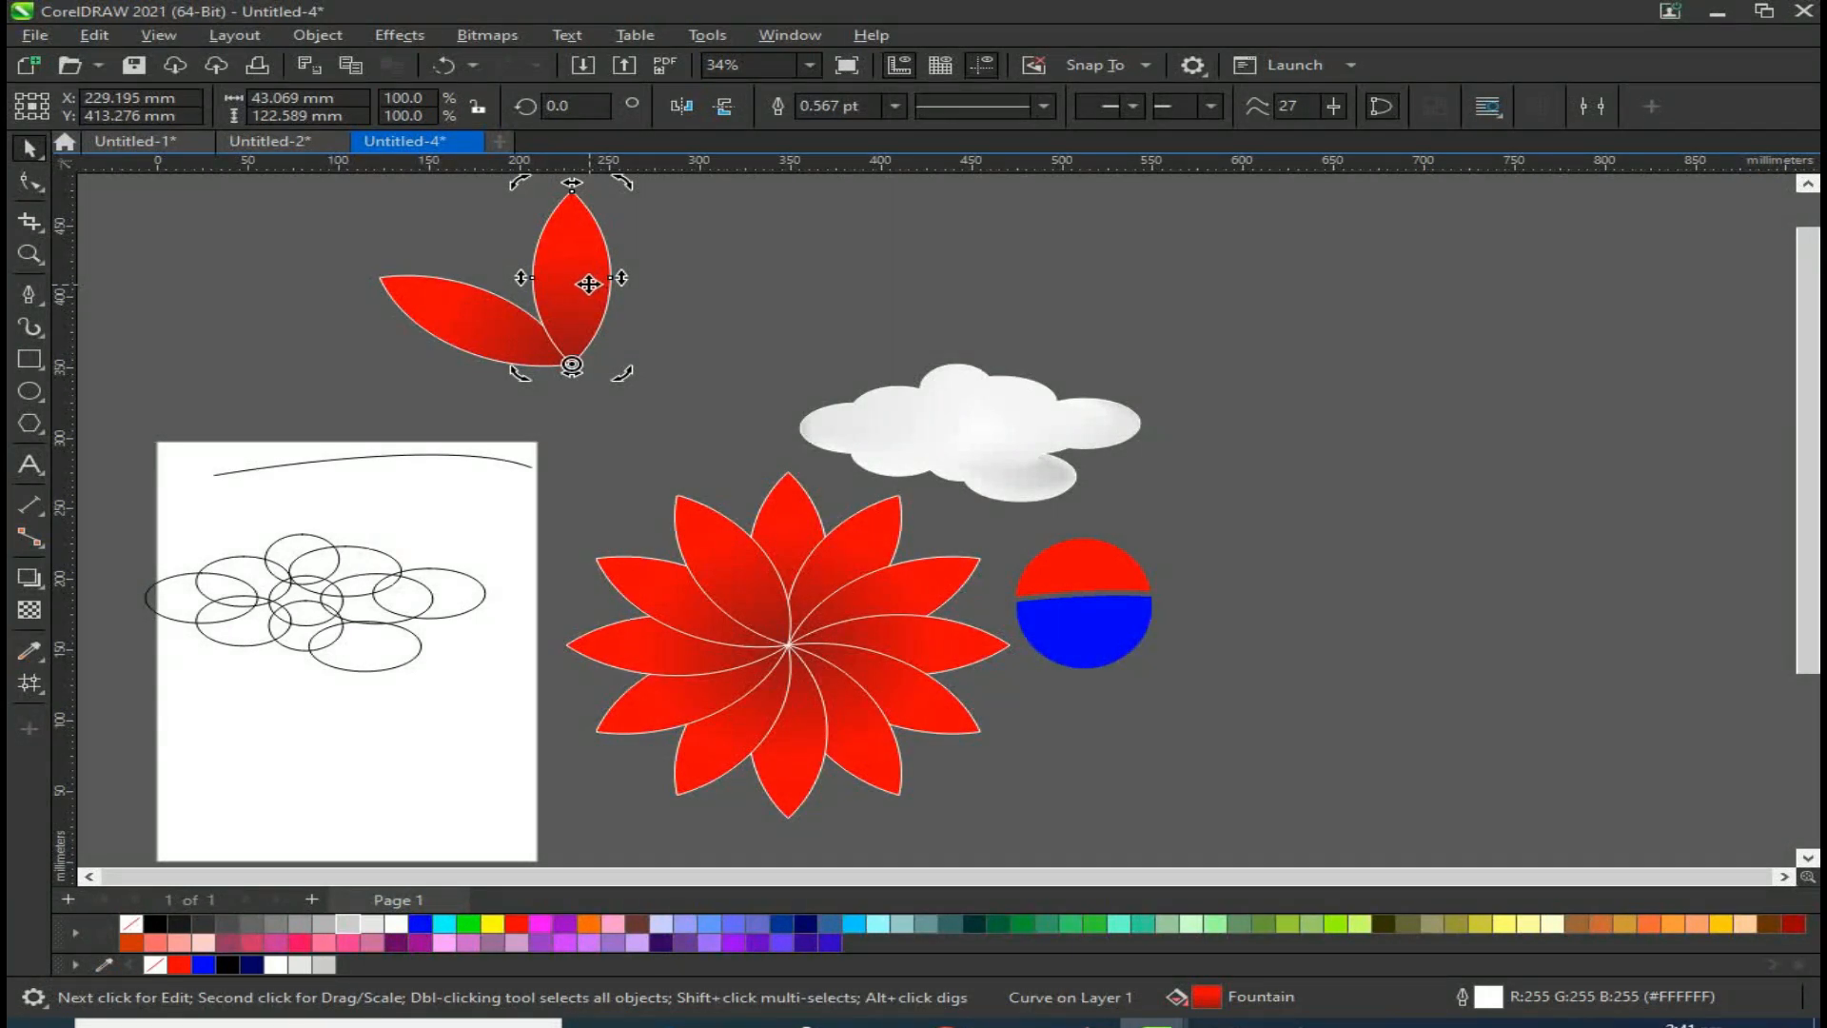
key("ctrl+r")
left_click(462, 421)
Step: Select the three petals and move them below the two-colour circle
scroll(476, 427, "down", 1)
left_click_drag(317, 209, 740, 390)
left_click_drag(619, 344, 1142, 727)
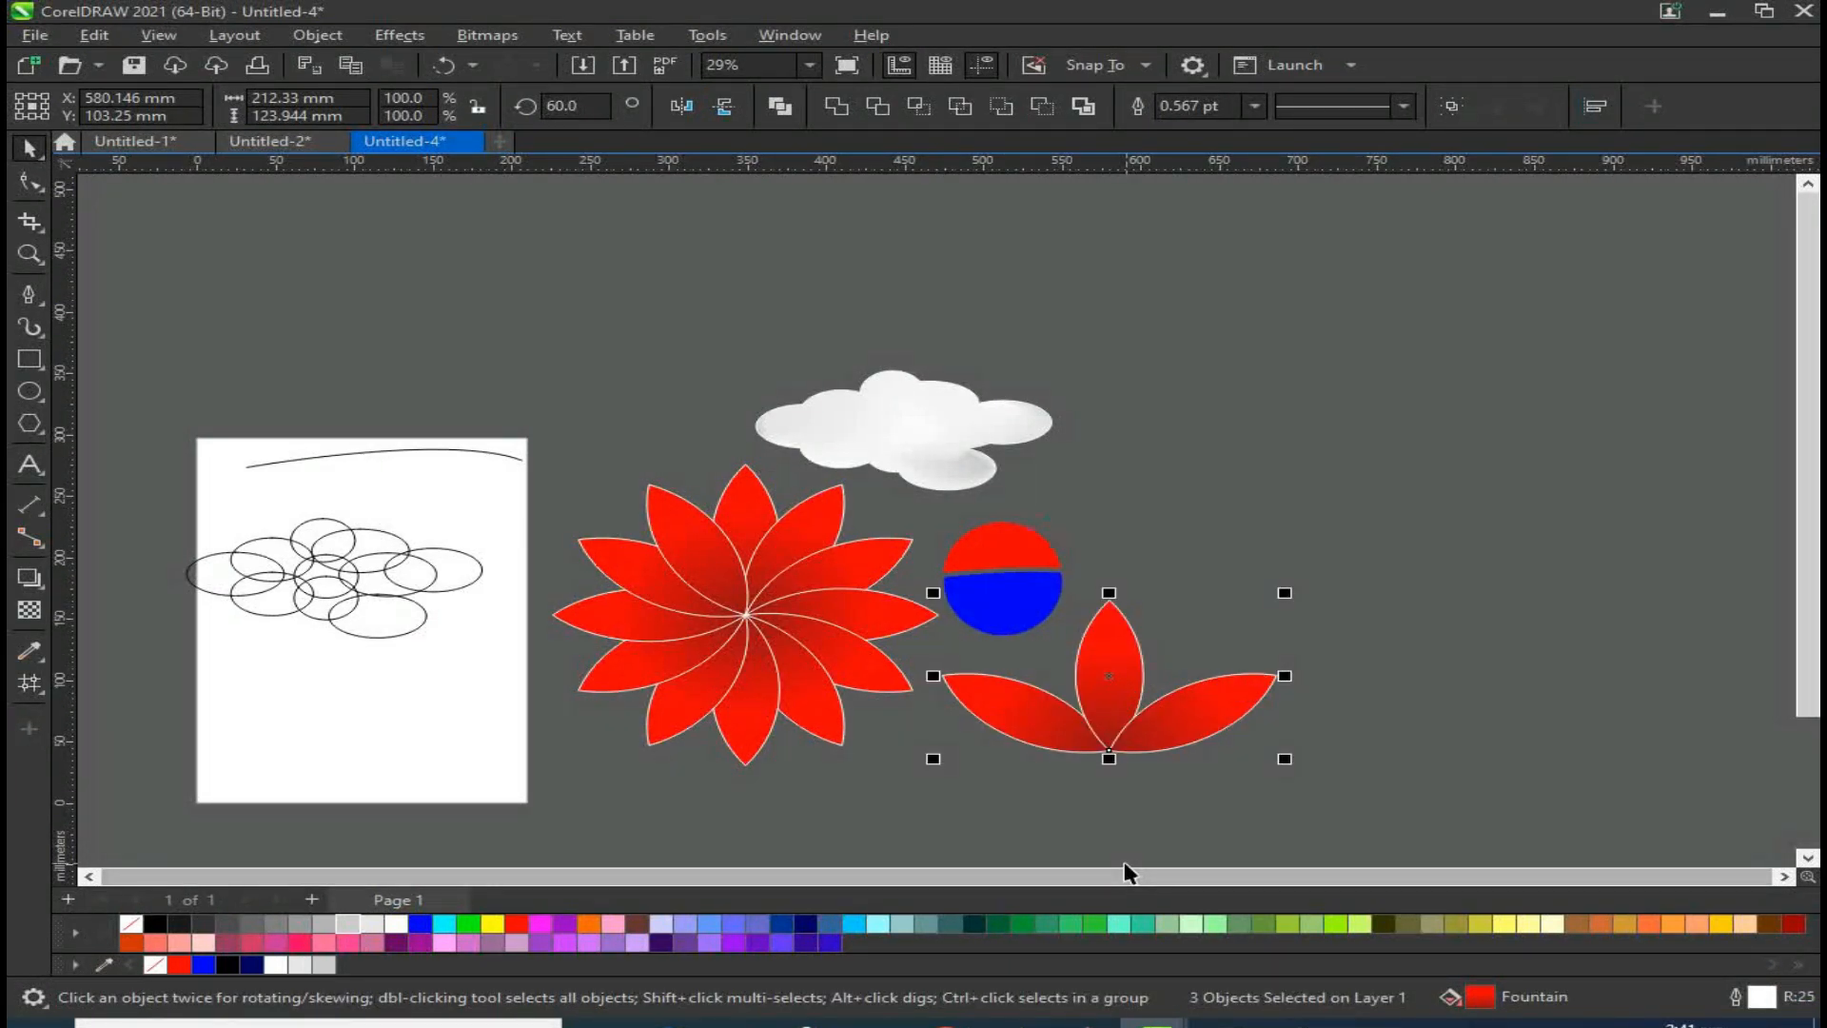
Step: Type a letter A with the Text tool above the page and enlarge it
left_click(29, 464)
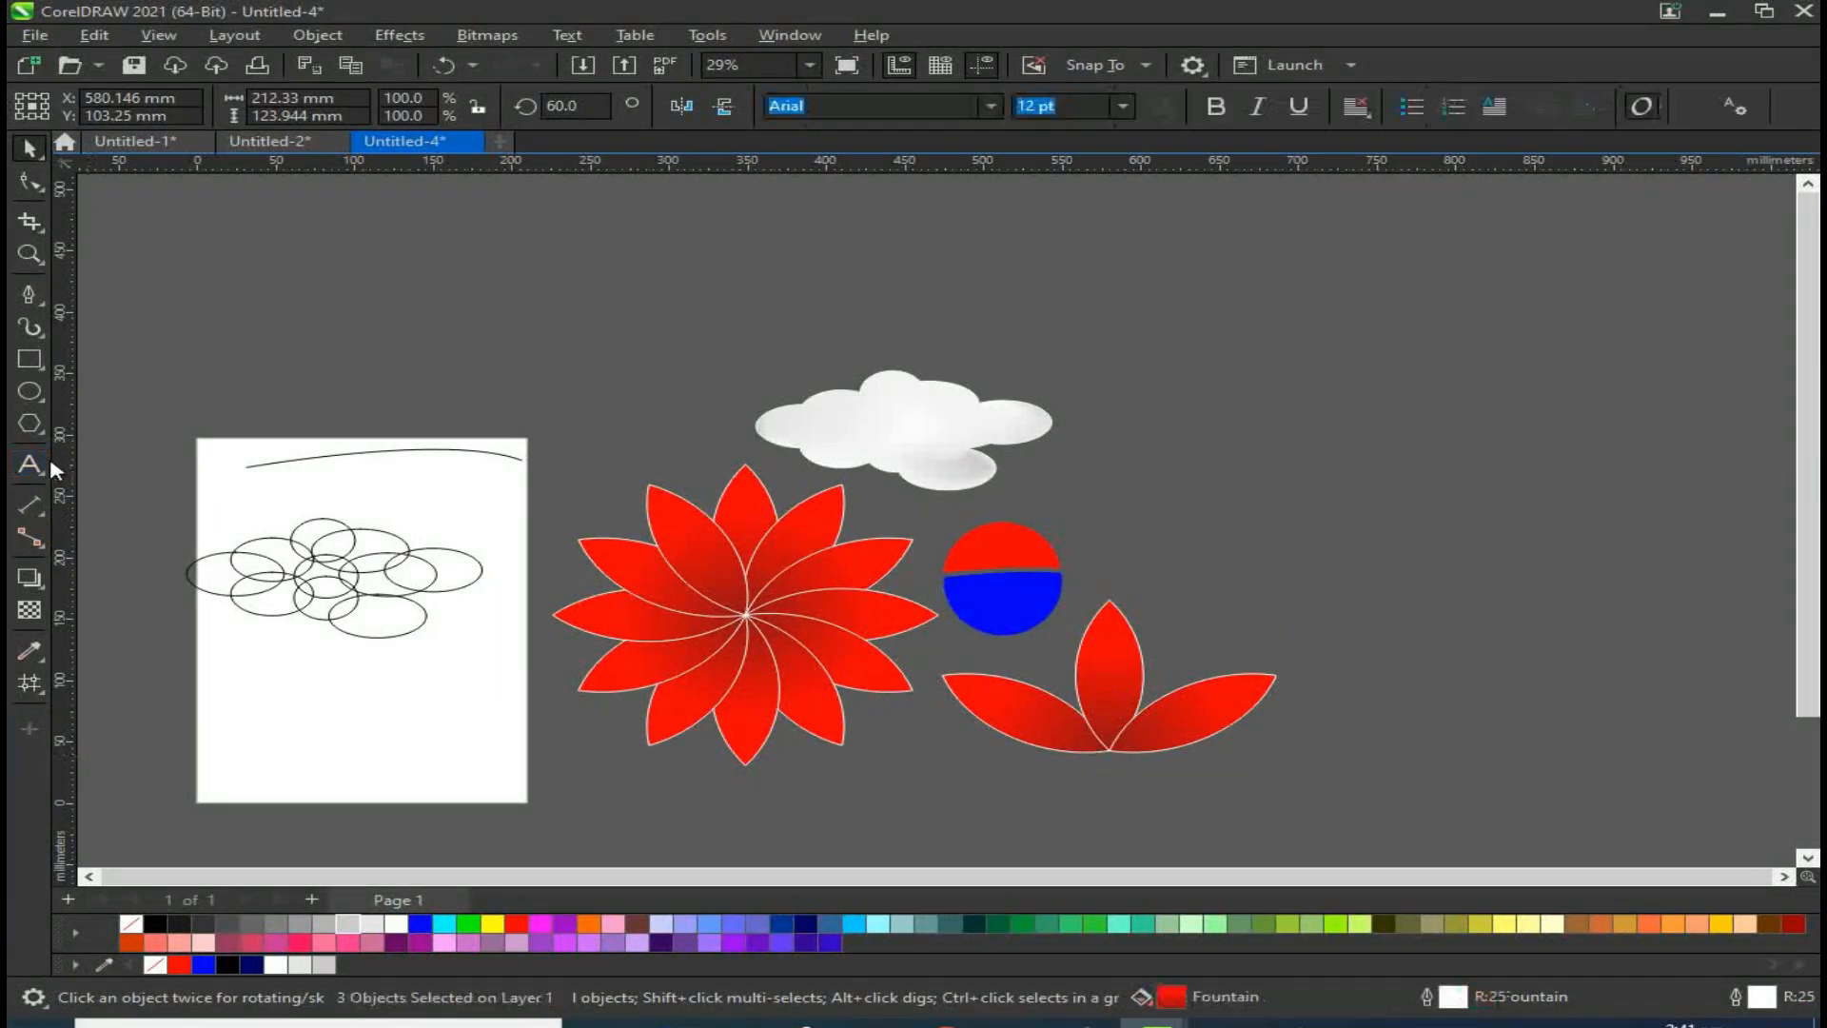
left_click(332, 324)
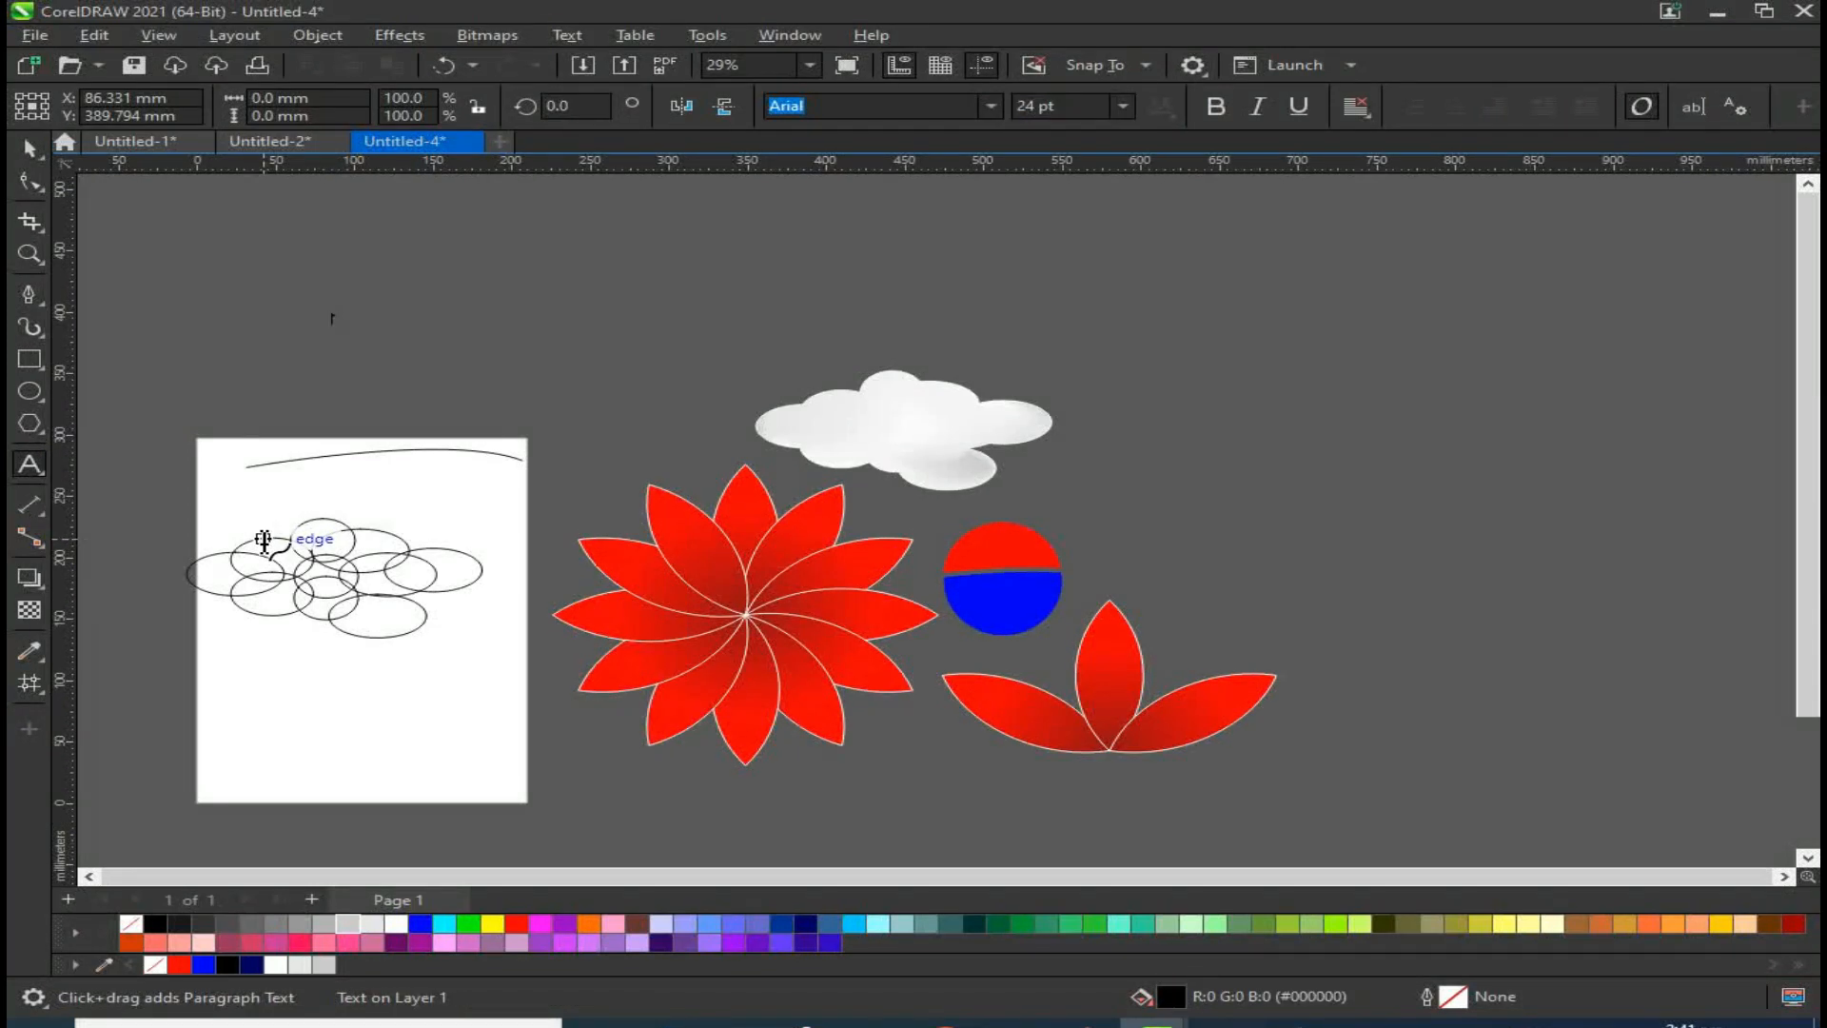
type("A")
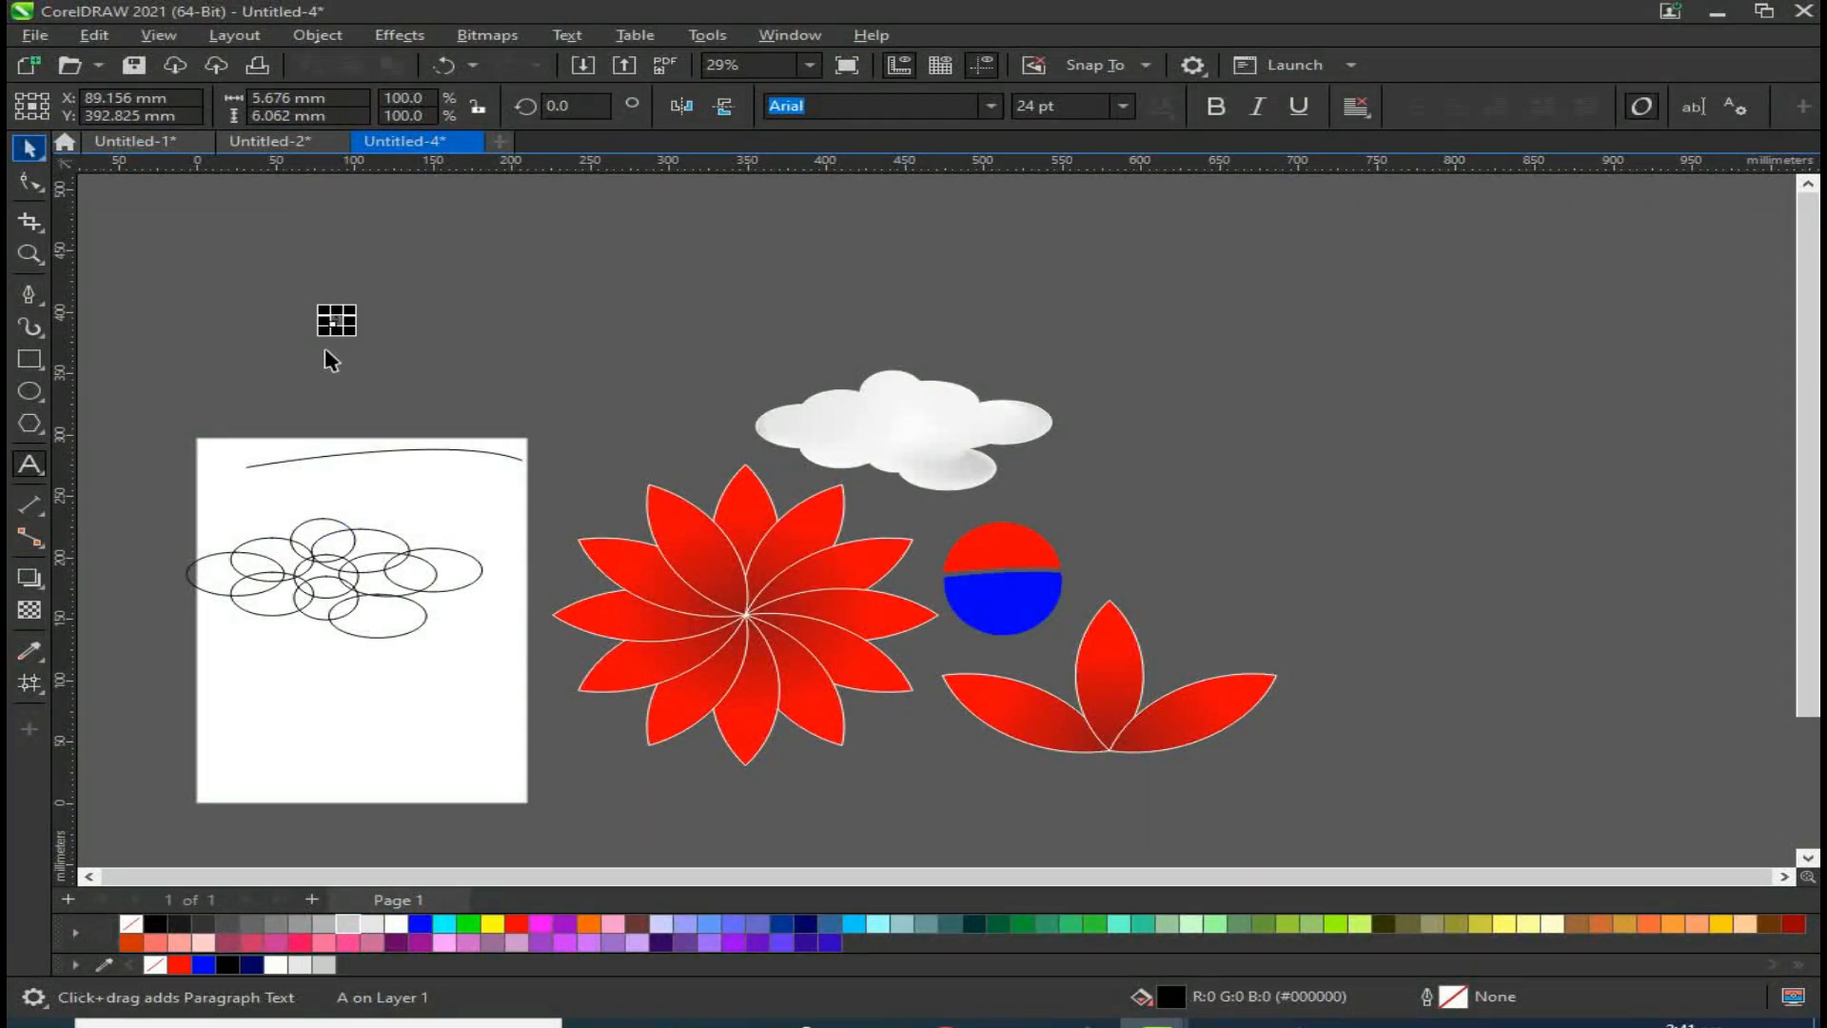
key("ctrl+space")
left_click_drag(356, 336, 506, 461)
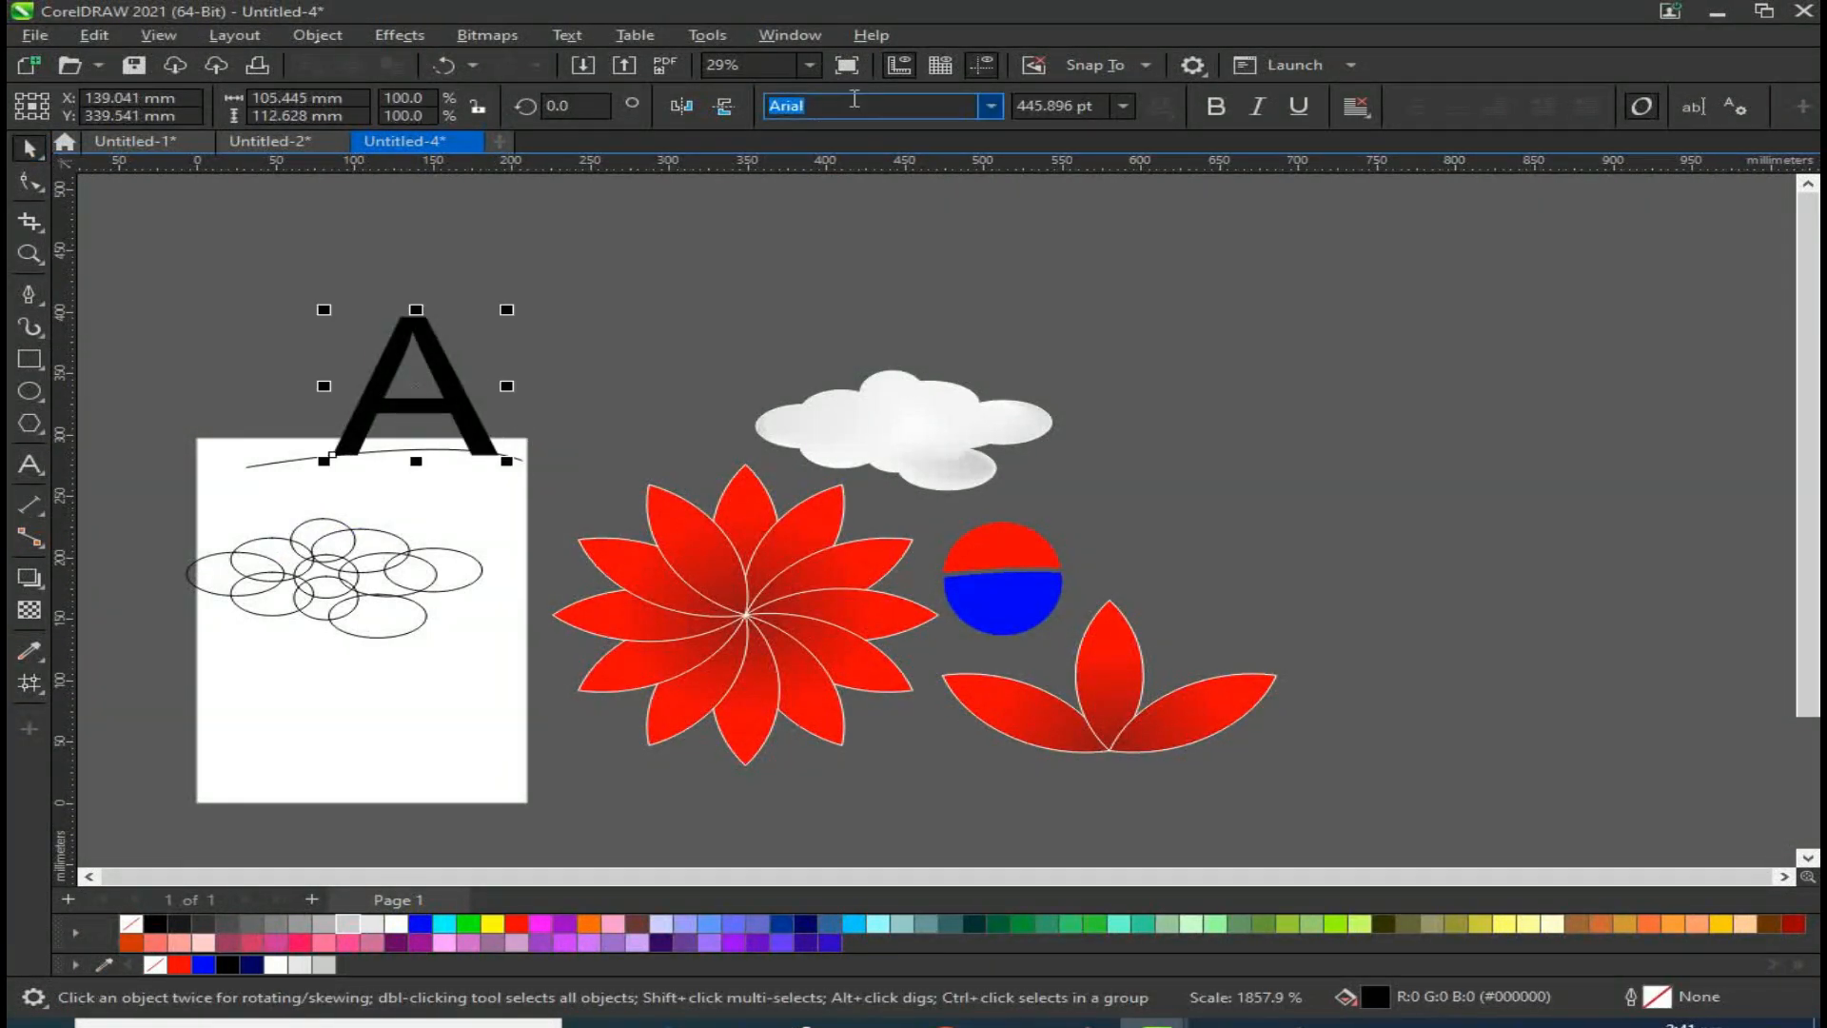
Step: Switch the A to the Impact font and move it to the right of the cloud
left_click(991, 106)
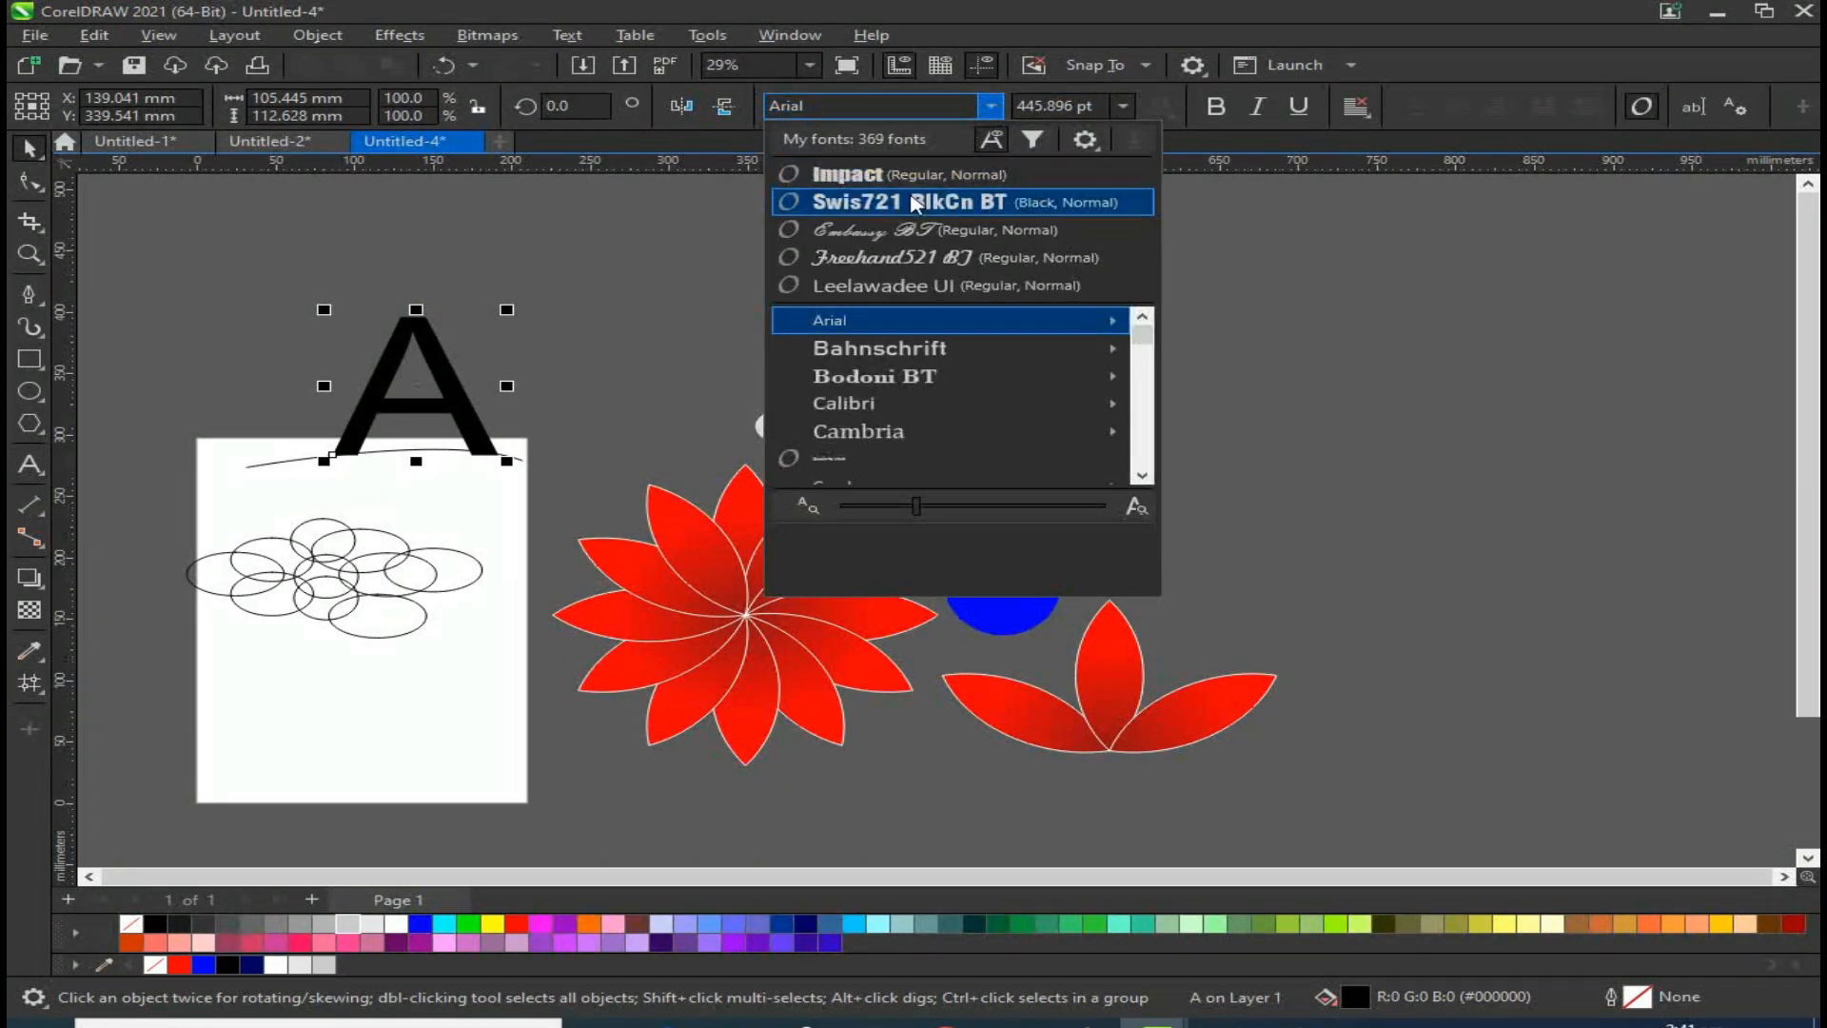
left_click(847, 175)
left_click_drag(356, 354, 1299, 370)
Step: Add a B after the A to make AB, then enlarge the text and shift it slightly left
double_click(1295, 374)
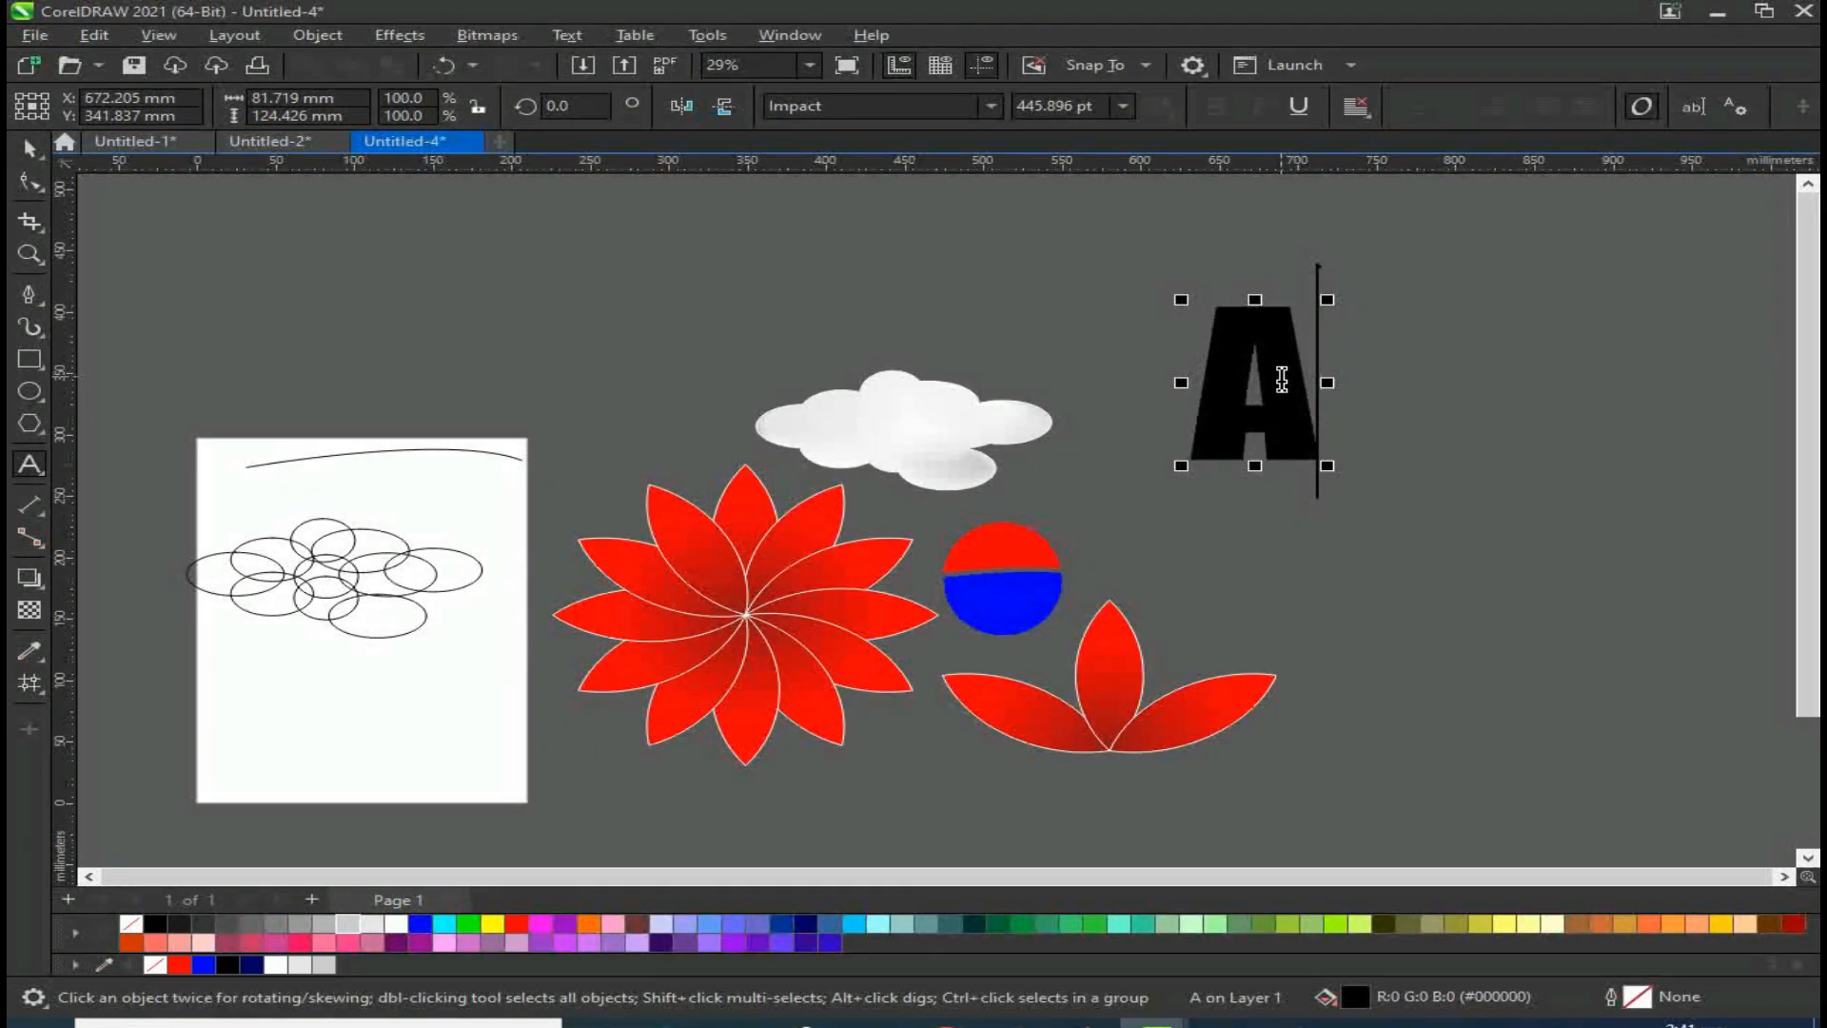
type("B")
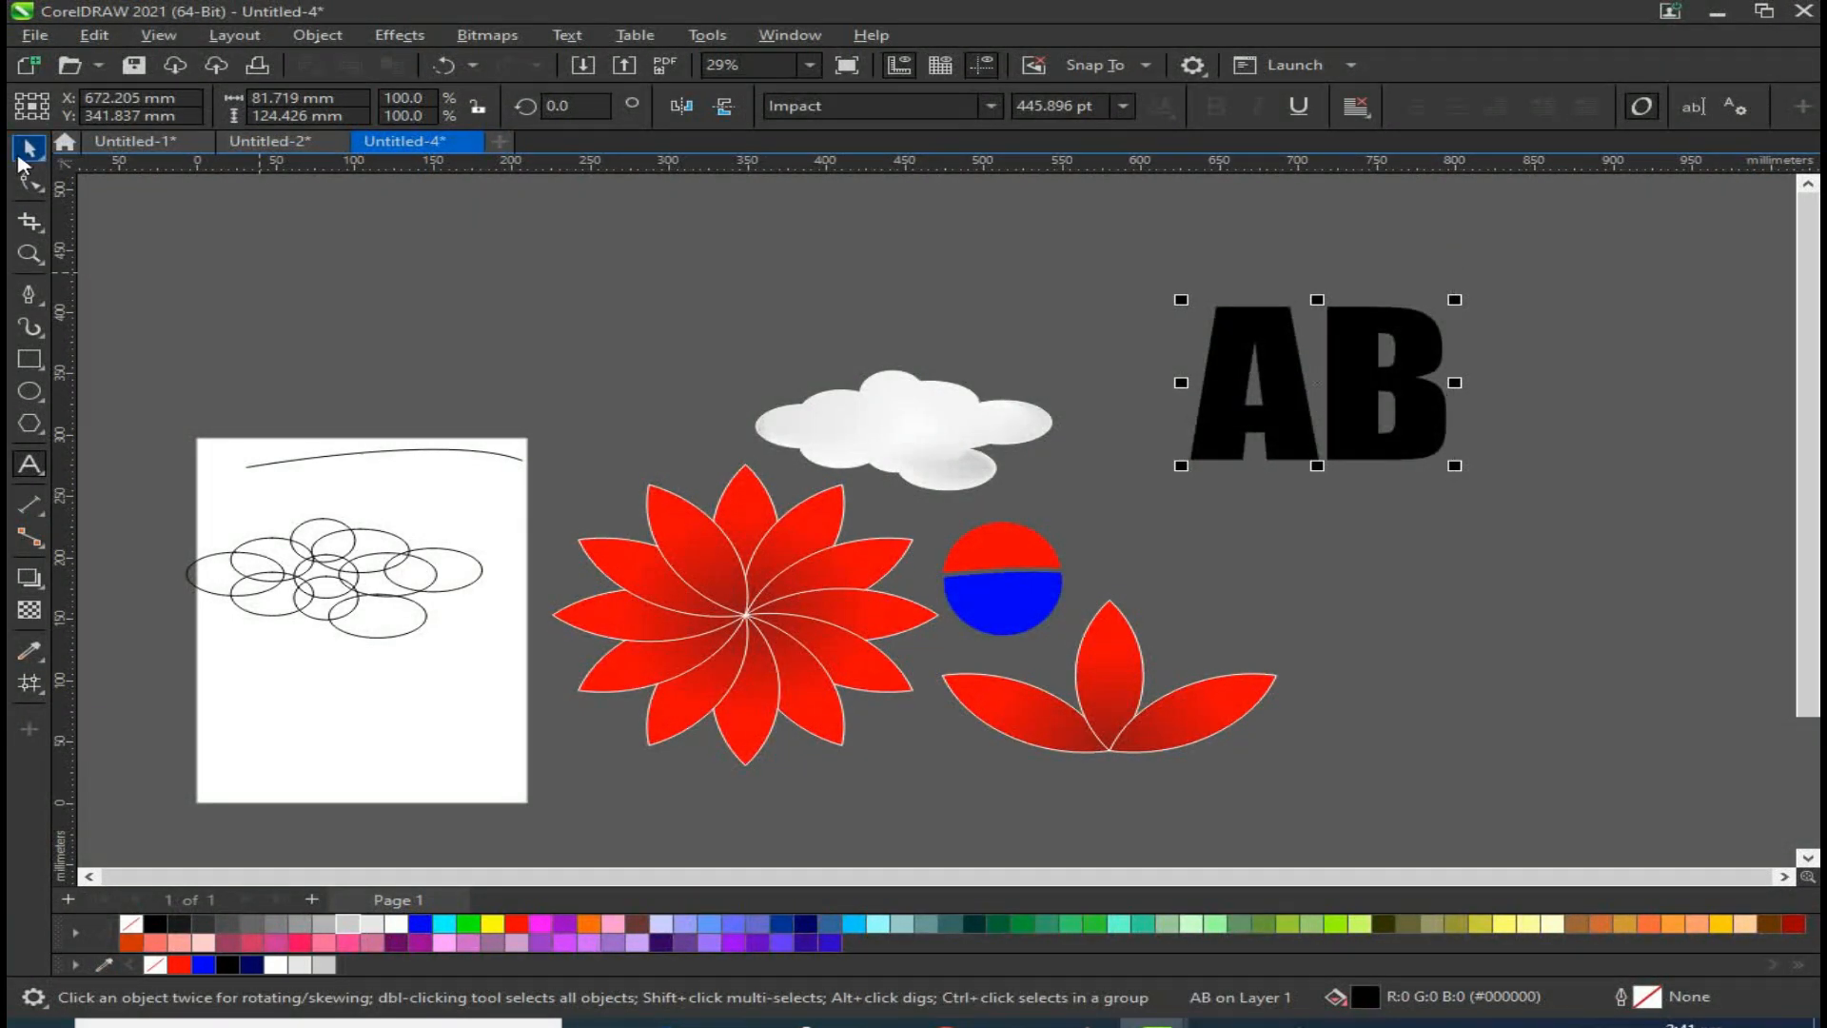
left_click_drag(1454, 466, 1606, 607)
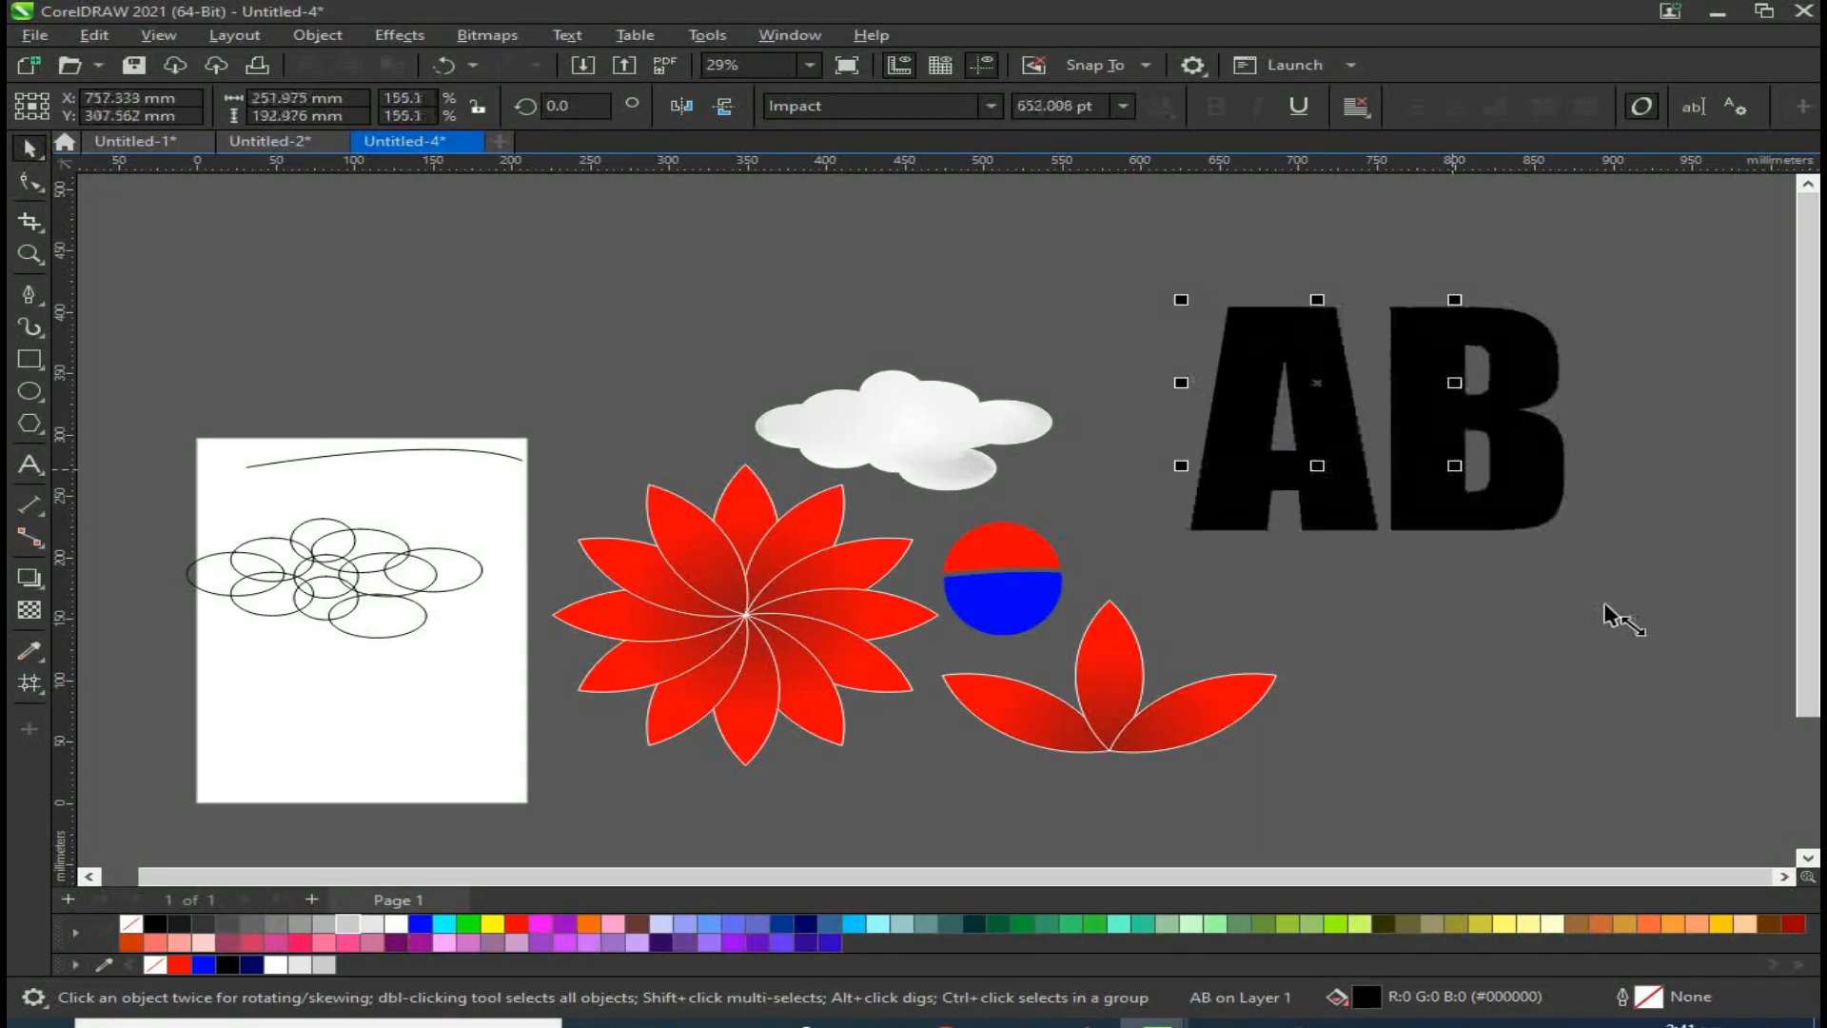
left_click_drag(1480, 428, 1361, 423)
Step: Move one petal between the A and B, rotate it slightly and stretch it much taller
left_click(1476, 734)
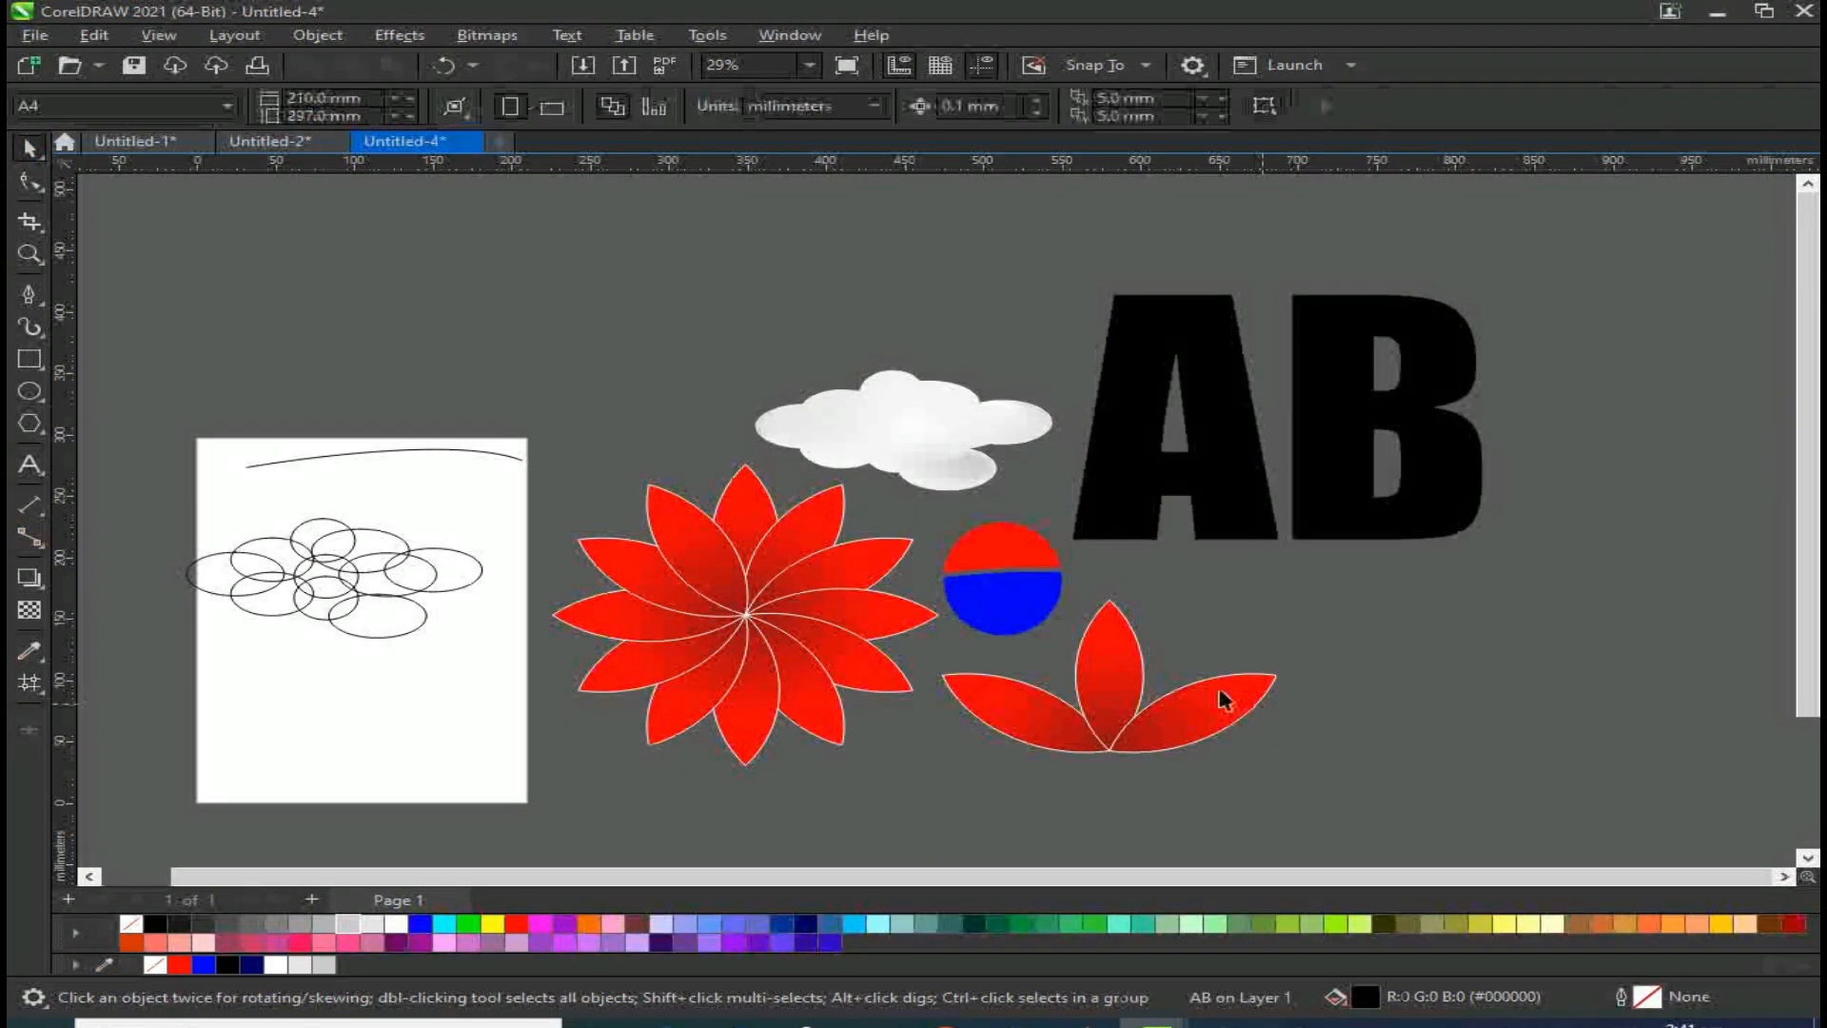
left_click(1128, 689)
left_click_drag(1127, 689, 1288, 484)
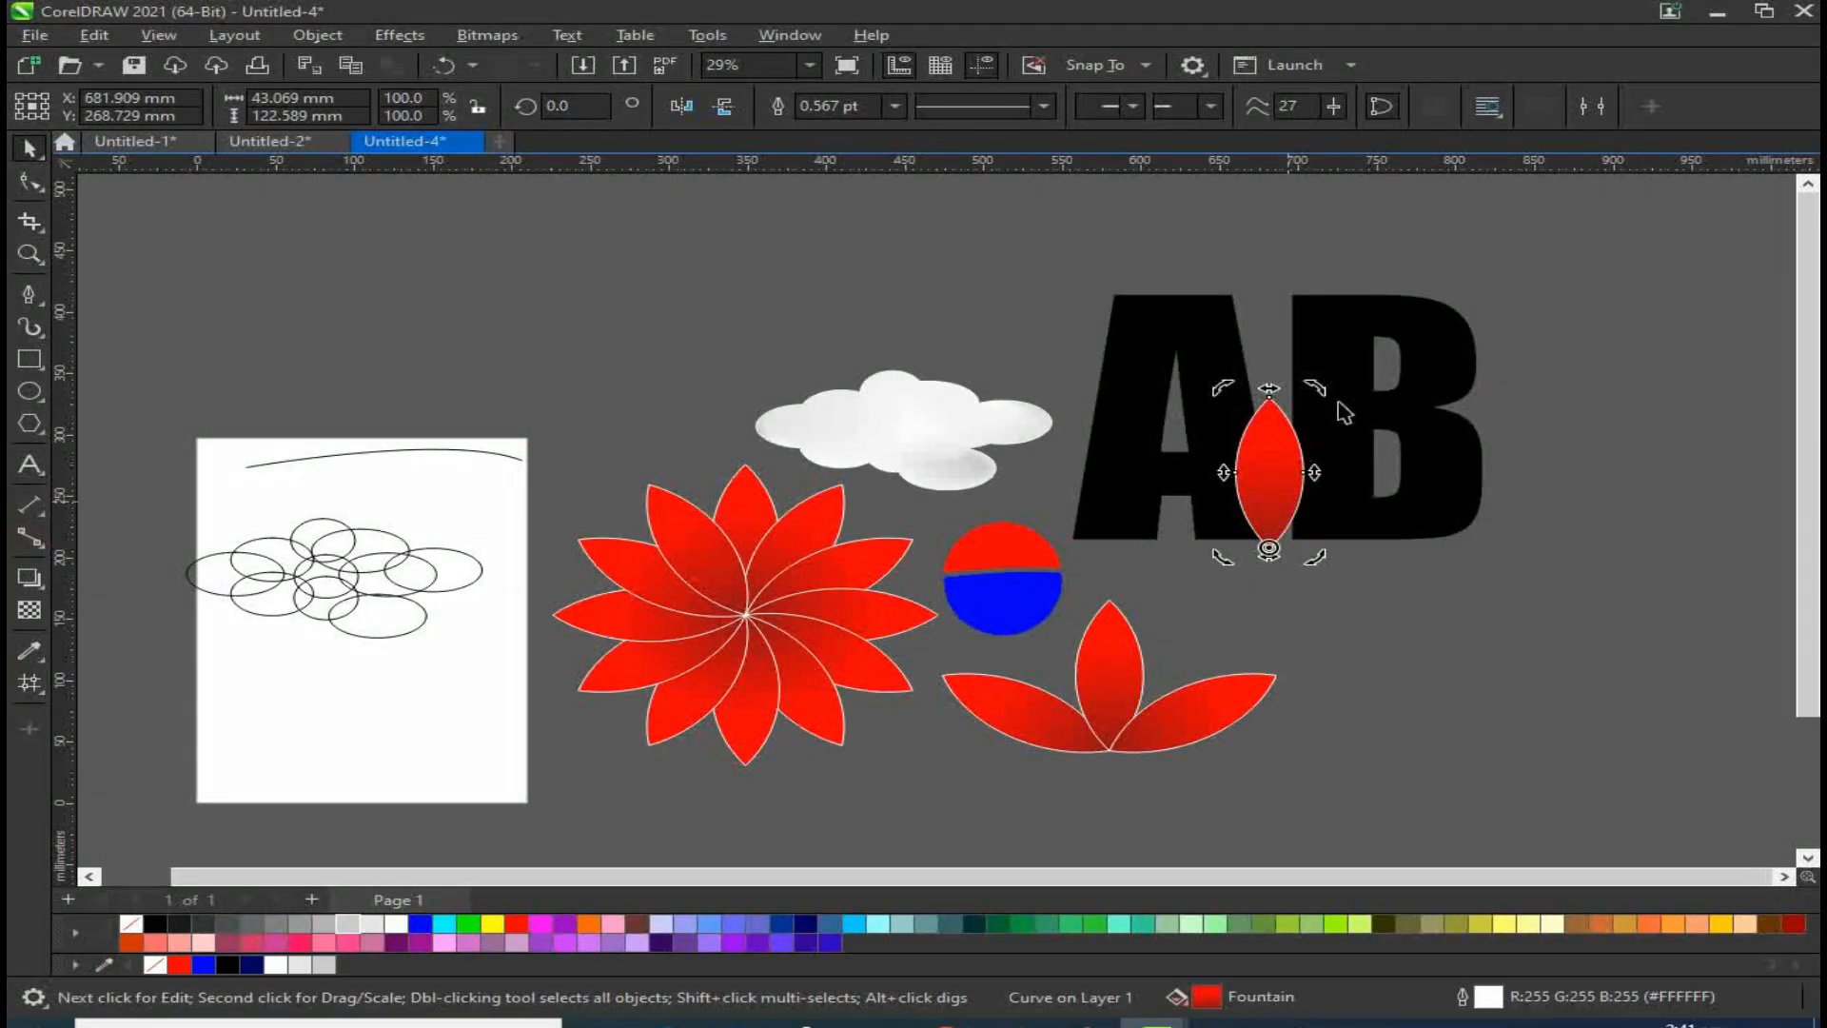
left_click_drag(1317, 398, 1293, 488)
left_click(1279, 425)
mouse_move(1278, 396)
left_mouse_down()
mouse_move(1281, 184)
mouse_move(1289, 411)
left_mouse_up()
left_click_drag(1320, 573, 1339, 609)
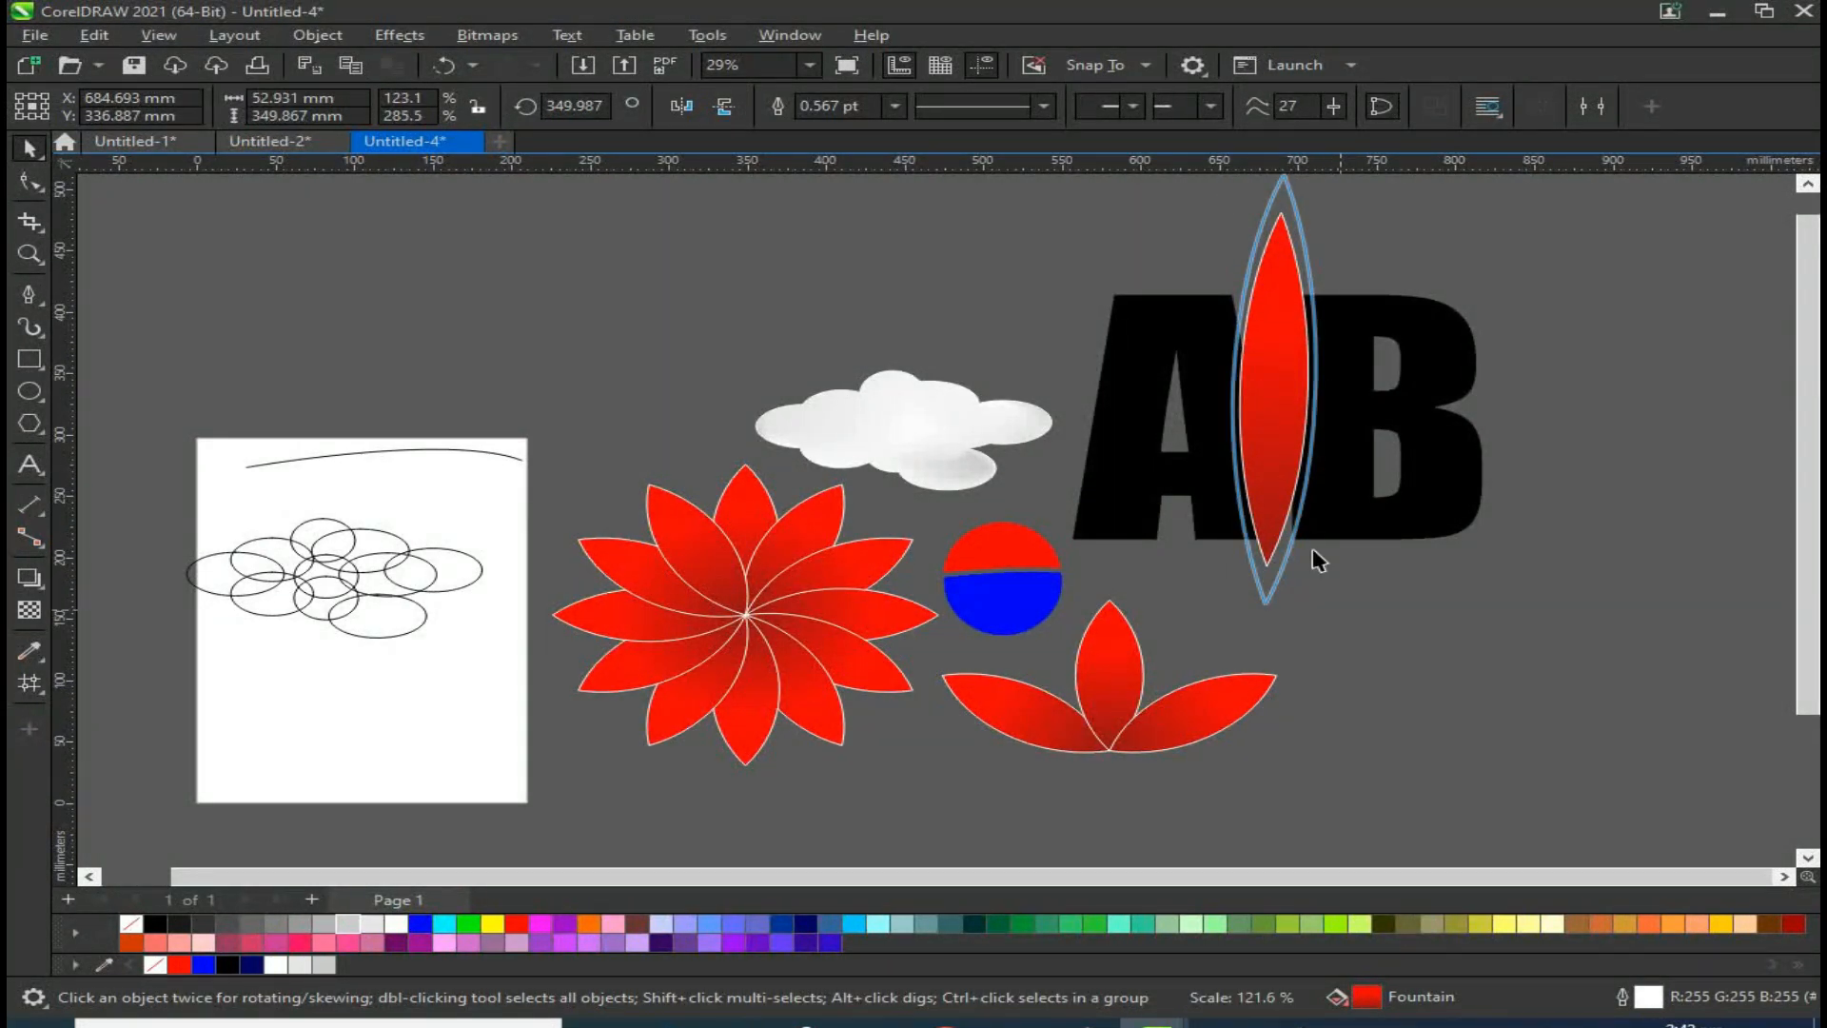
Step: Select the AB text and convert it to curves
left_click(1174, 338)
left_click(1513, 384)
left_click(1433, 401)
key("ctrl+q")
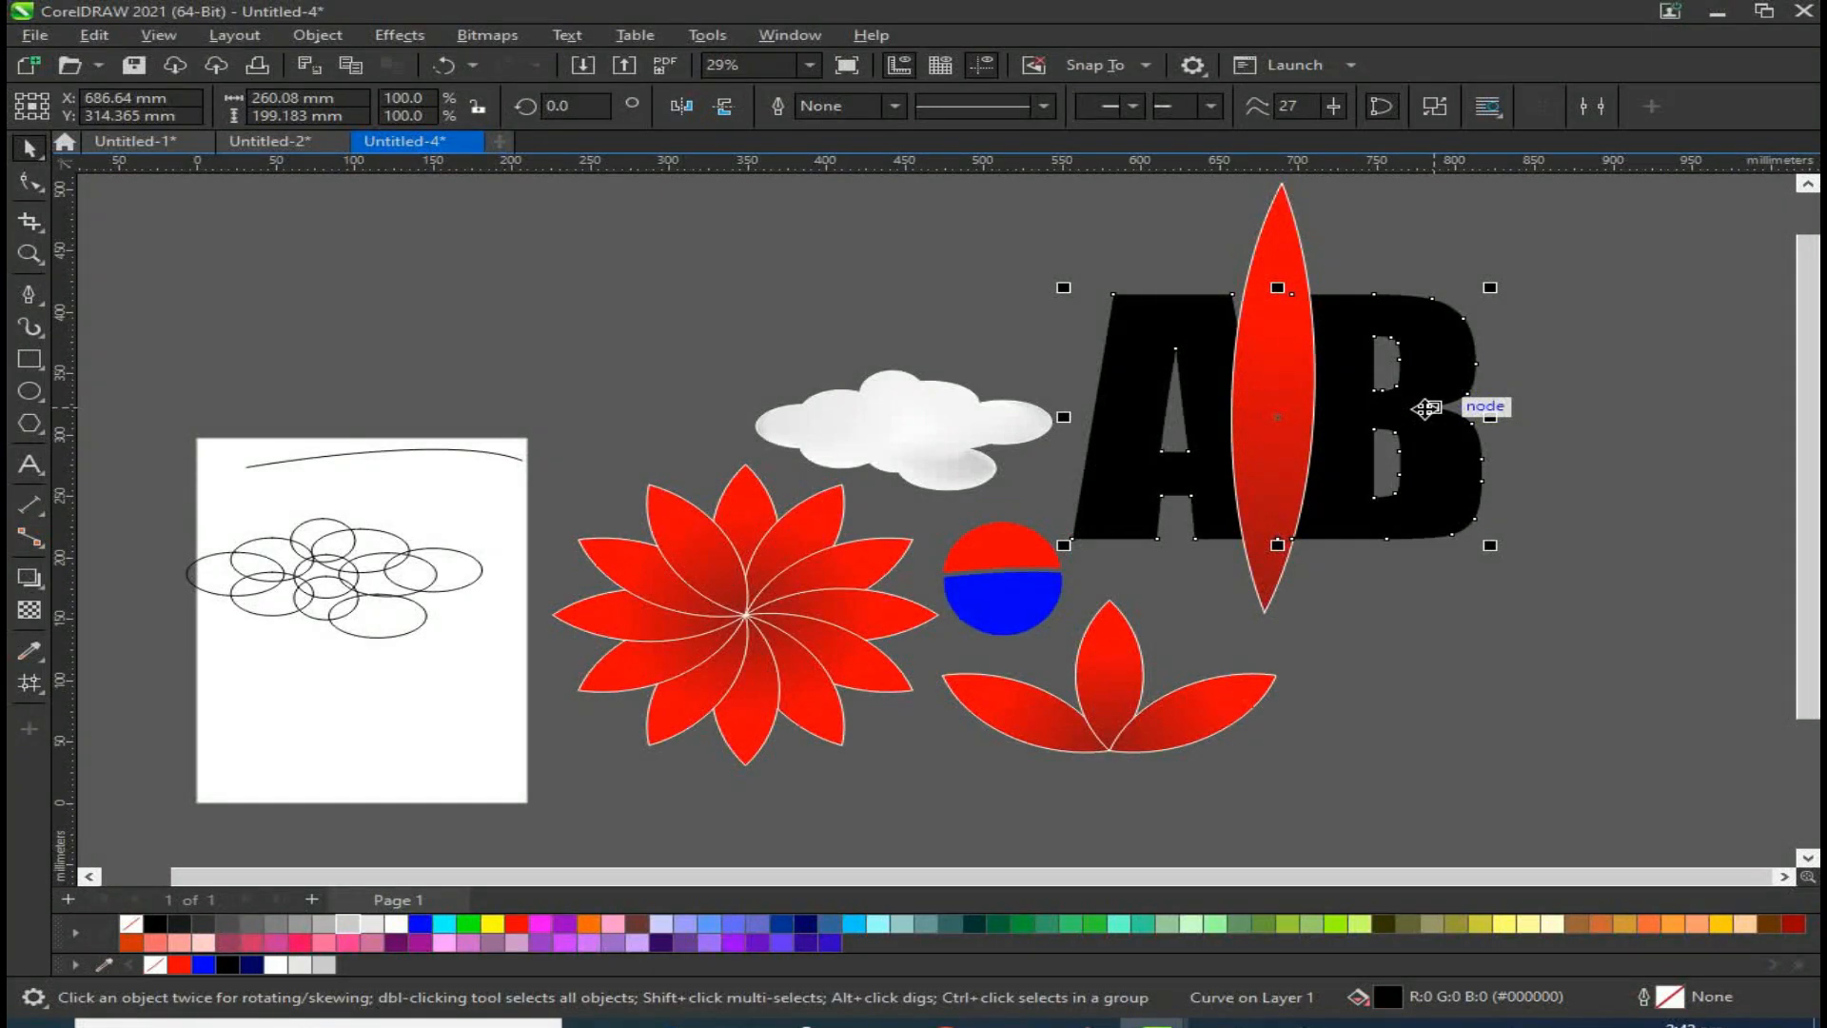
Step: Delete the stretched petal from the AB
left_click(1392, 395)
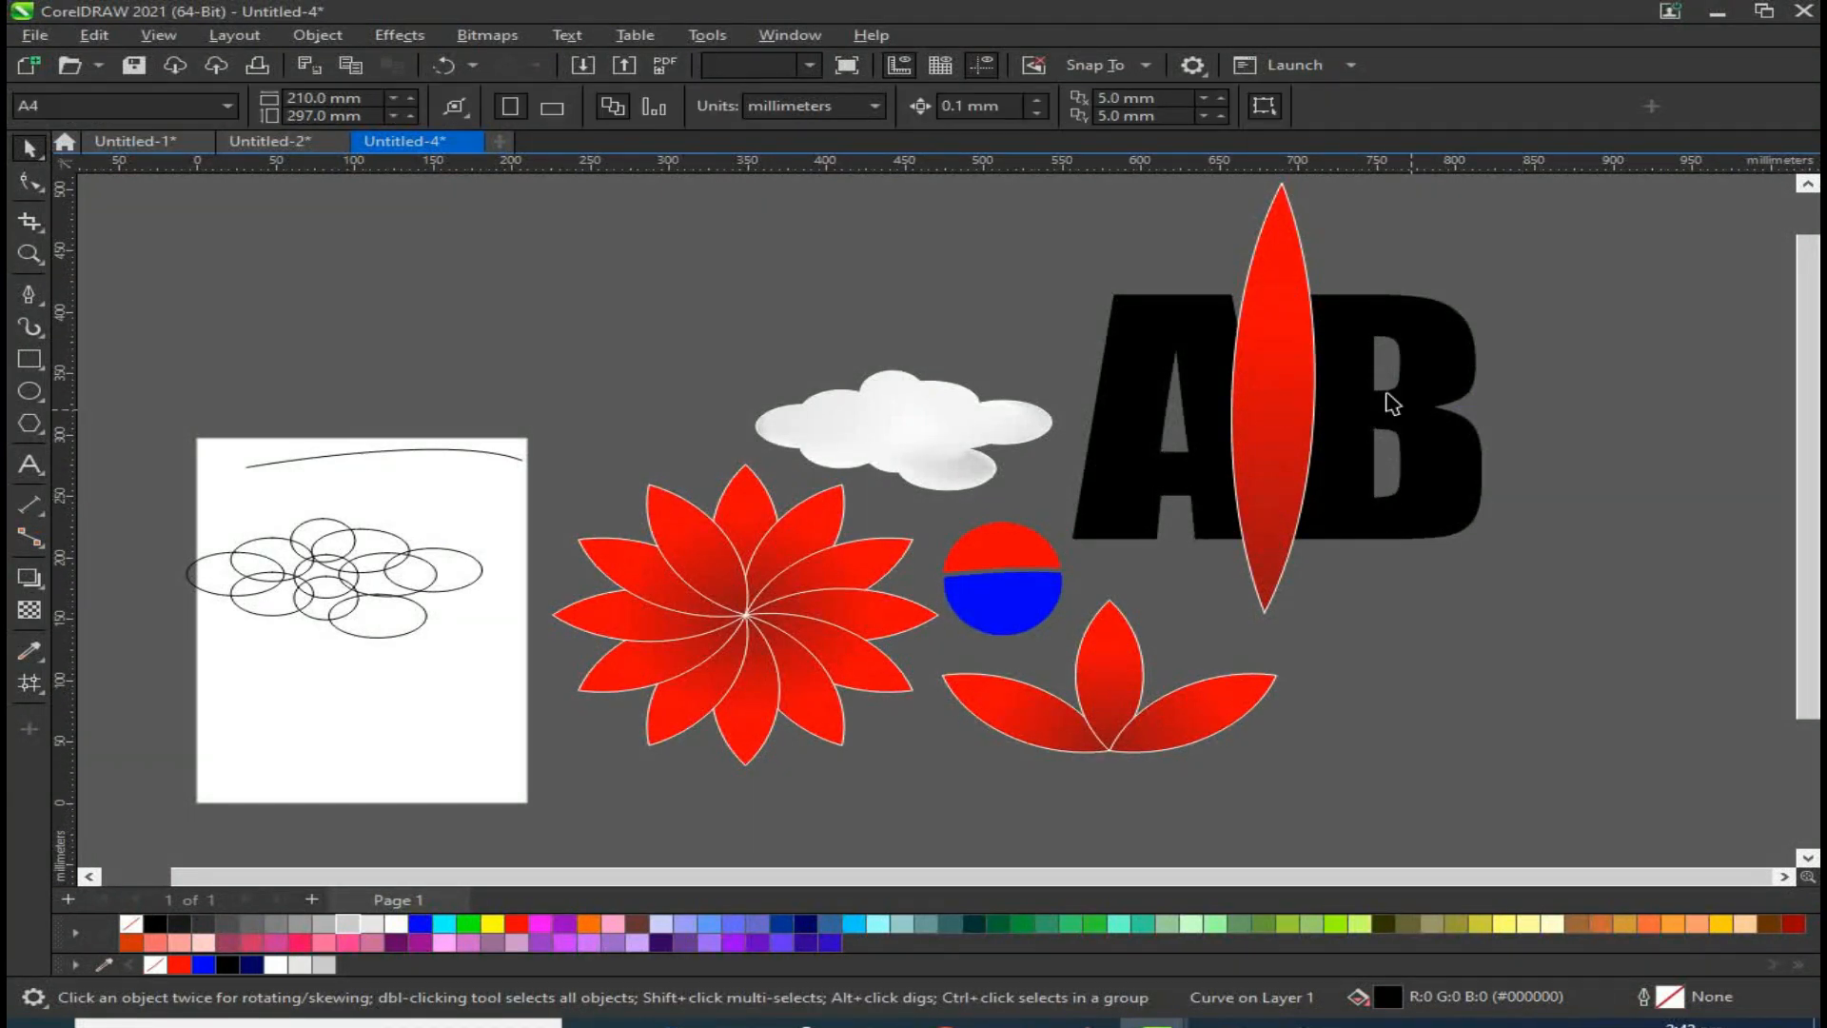
left_click(1284, 359)
key("Delete")
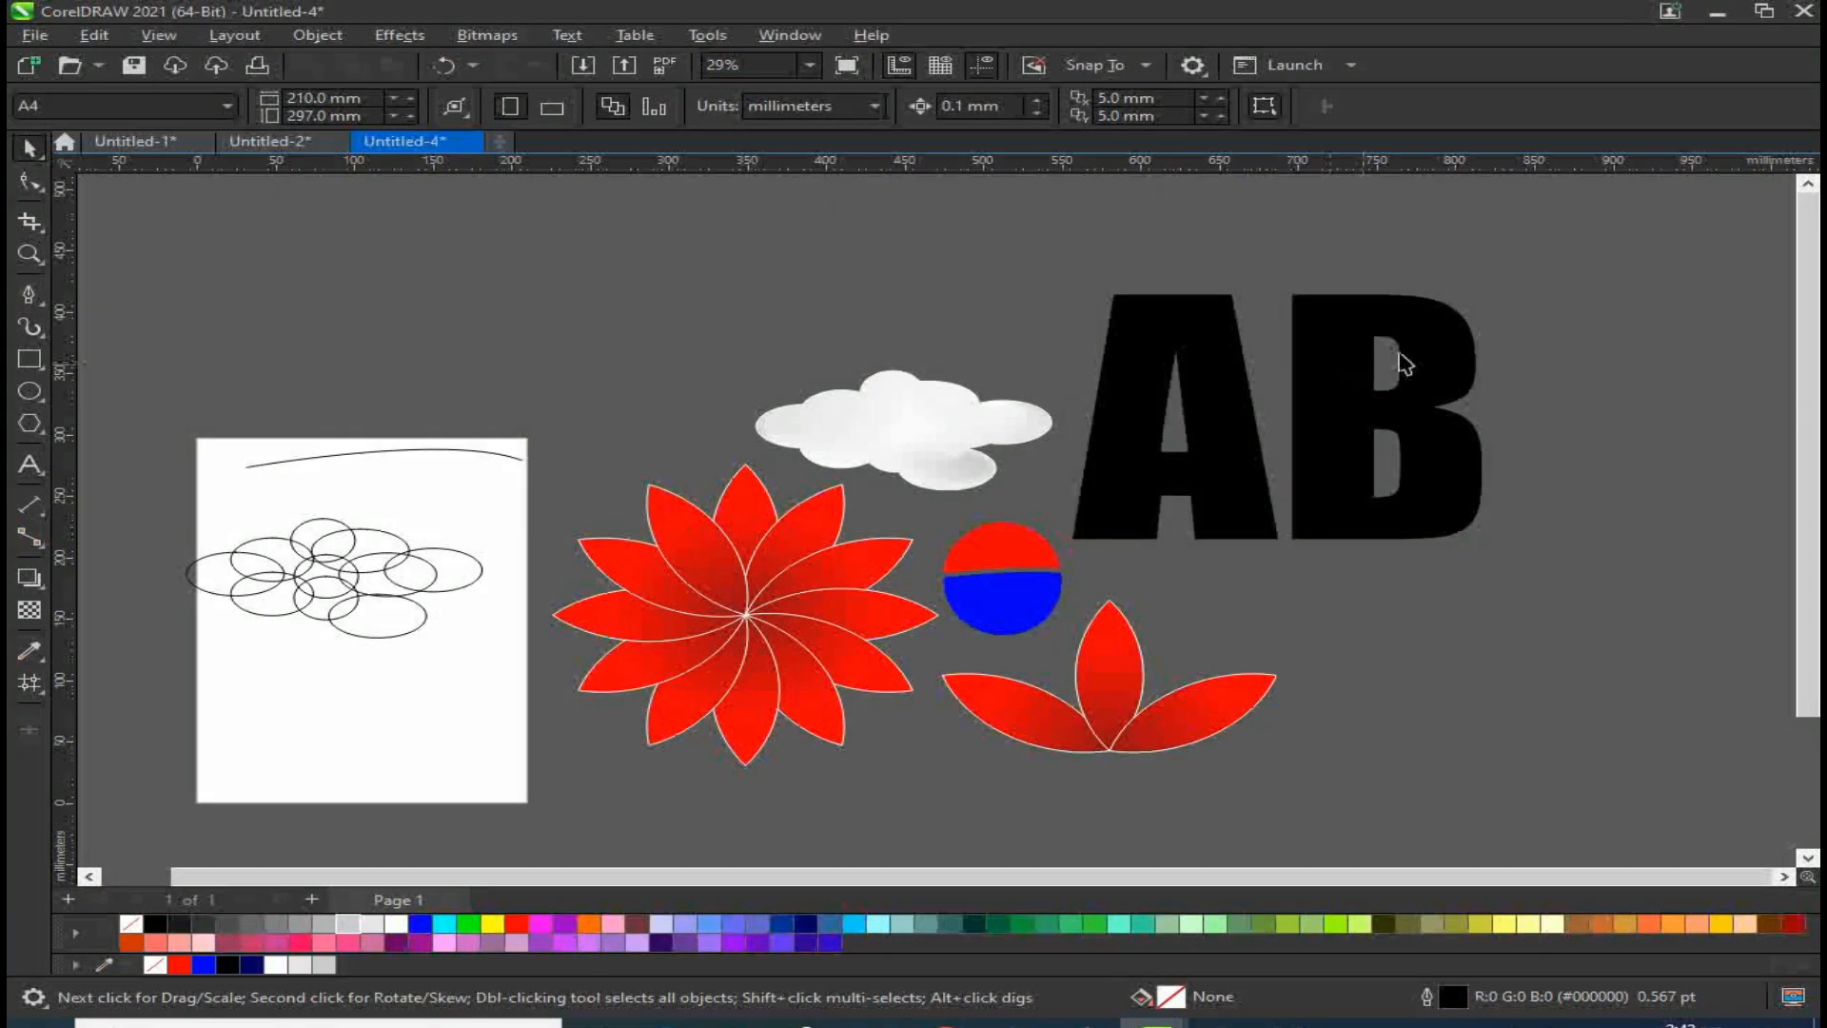
Step: Select every object on the canvas and delete them all
left_click_drag(1531, 278, 173, 771)
key("Delete")
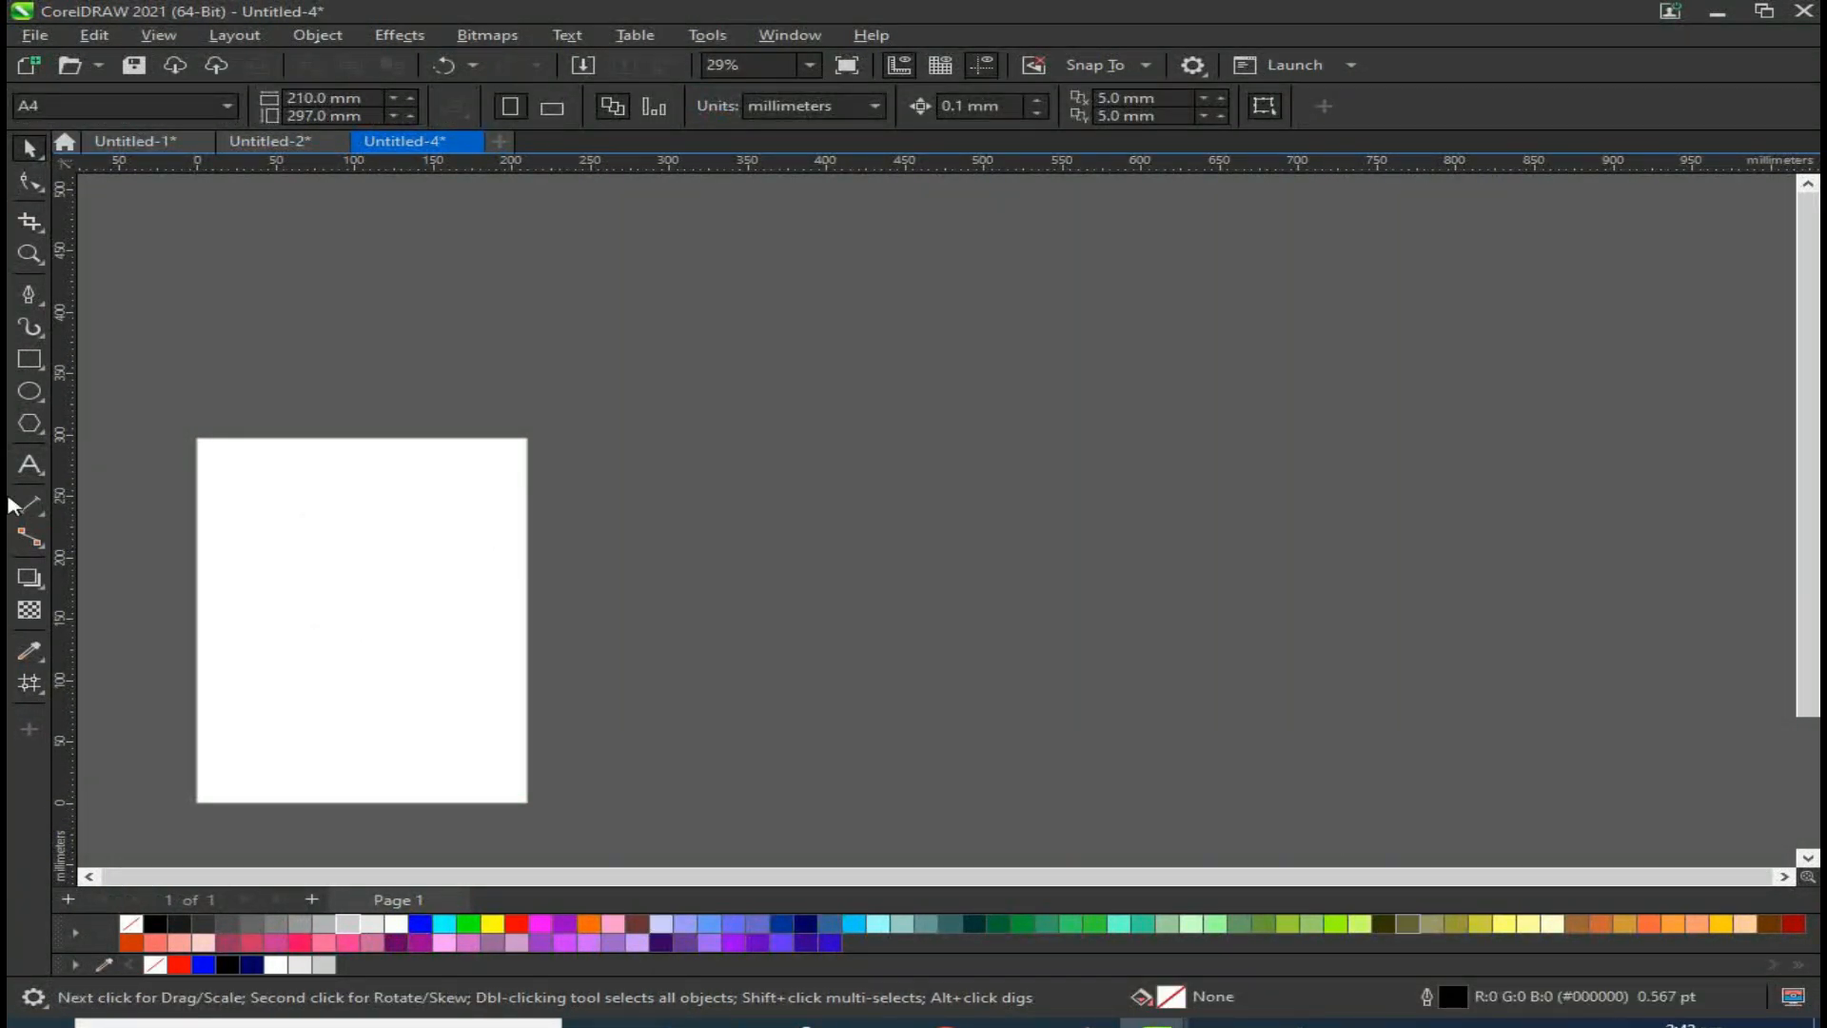
Step: Type a lowercase a on the page with the Text tool and enlarge it
left_click(31, 464)
left_click(313, 592)
type("a")
left_click(32, 144)
left_click_drag(347, 611, 386, 725)
left_click_drag(391, 548, 414, 545)
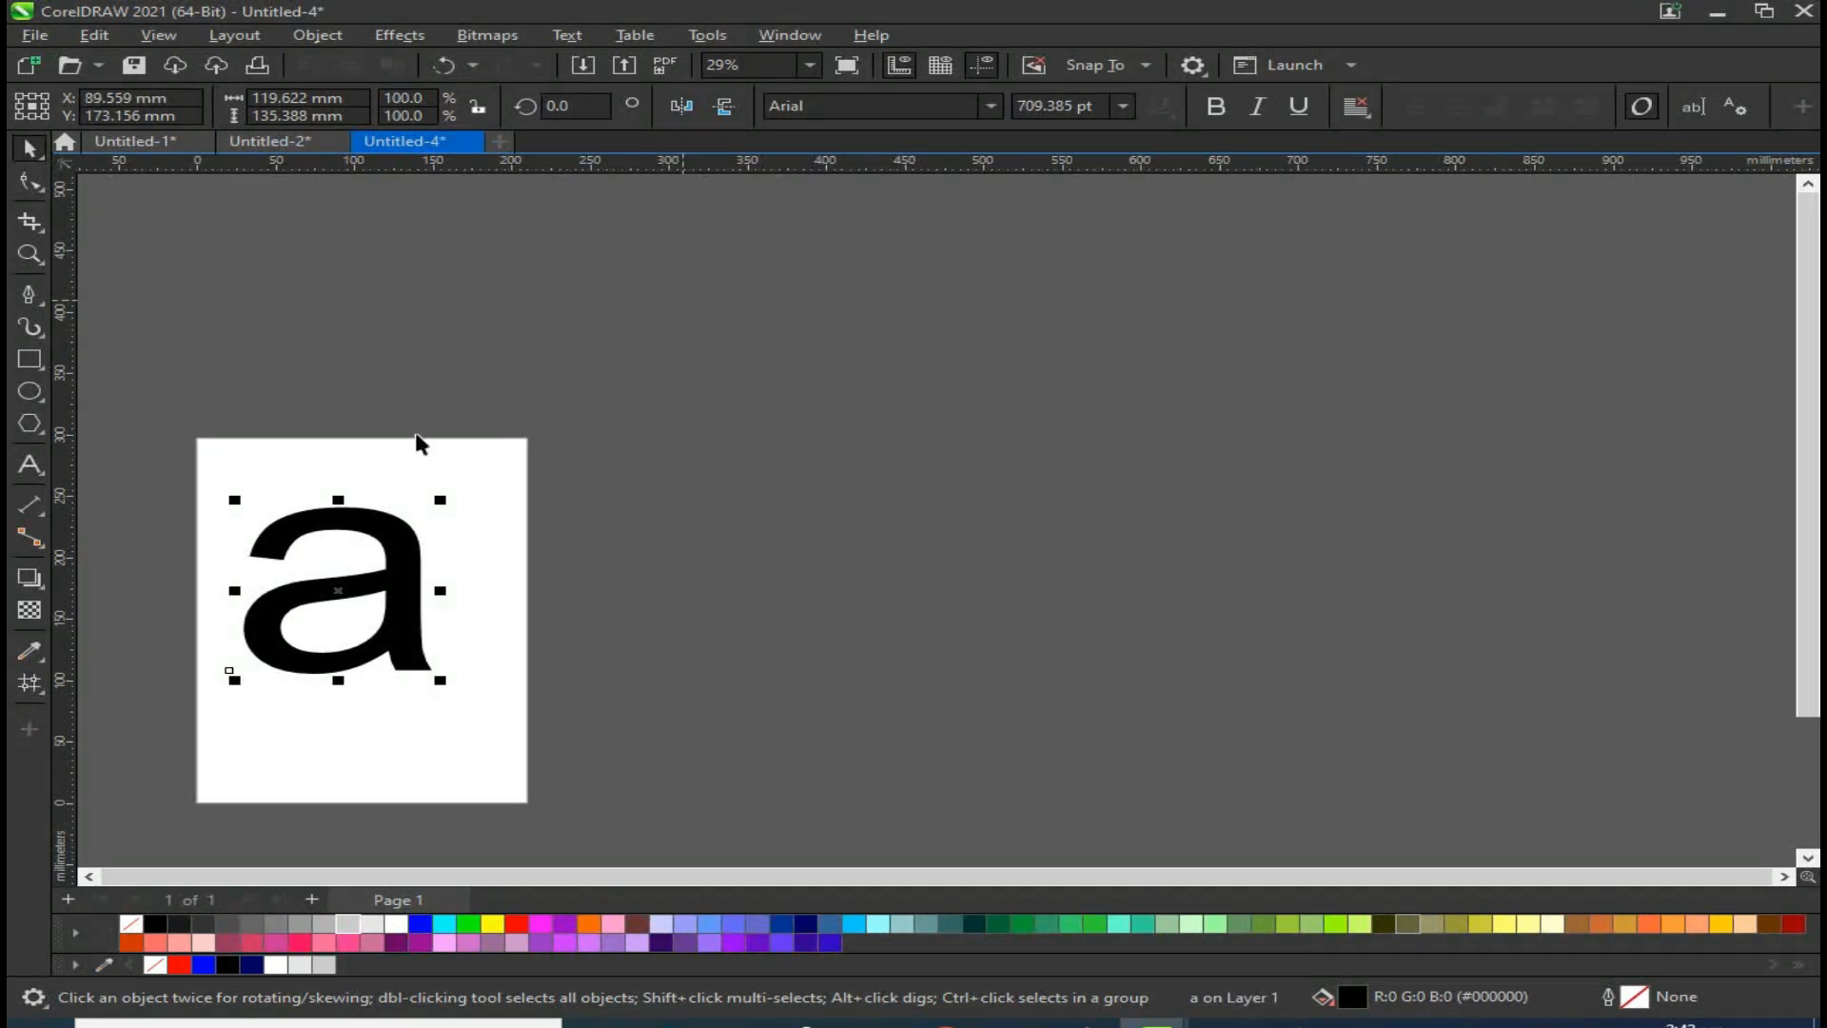
Step: Replace the lowercase letter with a capital A
double_click(408, 566)
key("BackSpace")
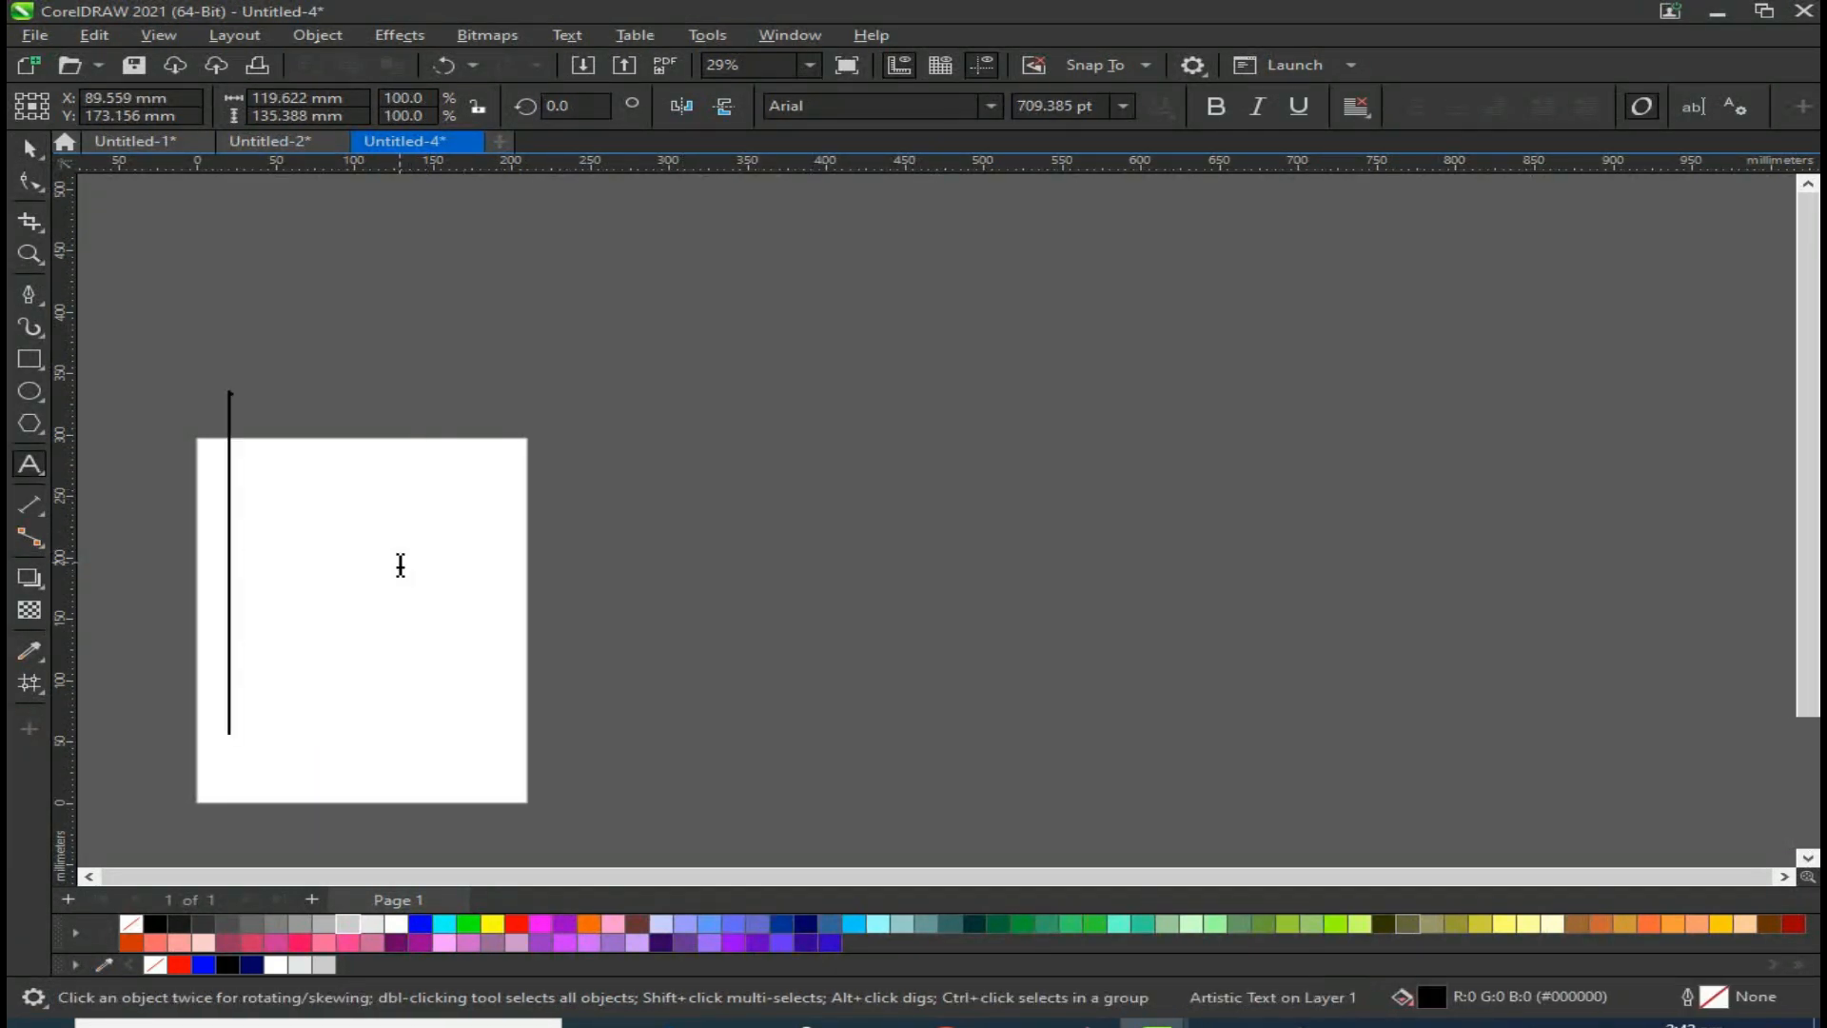
type("a")
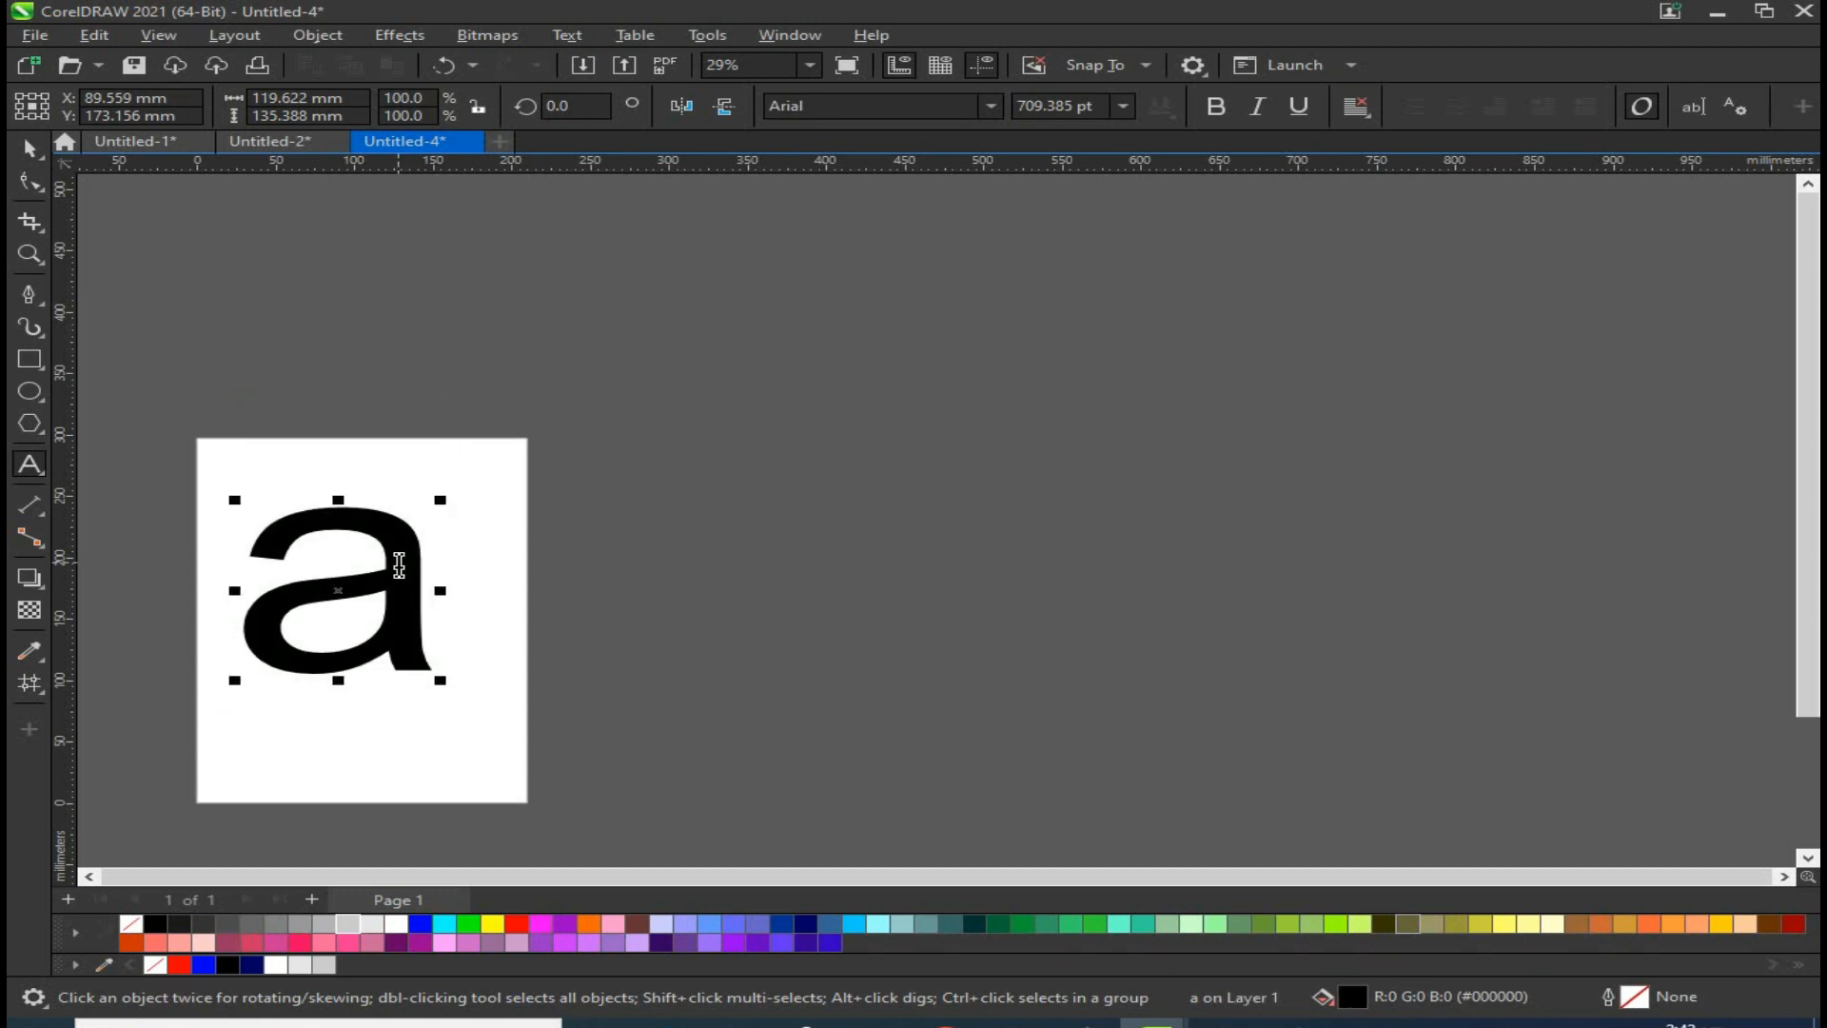
key("BackSpace")
type("A")
key("BackSpace")
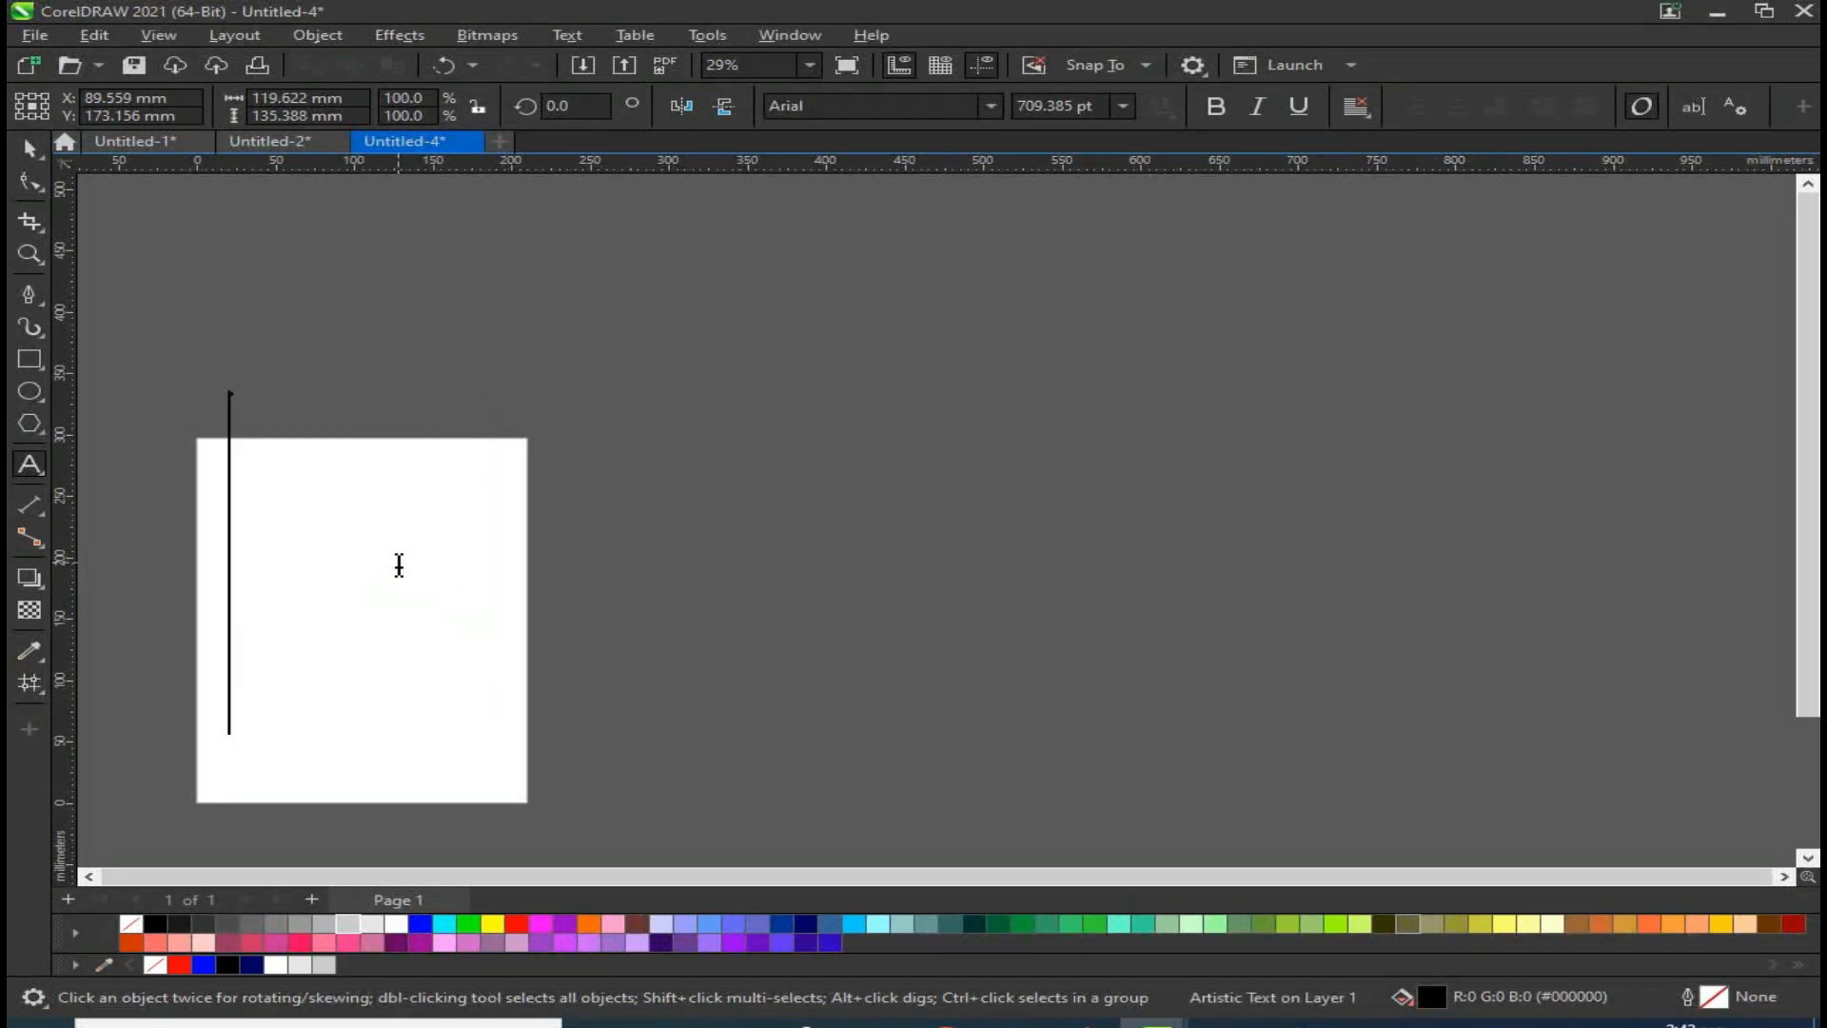
type("A")
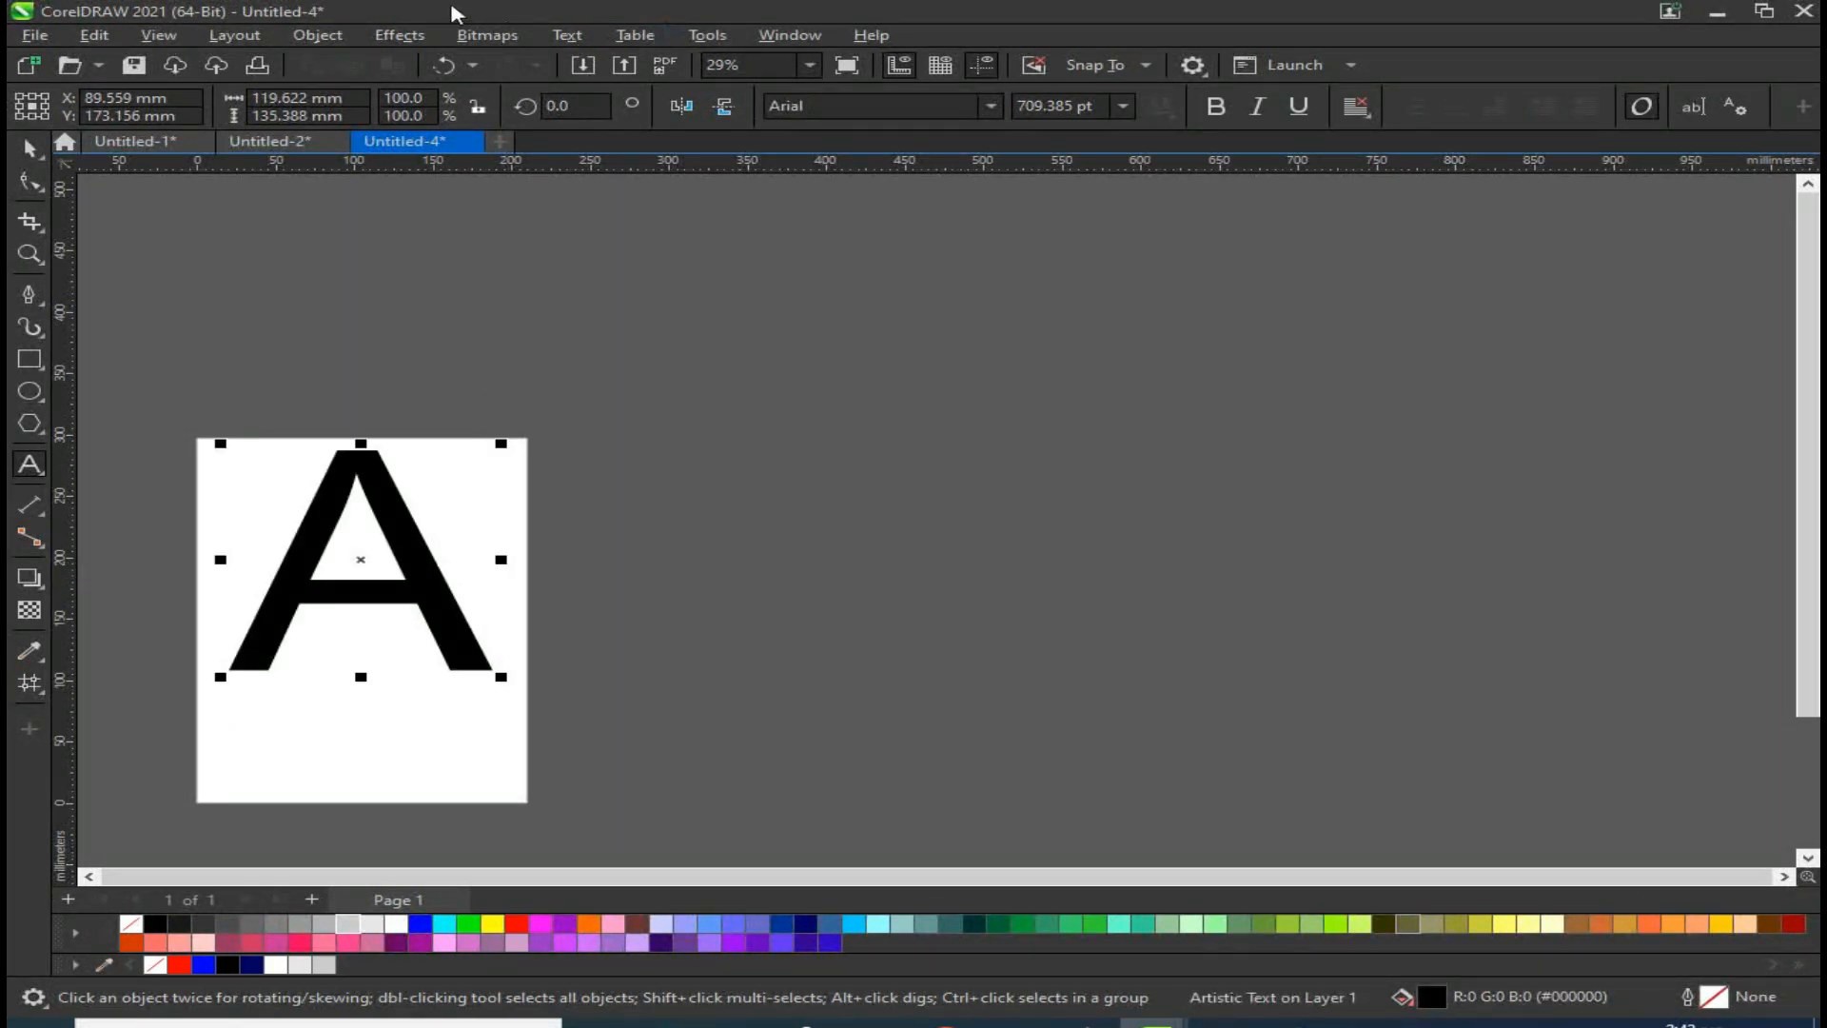
Step: Set the A's font to Swis721 BlkCn BT and move it to the right of the page
left_click(28, 150)
left_click(991, 106)
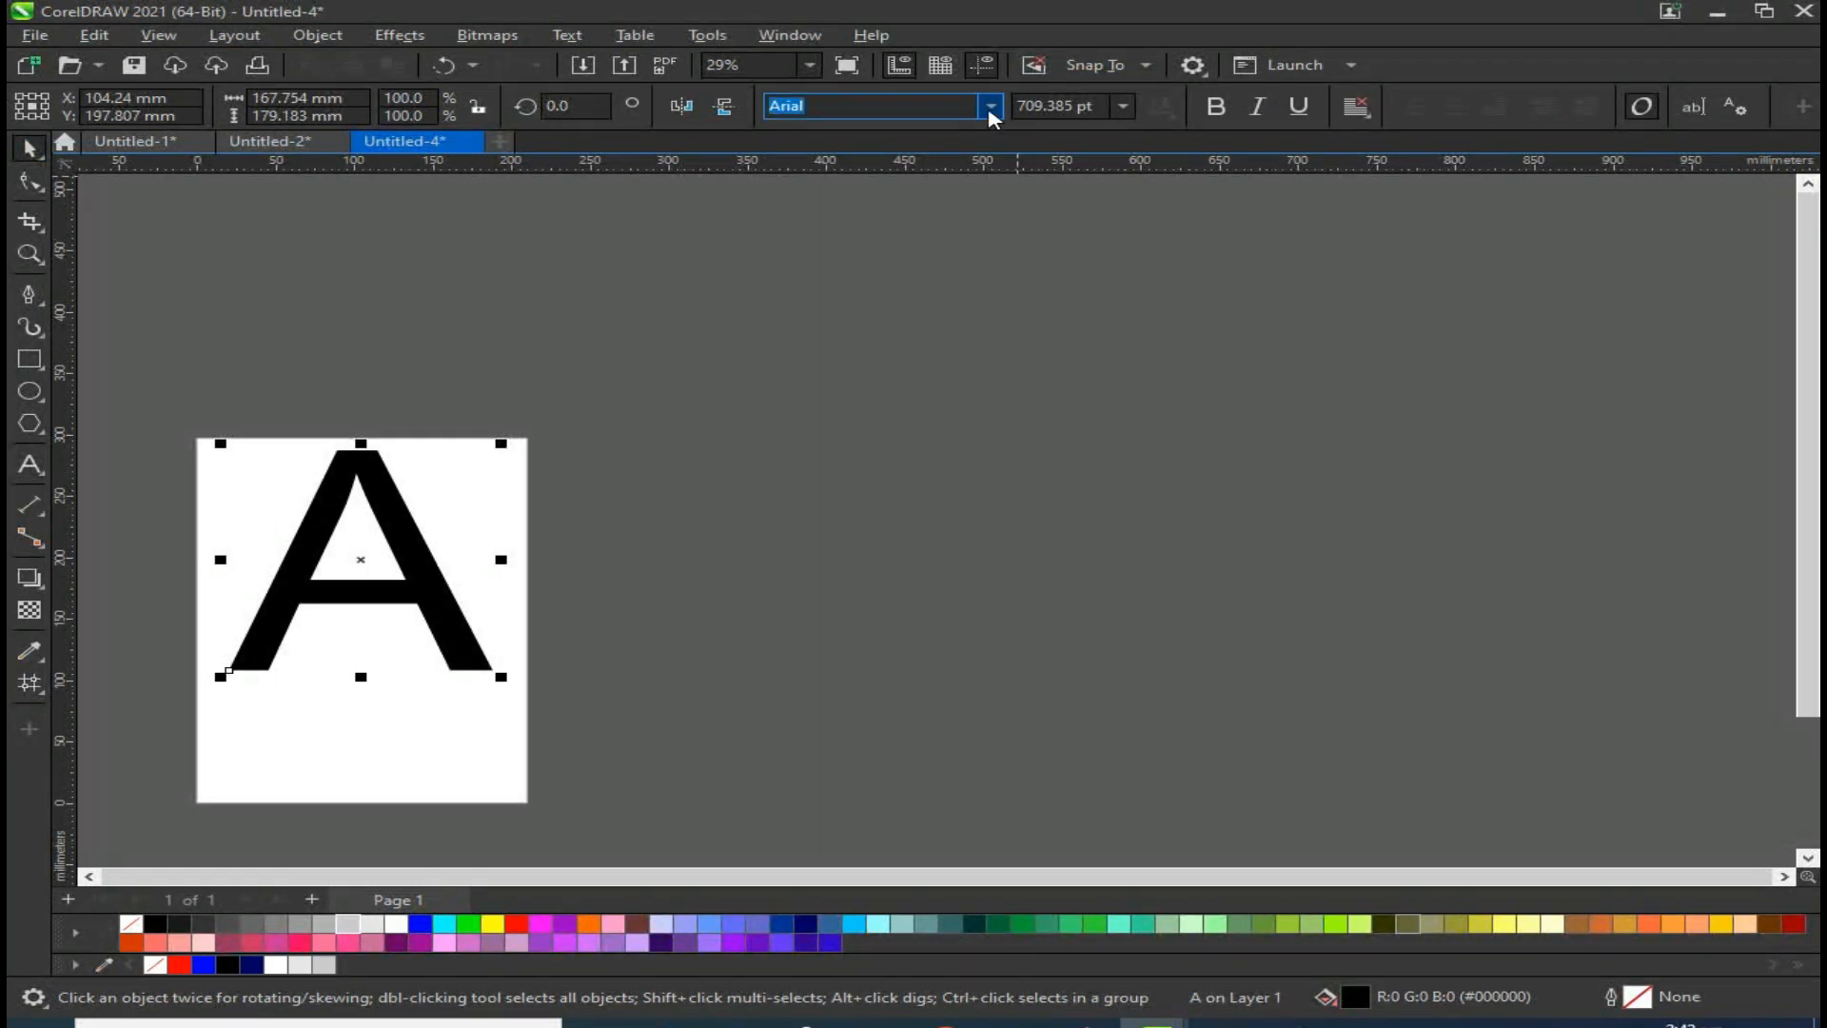
left_click(909, 201)
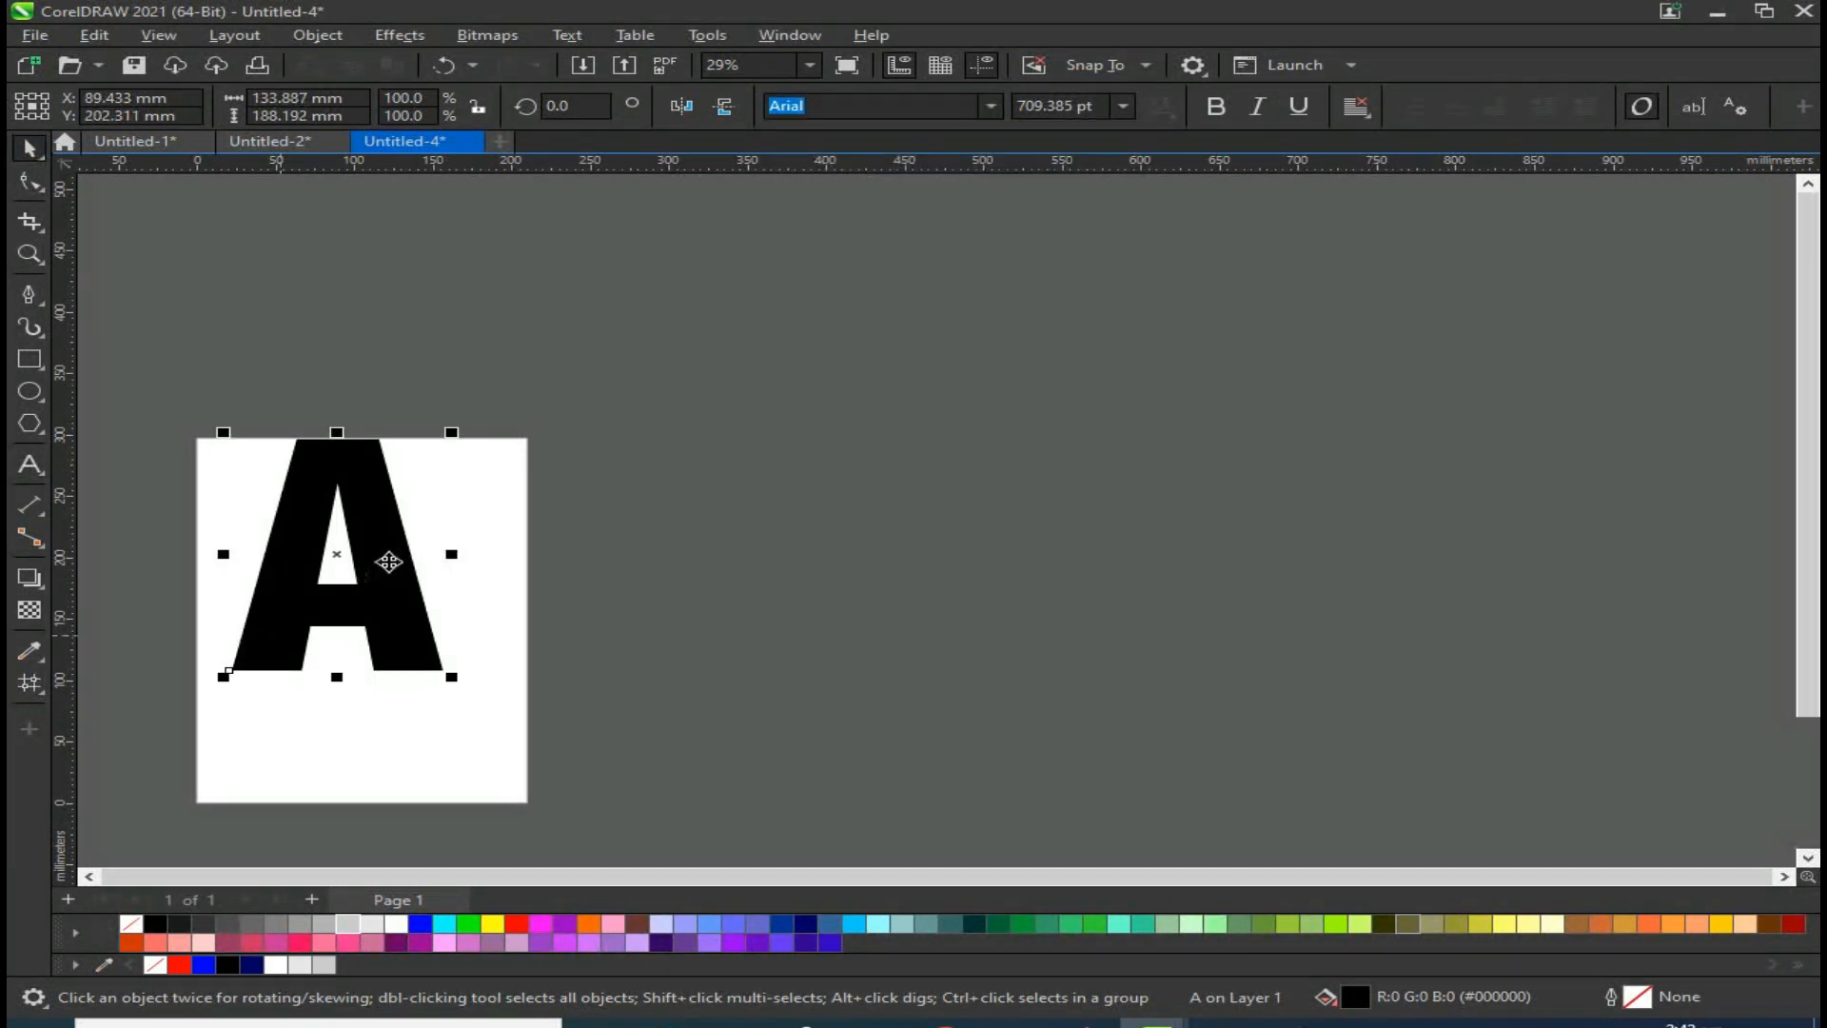
left_click_drag(387, 560, 798, 568)
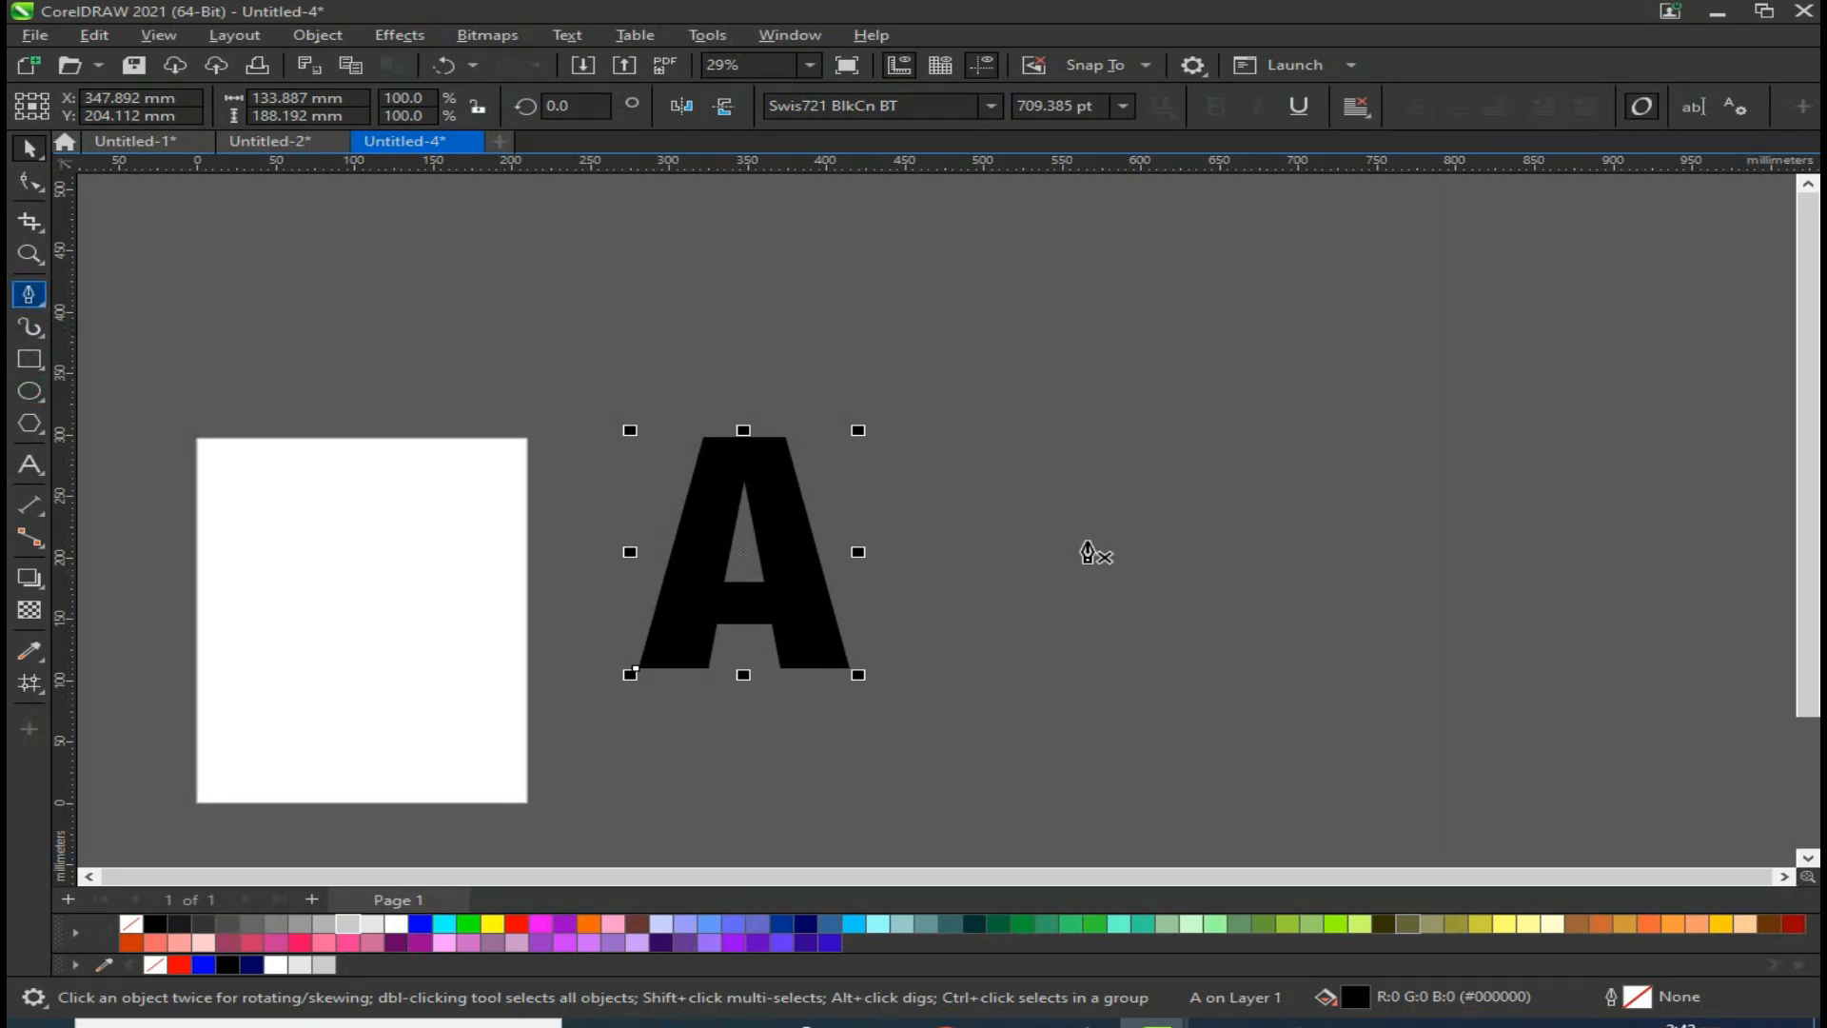
Step: Draw a diagonal straight line crossing the A's right side from above it to below it
left_click(873, 382)
double_click(750, 781)
left_click(31, 150)
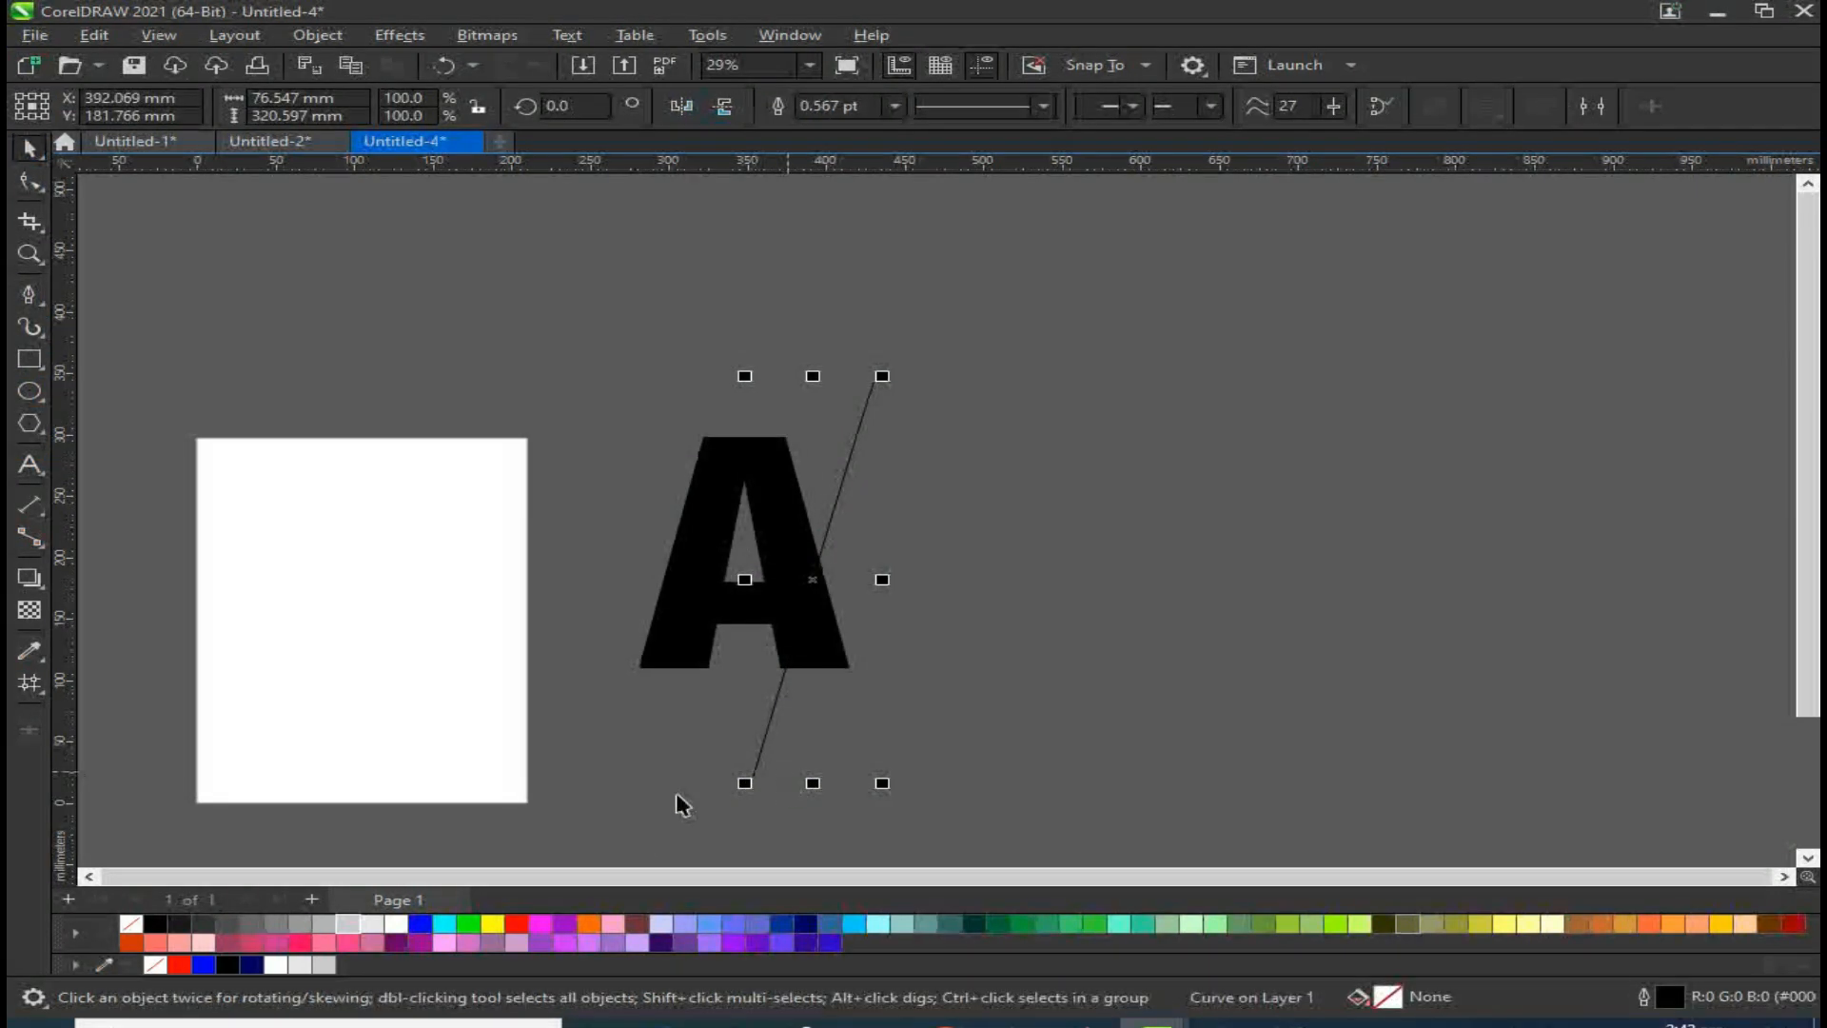
Step: Convert the line to a curve and bend its end handles into an S-shaped curve beside the A
left_click(21, 188)
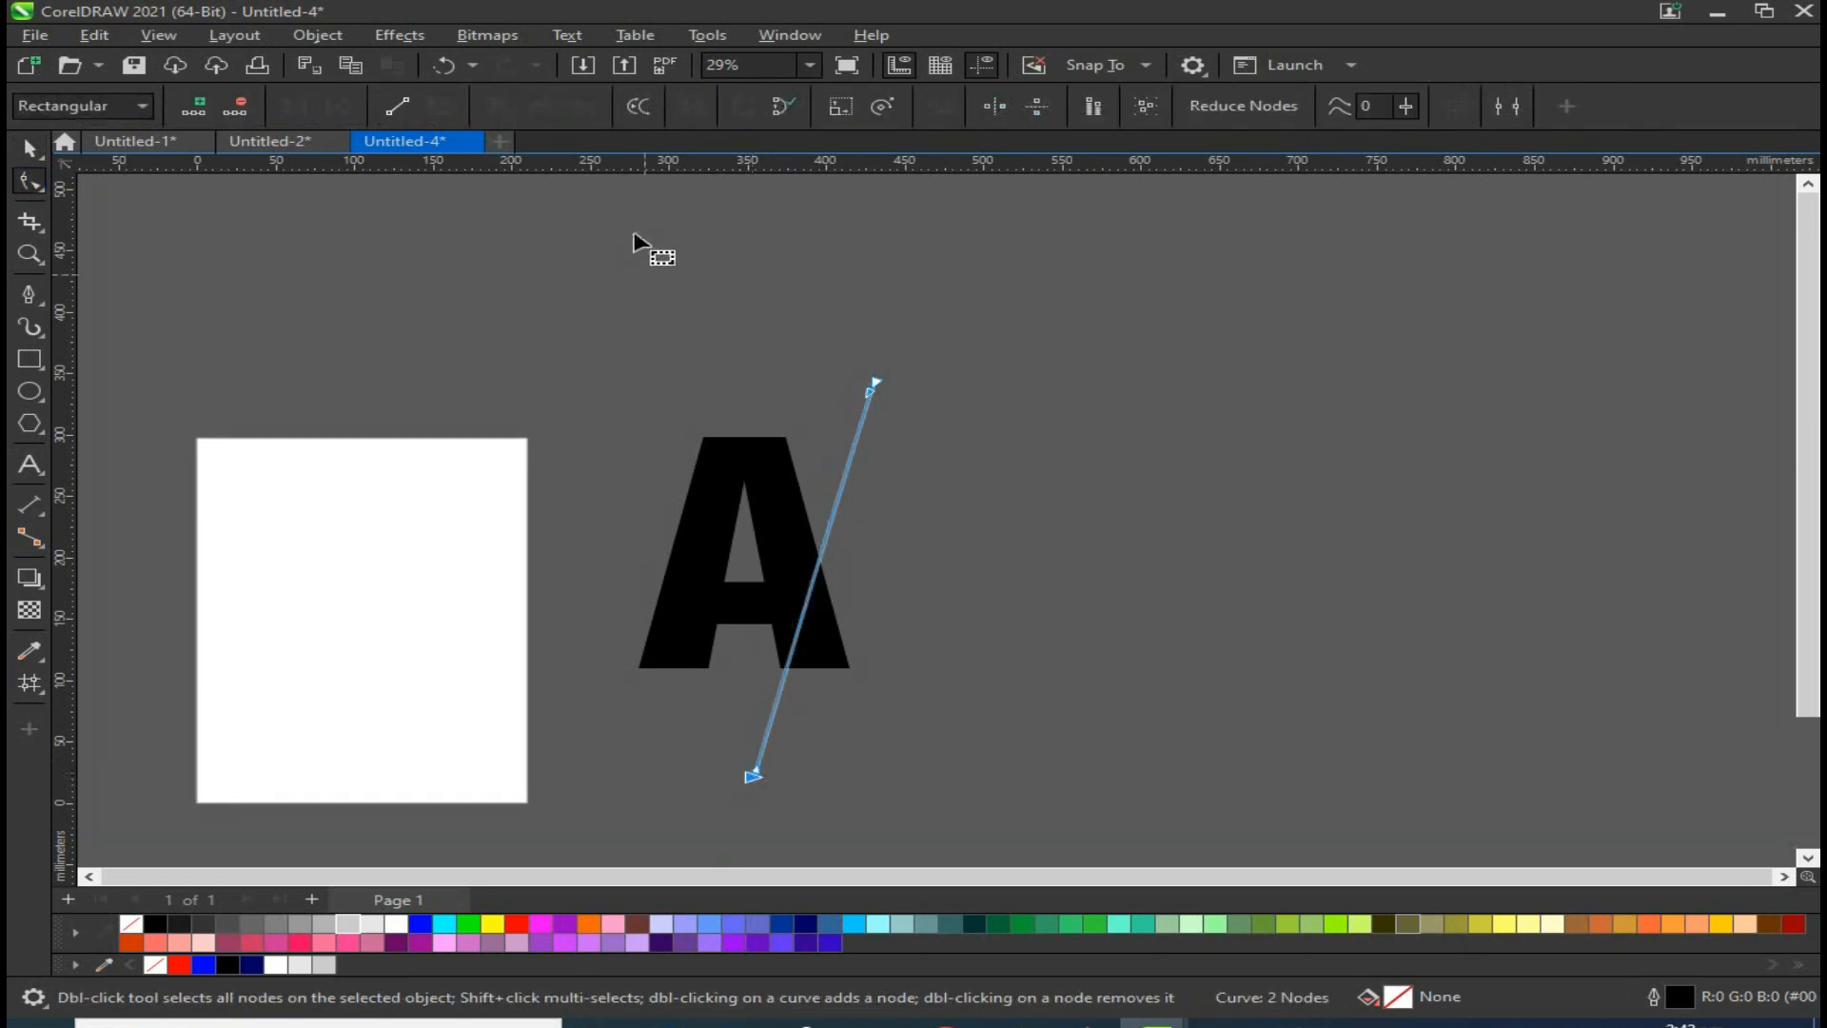
left_click(641, 107)
left_click(870, 388)
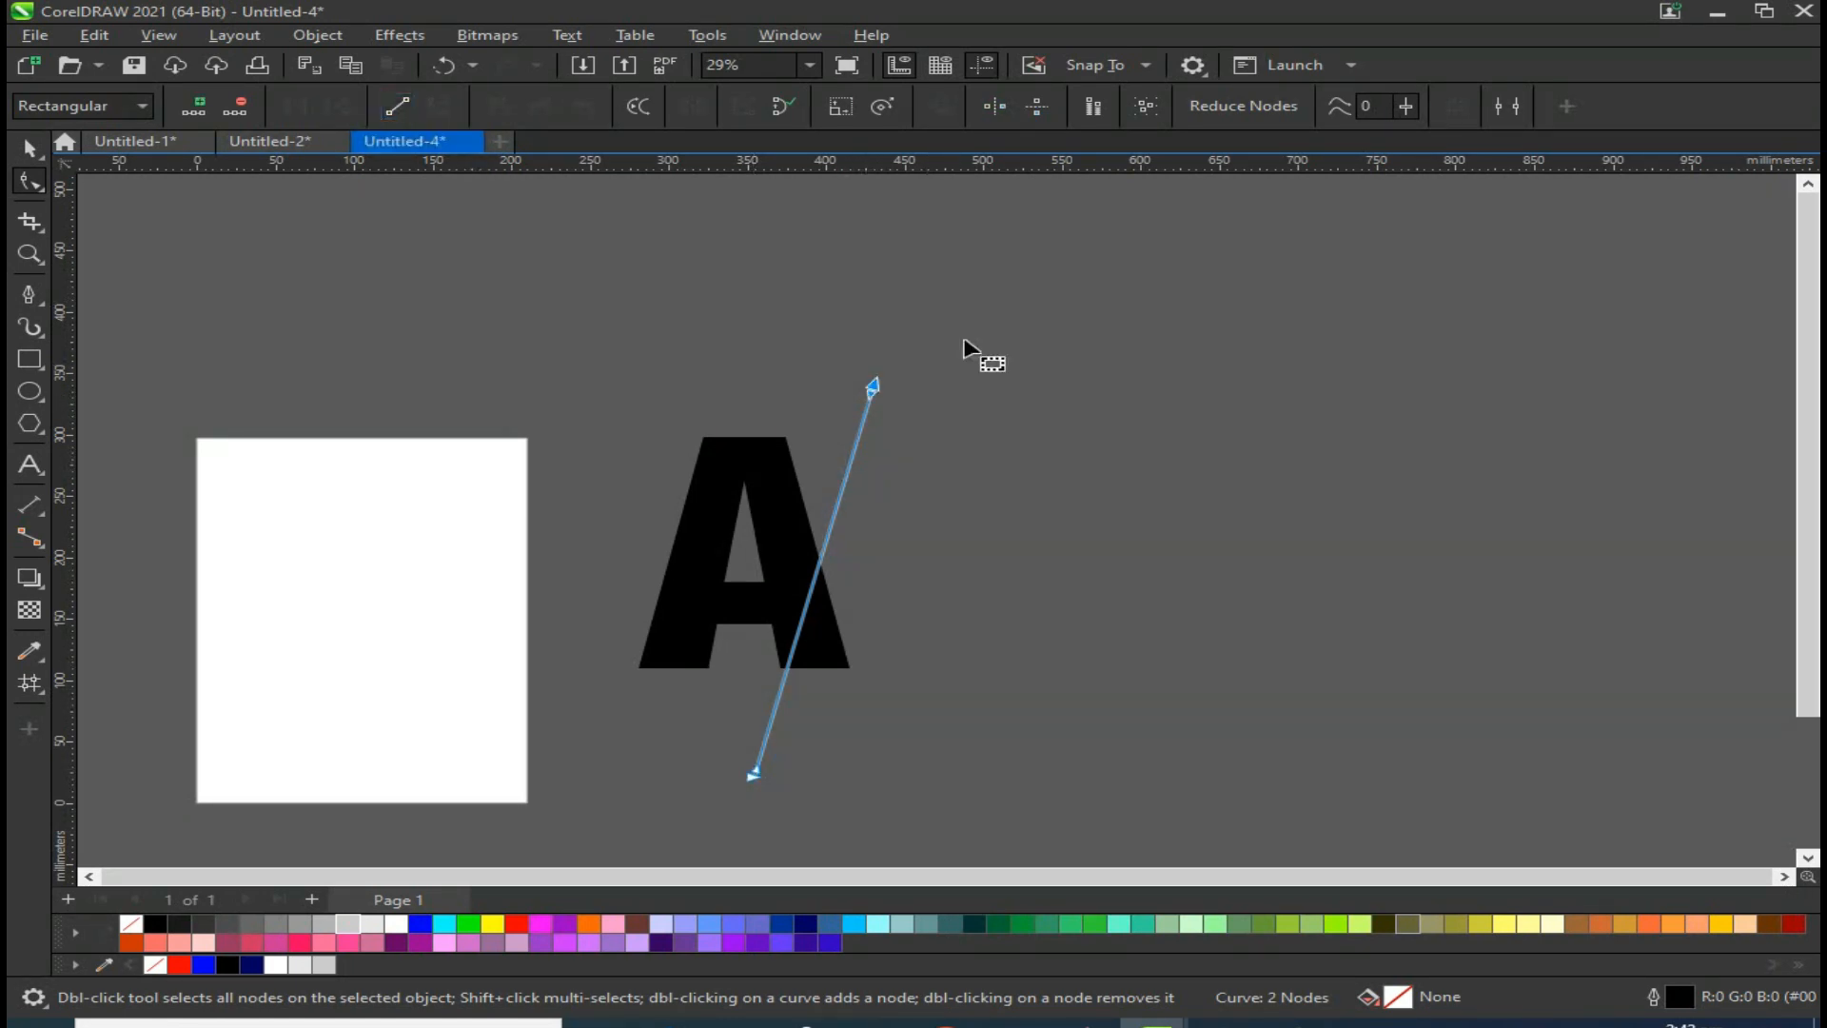
left_click_drag(870, 400, 742, 462)
left_click_drag(755, 773, 851, 669)
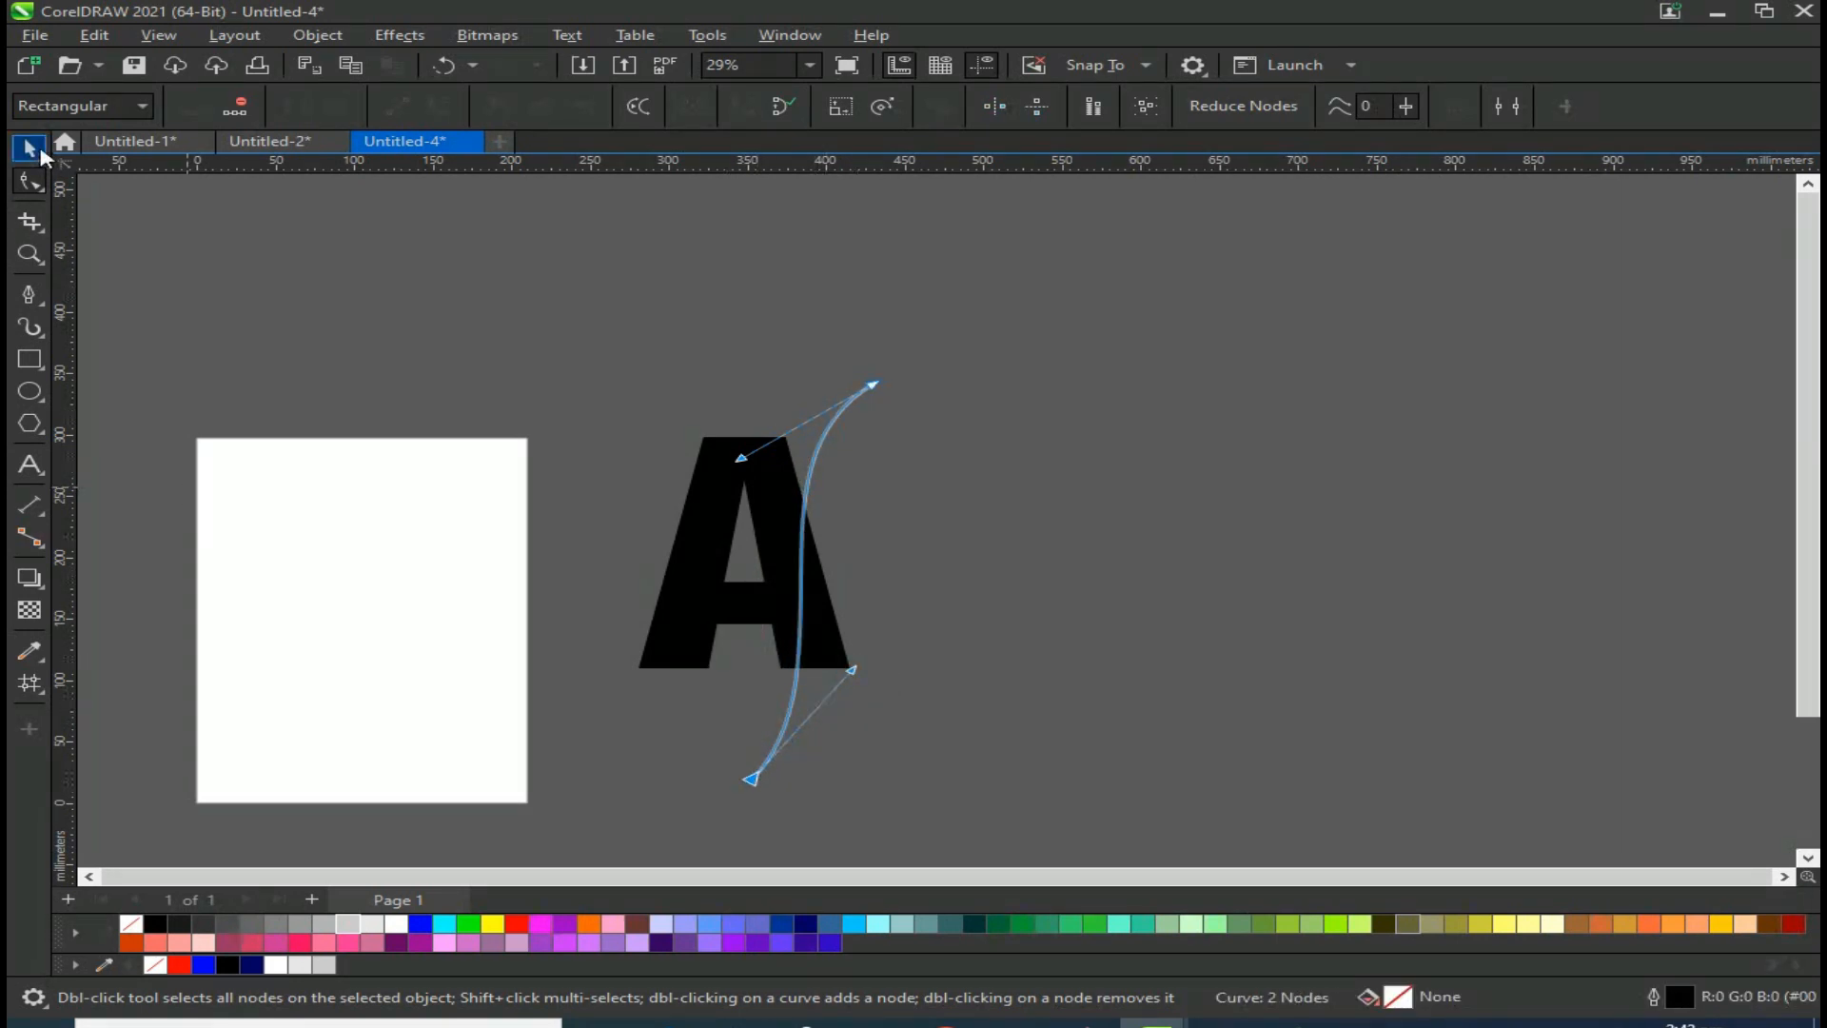
left_click(41, 150)
Step: Pull the curve's lower control handle outward so the curve bulges further right of the A
left_click_drag(811, 576, 874, 596)
key("F10")
left_click_drag(929, 388, 872, 385)
left_click_drag(807, 786, 754, 775)
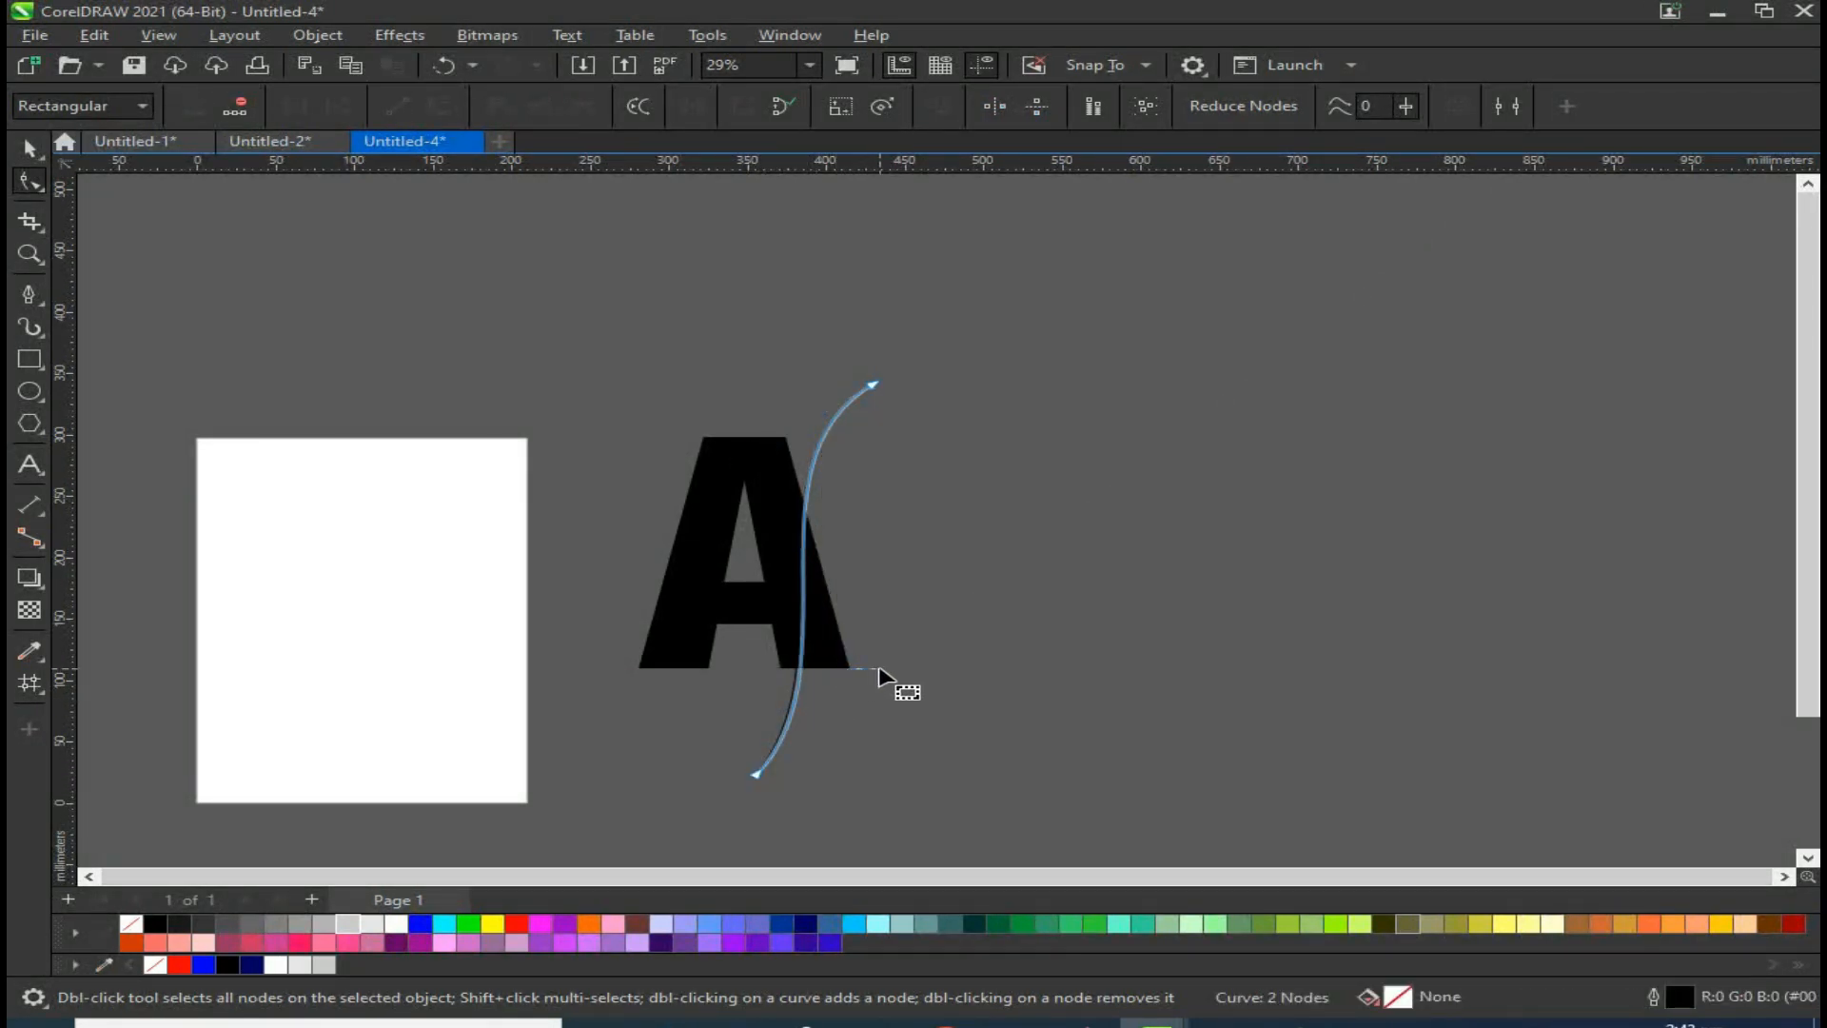
left_click_drag(854, 664, 999, 658)
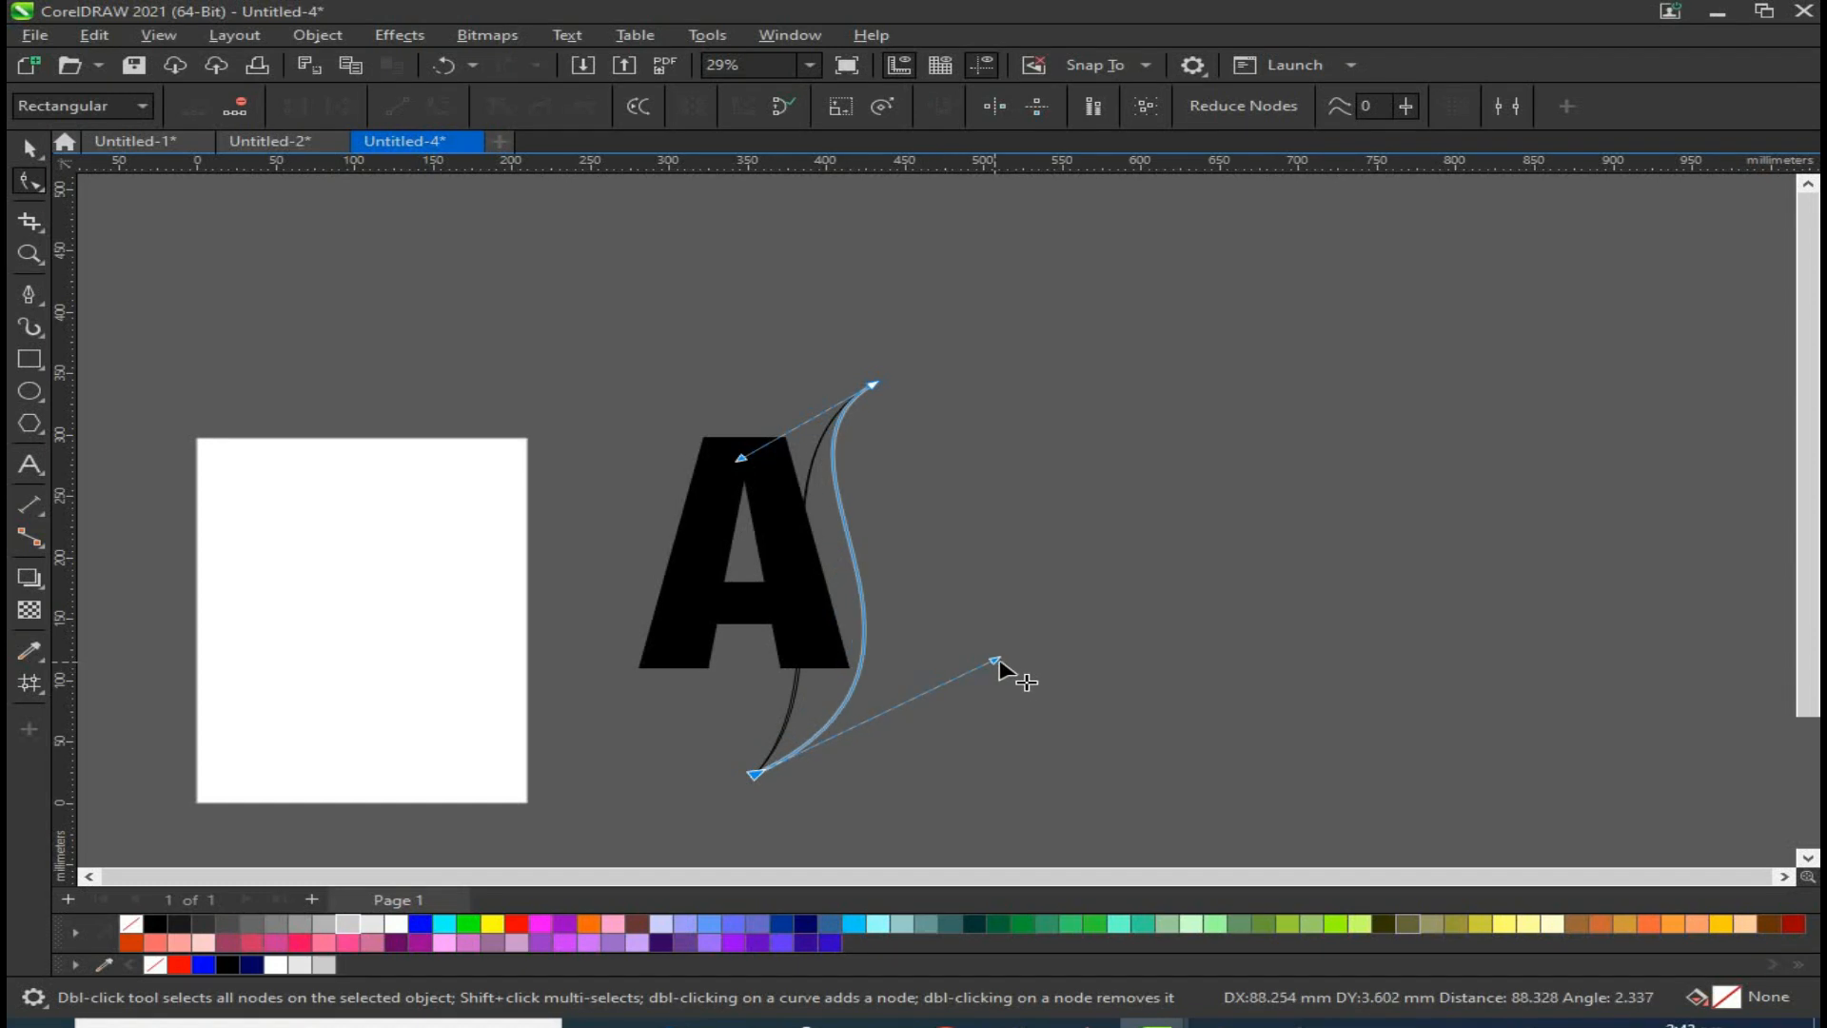
left_click(29, 147)
Step: Try Smart Fill on the region between the A and the curve, then undo it
left_click(43, 591)
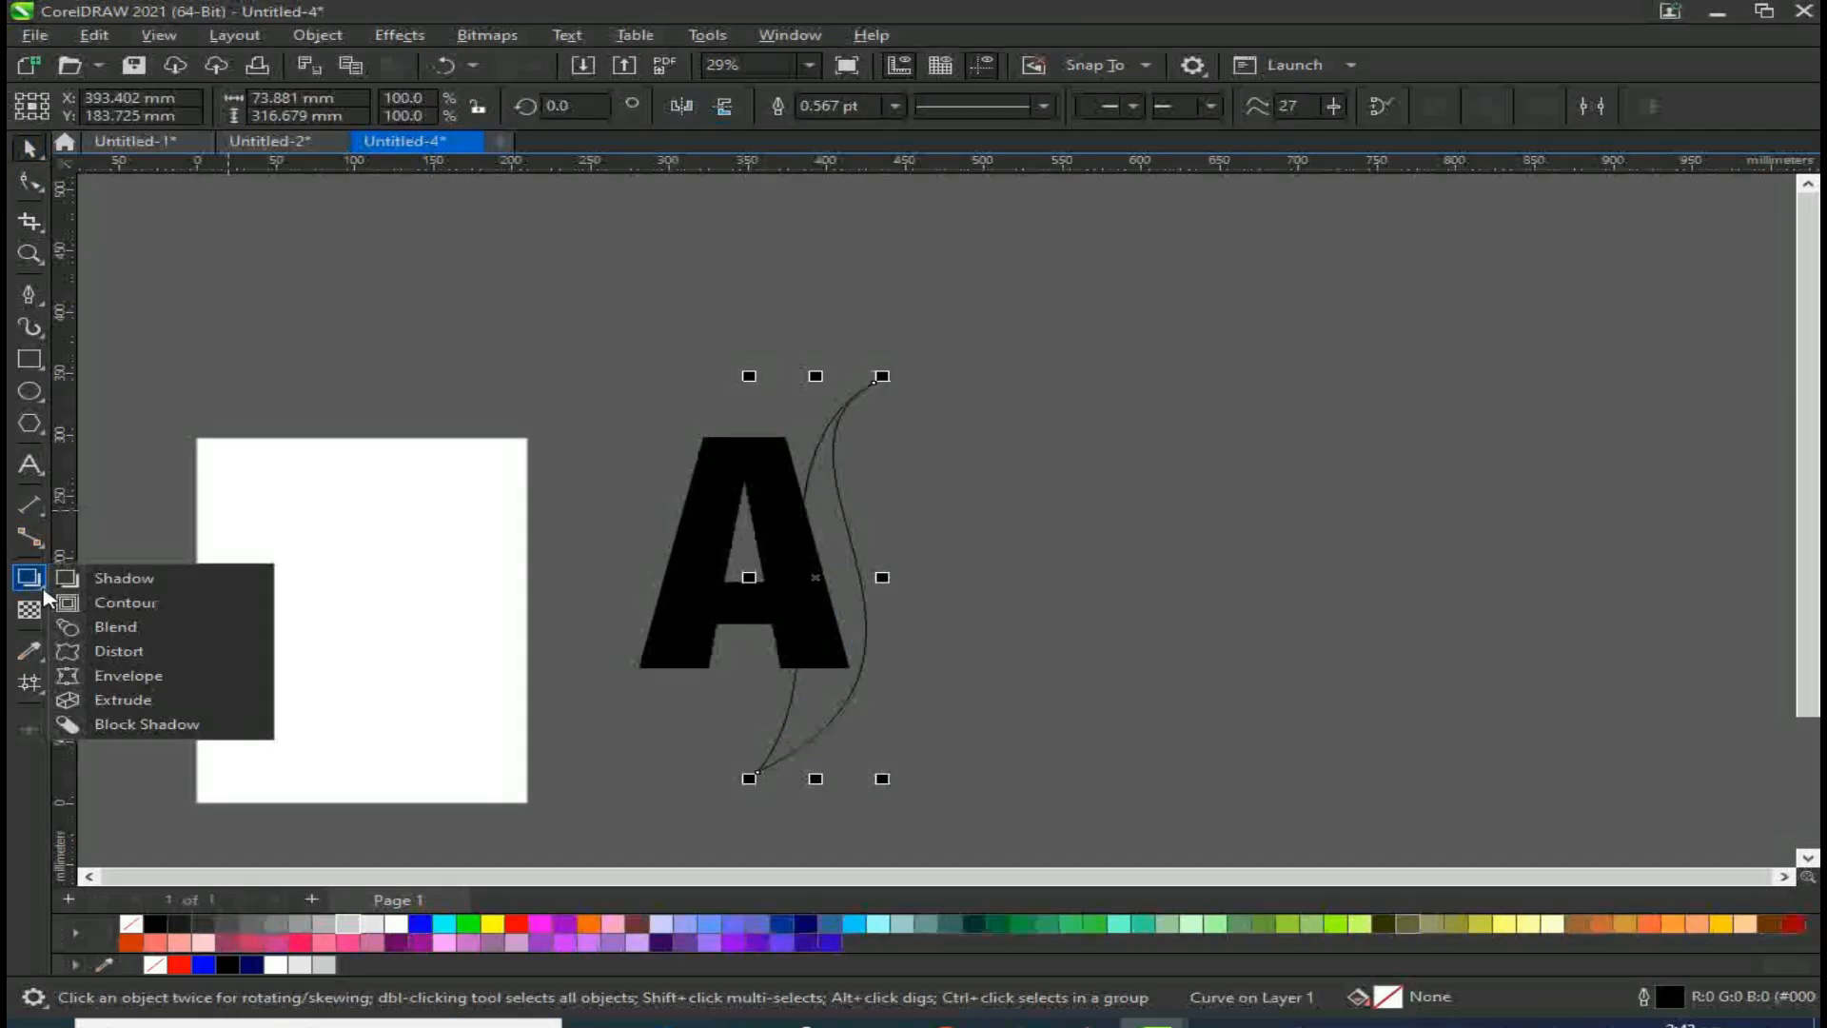
left_click(31, 682)
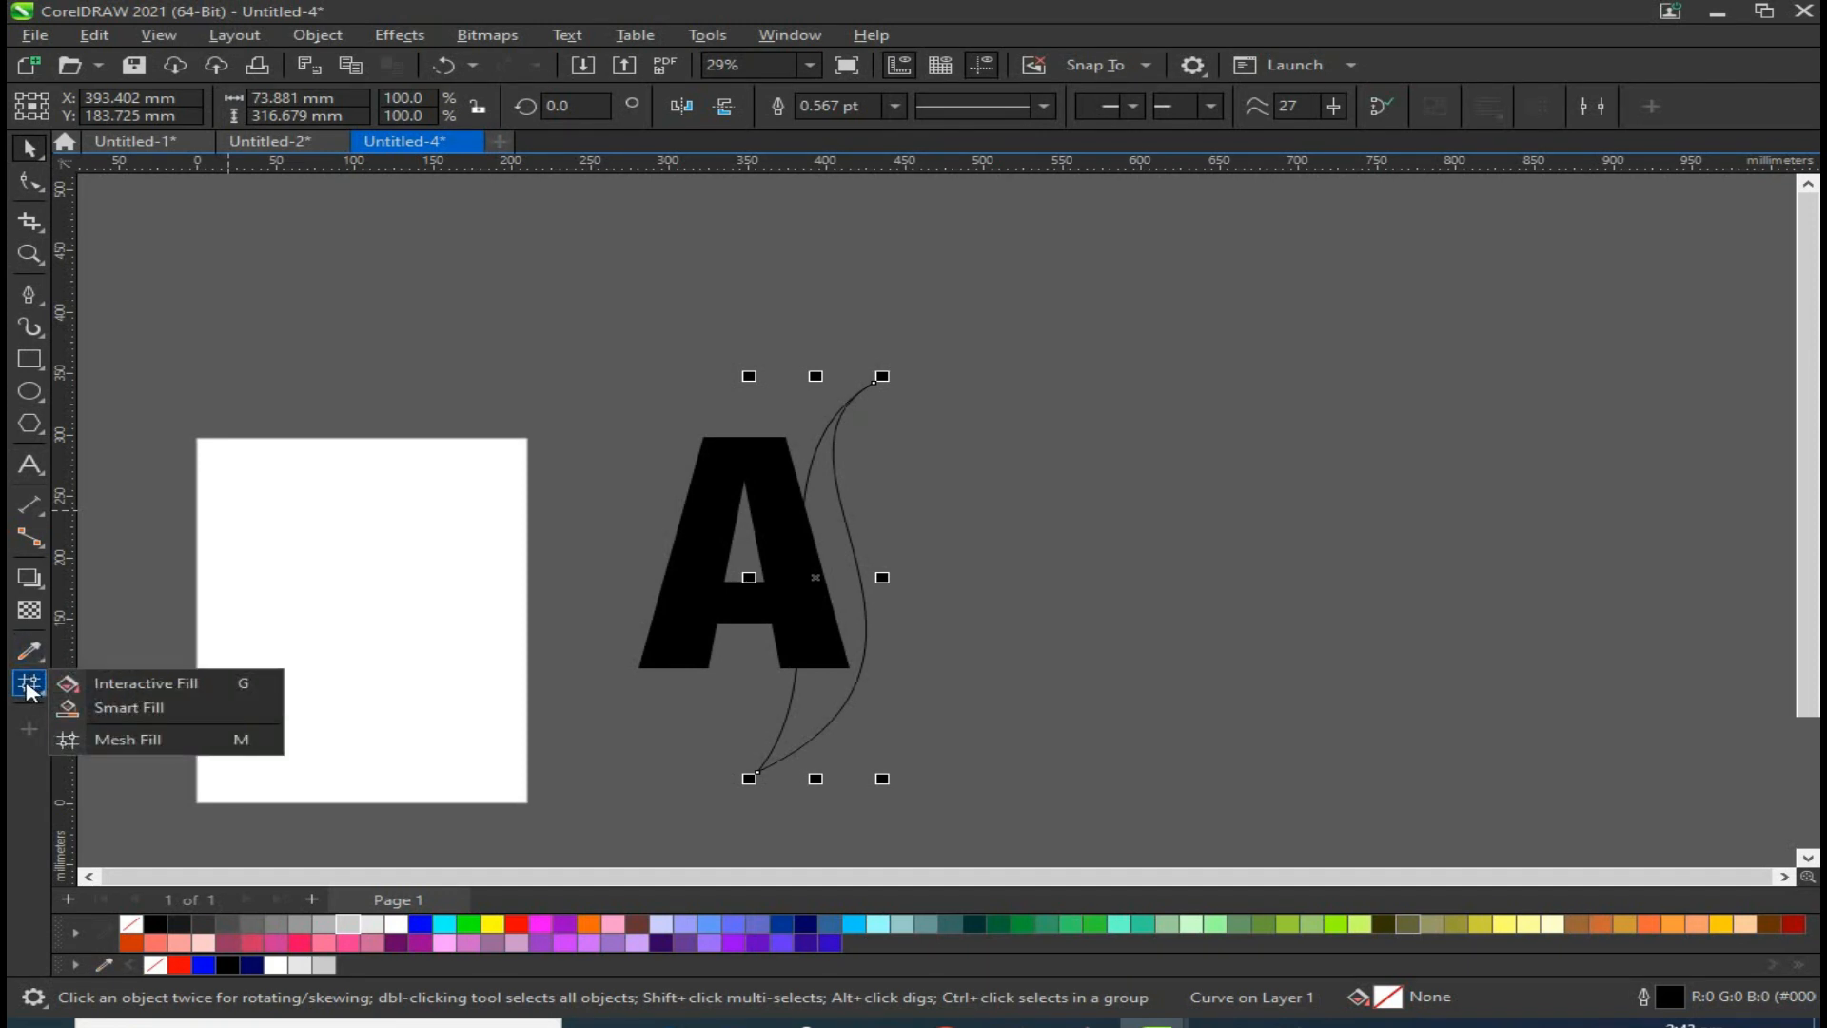
left_click(68, 707)
left_click(818, 515)
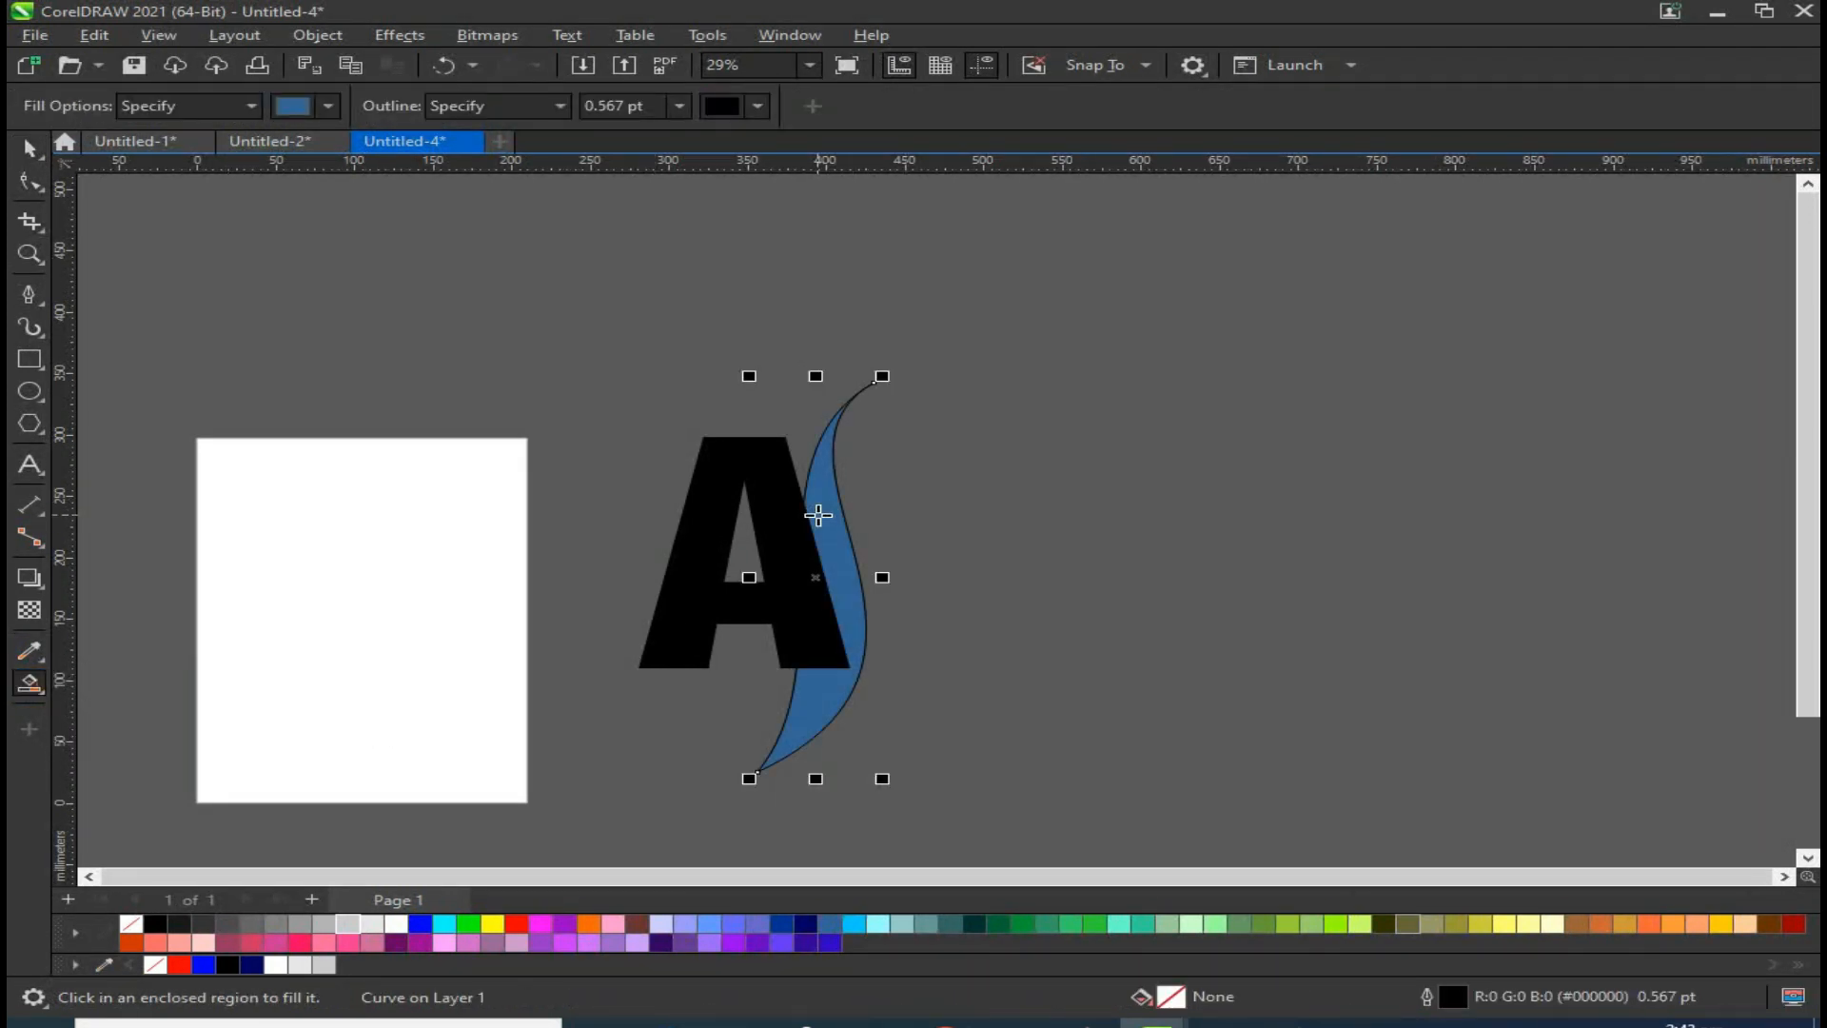
key("ctrl+z")
left_click(32, 149)
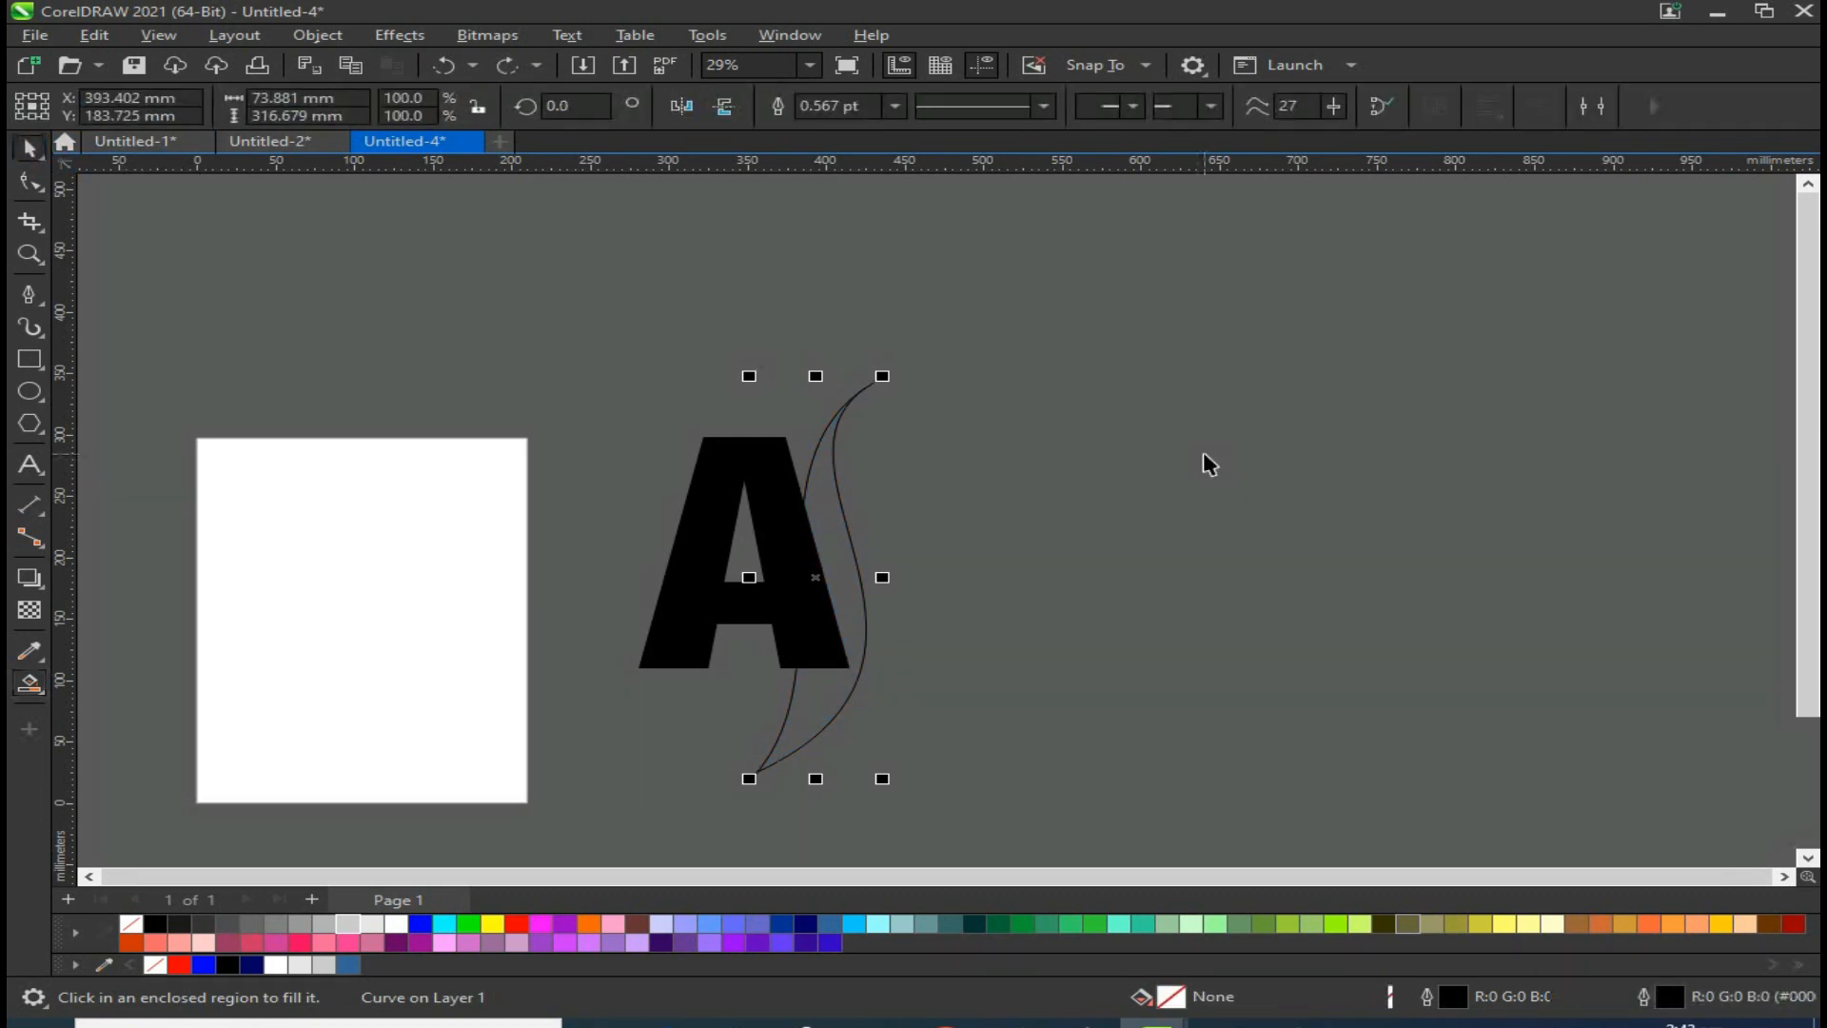
Step: Move the curve clear of the A and smart-fill the area it encloses
left_click_drag(999, 317, 695, 778)
left_click_drag(801, 732, 949, 704)
left_click(29, 683)
left_click(987, 603)
Step: Move the blue filled shape onto the A's right side and delete the original curve
key("space")
left_click_drag(952, 583, 791, 555)
left_click_drag(1133, 303, 842, 811)
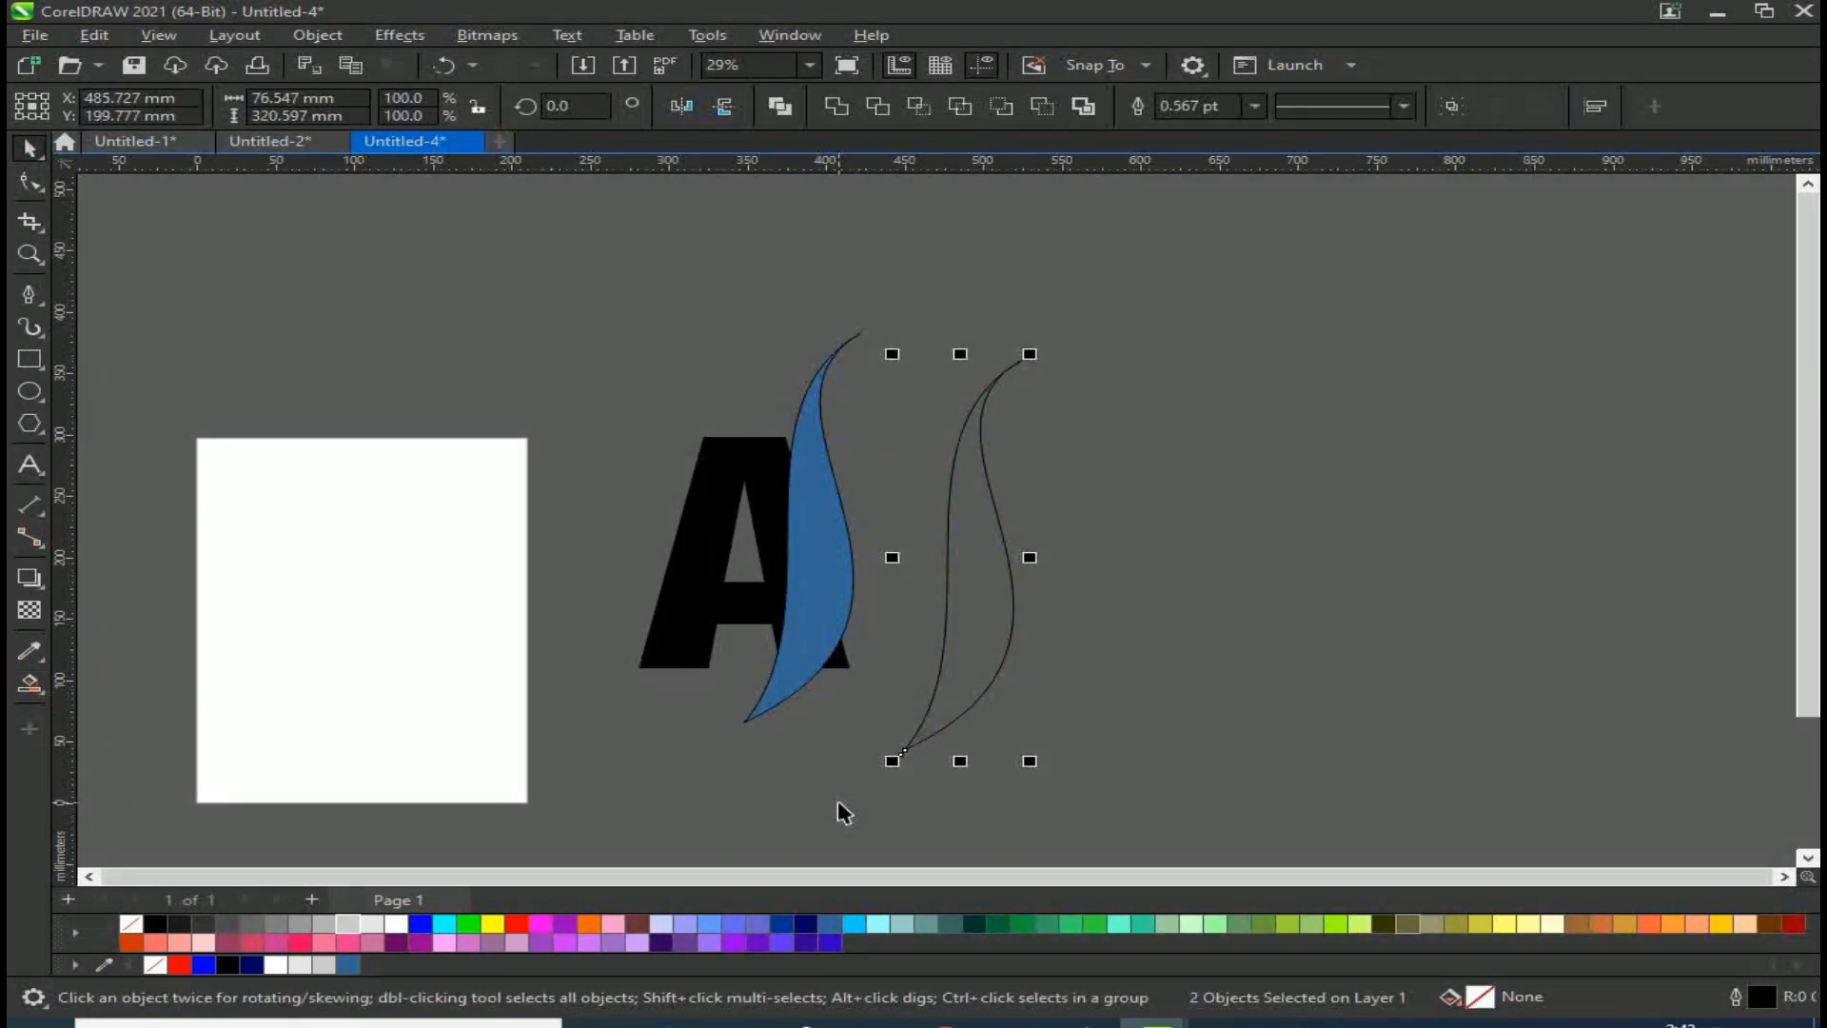
key("Delete")
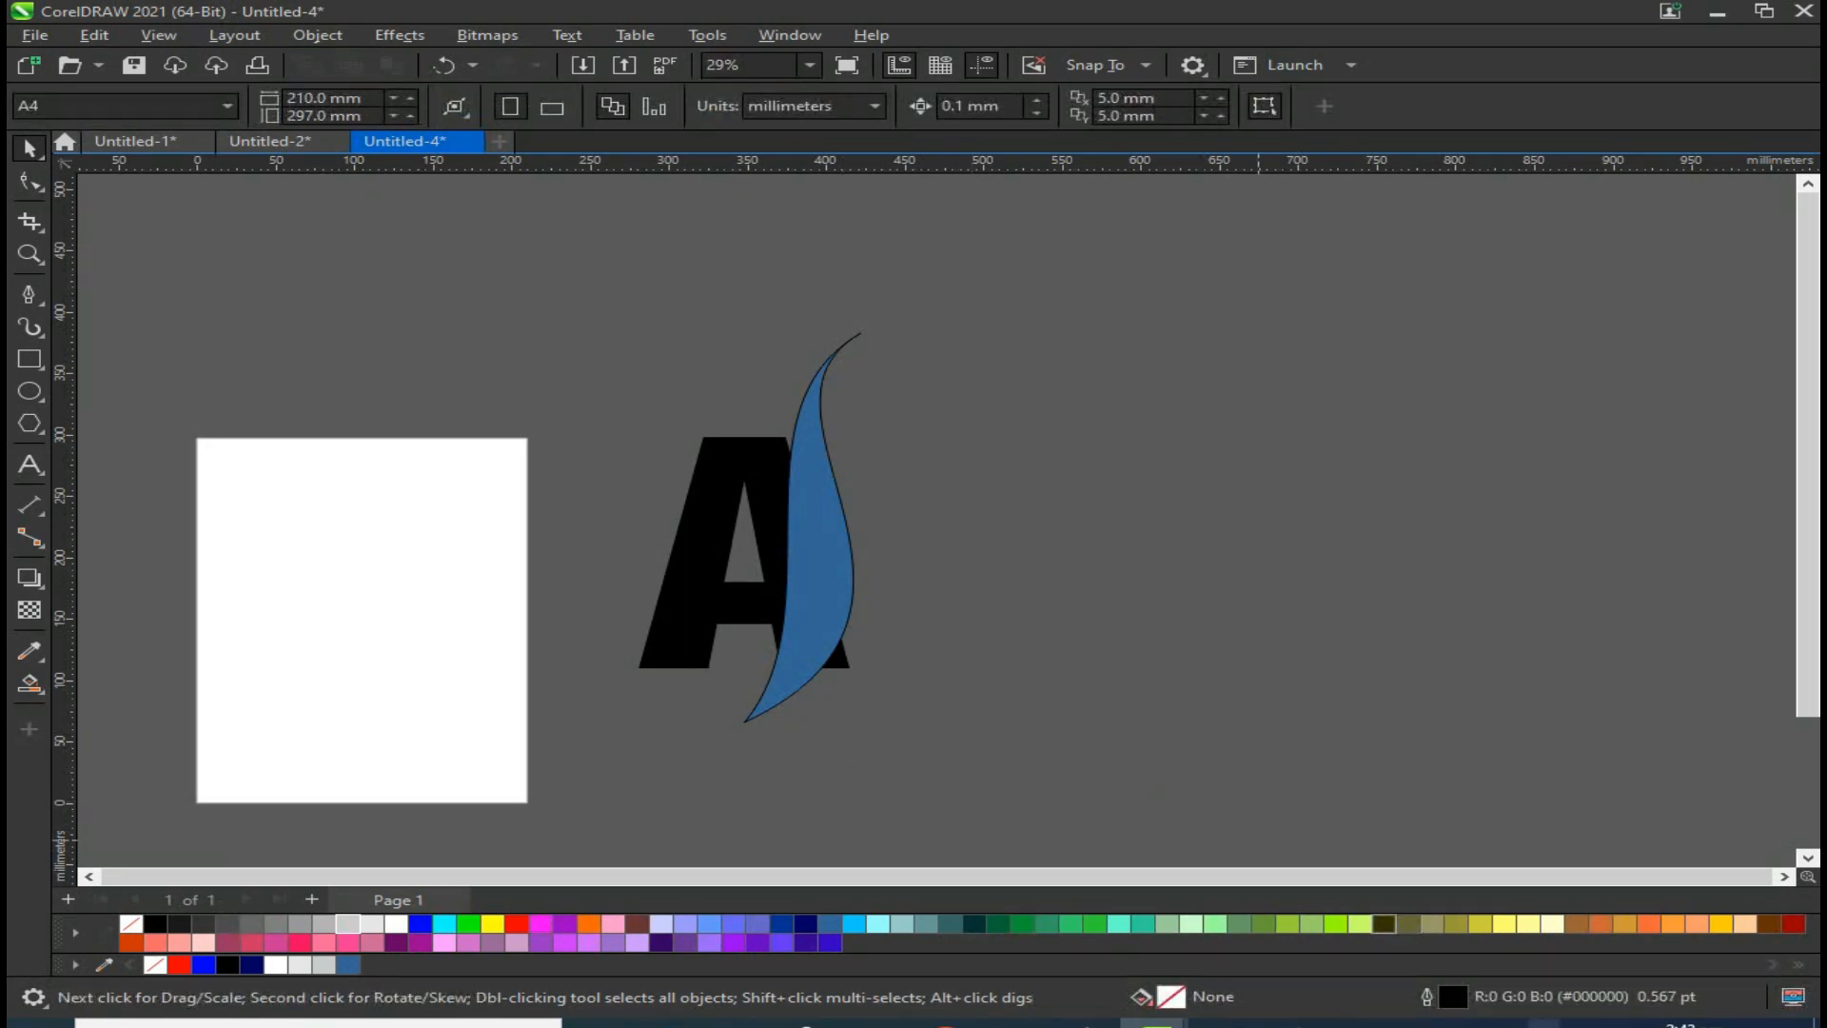
mouse_move(1291, 1020)
left_click(1237, 912)
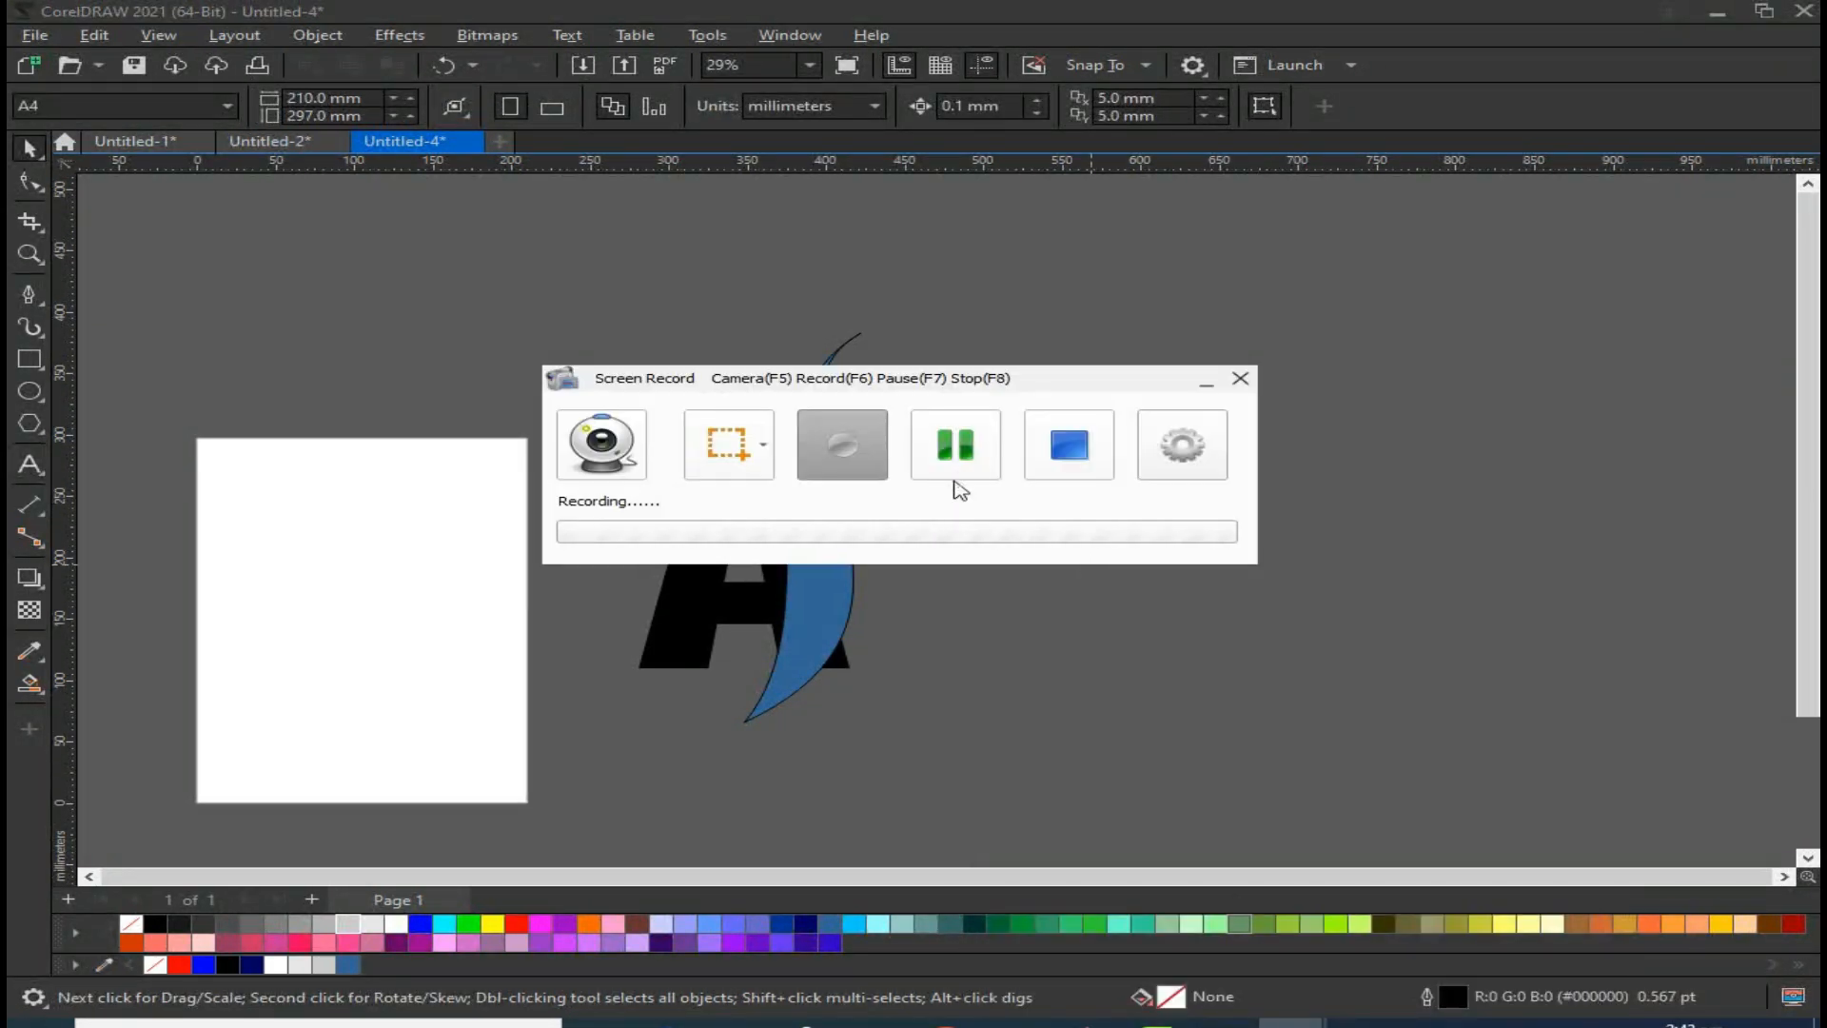
left_click(961, 467)
Step: Try moving the A to the right of the blue swoosh, then undo the move
left_click(738, 465)
left_click_drag(738, 465, 944, 476)
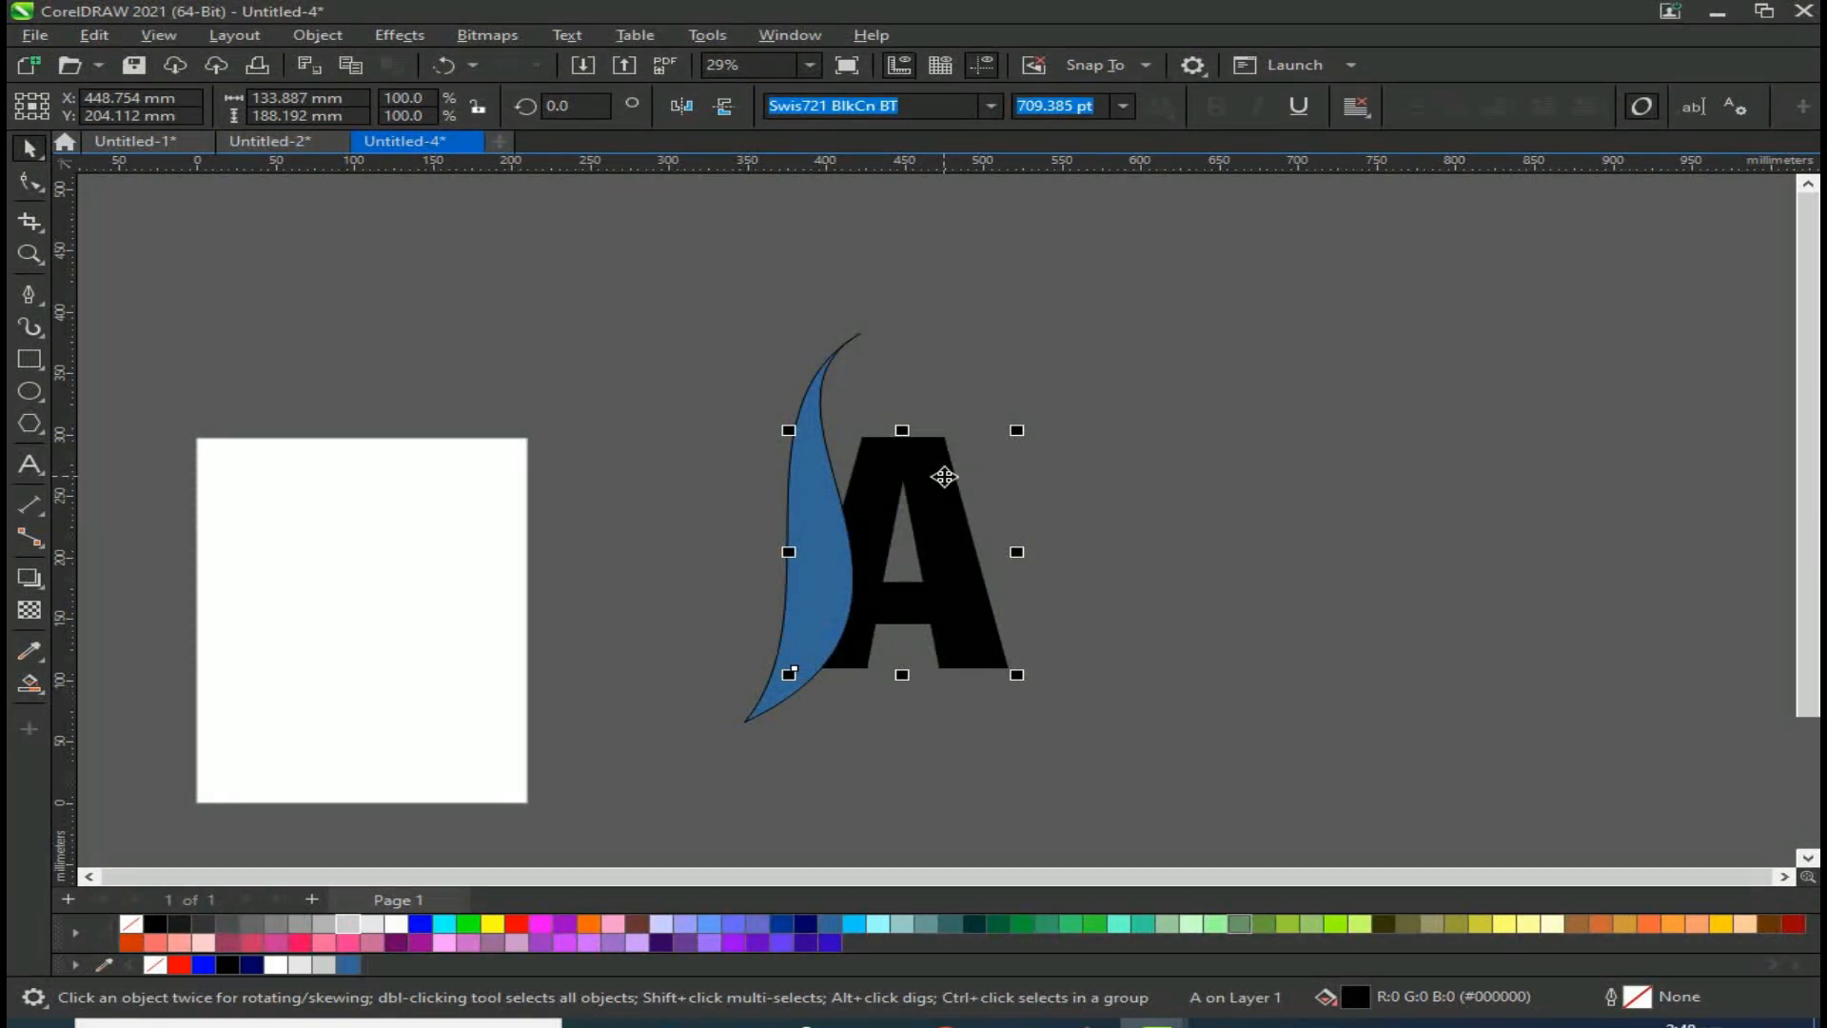
key("ctrl+z")
left_click(961, 428)
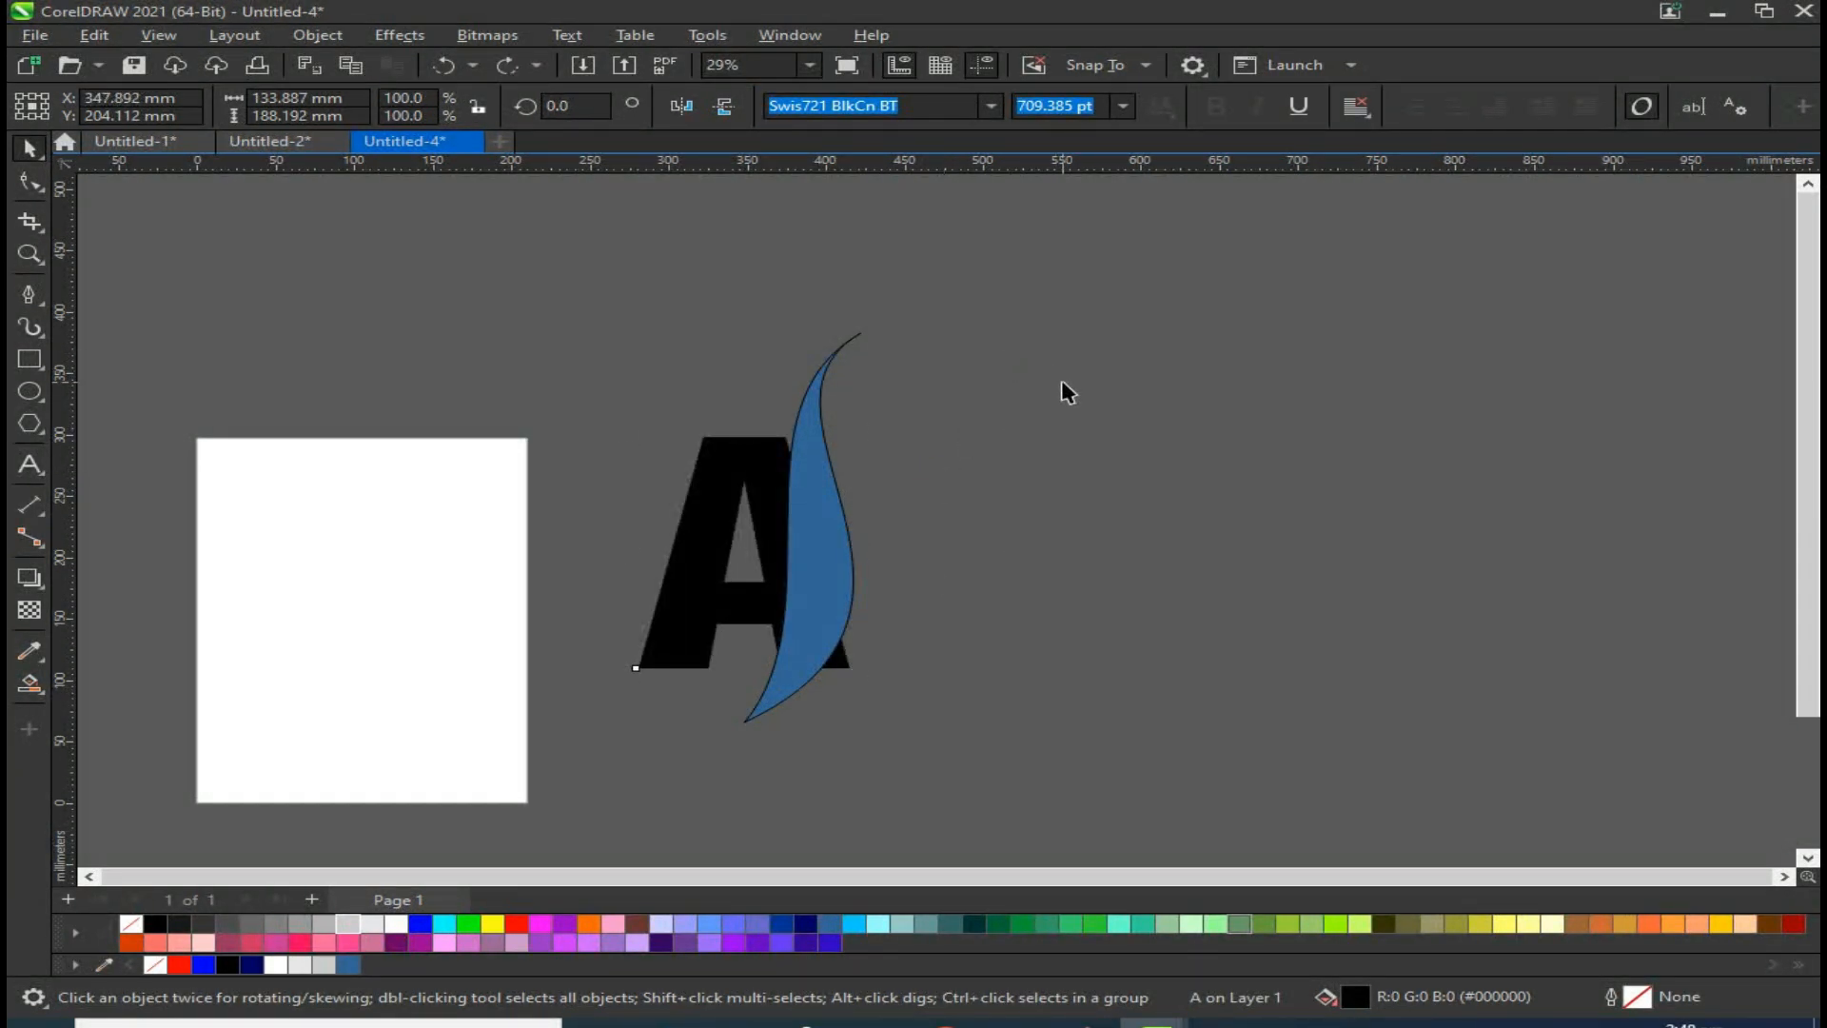
Step: Reshape the blue swoosh with the Shape tool, pulling its bottom node's handles in to make it slimmer
left_click(838, 529)
left_click(31, 181)
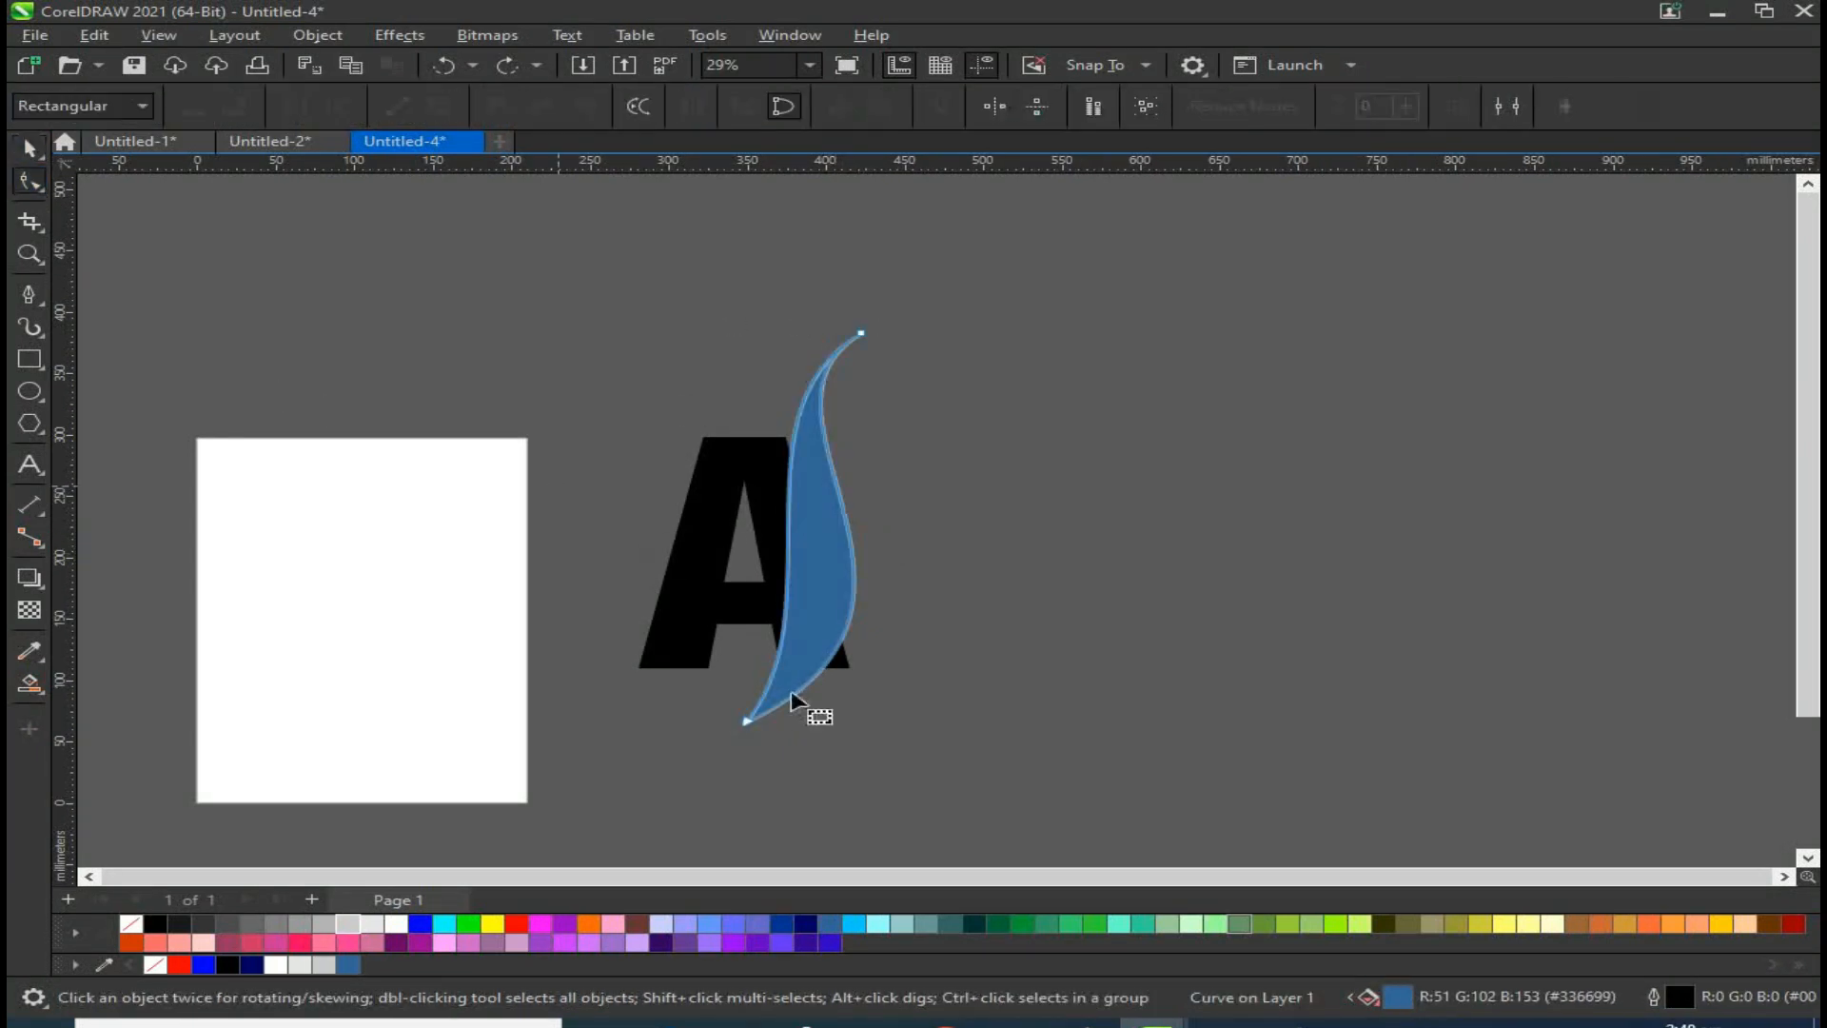
left_click(748, 716)
left_click_drag(986, 613, 940, 583)
left_click_drag(724, 416, 755, 425)
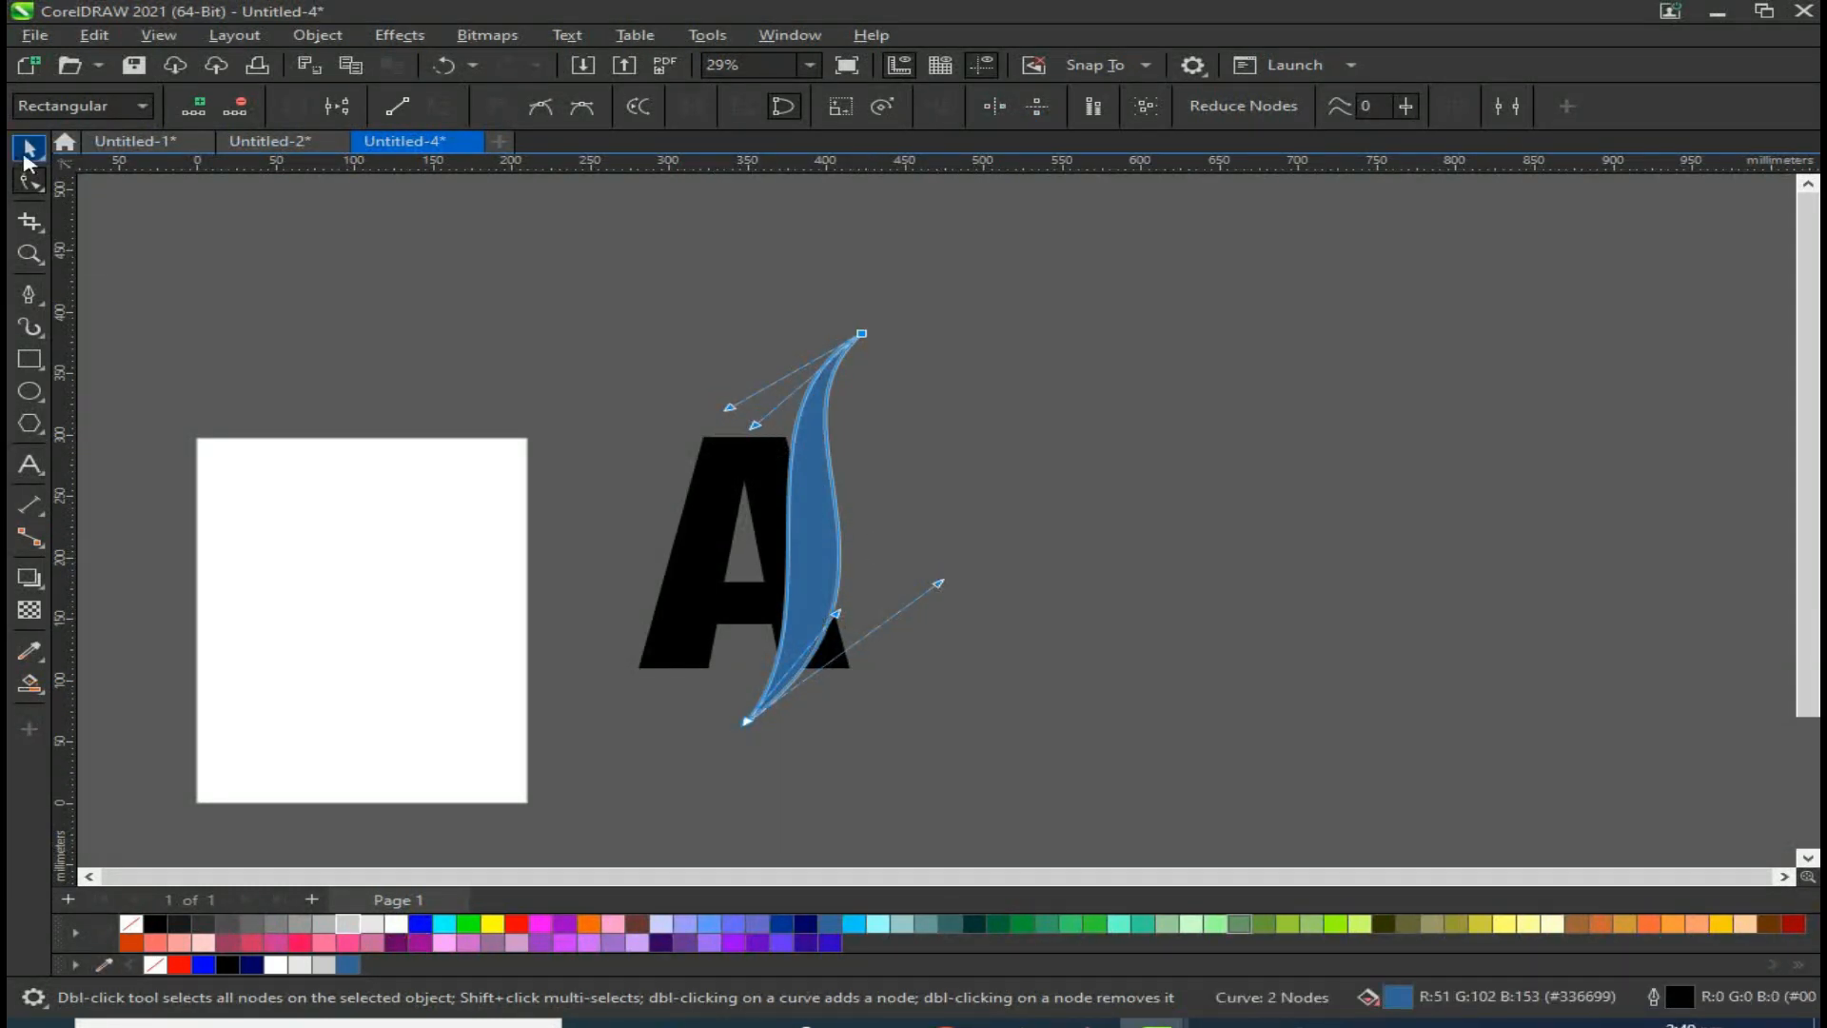
left_click(28, 150)
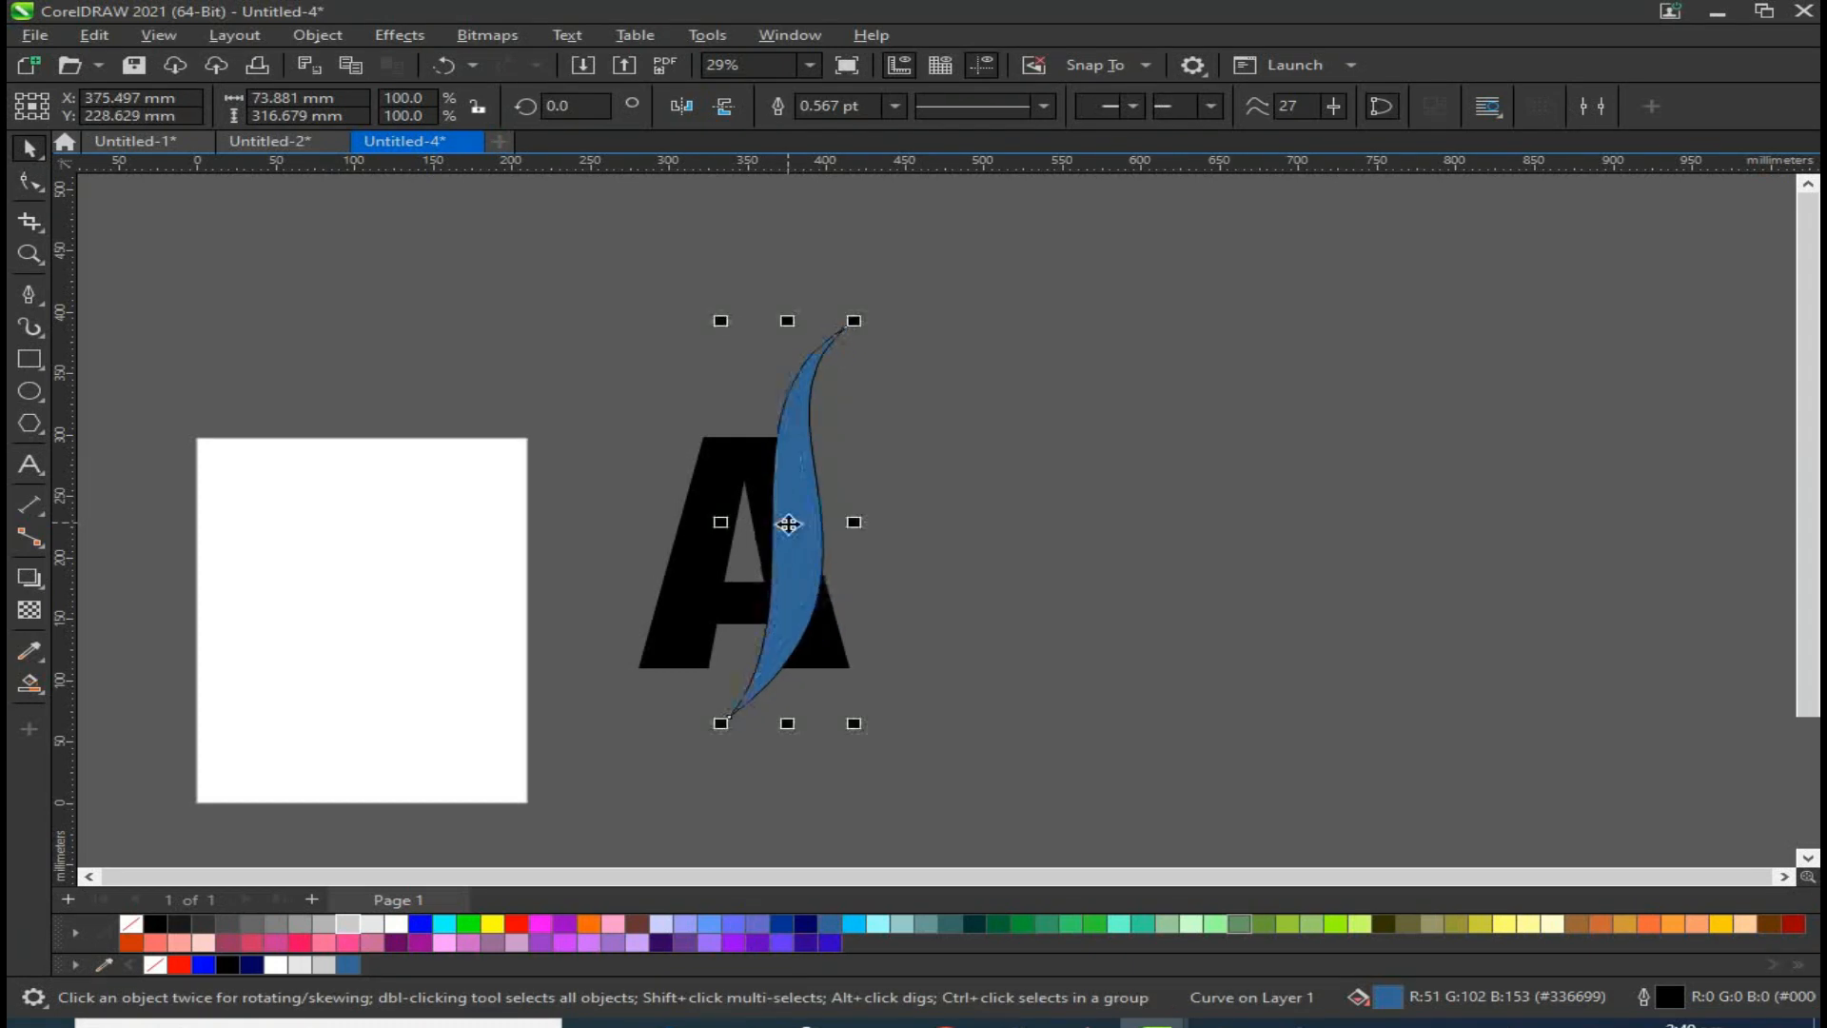
Step: Duplicate the A to the right of the swoosh, retype the copy as the letter B and nudge it right
left_click(731, 496)
left_click_drag(731, 496, 834, 499)
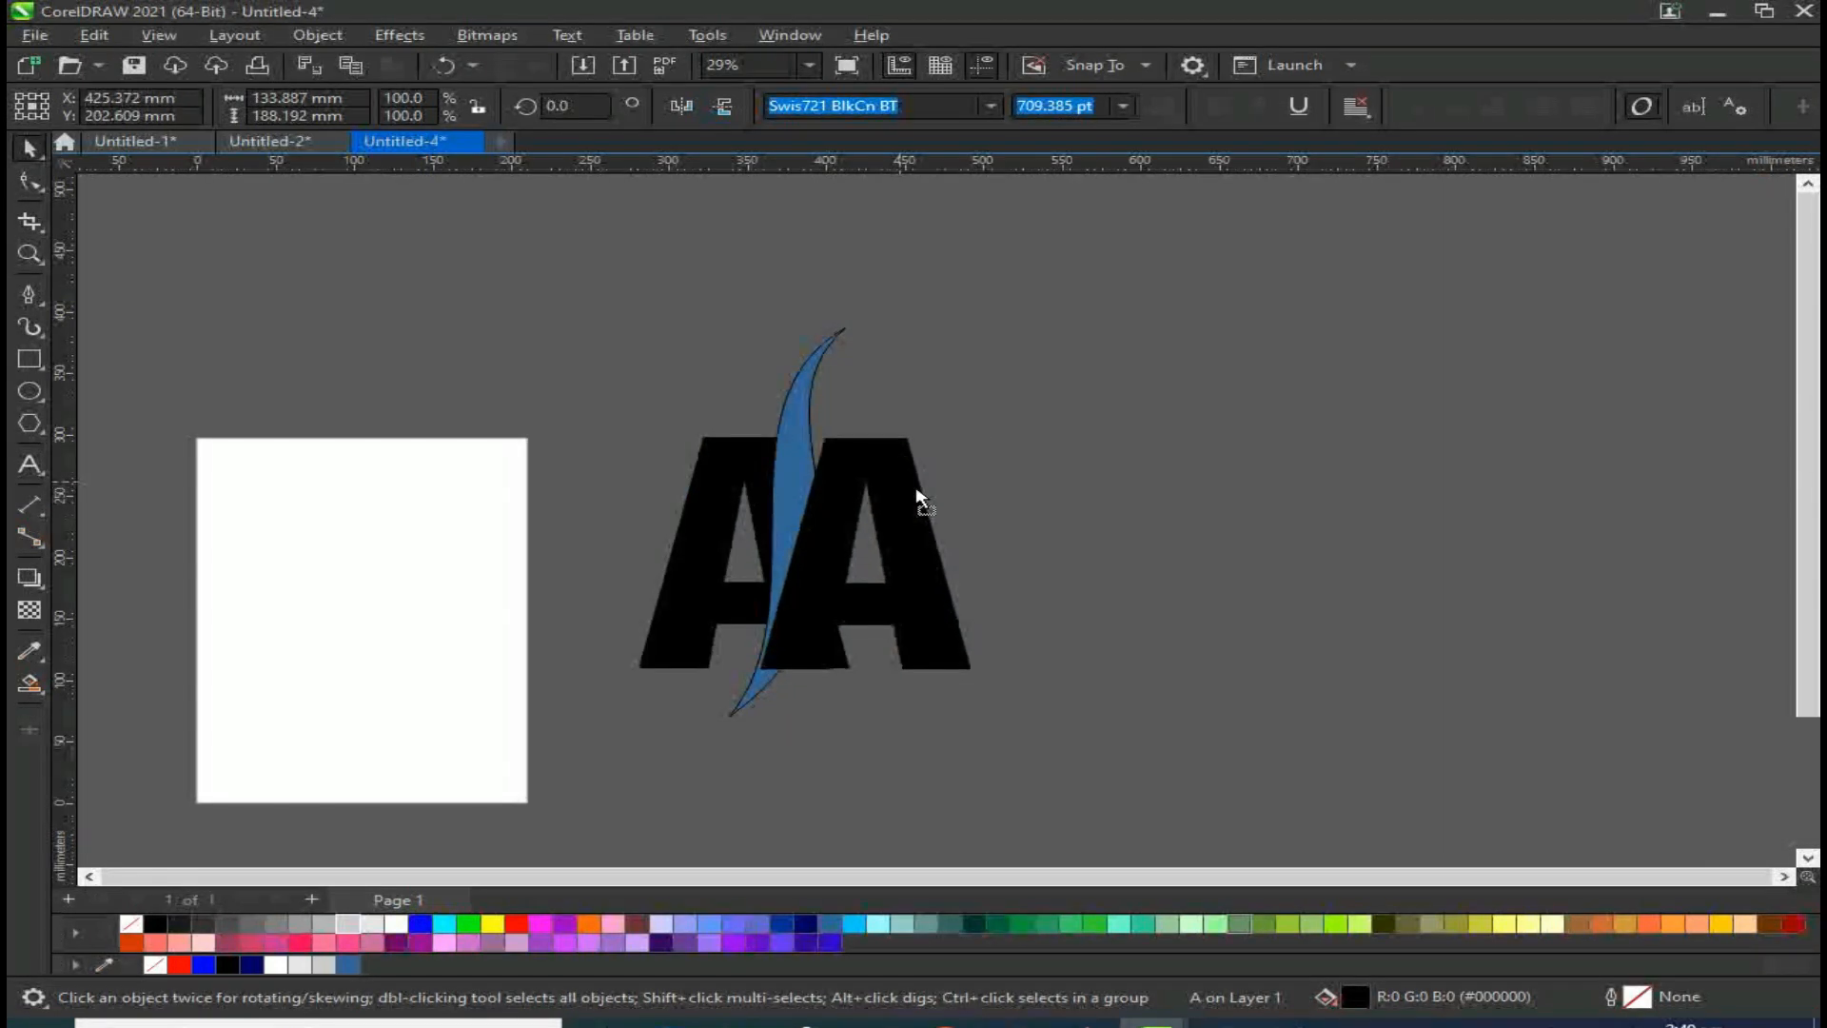
double_click(895, 509)
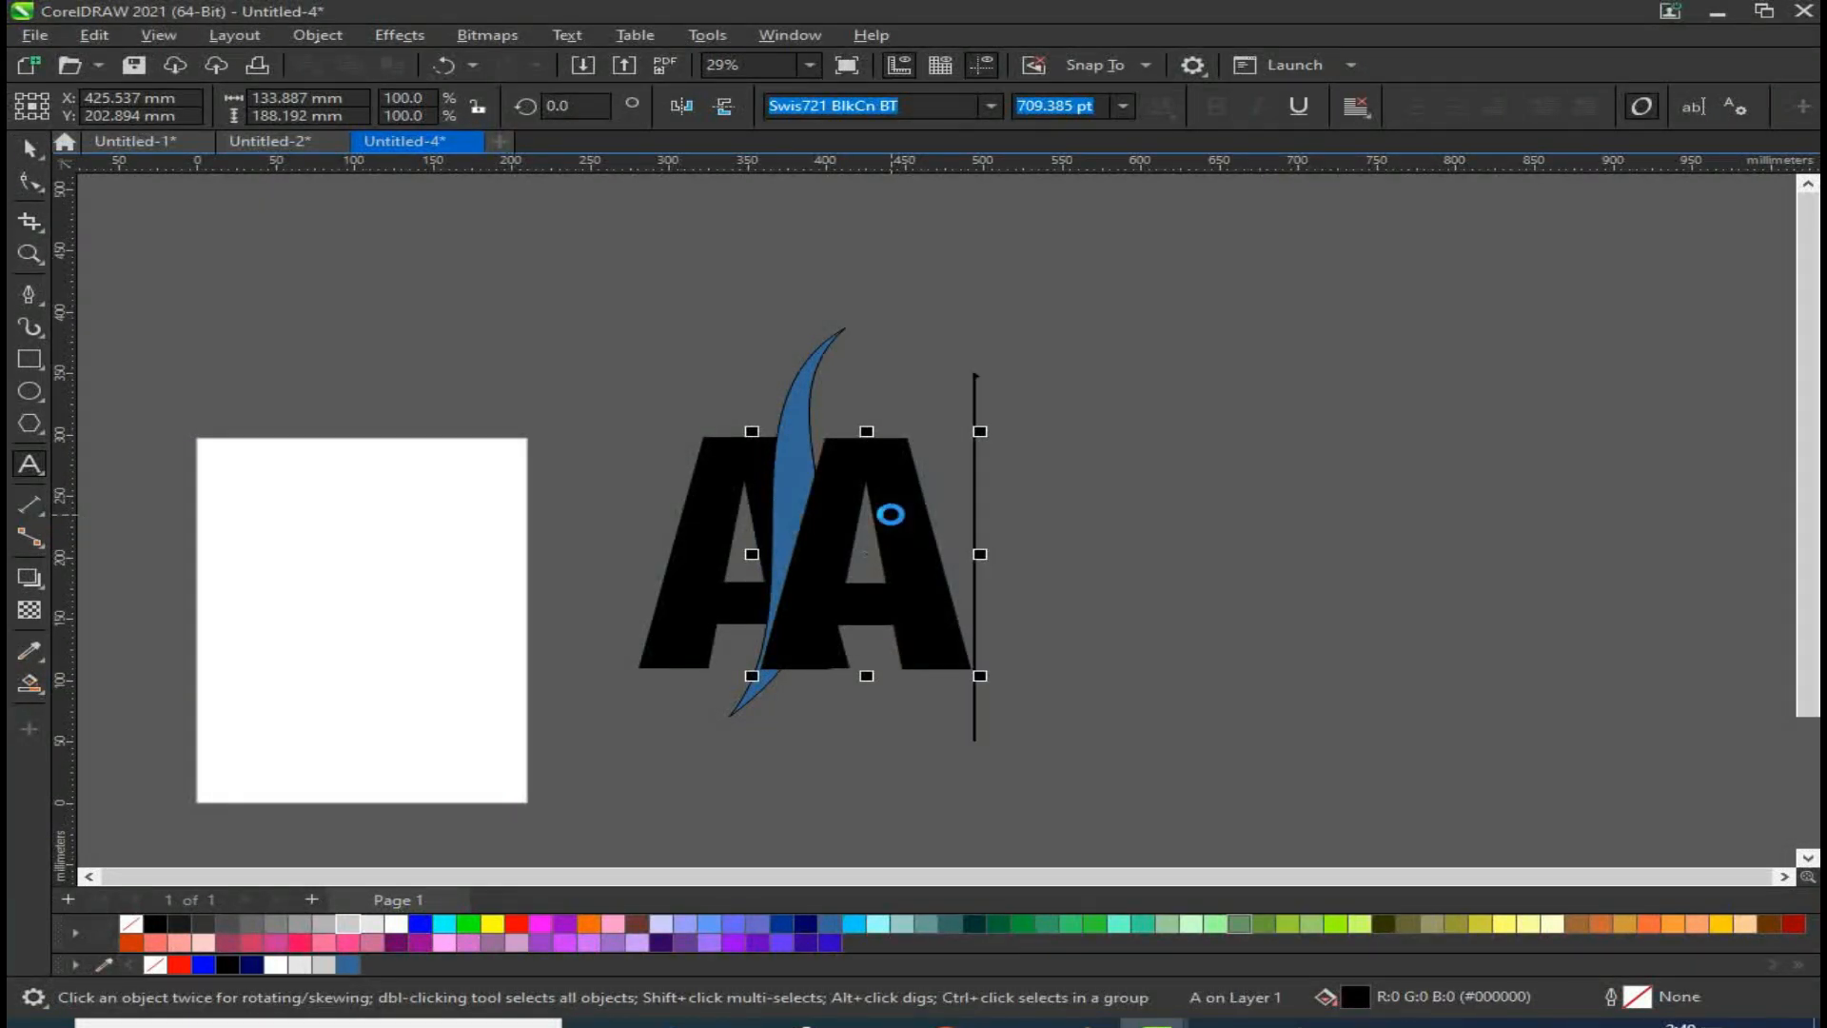
key("BackSpace")
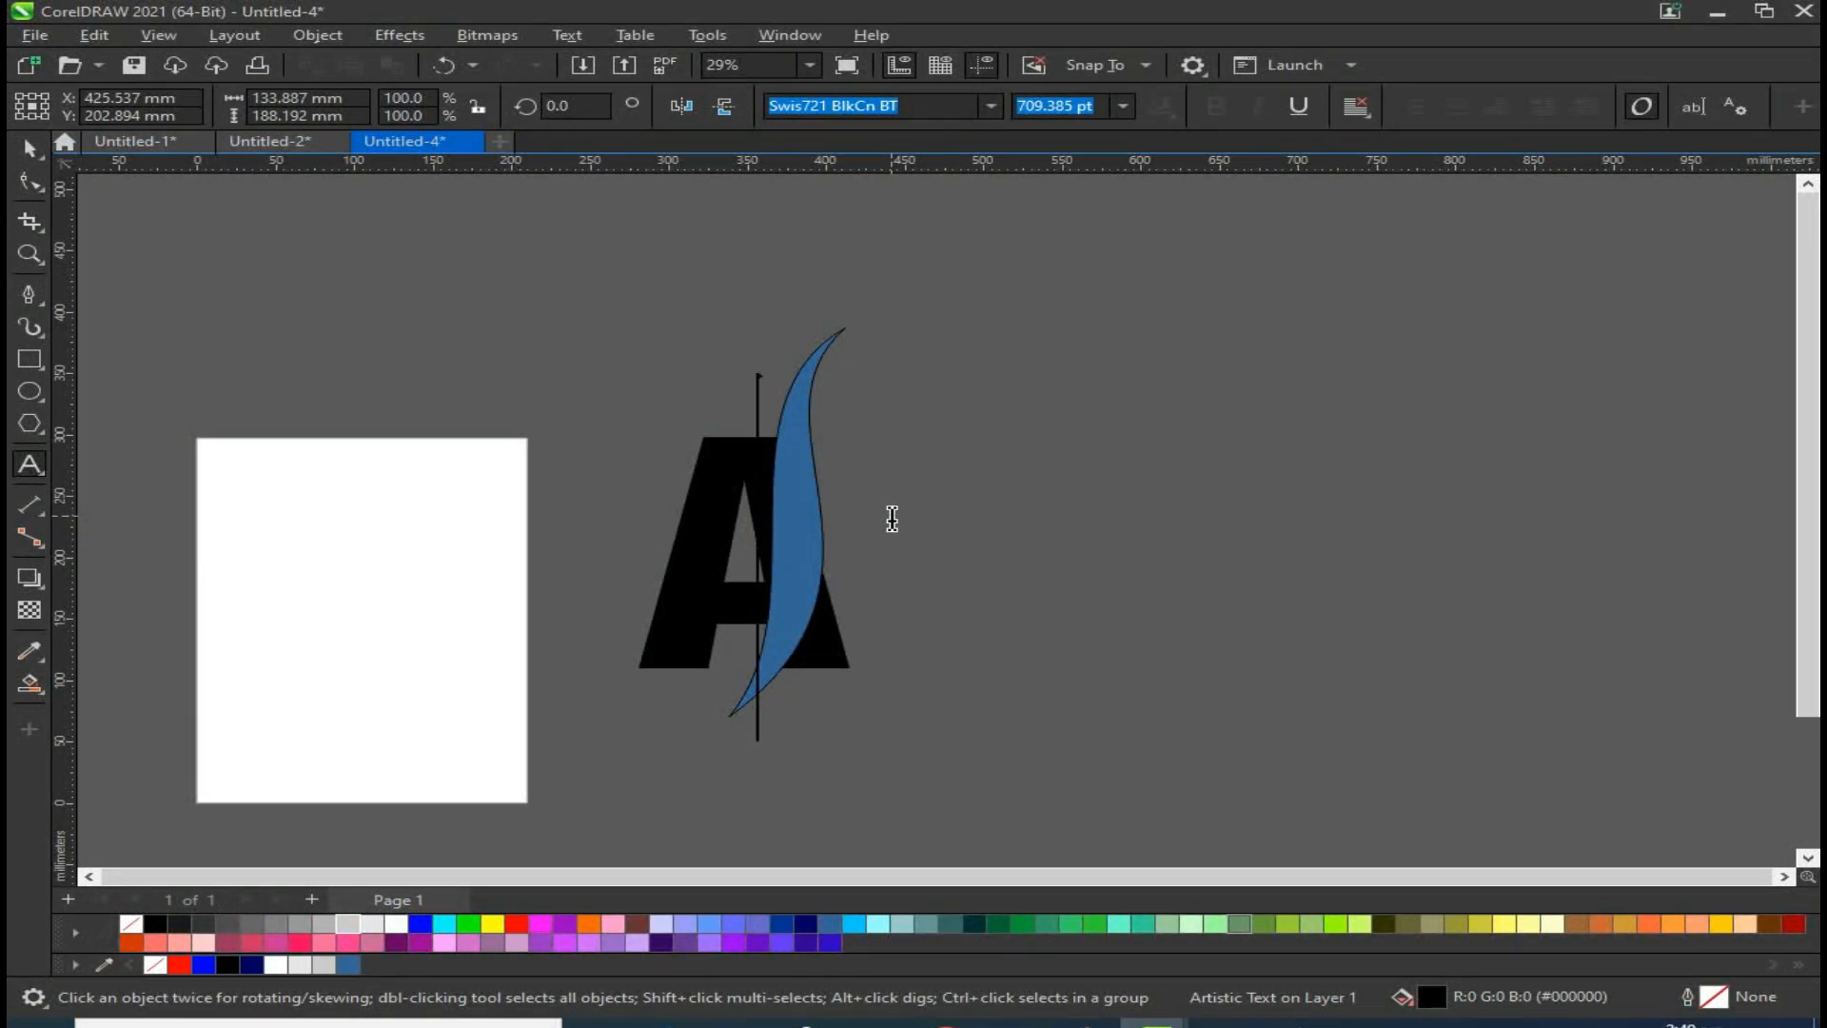
type("S")
key("BackSpace")
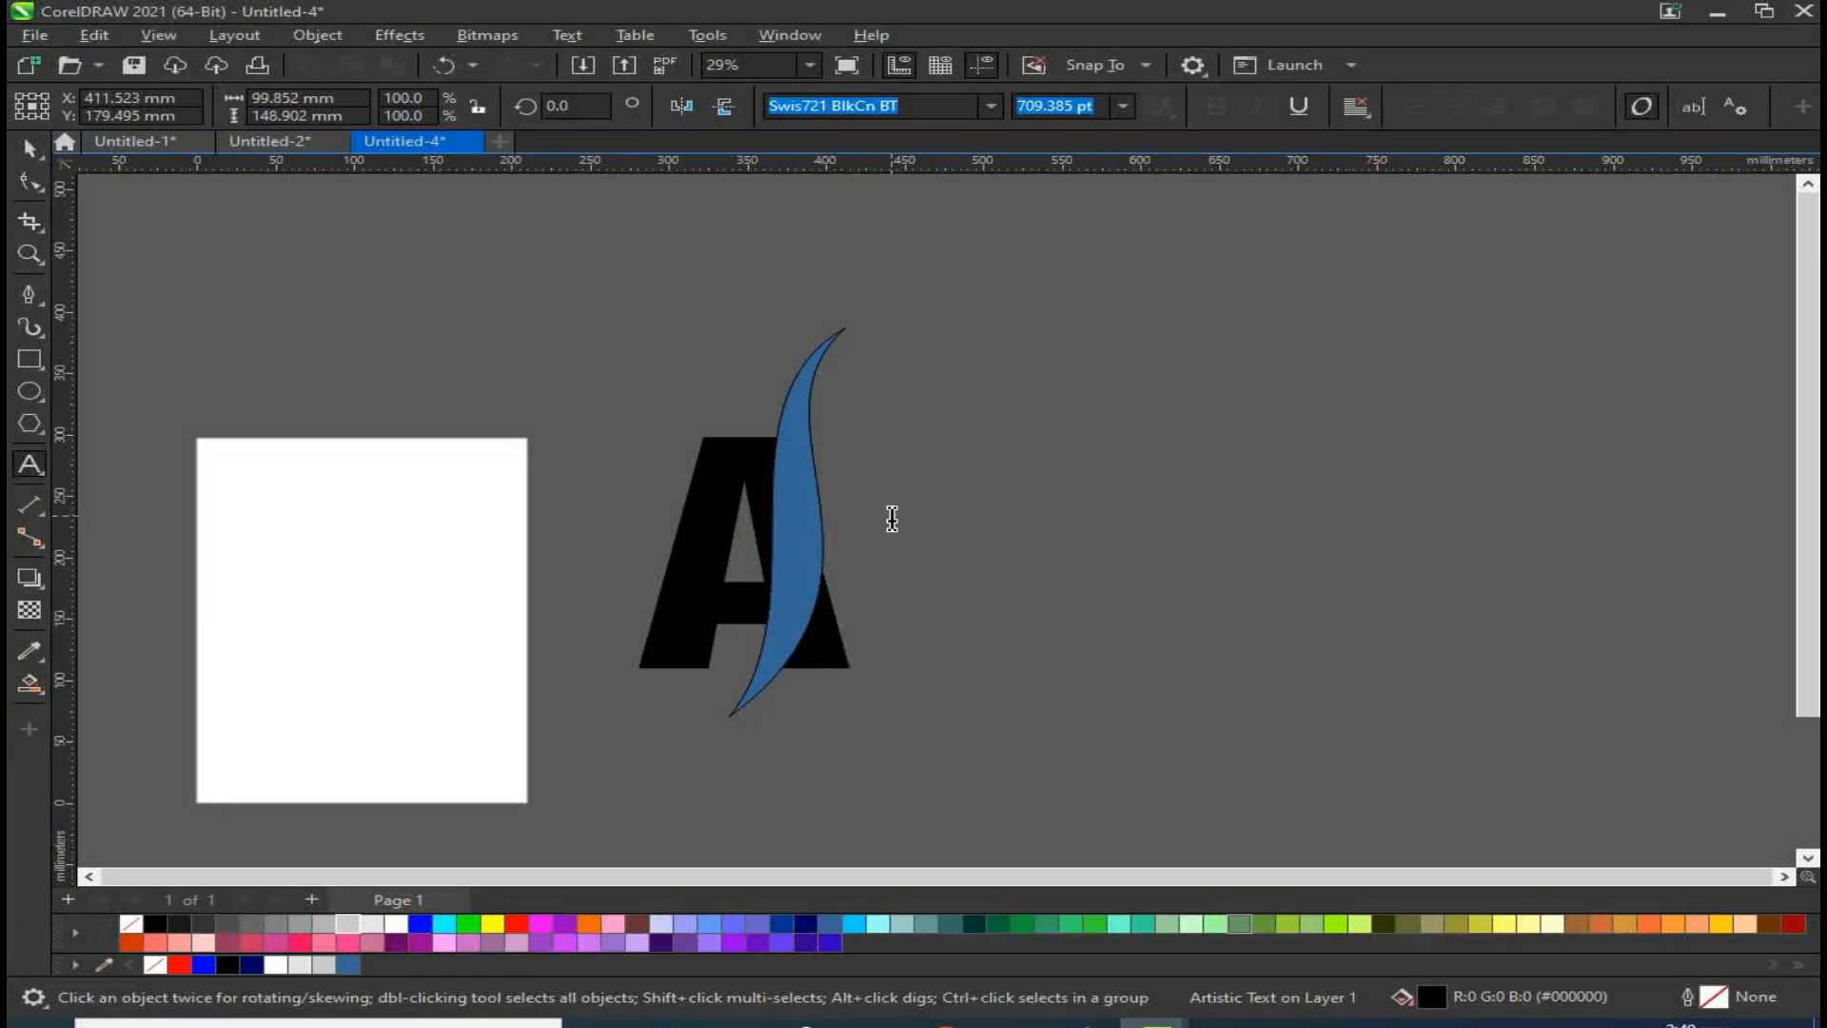
type("B")
left_click(13, 150)
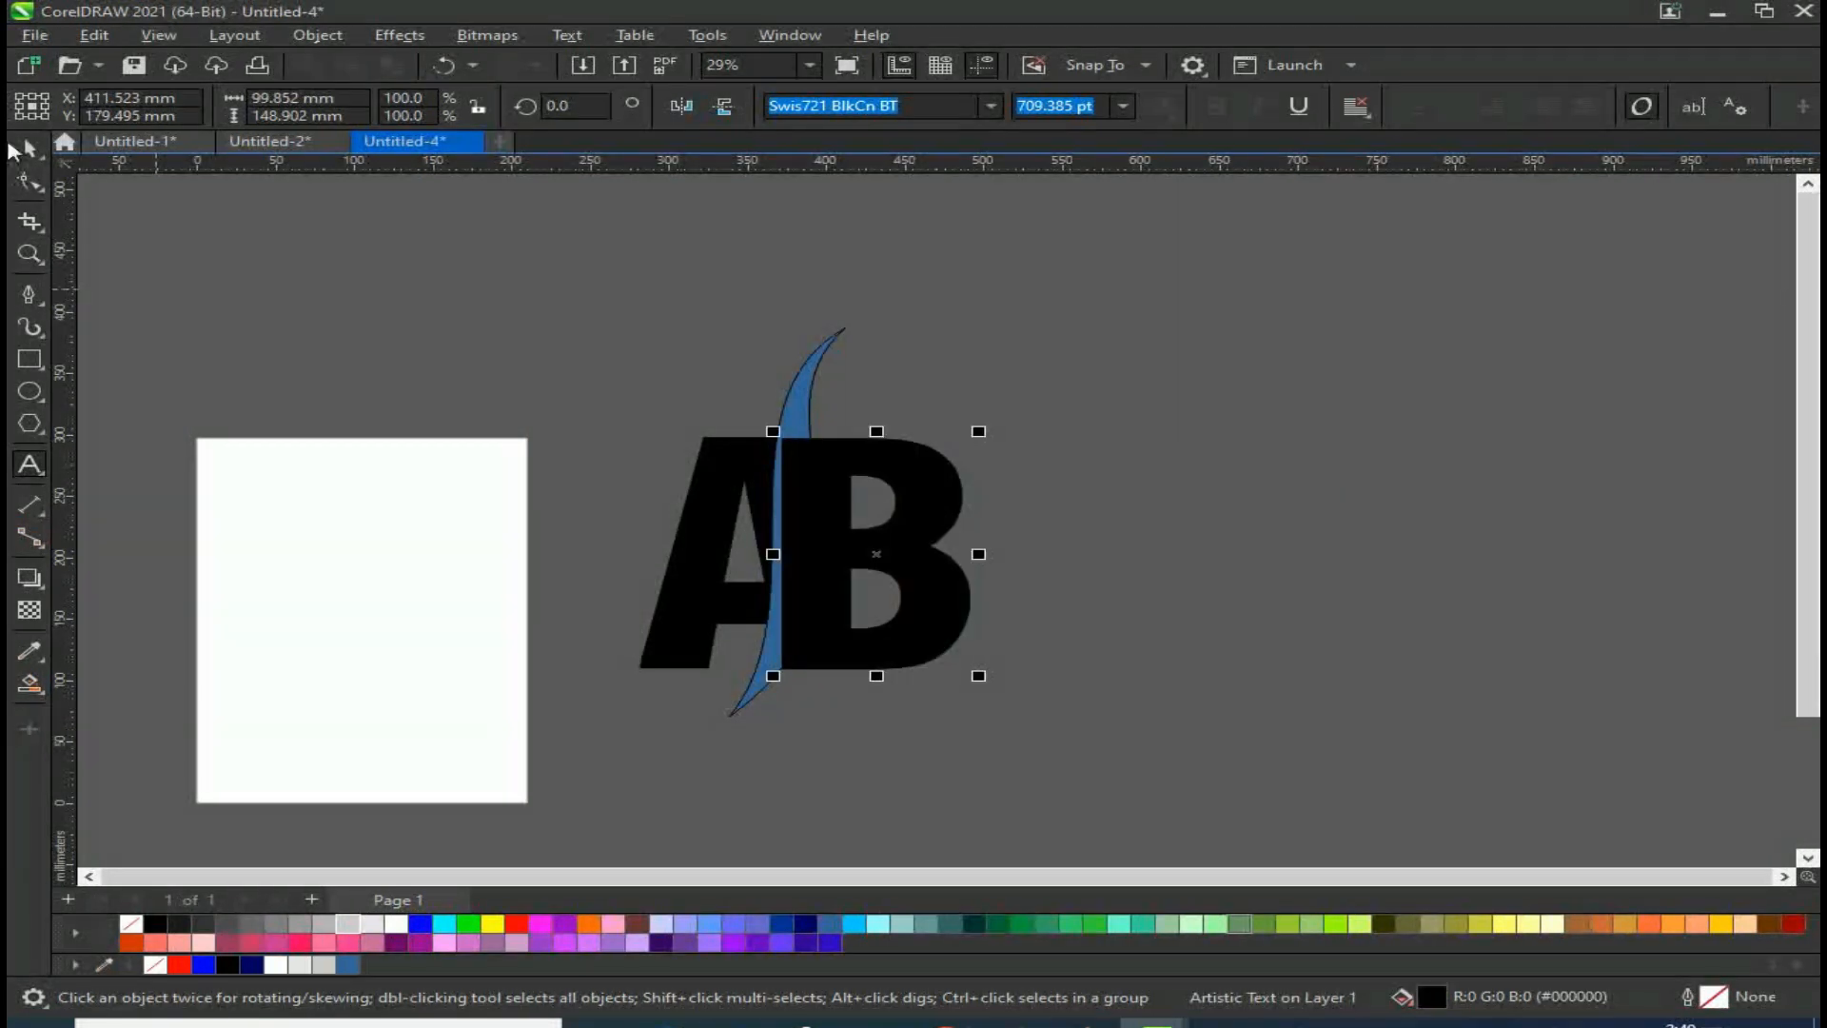
left_click_drag(855, 464, 864, 463)
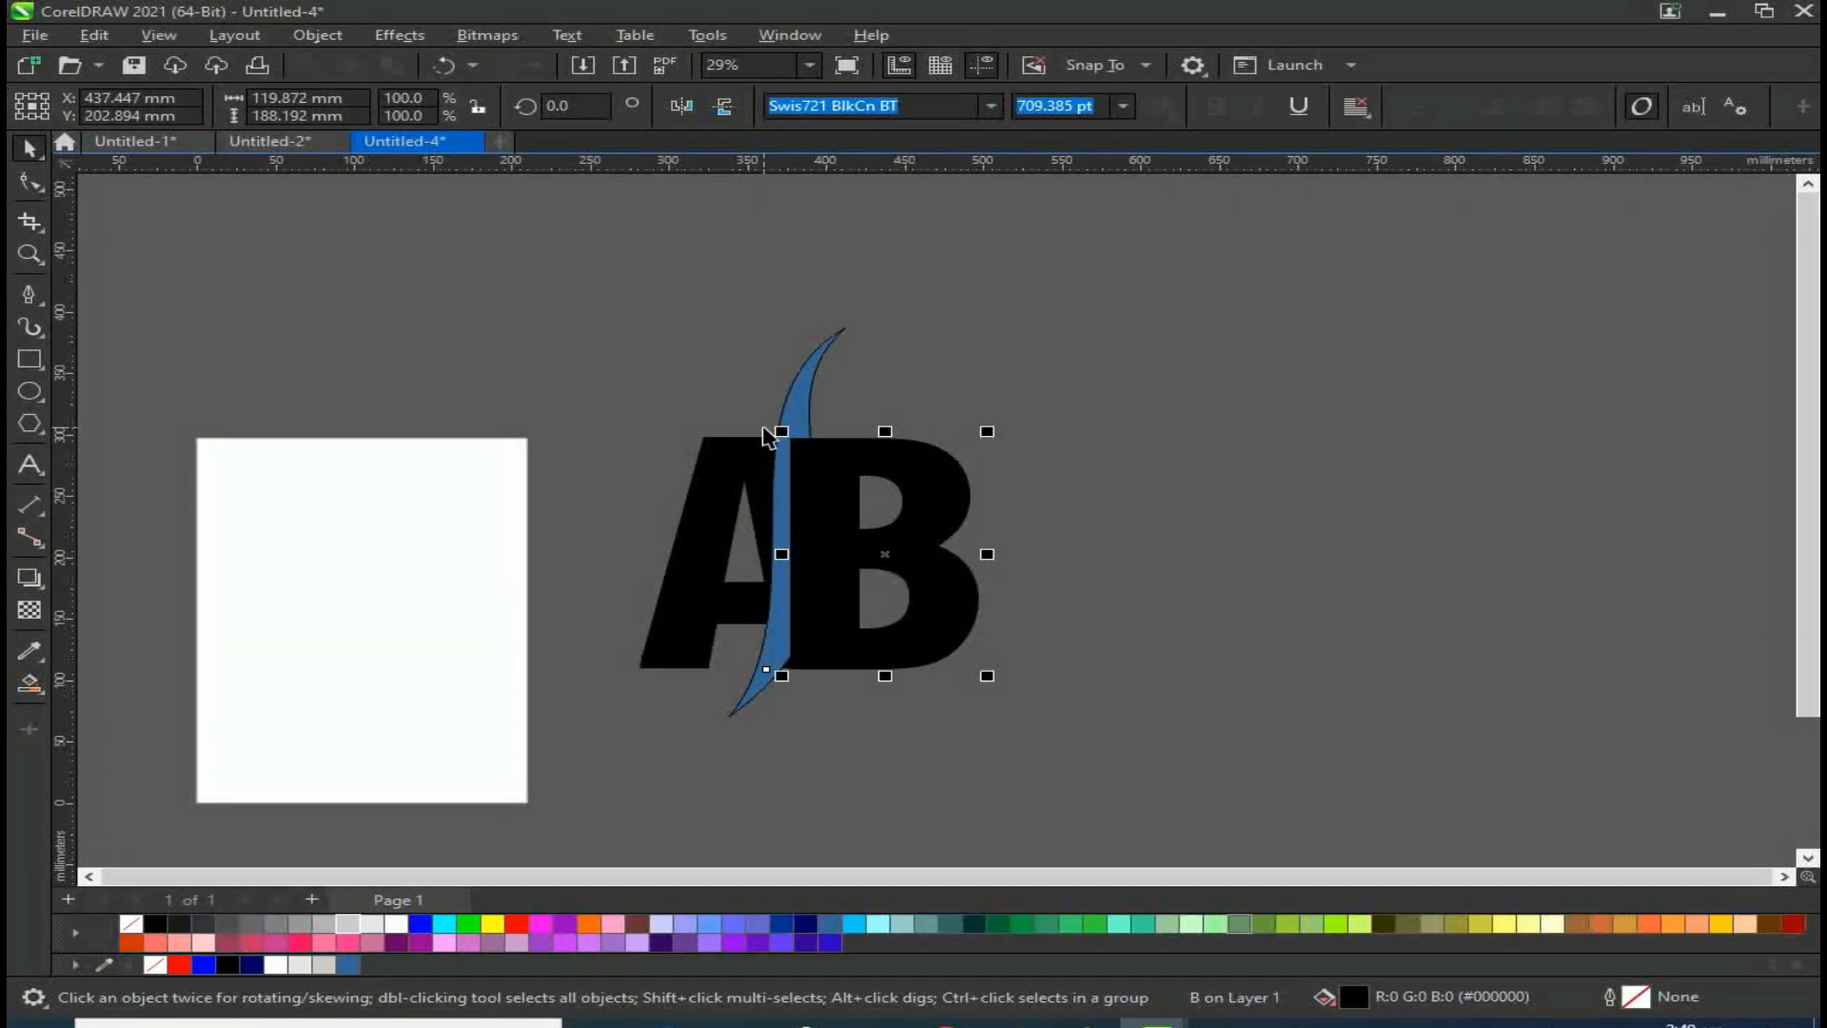
Step: Try deleting the swoosh, then undo the deletion
left_click(795, 390)
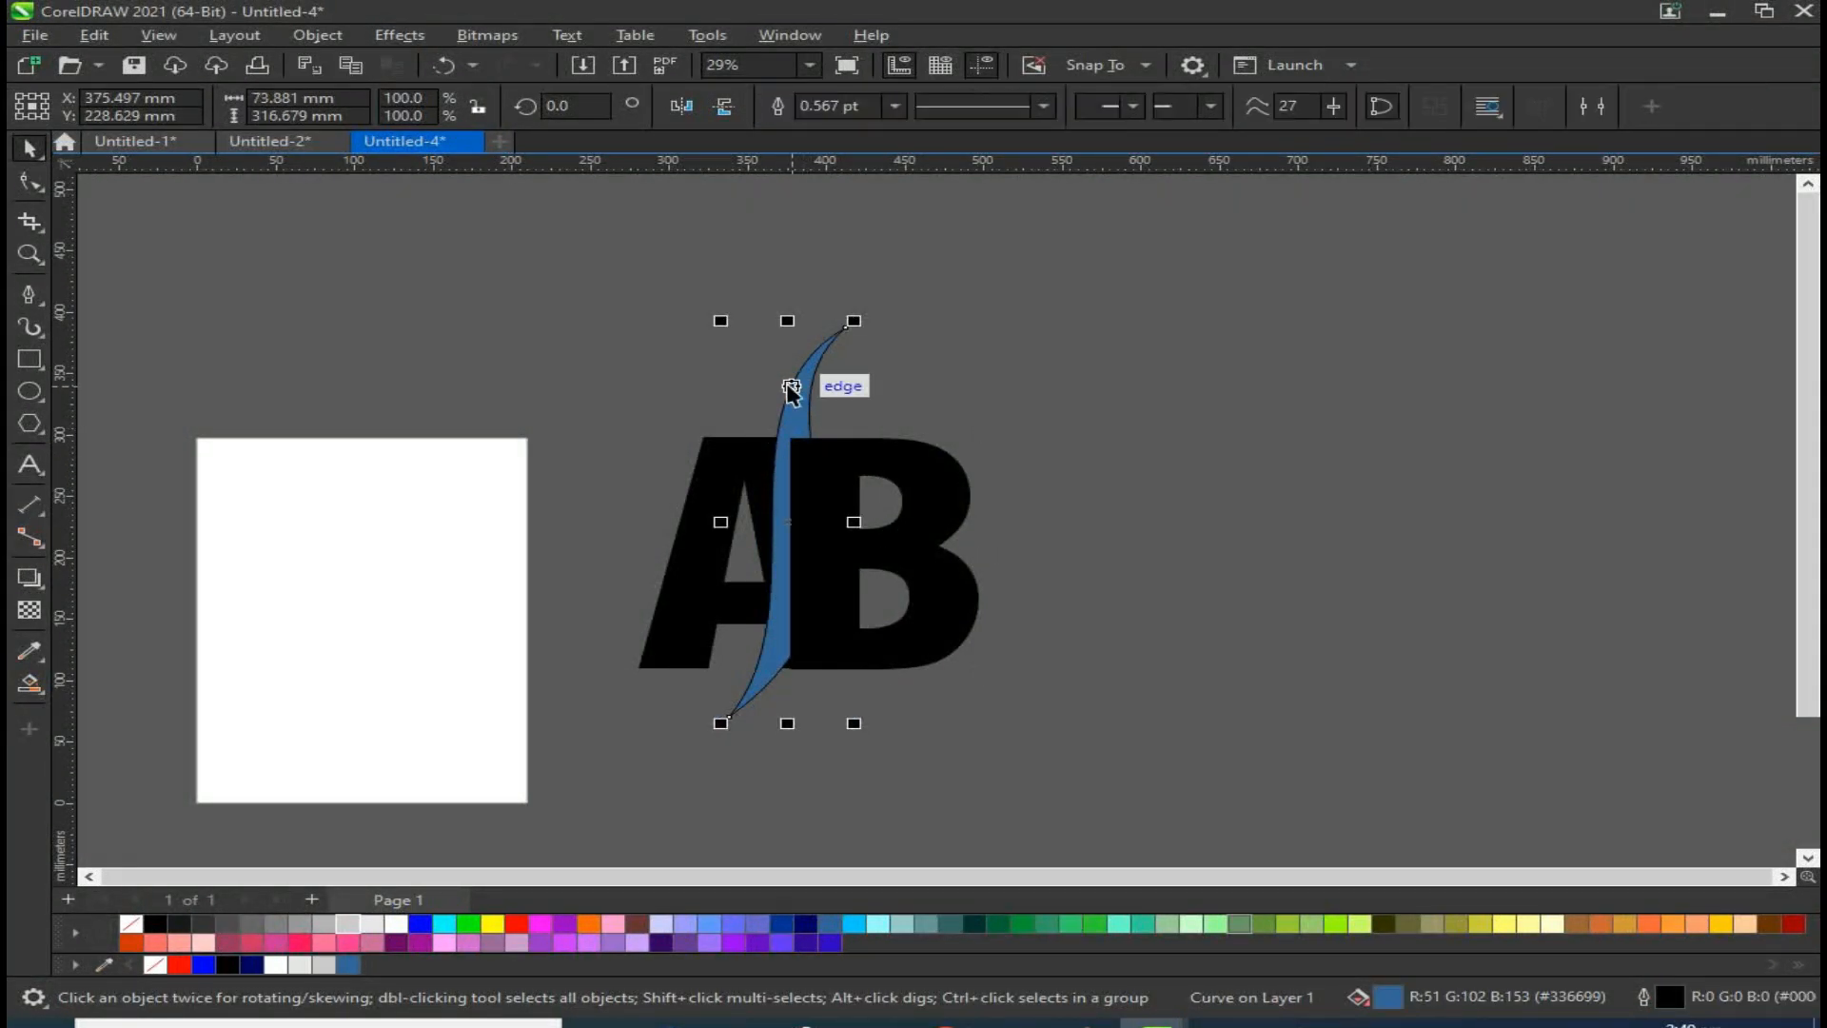
key("Delete")
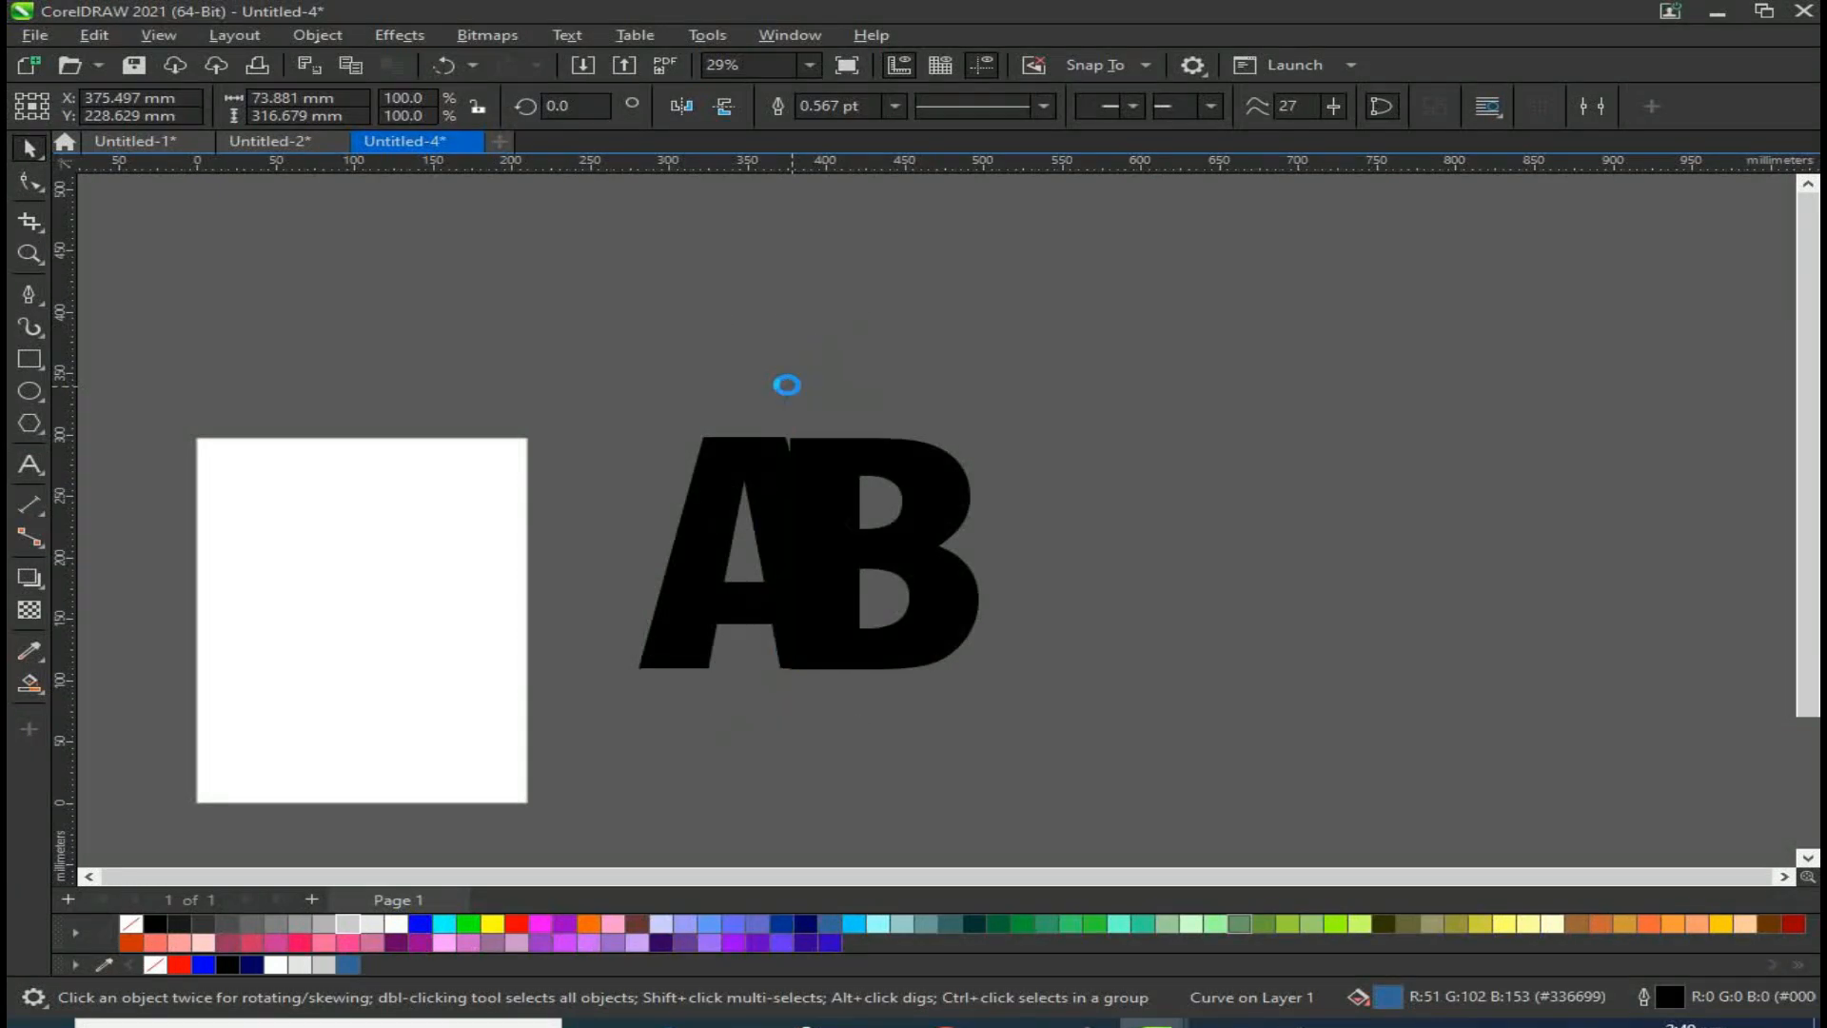
key("ctrl+z")
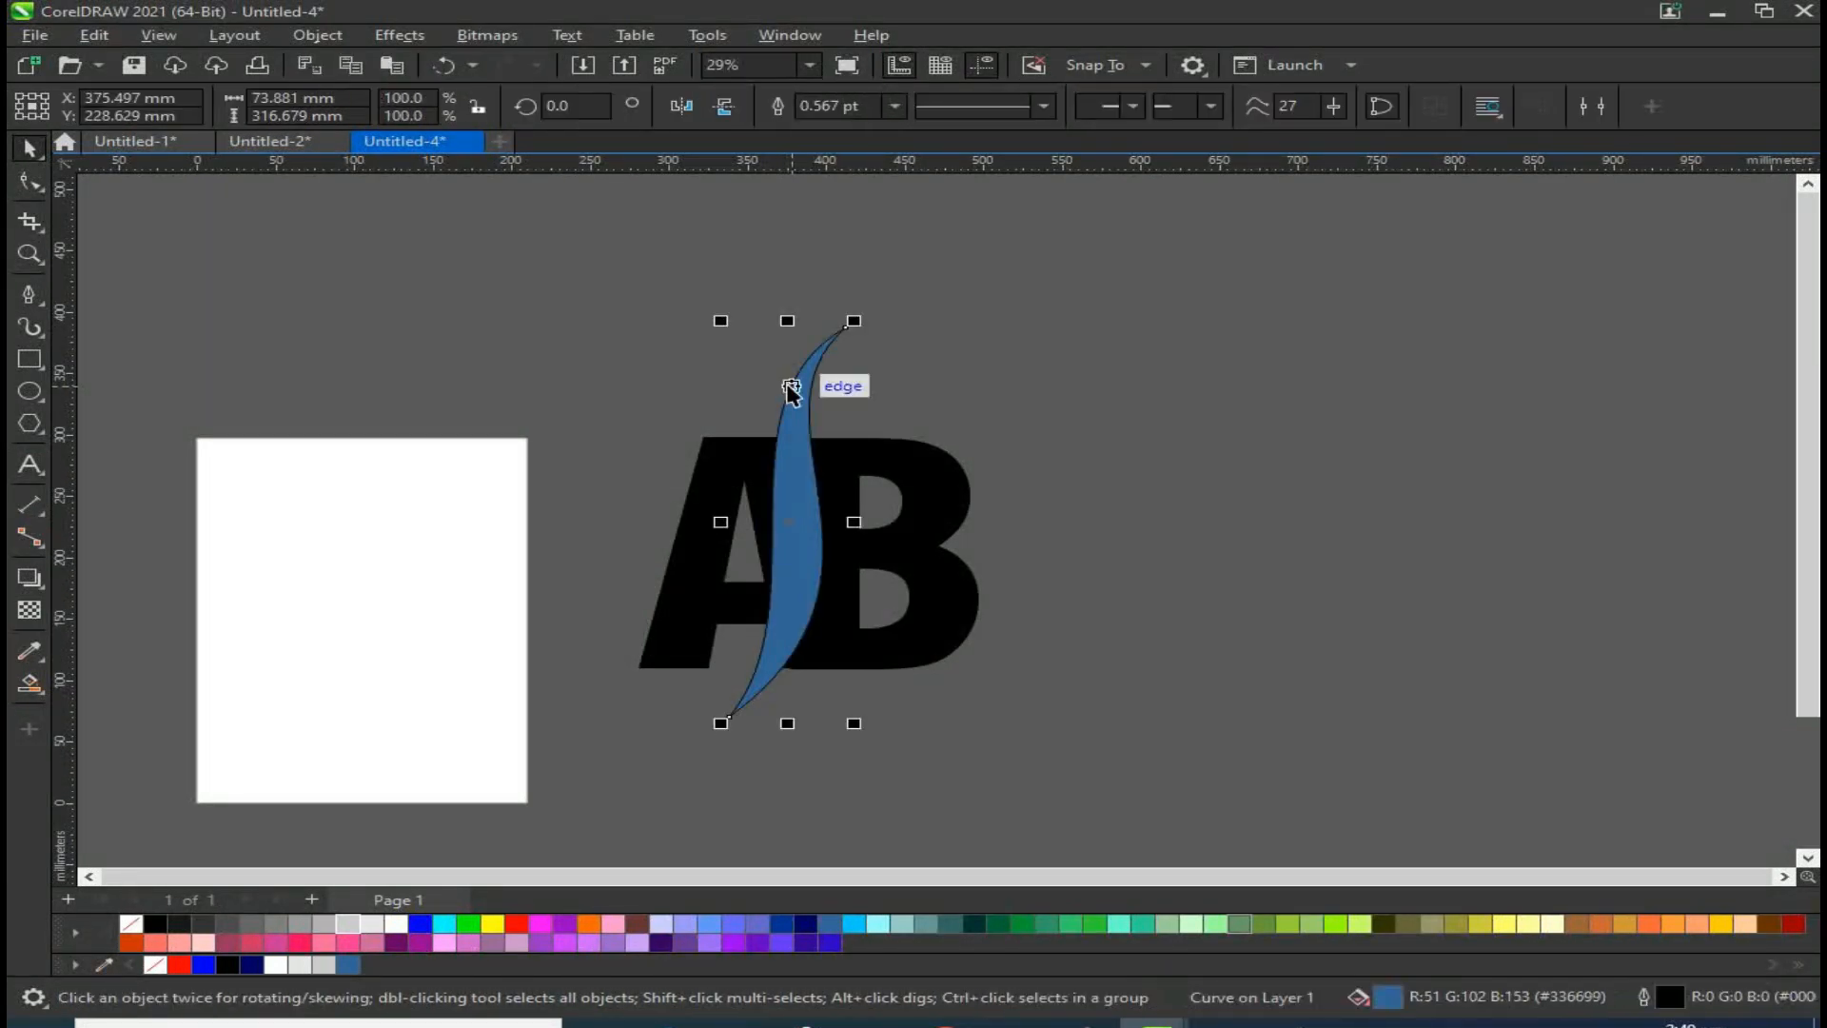
Step: Trim the A and then the B with the swoosh where it overlaps them
left_click(739, 460, "shift")
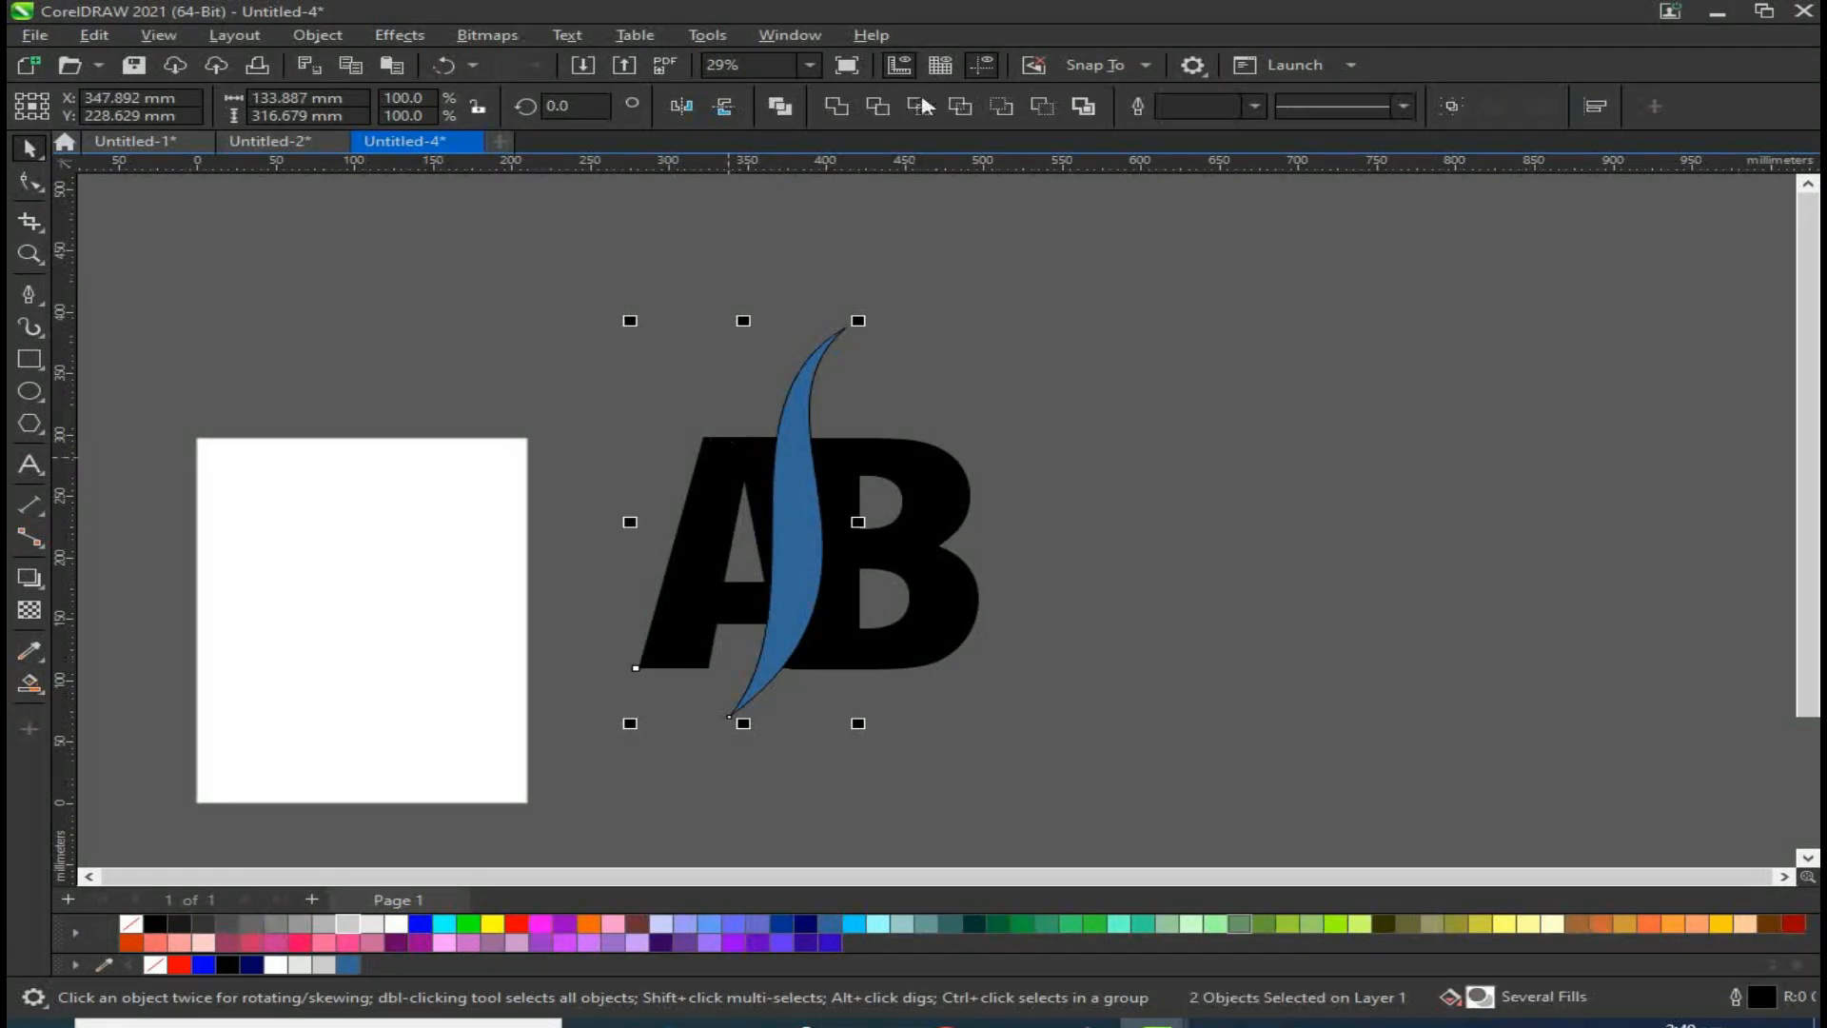
left_click(880, 112)
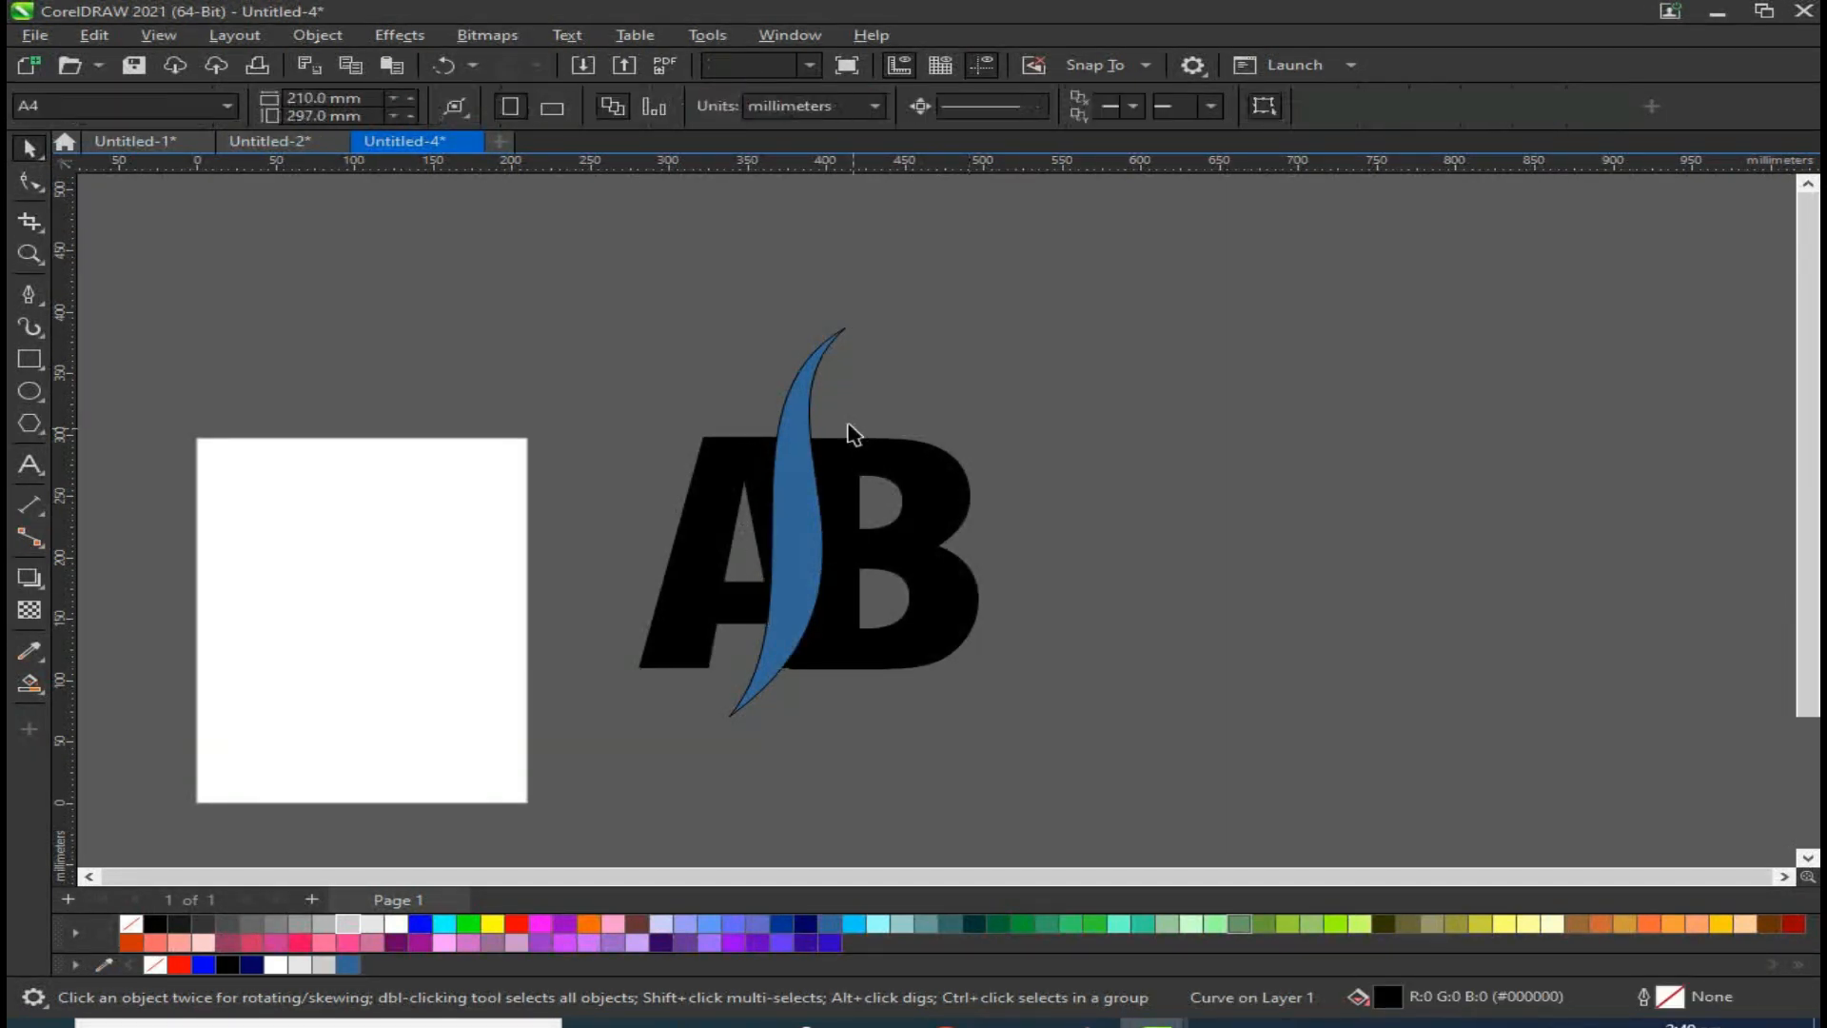
left_click(815, 387)
left_click(911, 460, "shift")
left_click(877, 111)
left_click(963, 410)
Step: Move the B further right, and try moving the A left before undoing that move
left_click_drag(942, 526, 997, 539)
left_click_drag(734, 505, 687, 495)
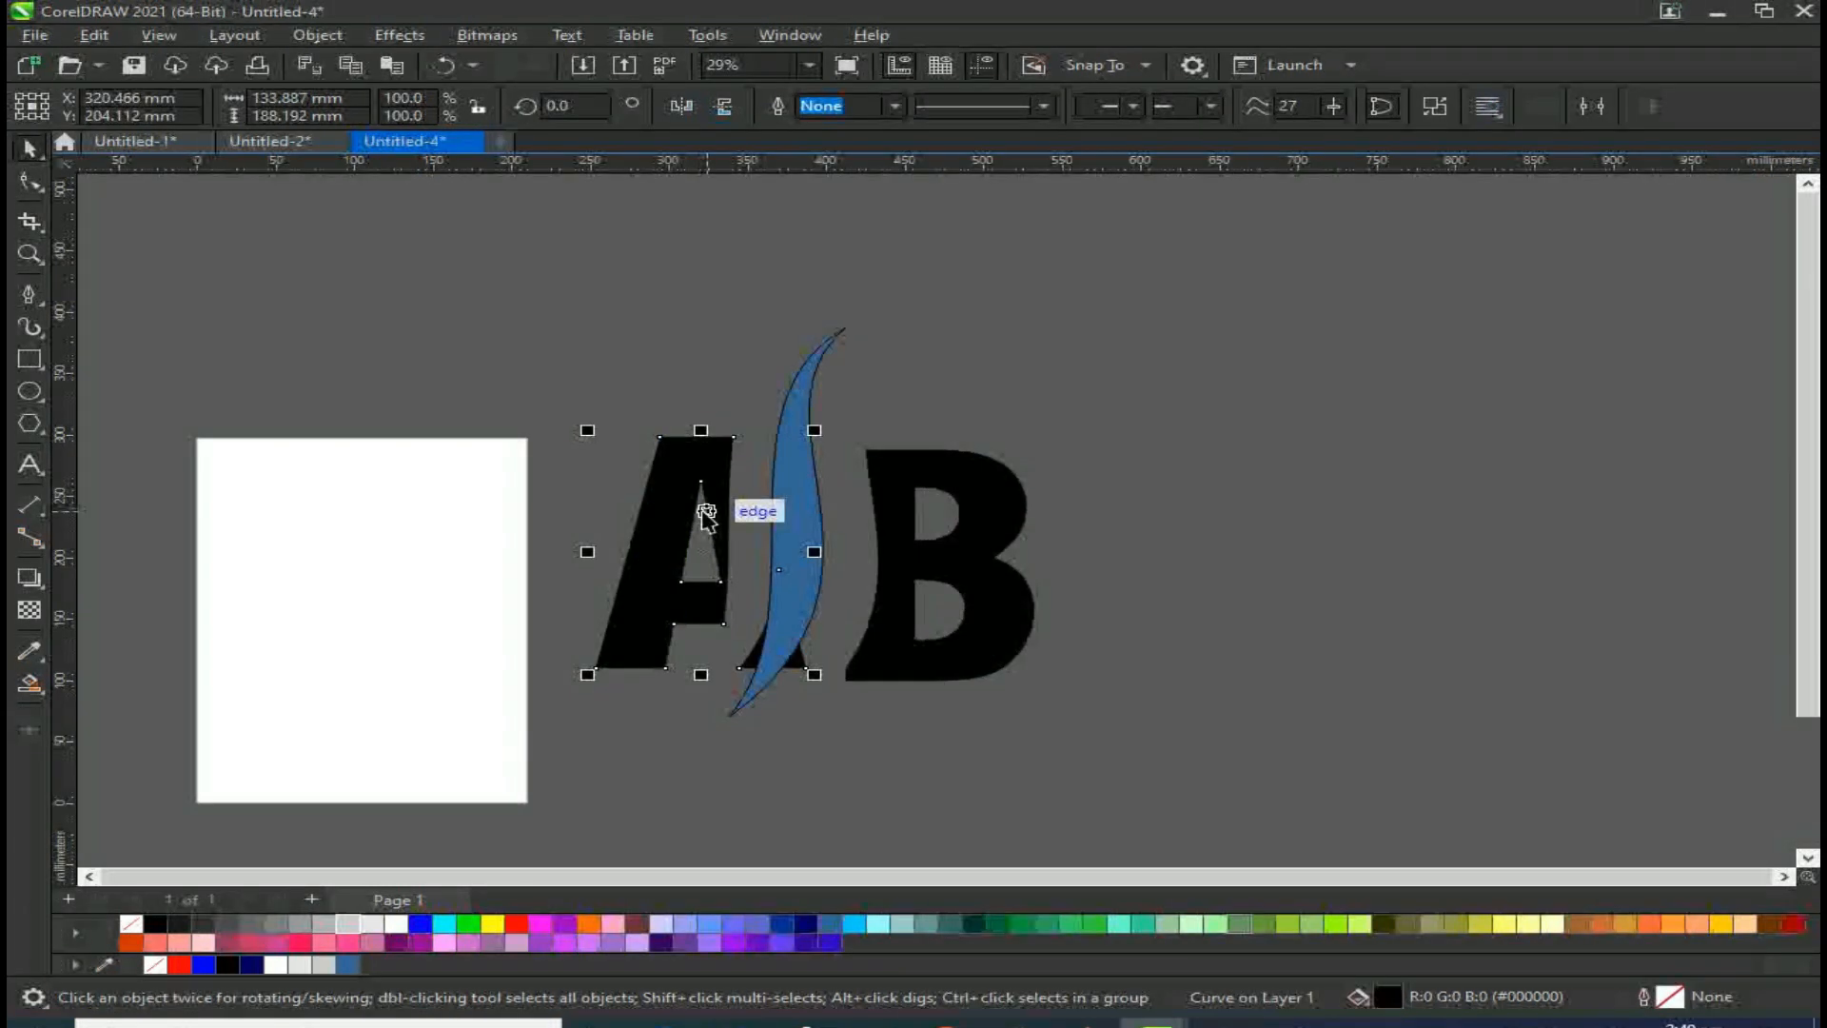
key("ctrl+z")
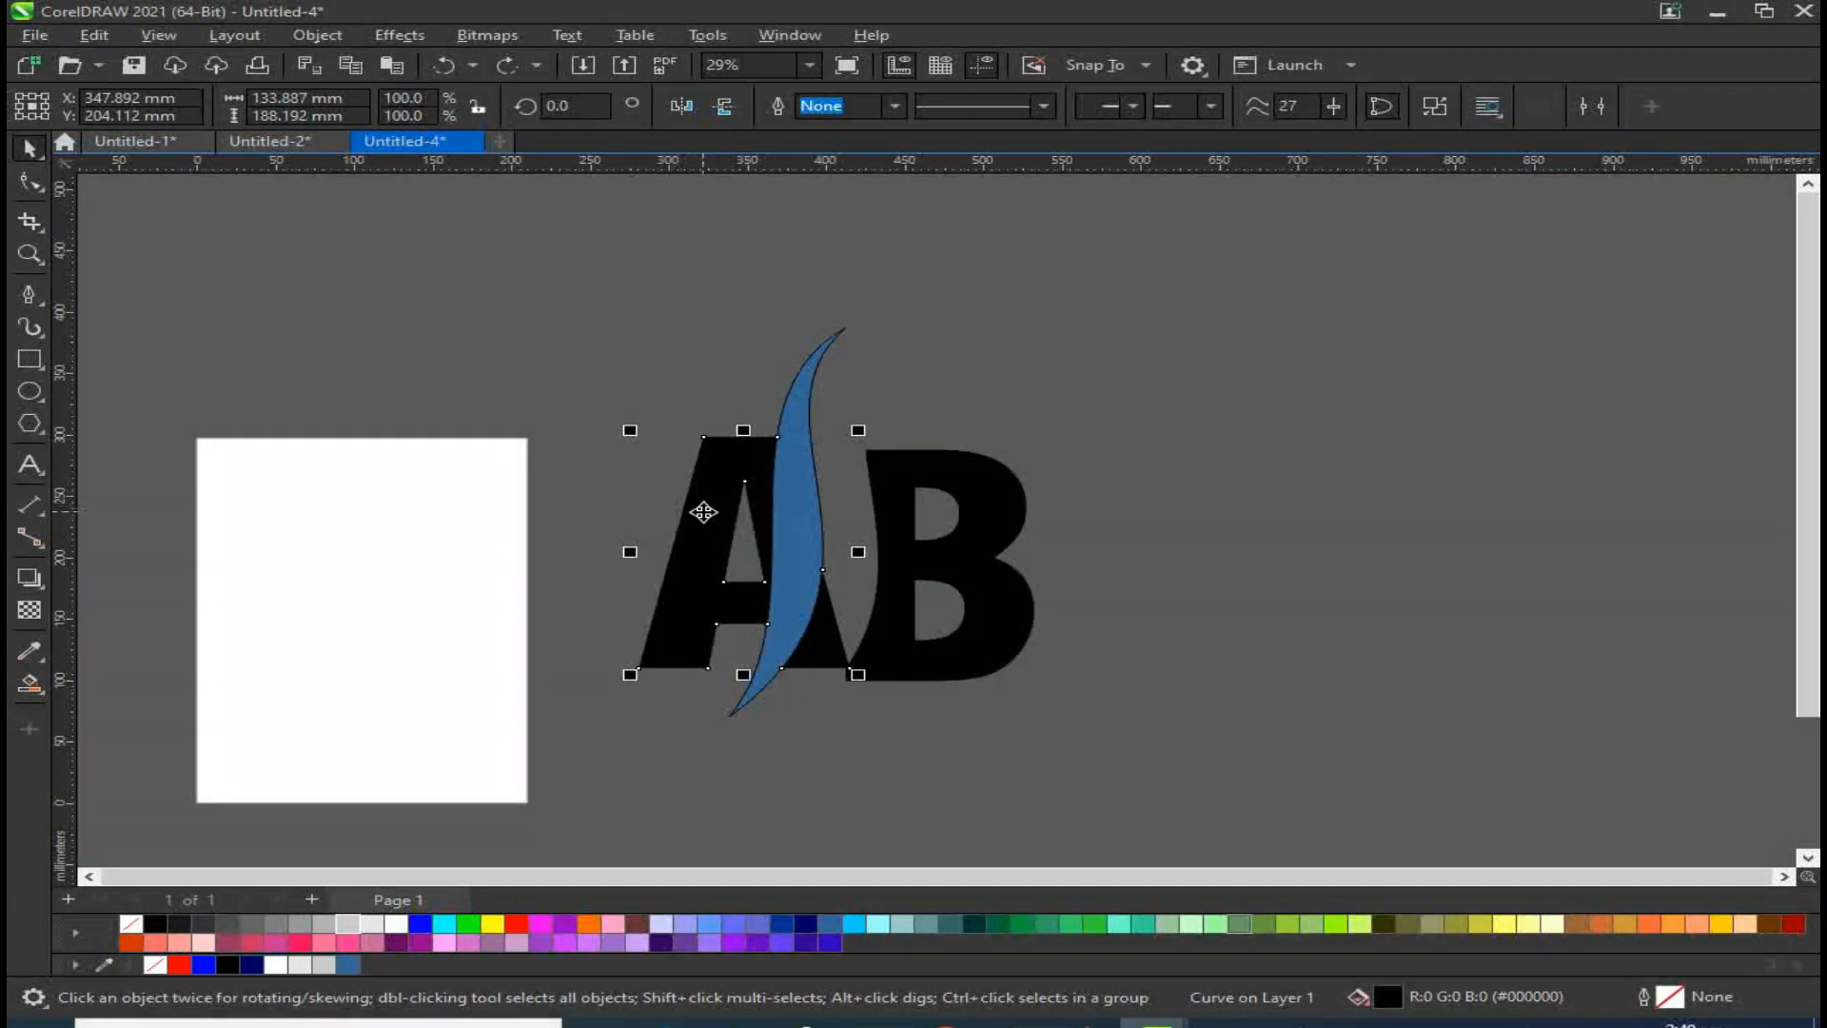
Step: Break apart the A and delete the sliver left between its right leg and the swoosh
key("Down")
left_click(802, 728)
double_click(820, 656)
right_click(821, 656)
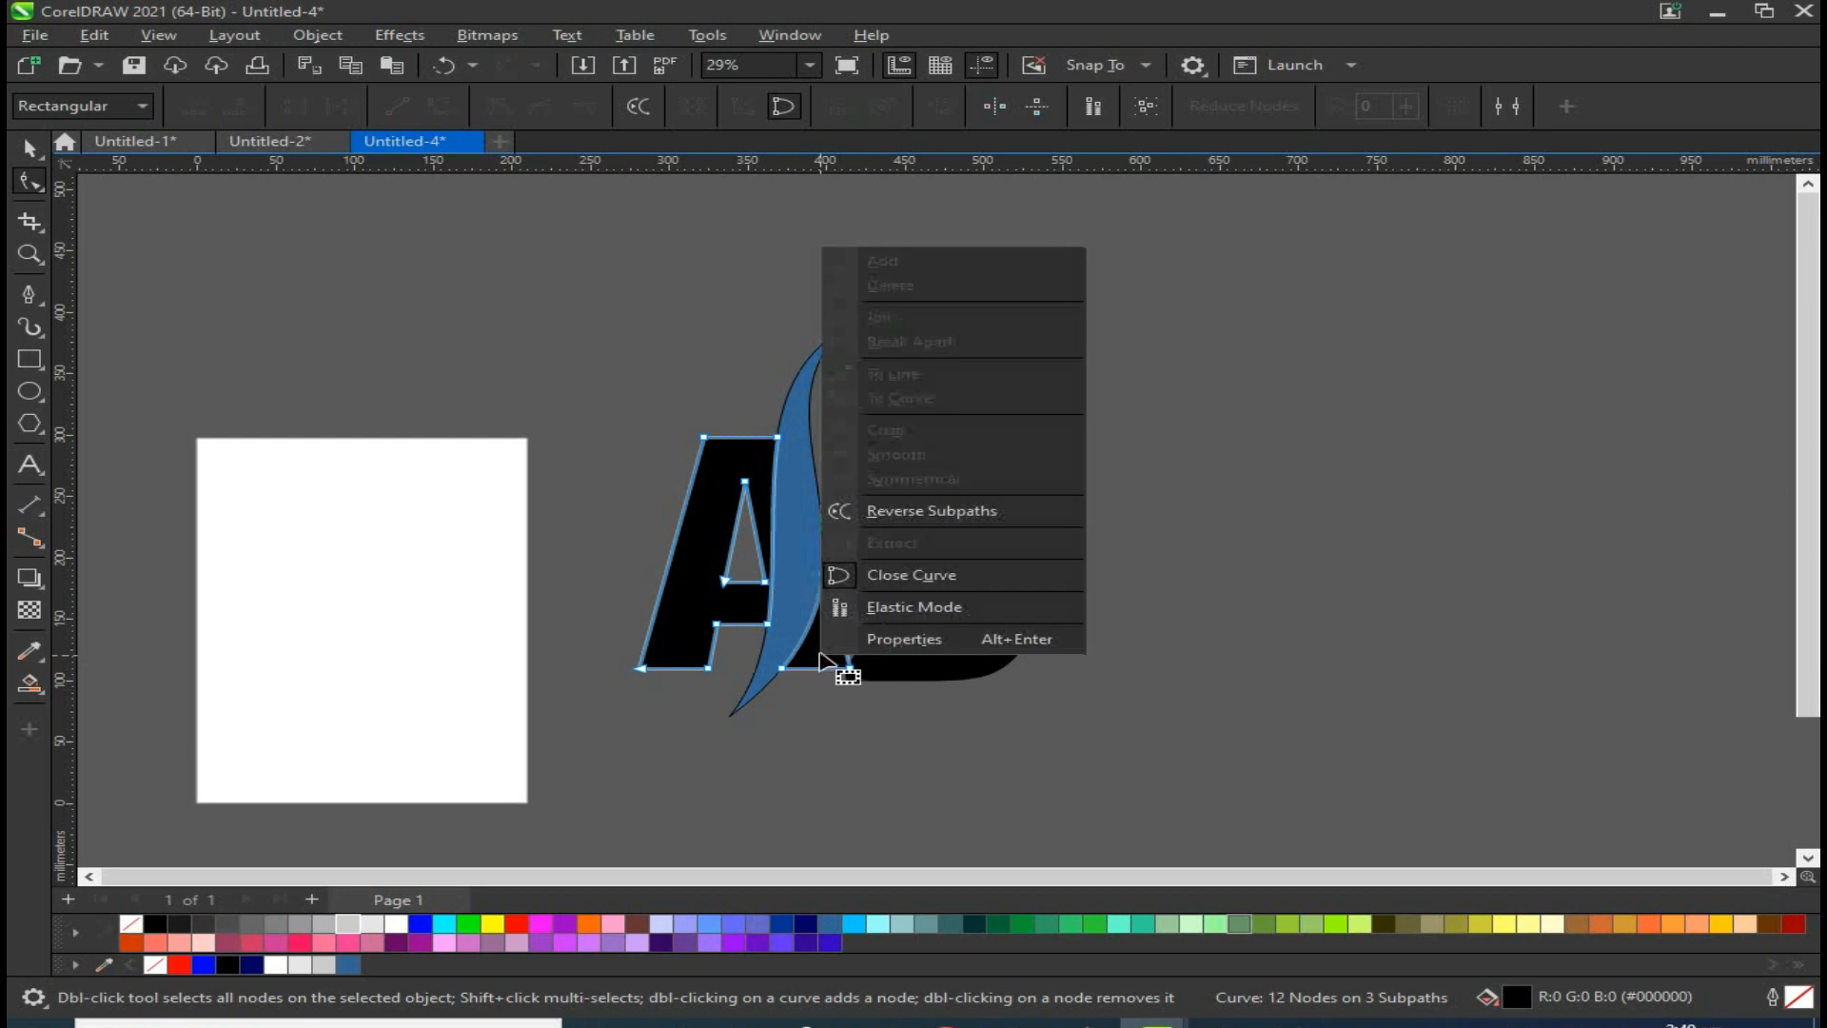
key("space")
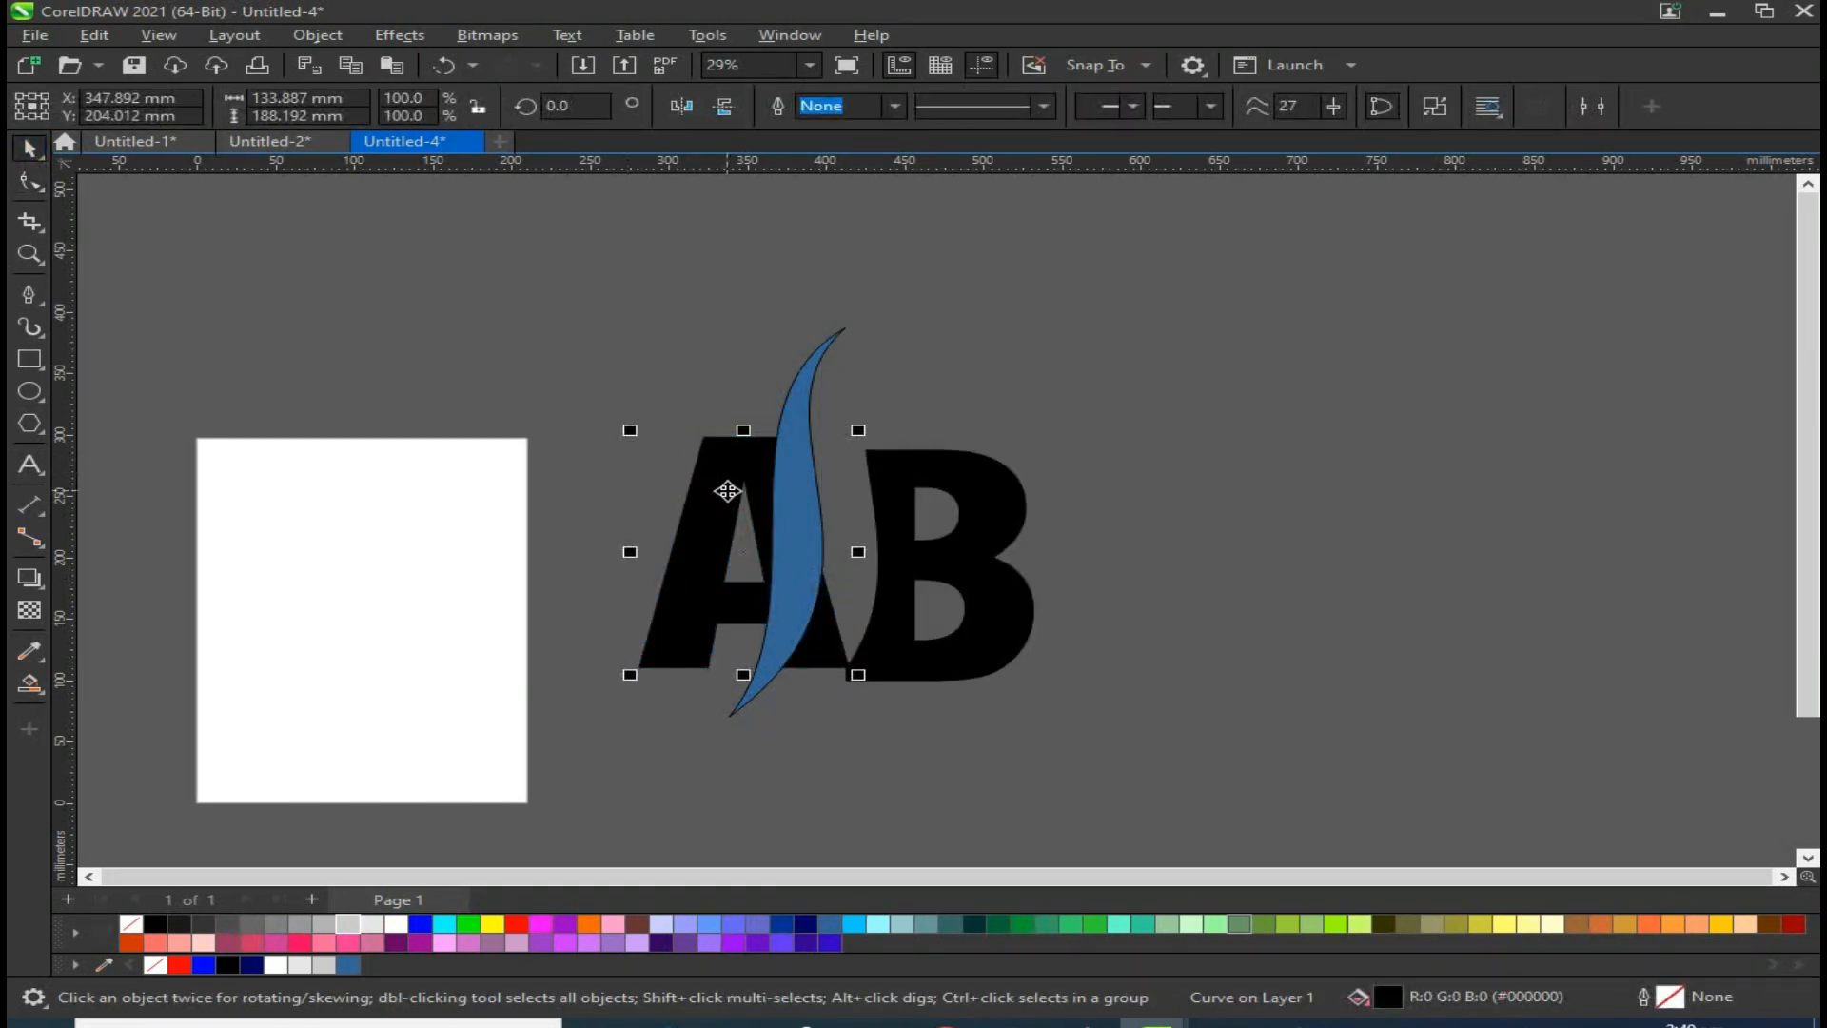
right_click(723, 489)
left_click(809, 425)
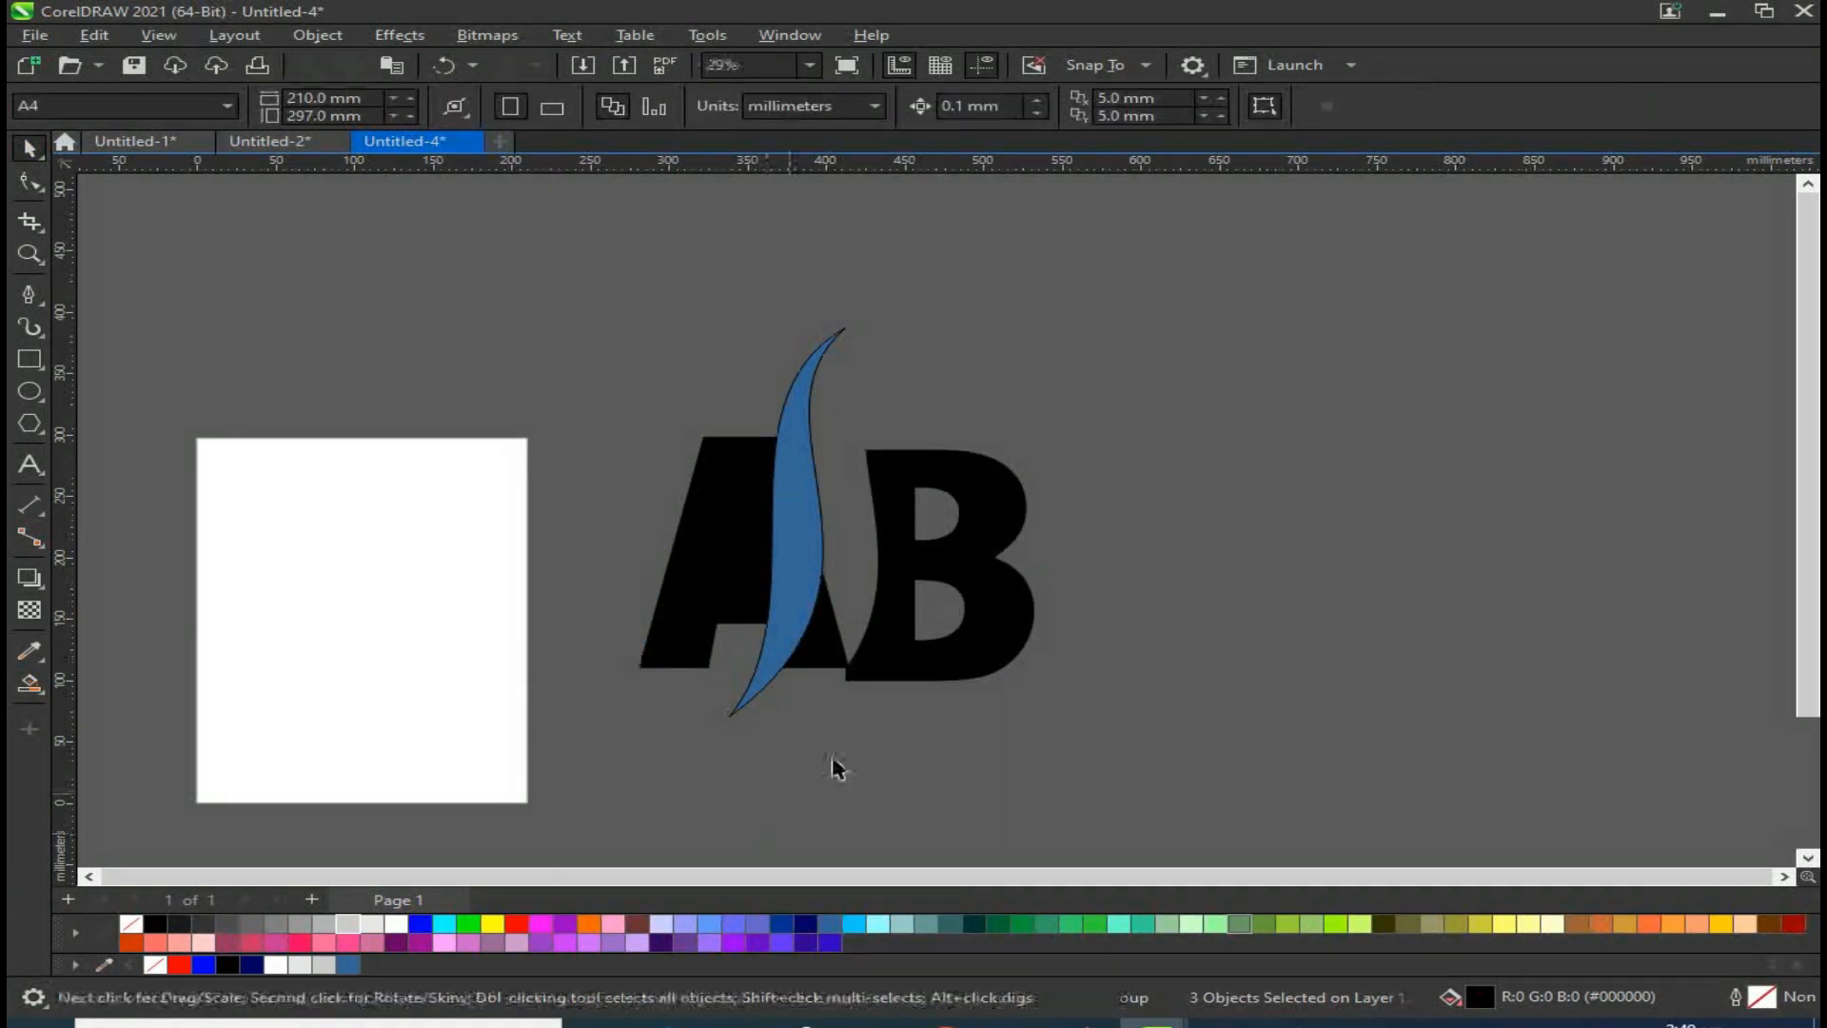
left_click(824, 651)
key("Delete")
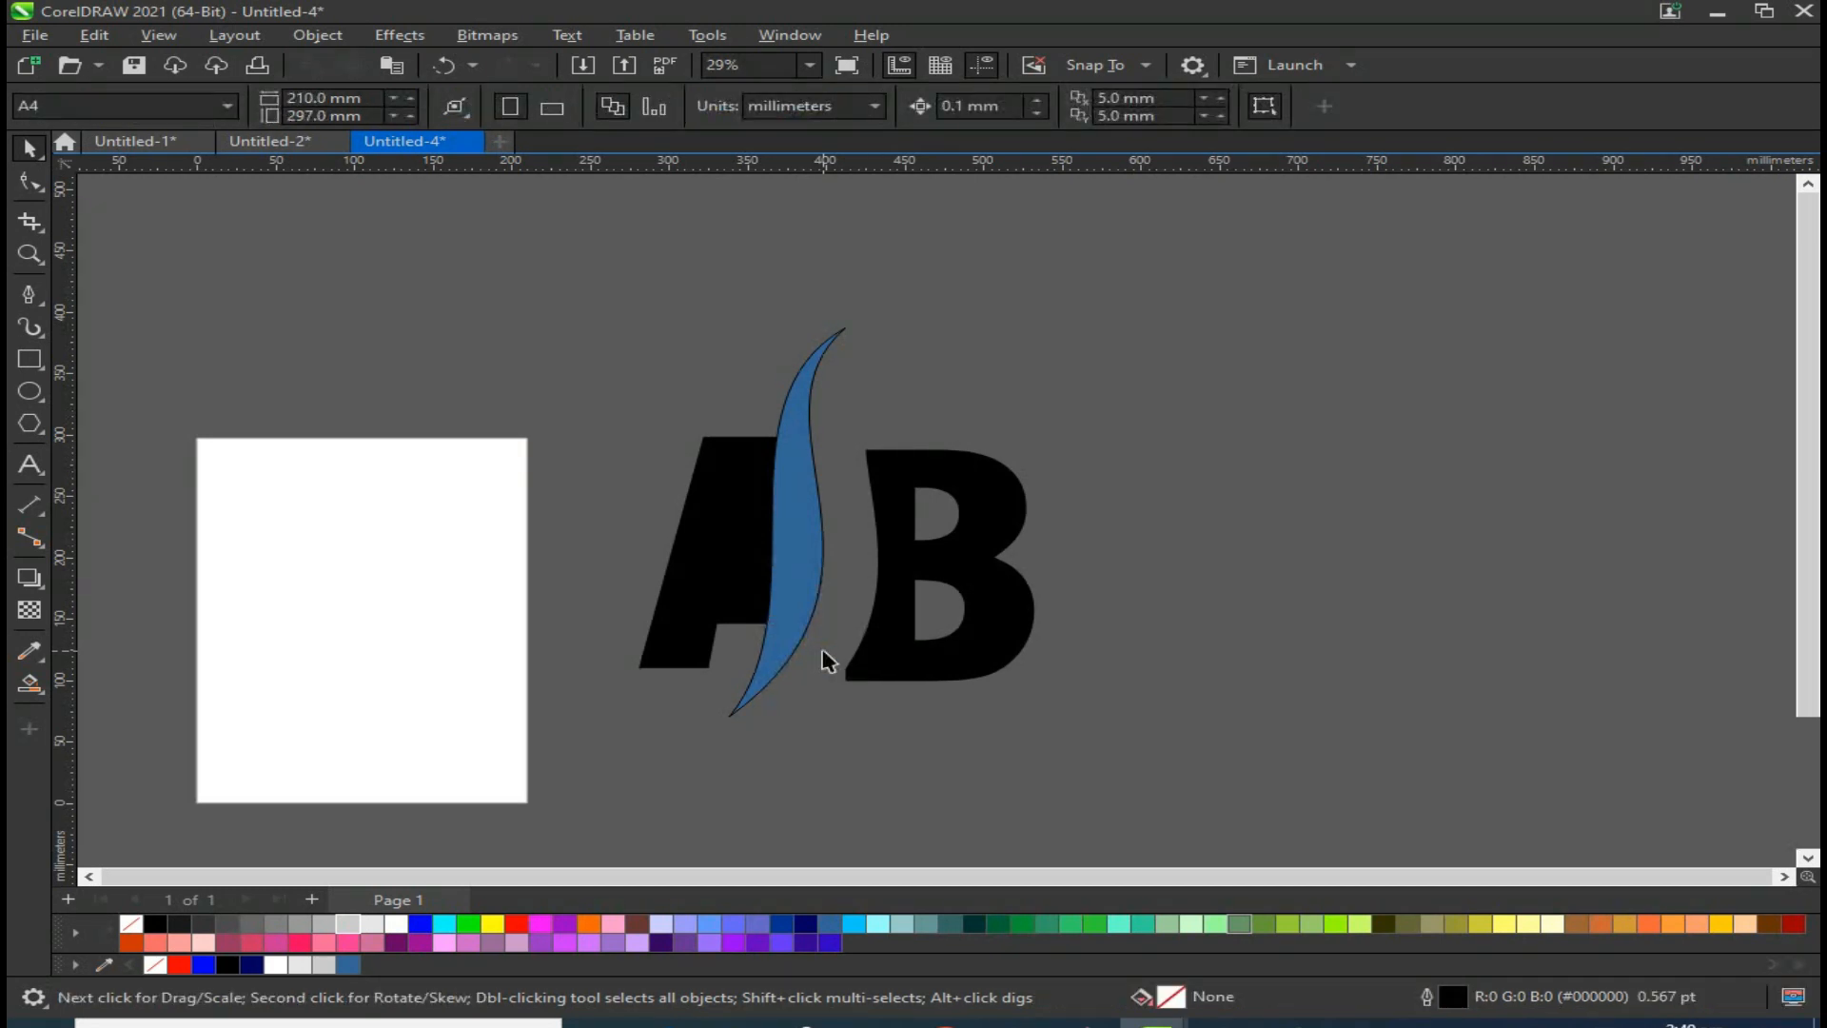
Step: Combine the A's remaining pieces into one curve and move the B back toward the swoosh
left_click_drag(609, 367, 837, 714)
right_click(730, 507)
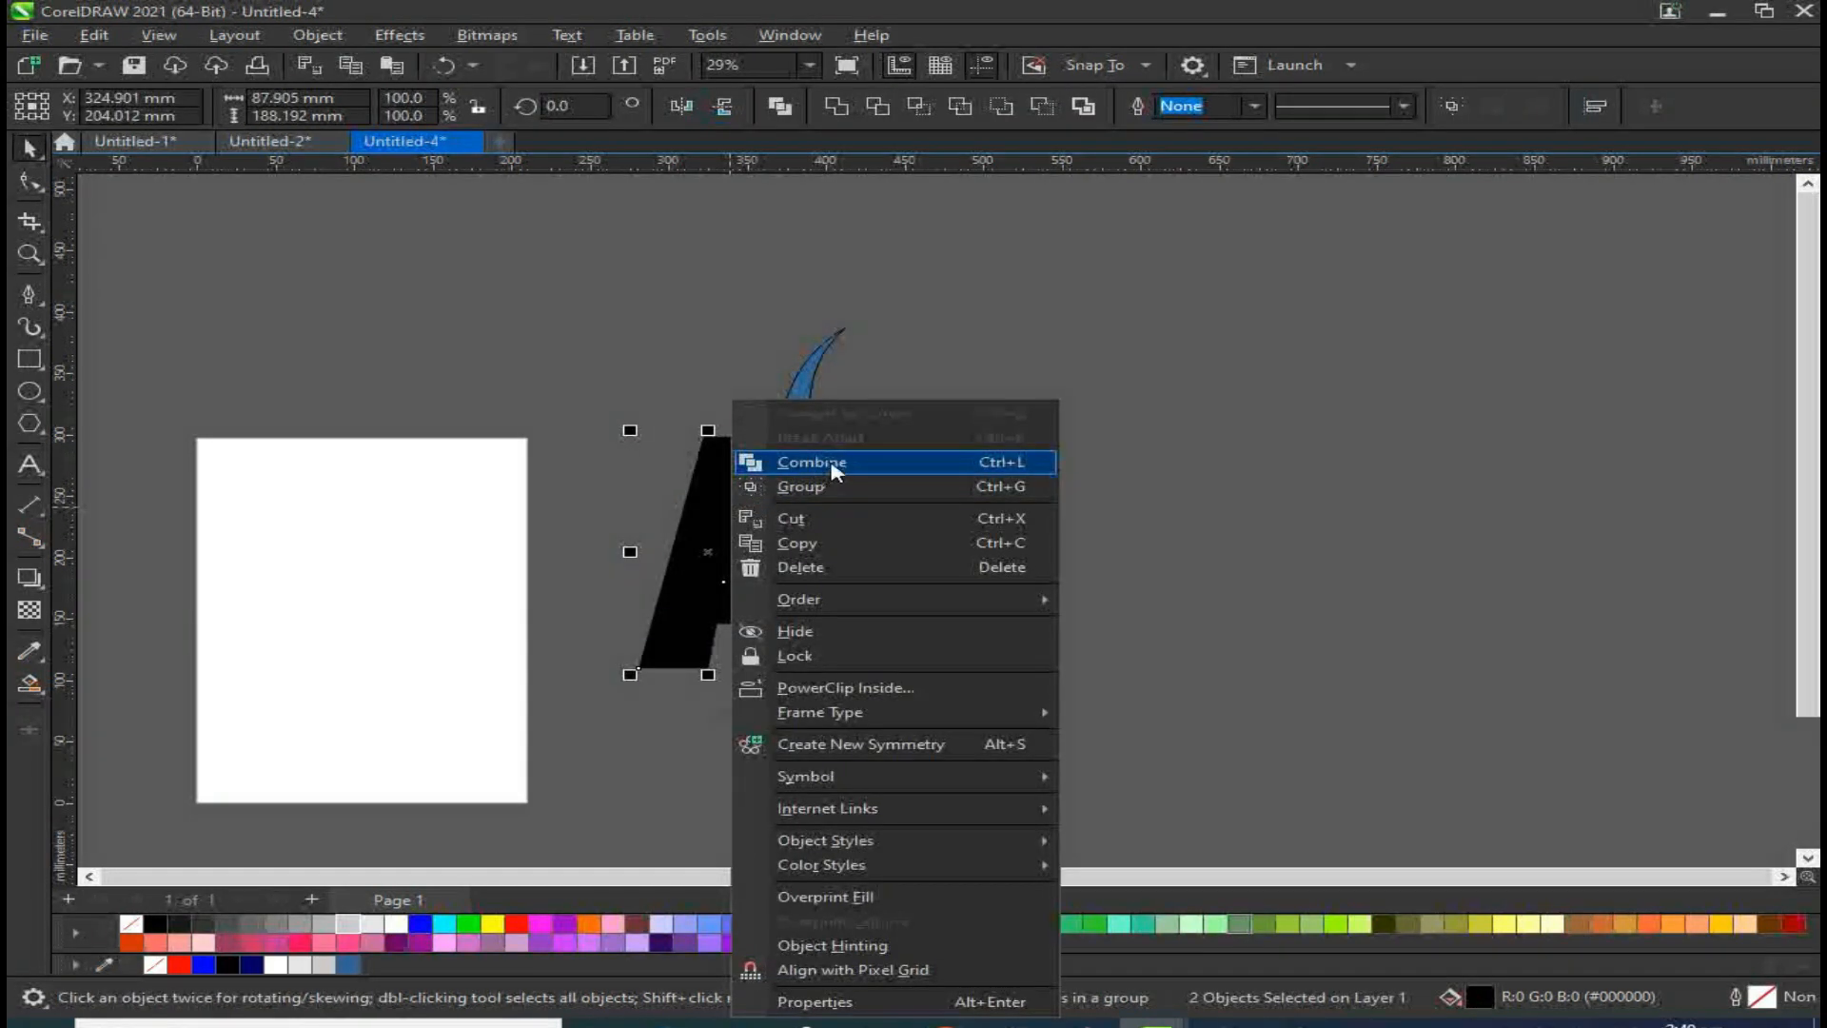
left_click(832, 464)
left_click_drag(915, 538, 861, 510)
Step: Fill the A red, the B blue and the swoosh green from the colour palette
left_click(752, 528)
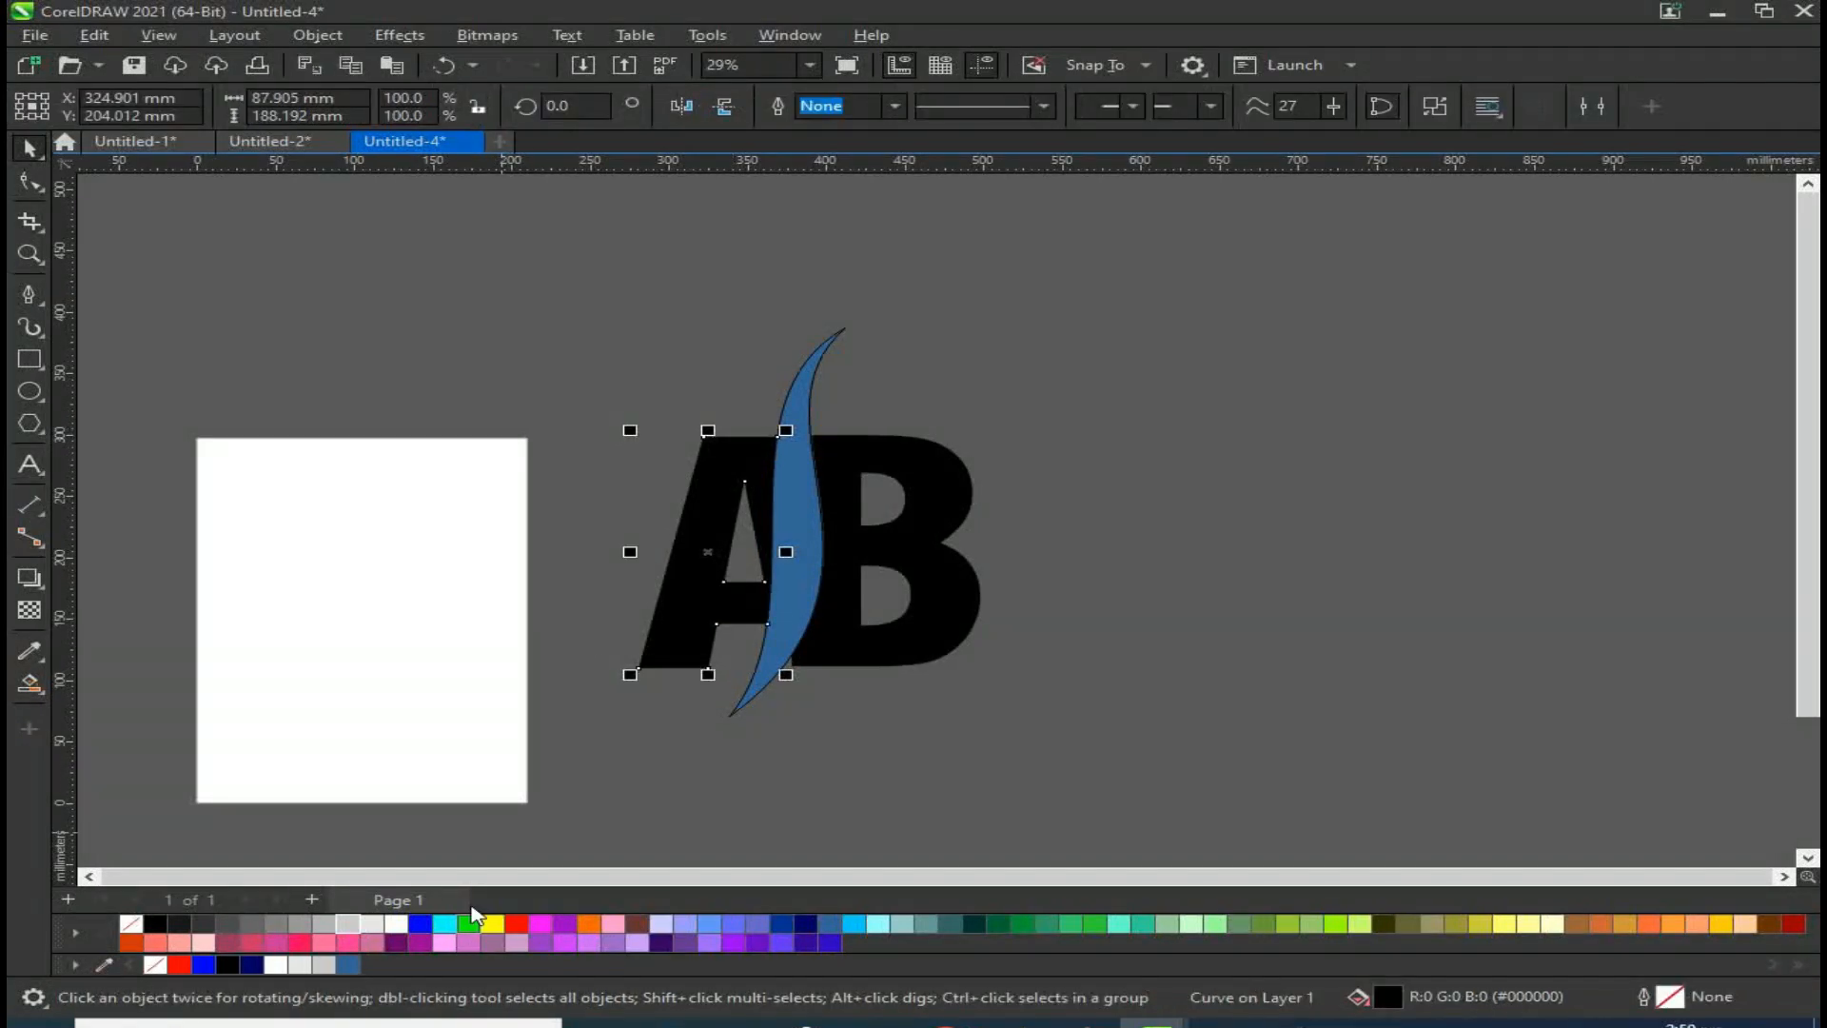
left_click(516, 924)
left_click(928, 638)
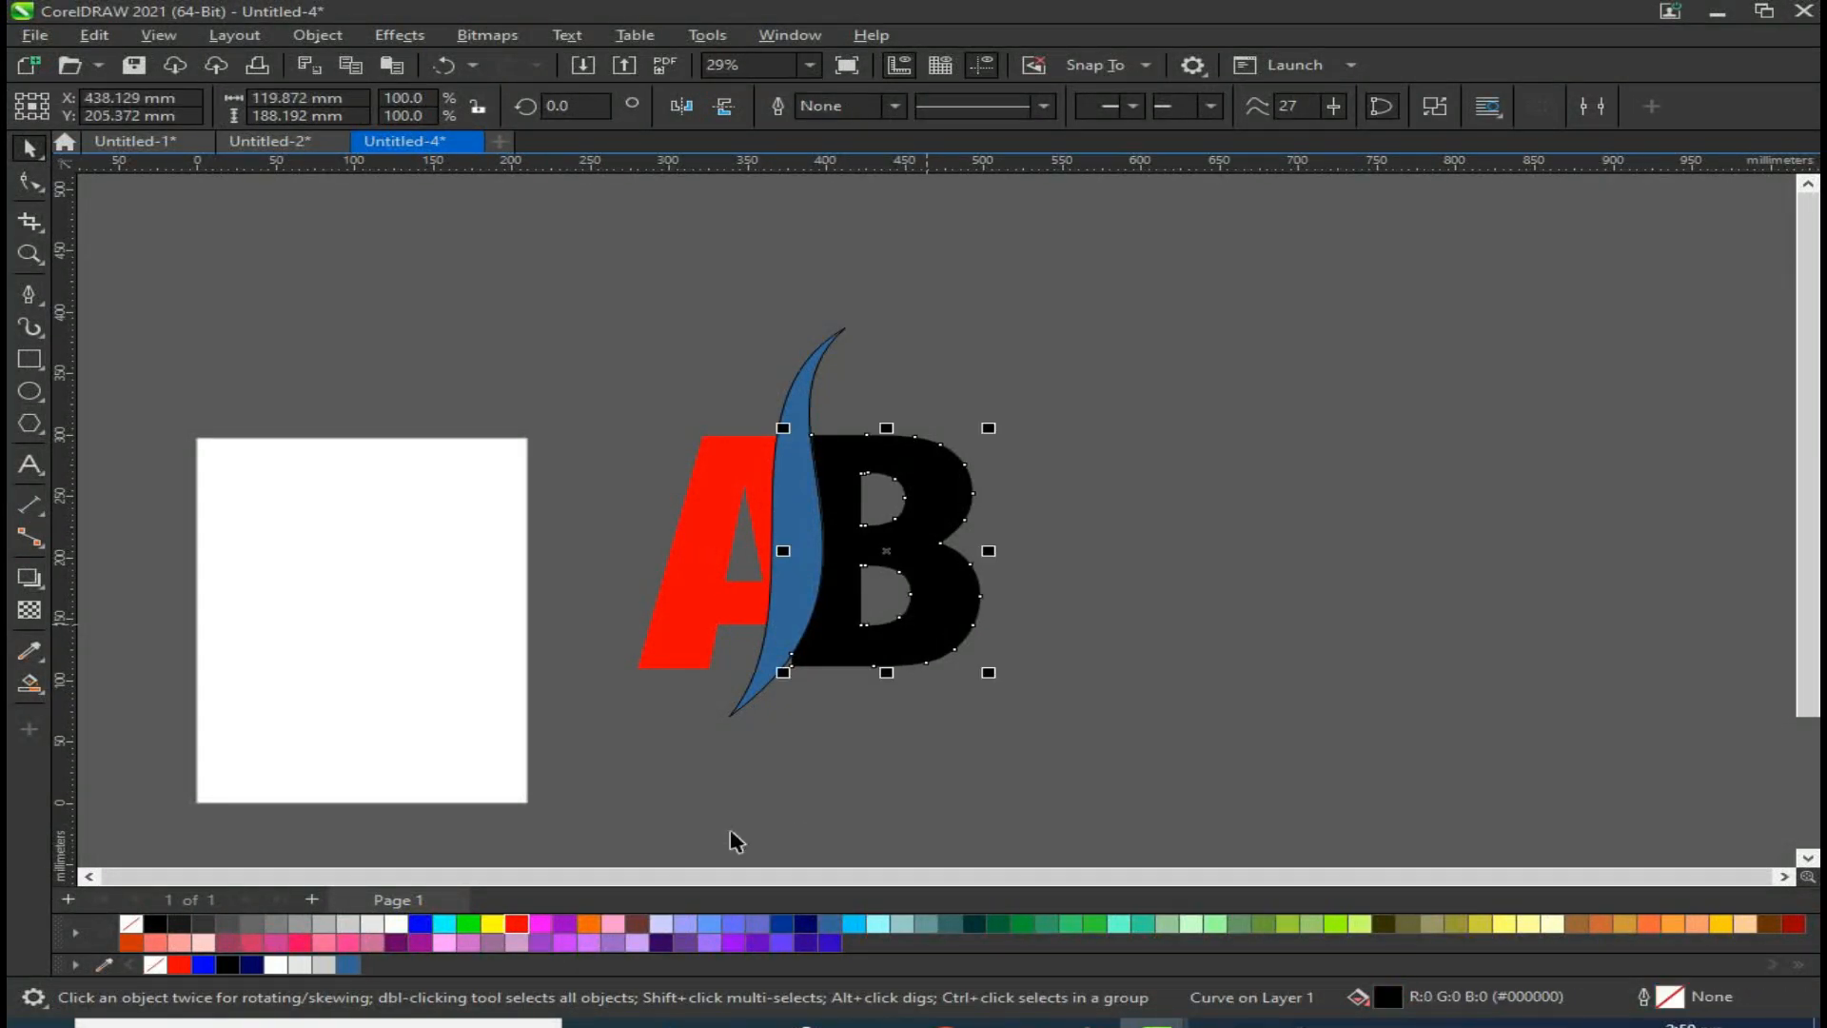
left_click(419, 923)
left_click(796, 510)
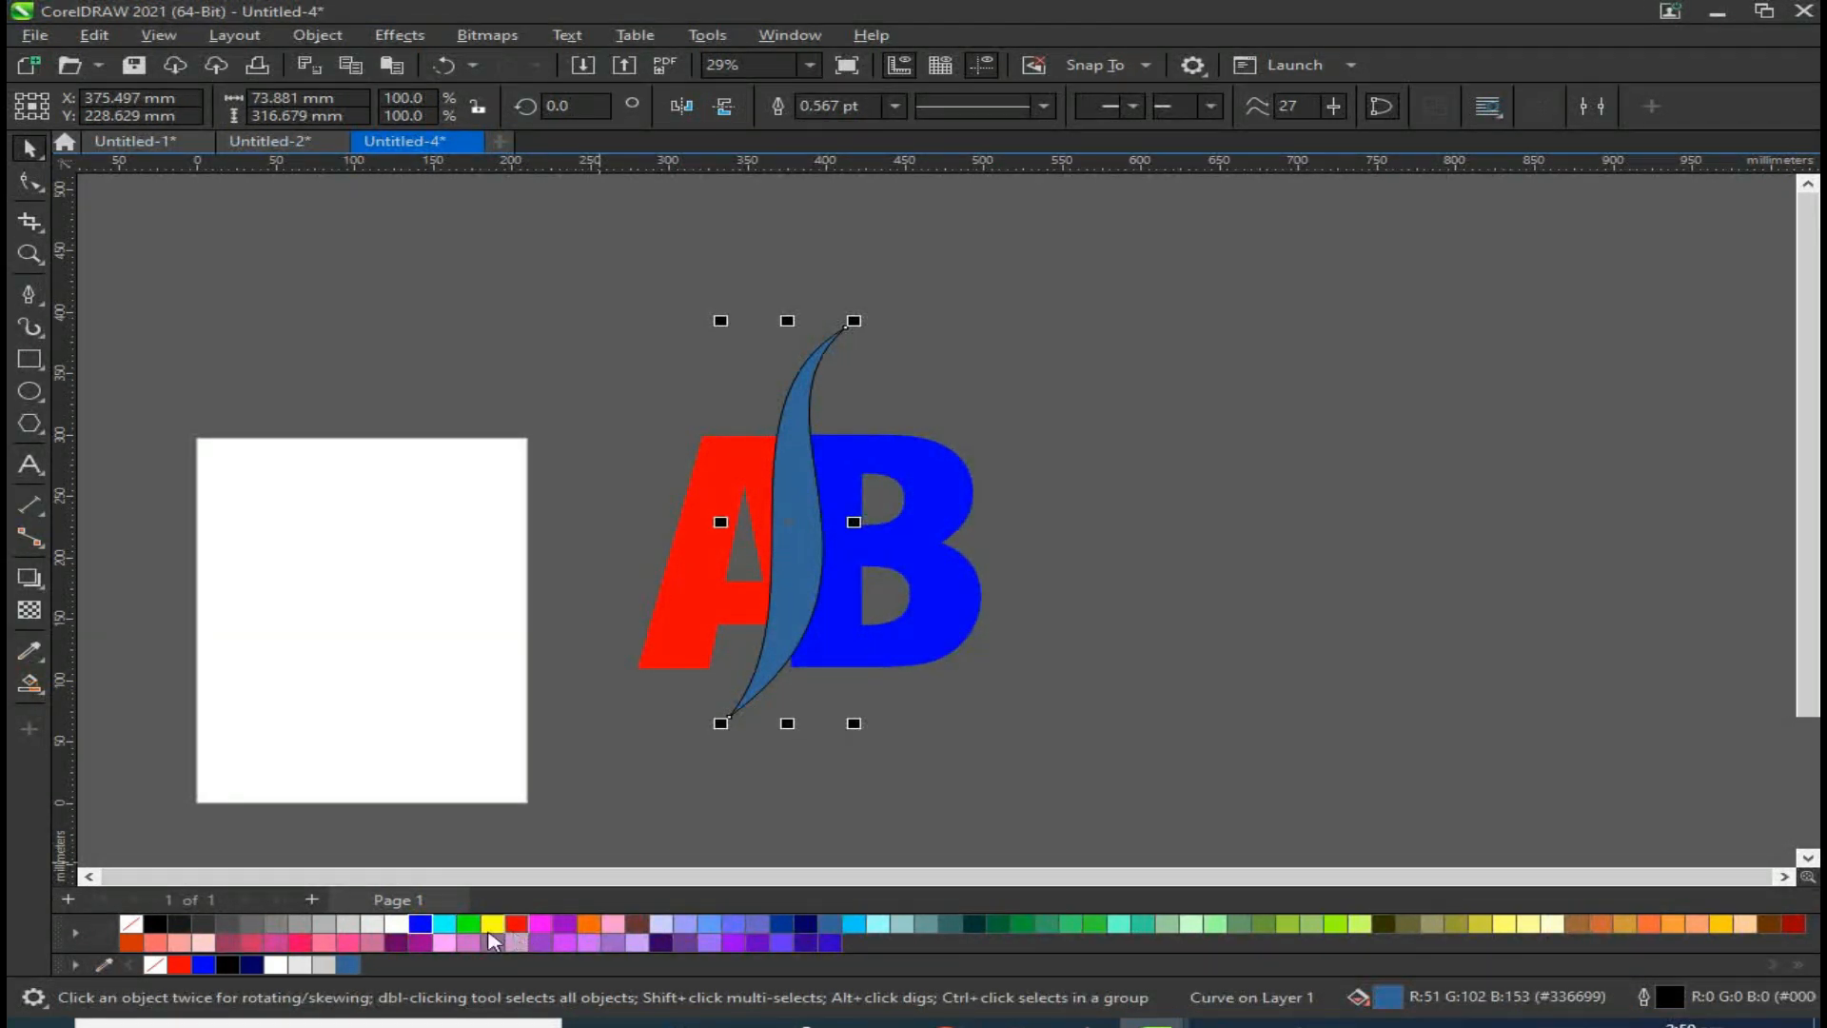
left_click(468, 923)
Step: Select the whole logo, move it onto the page and scale it down to about 139 × 203 mm
left_click(1111, 718)
left_click_drag(590, 282, 1102, 797)
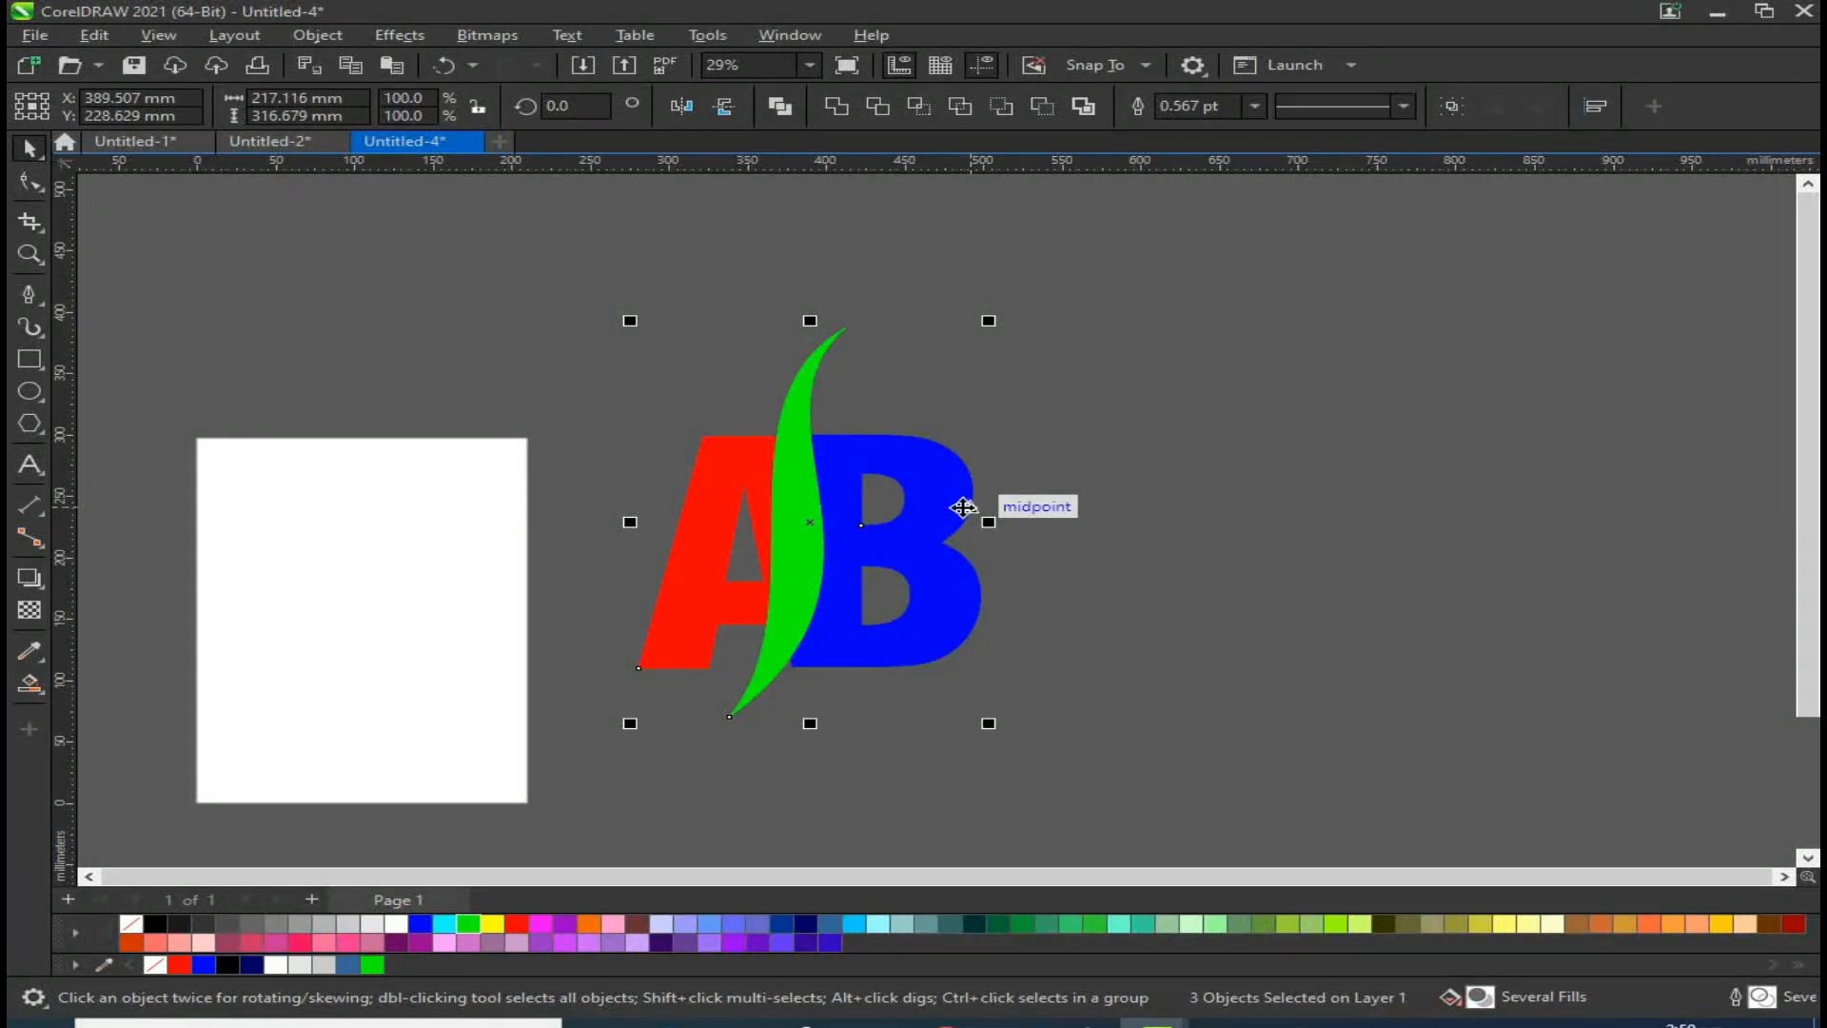
left_click(1011, 521)
left_click_drag(535, 274, 1011, 646)
left_click_drag(926, 530, 484, 561)
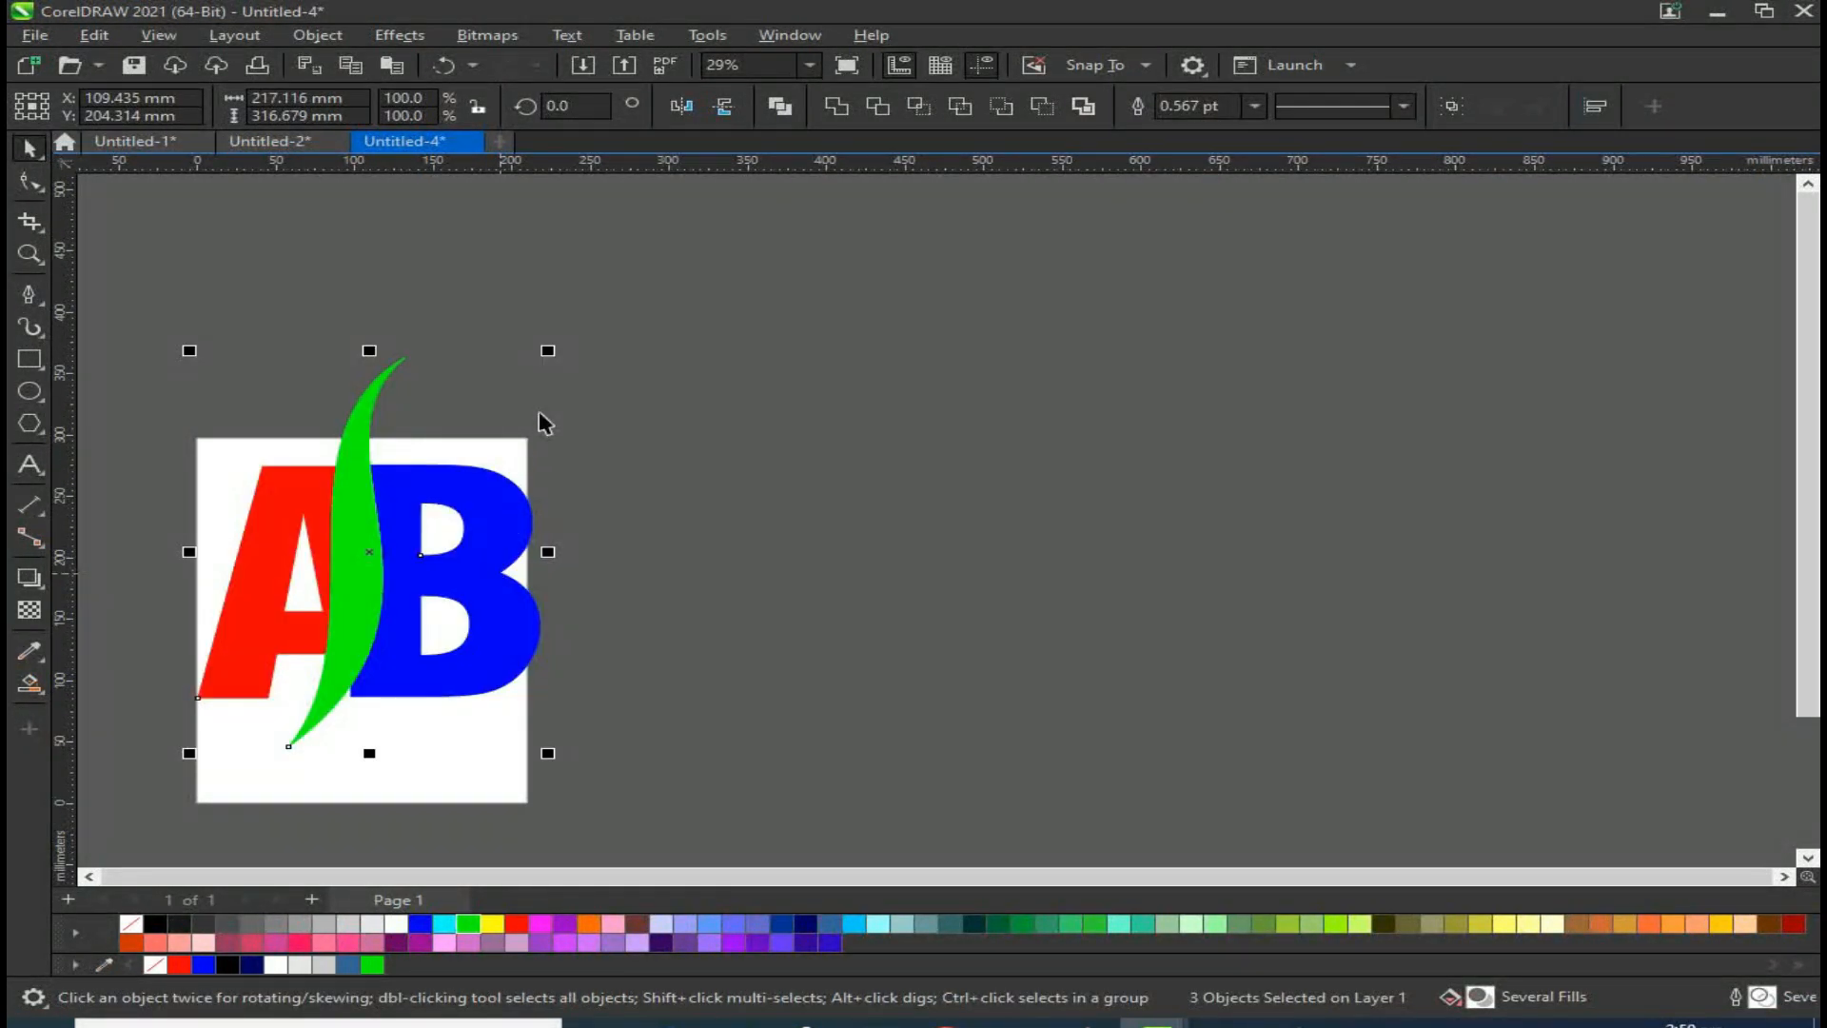
left_click_drag(547, 350, 419, 494)
left_click_drag(338, 597, 376, 558)
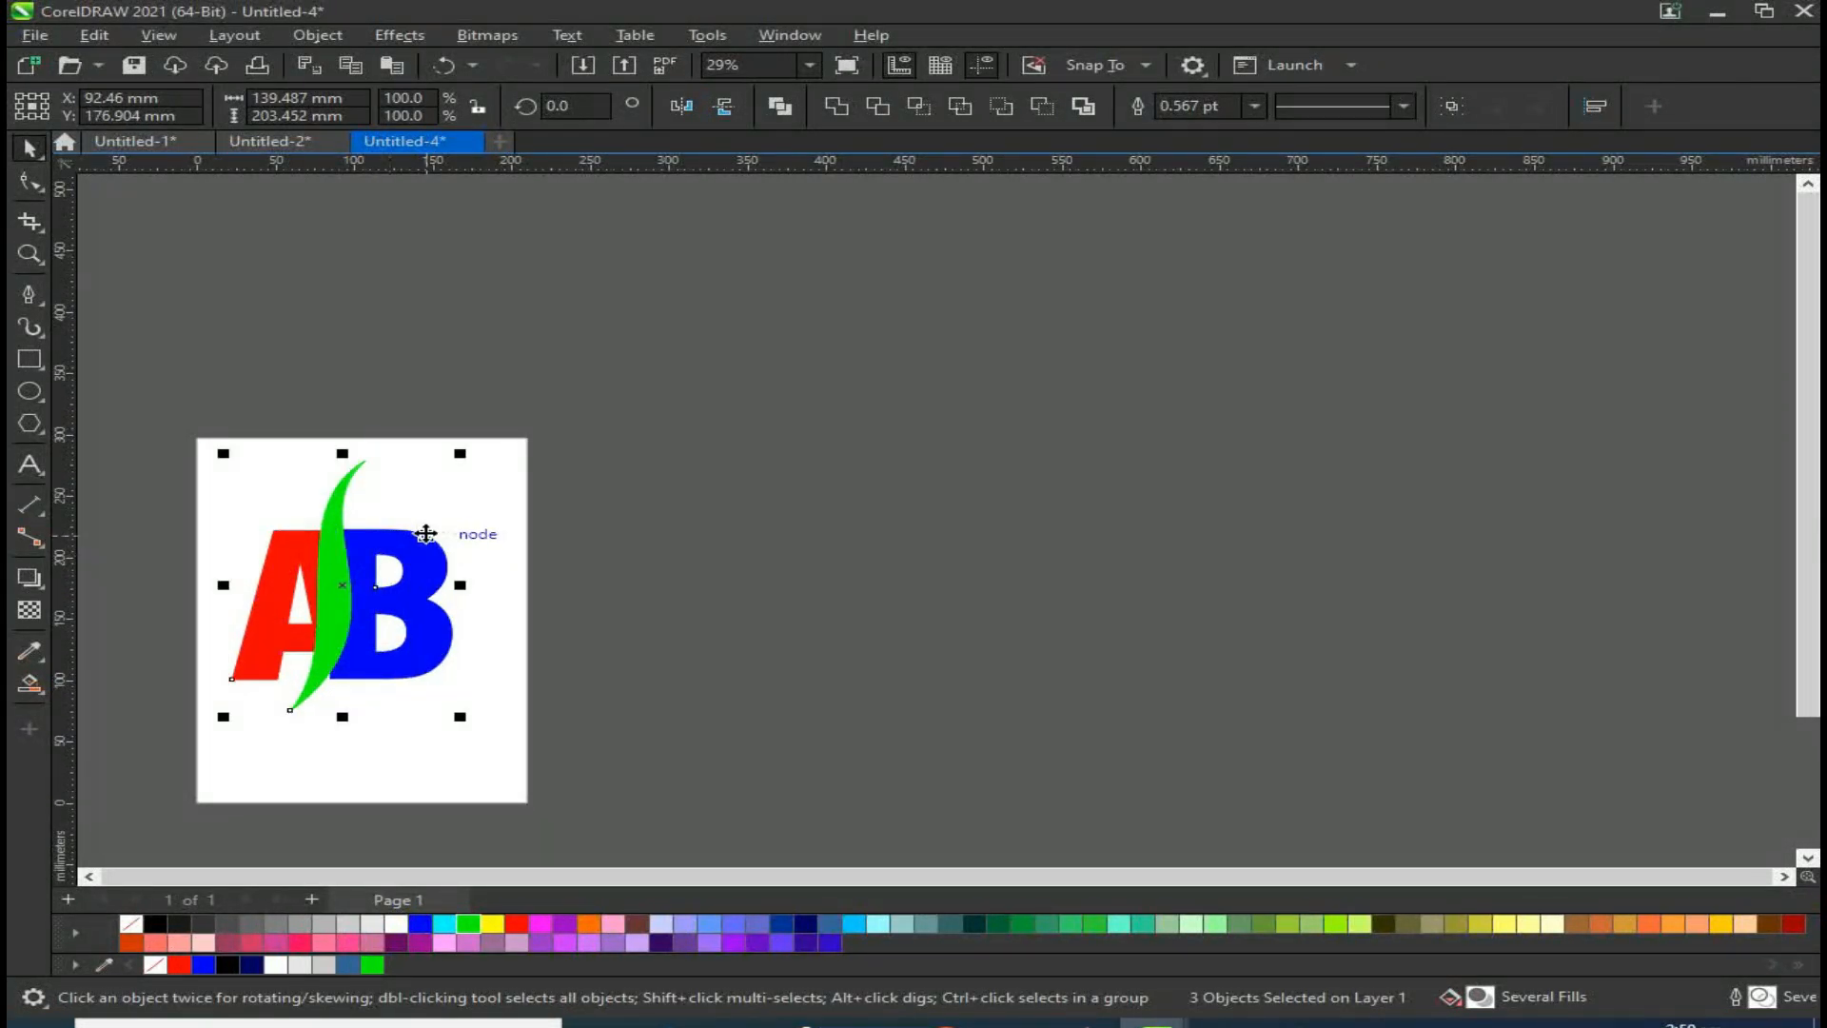